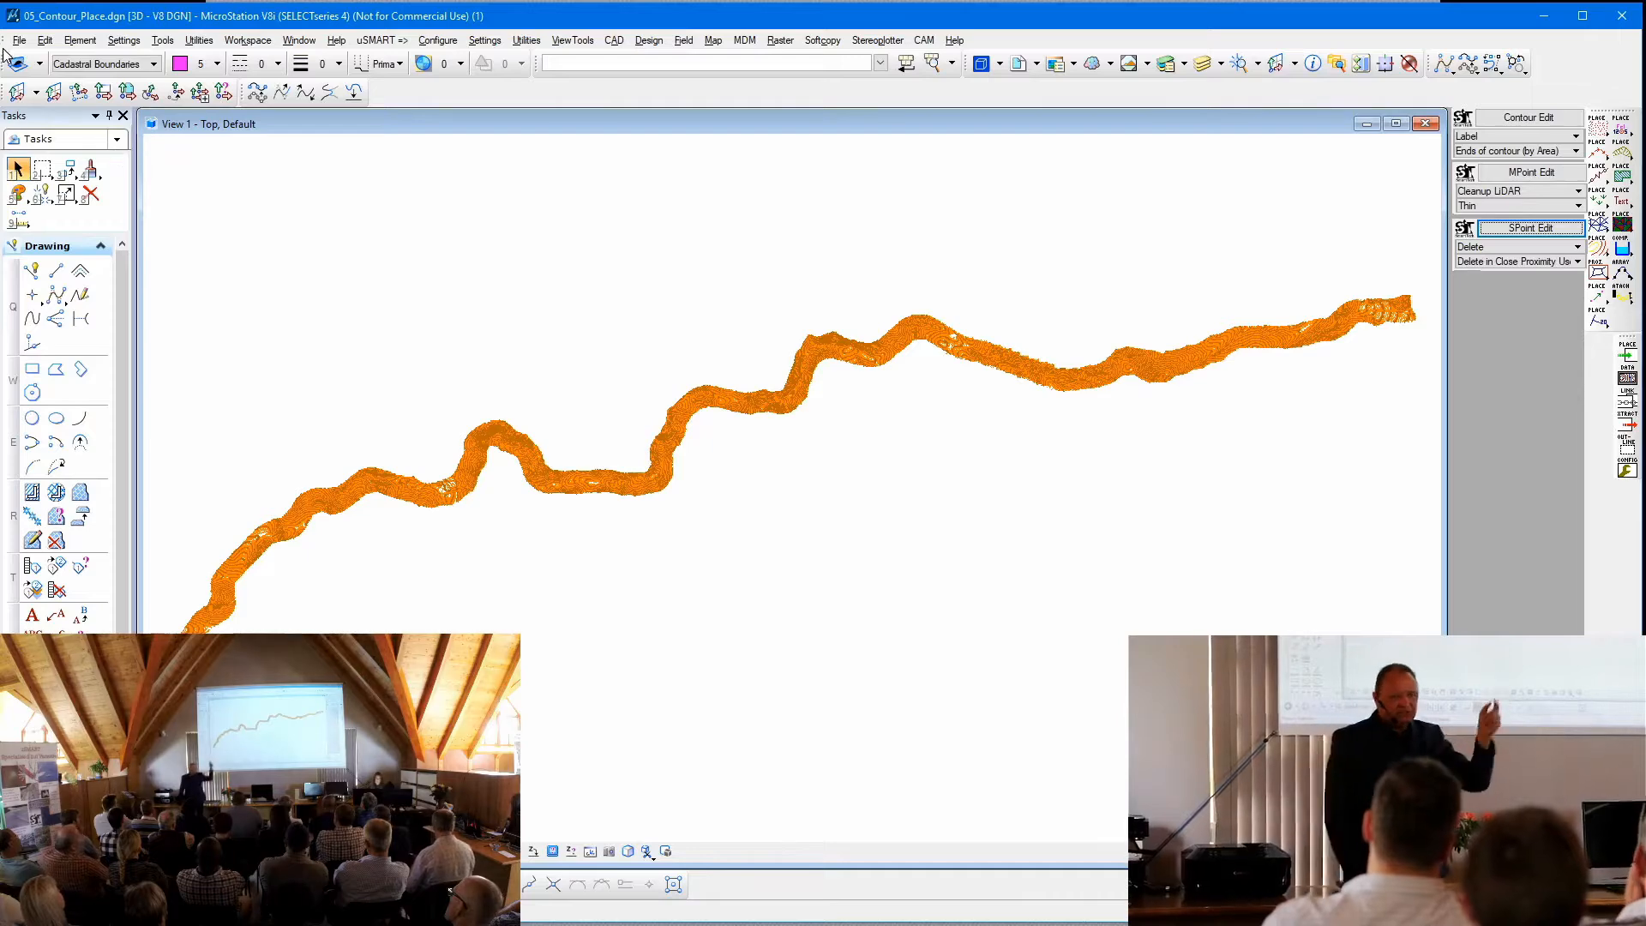
# - Open the recent drawing 06_Contour_Workshop.dgn and decline saving the changes to the MDM Manager project file
pyautogui.click(19, 40)
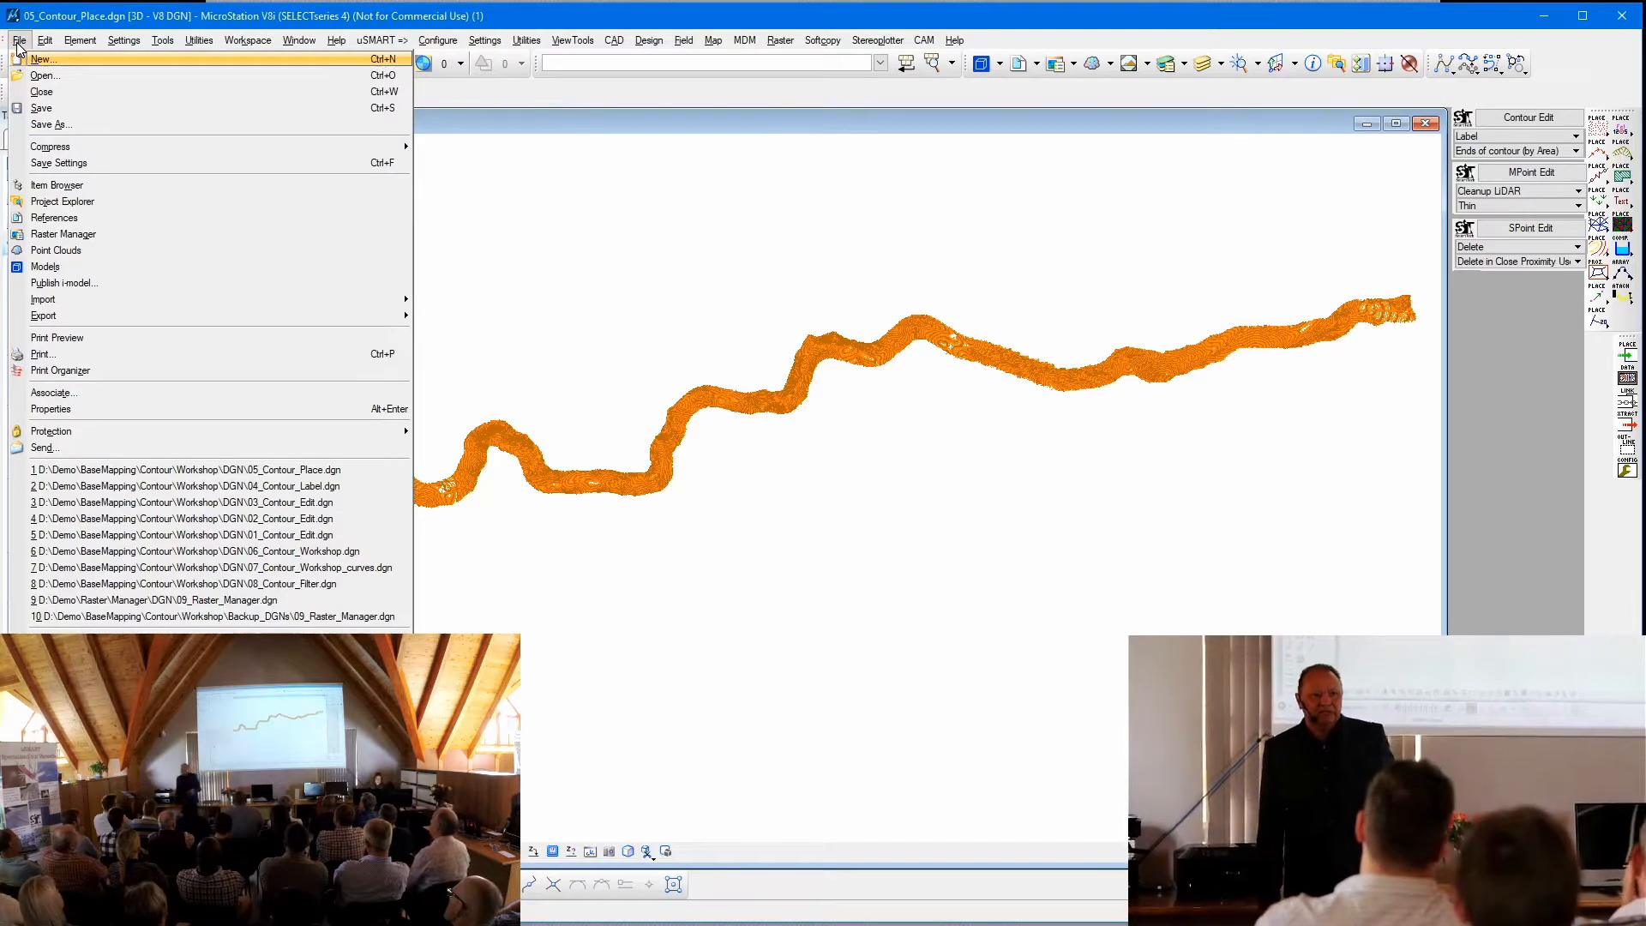
pyautogui.click(264, 552)
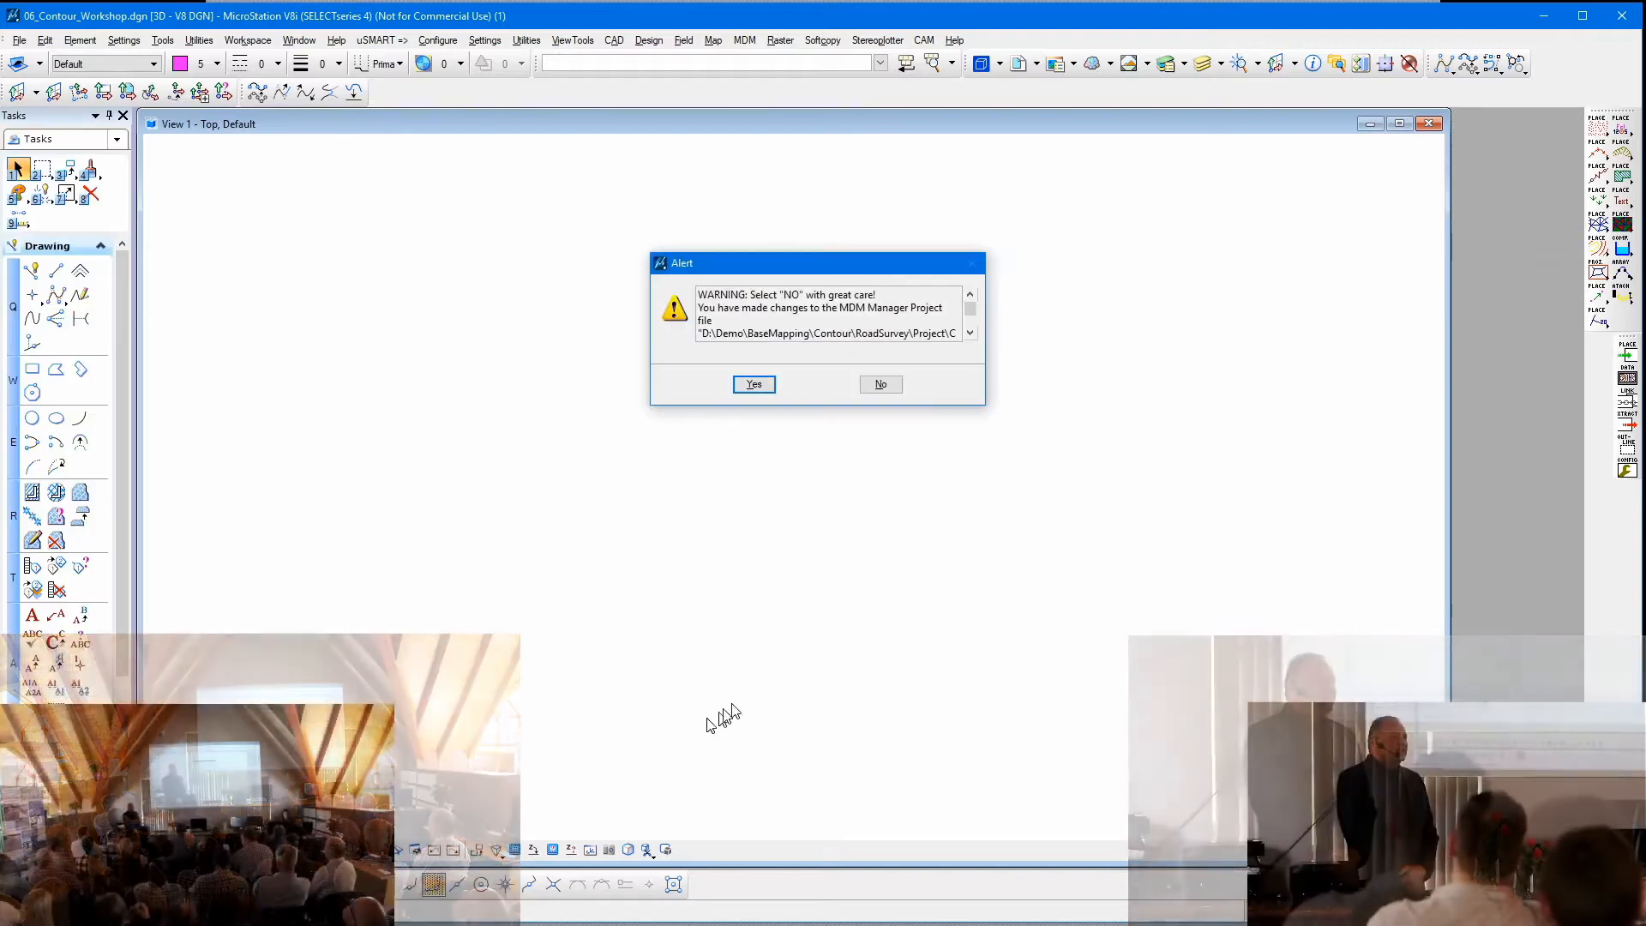
pyautogui.click(881, 384)
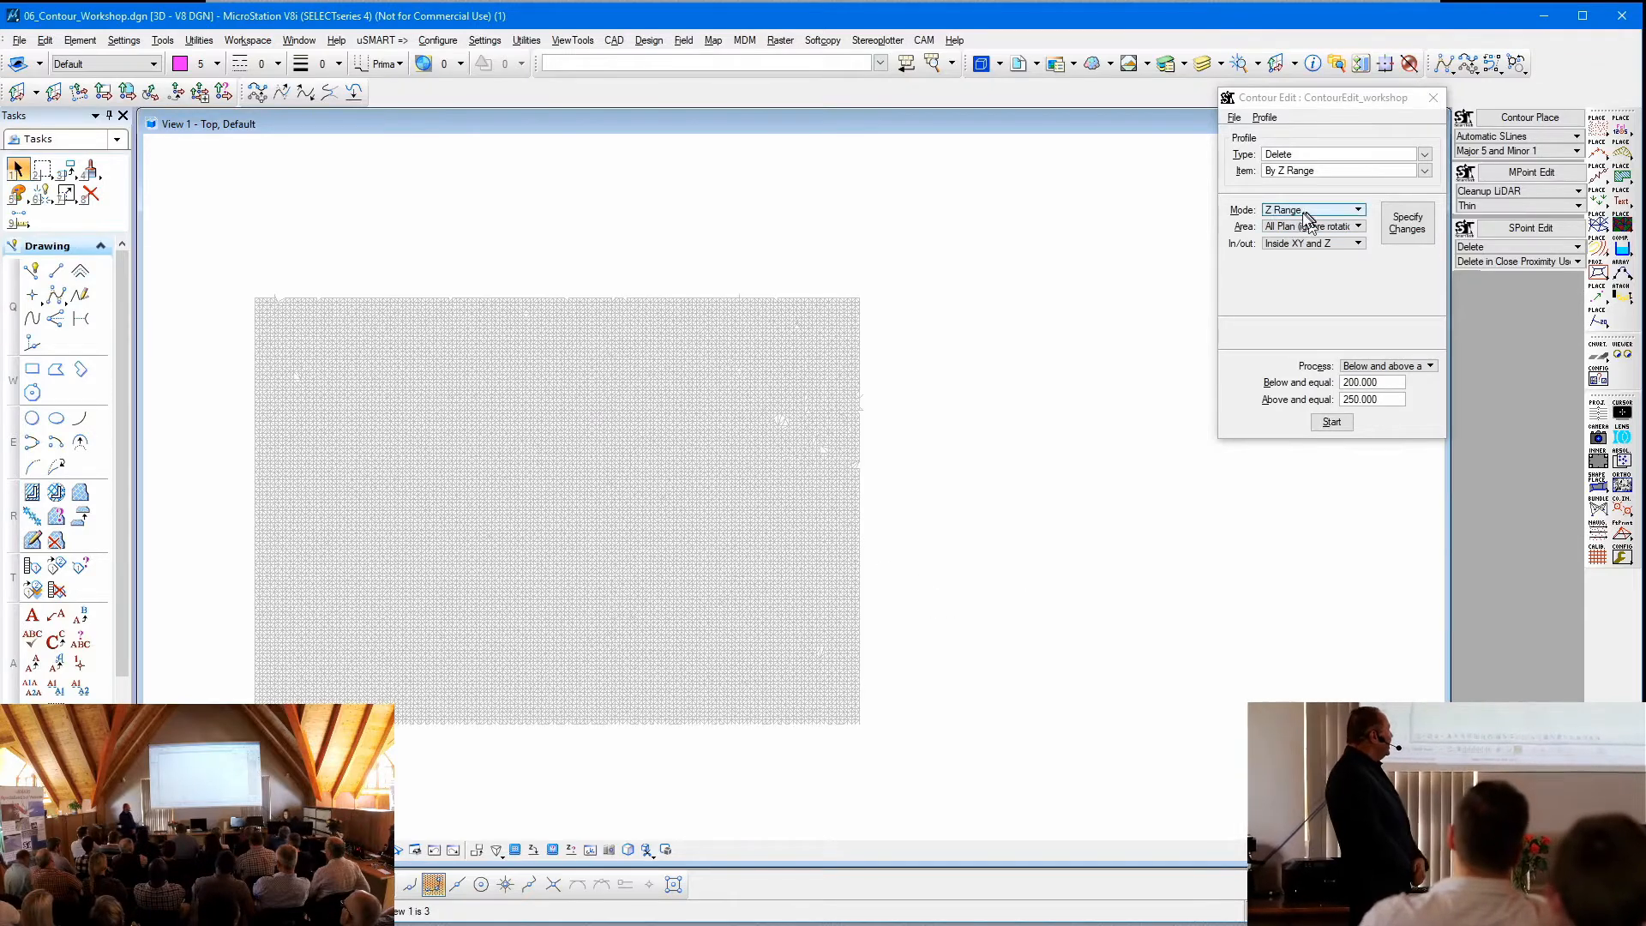
# - Dock the floating Contour Edit dialog, keeping its Delete by Z Range setup
pyautogui.click(1228, 98)
pyautogui.click(1250, 122)
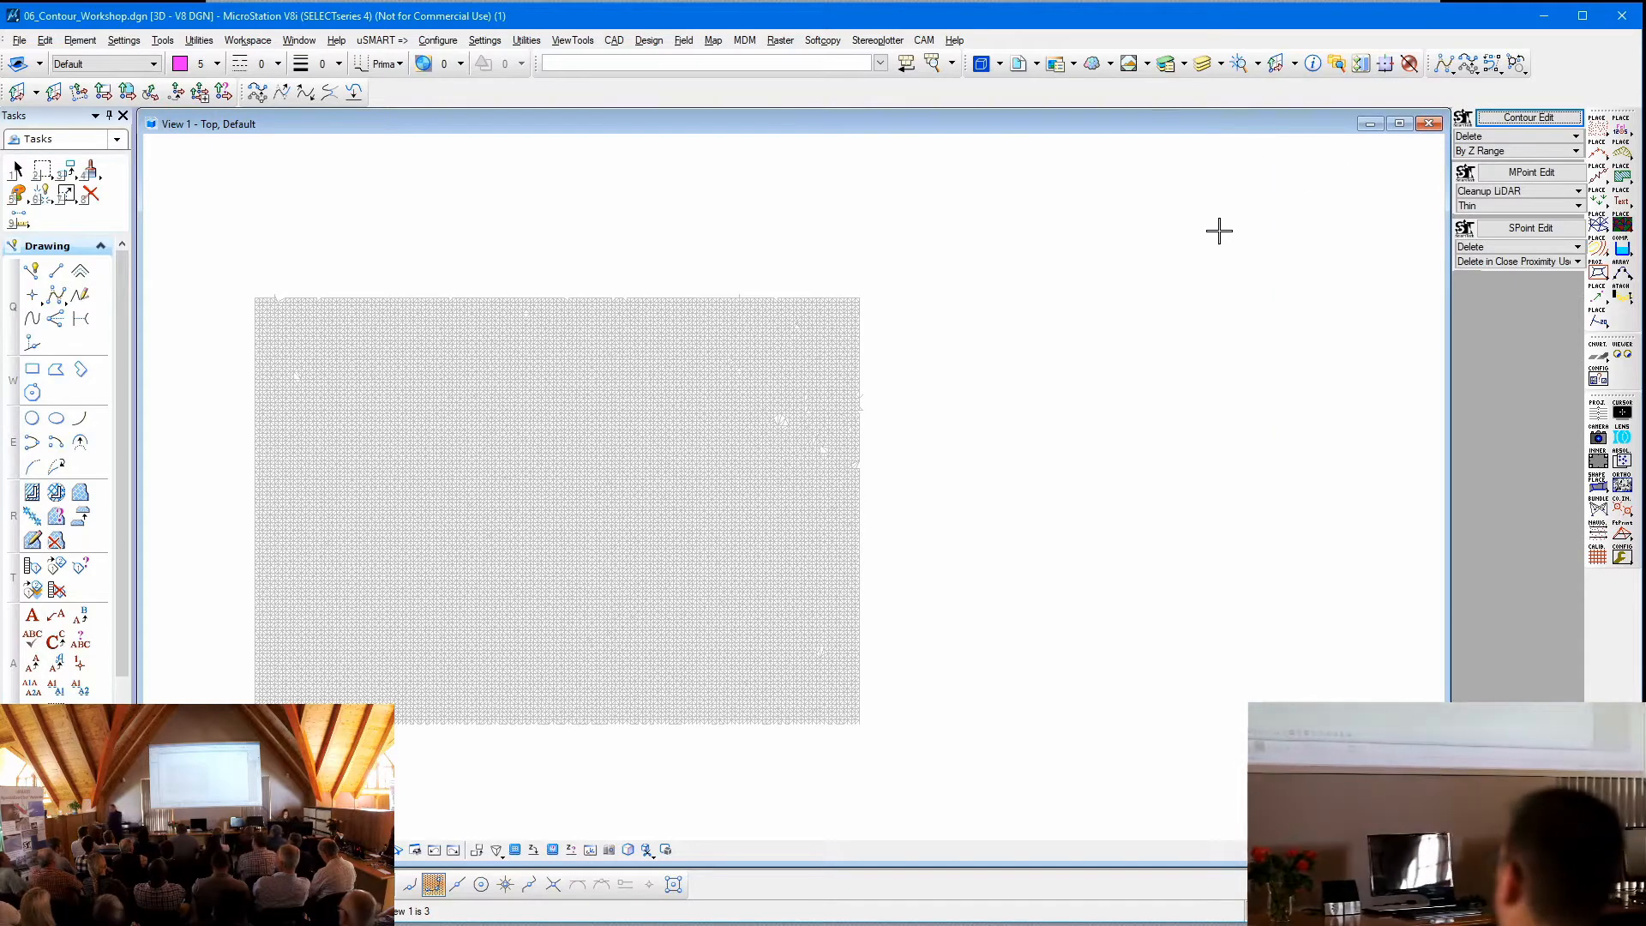
pyautogui.rightClick(1512, 116)
pyautogui.click(1550, 112)
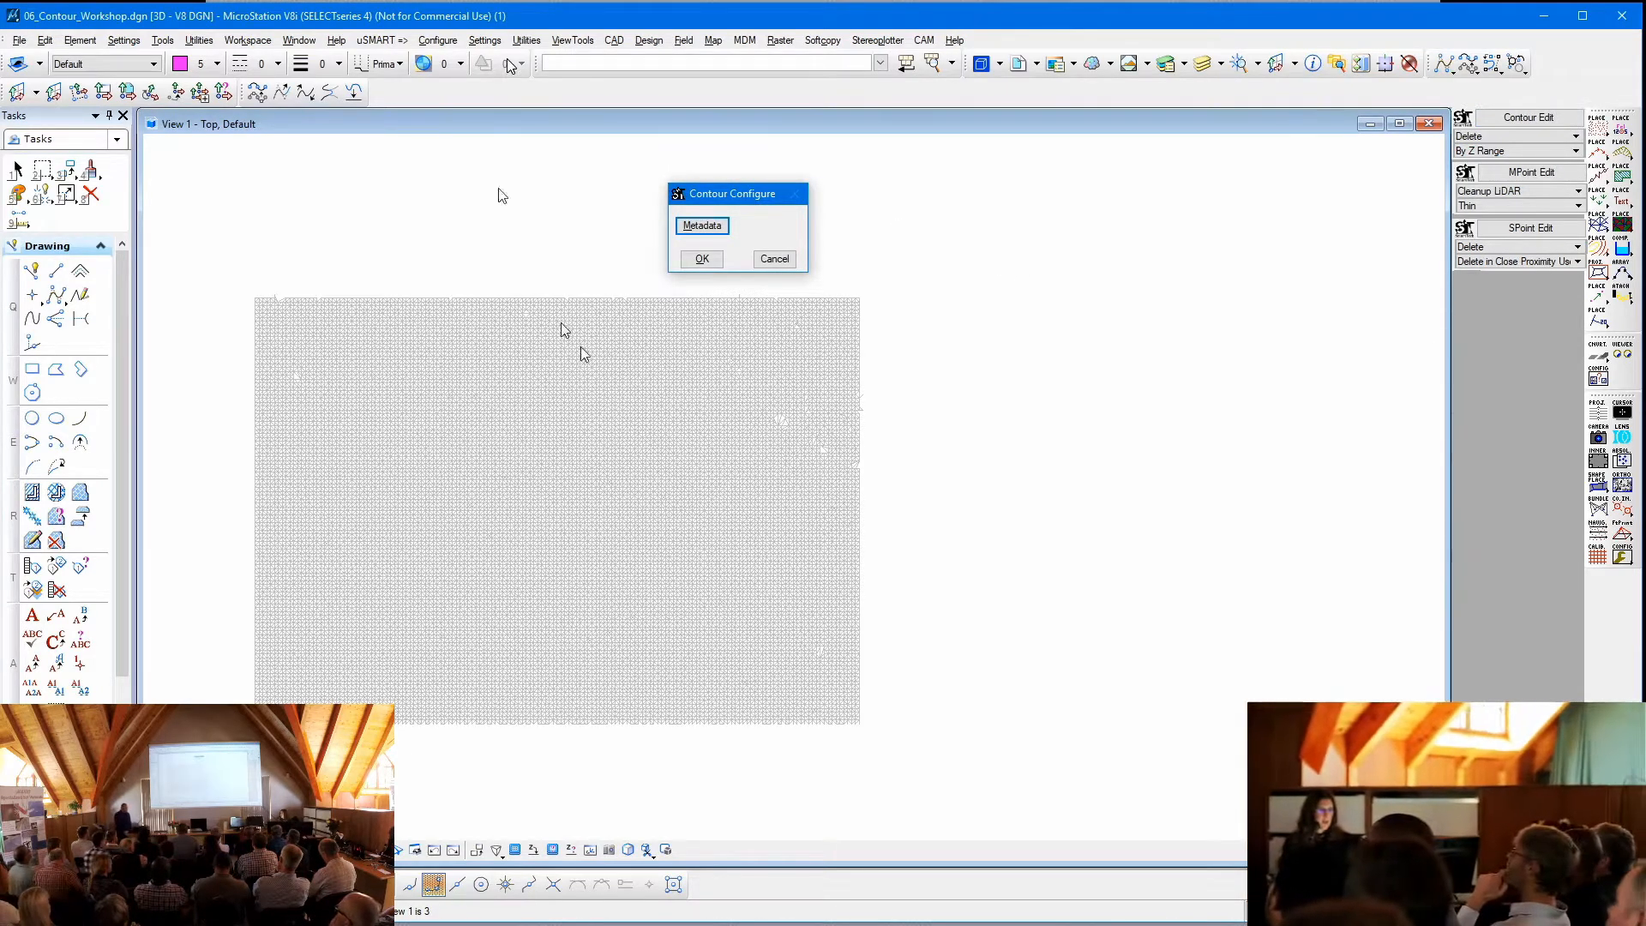
# - Open the contour metadata configuration and review the records in the Feature Code and Source tables
pyautogui.click(698, 228)
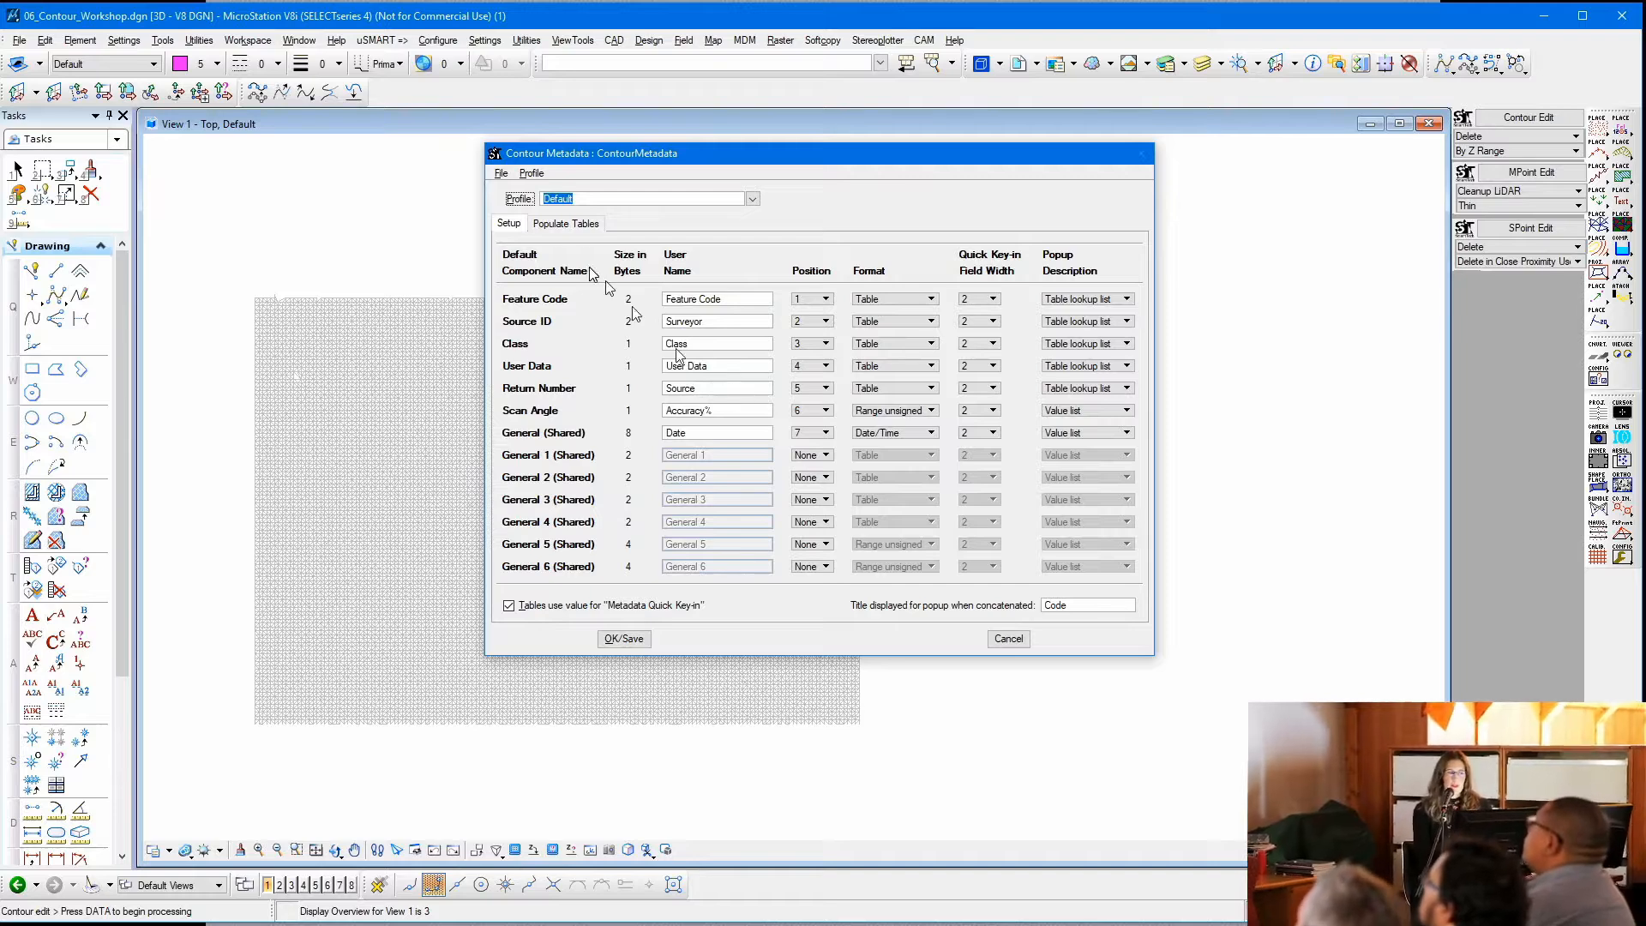
pyautogui.click(557, 223)
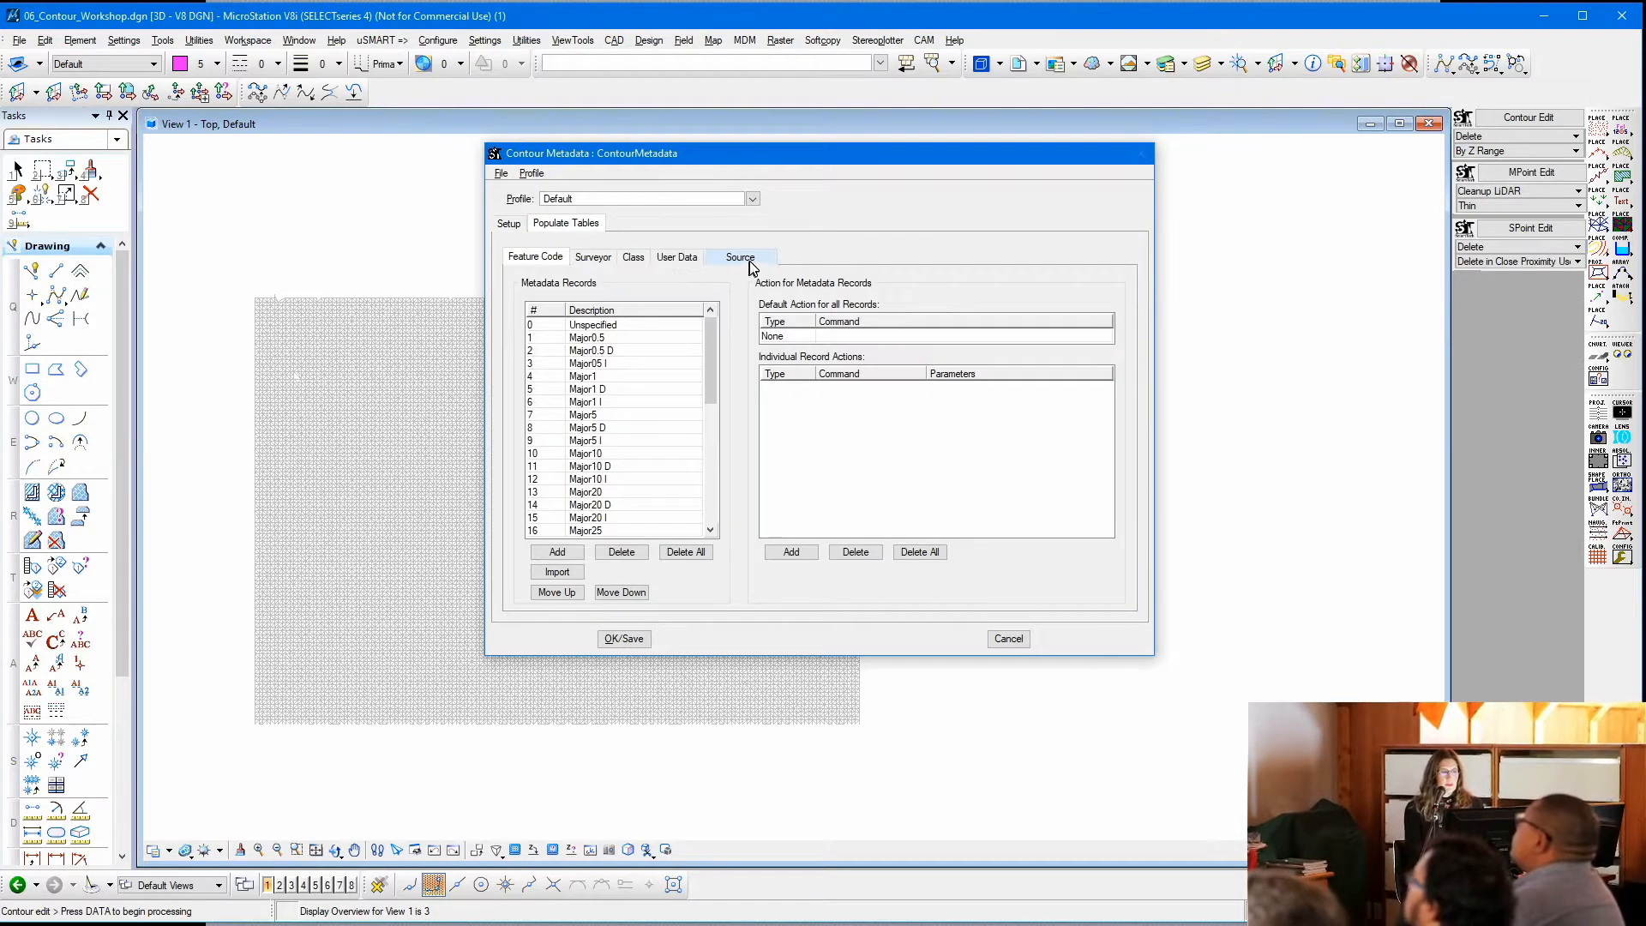
pyautogui.click(741, 258)
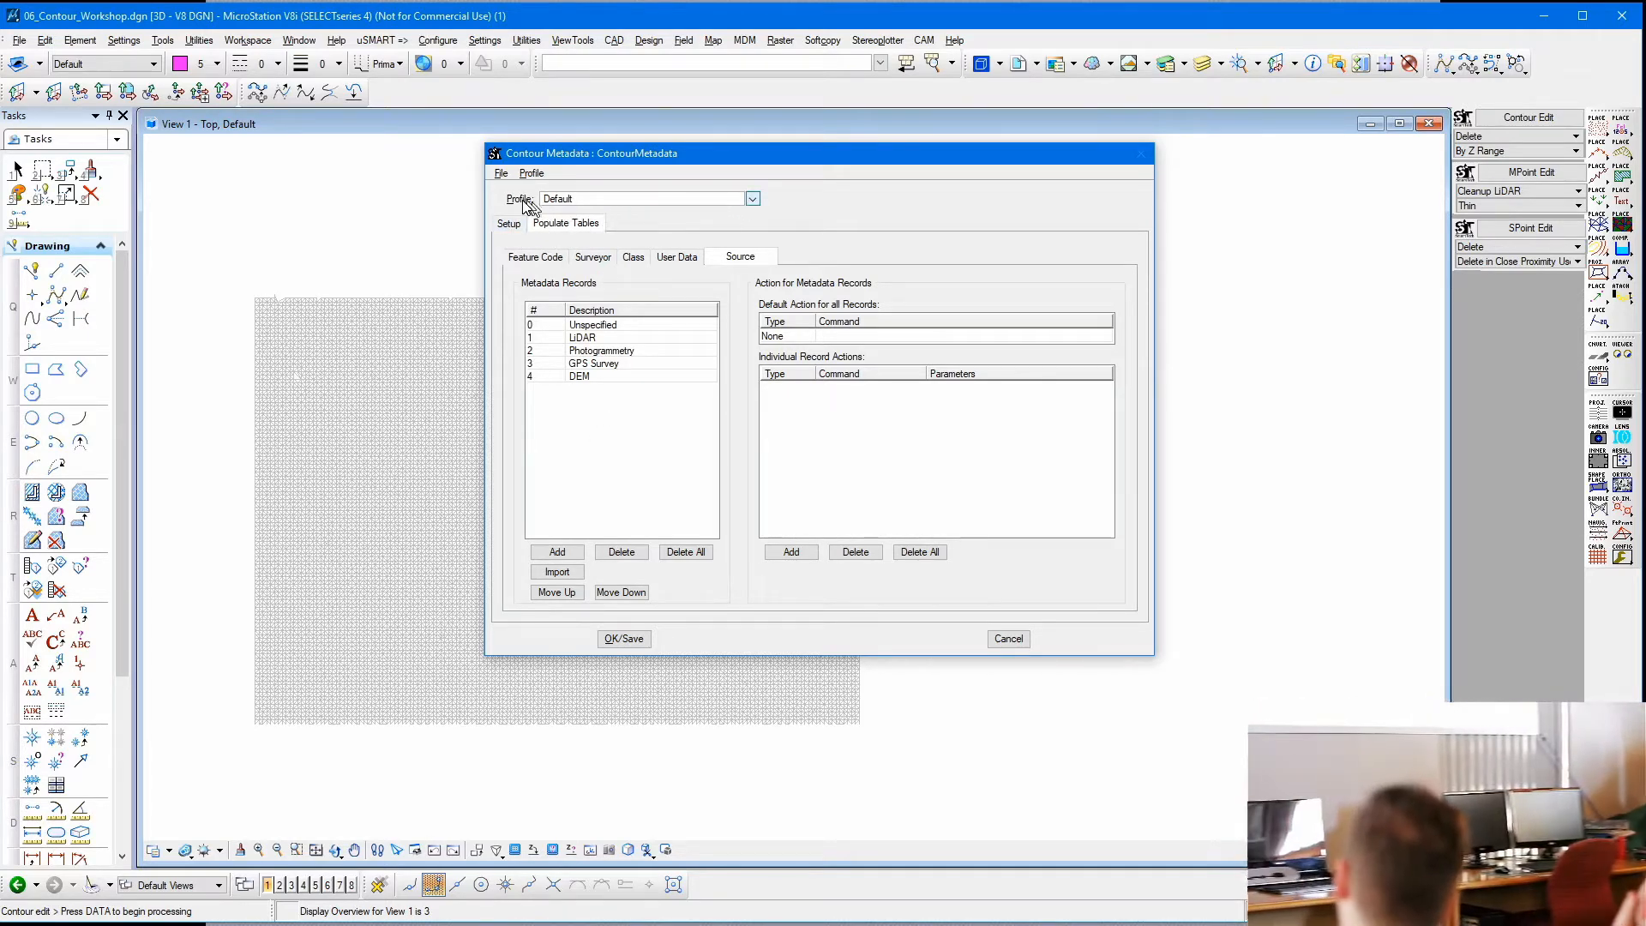
# - Change the user name of the Source ID metadata component to "Suppliers" in the Default profile's setup
pyautogui.click(510, 225)
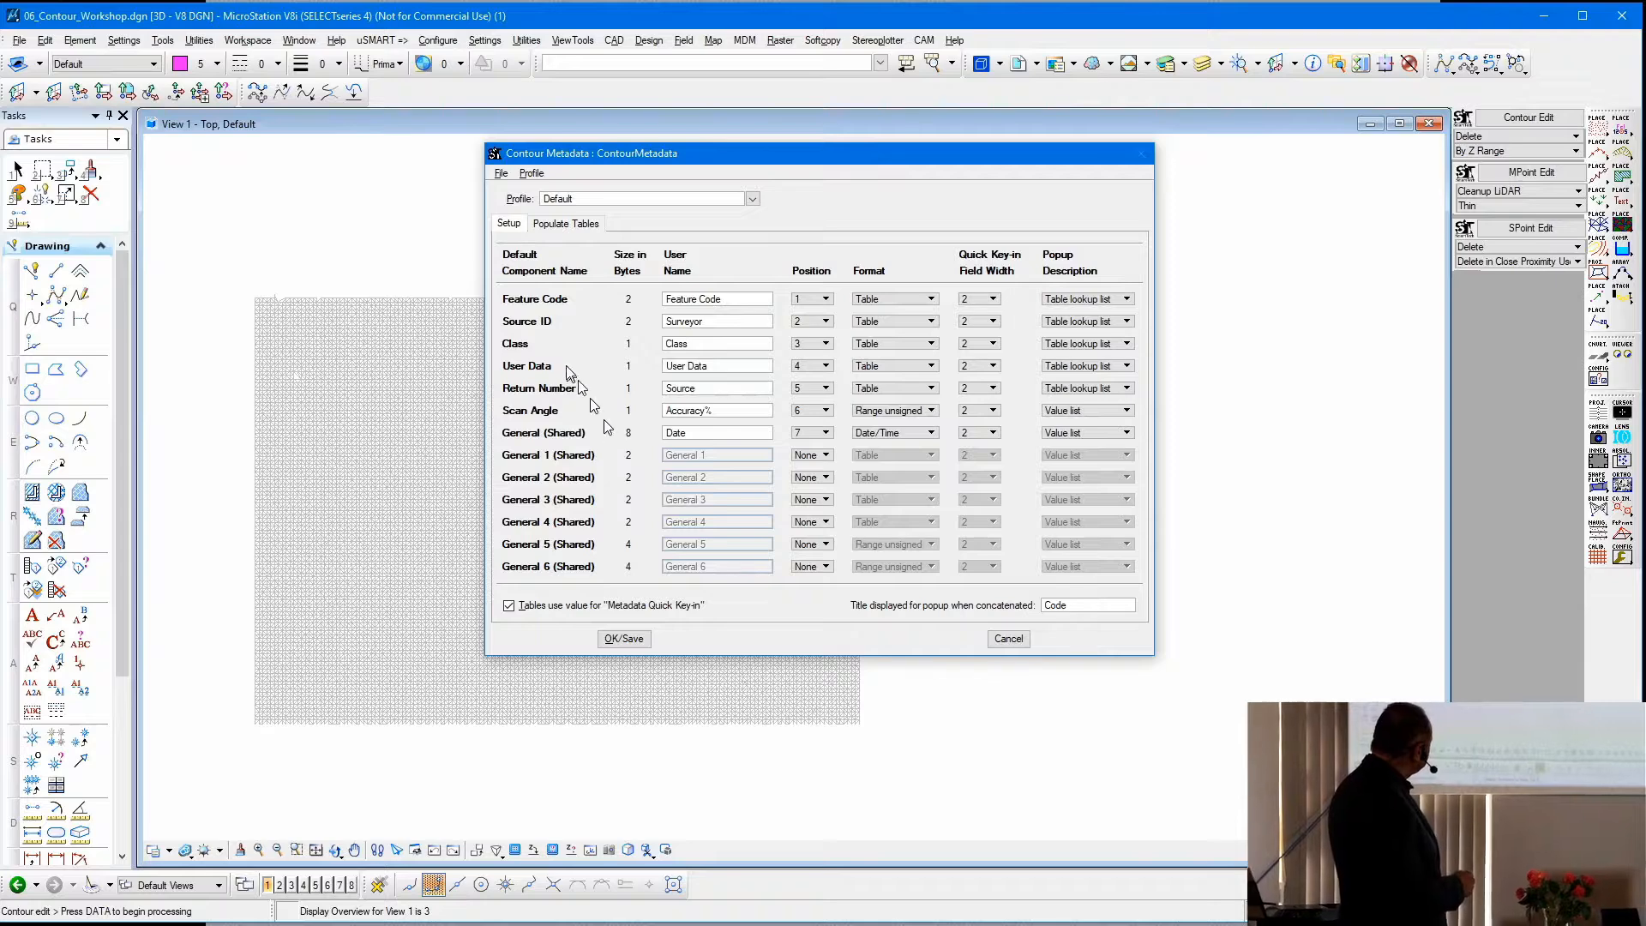
pyautogui.click(714, 325)
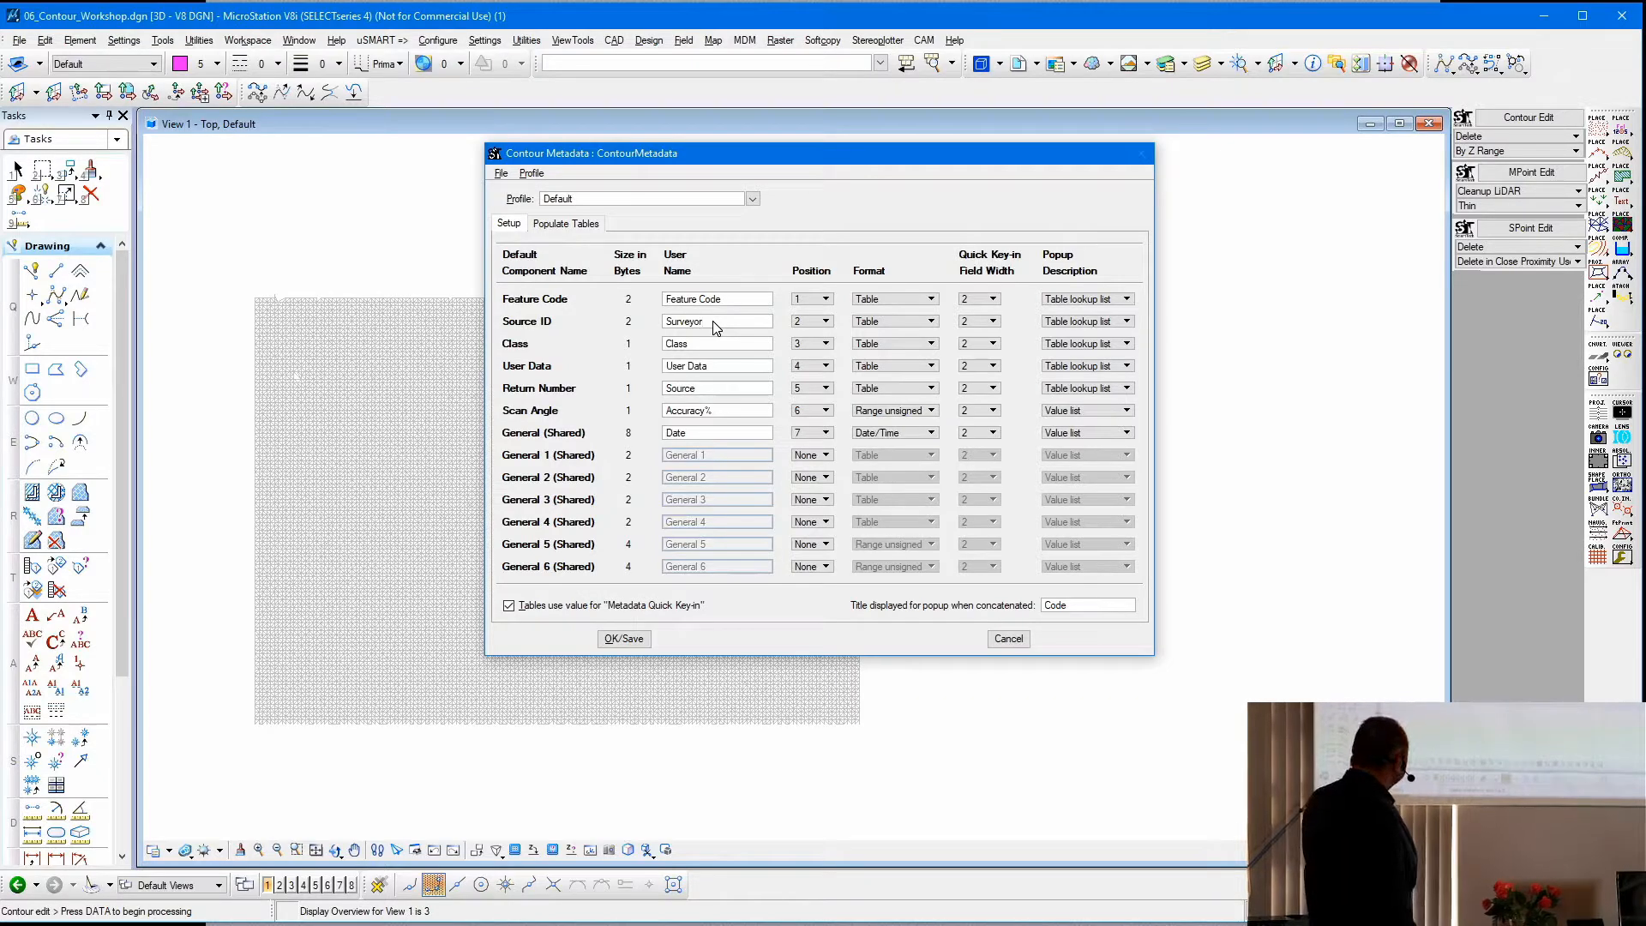
pyautogui.hotkey('shift', 'Home')
pyautogui.hotkey('shift', 'Right')
pyautogui.hotkey('shift', 'Right')
pyautogui.write('ppliers')
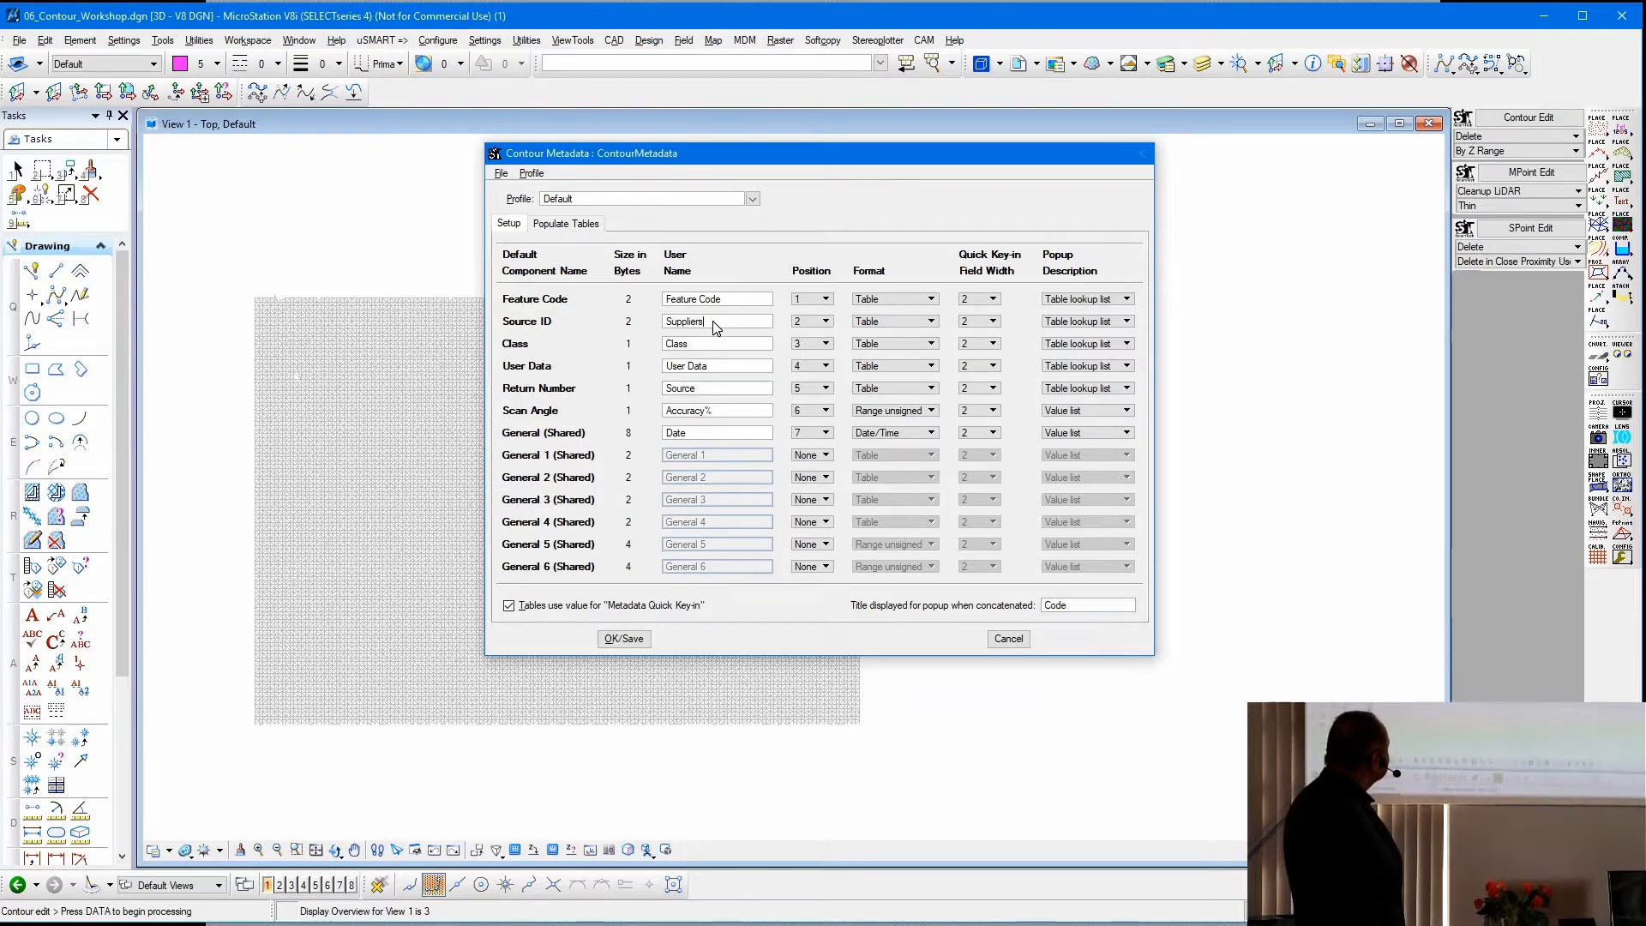
pyautogui.press('Tab')
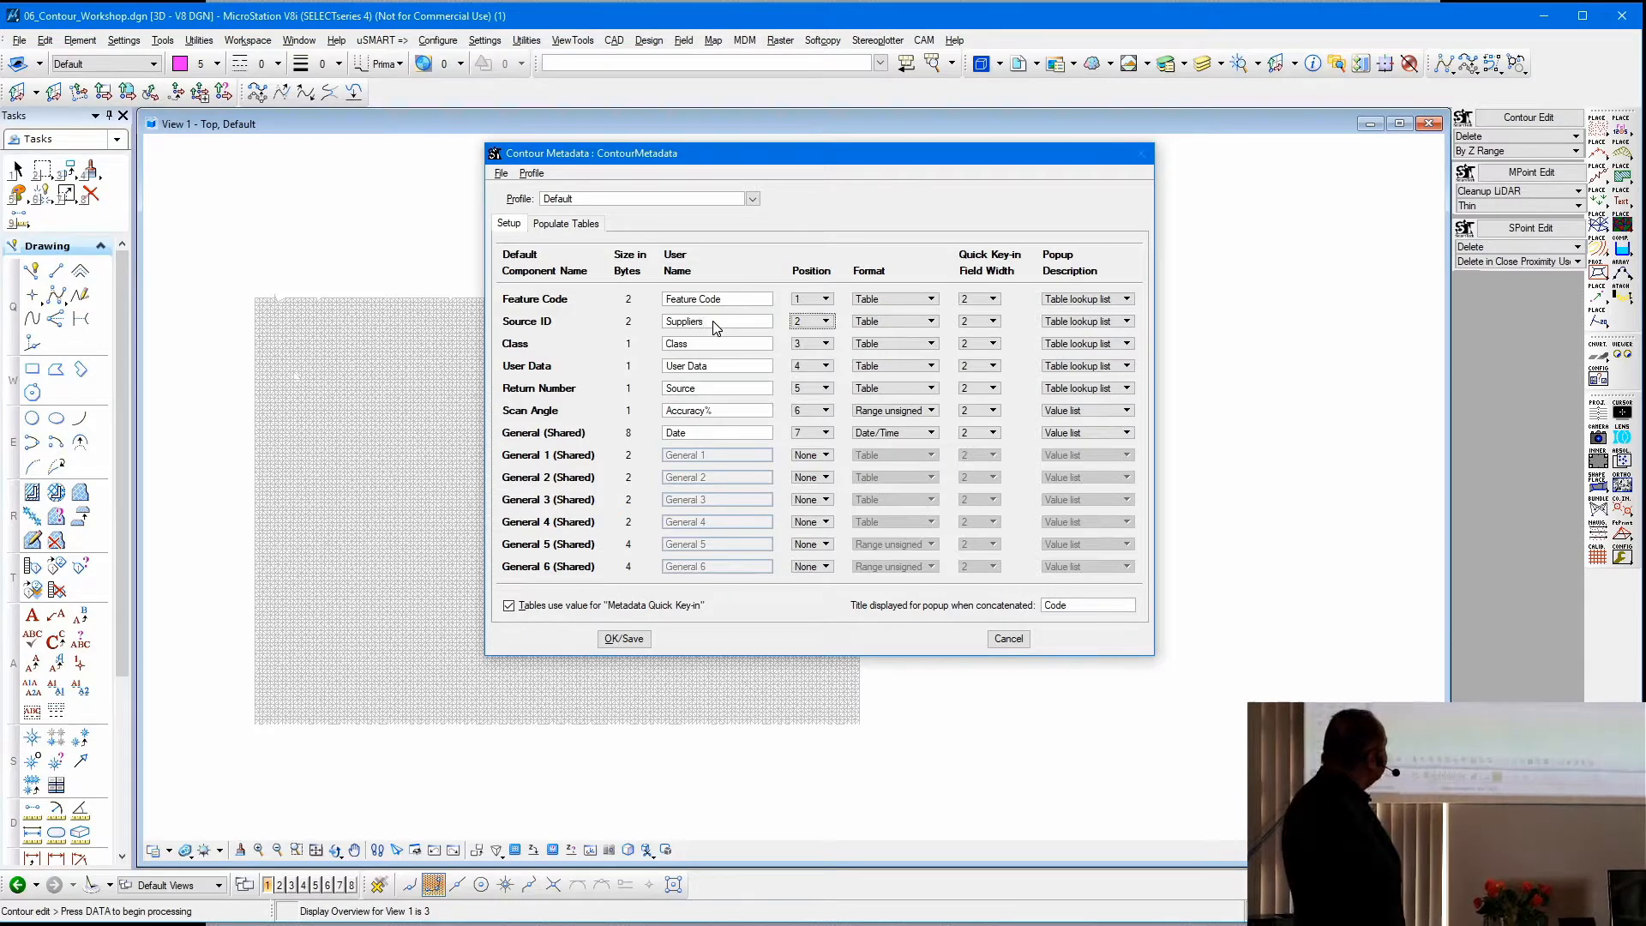
# - Examine the Suppliers and Feature Code metadata tables and the format options of the General (Shared) date component
pyautogui.click(567, 224)
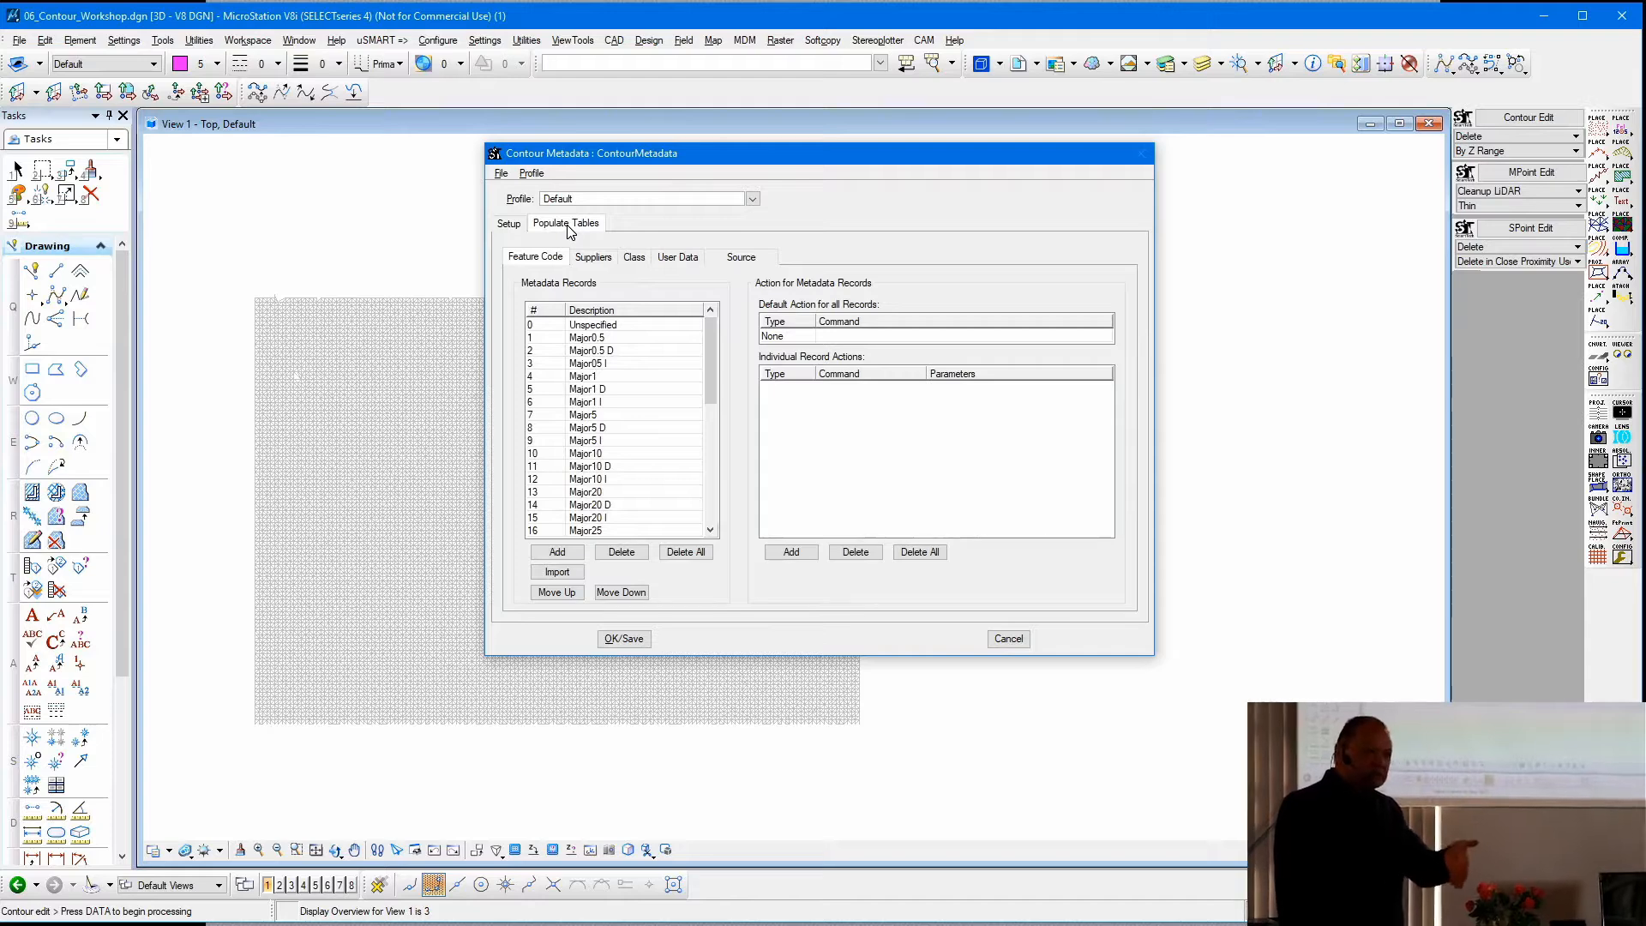
pyautogui.click(595, 259)
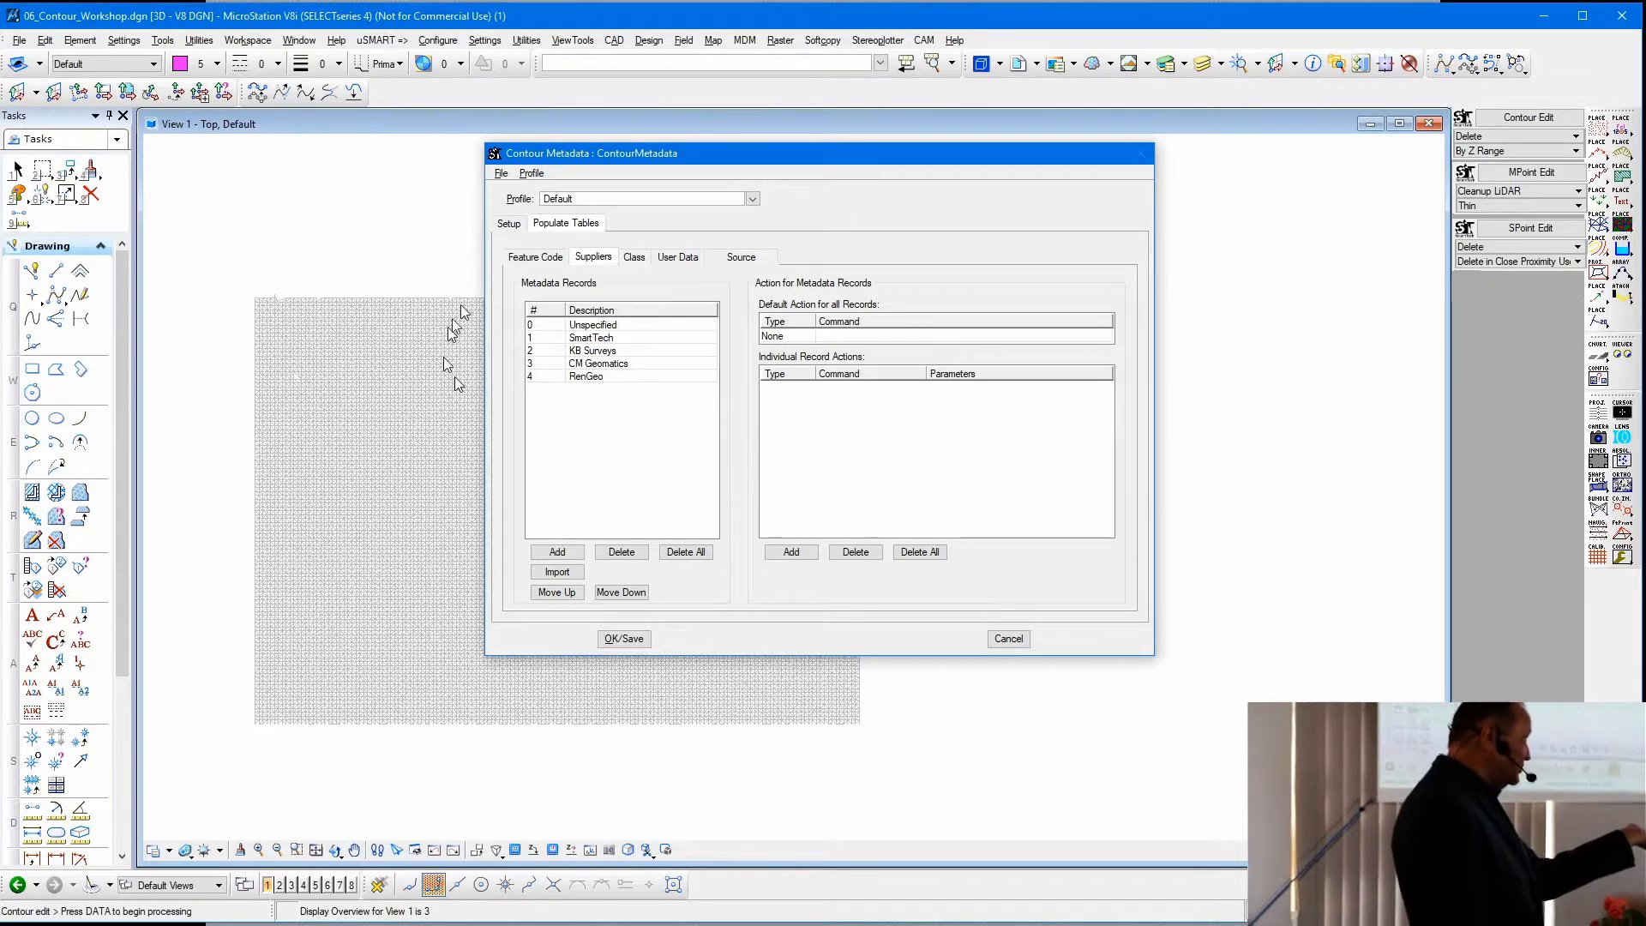
pyautogui.click(536, 257)
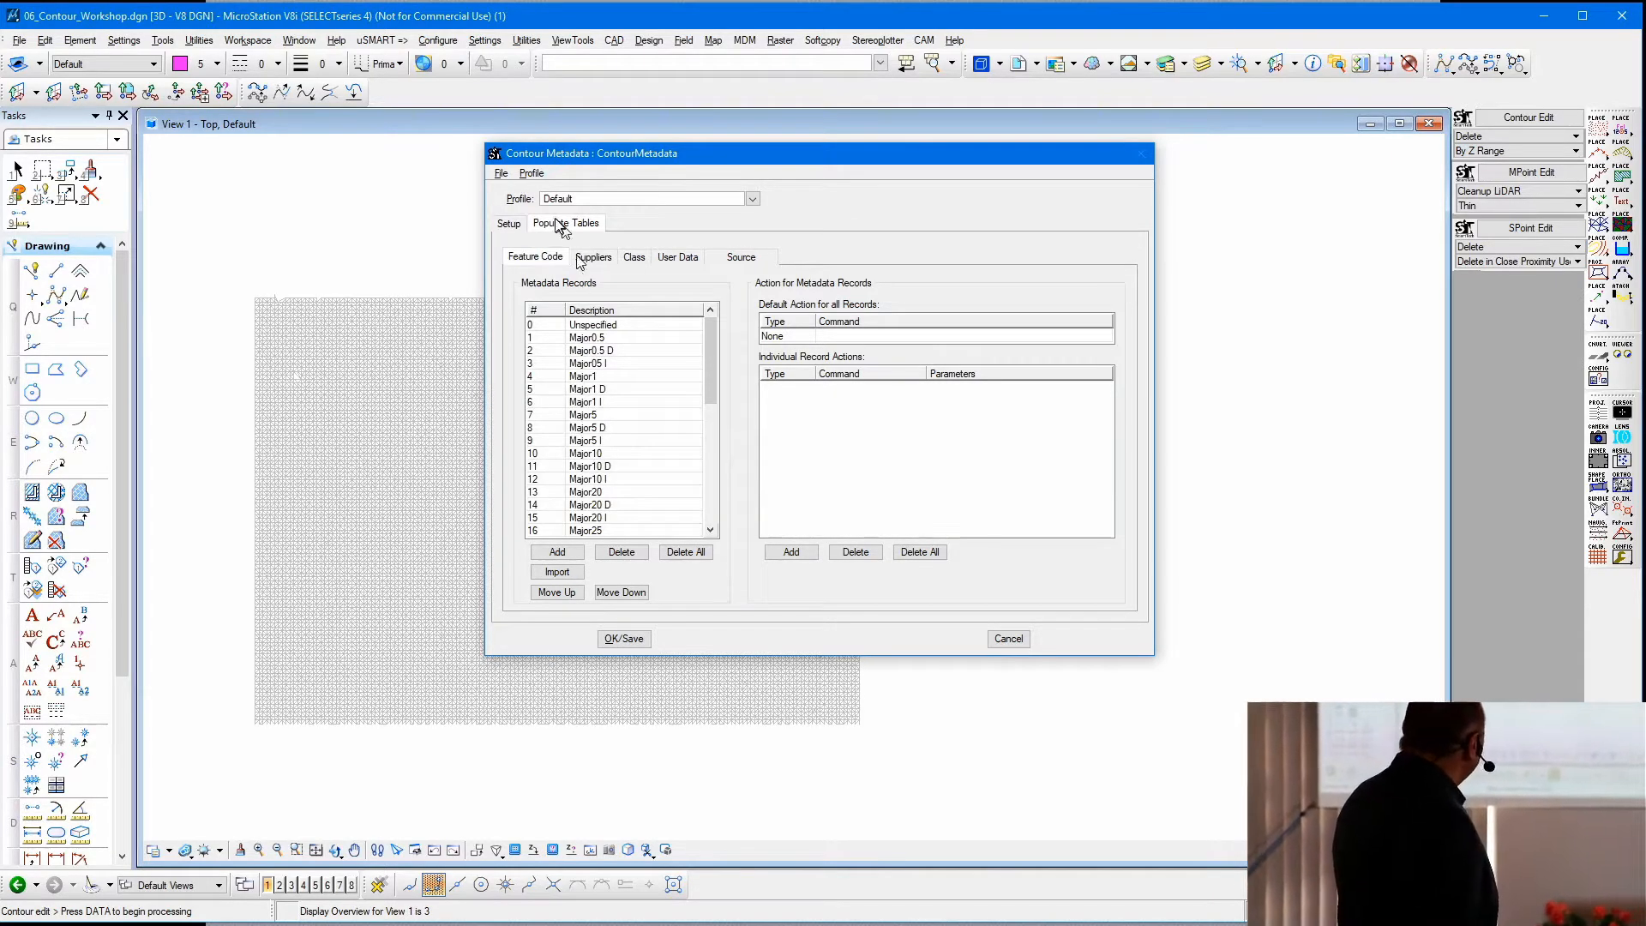
pyautogui.click(510, 223)
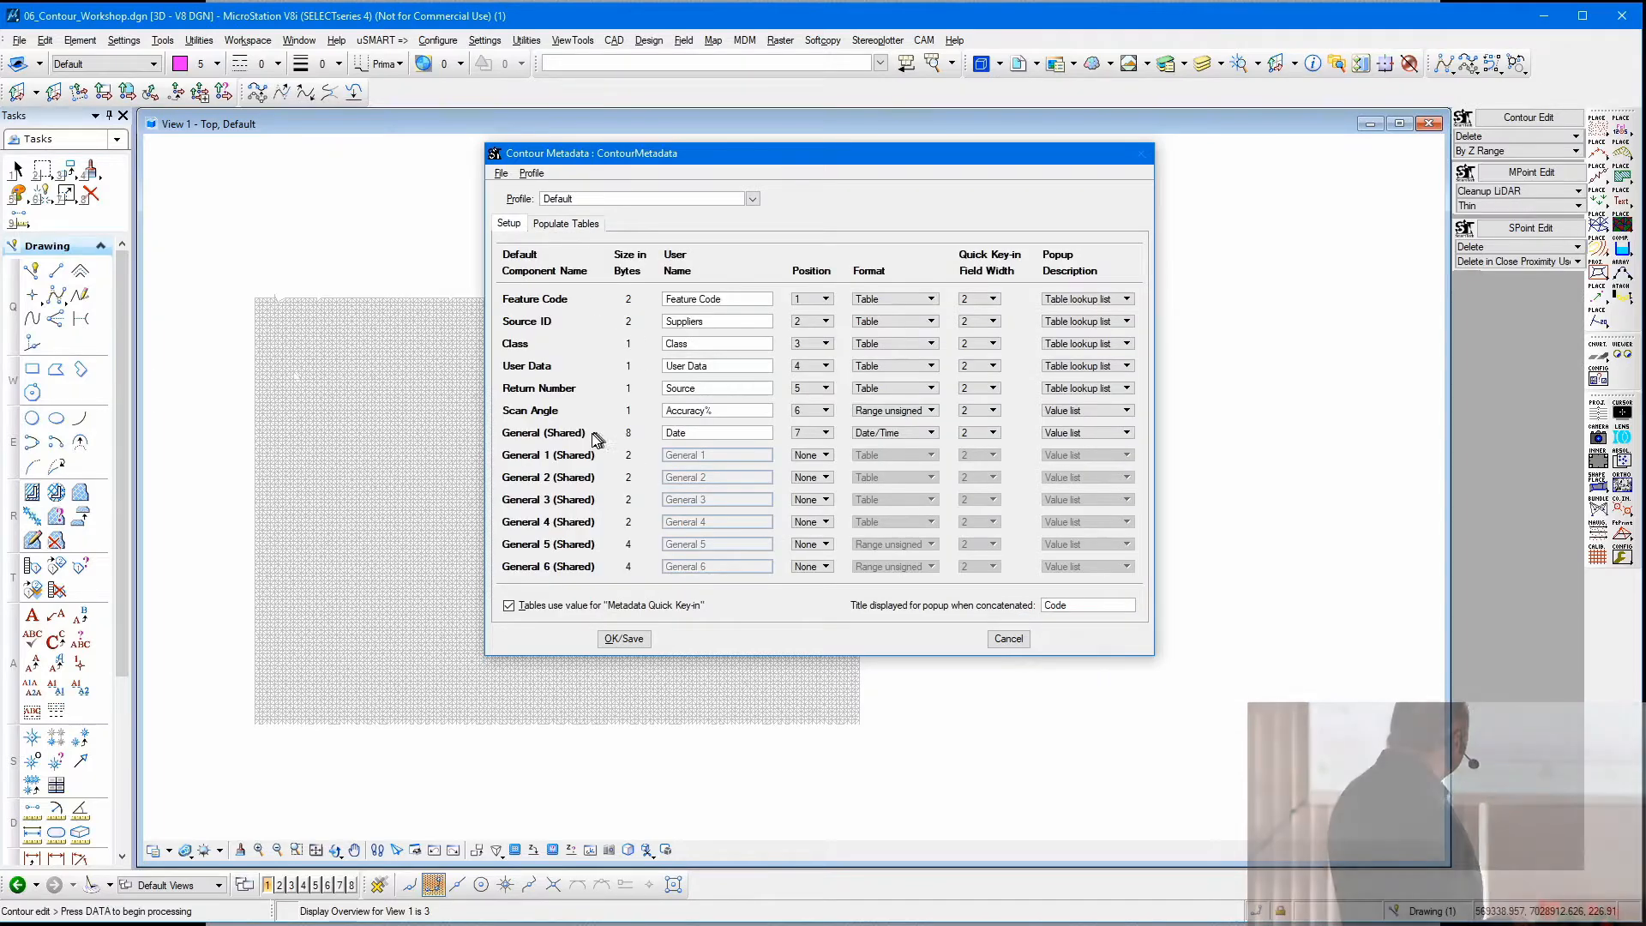
pyautogui.click(929, 435)
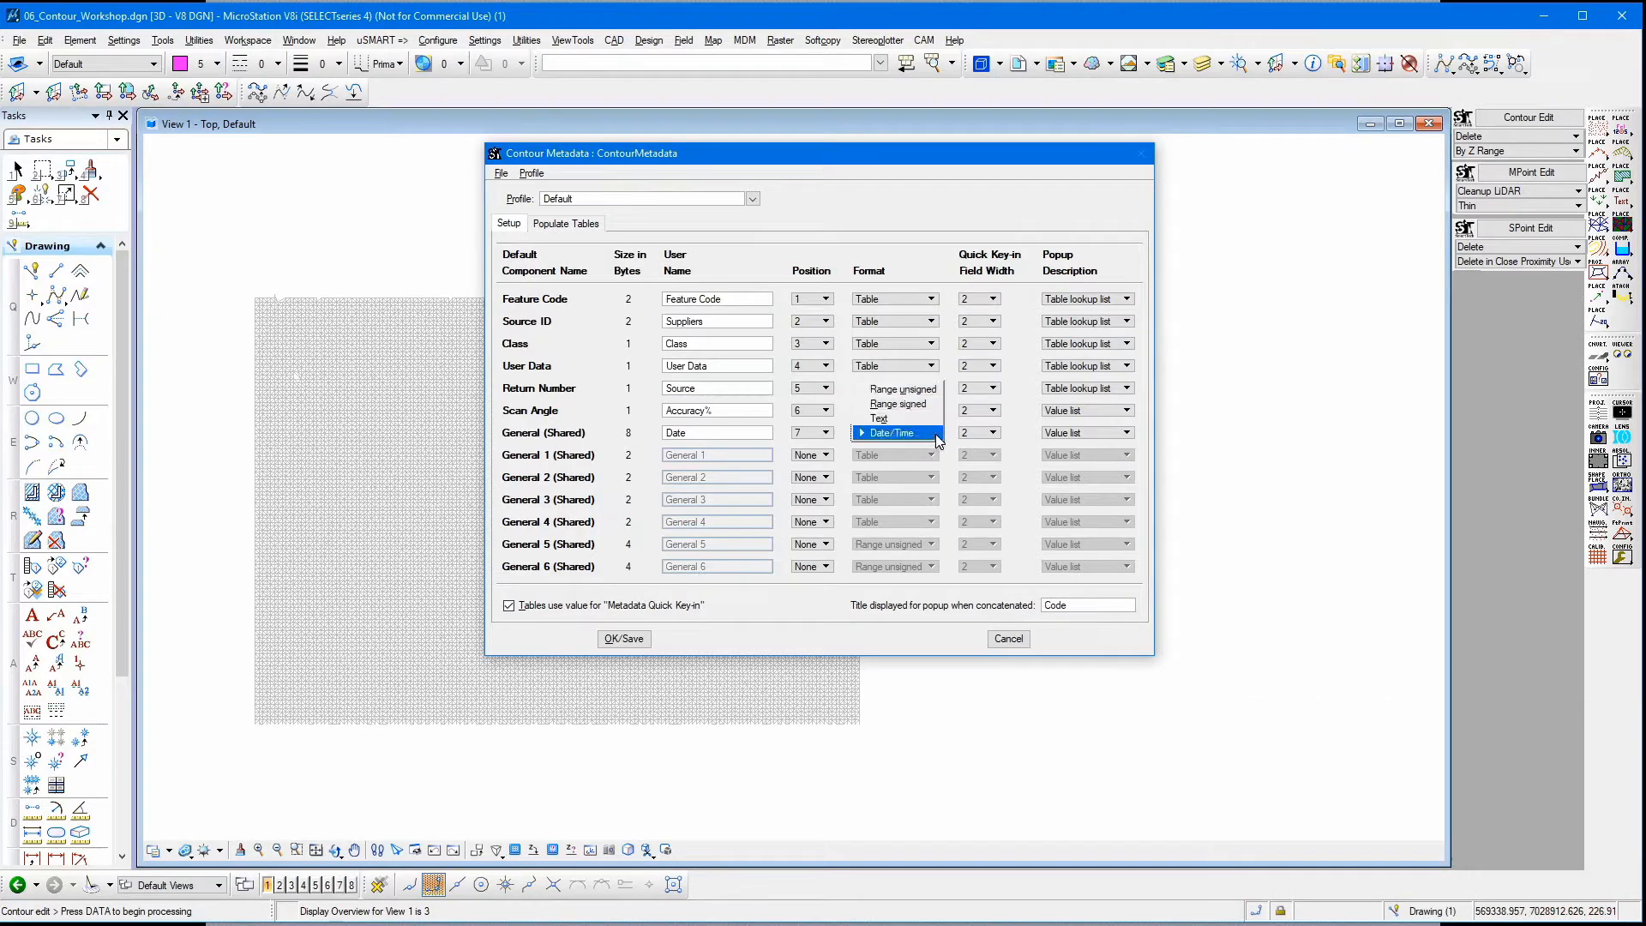
pyautogui.click(937, 436)
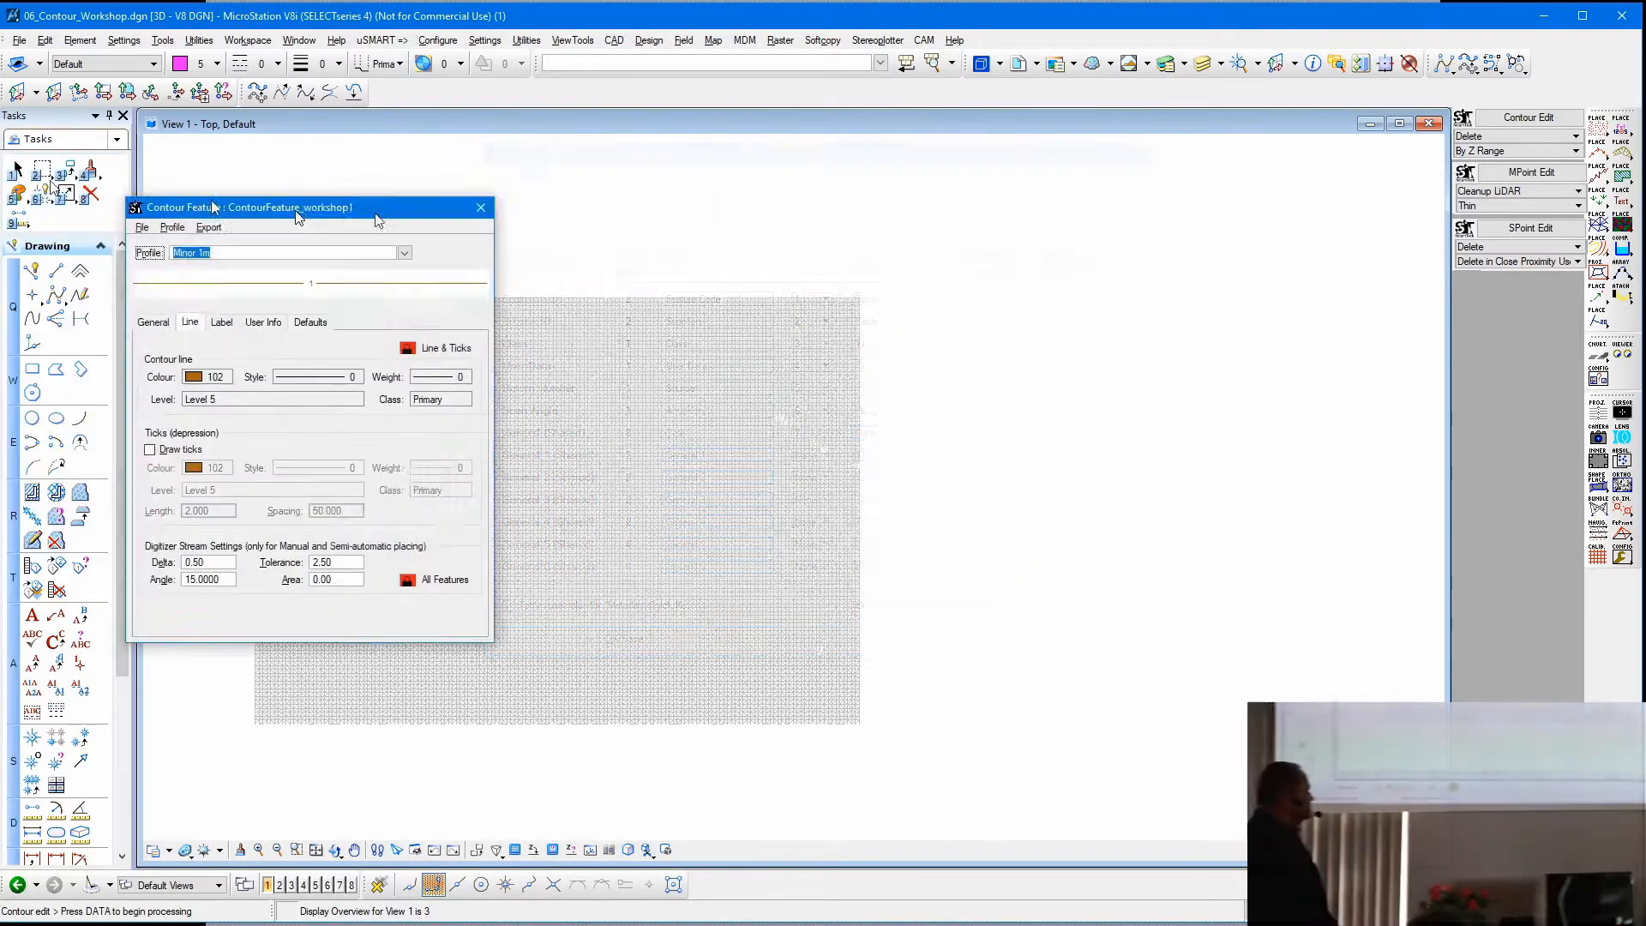
# - Review the general settings of the Minor 1m contour feature profile and look through the available feature profiles
pyautogui.moveTo(303, 217); pyautogui.dragTo(720, 146)
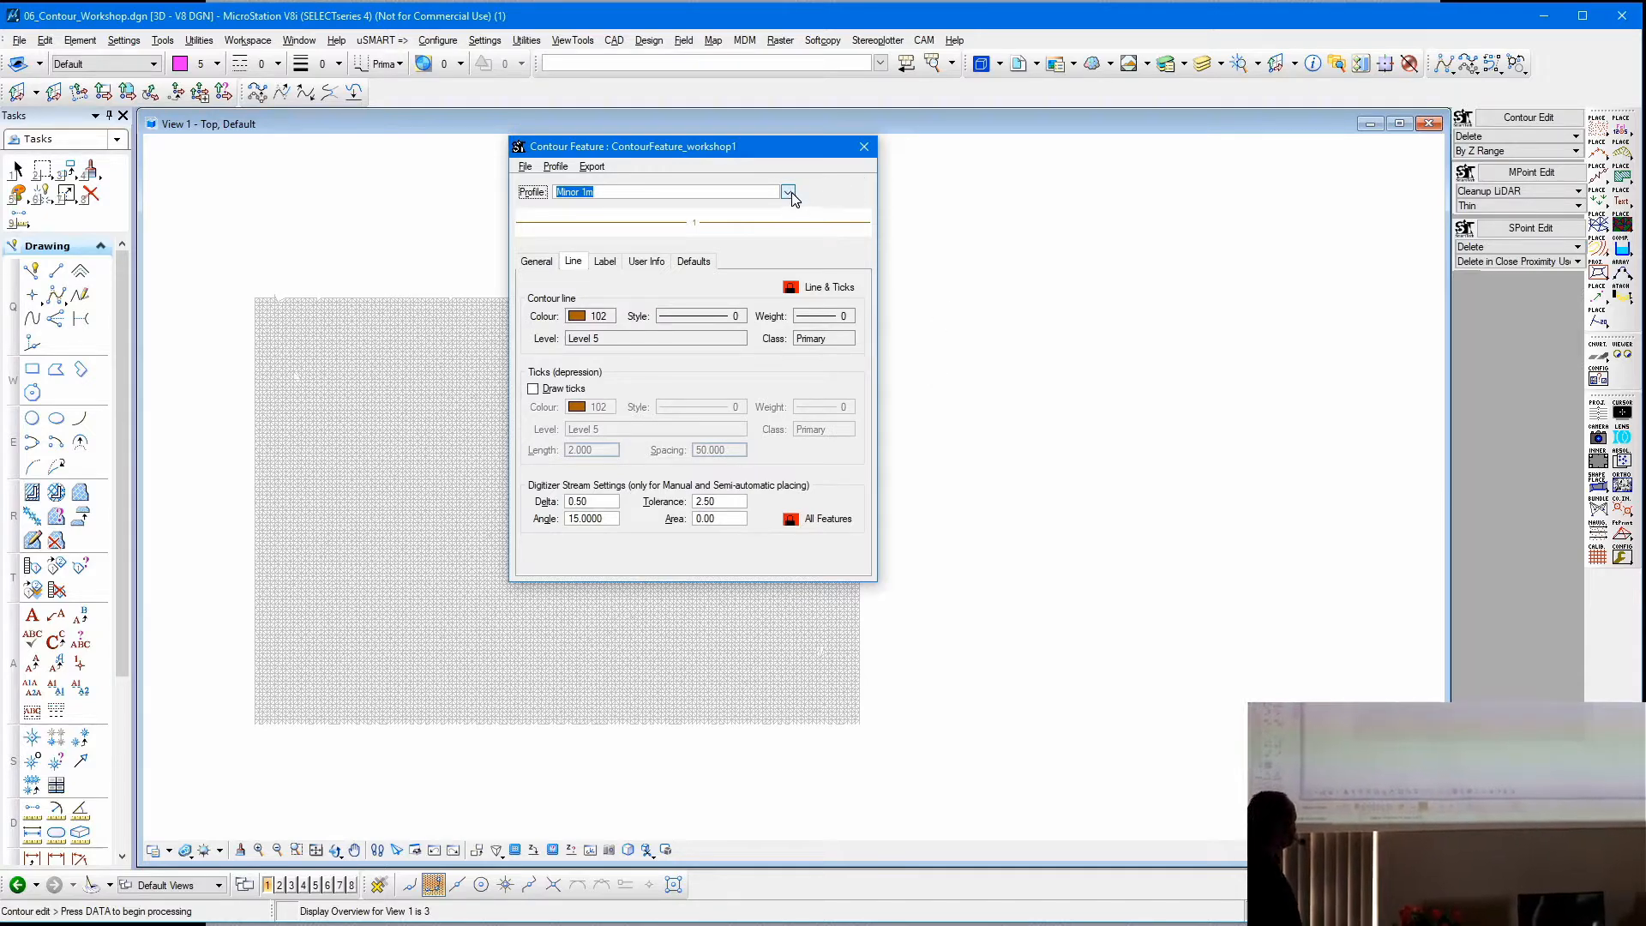
pyautogui.click(536, 262)
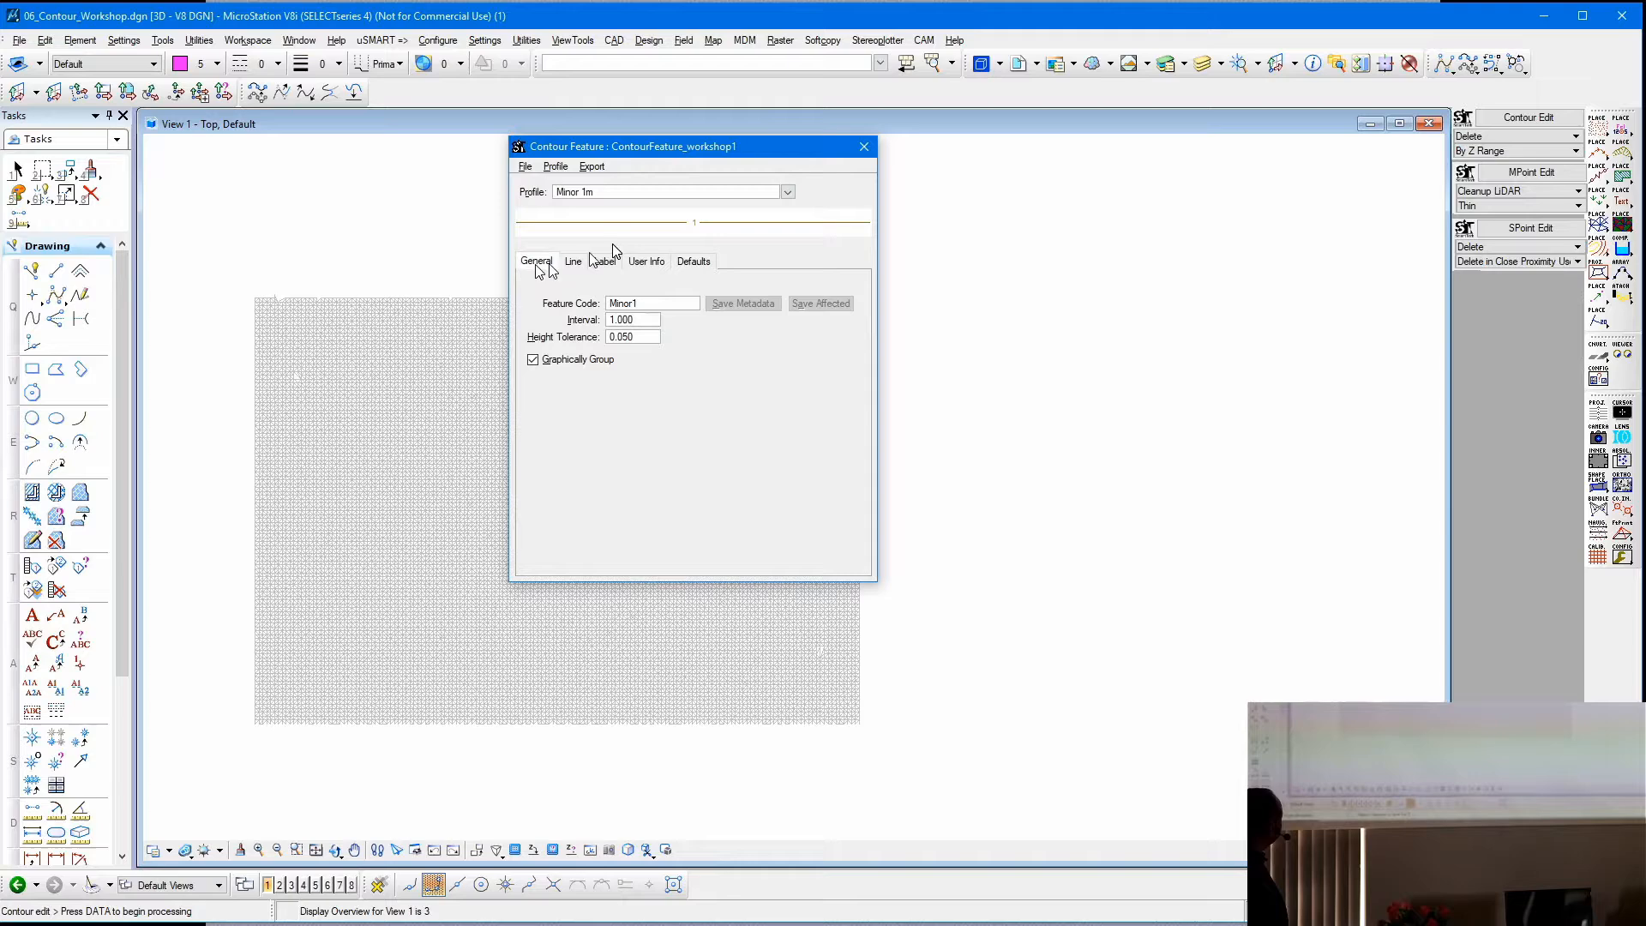
pyautogui.click(787, 192)
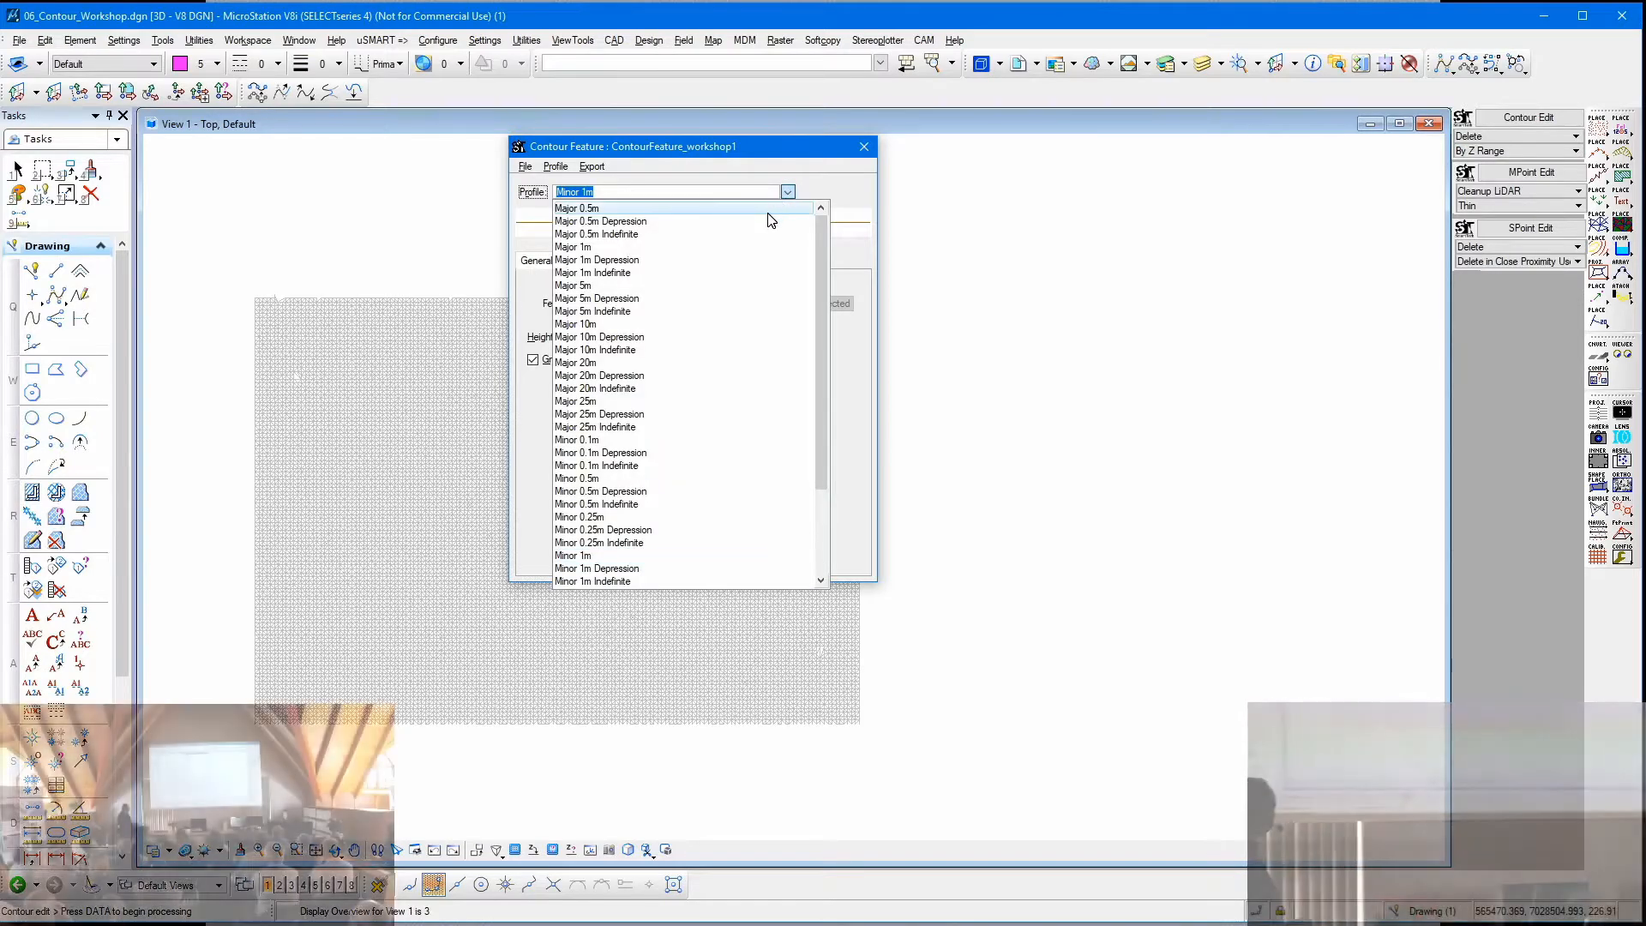
pyautogui.scroll(-3, 748, 281)
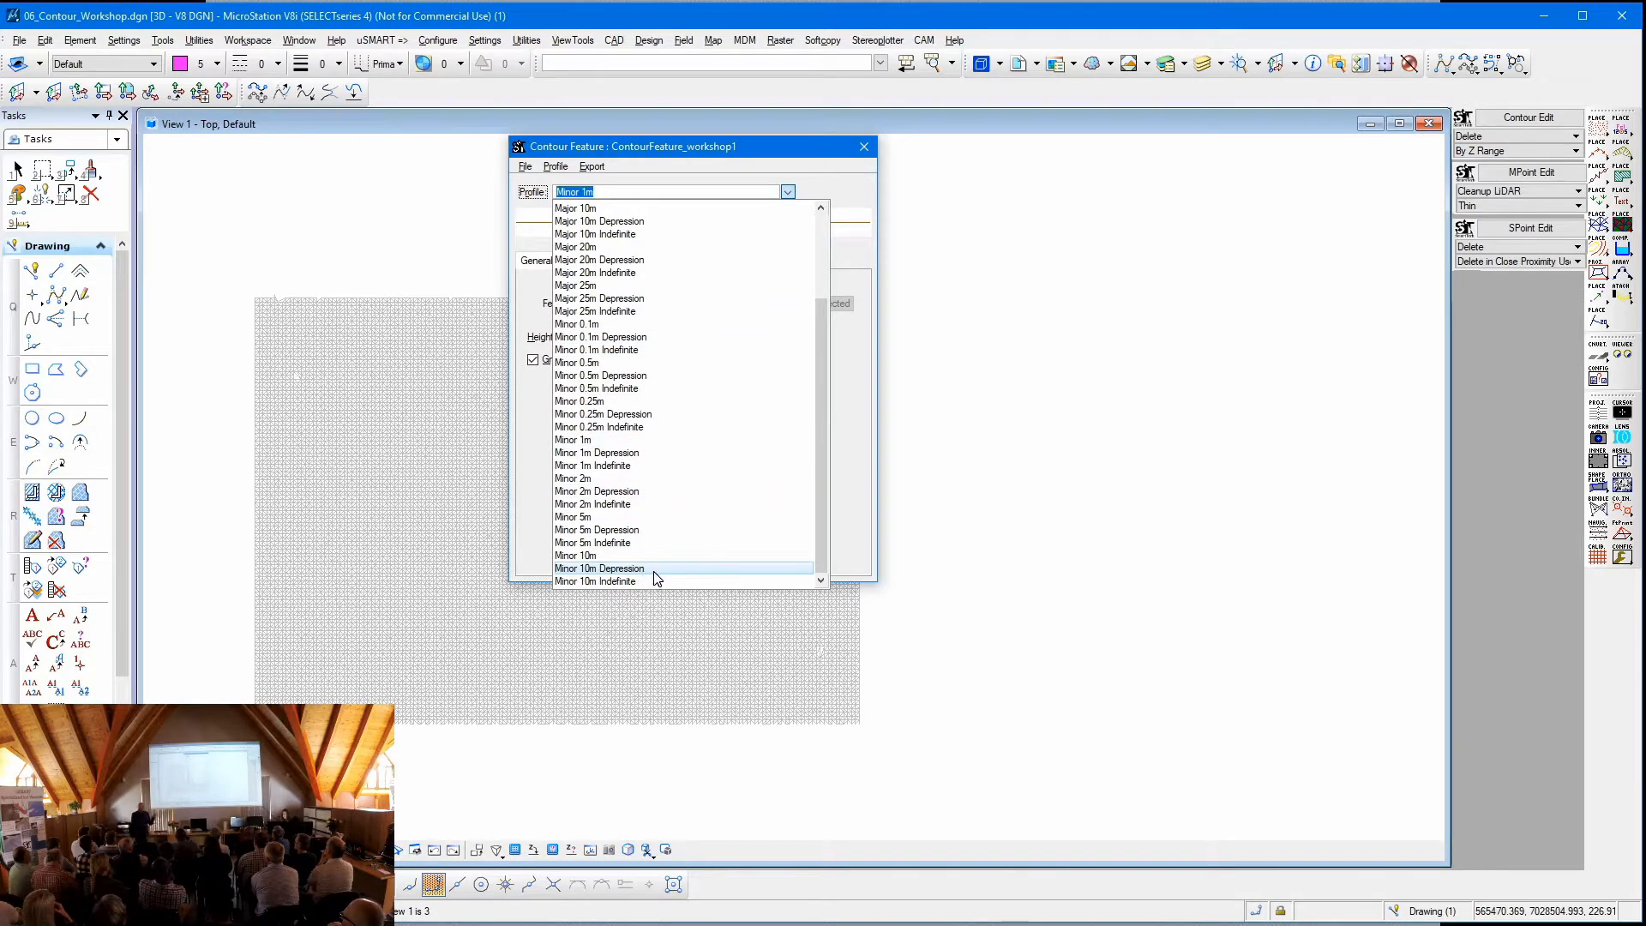
pyautogui.click(858, 192)
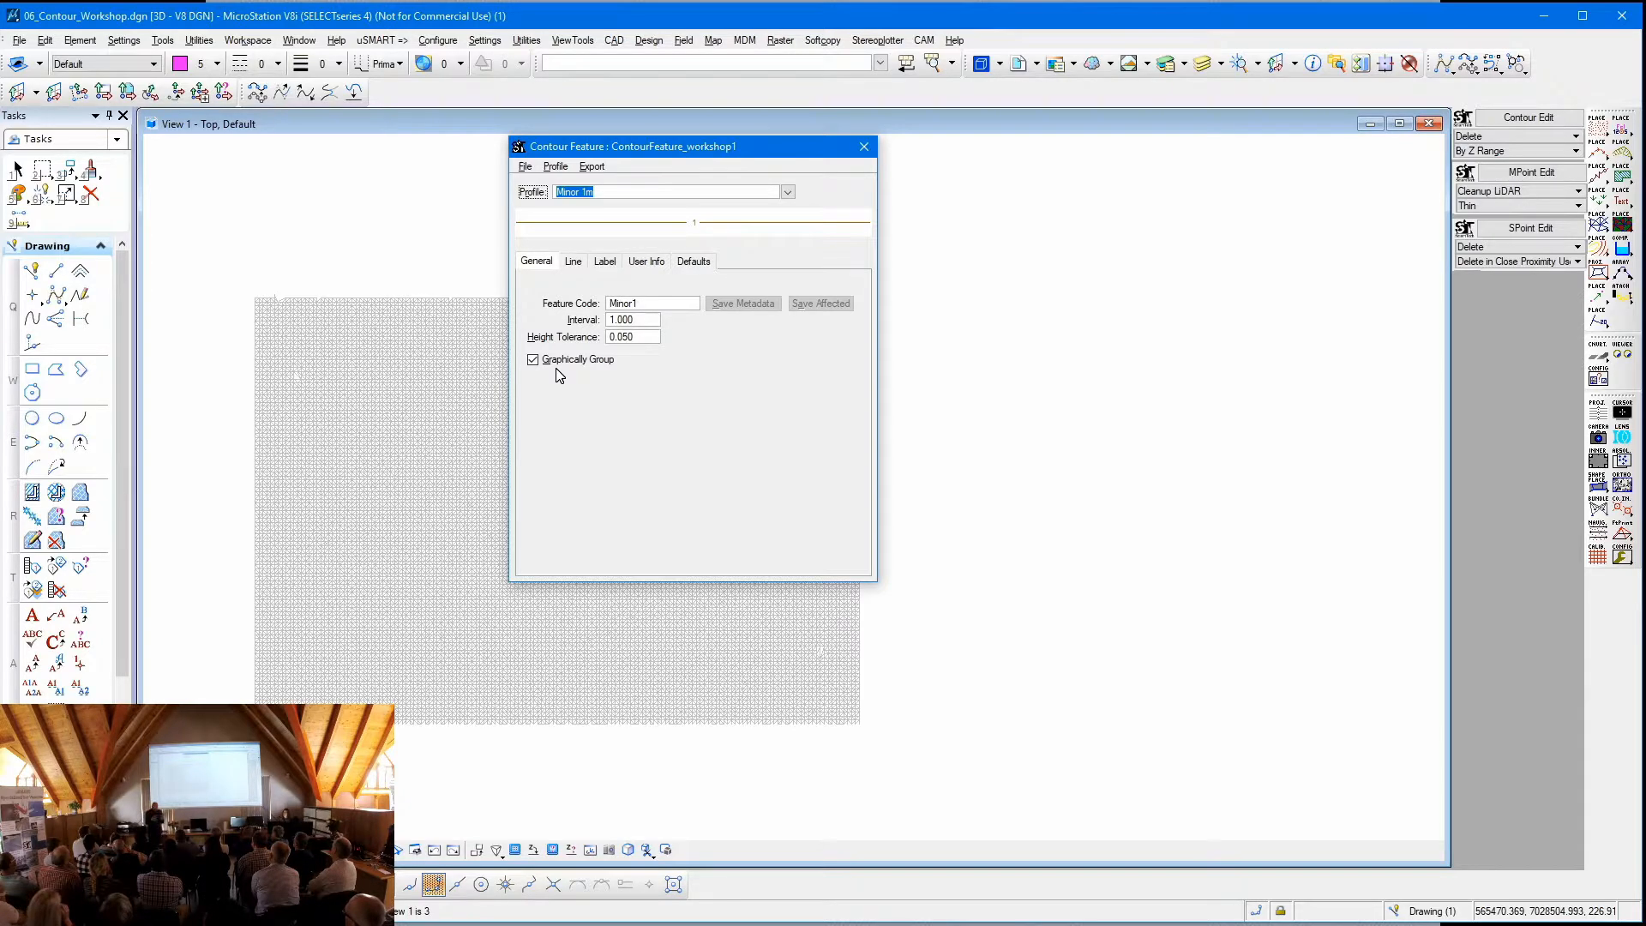
# - Select the Major 5m contour feature profile and set its contour line colour to magenta, index 5
pyautogui.click(576, 266)
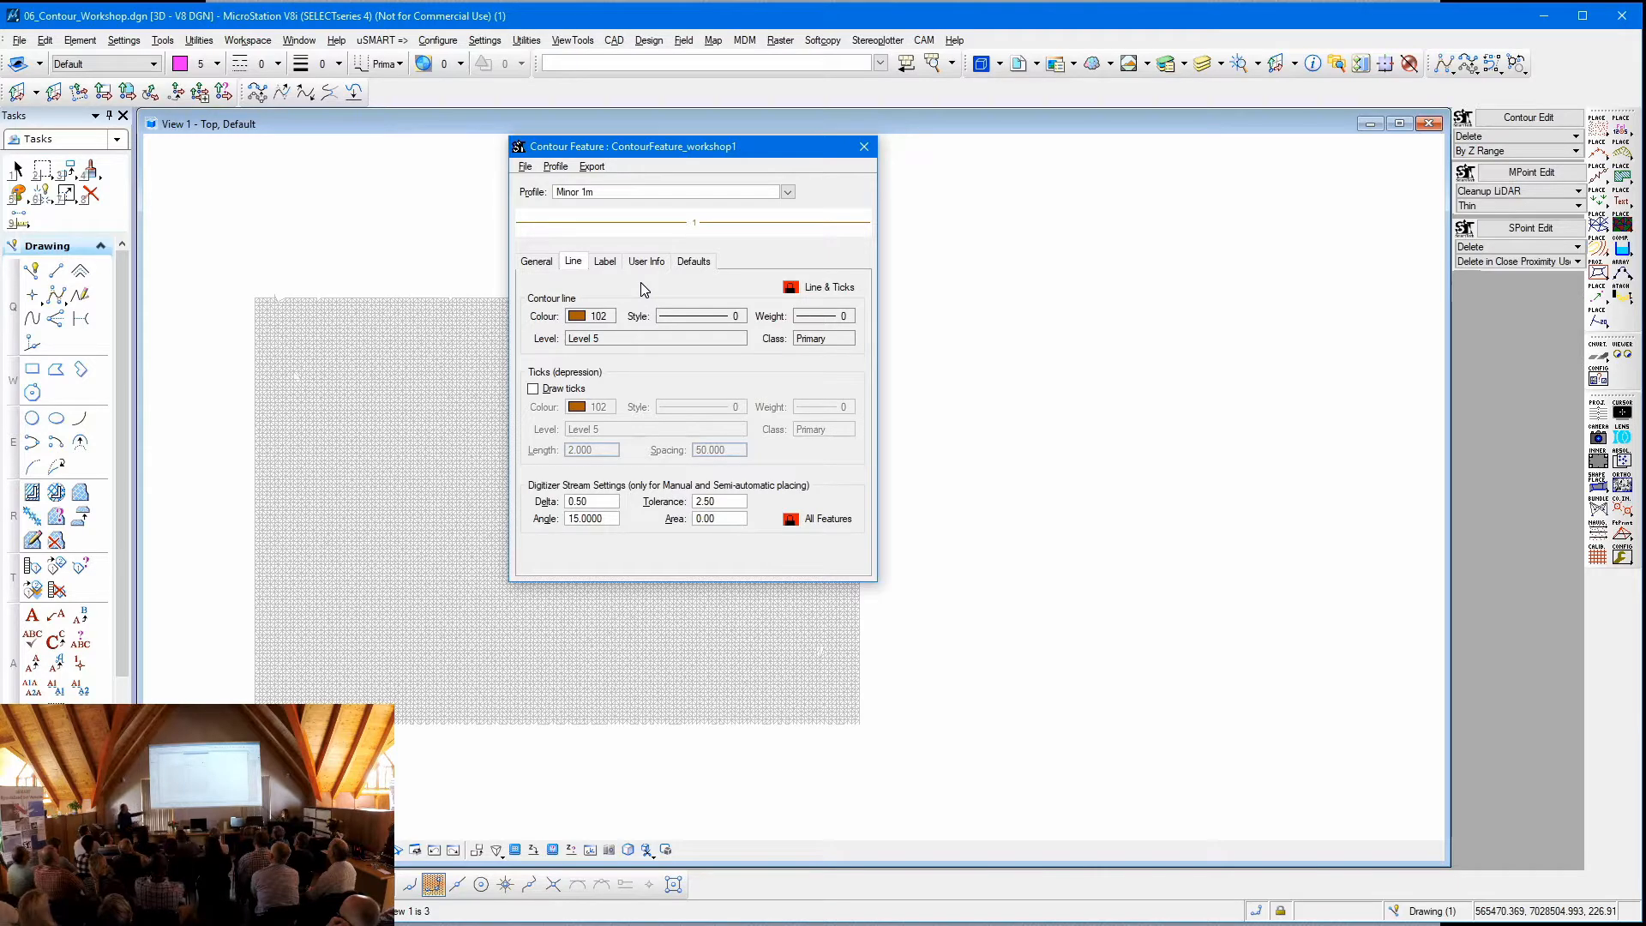
pyautogui.click(787, 192)
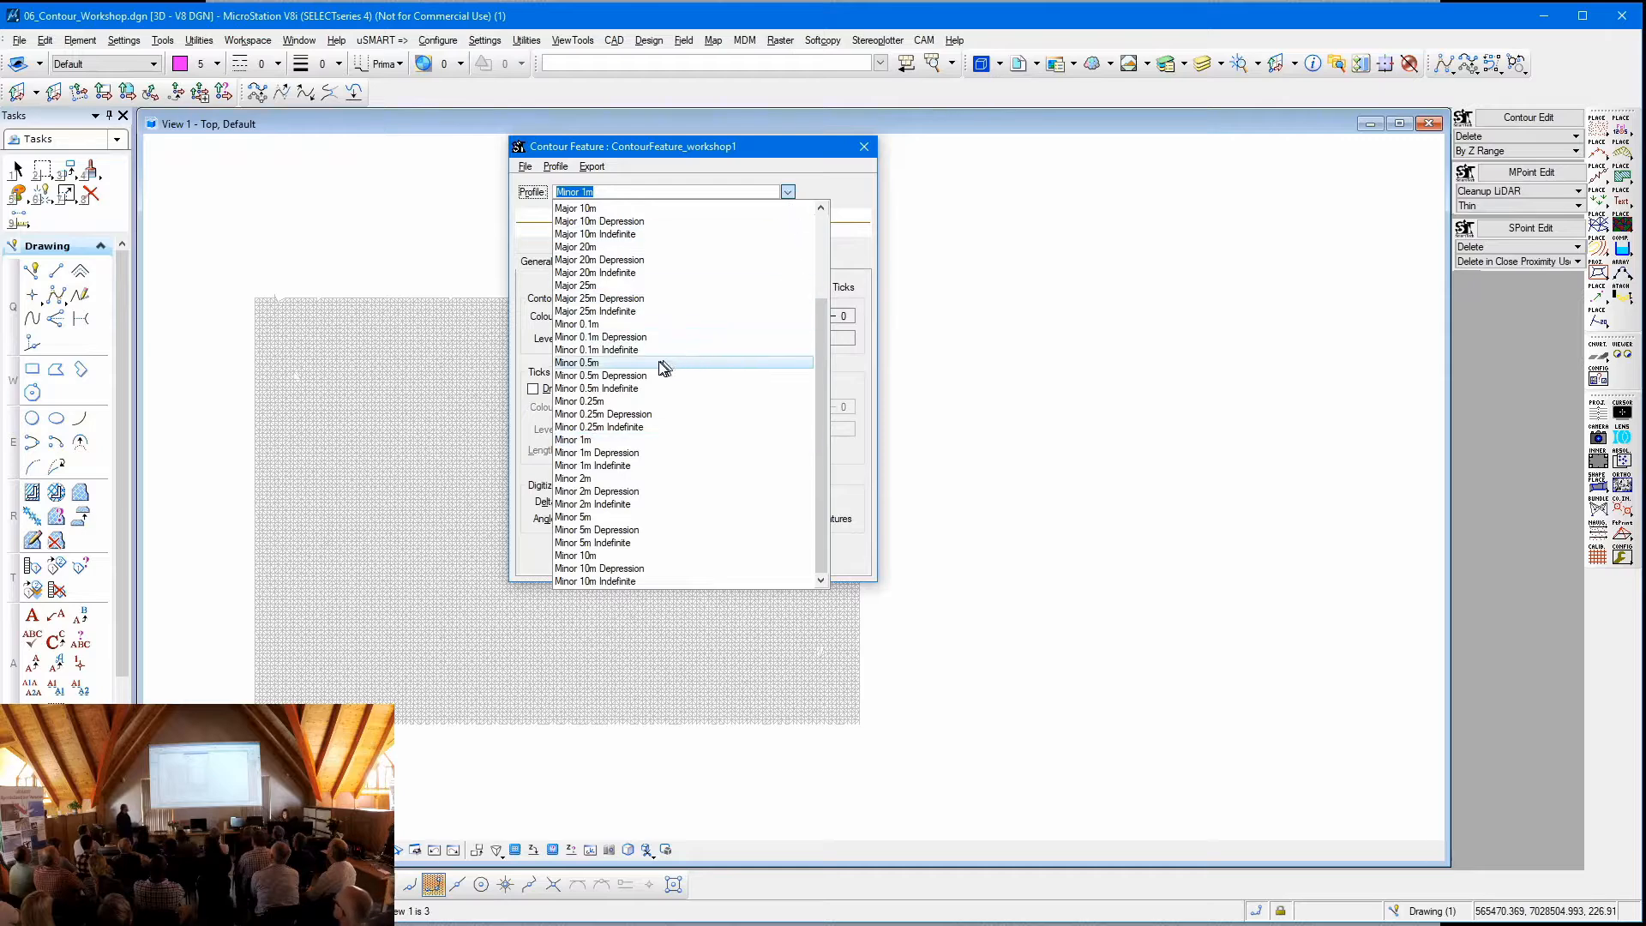
pyautogui.scroll(3, 661, 360)
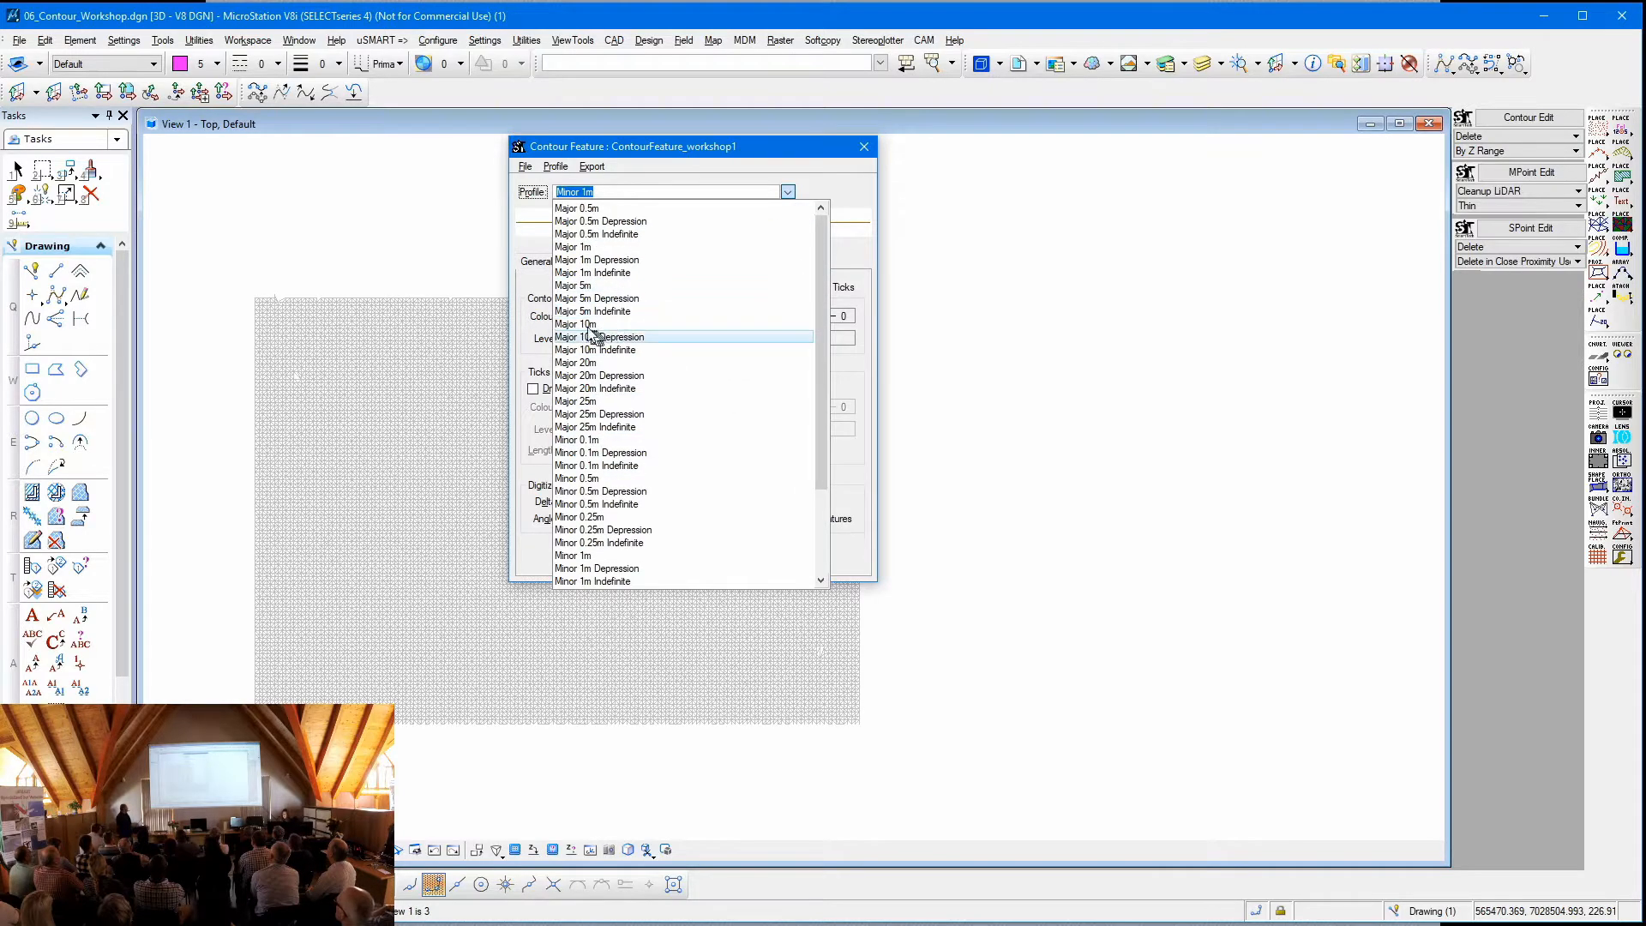
pyautogui.click(589, 285)
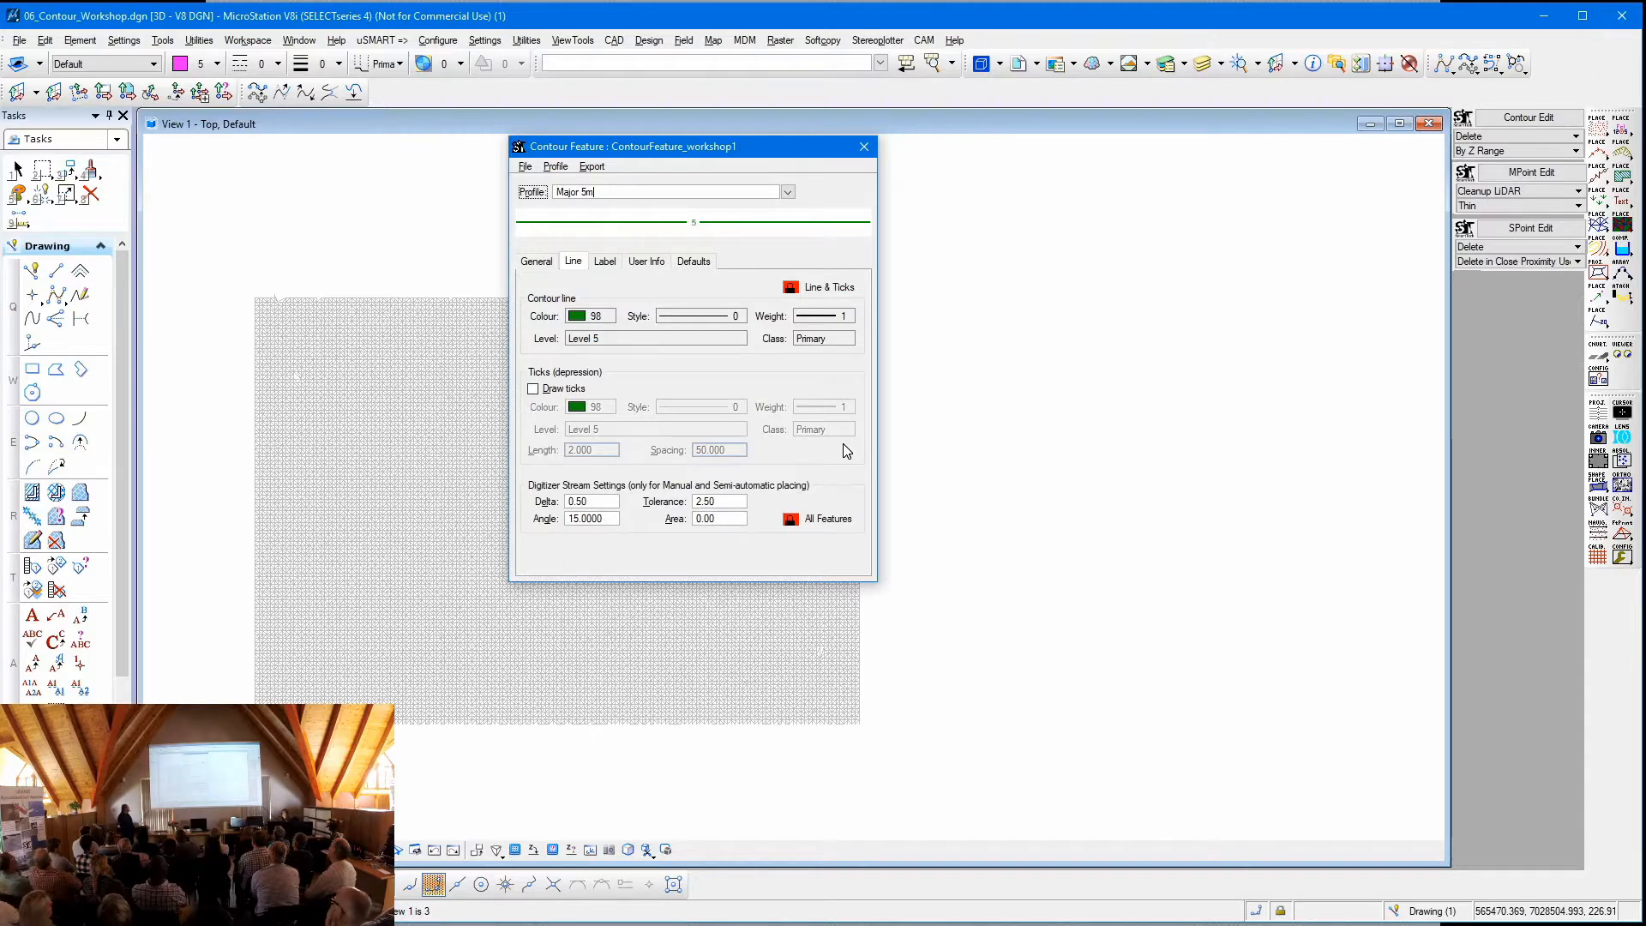
pyautogui.click(600, 317)
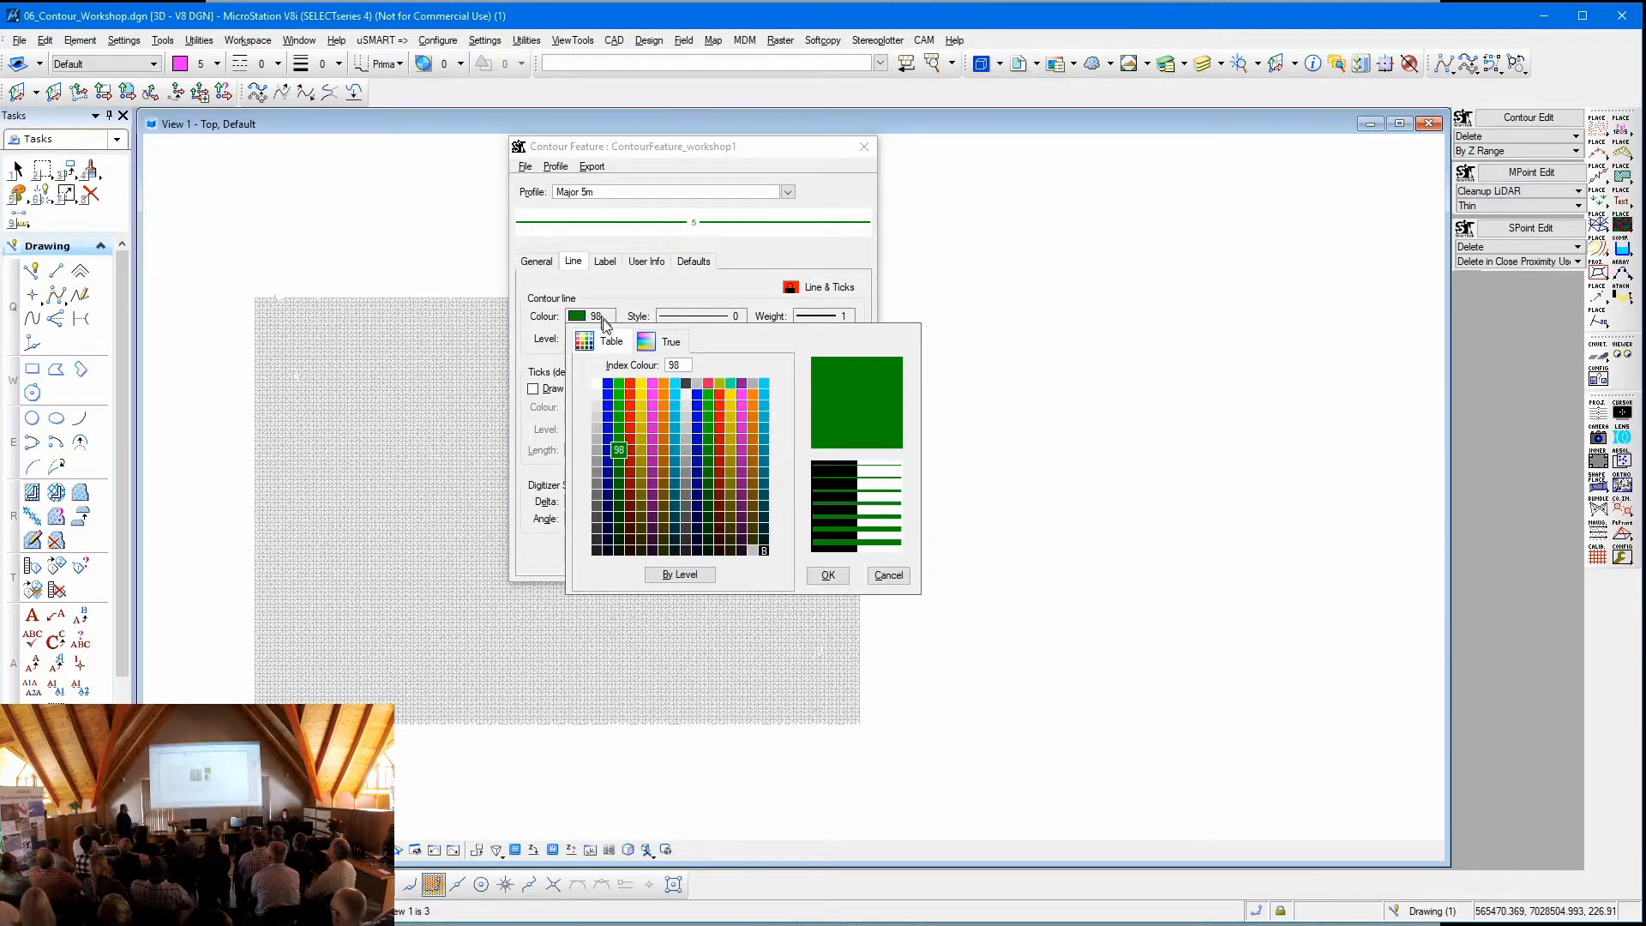
pyautogui.click(649, 383)
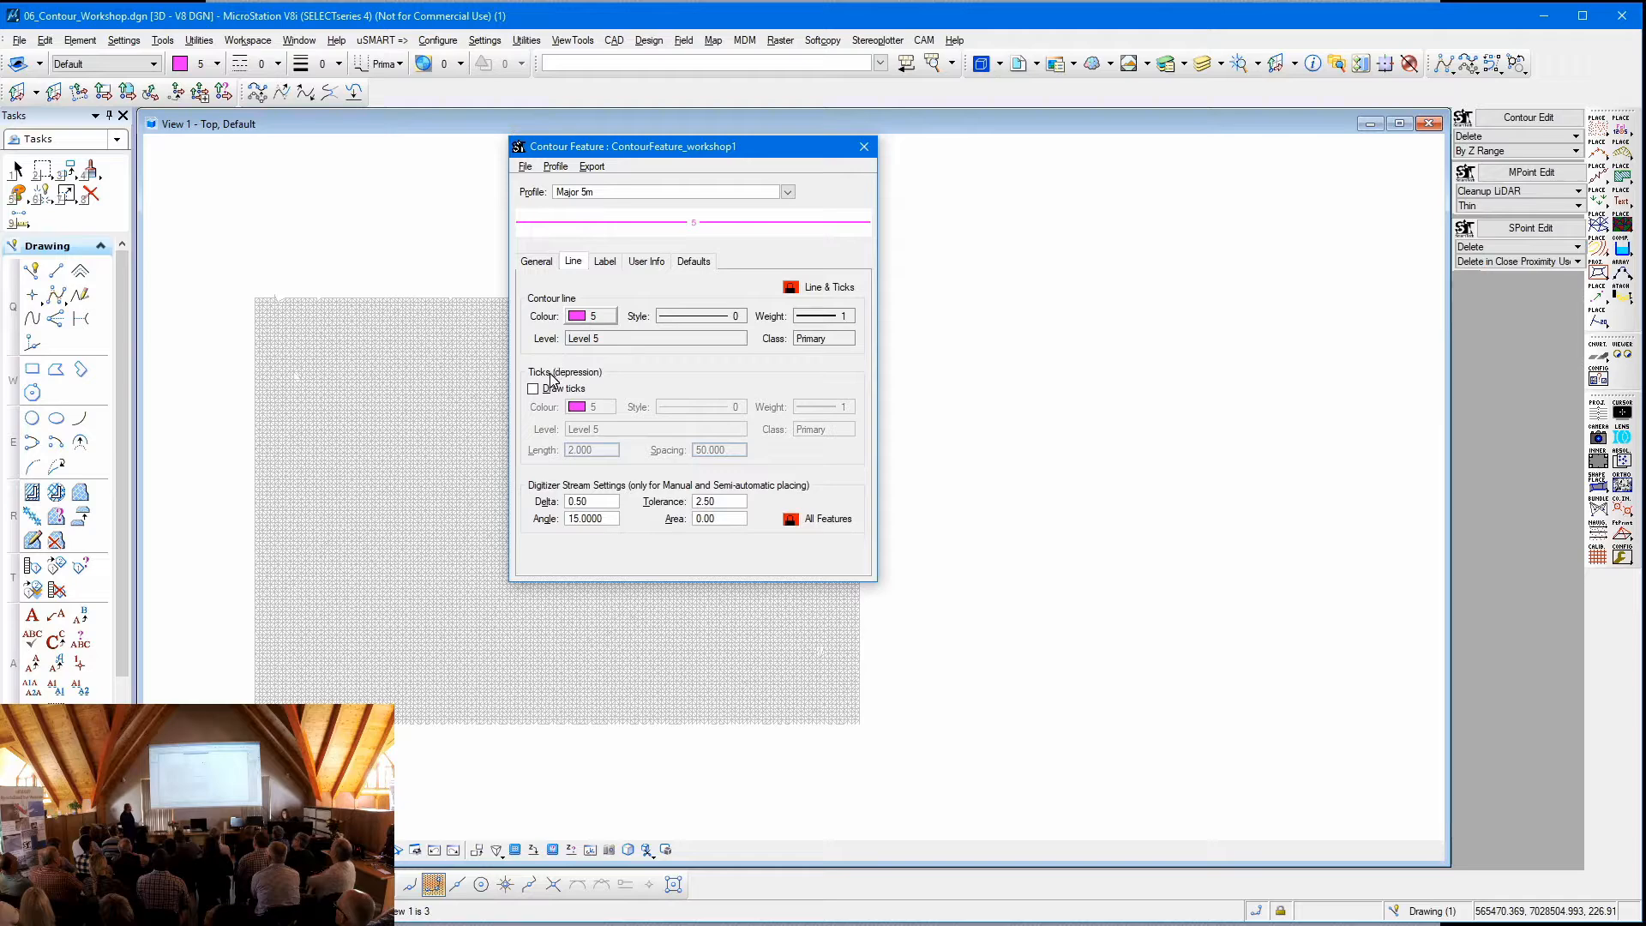
# - Enable depression ticks for the Major 5m profile, unlink them from the line settings and set their colour to blue, index 1
pyautogui.click(792, 288)
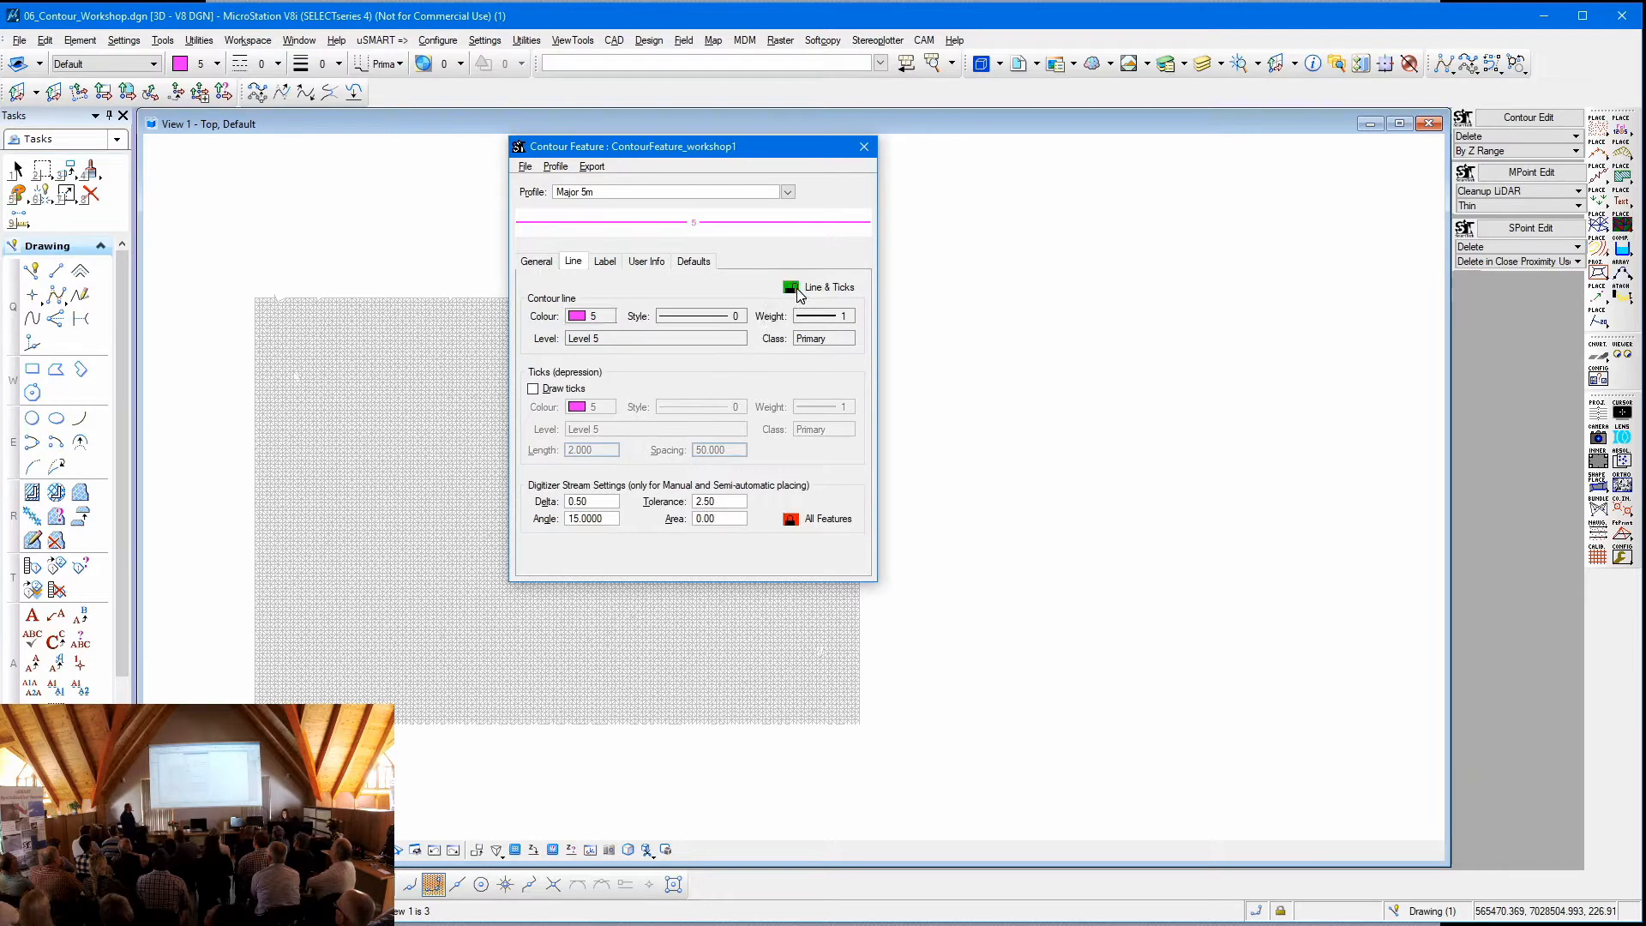
pyautogui.click(791, 288)
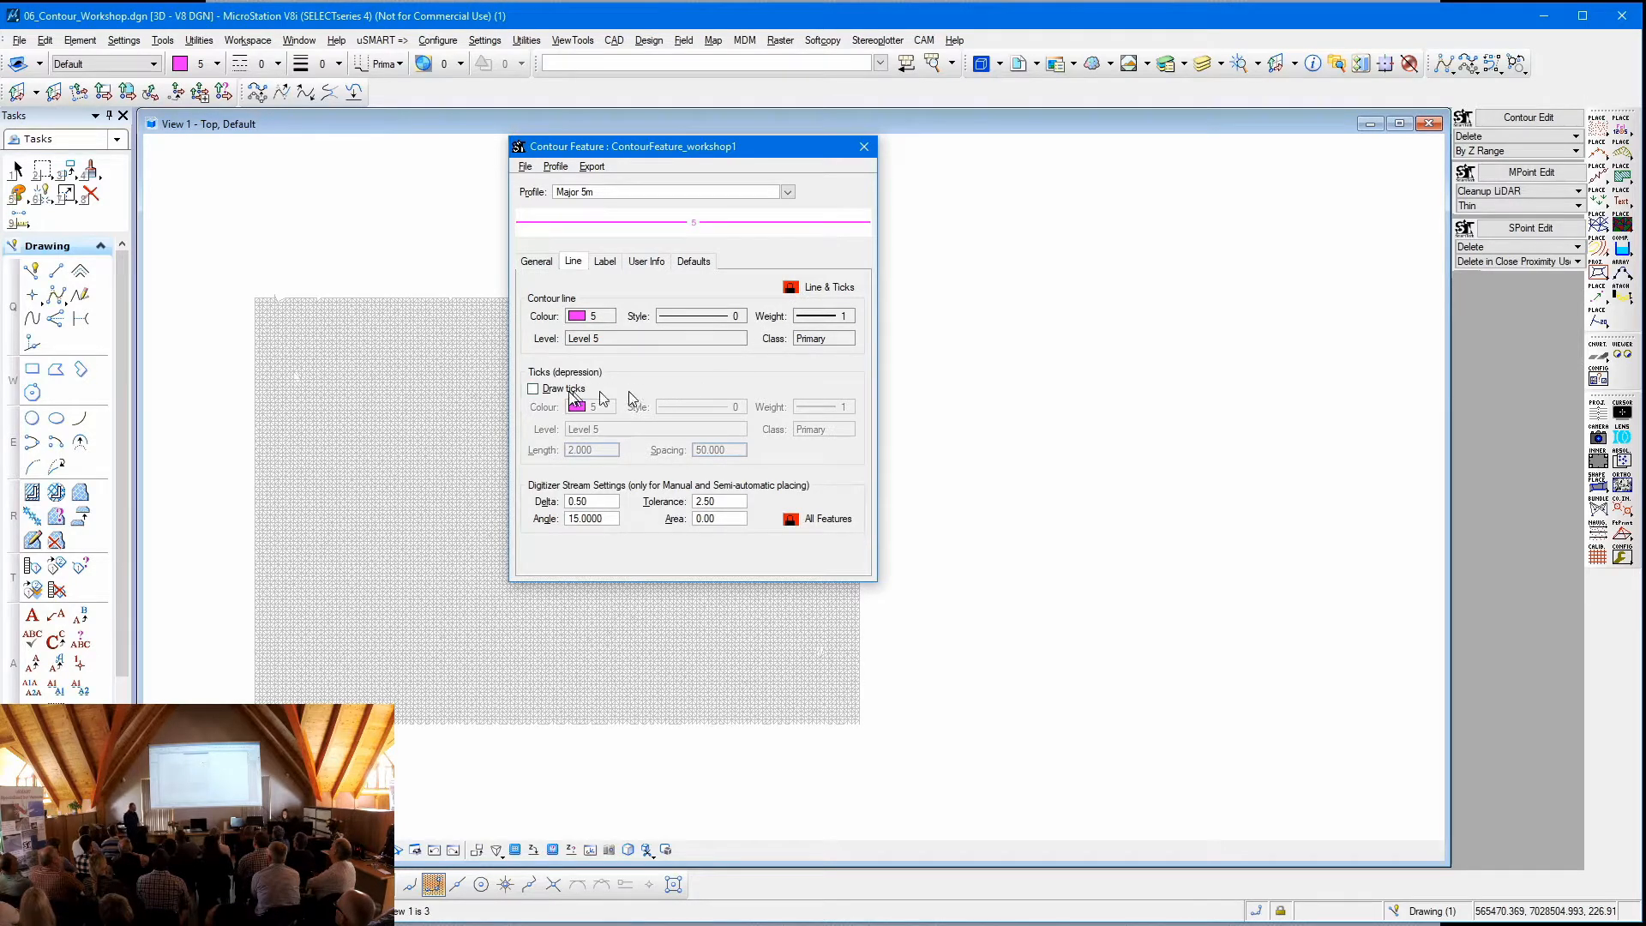
pyautogui.click(552, 392)
pyautogui.click(790, 288)
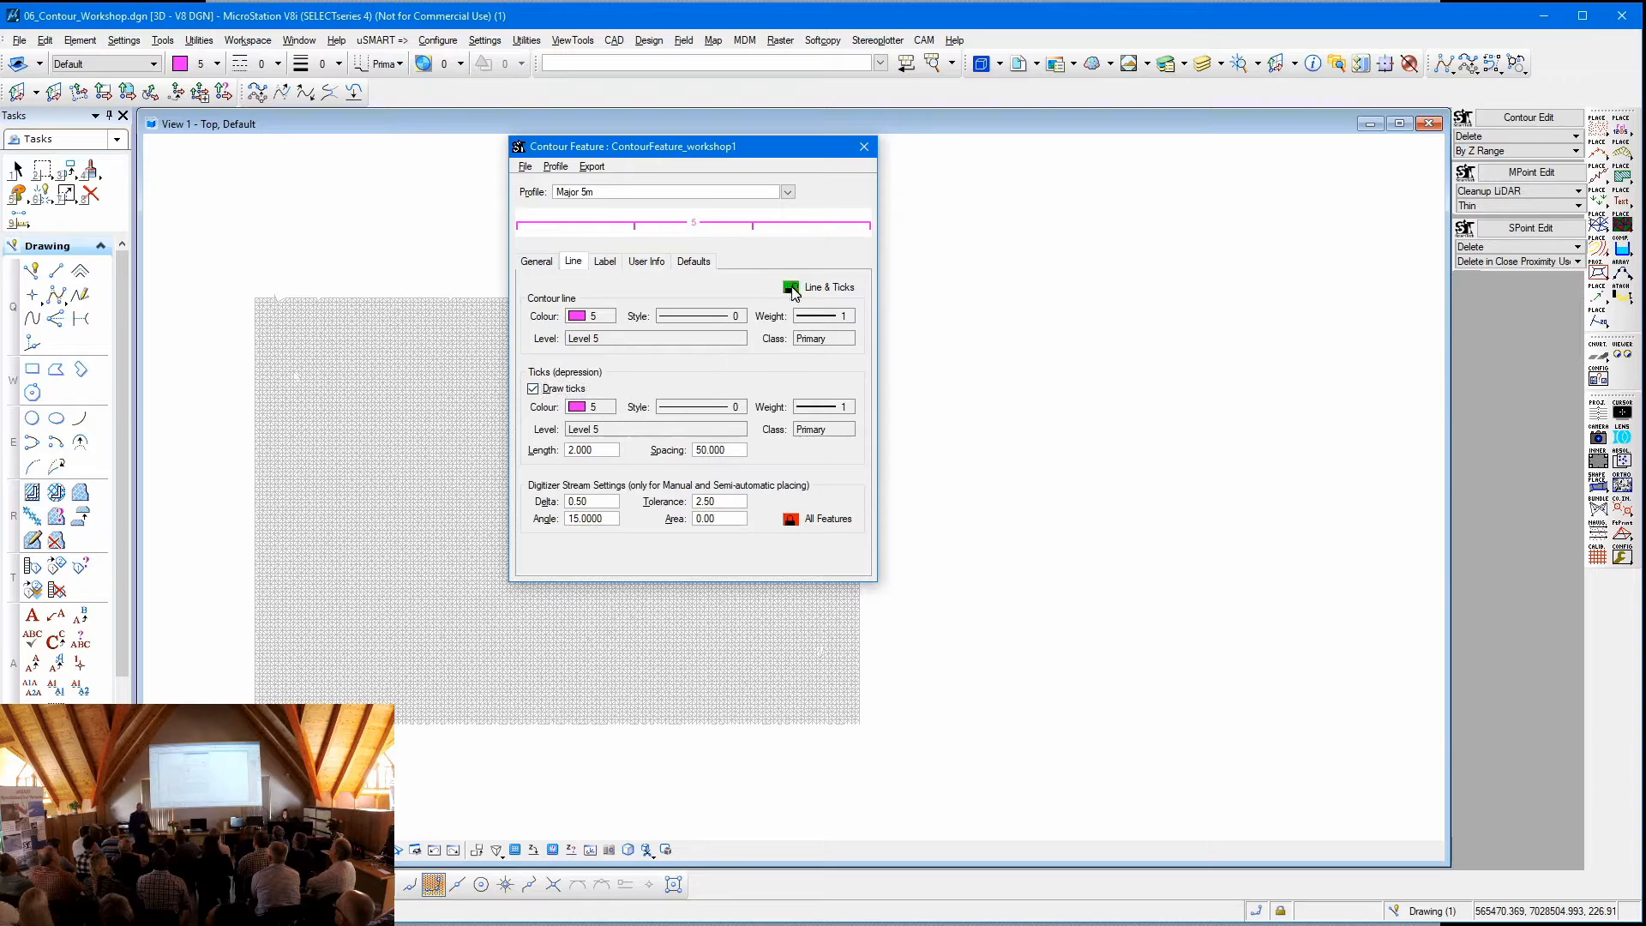
pyautogui.click(592, 408)
pyautogui.doubleClick(610, 477)
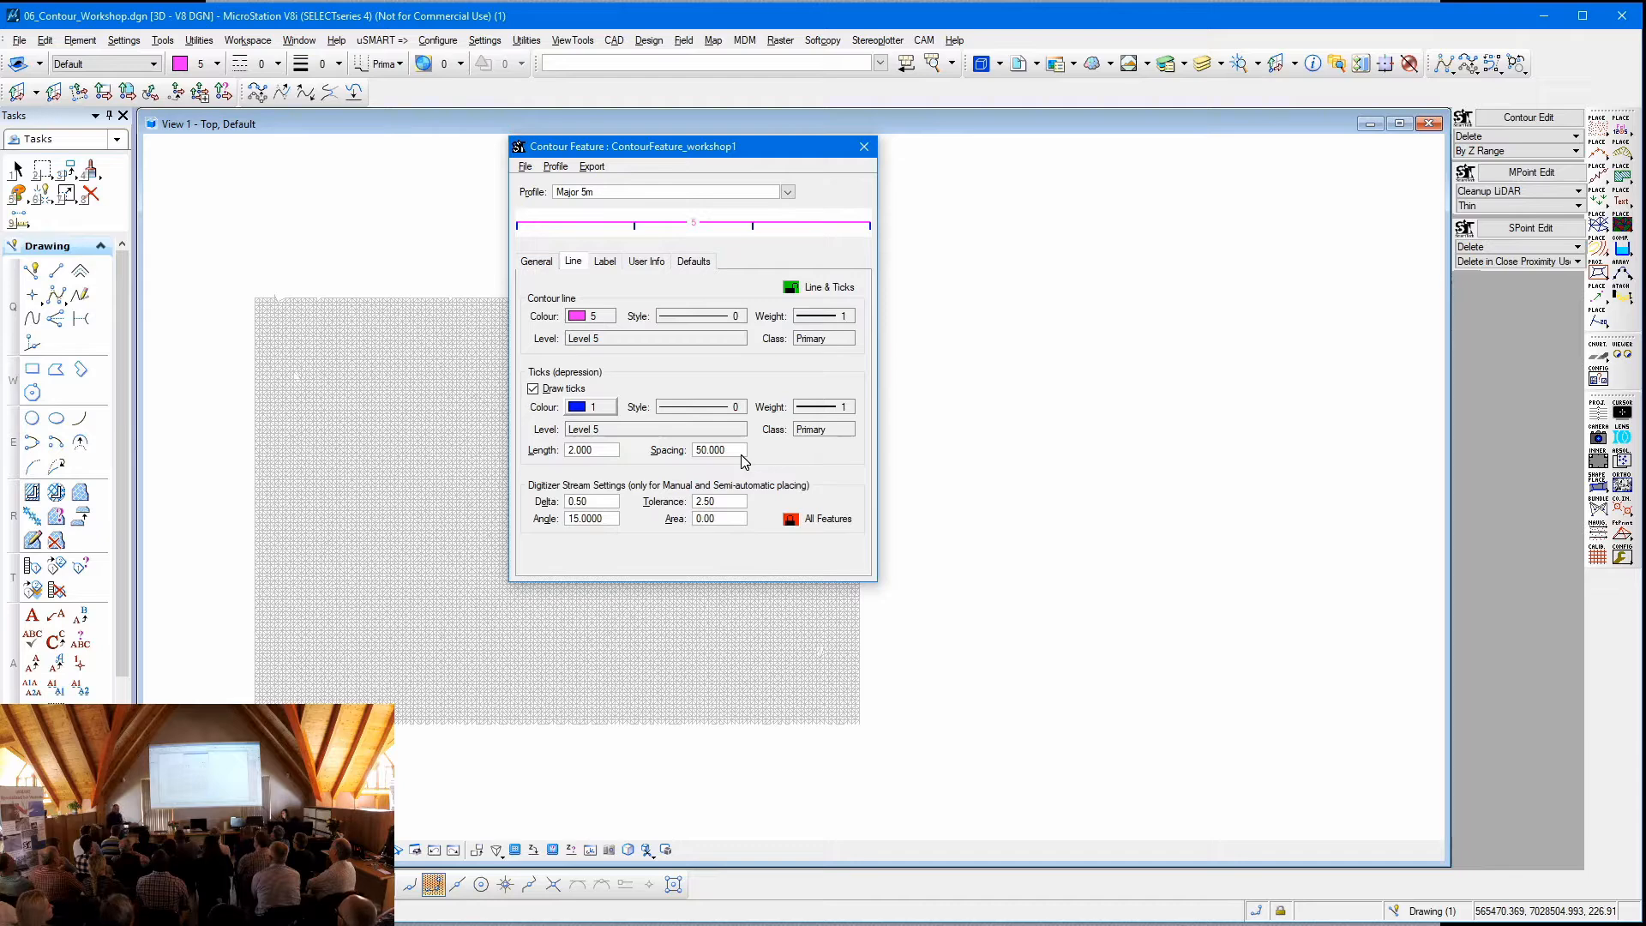
# - Turn off label drawing for the Major 5m contour feature profile
pyautogui.click(604, 261)
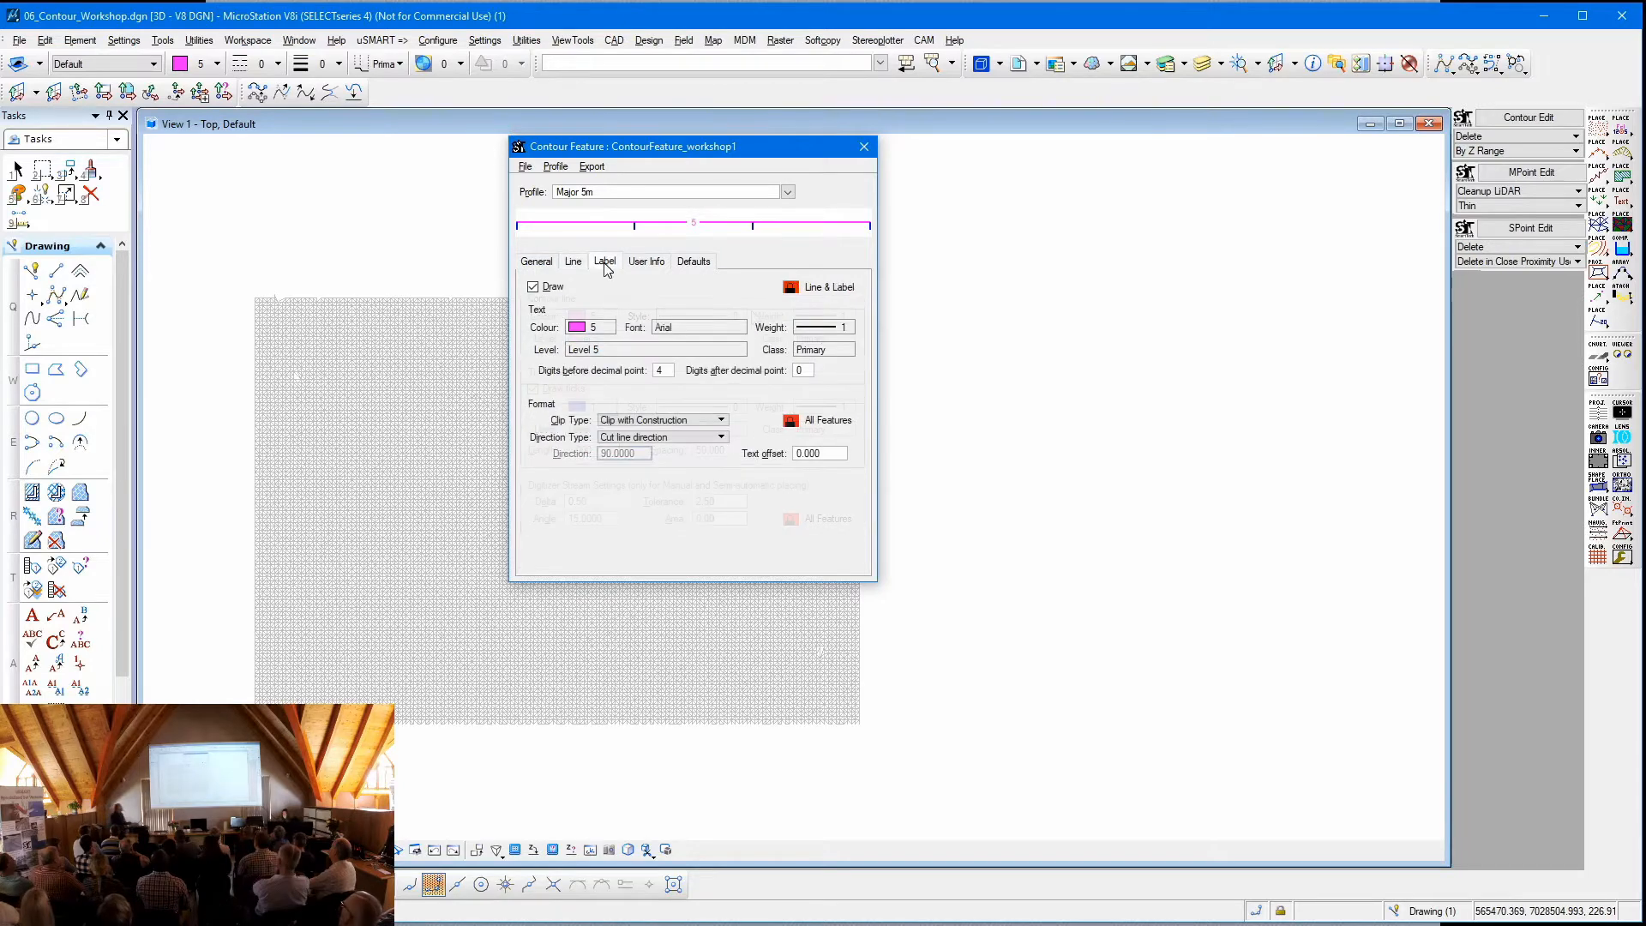
pyautogui.click(532, 288)
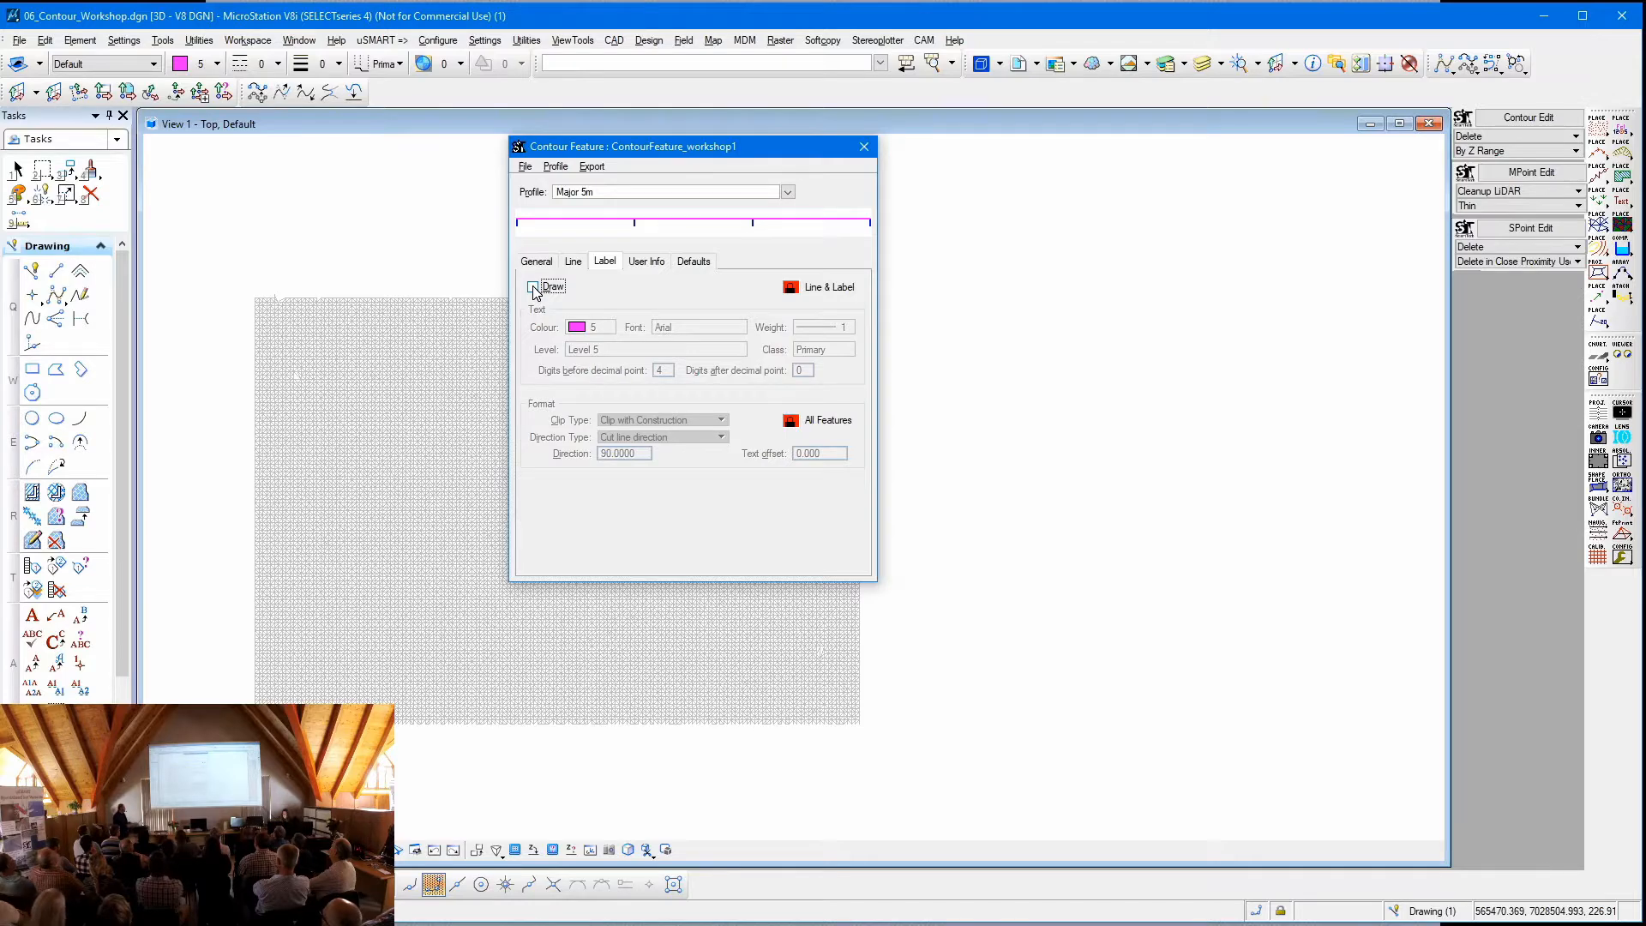
# - Turn on label drawing for the Major 5m contour feature profile and set the label clip type to No Clip
pyautogui.click(532, 287)
pyautogui.click(668, 372)
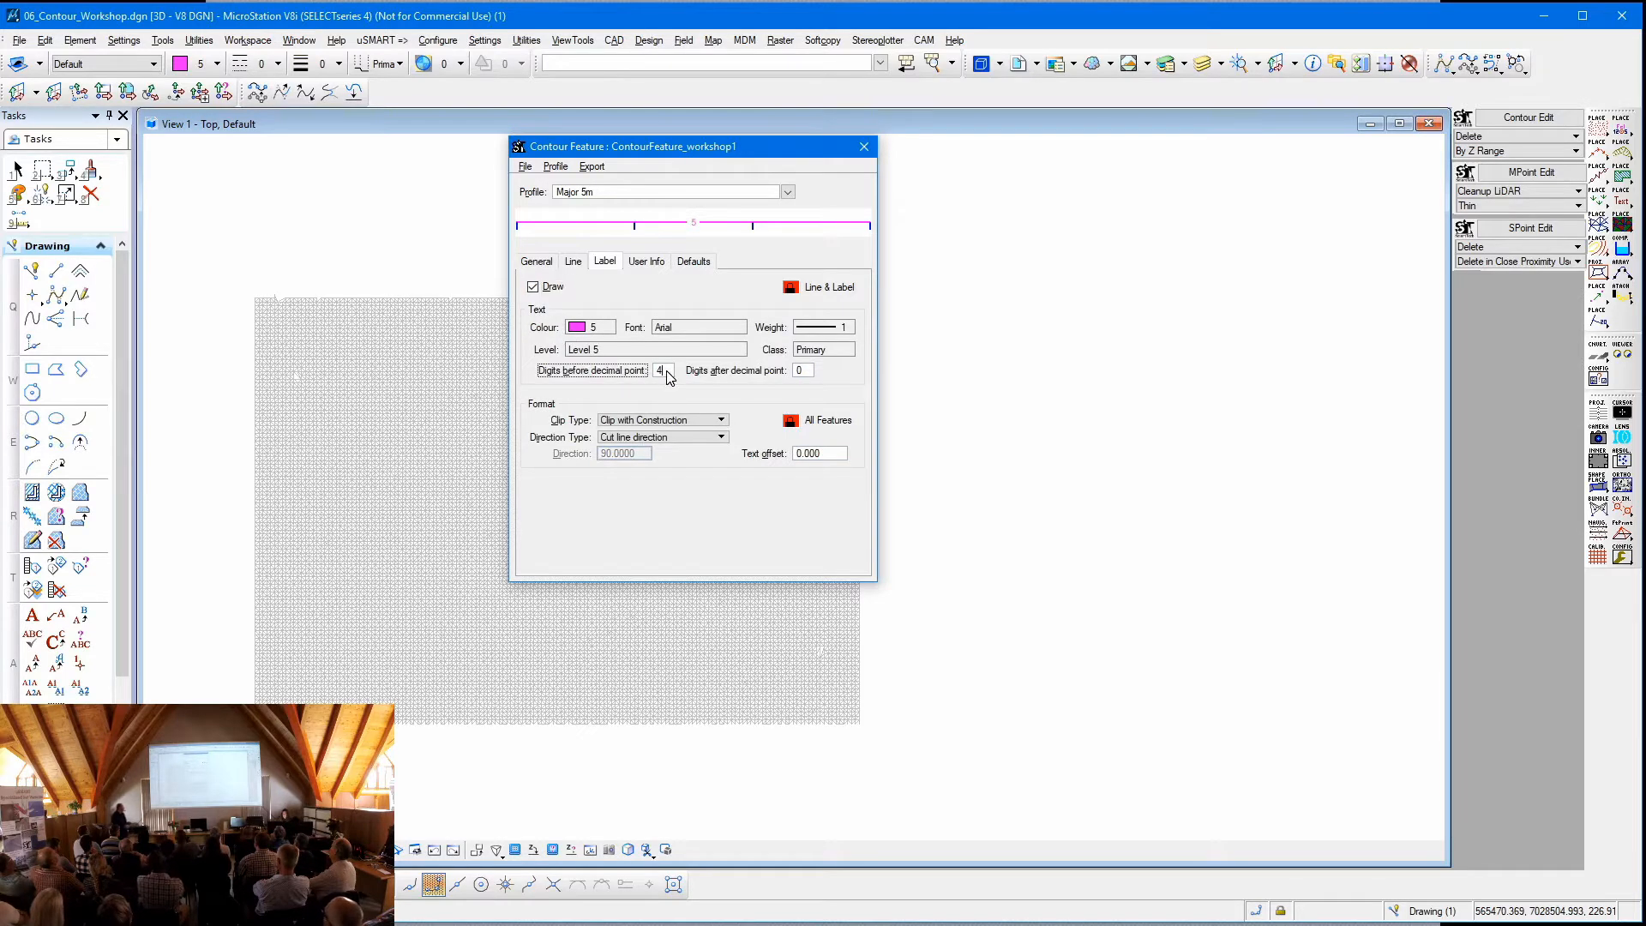
pyautogui.click(720, 420)
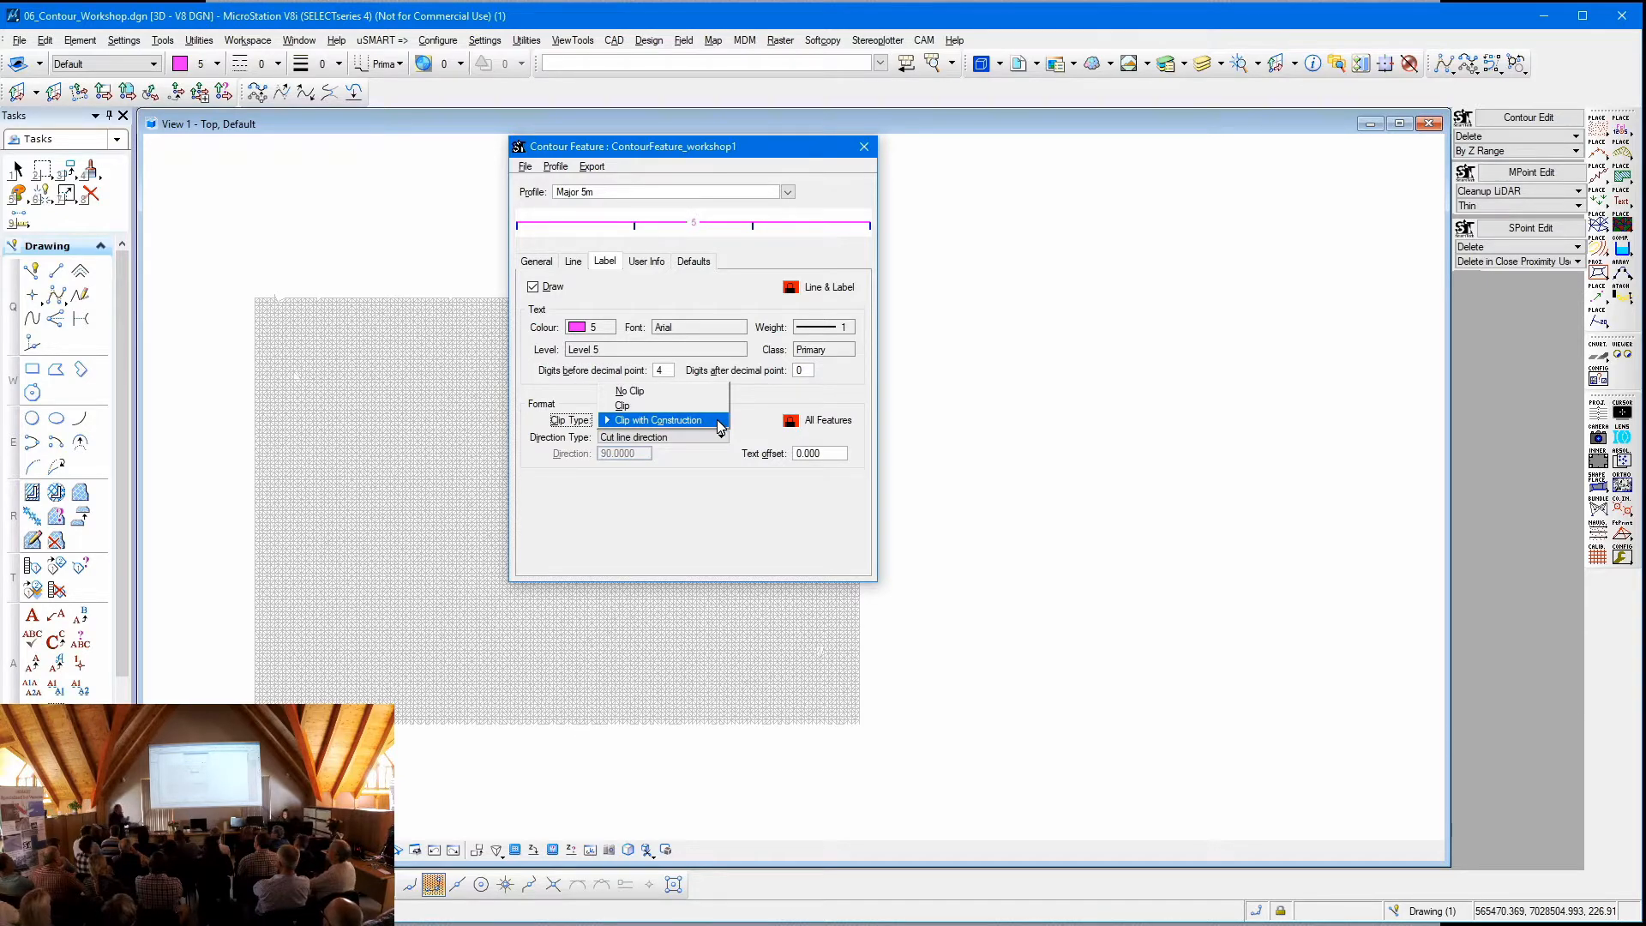
pyautogui.click(717, 420)
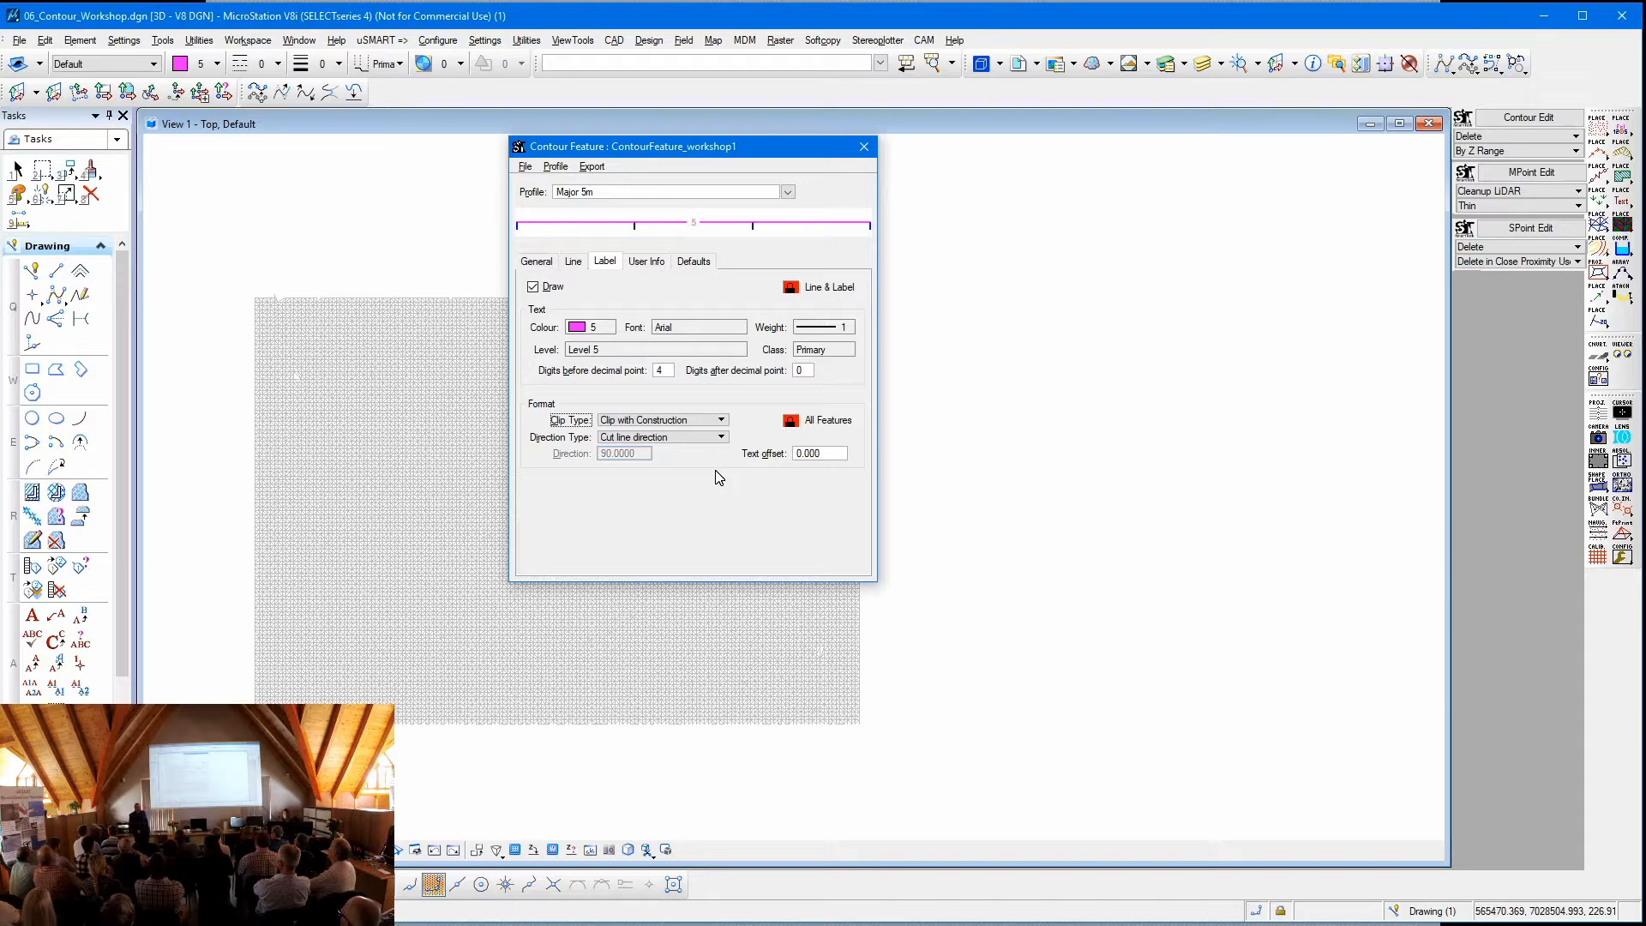
pyautogui.click(712, 422)
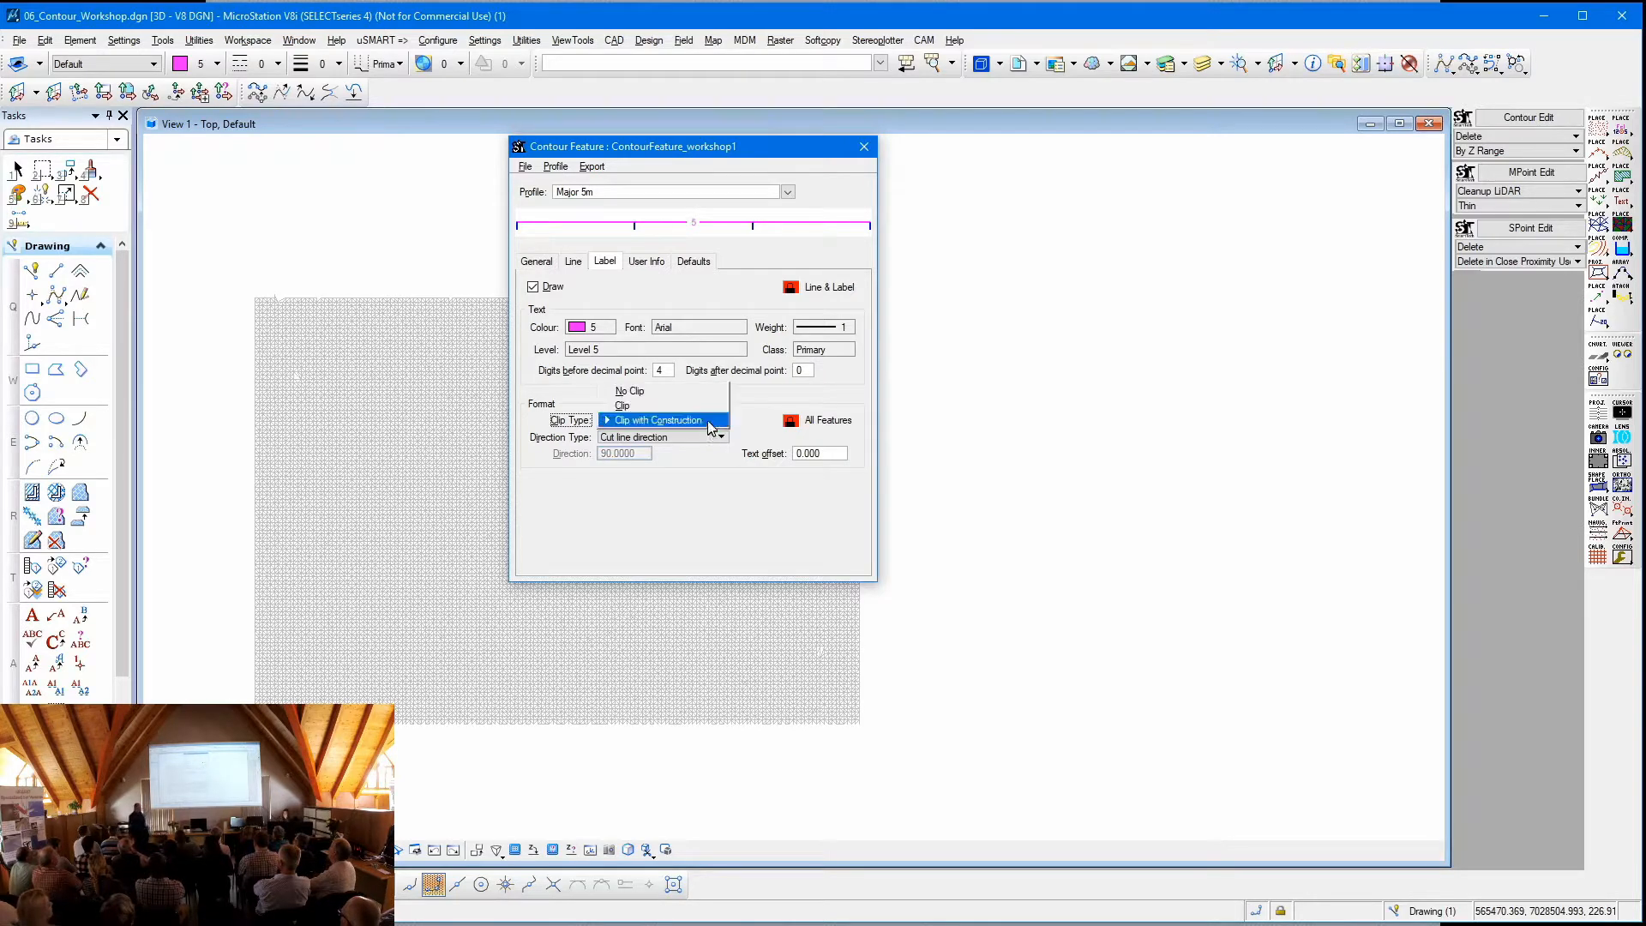
pyautogui.click(698, 392)
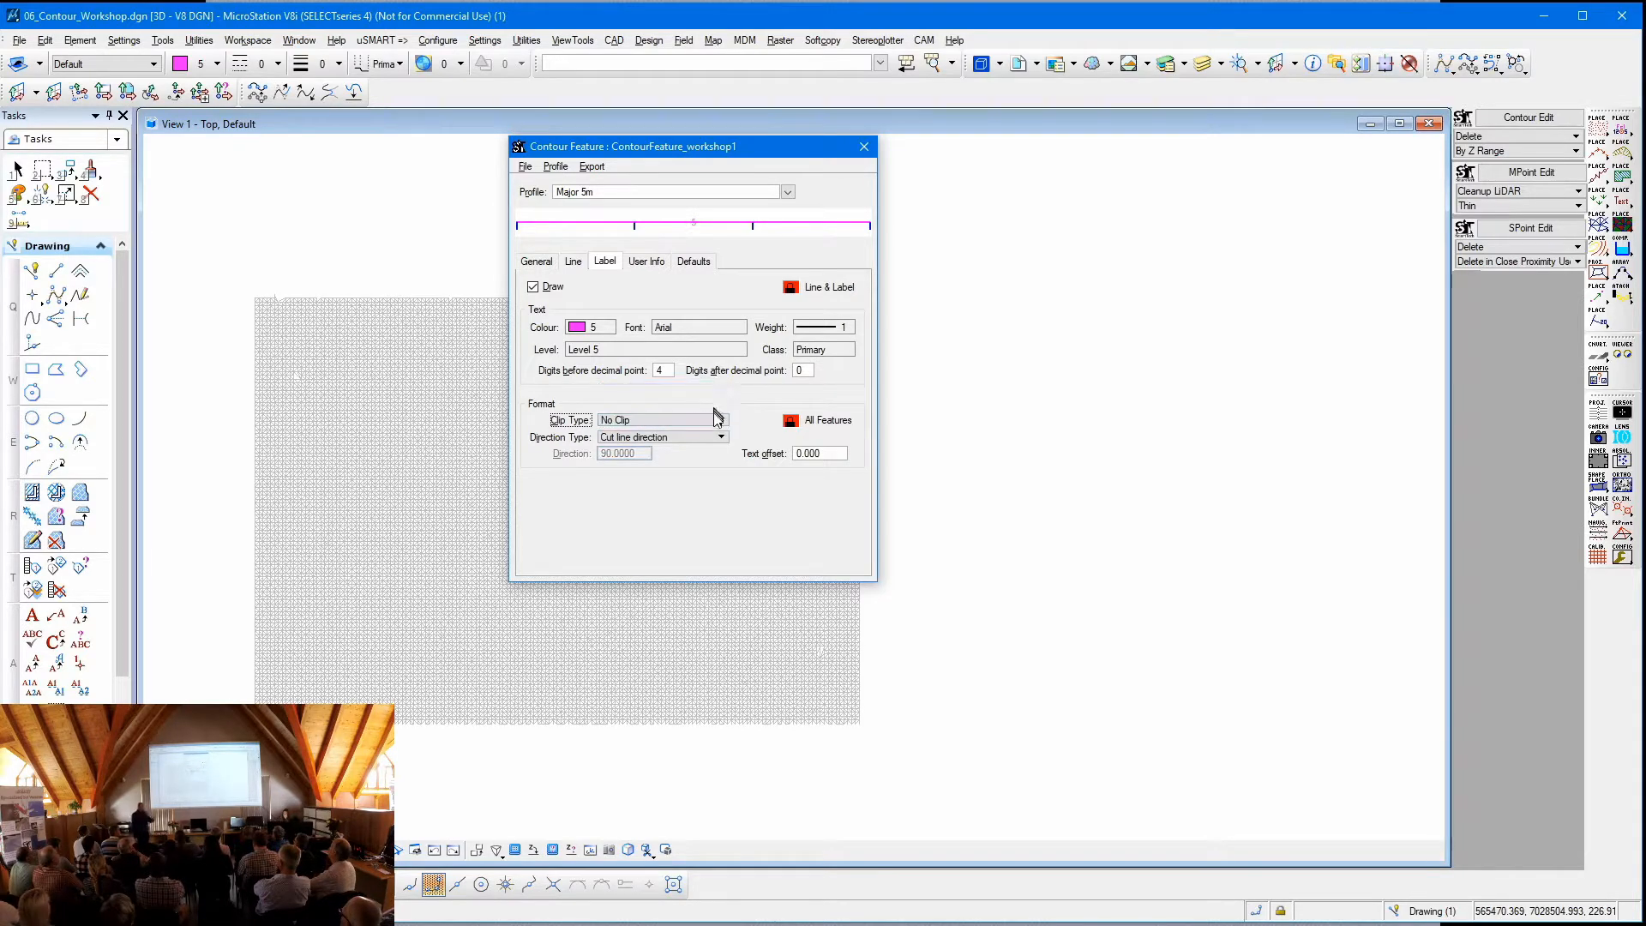
# - Set the label text offset of the Major 5m profile to 1.5 and check the label direction type options
pyautogui.click(830, 455)
pyautogui.write('1.5')
pyautogui.press('Return')
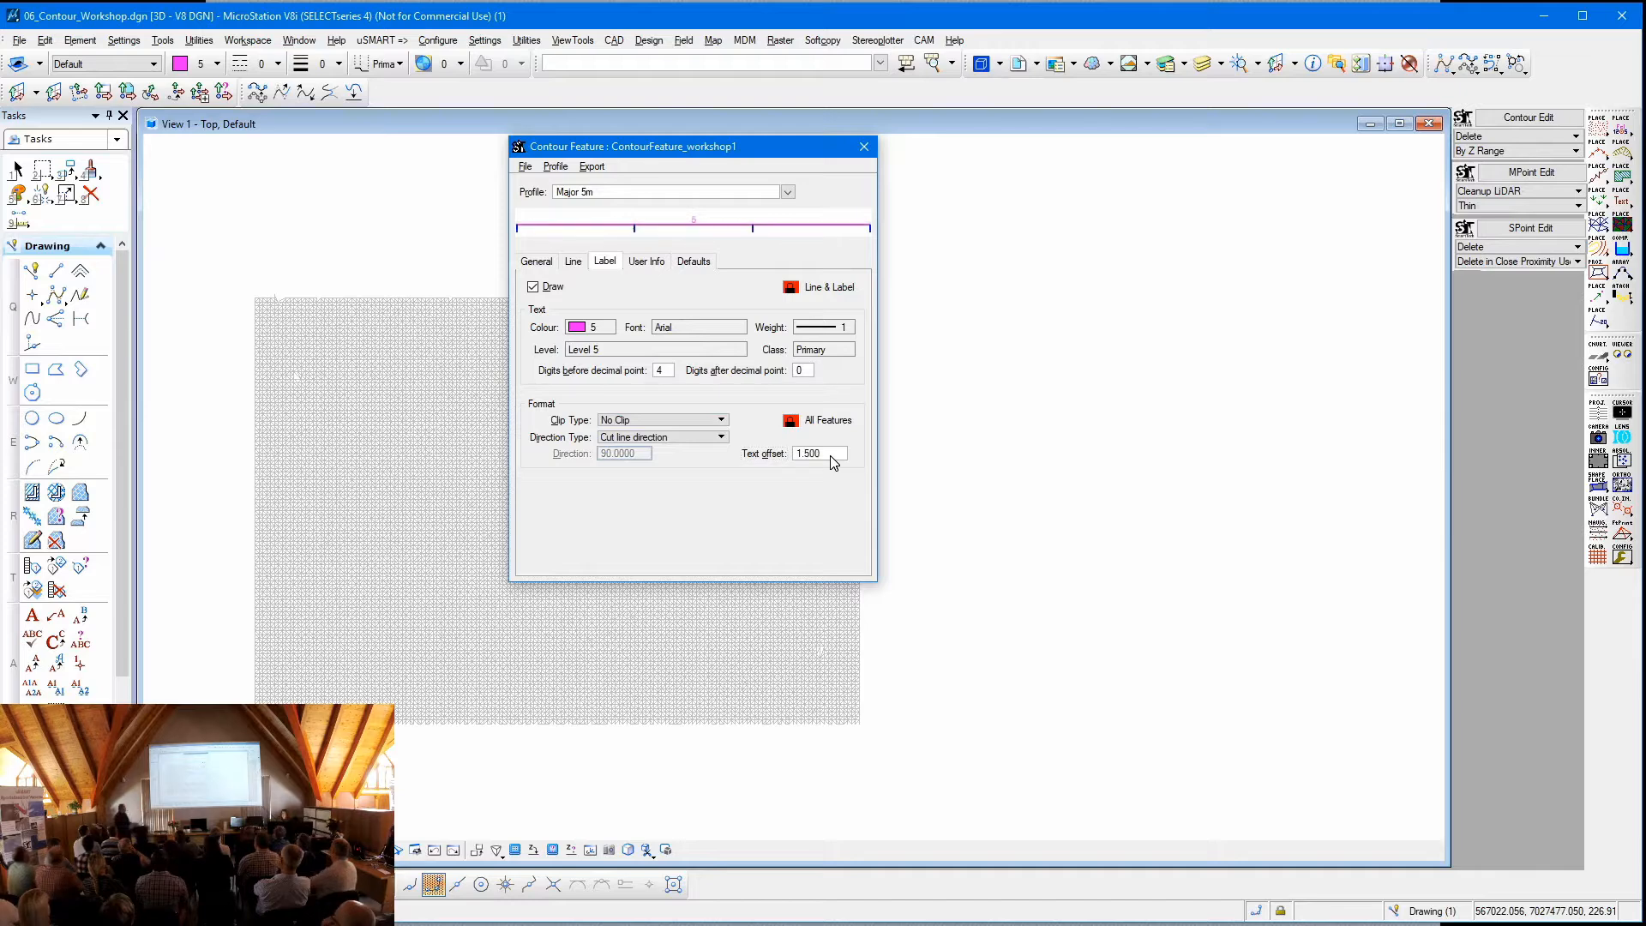
pyautogui.click(717, 438)
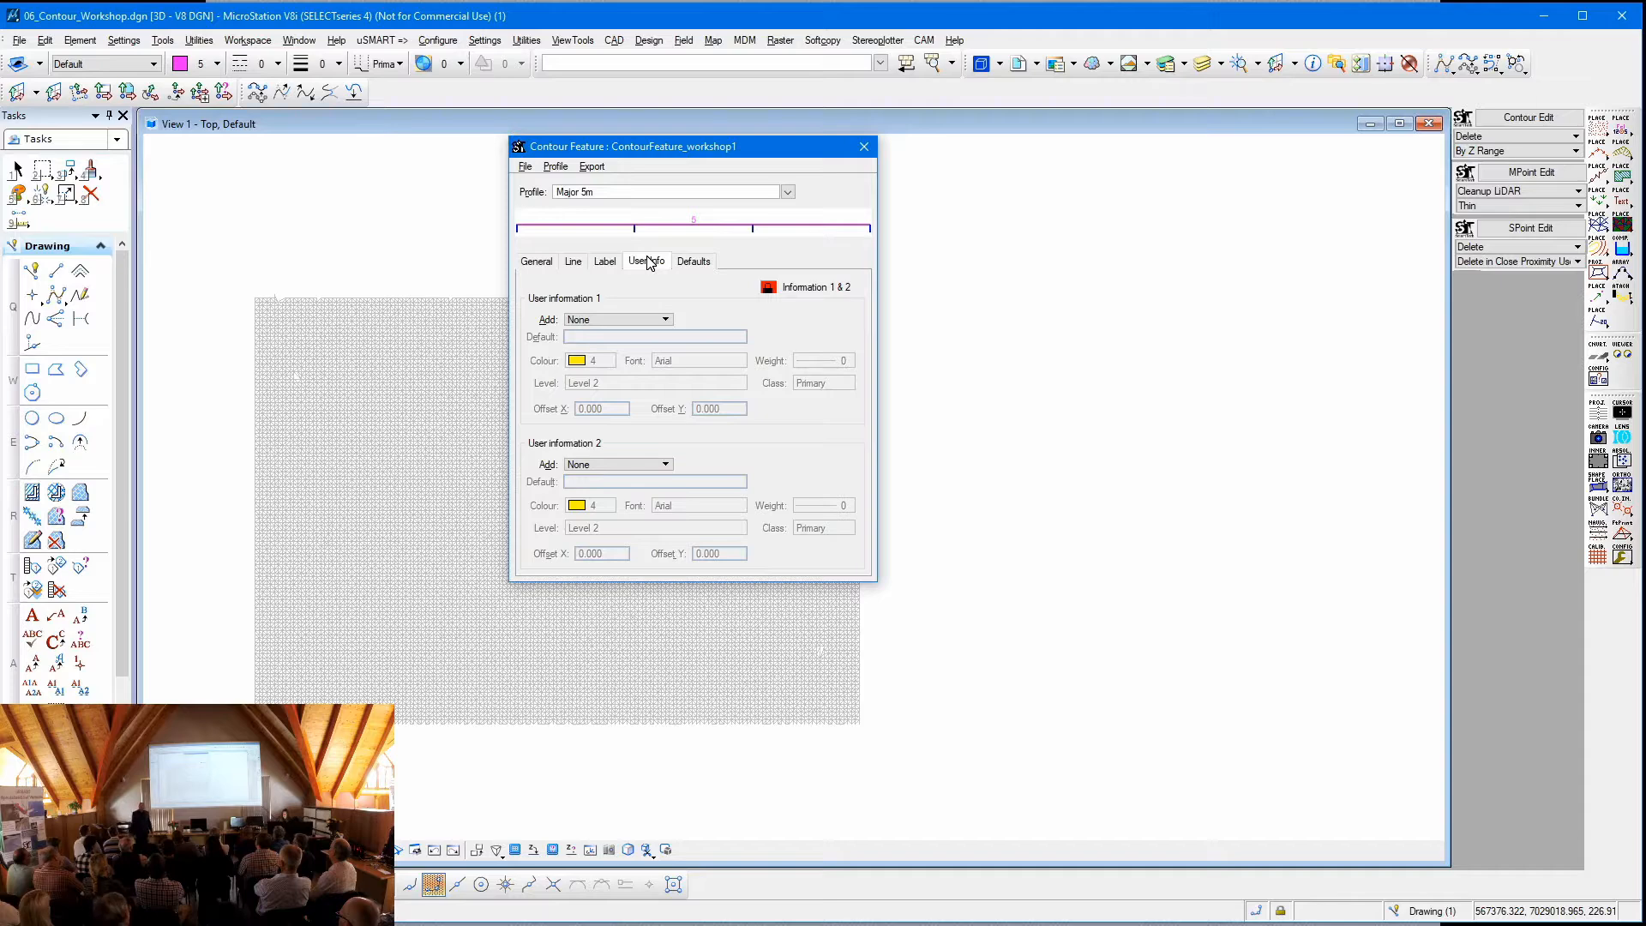
# - Set user information 1 and 2 of the Major 5m profile to Internal (don't draw) and view the profile's default metadata
pyautogui.click(614, 321)
pyautogui.click(662, 335)
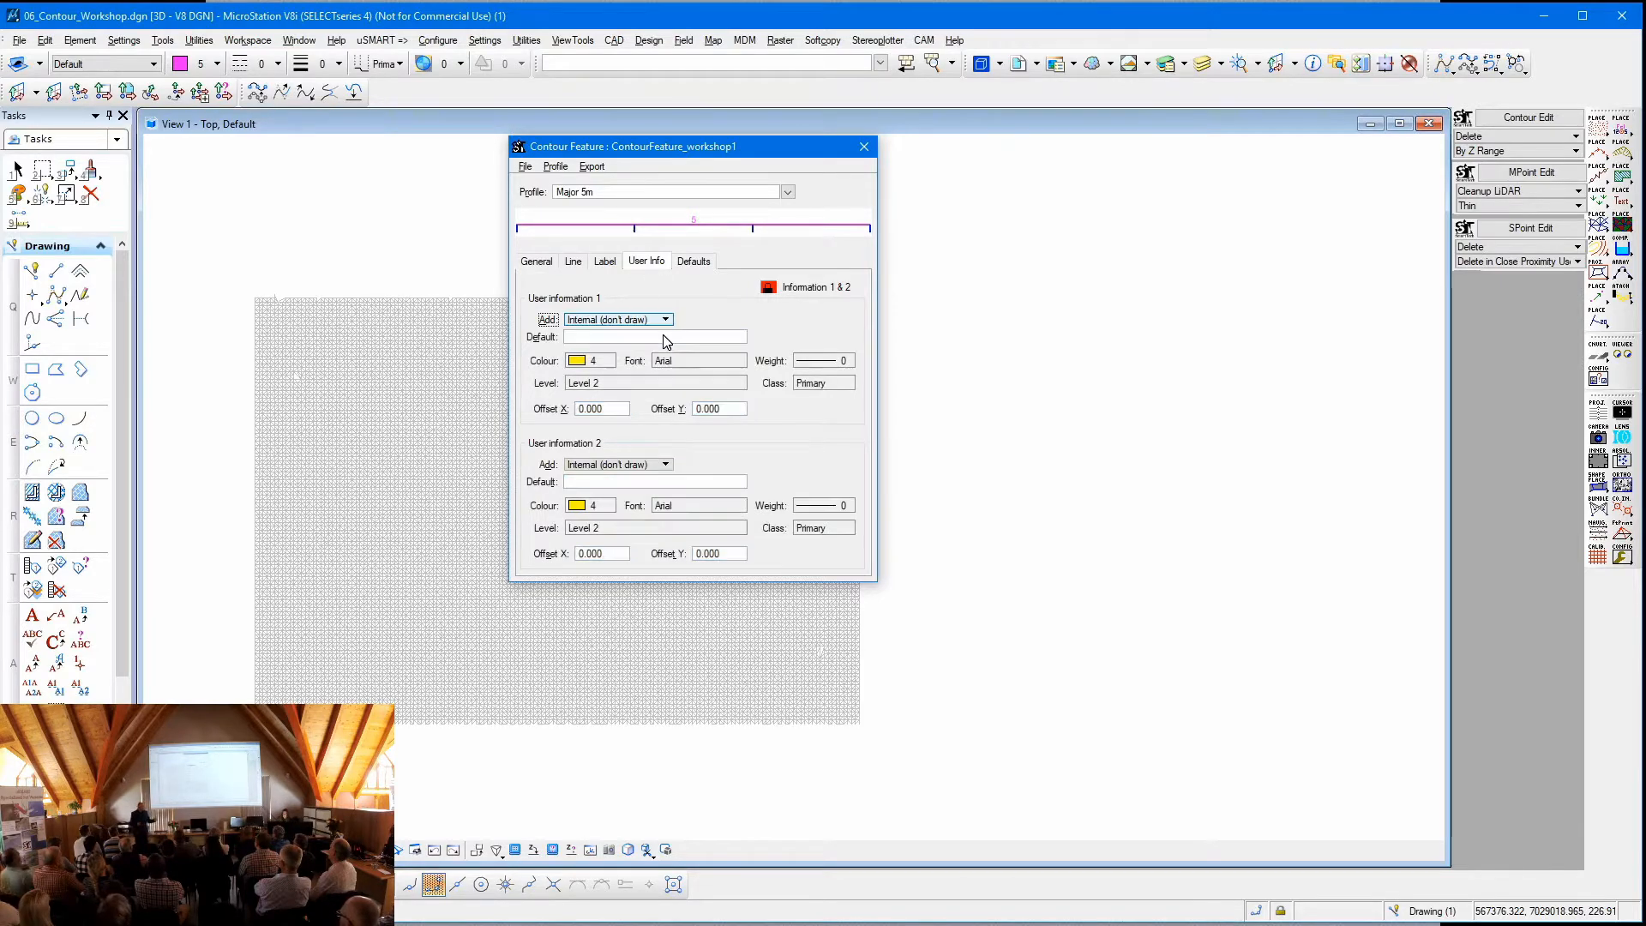
pyautogui.click(662, 324)
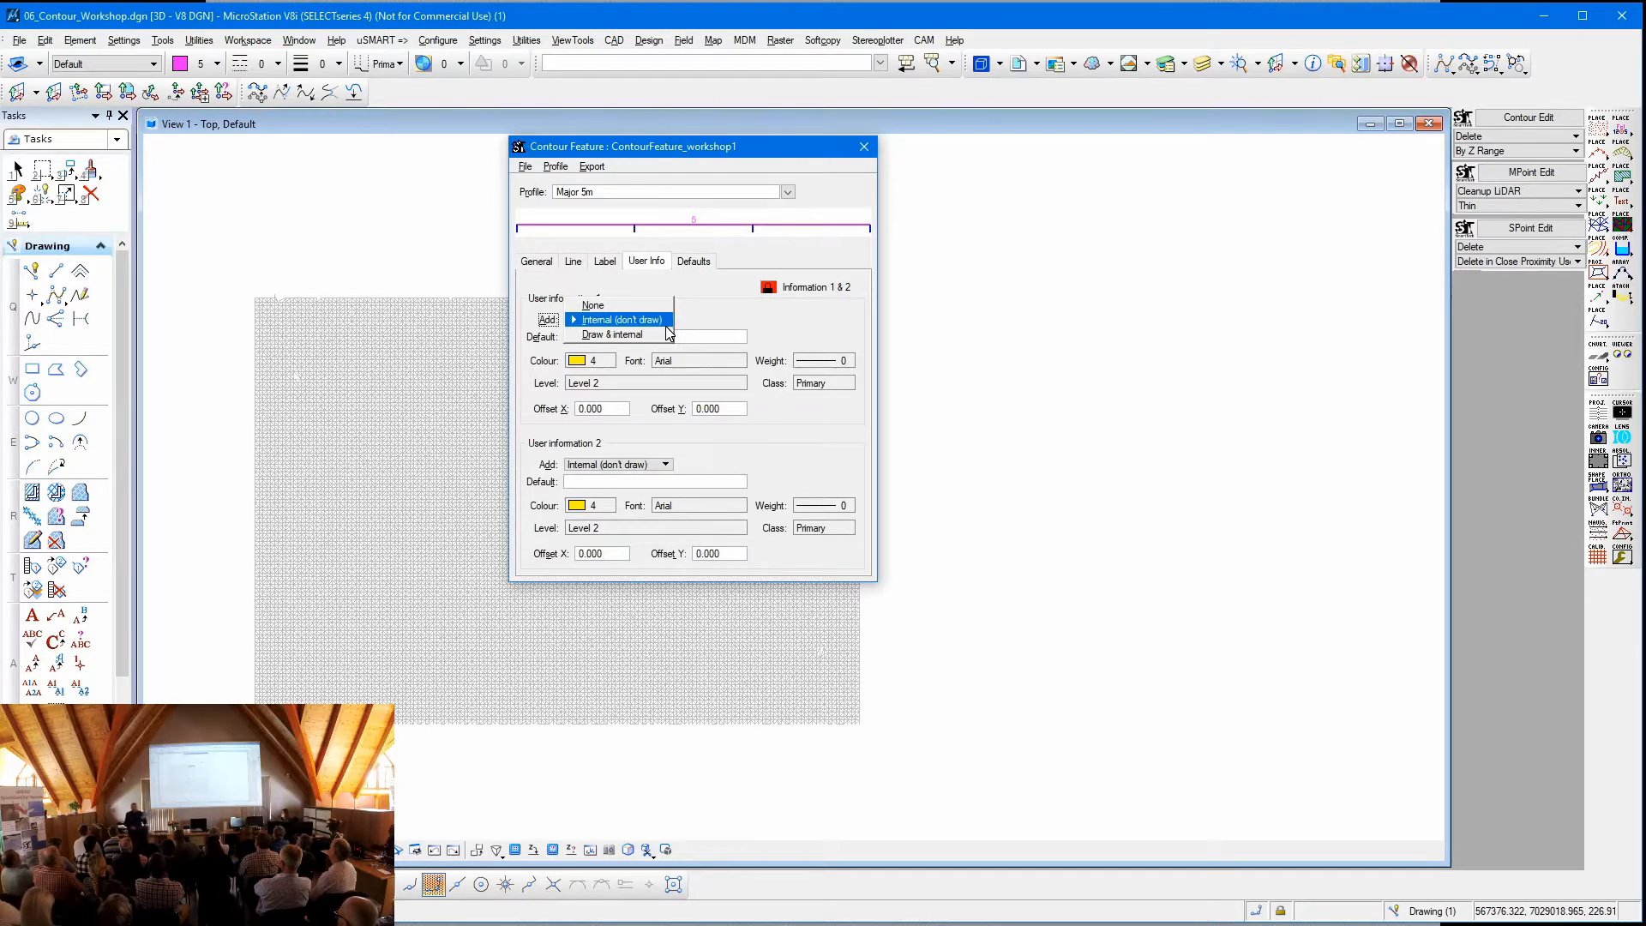
pyautogui.click(665, 324)
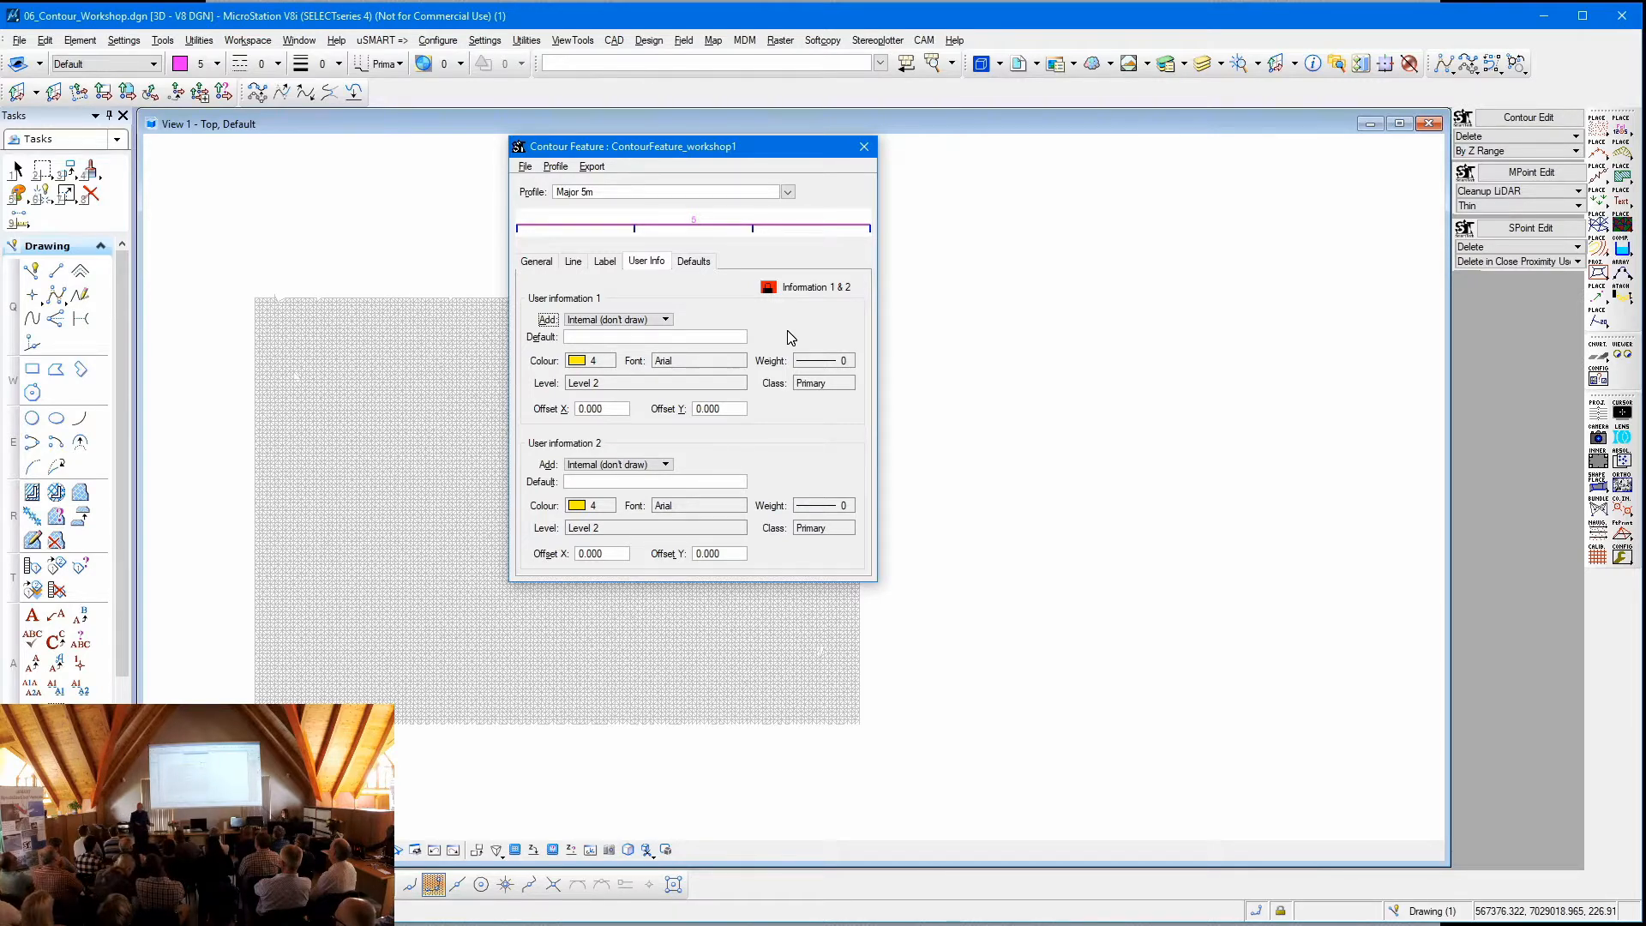
pyautogui.click(694, 261)
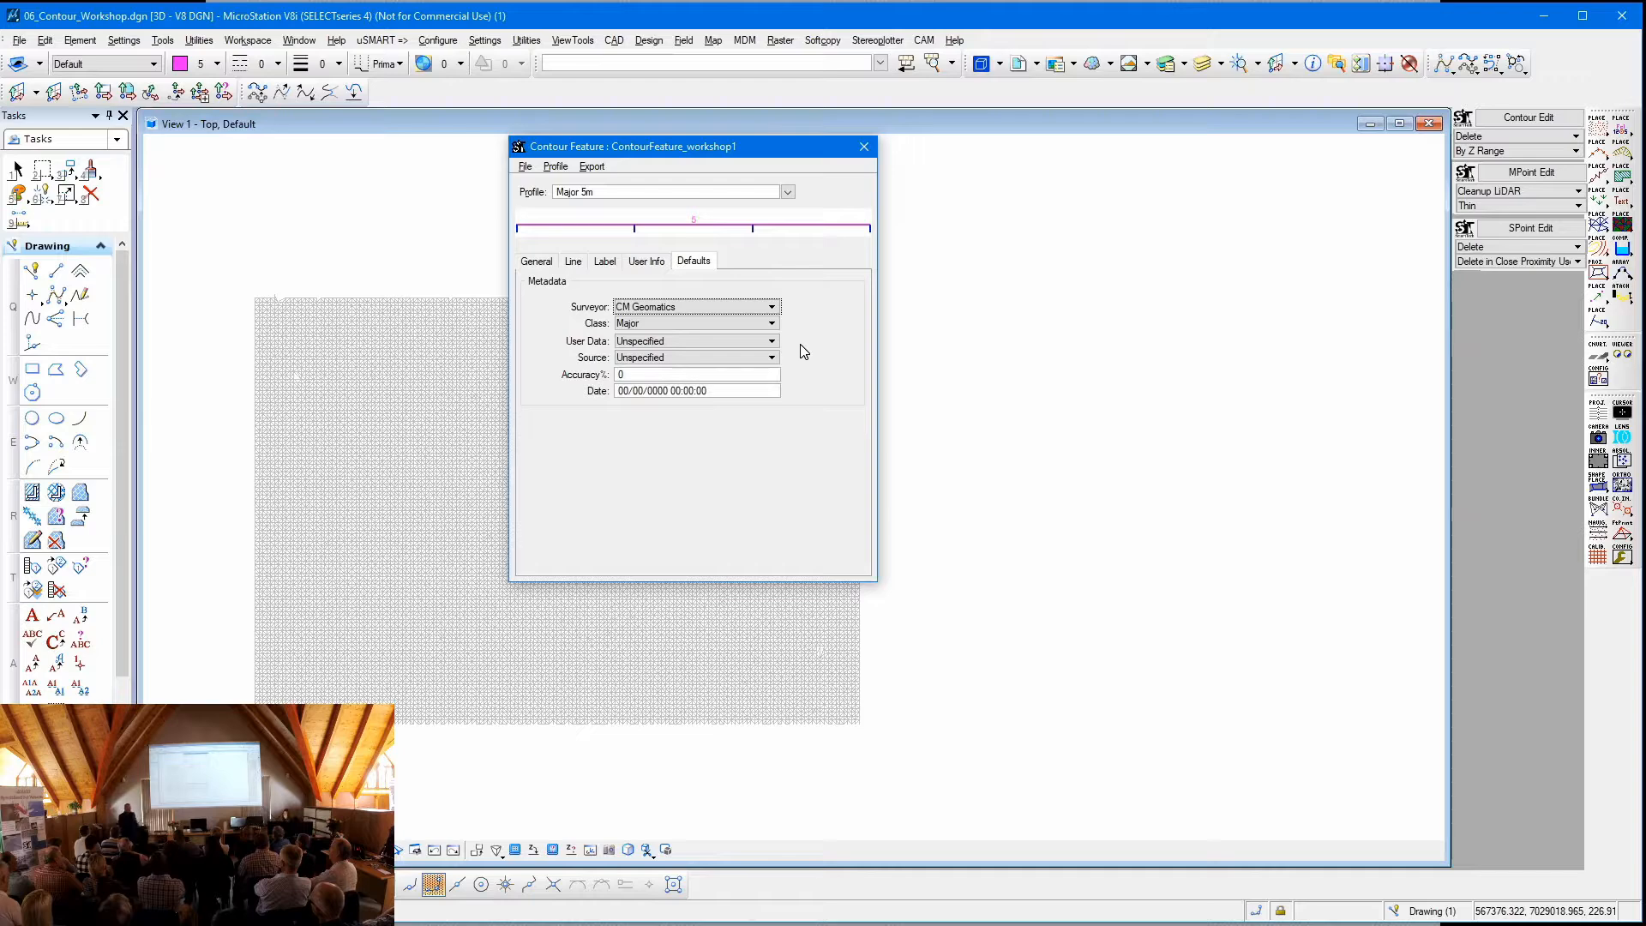
# - Switch from Contour Edit to Contour Place and expand it with MaxiMe to show the full placement settings
pyautogui.click(1543, 120)
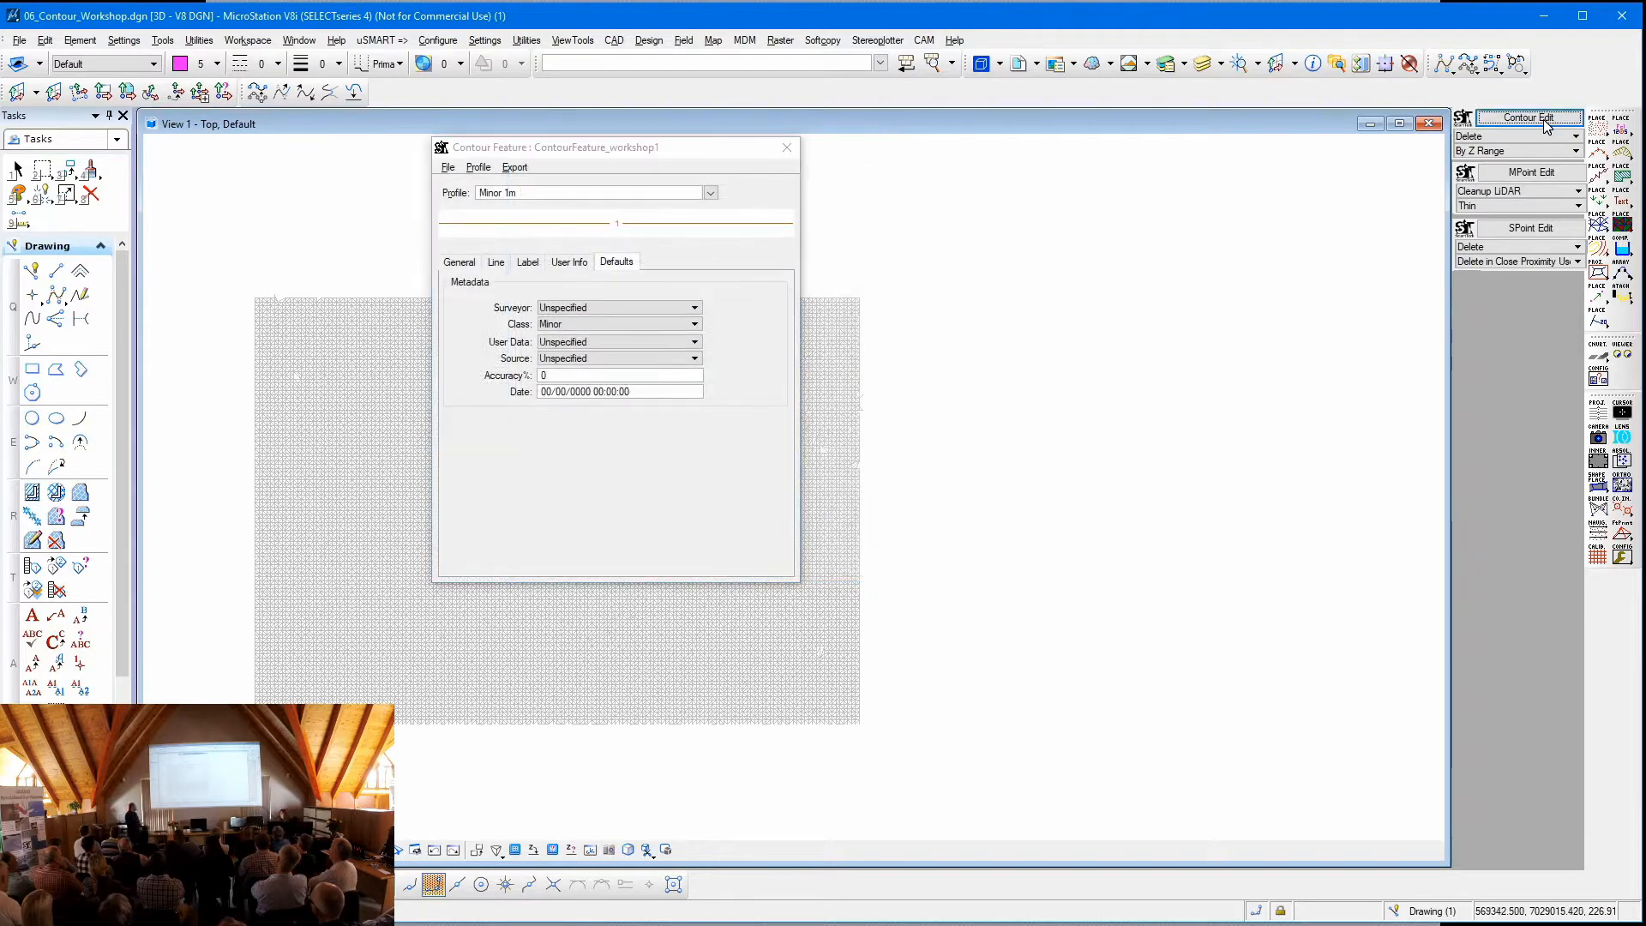
pyautogui.rightClick(1543, 122)
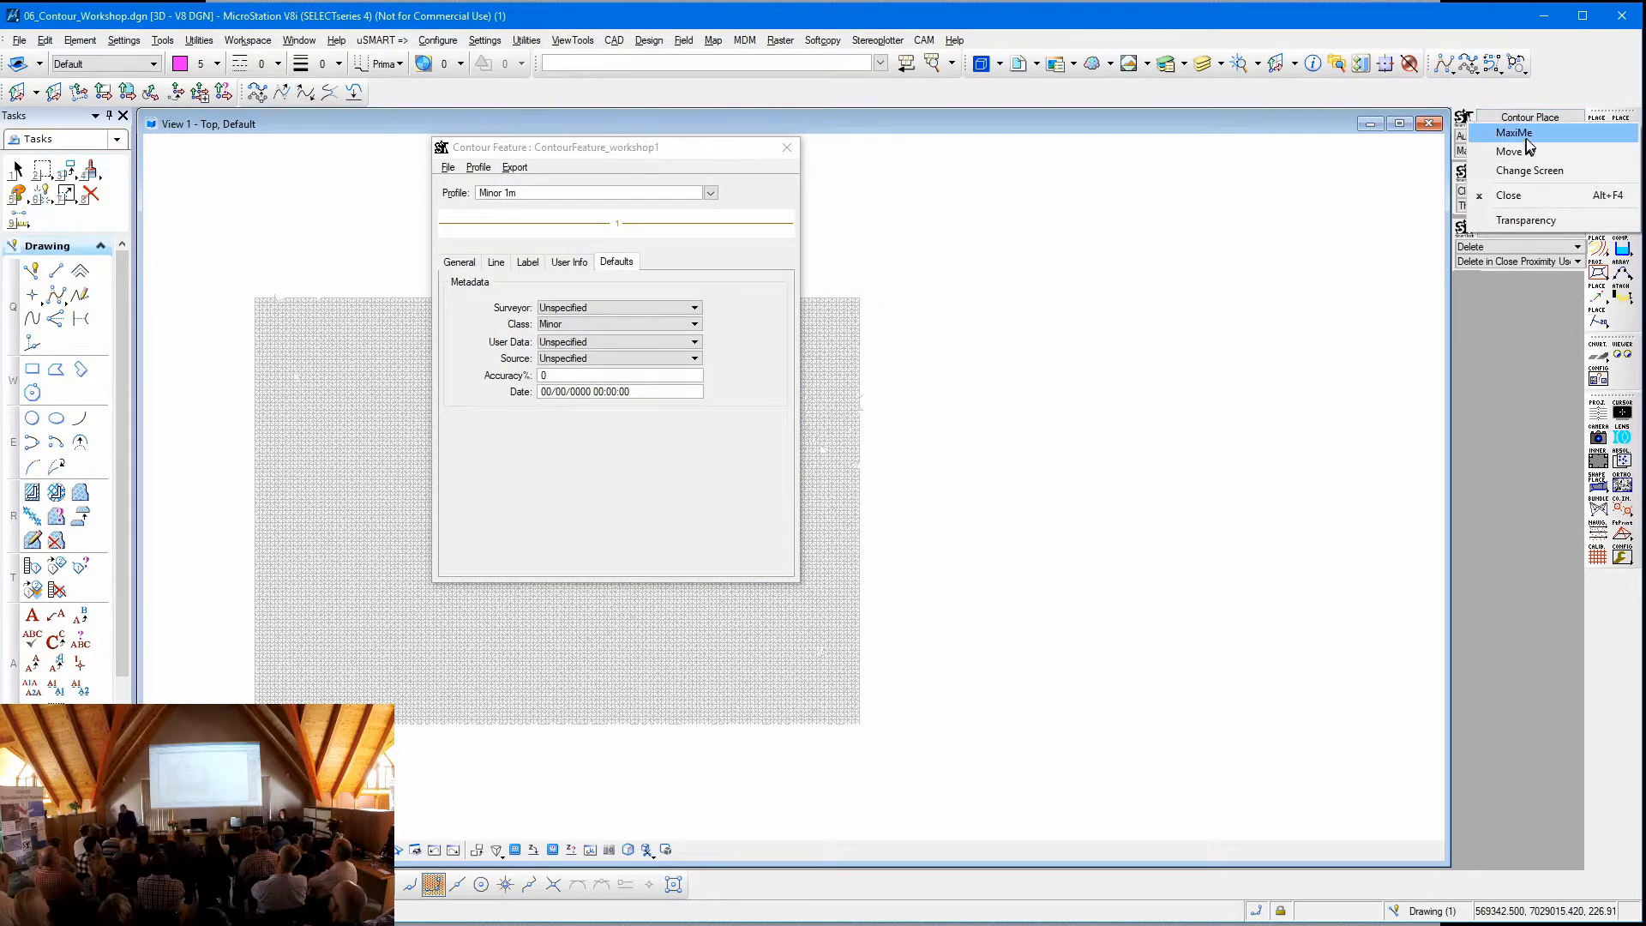
pyautogui.click(1517, 133)
pyautogui.click(1330, 109)
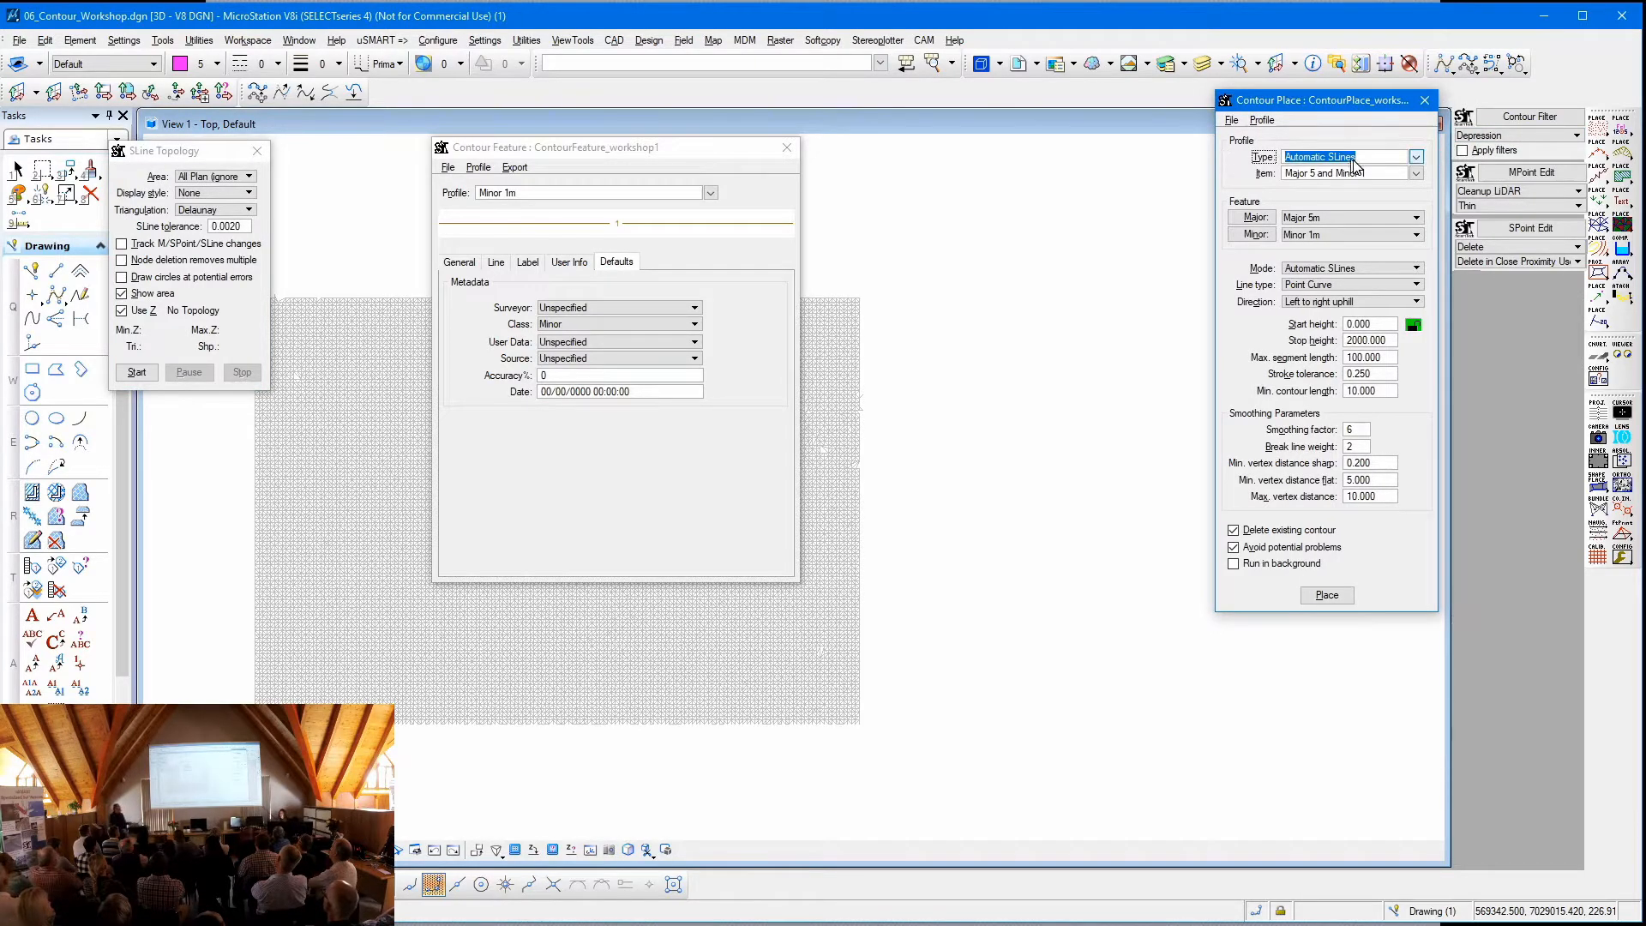
# - Review the Contour Place profile types, profile items and major feature choices, and compare them with the contour feature profiles
pyautogui.click(1416, 158)
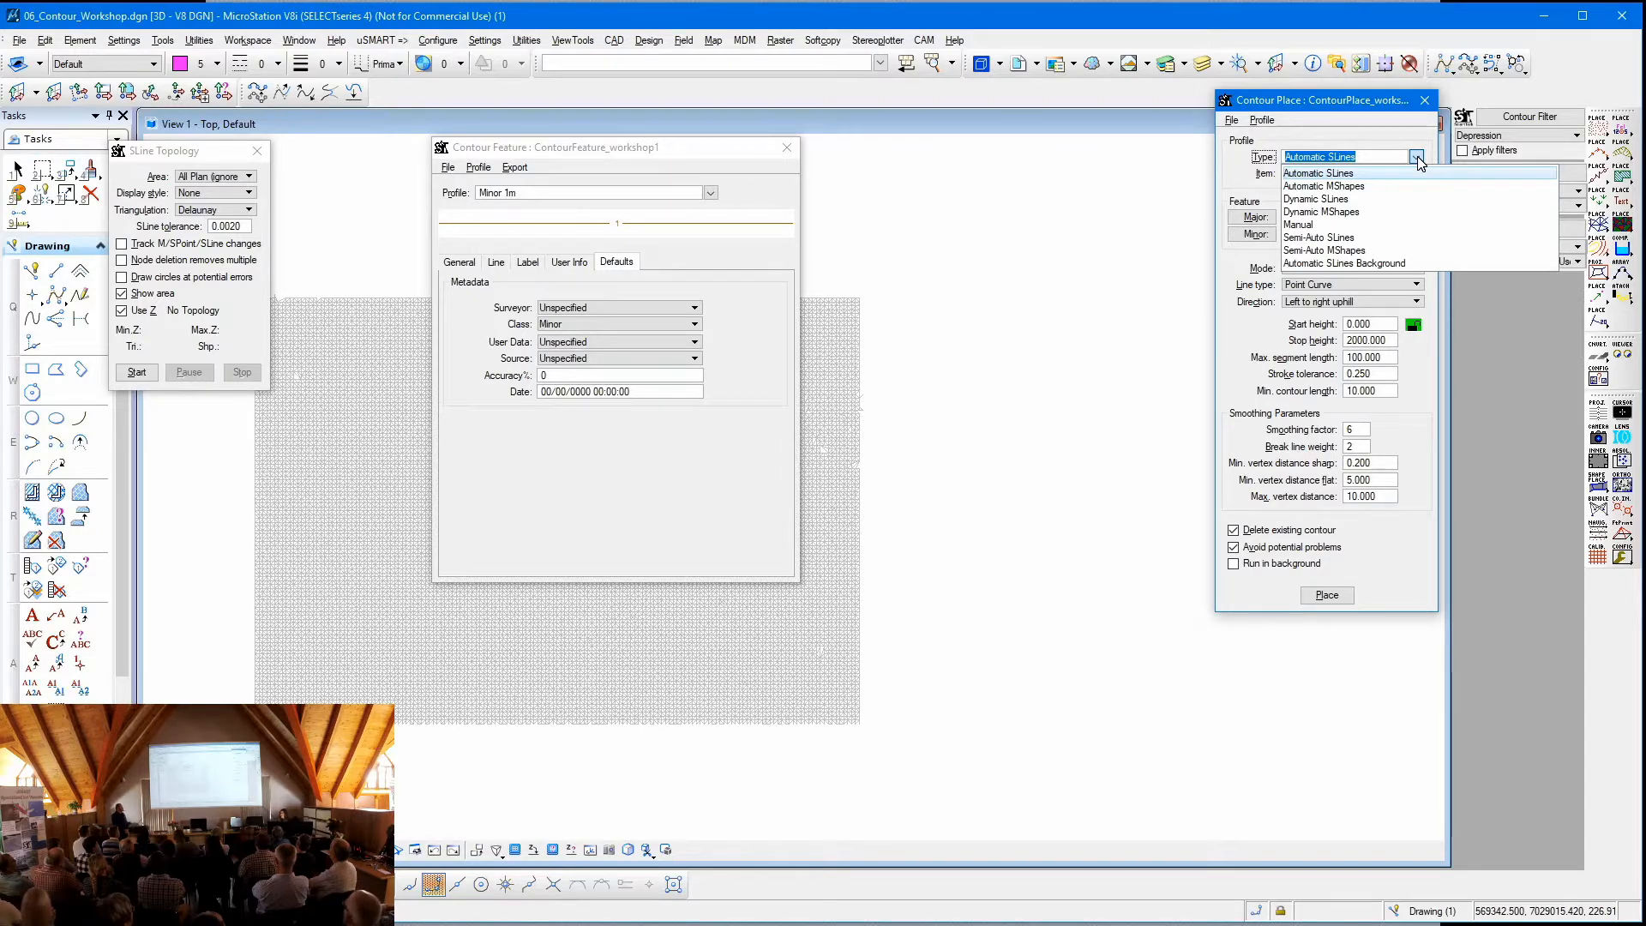
pyautogui.click(1417, 159)
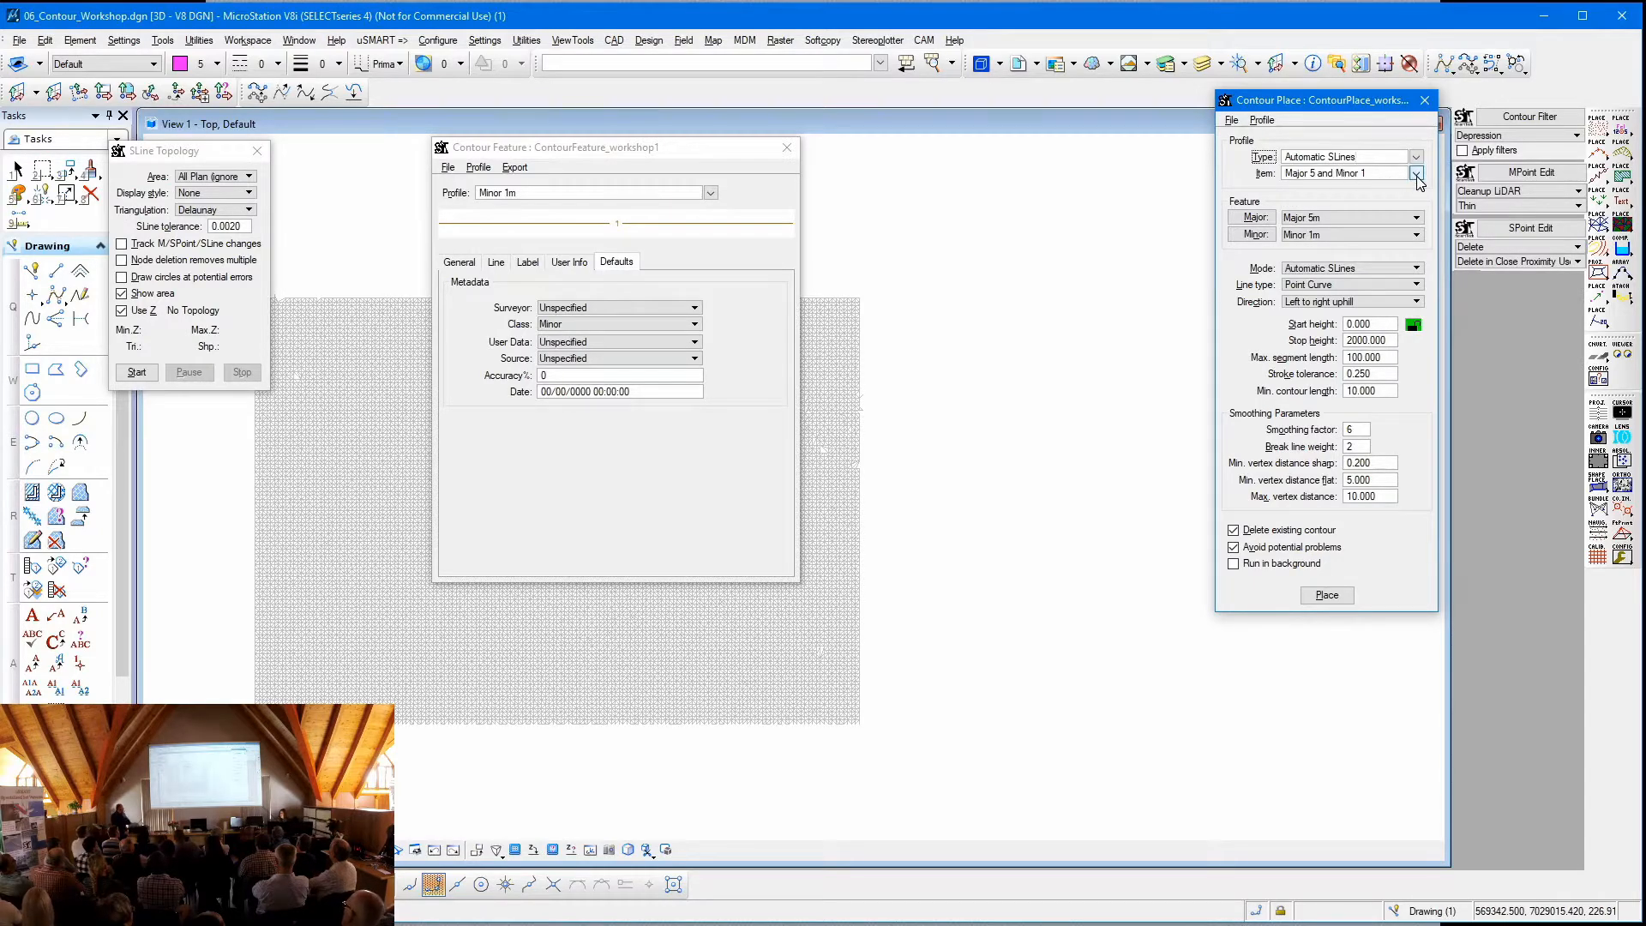
pyautogui.click(1417, 175)
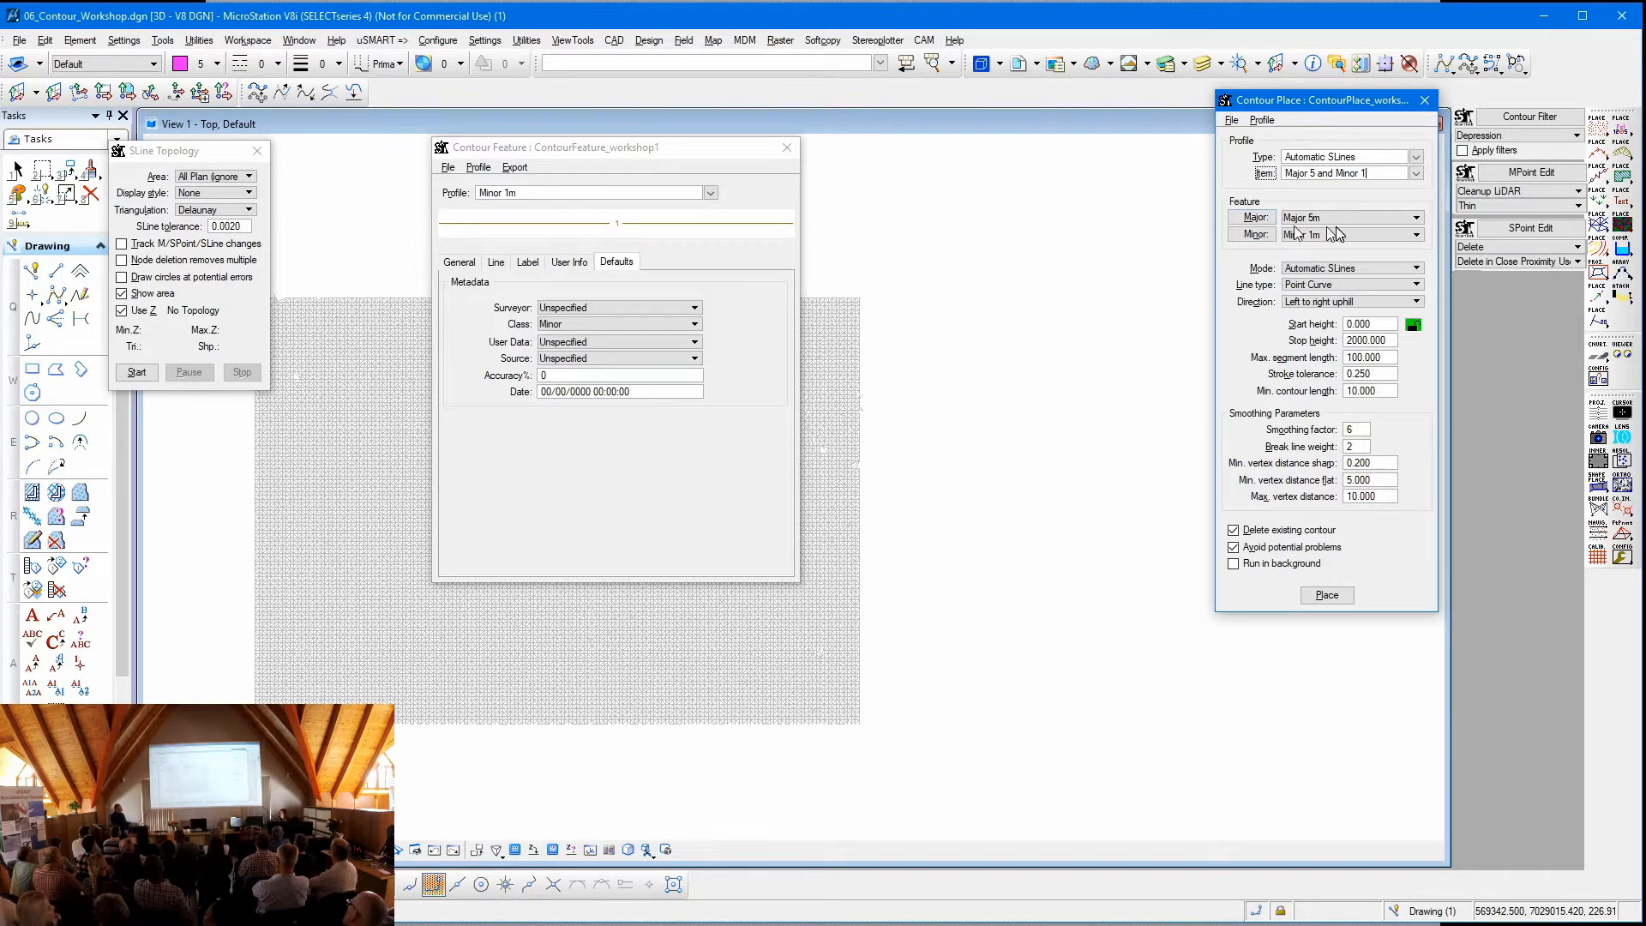
pyautogui.click(1389, 219)
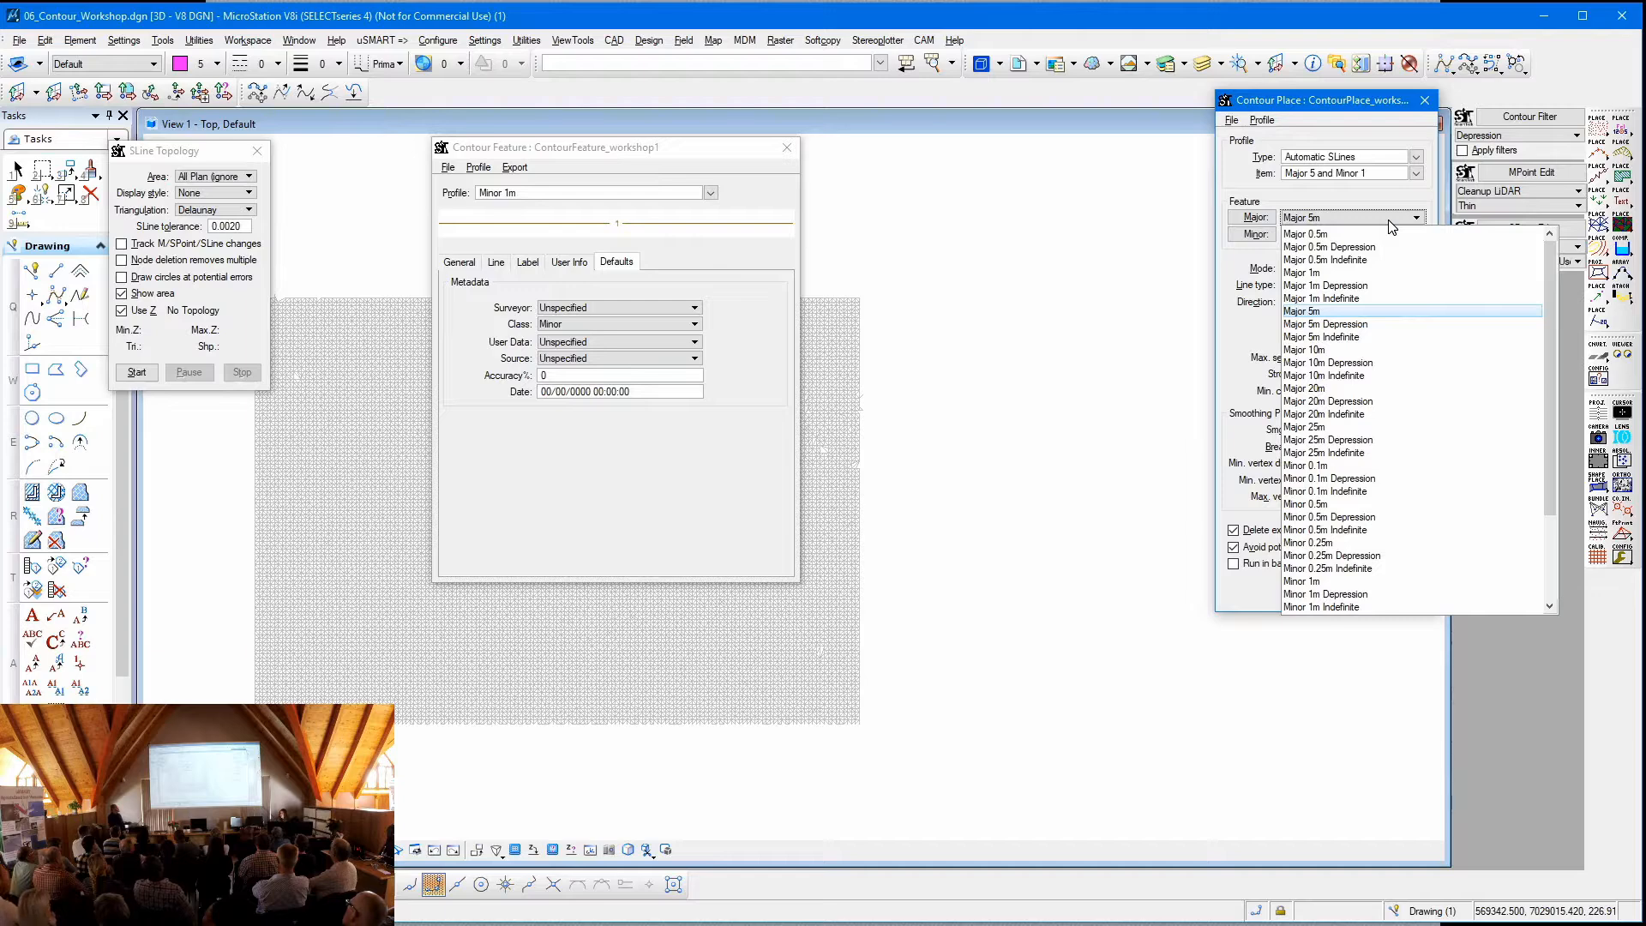
pyautogui.click(1389, 220)
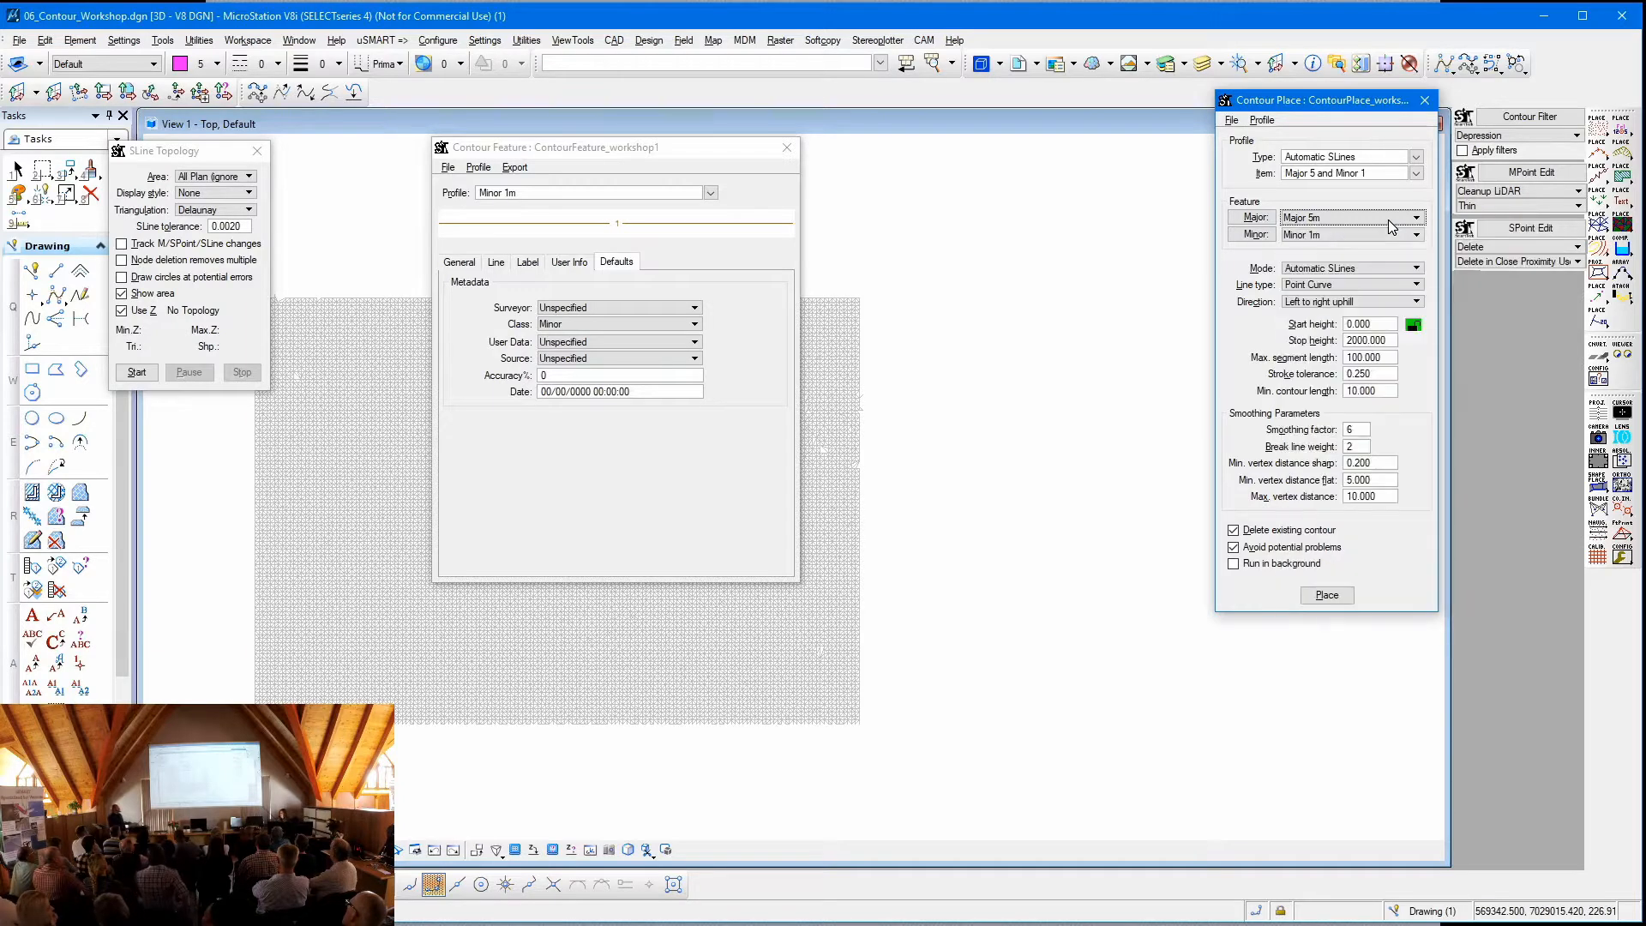
pyautogui.click(711, 193)
pyautogui.click(1158, 348)
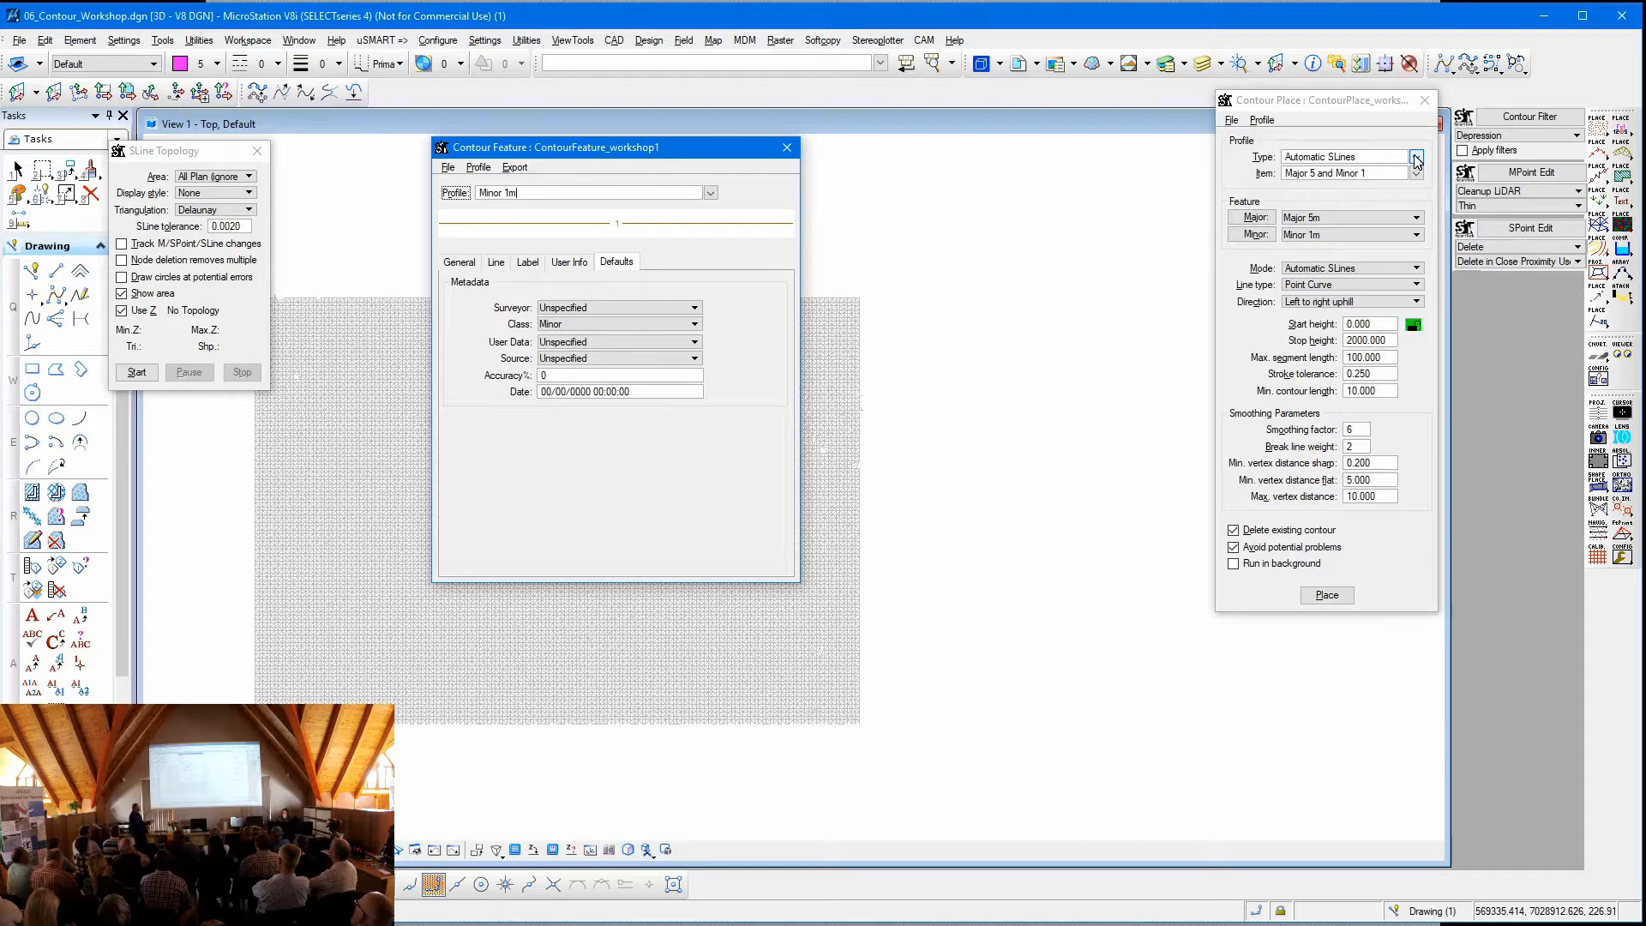
# - Collapse Contour Place and try the Dynamic SLines profile type before returning to Automatic SLines with Major 5 and Minor 1
pyautogui.click(1424, 100)
pyautogui.click(1570, 137)
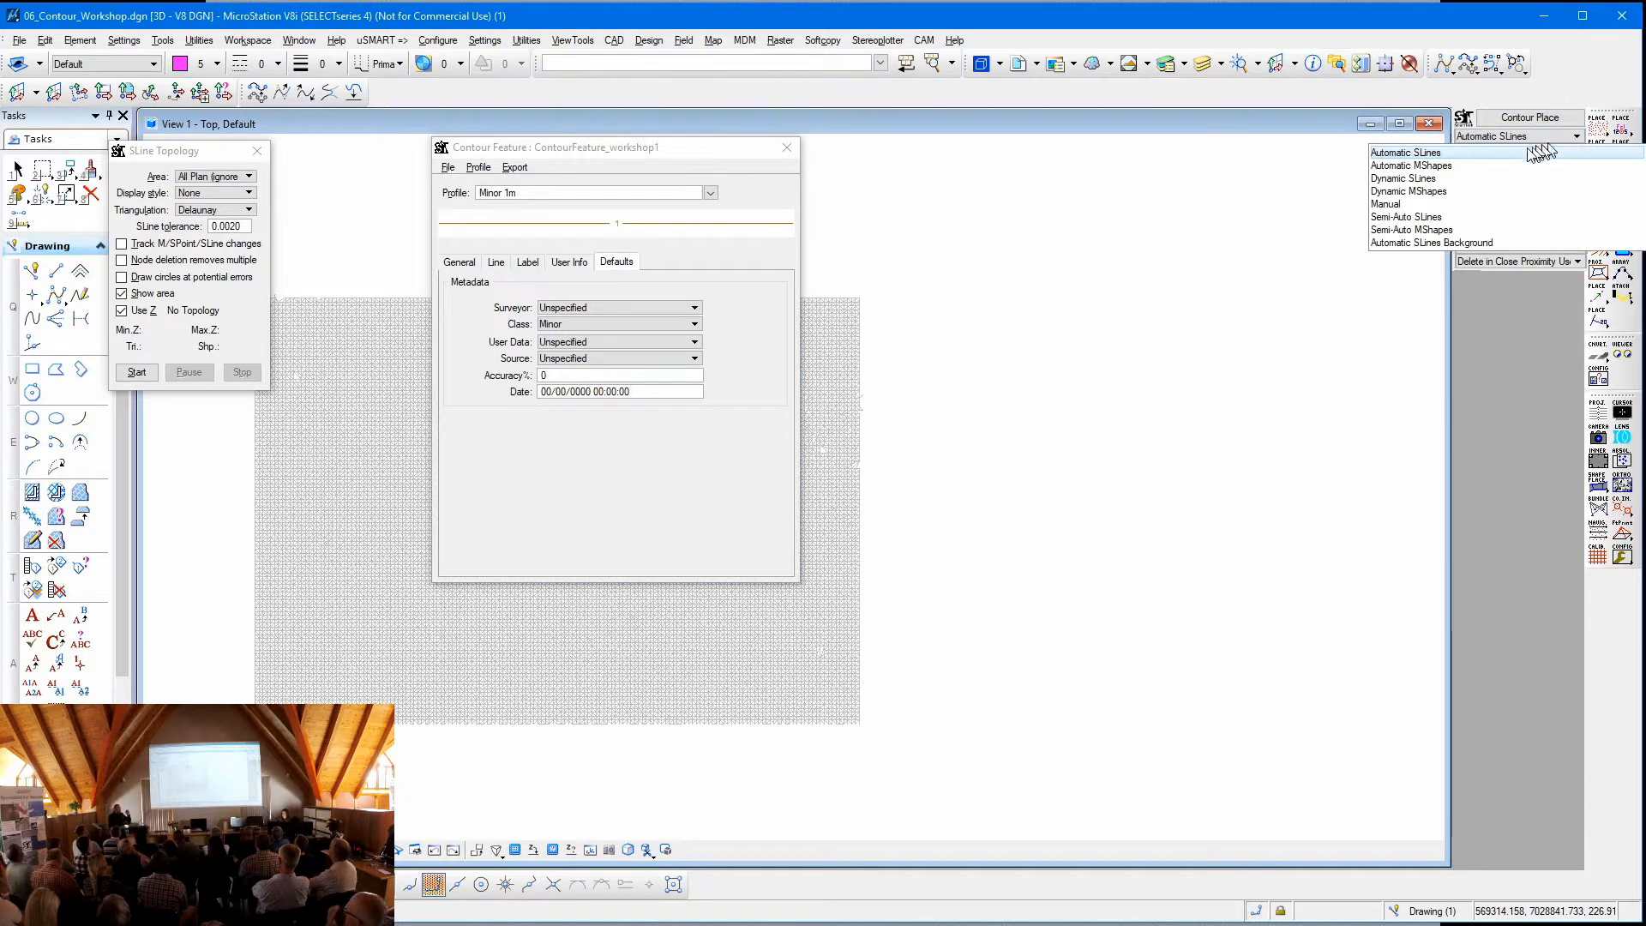
pyautogui.click(1488, 178)
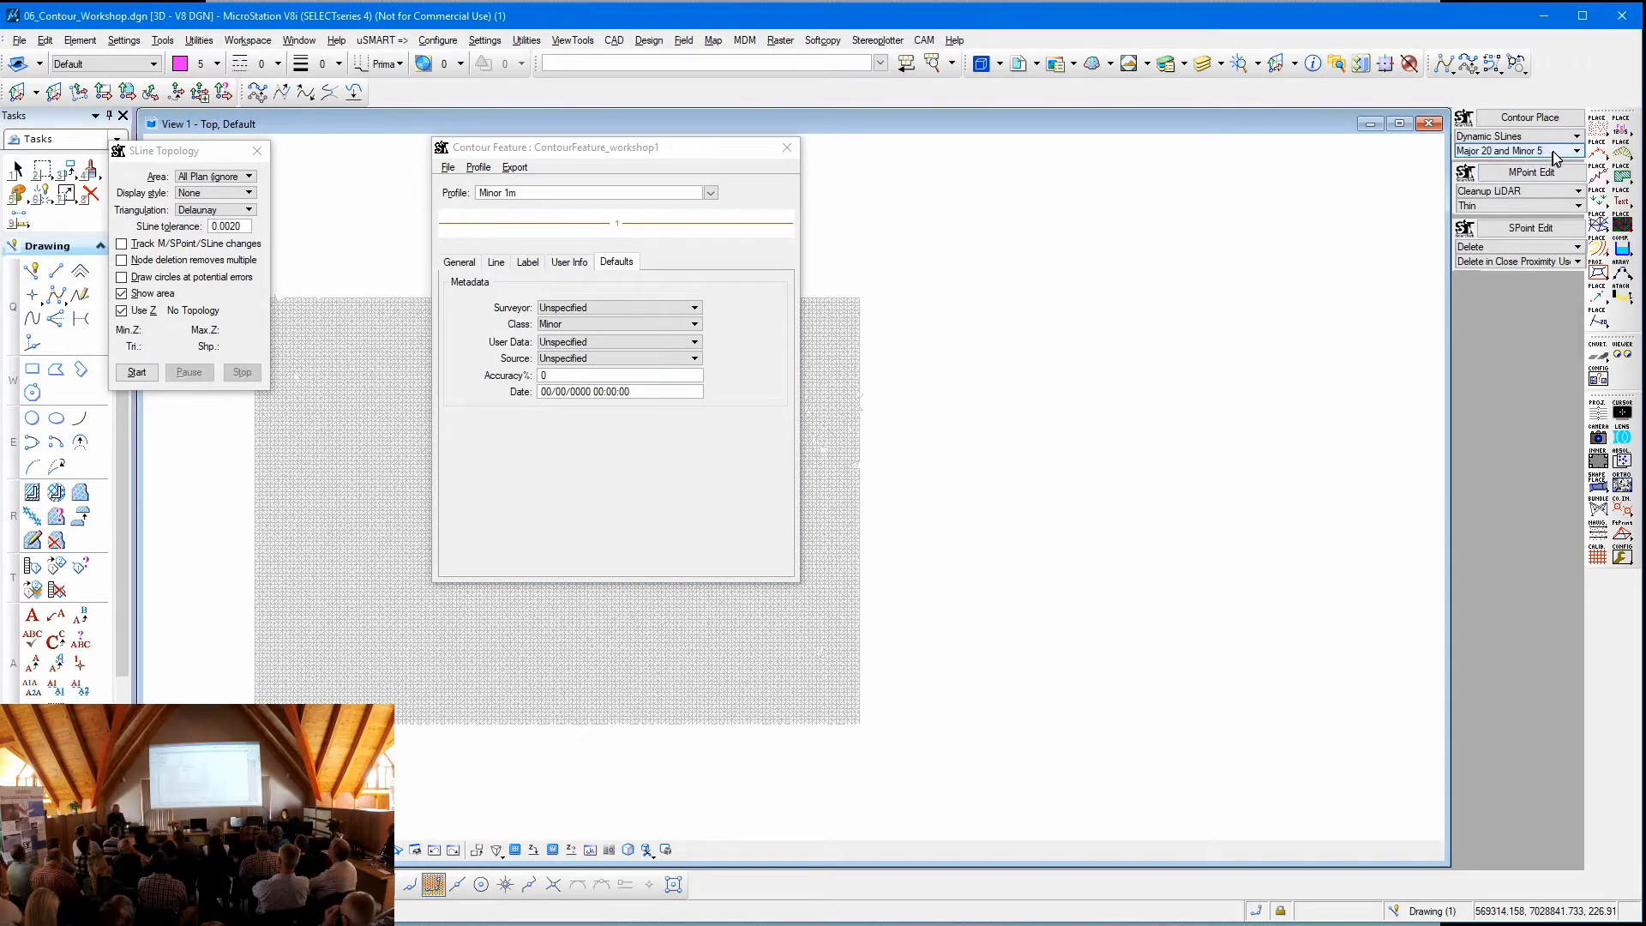
pyautogui.click(1556, 153)
pyautogui.click(1500, 180)
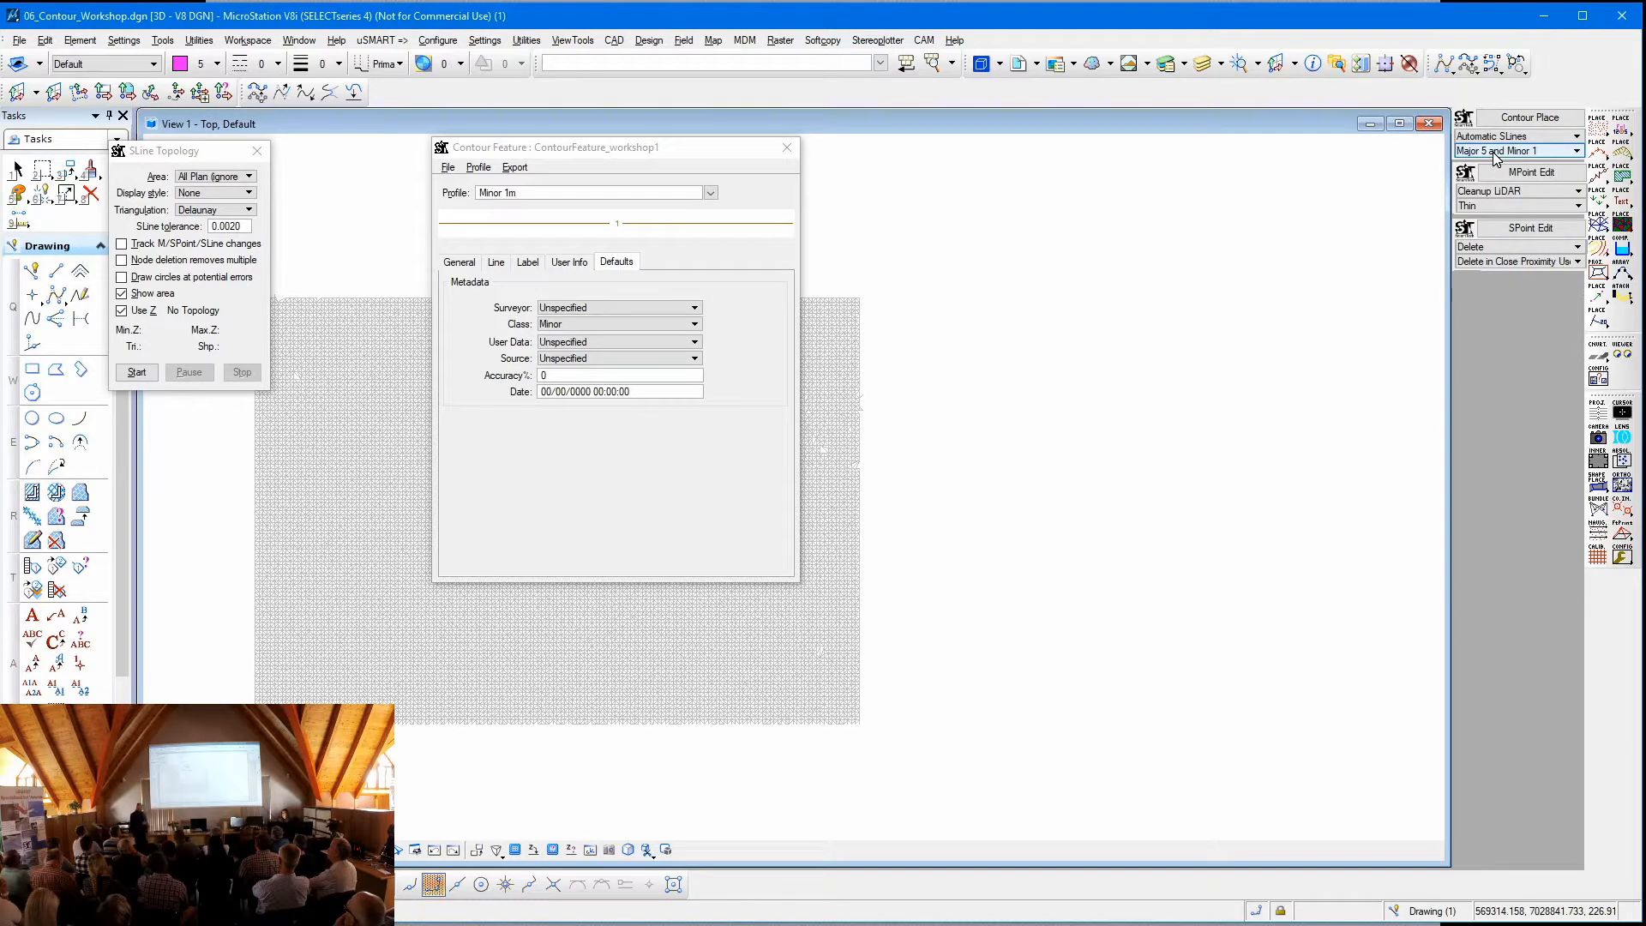
# - Expand Contour Place with MaxiMe and look through the available placement profile types
pyautogui.click(1465, 118)
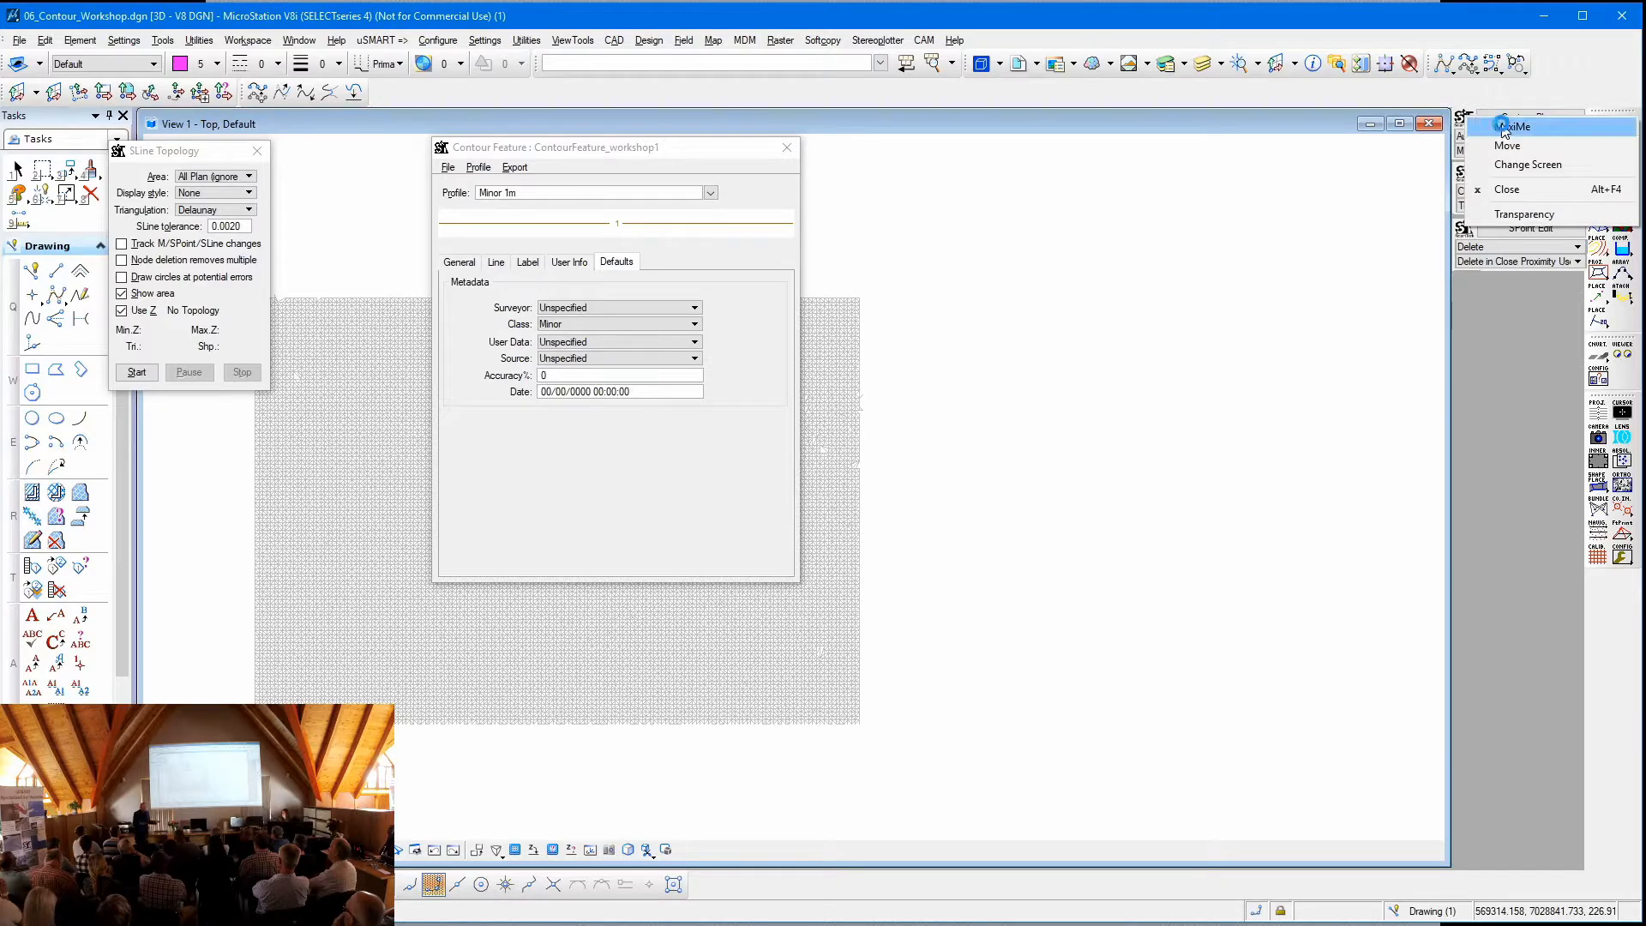
pyautogui.click(1498, 125)
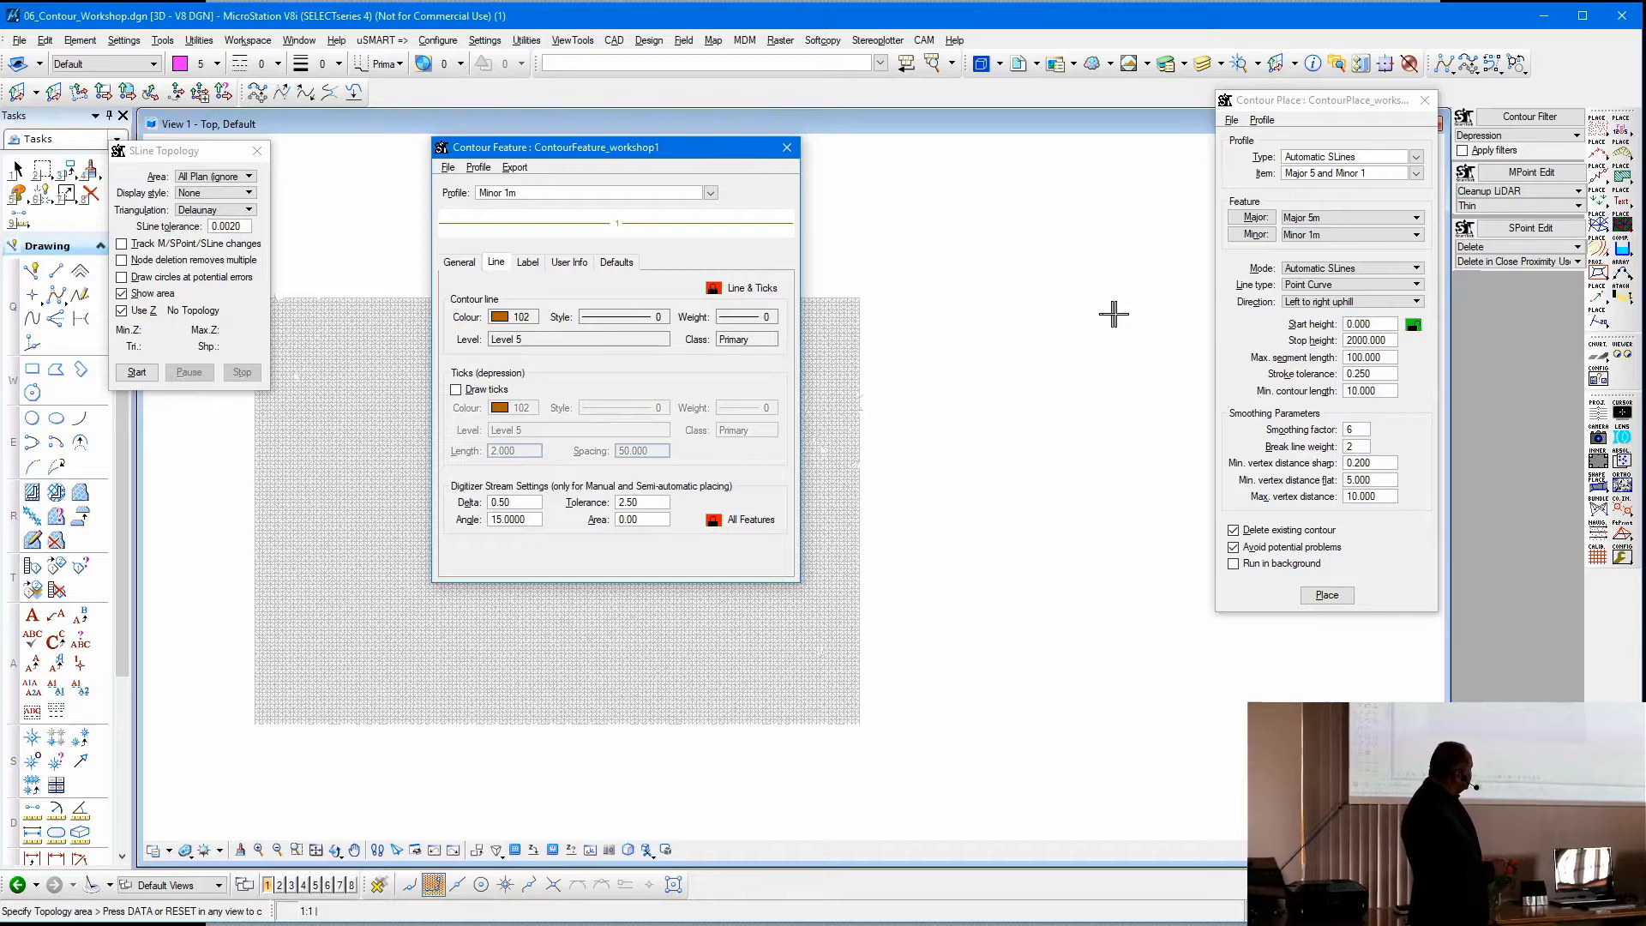
pyautogui.click(1416, 157)
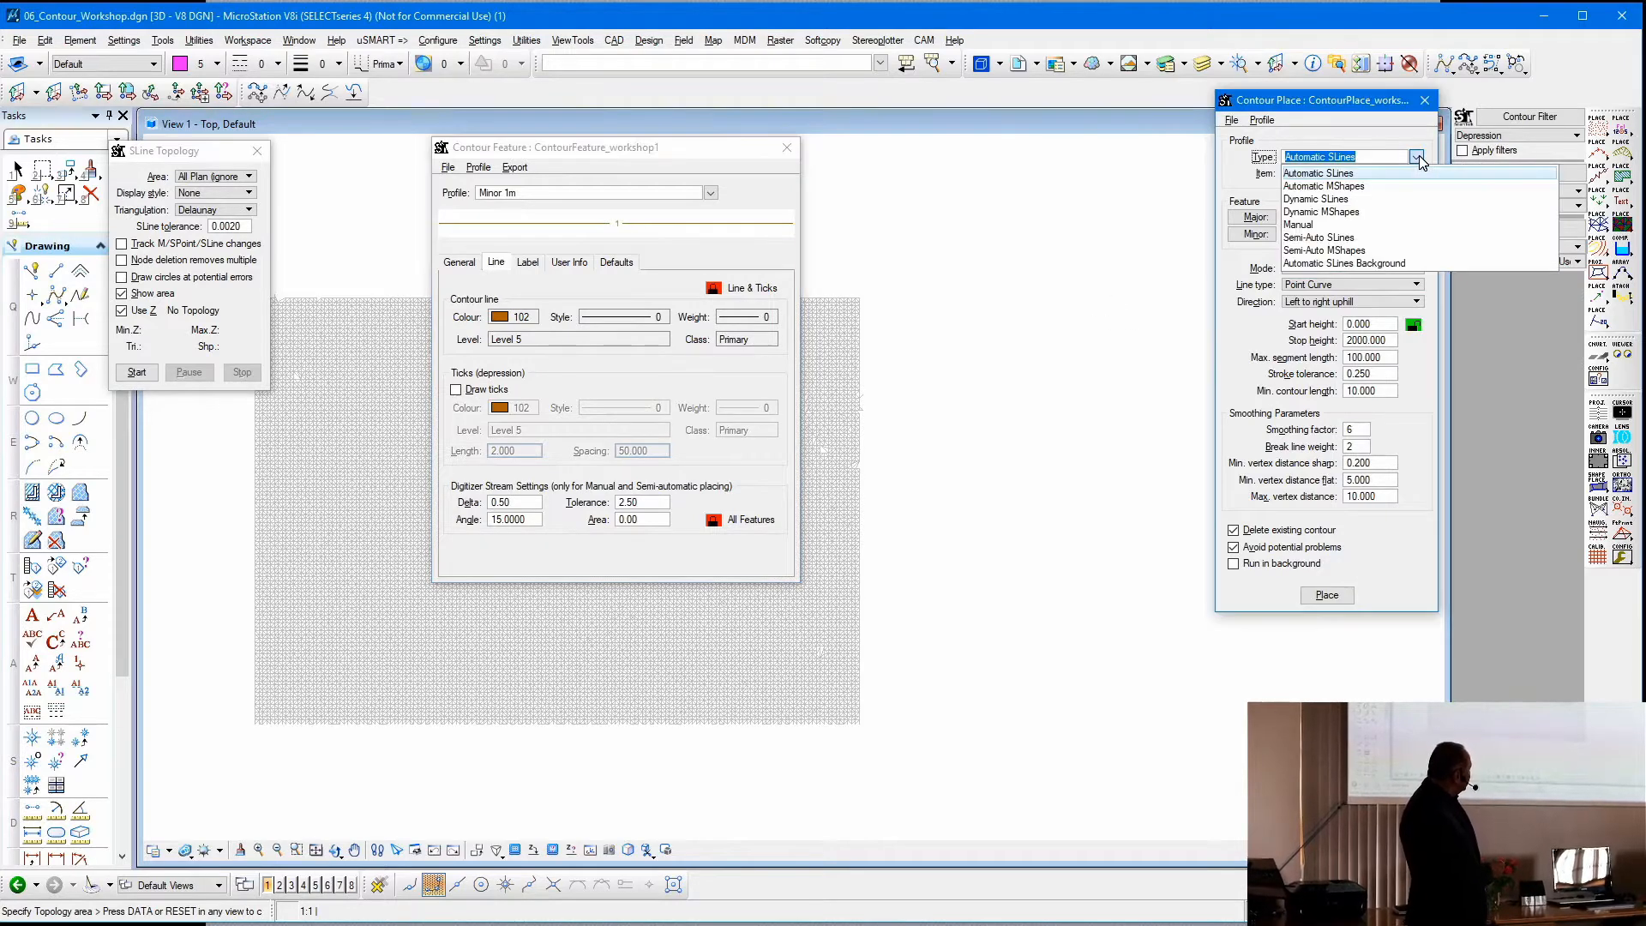
pyautogui.click(1396, 200)
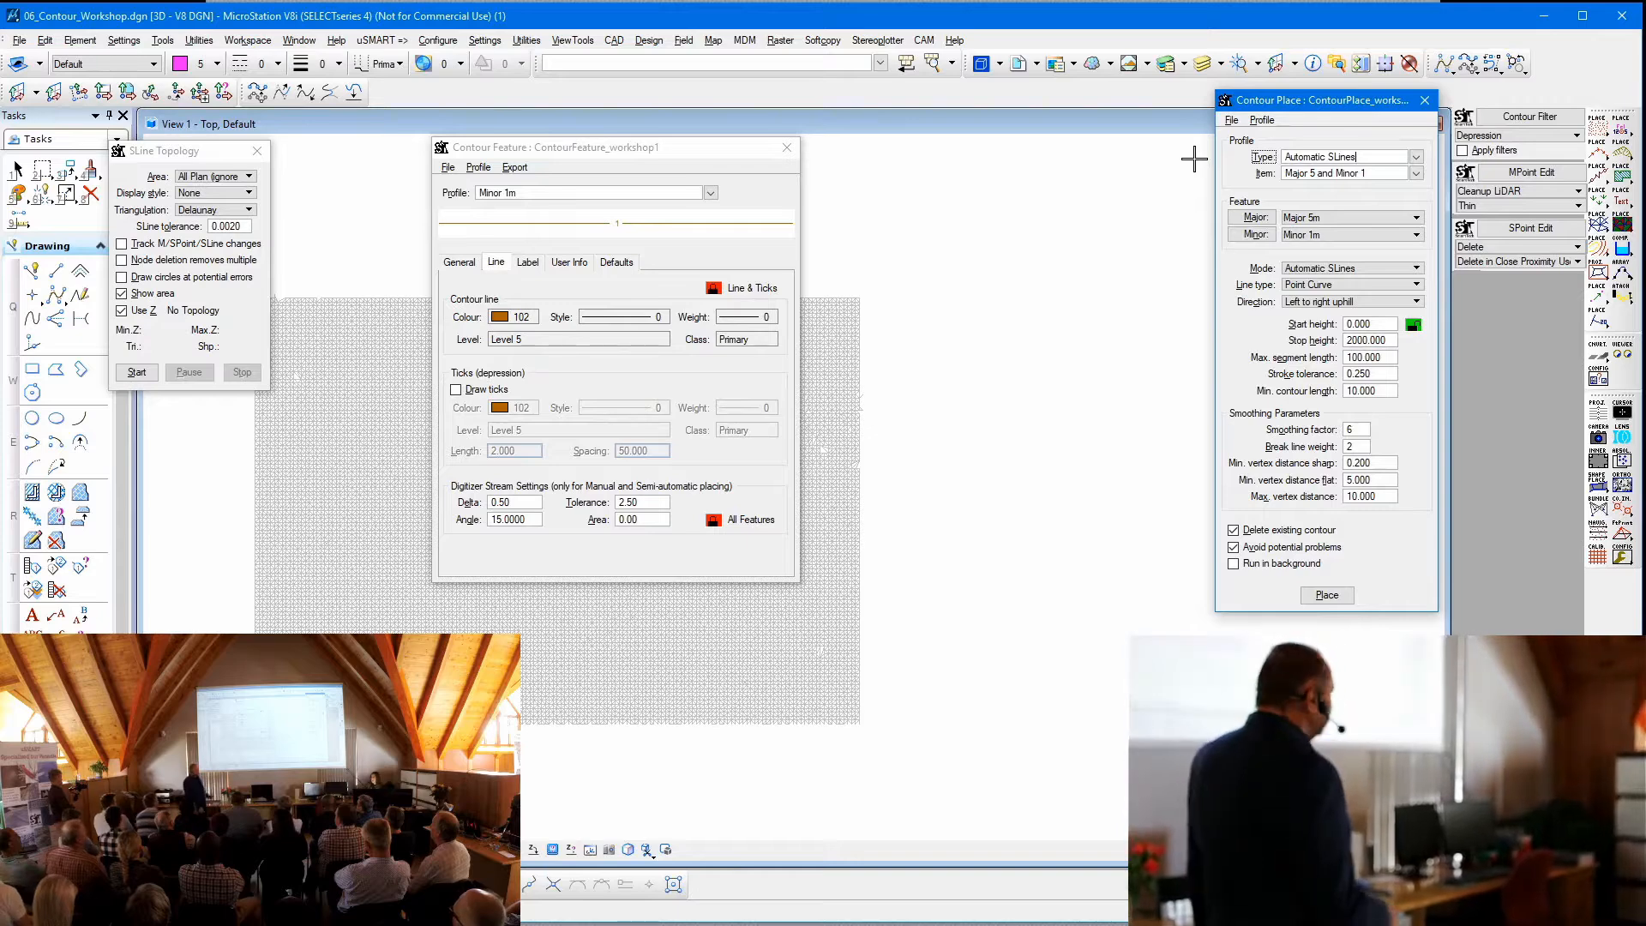
# - Collapse Contour Place with MiniMe and move the compact dialog out of the docked tool column onto the drawing view
pyautogui.click(1224, 101)
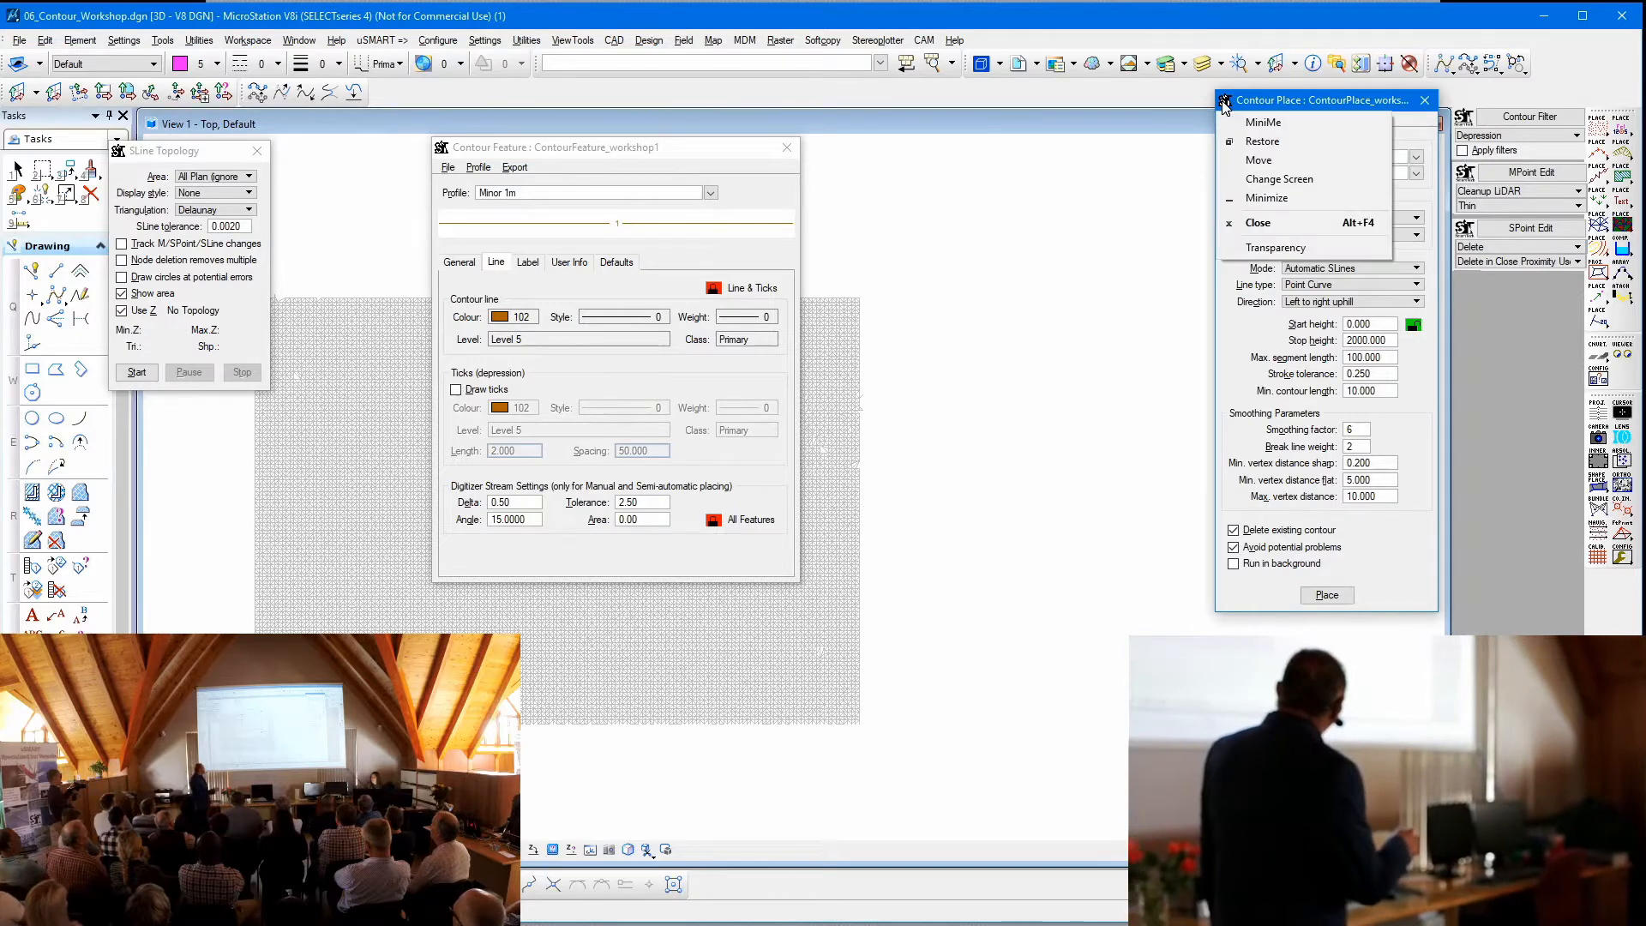
pyautogui.click(1268, 125)
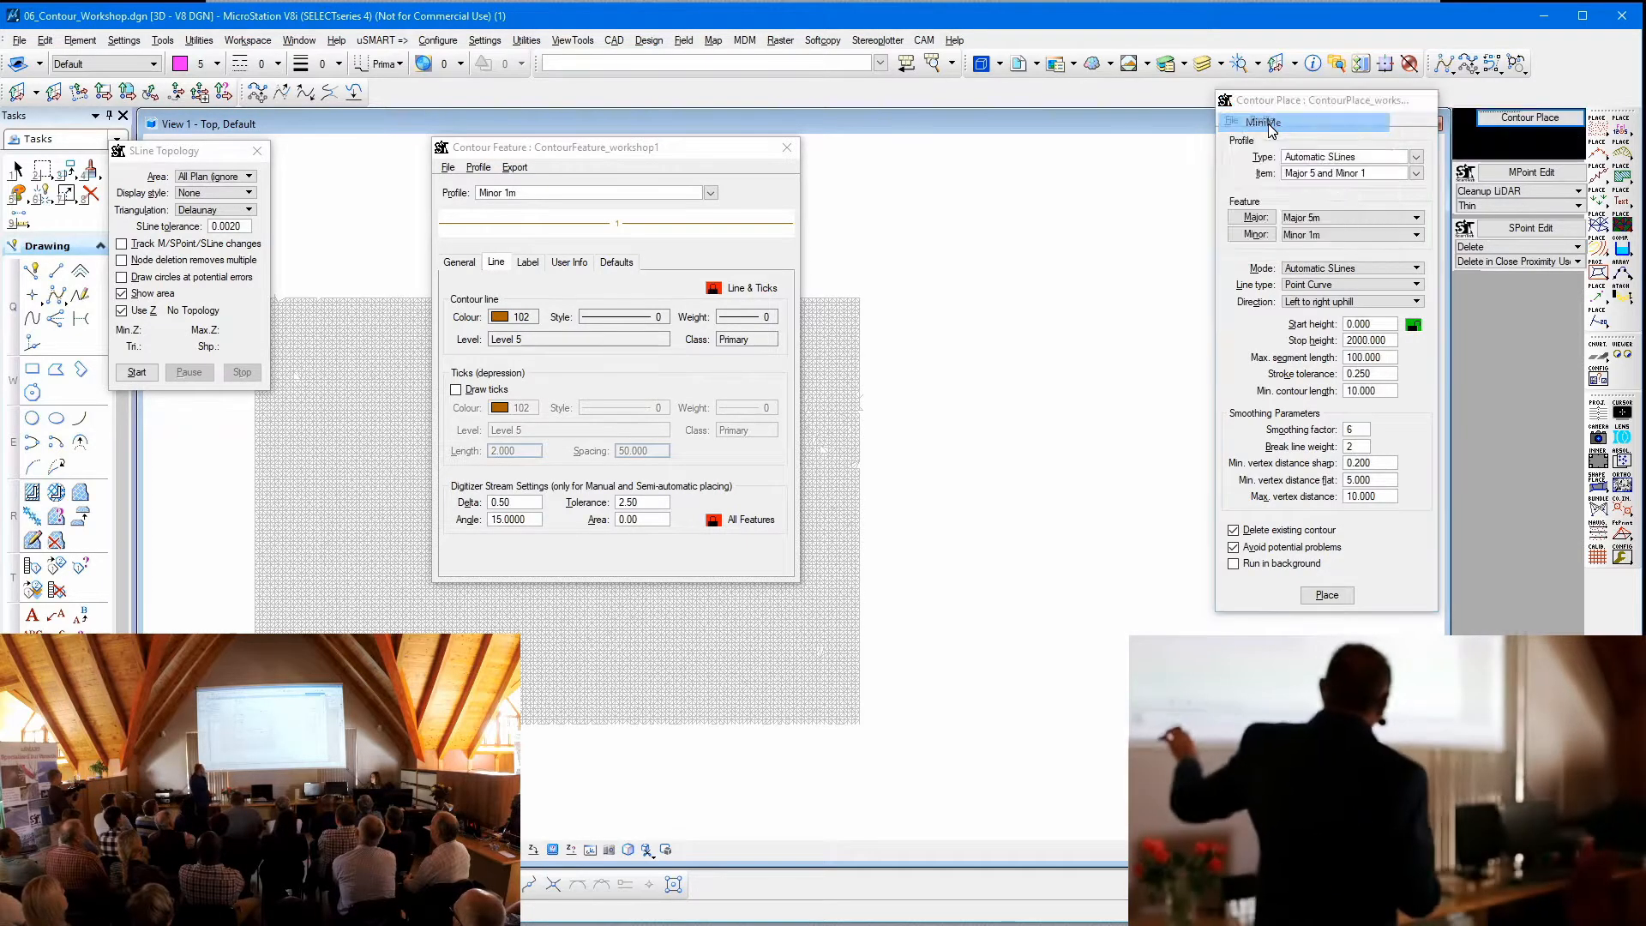
pyautogui.click(1463, 115)
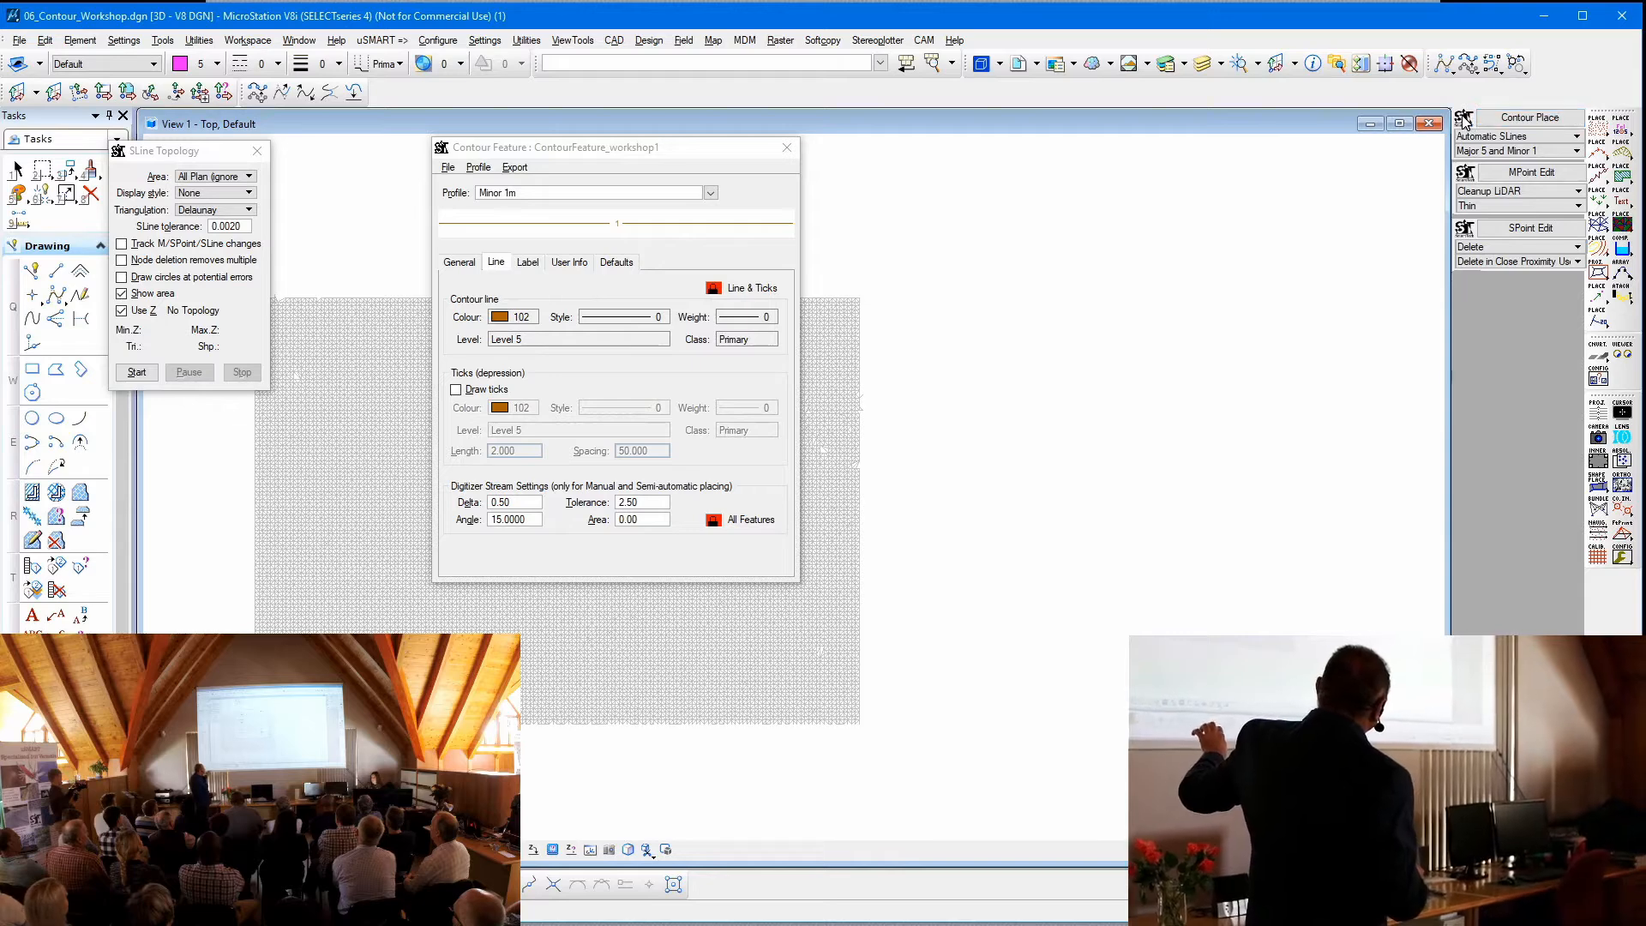
pyautogui.click(1497, 144)
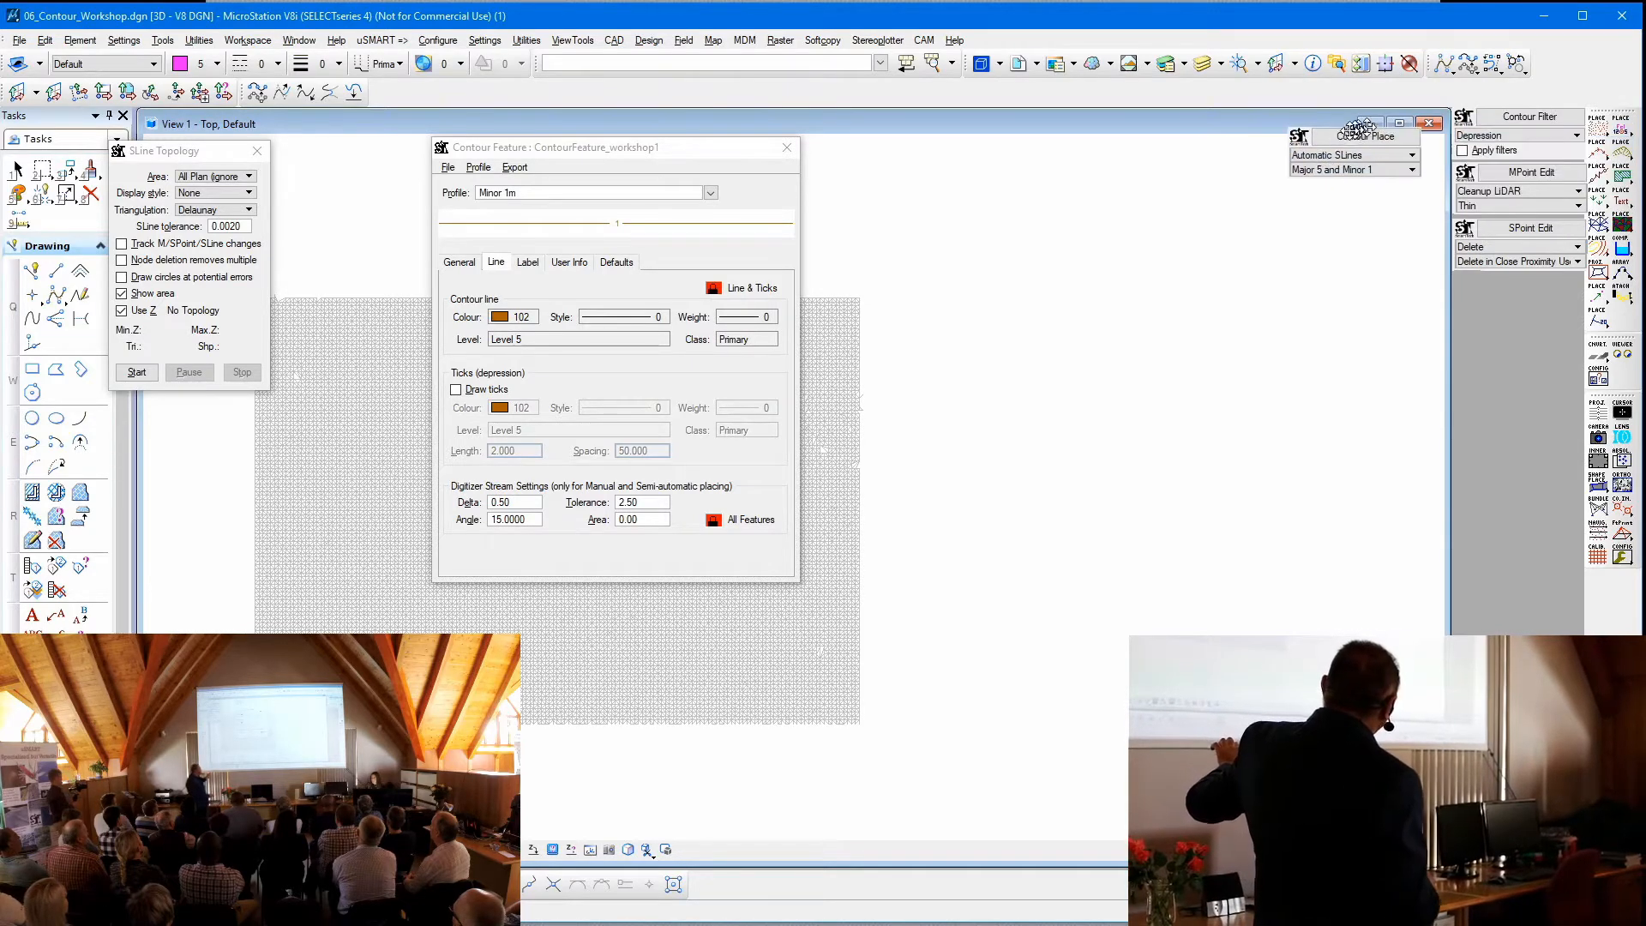
pyautogui.click(1303, 171)
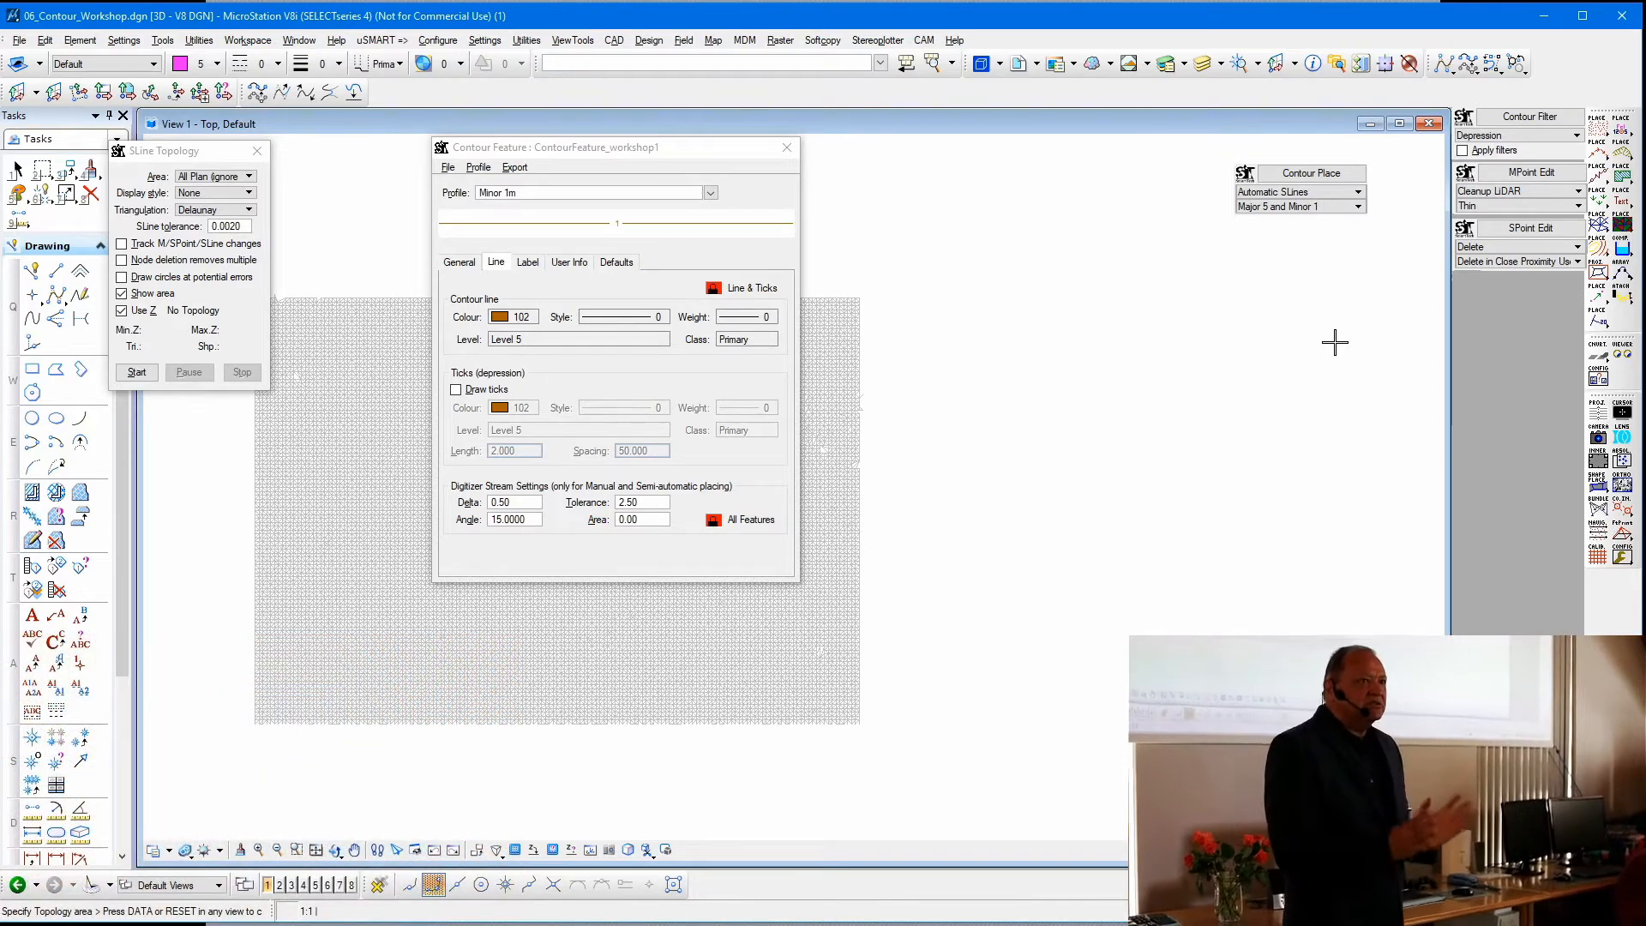
# - Expand Contour Place and look at the commands for adding, deleting and sorting profile types and items
pyautogui.click(1308, 173)
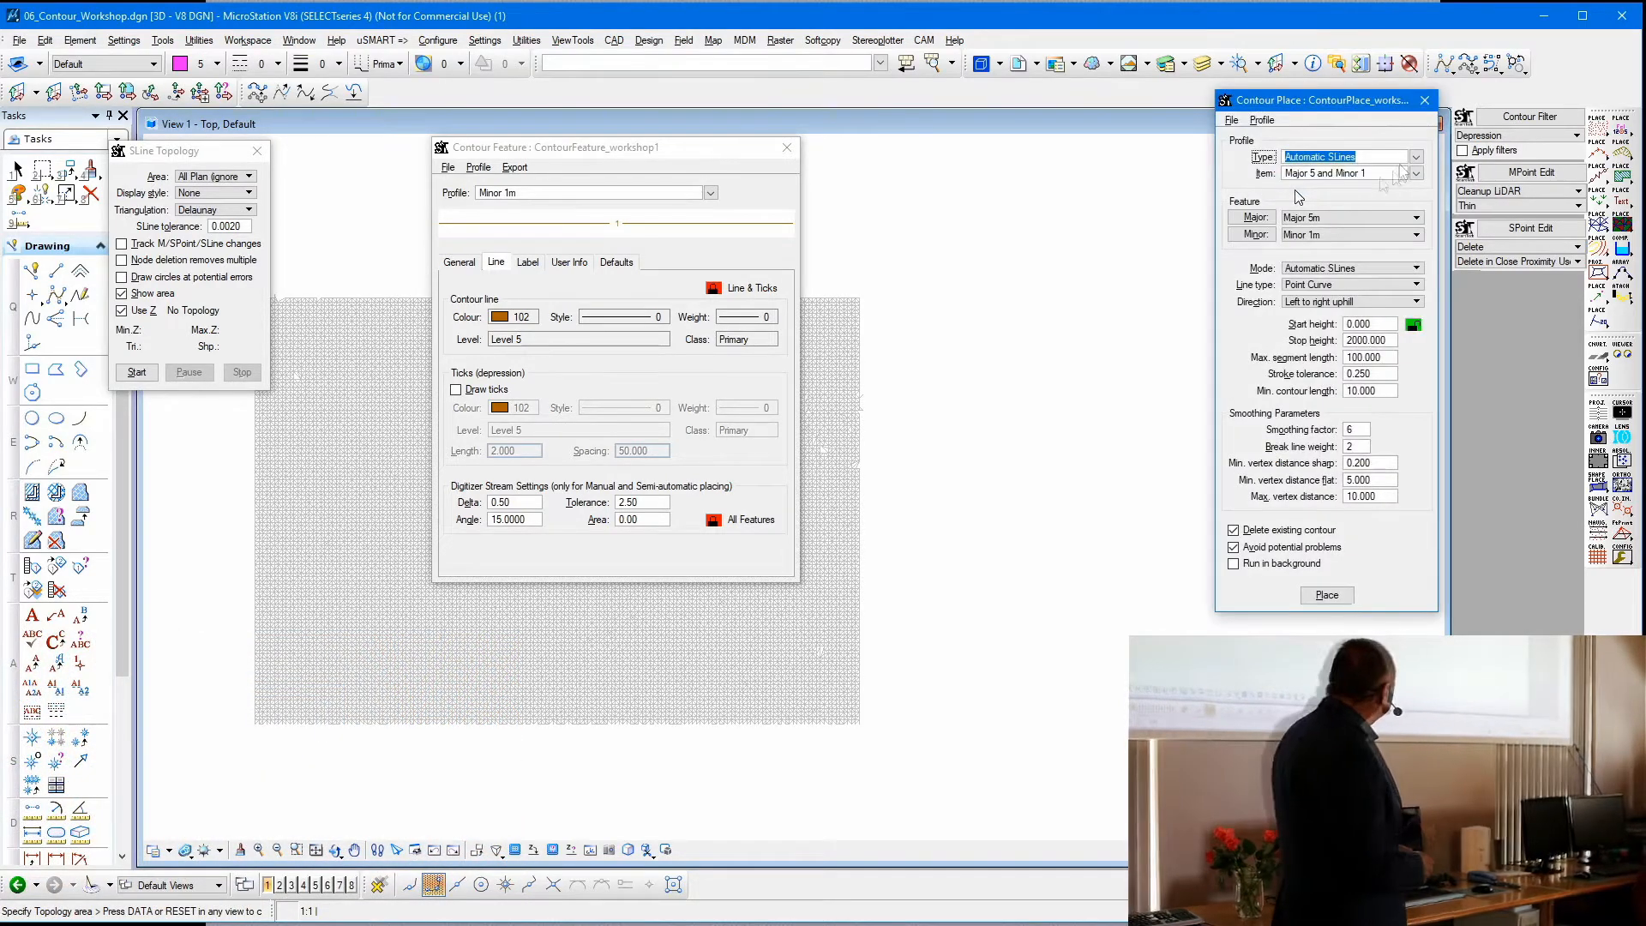
pyautogui.click(1390, 175)
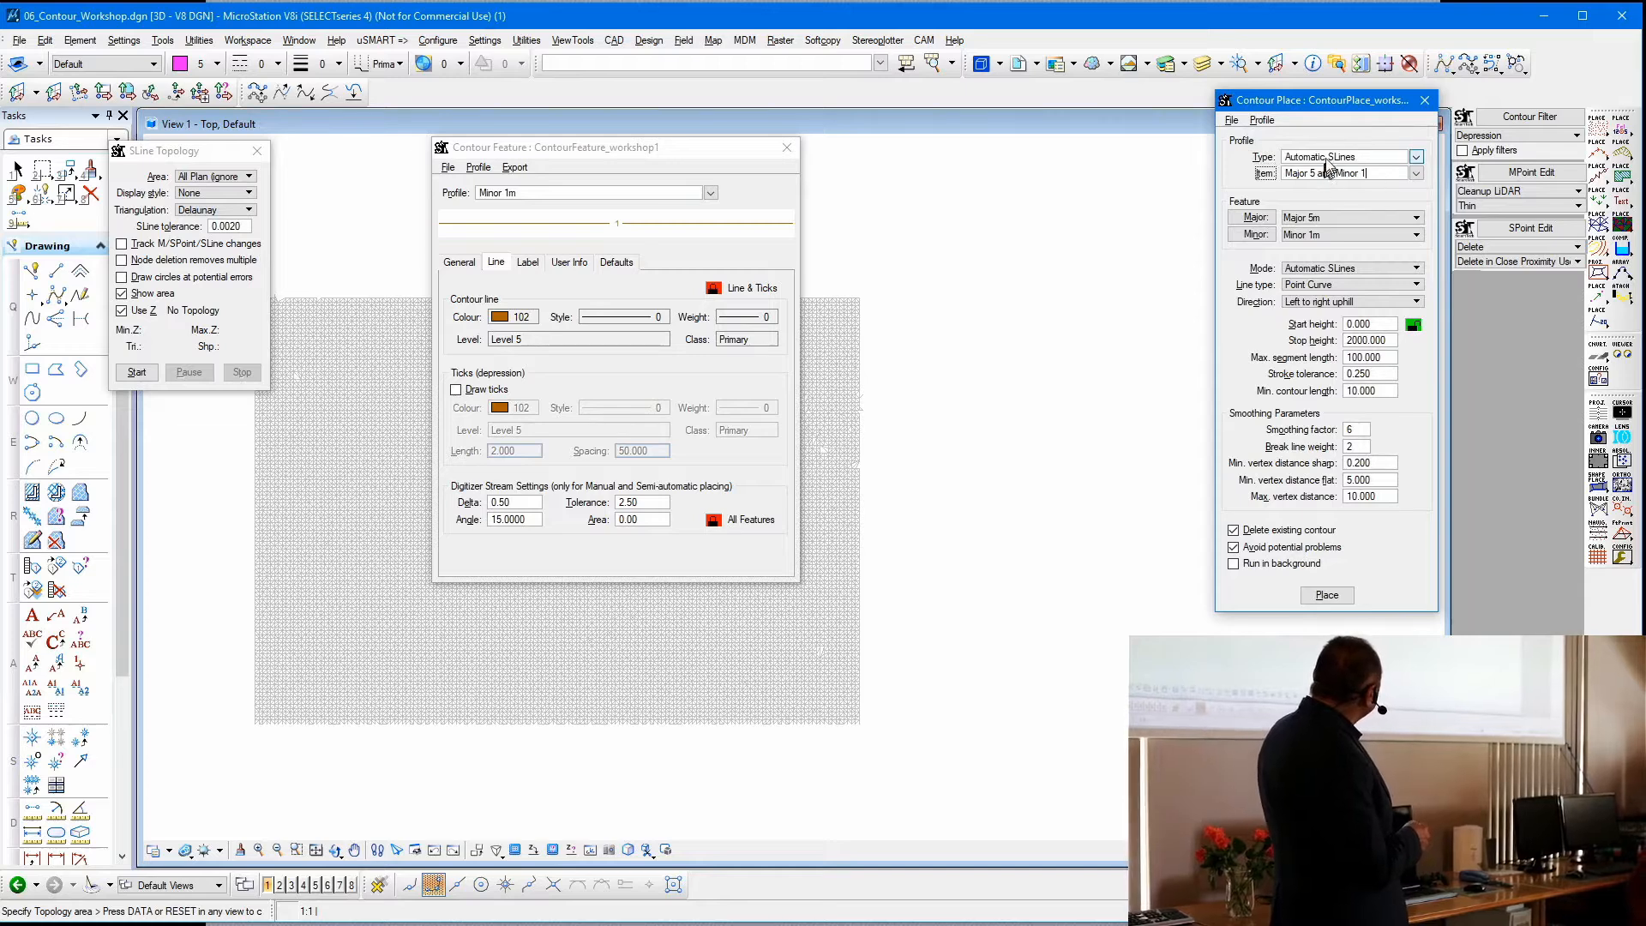
pyautogui.click(1266, 122)
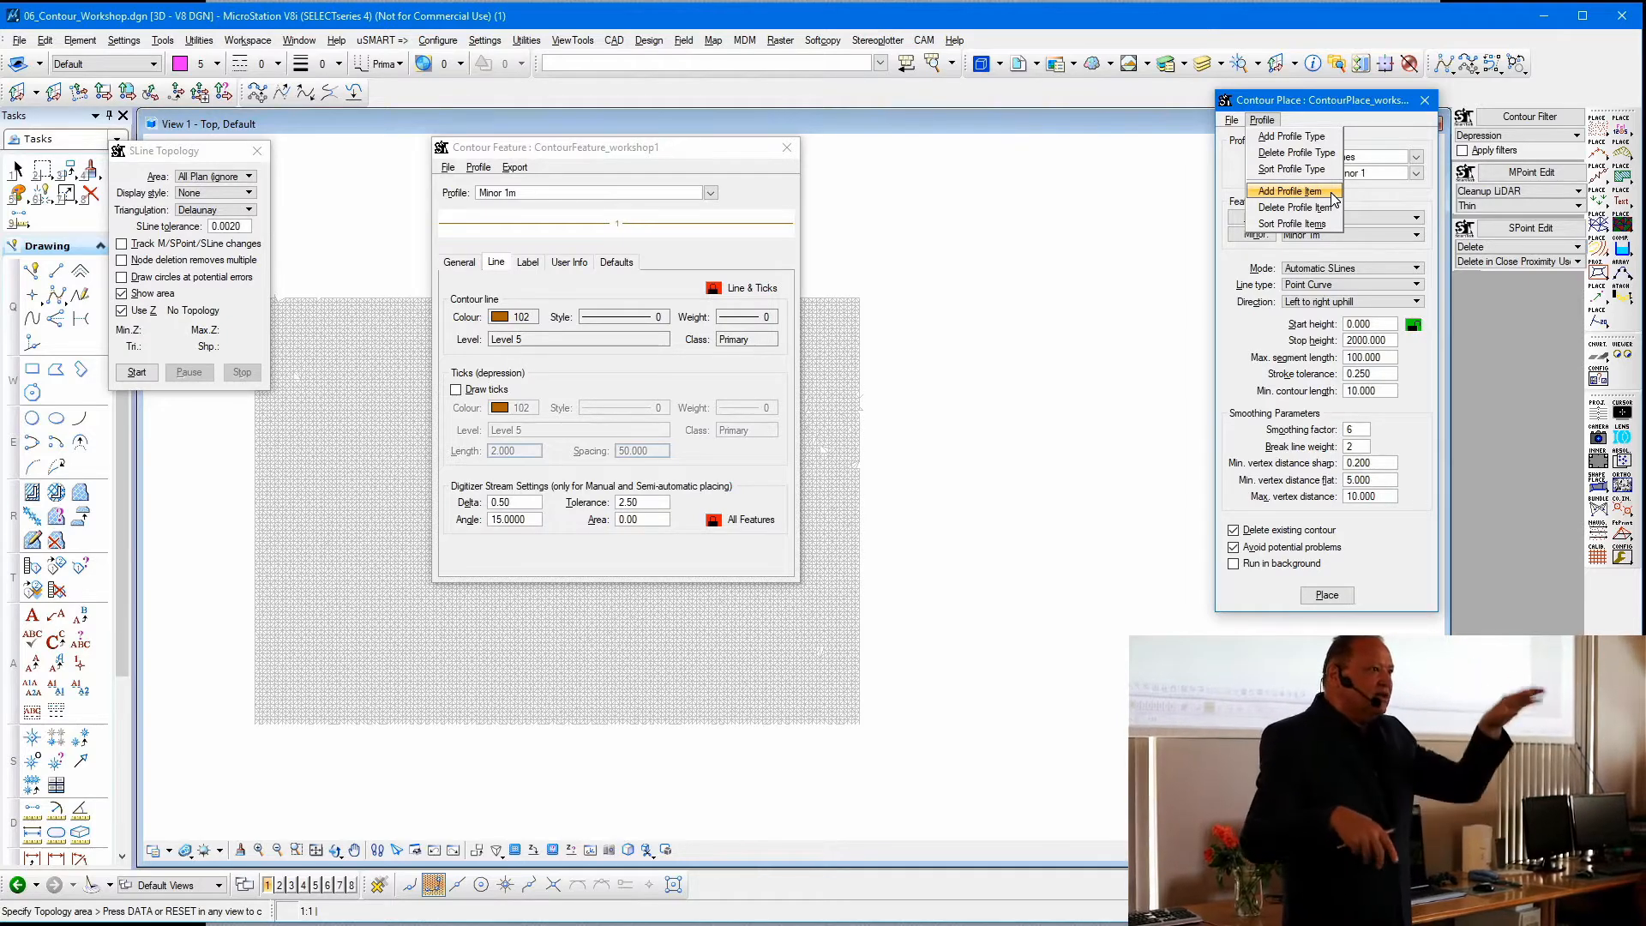
pyautogui.click(1382, 126)
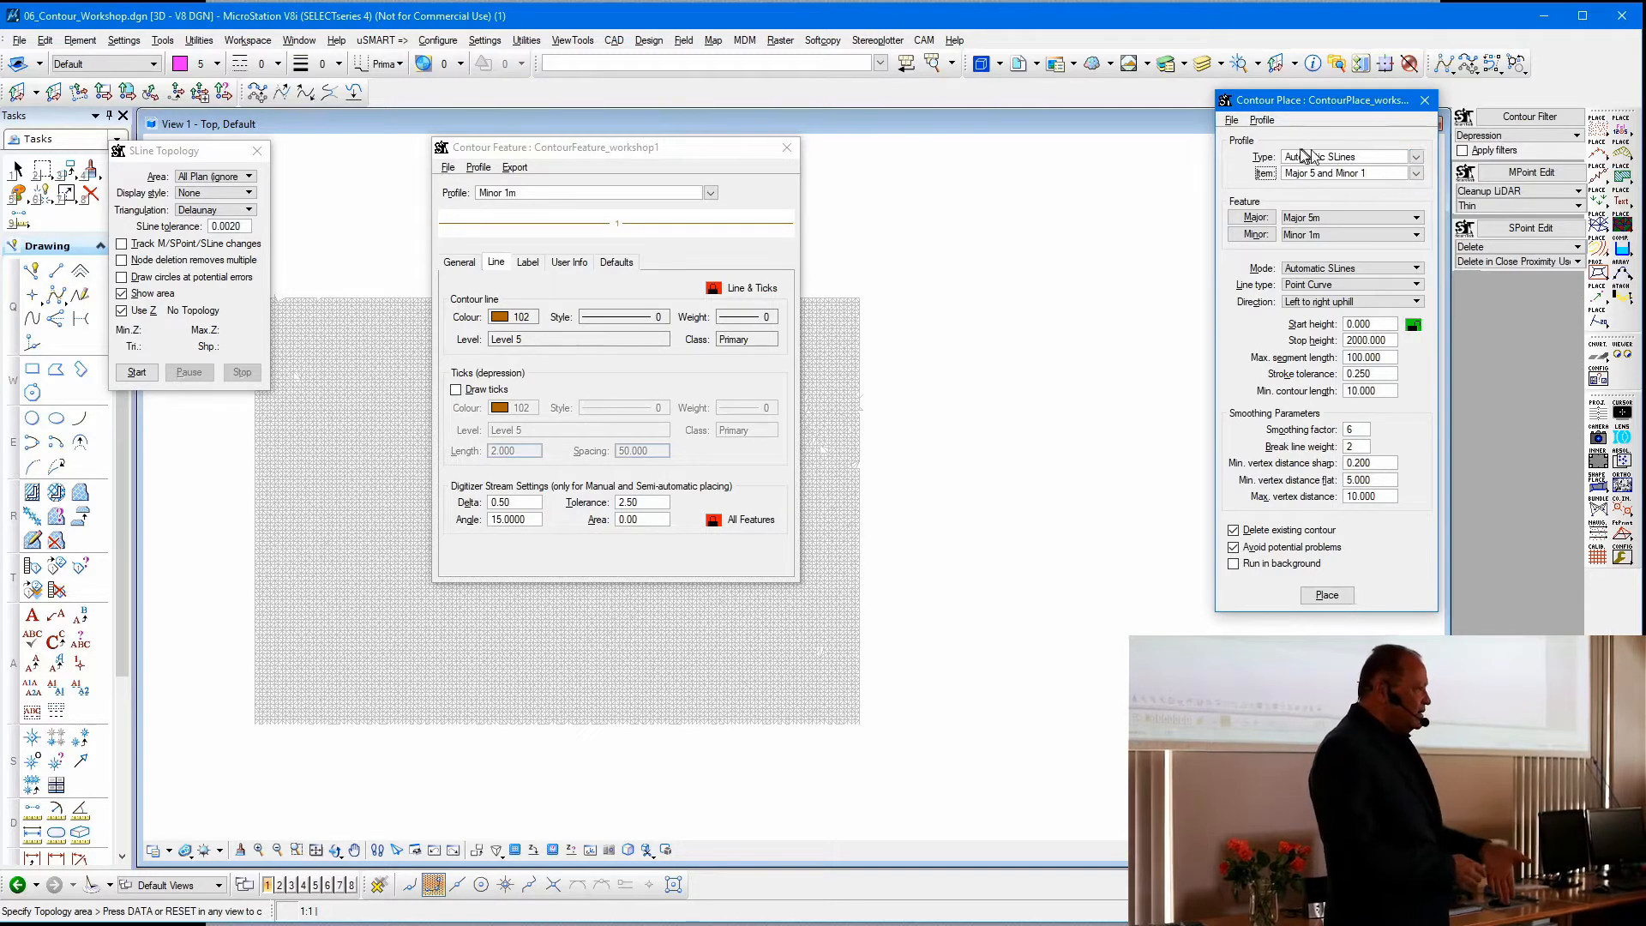
# - Add a profile item named PLG under Automatic SLines with smoothing factor 12, and save the Contour Place profiles
pyautogui.click(1262, 120)
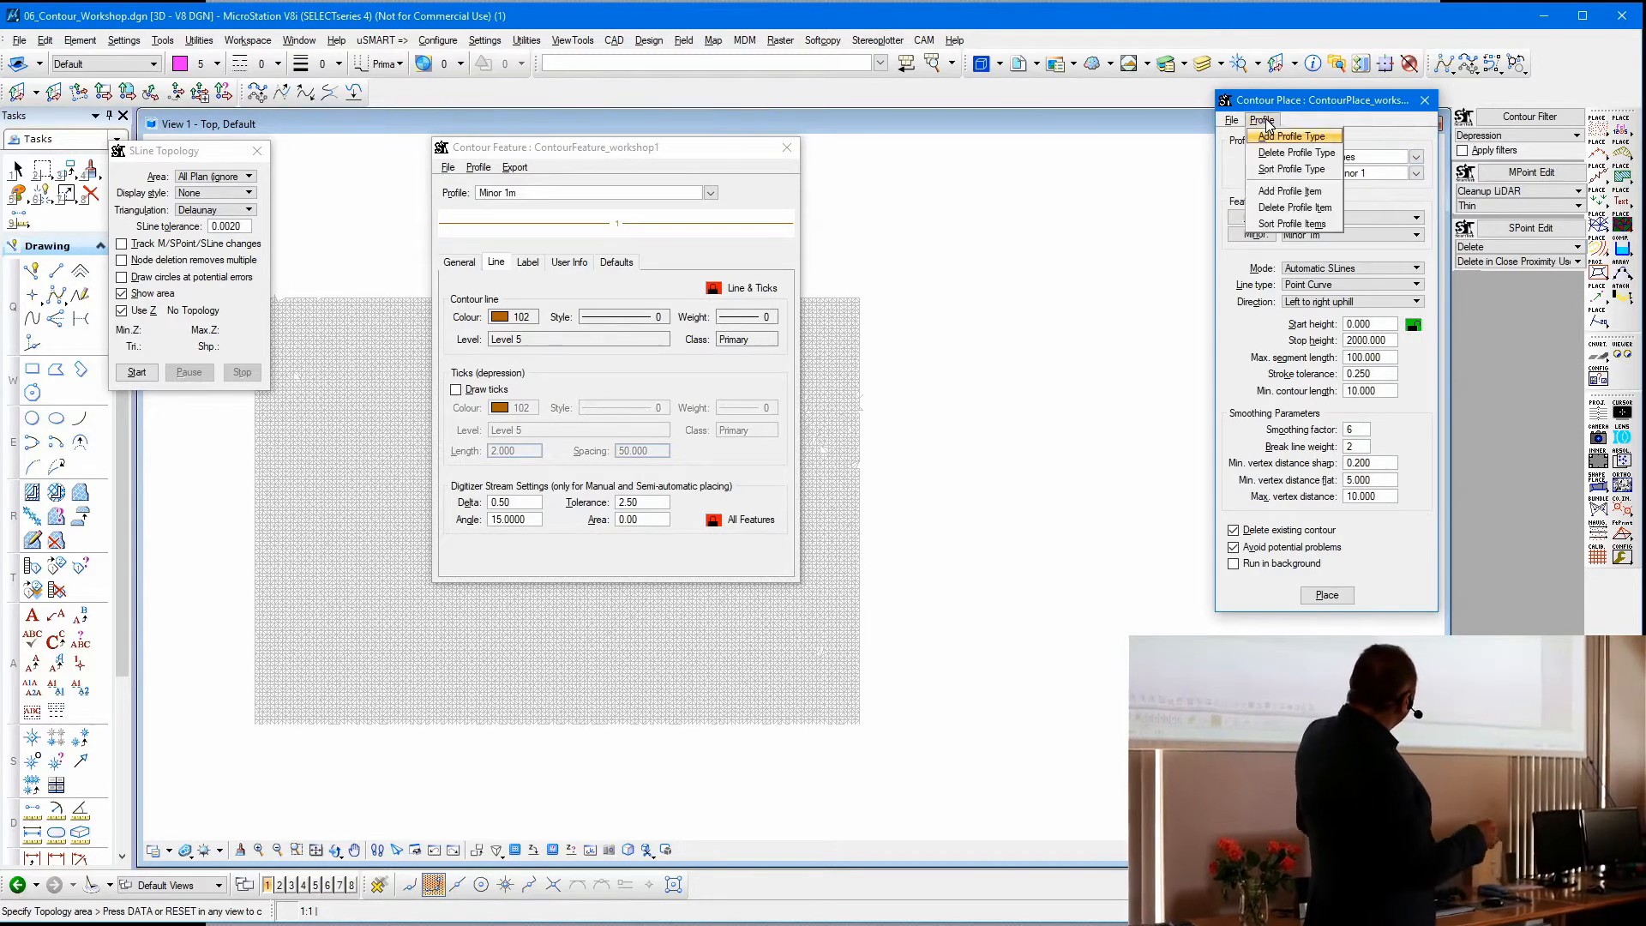
pyautogui.click(1303, 192)
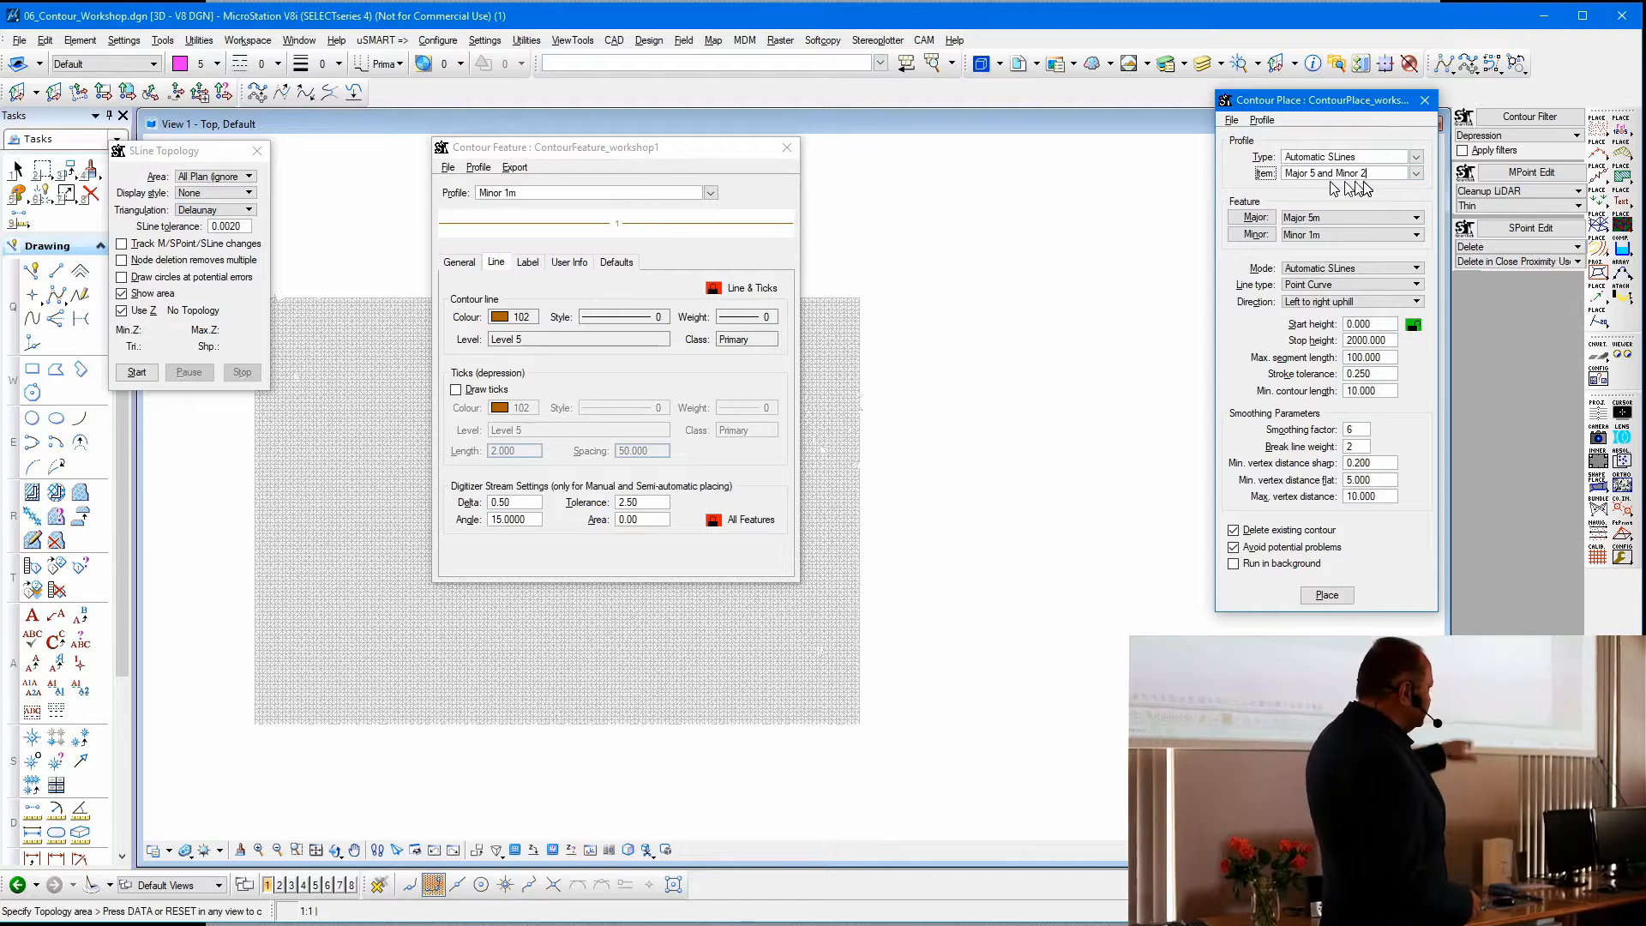
pyautogui.click(1360, 431)
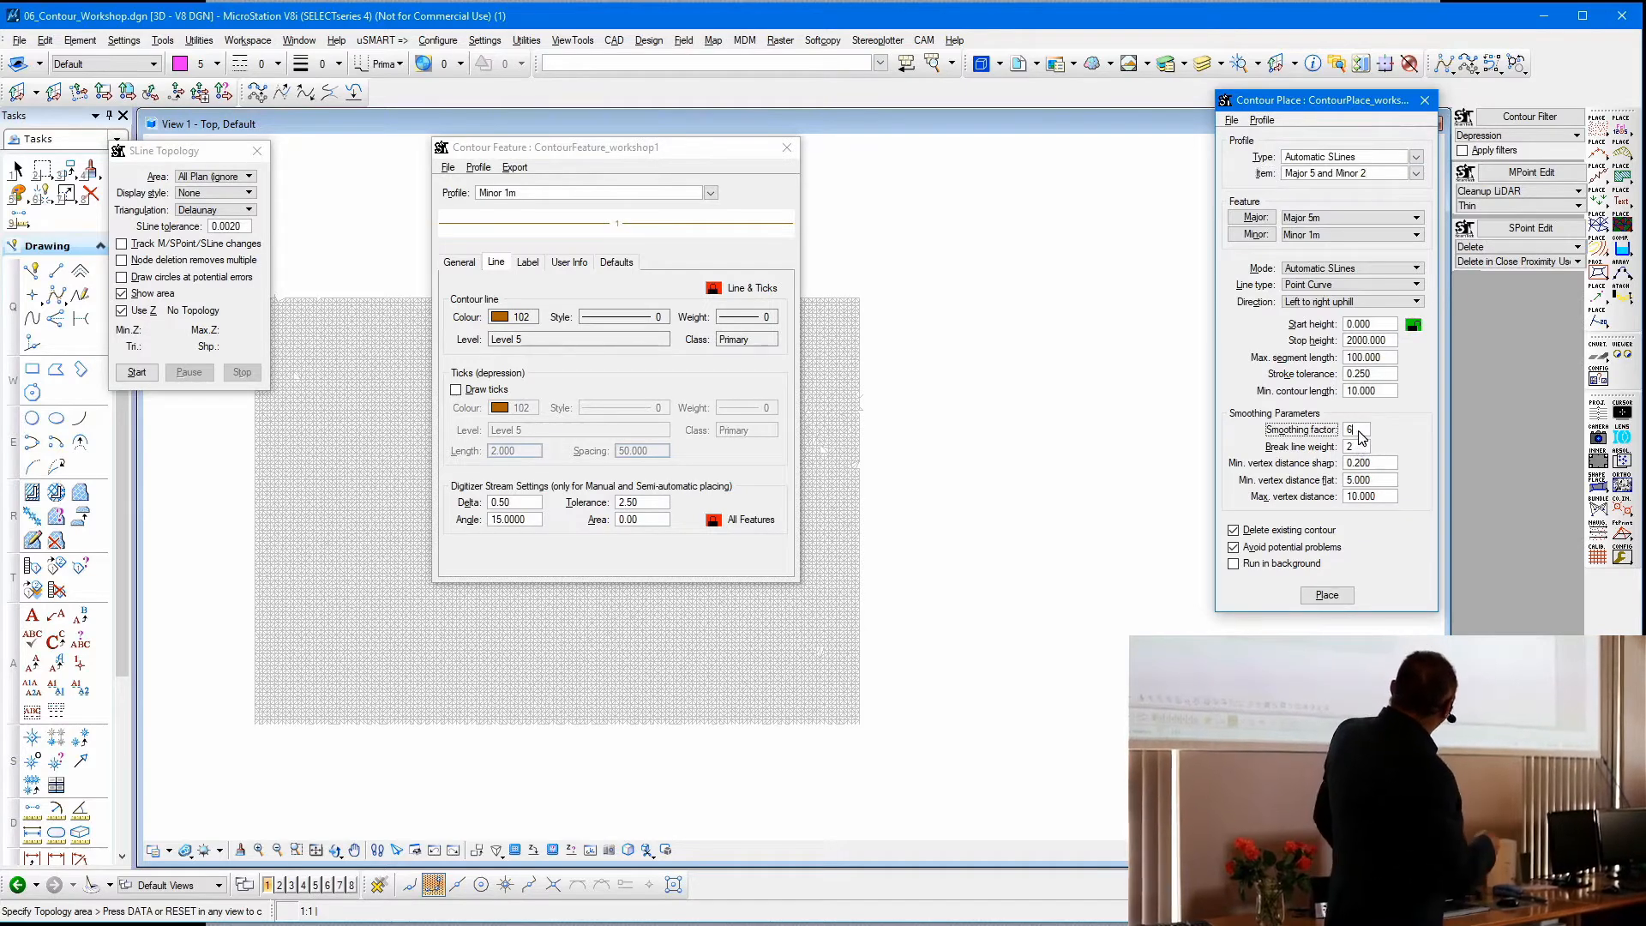
pyautogui.write('12')
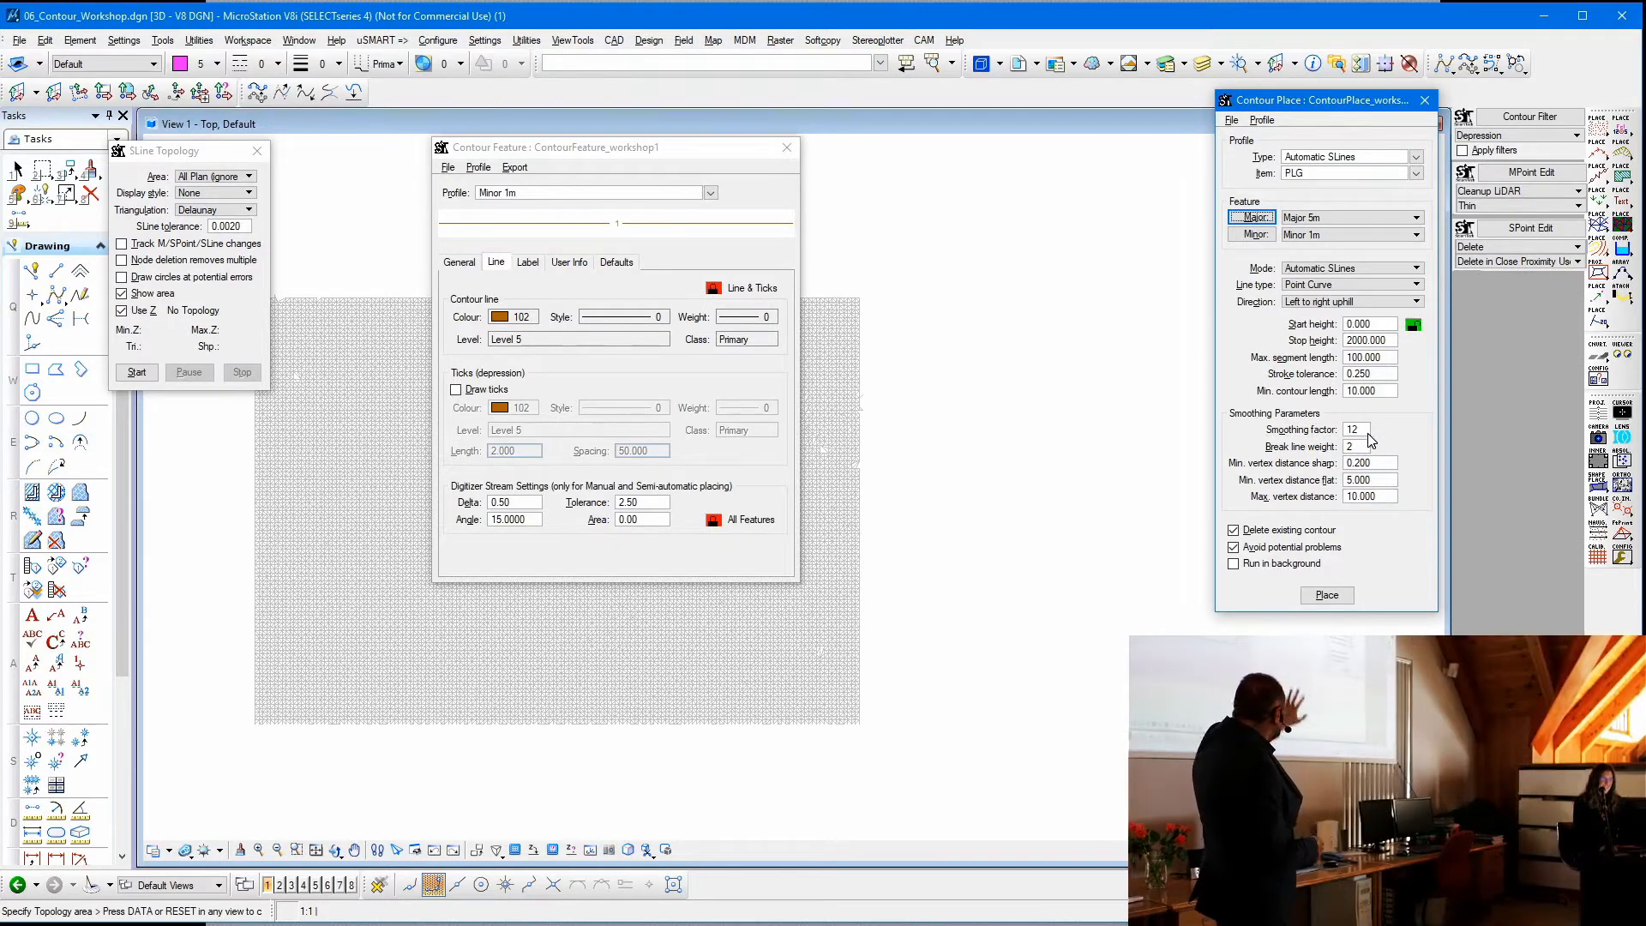
pyautogui.click(1231, 120)
pyautogui.click(1239, 155)
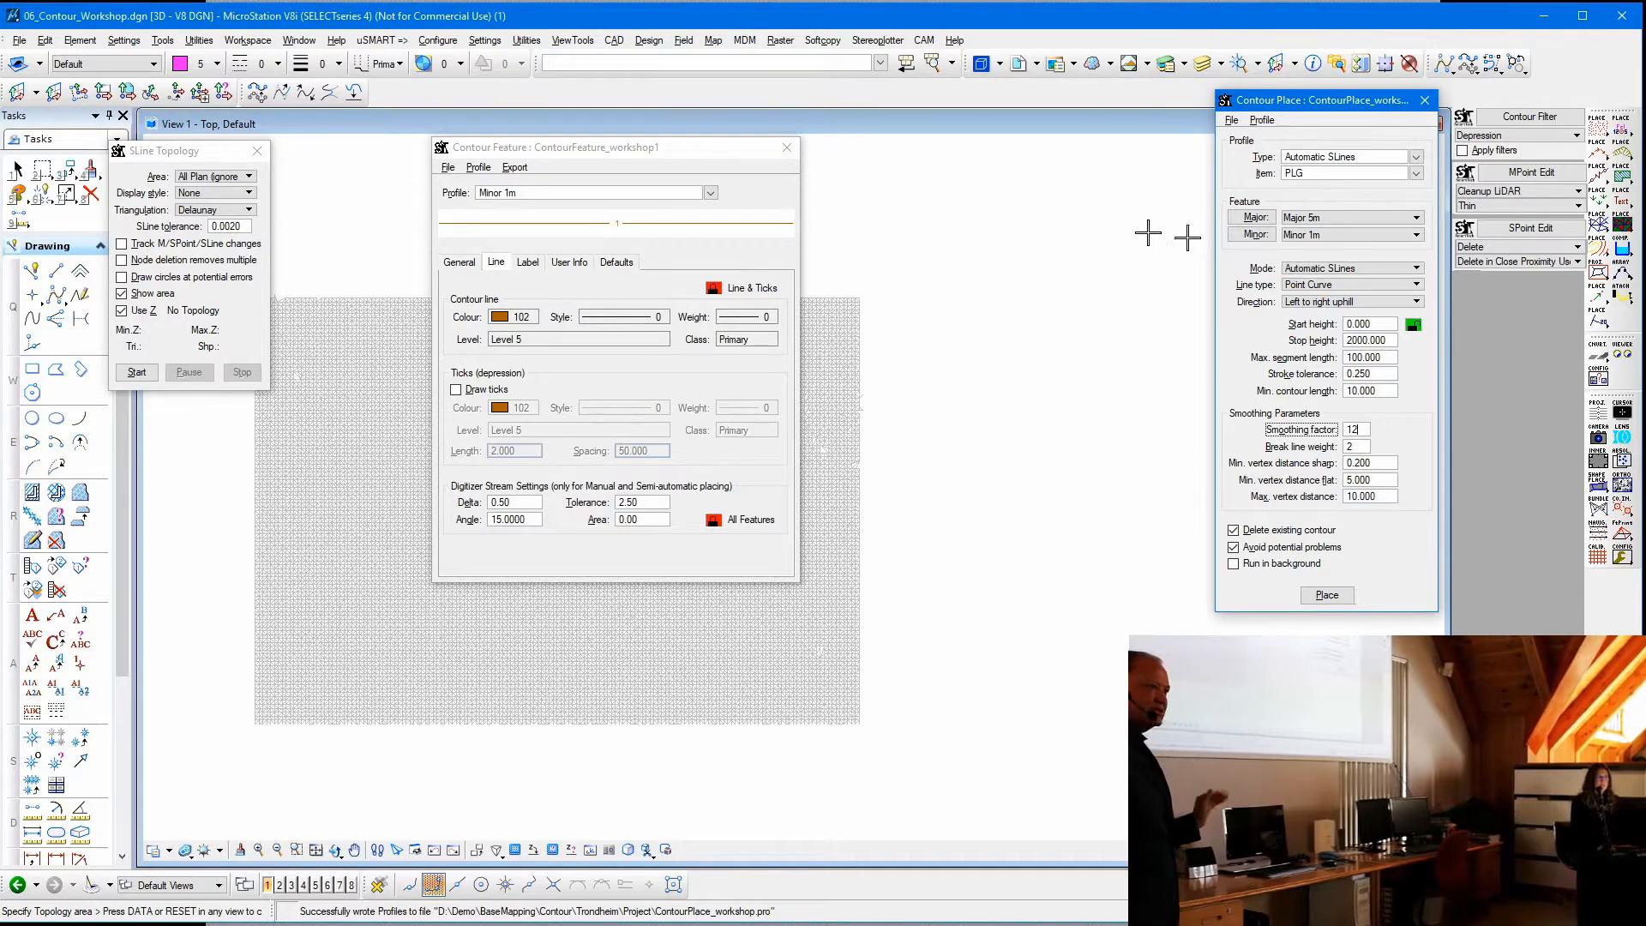
# - Switch between the PLG and Major 5 and Minor 1 profile items to compare their settings, finishing on Major 5 and Minor 1
pyautogui.click(1417, 174)
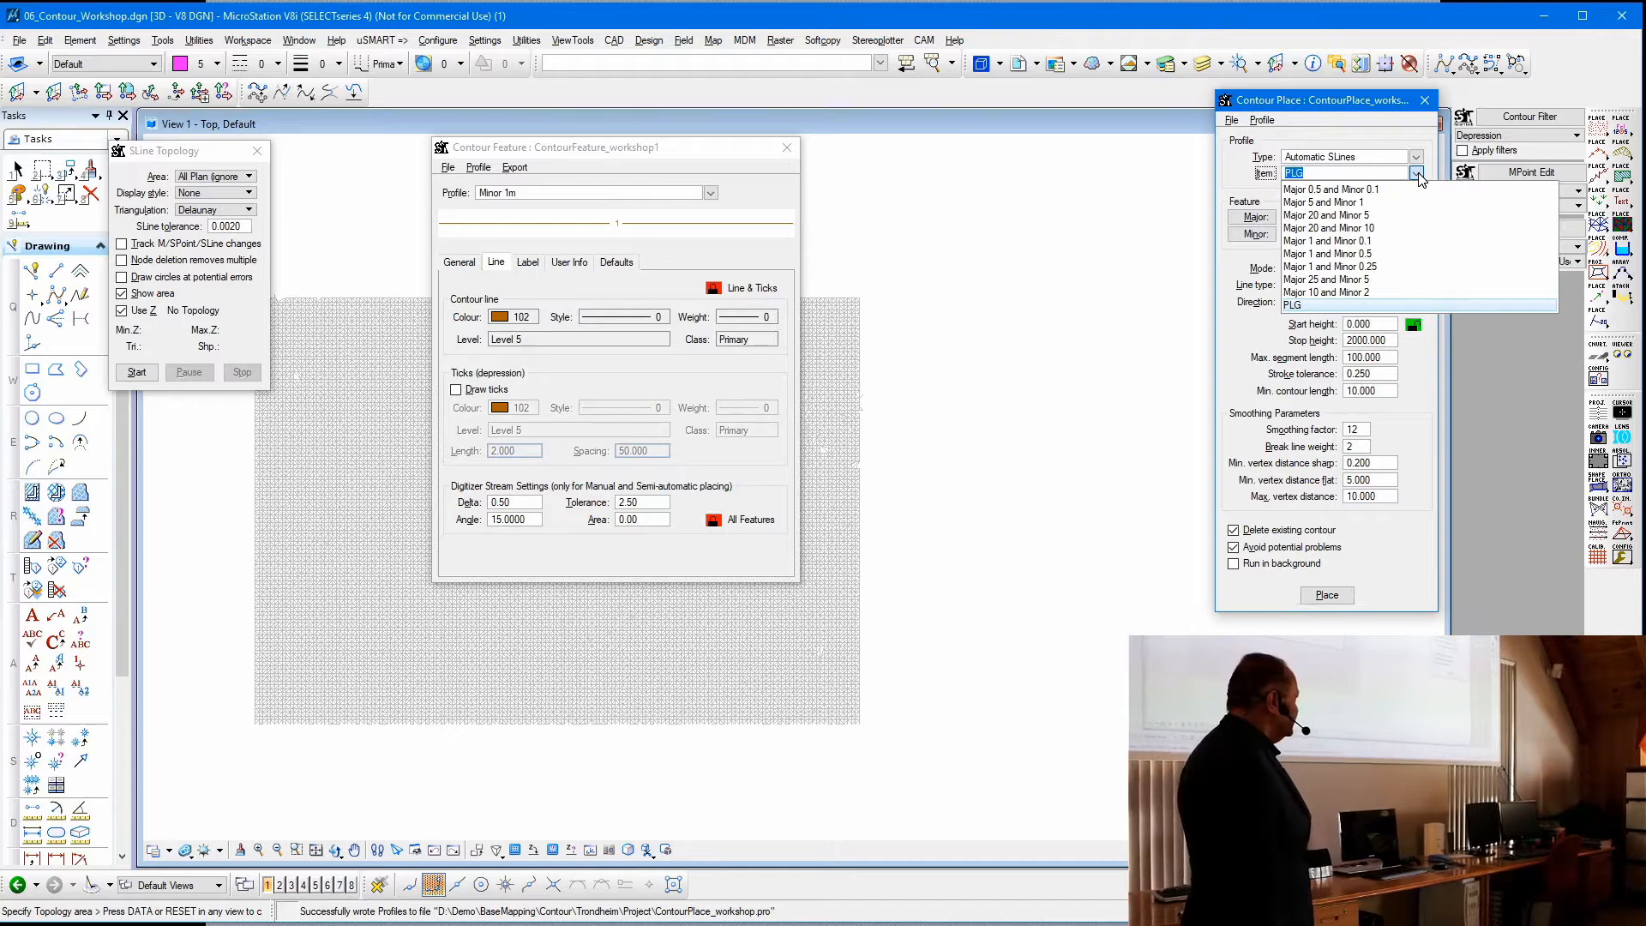
pyautogui.click(1417, 174)
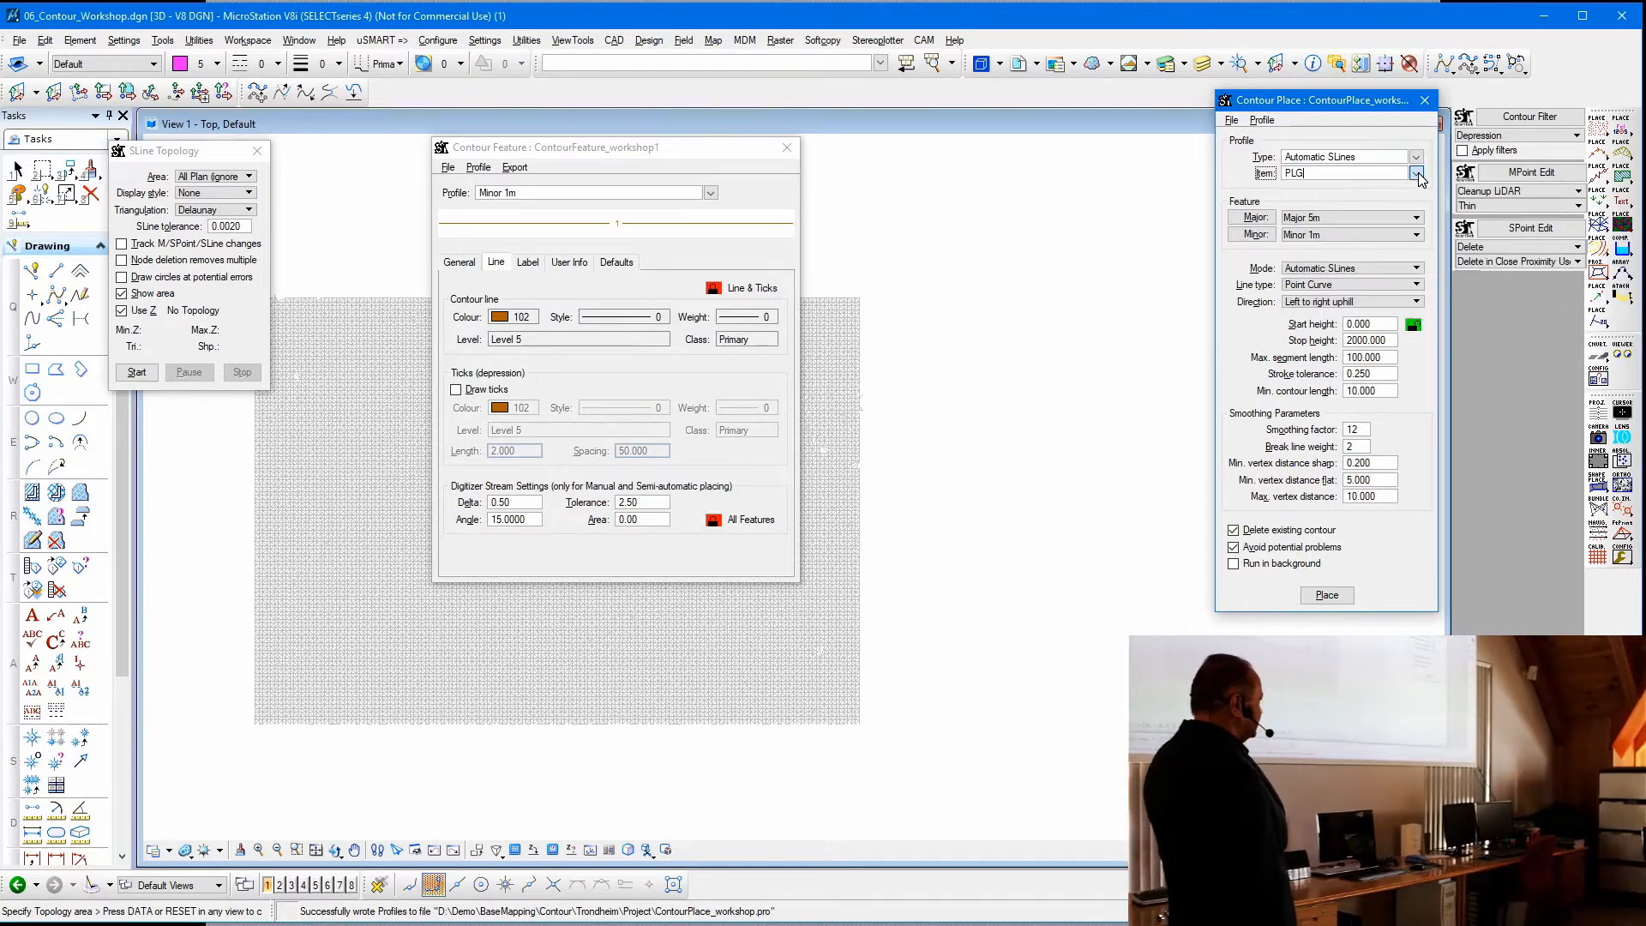
pyautogui.click(769, 66)
pyautogui.press('Return')
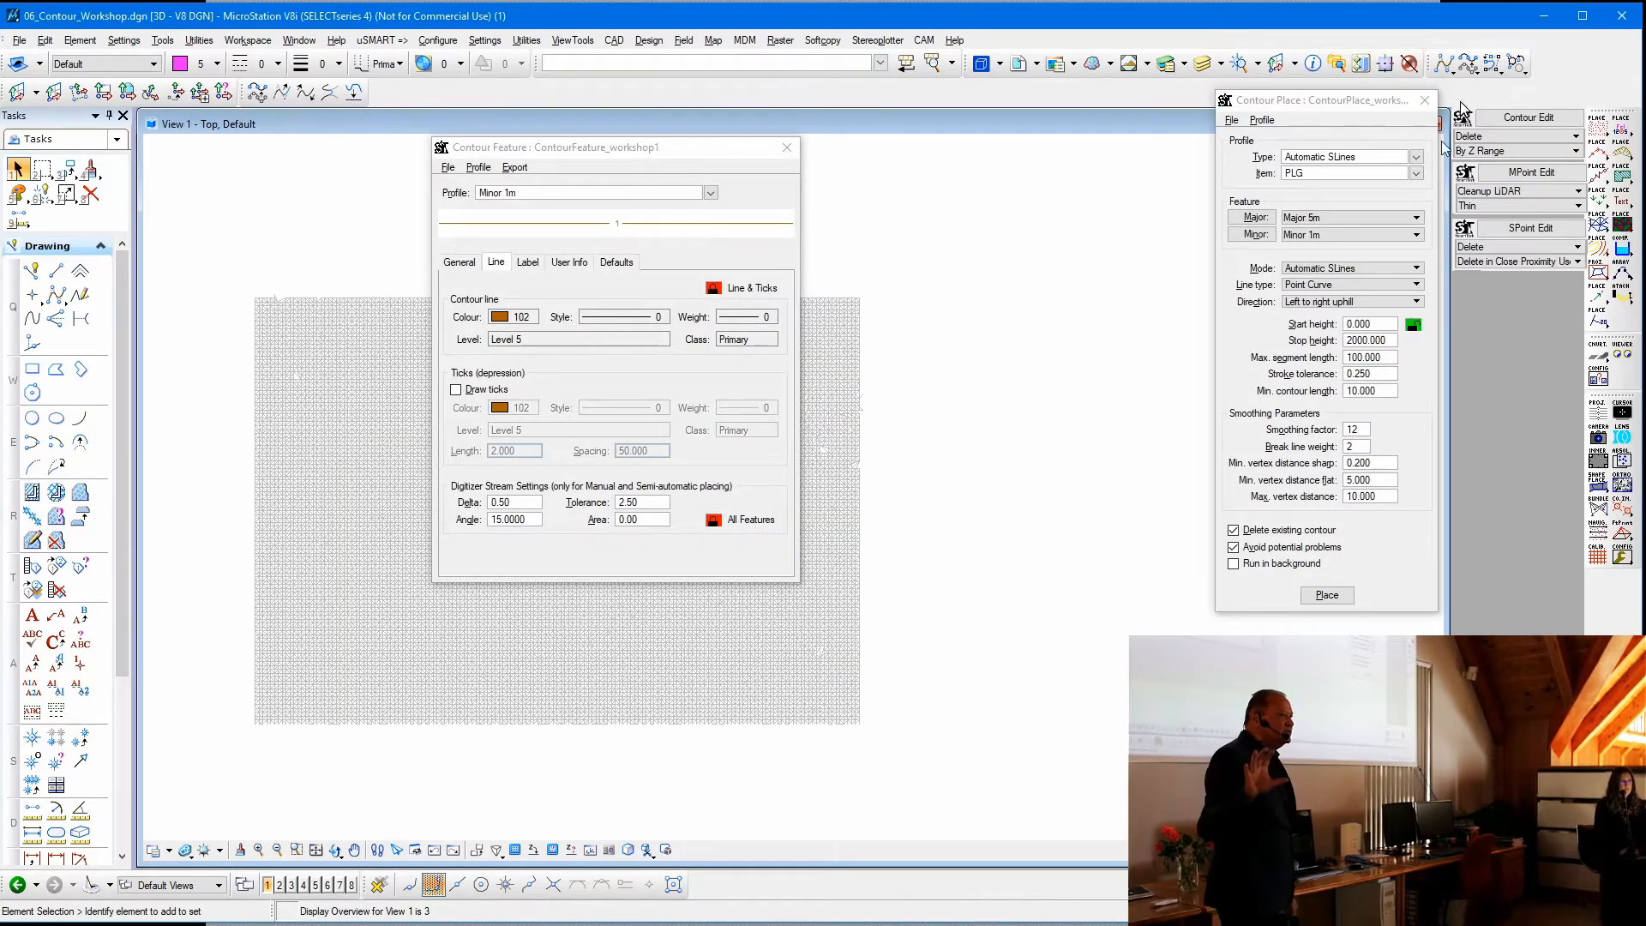
pyautogui.click(1417, 175)
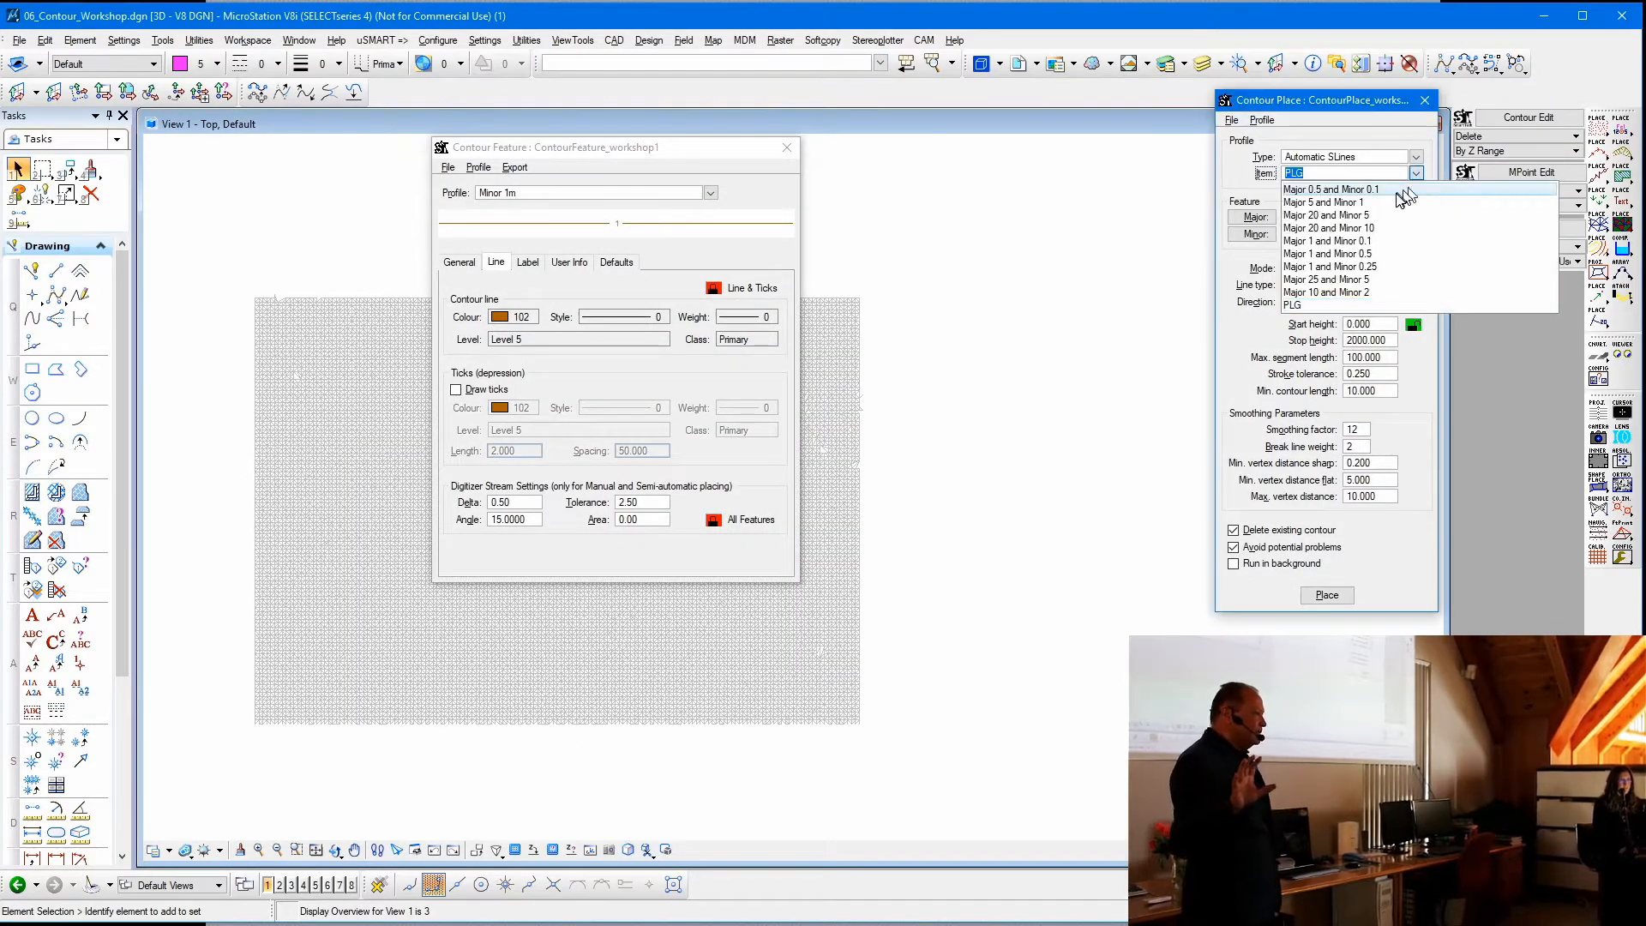
pyautogui.click(1396, 204)
pyautogui.click(1417, 173)
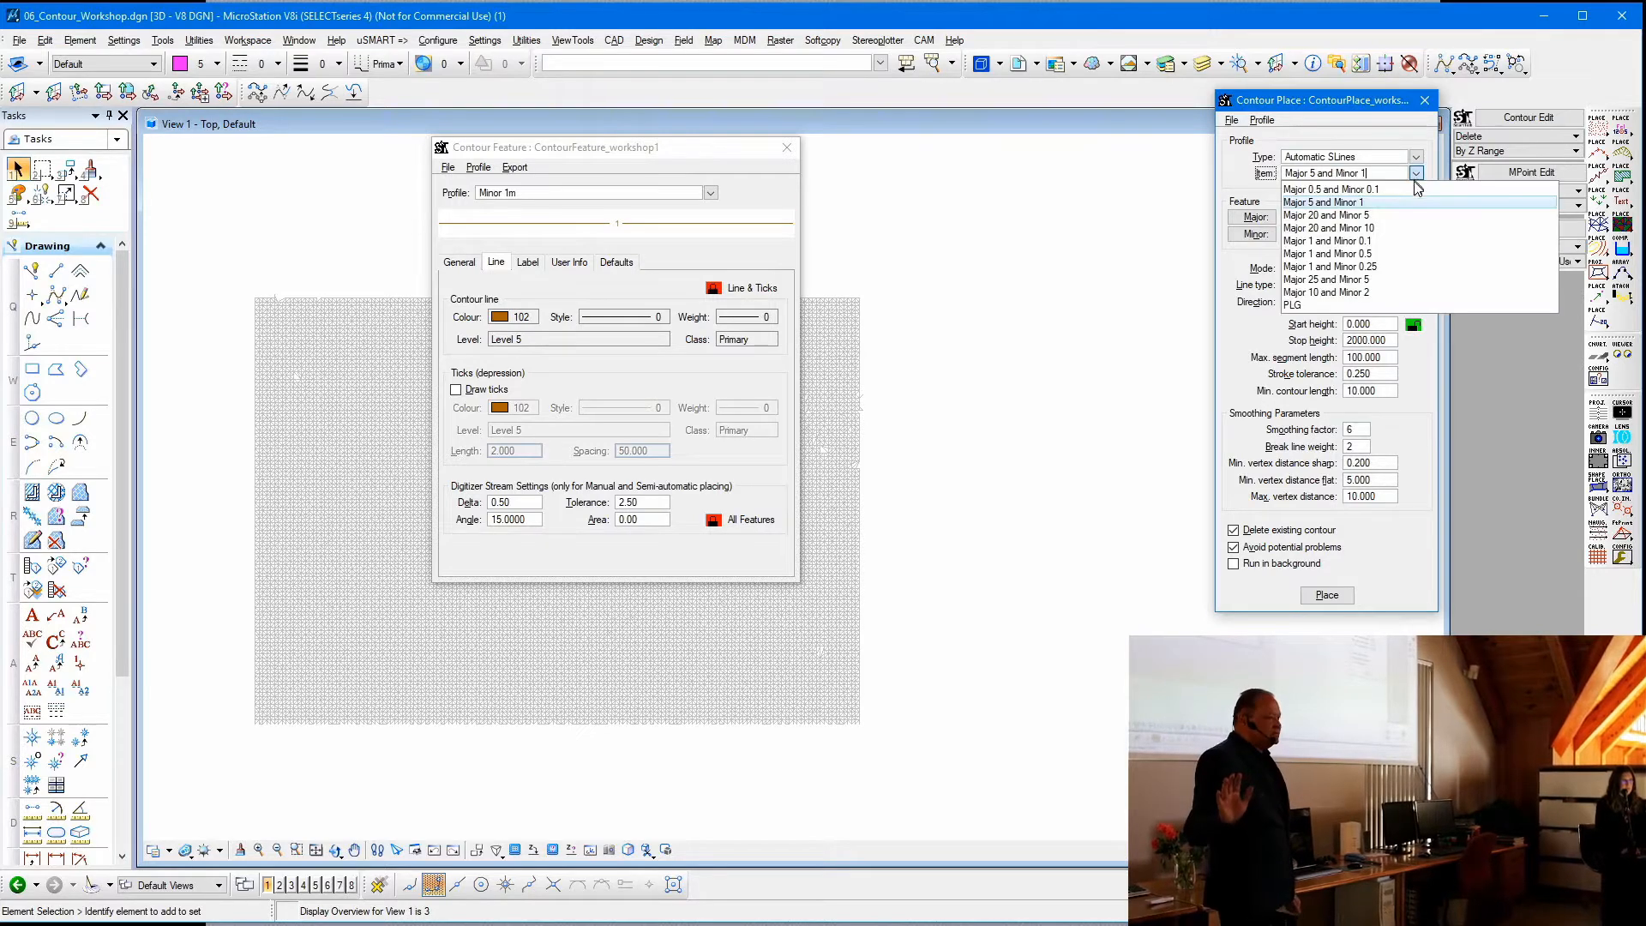
pyautogui.click(1348, 304)
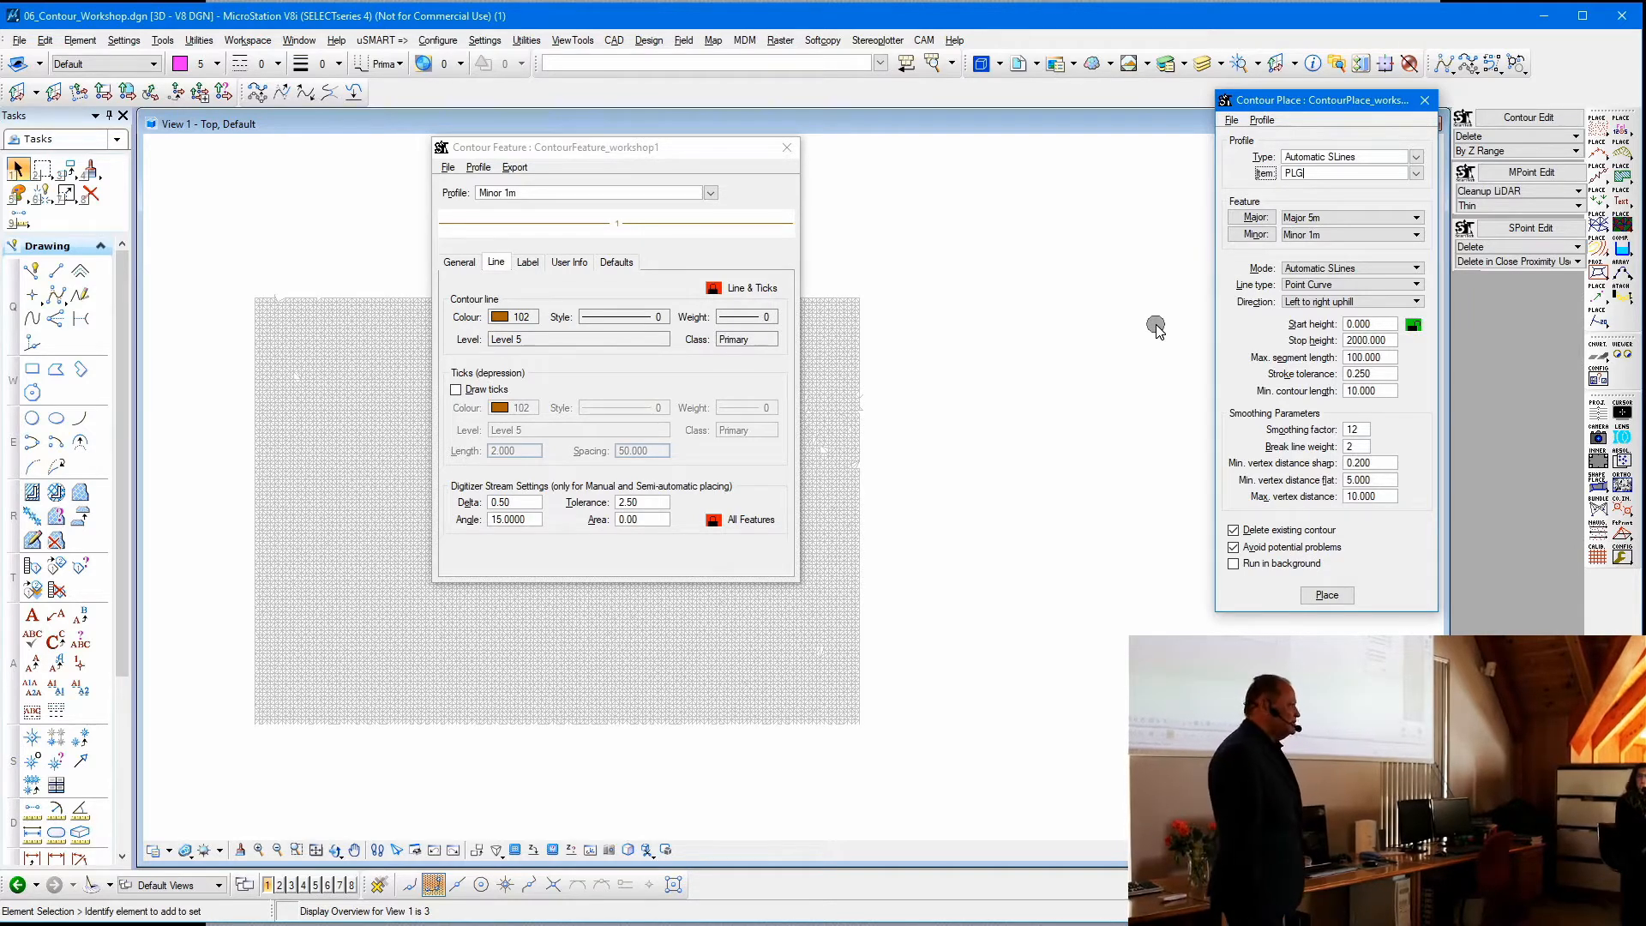
pyautogui.click(1417, 174)
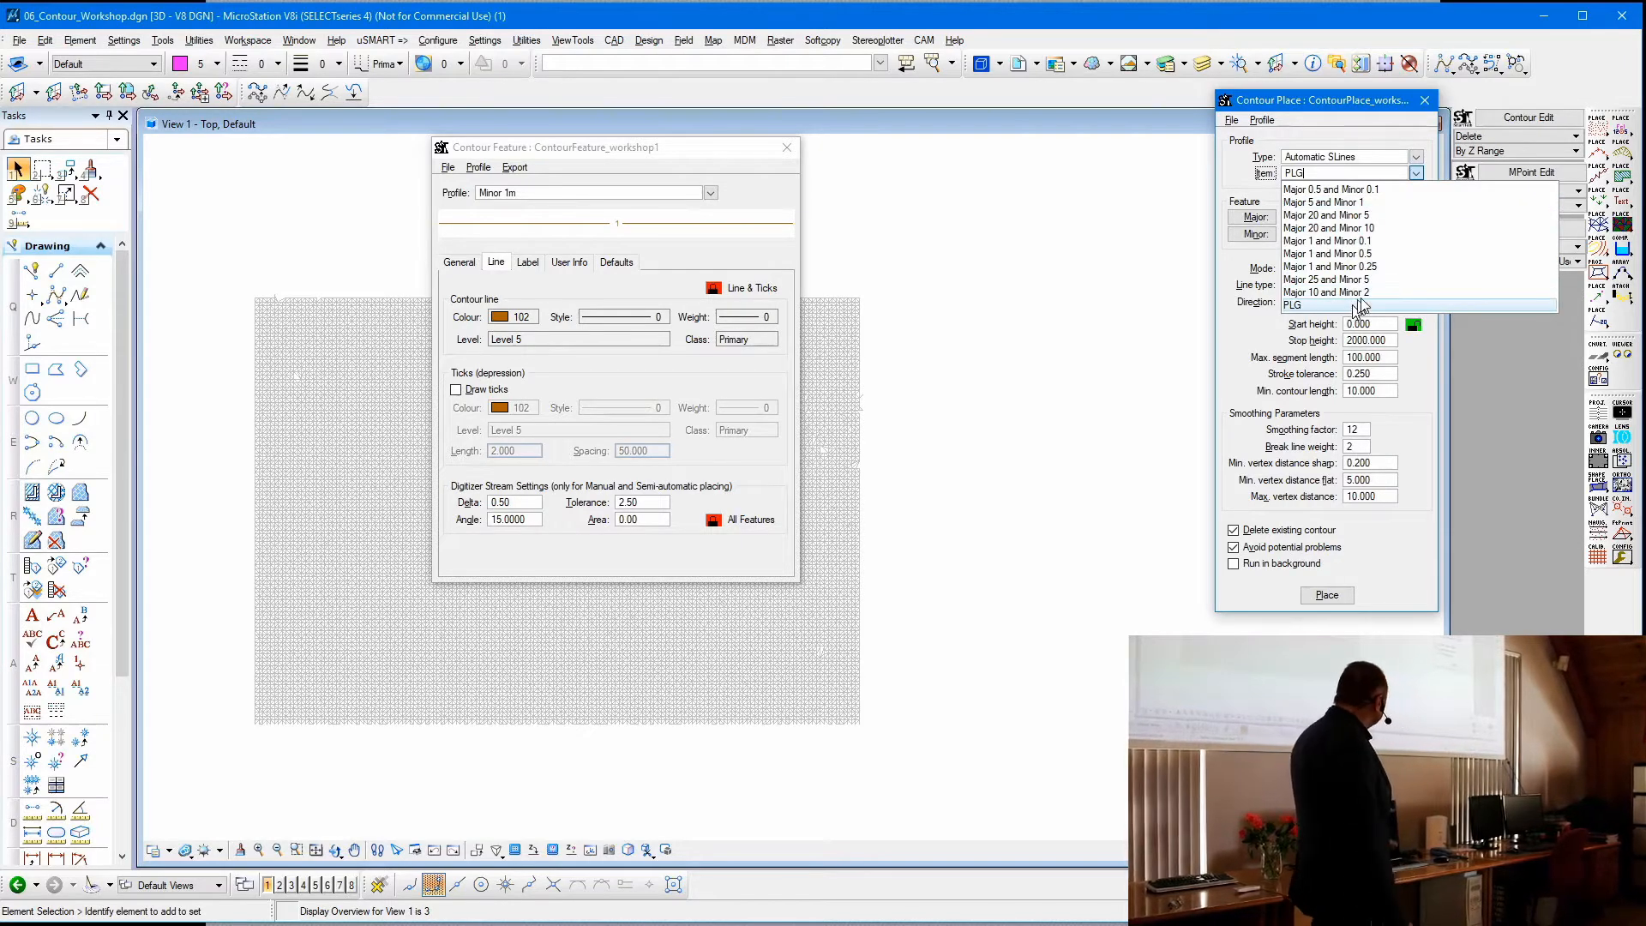
pyautogui.click(1408, 206)
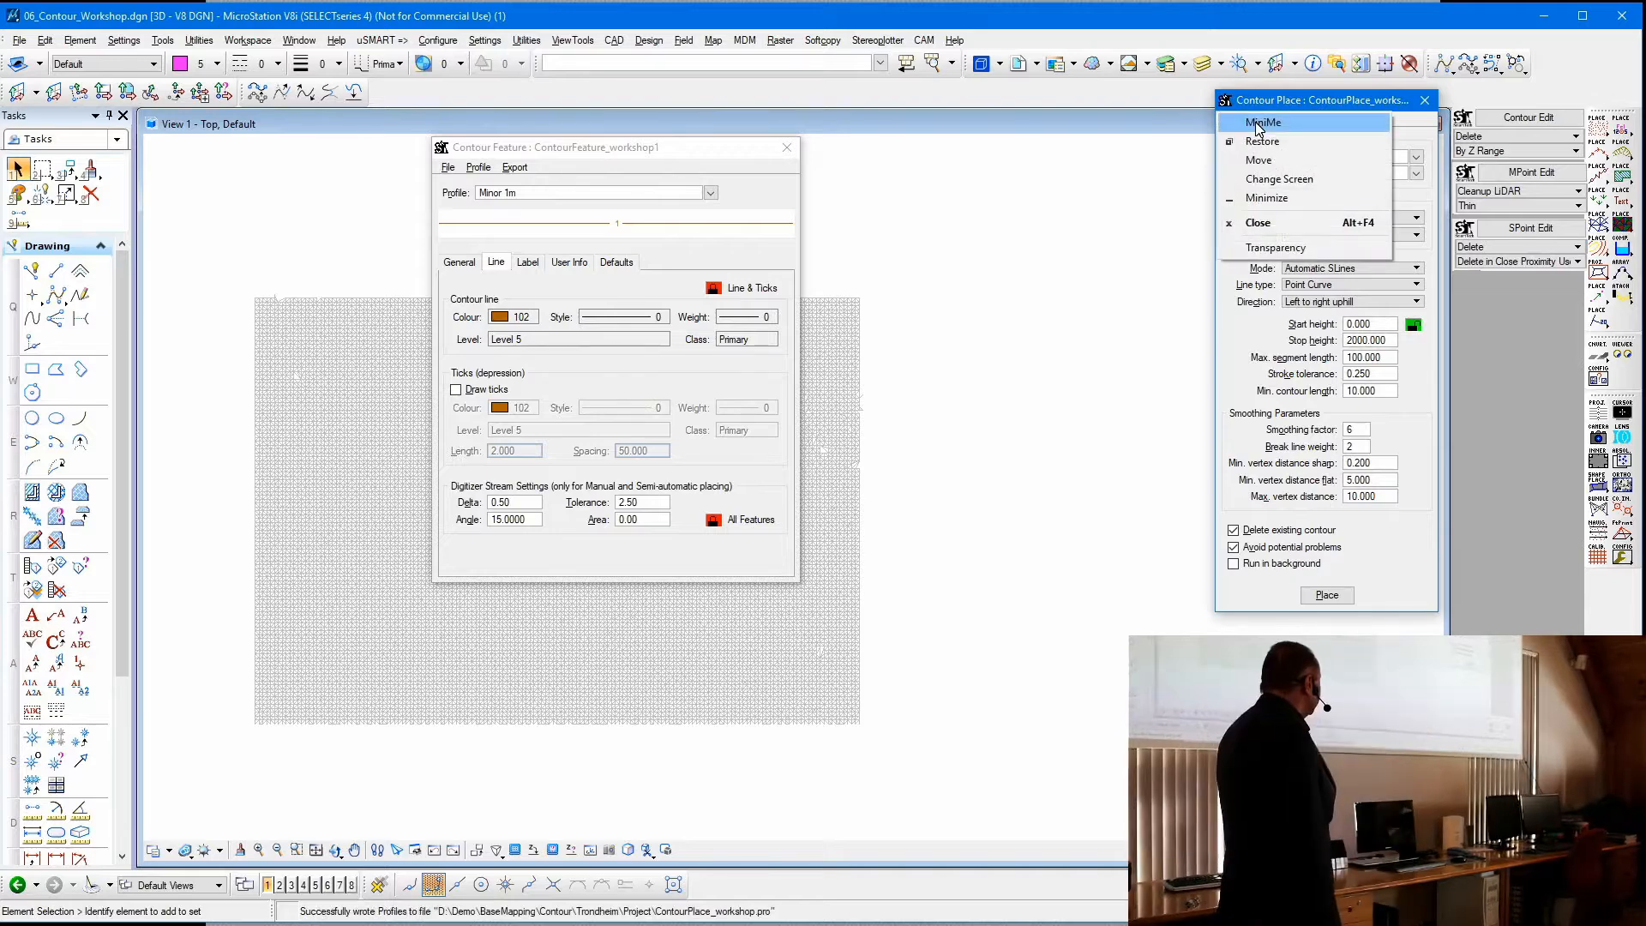
# - Collapse Contour Place with MiniMe and move the compact dialog back into the docked tool column above MPoint Edit
pyautogui.click(1255, 121)
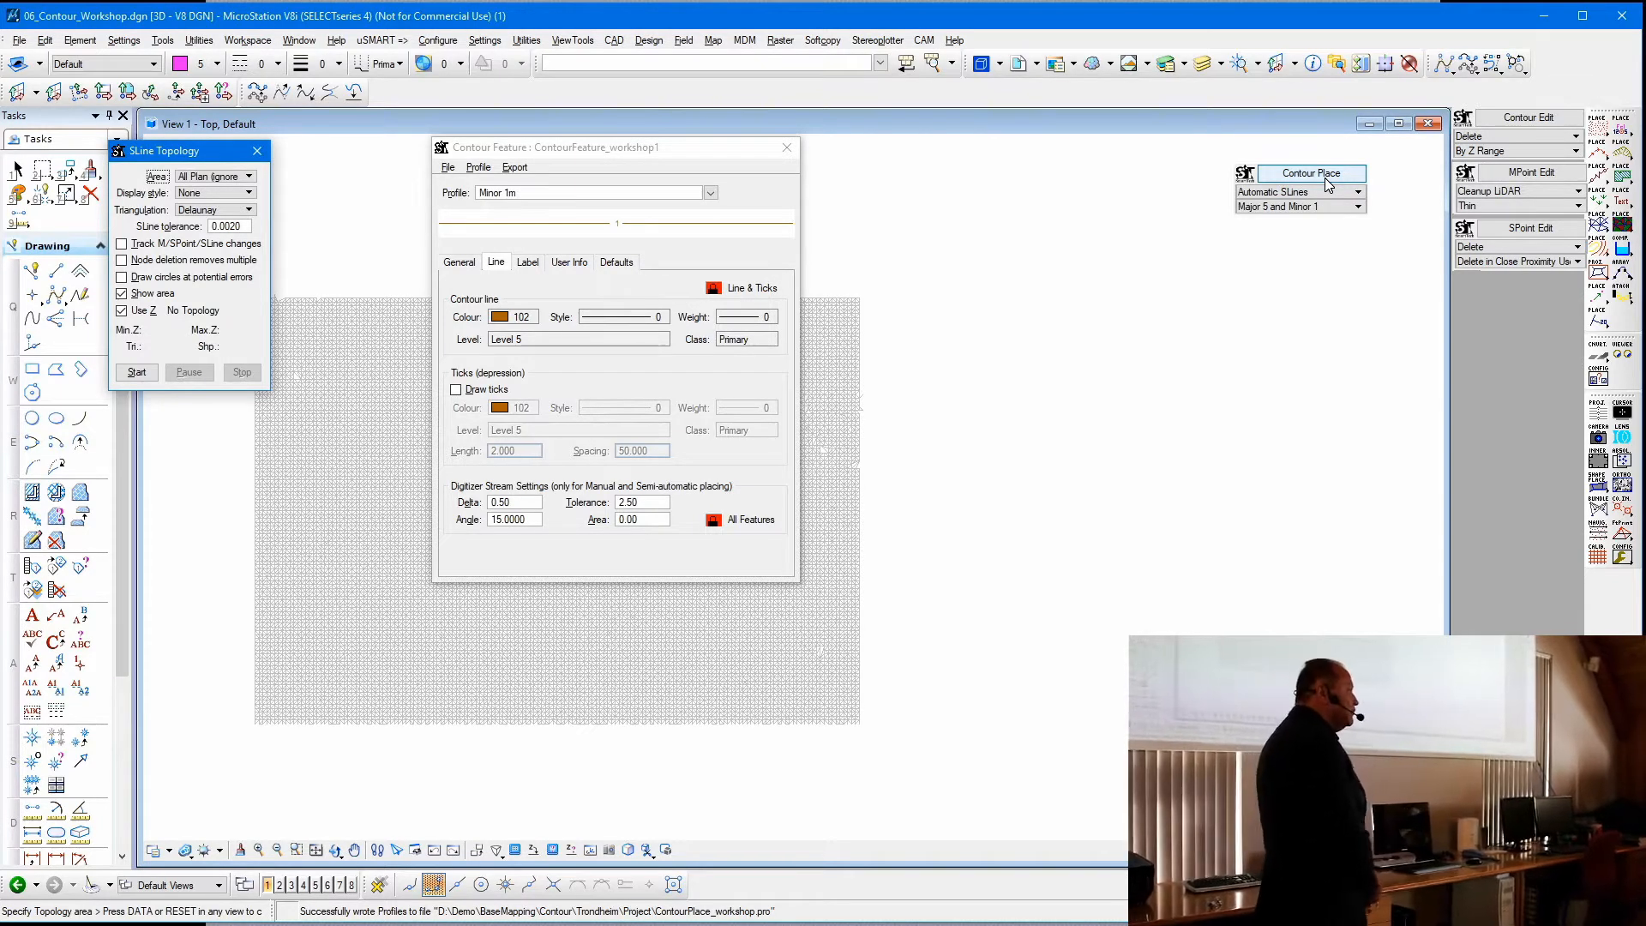
pyautogui.rightClick(1252, 176)
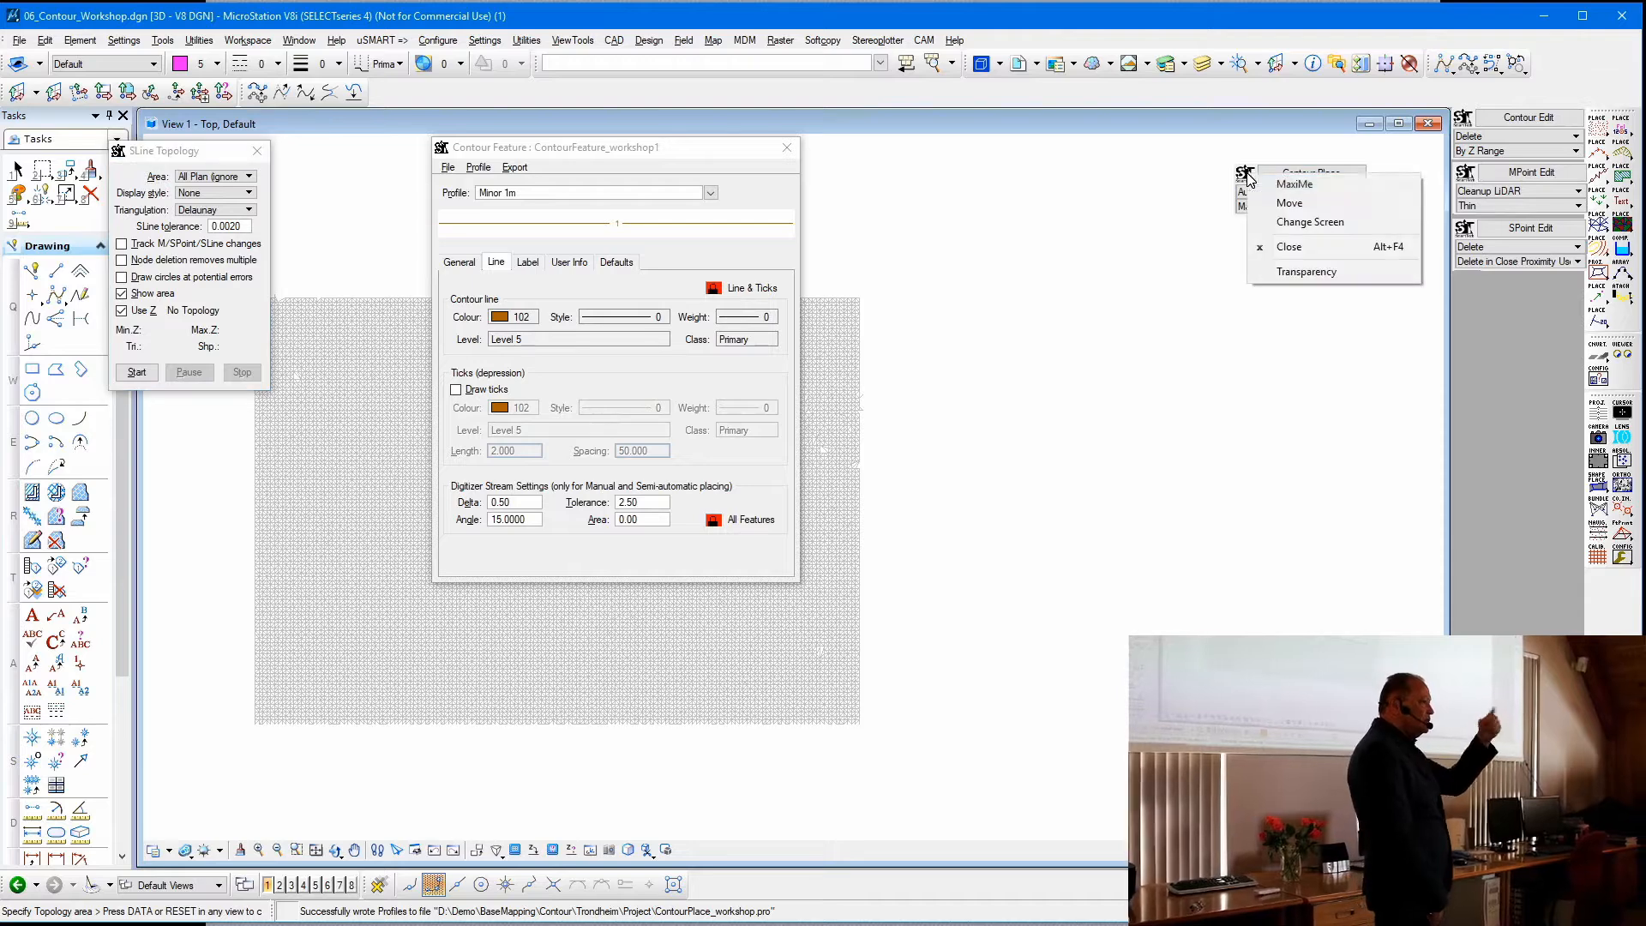
pyautogui.click(1283, 203)
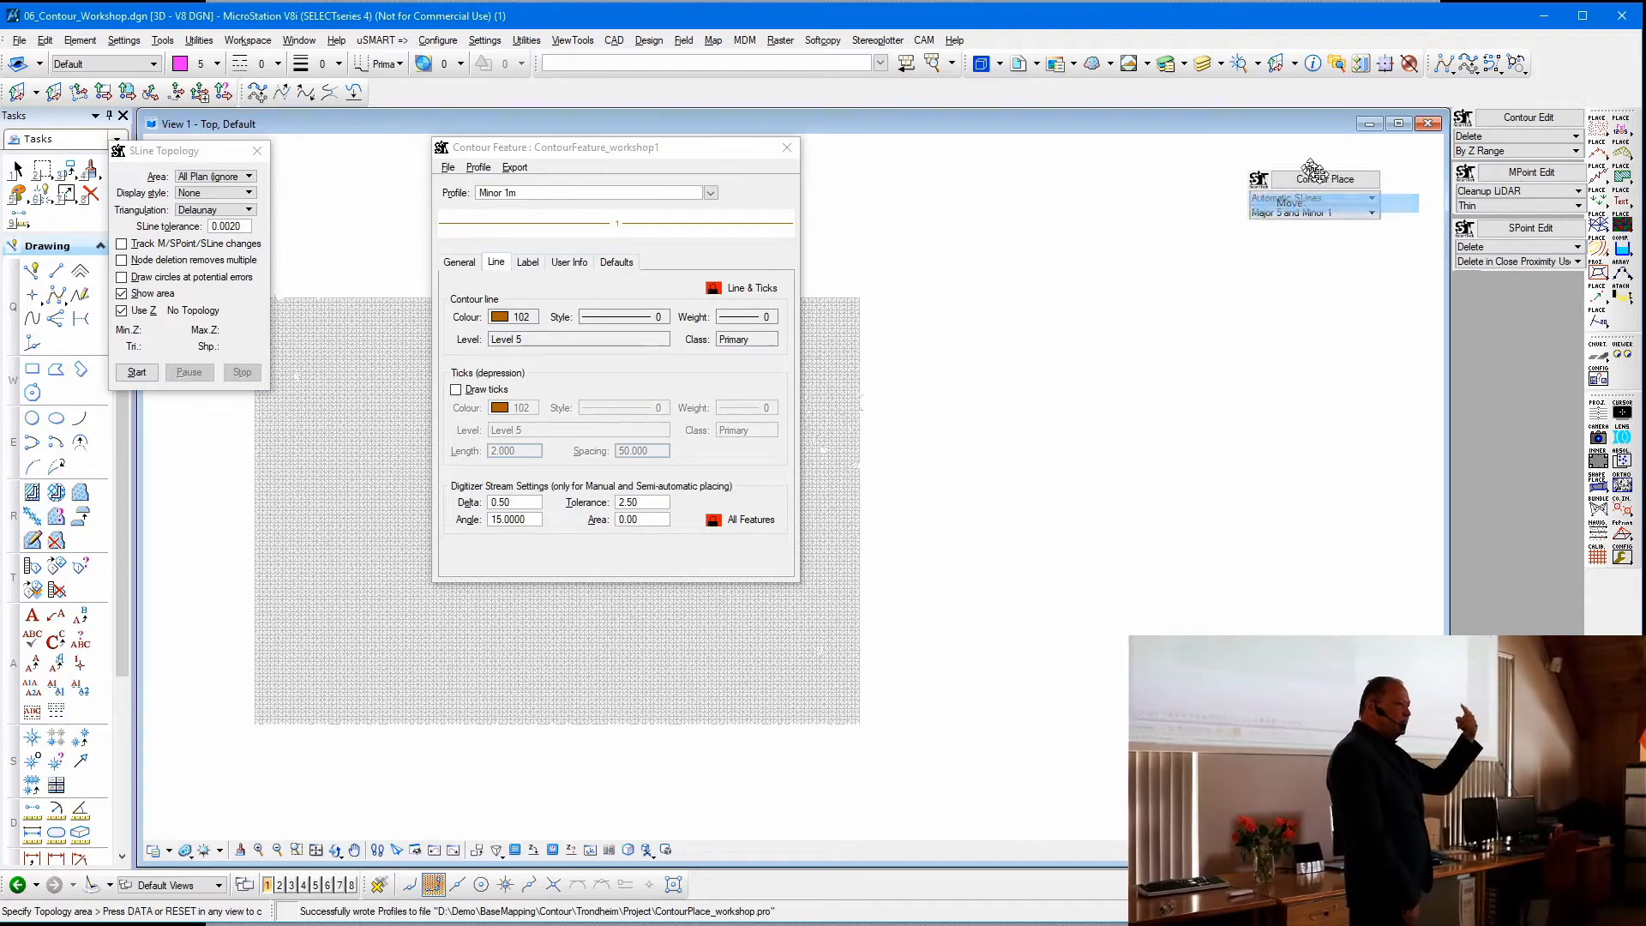
pyautogui.click(1517, 114)
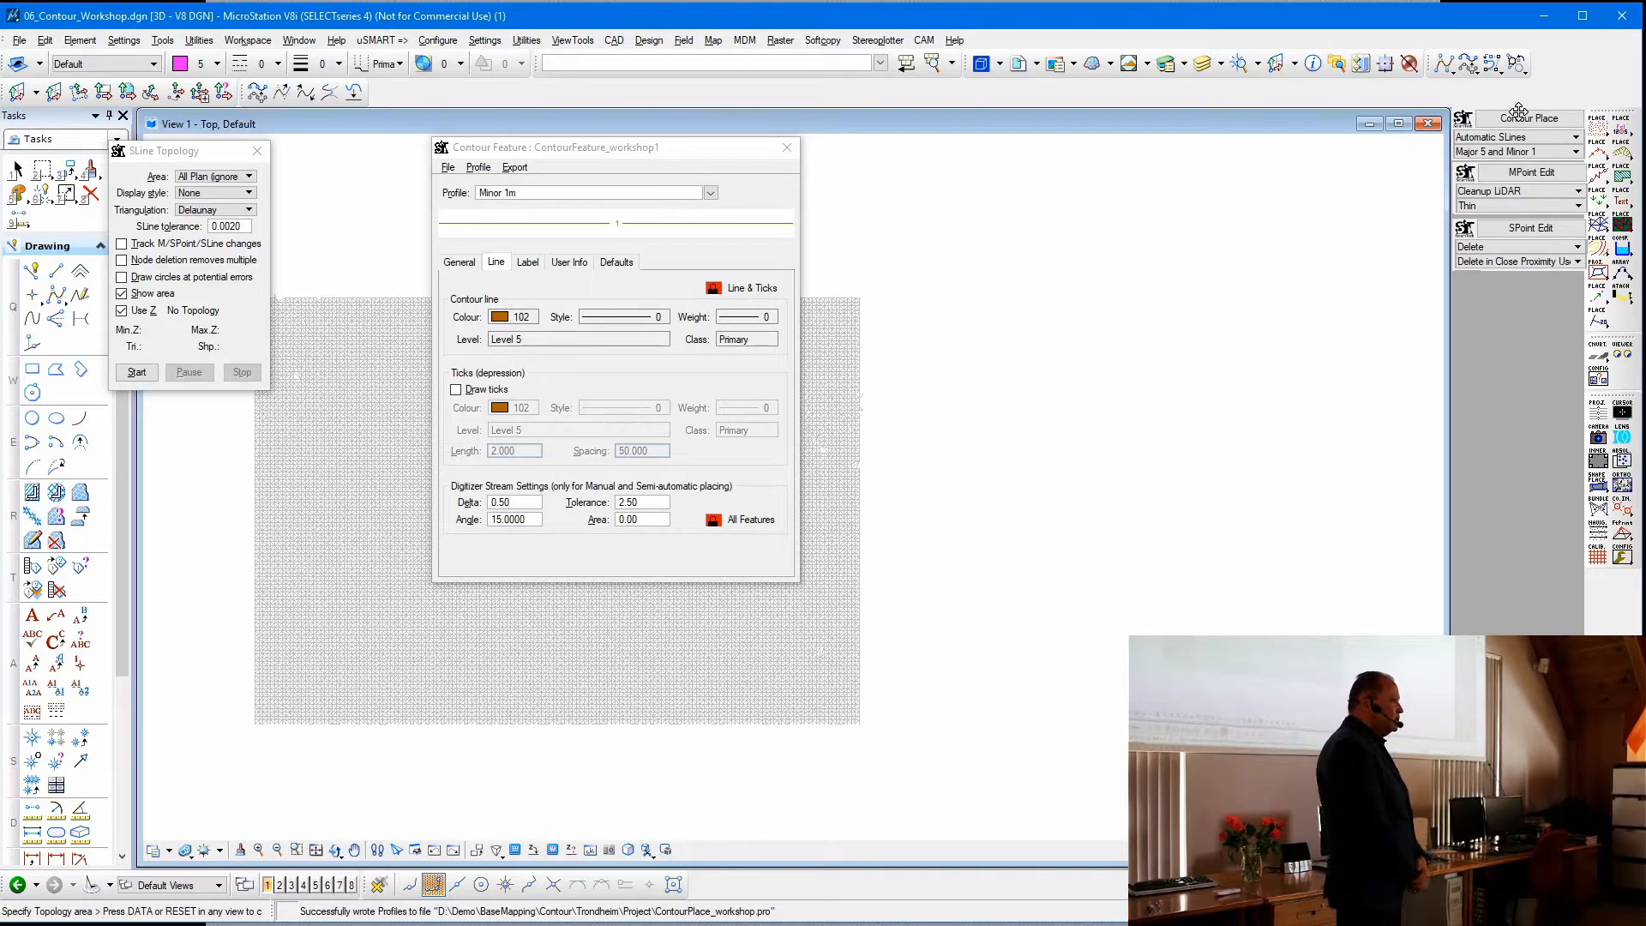
# - Start the topology over the All Plan area and place Automatic SLines contours with the Major 5 and Minor 1 profile
pyautogui.click(1519, 122)
pyautogui.click(1522, 122)
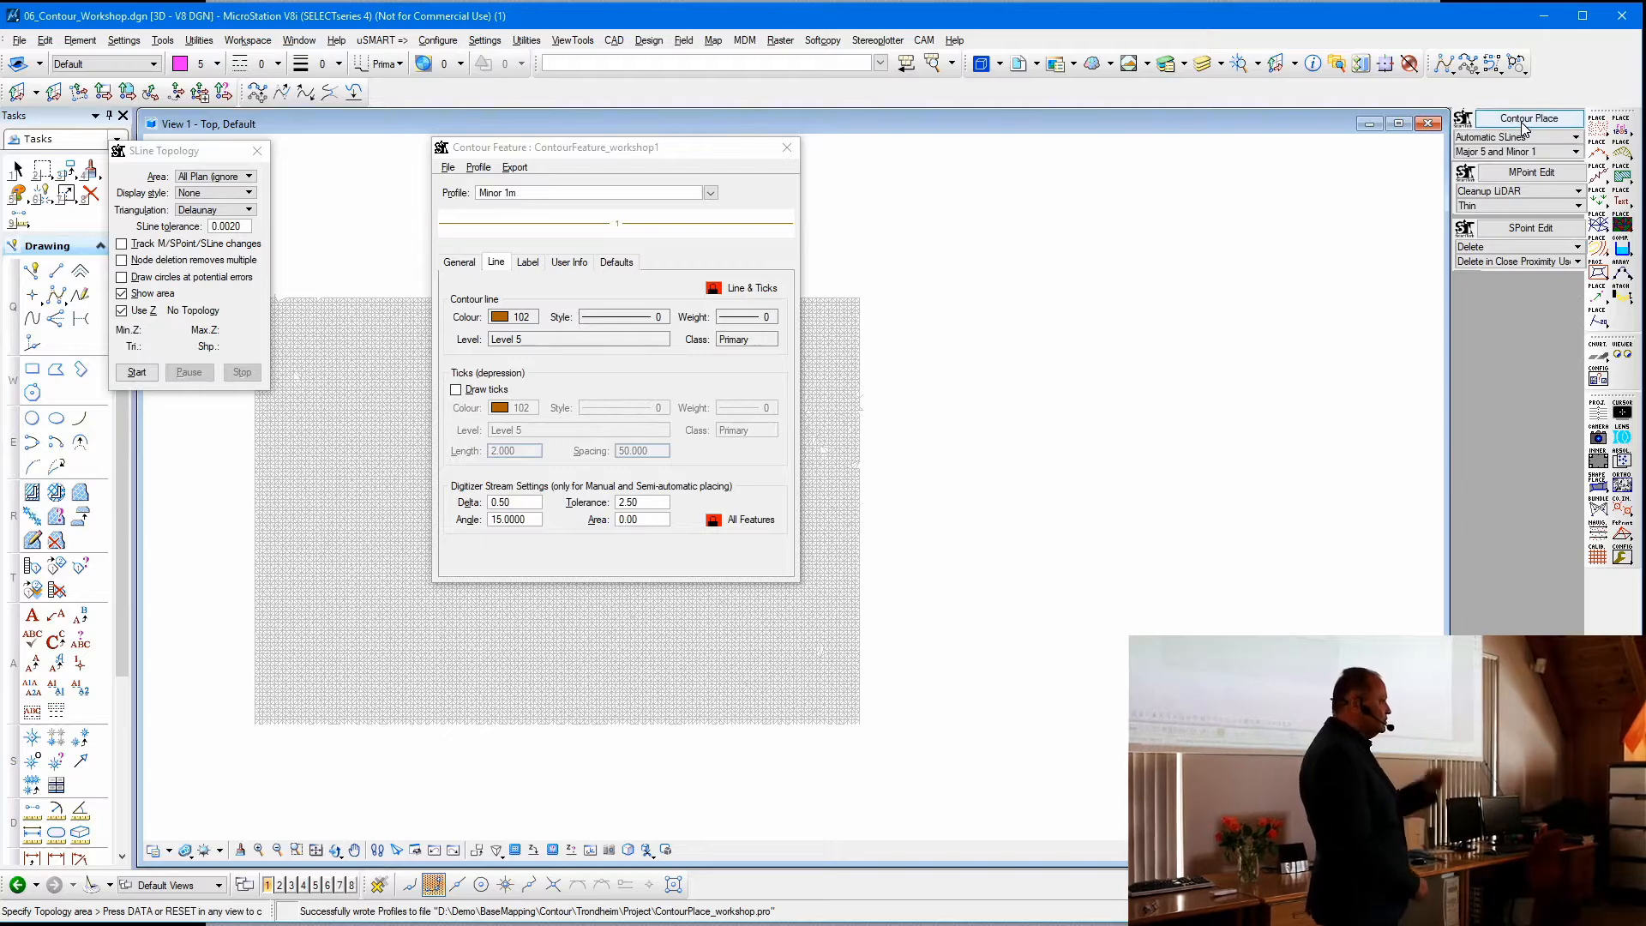
pyautogui.click(1523, 124)
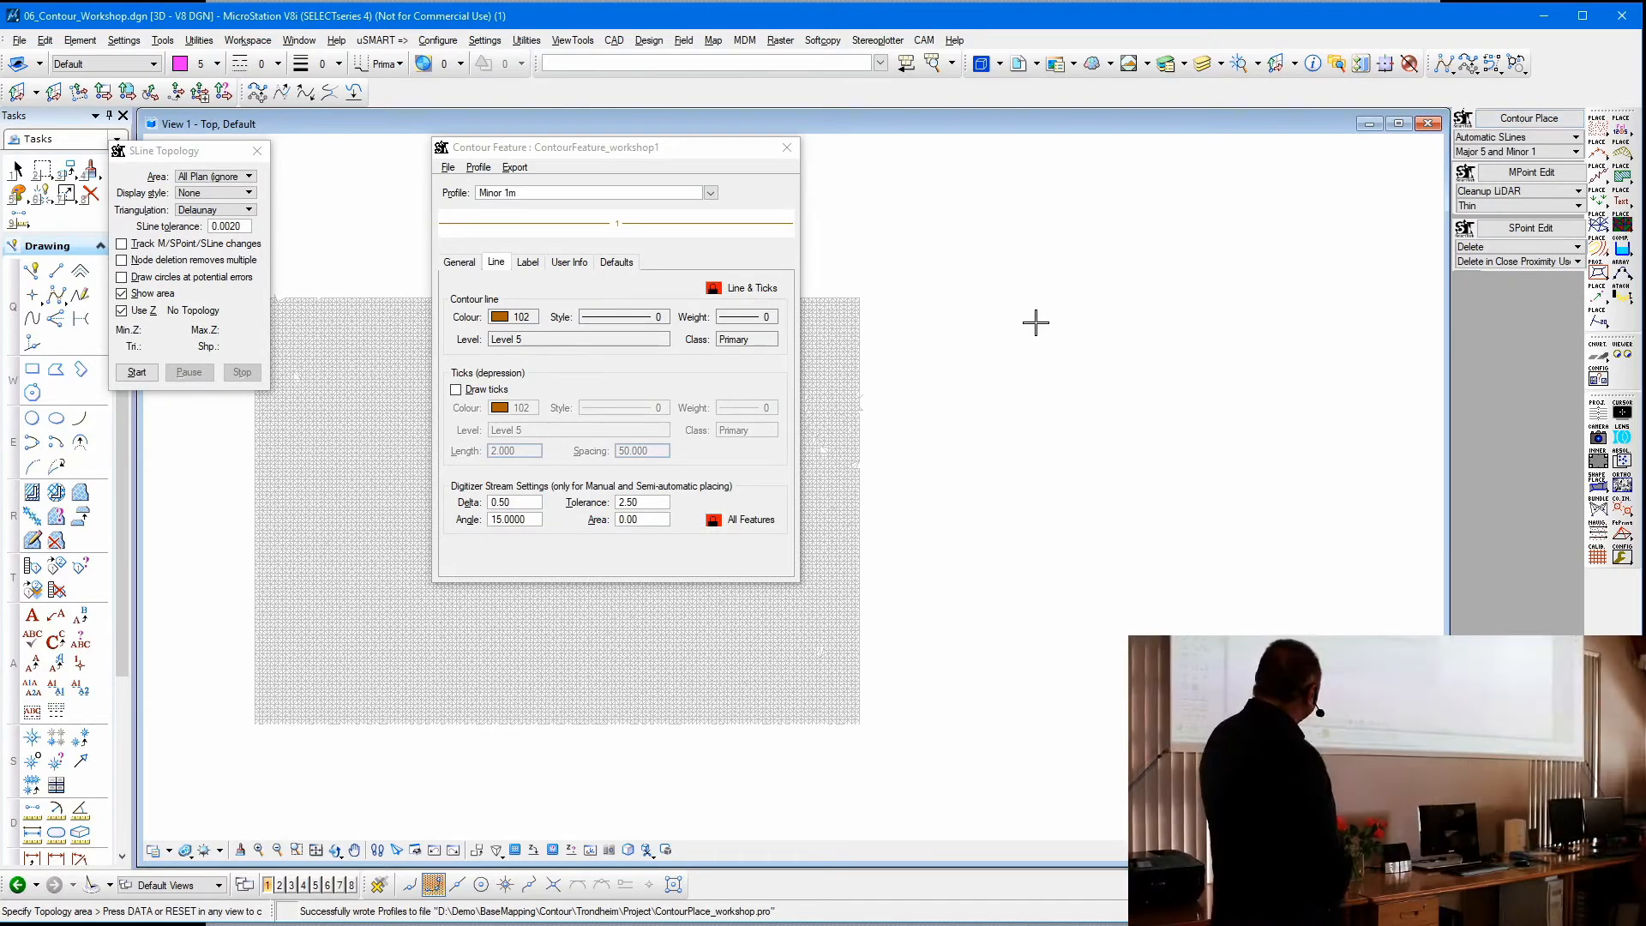
pyautogui.click(1036, 323)
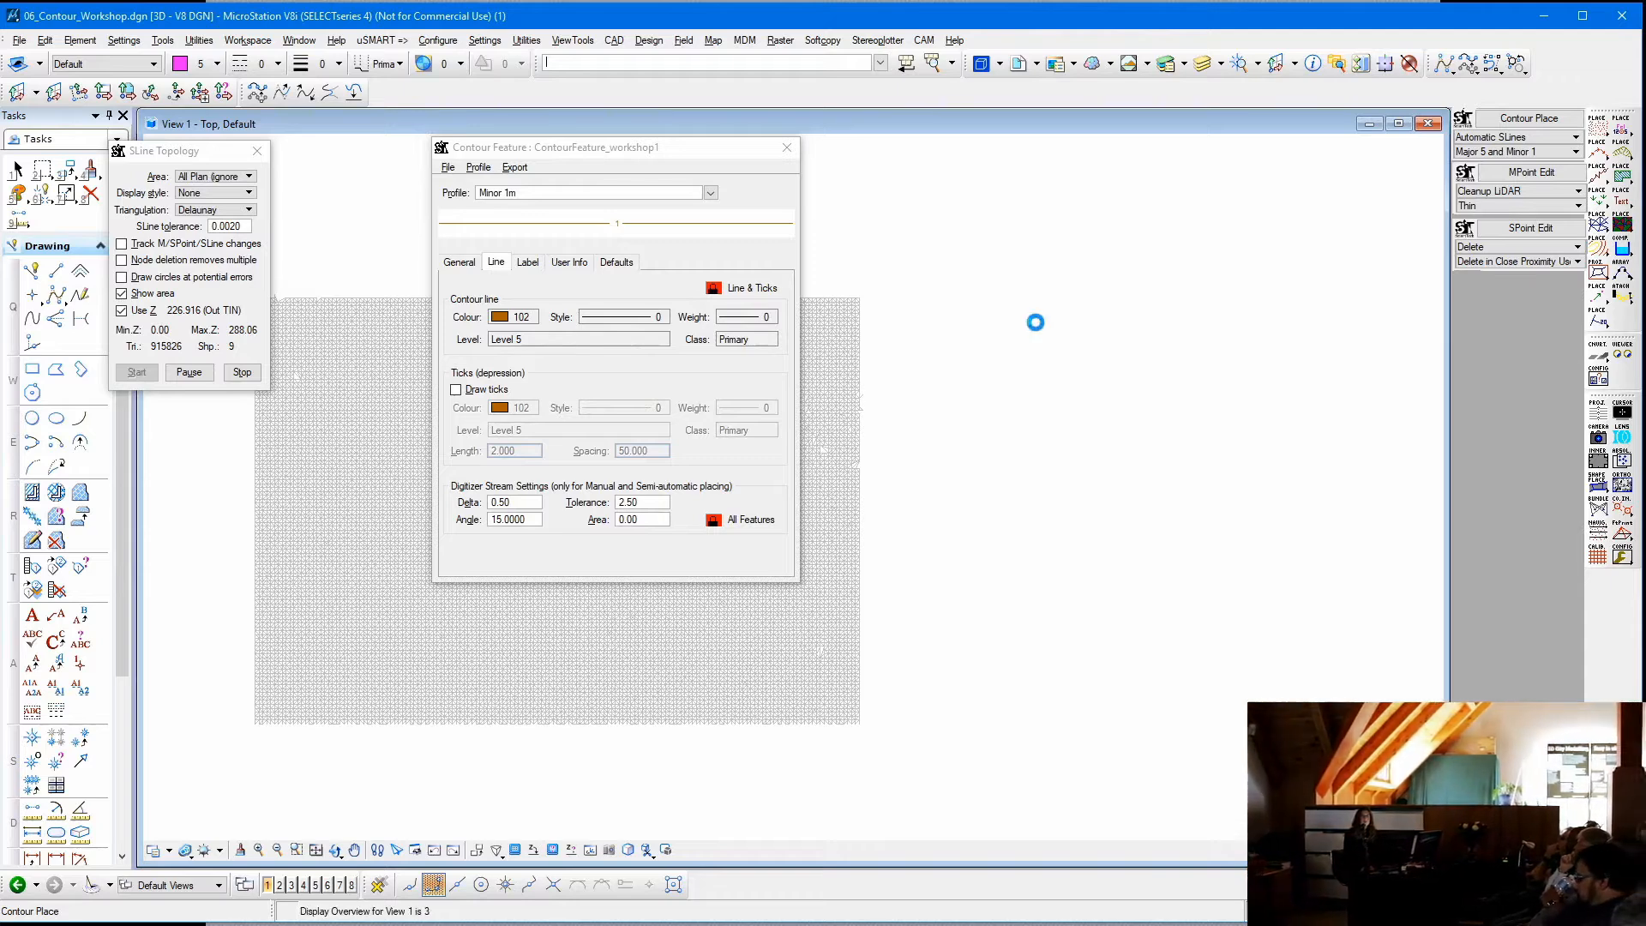
# - Clear the Contour Feature dialog from the drawing view and stop the SLine topology
pyautogui.moveTo(627, 144); pyautogui.dragTo(0, 155)
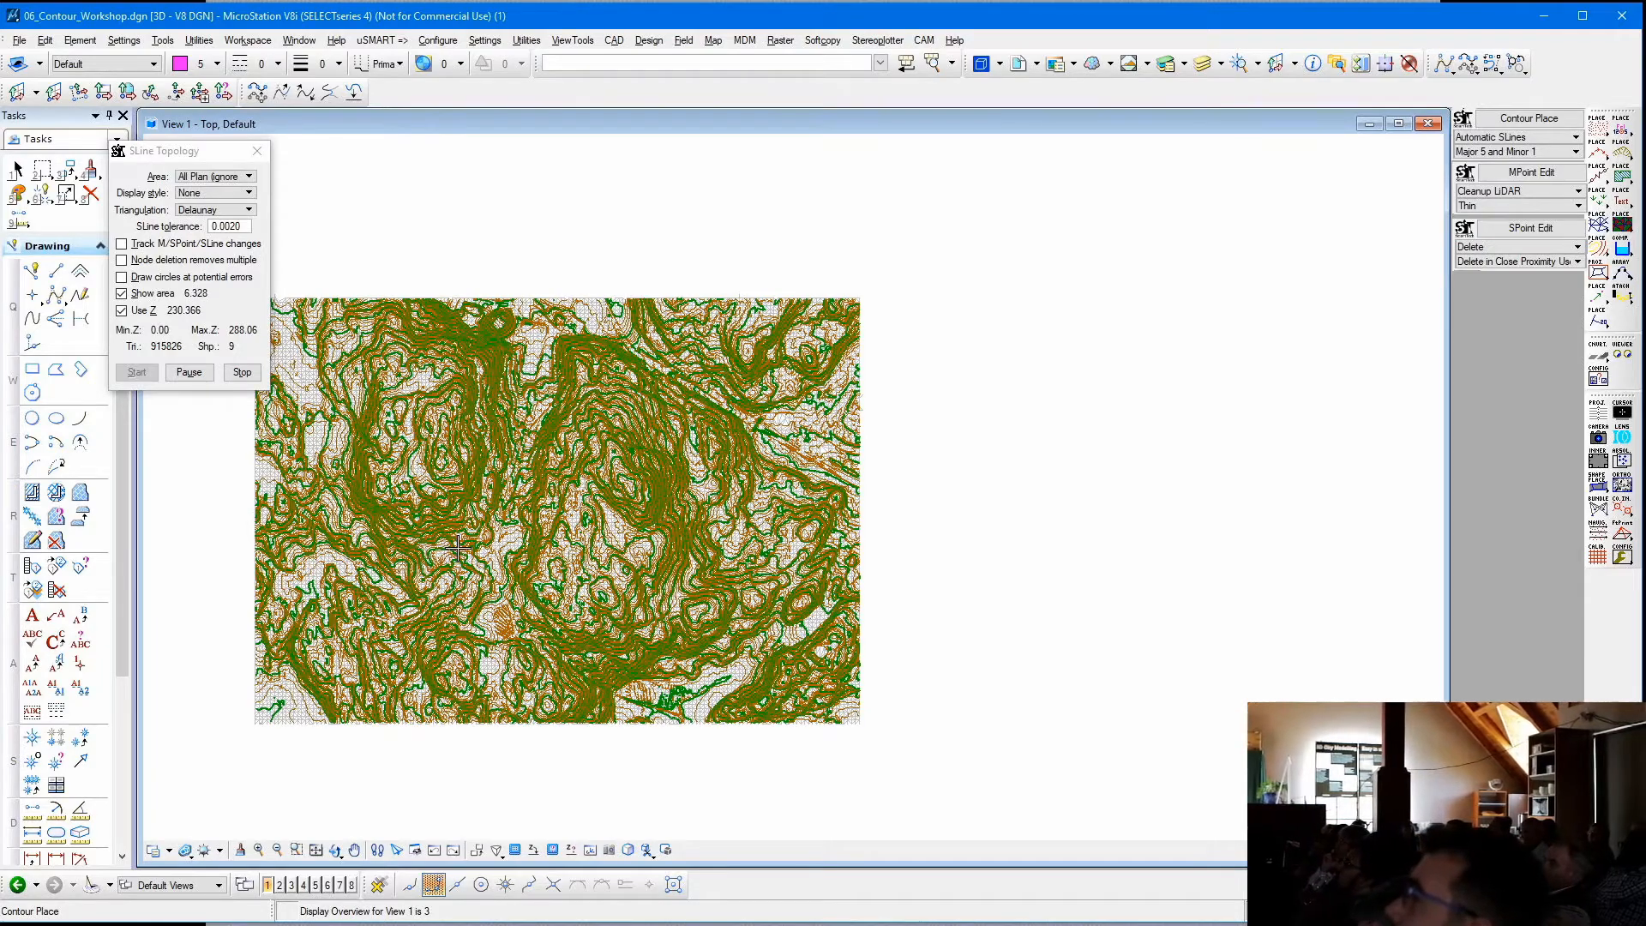
pyautogui.press('0')
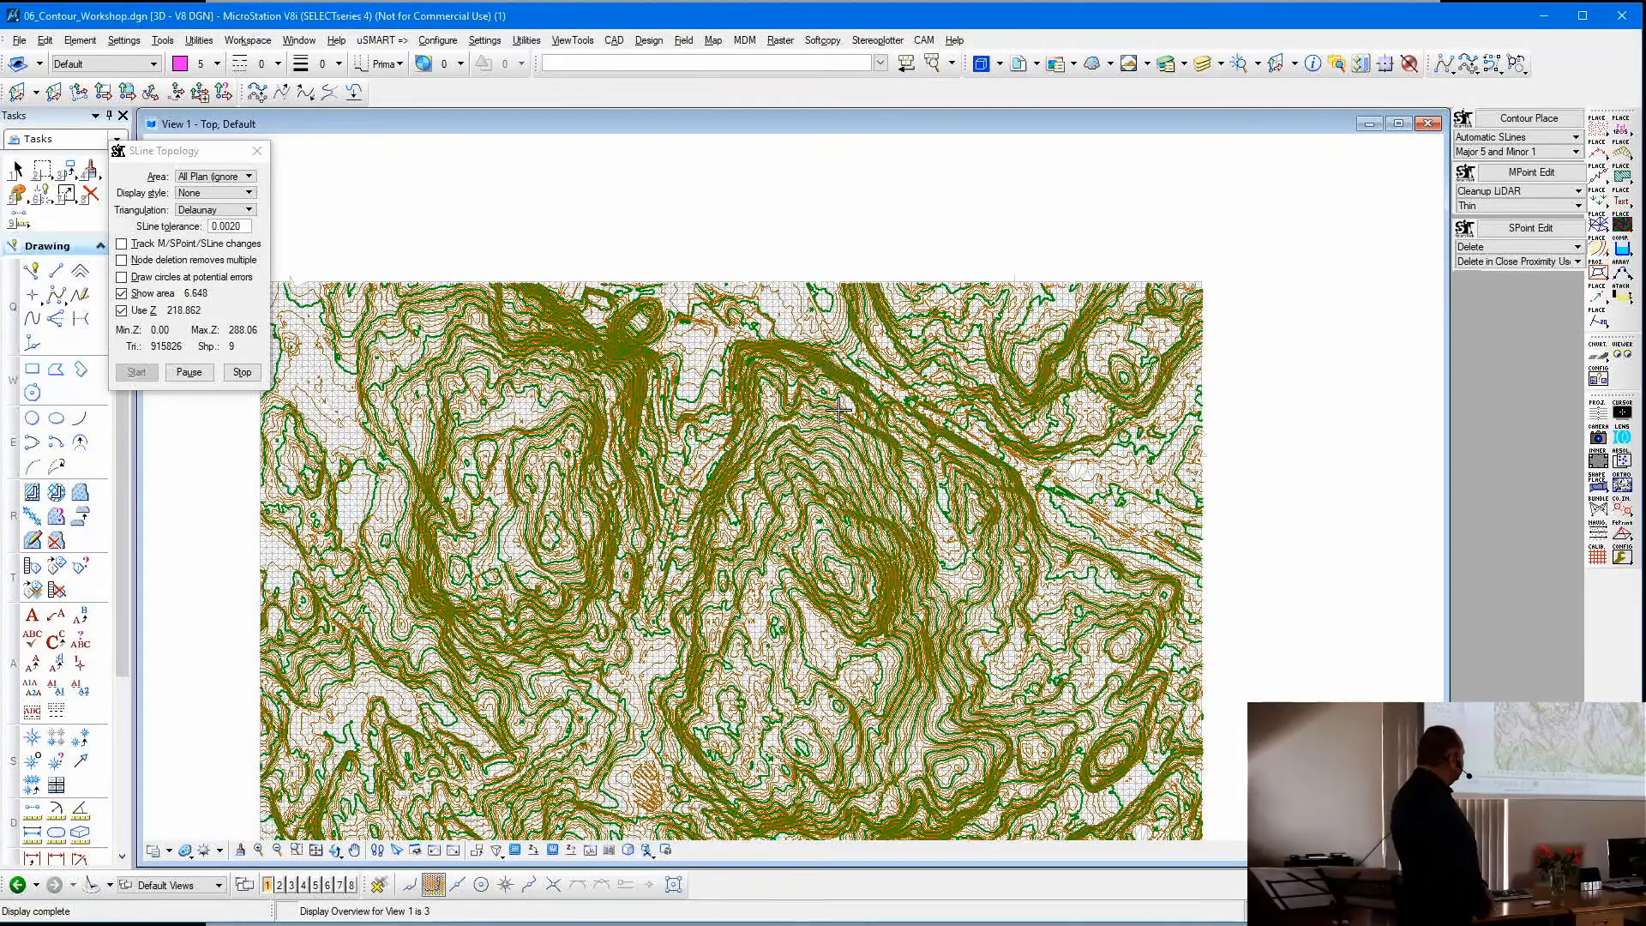
pyautogui.click(243, 371)
# - Switch to Contour Edit and expand it with MaxiMe to show the Delete By Z Range profile
pyautogui.click(1524, 120)
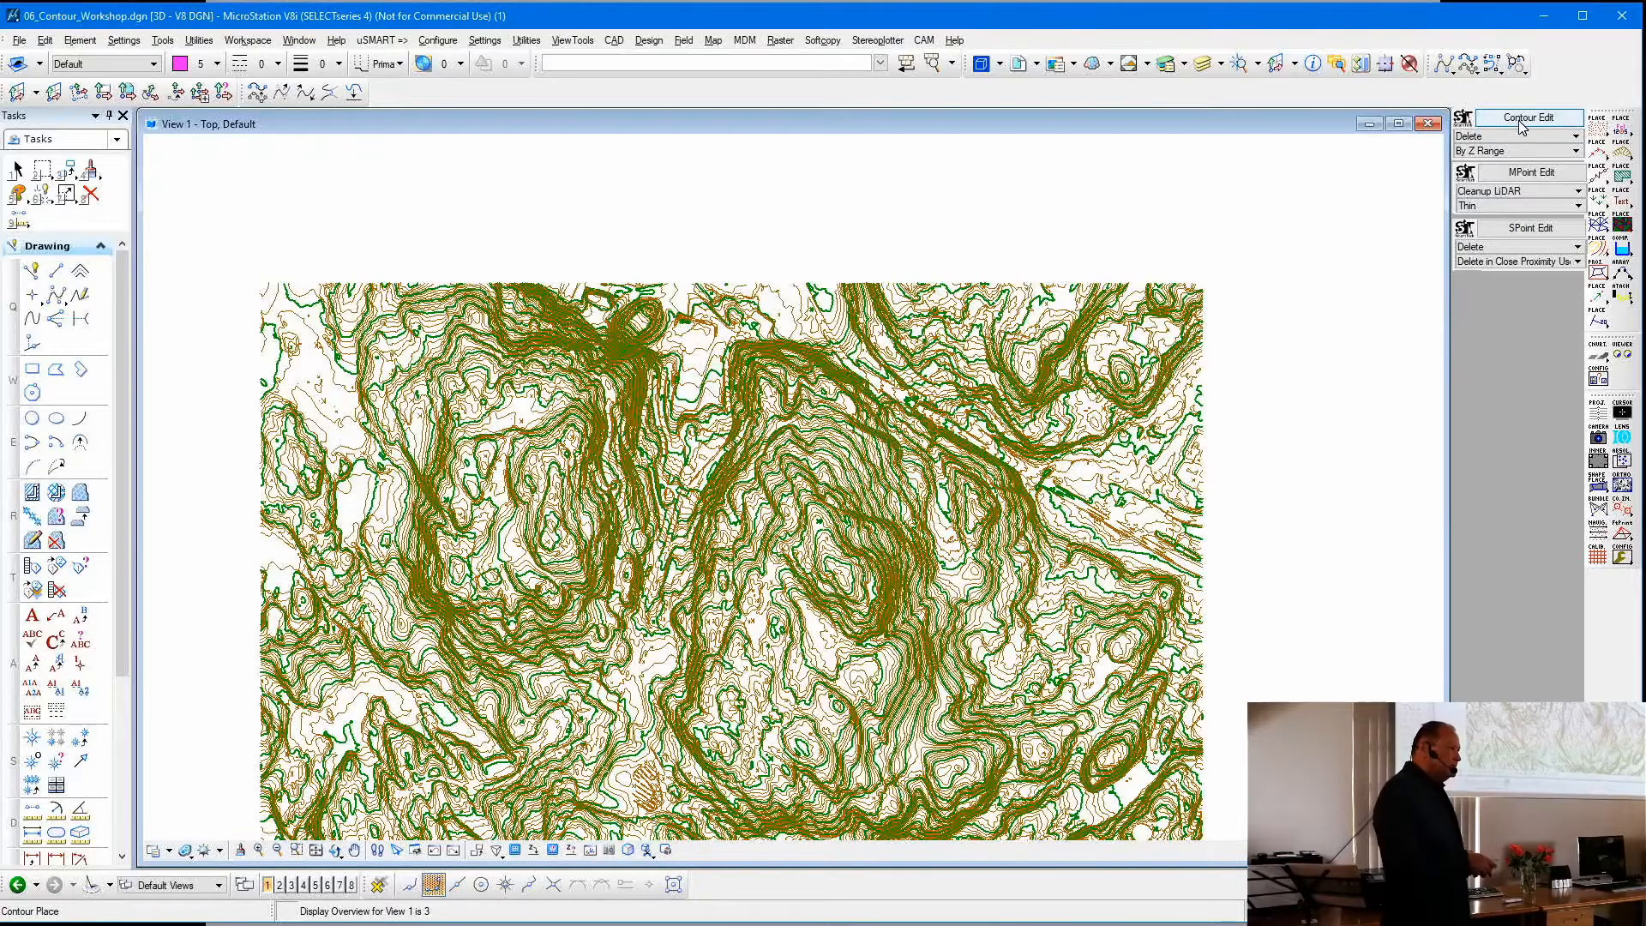
pyautogui.rightClick(1465, 126)
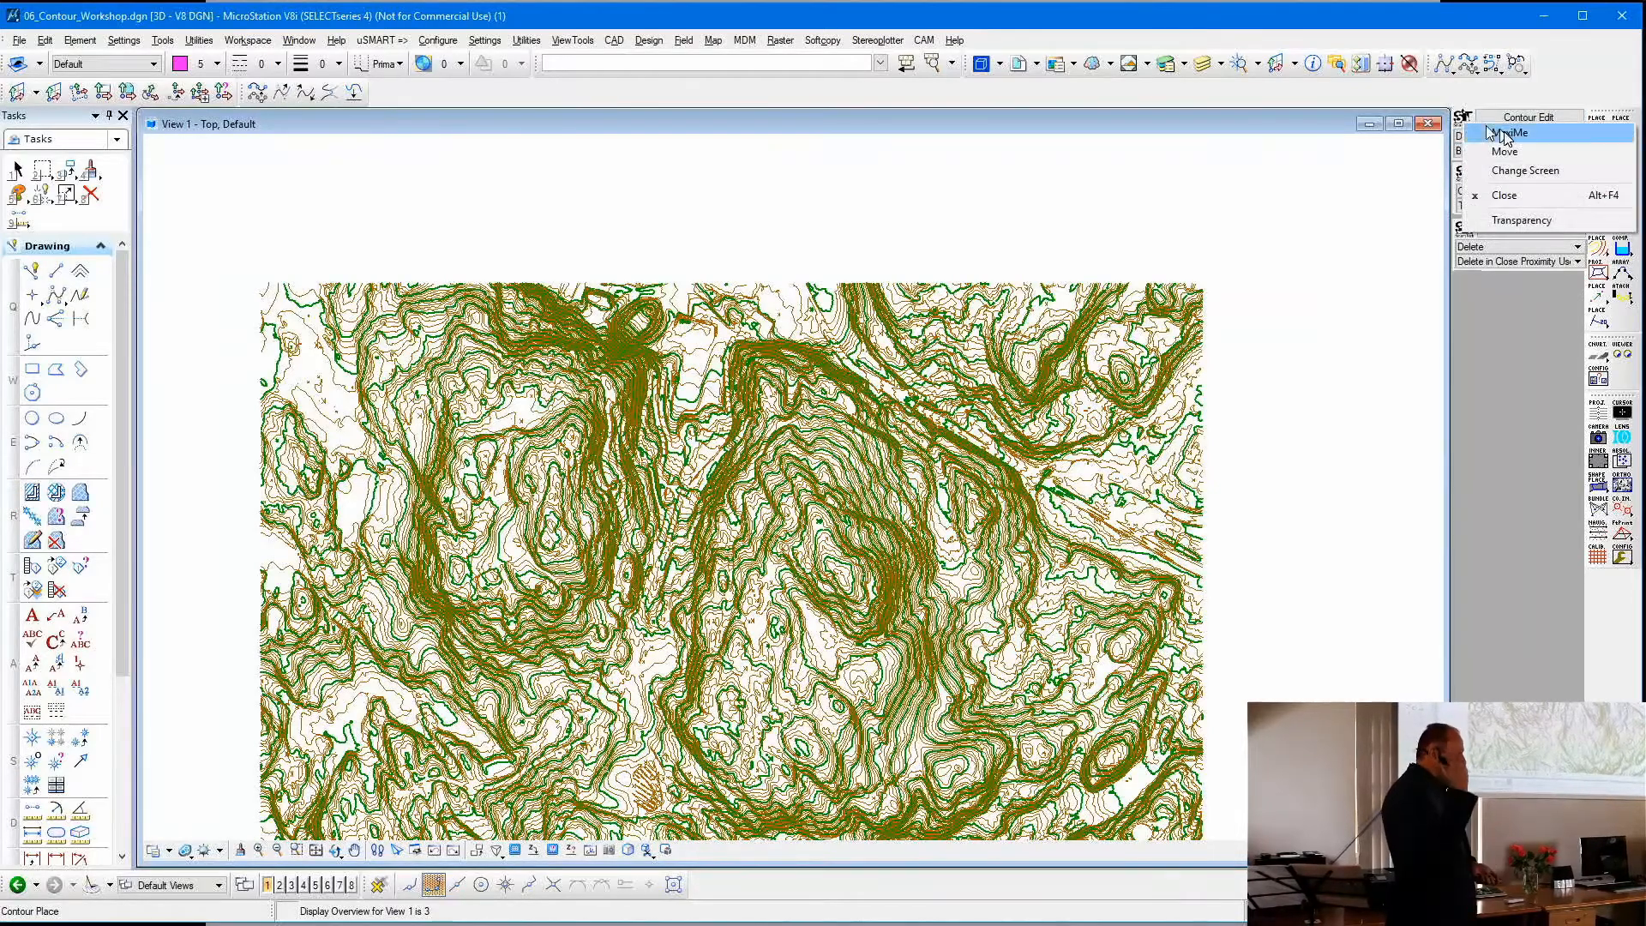
pyautogui.click(1506, 134)
pyautogui.scroll(-2, 693, 142)
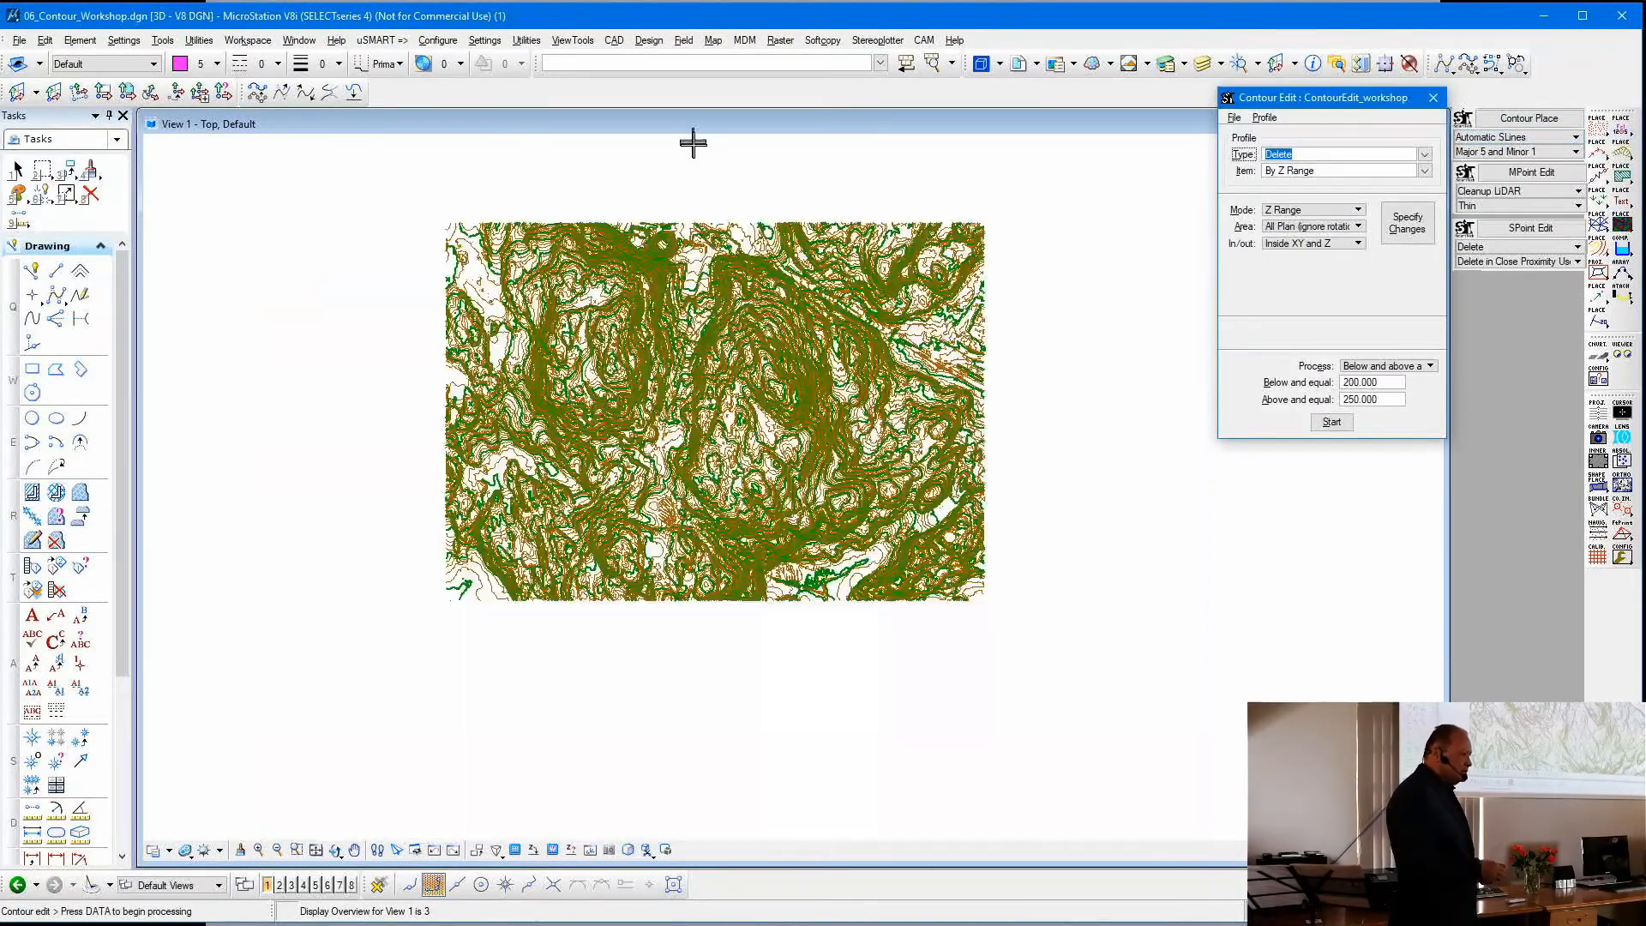
pyautogui.scroll(2, 724, 255)
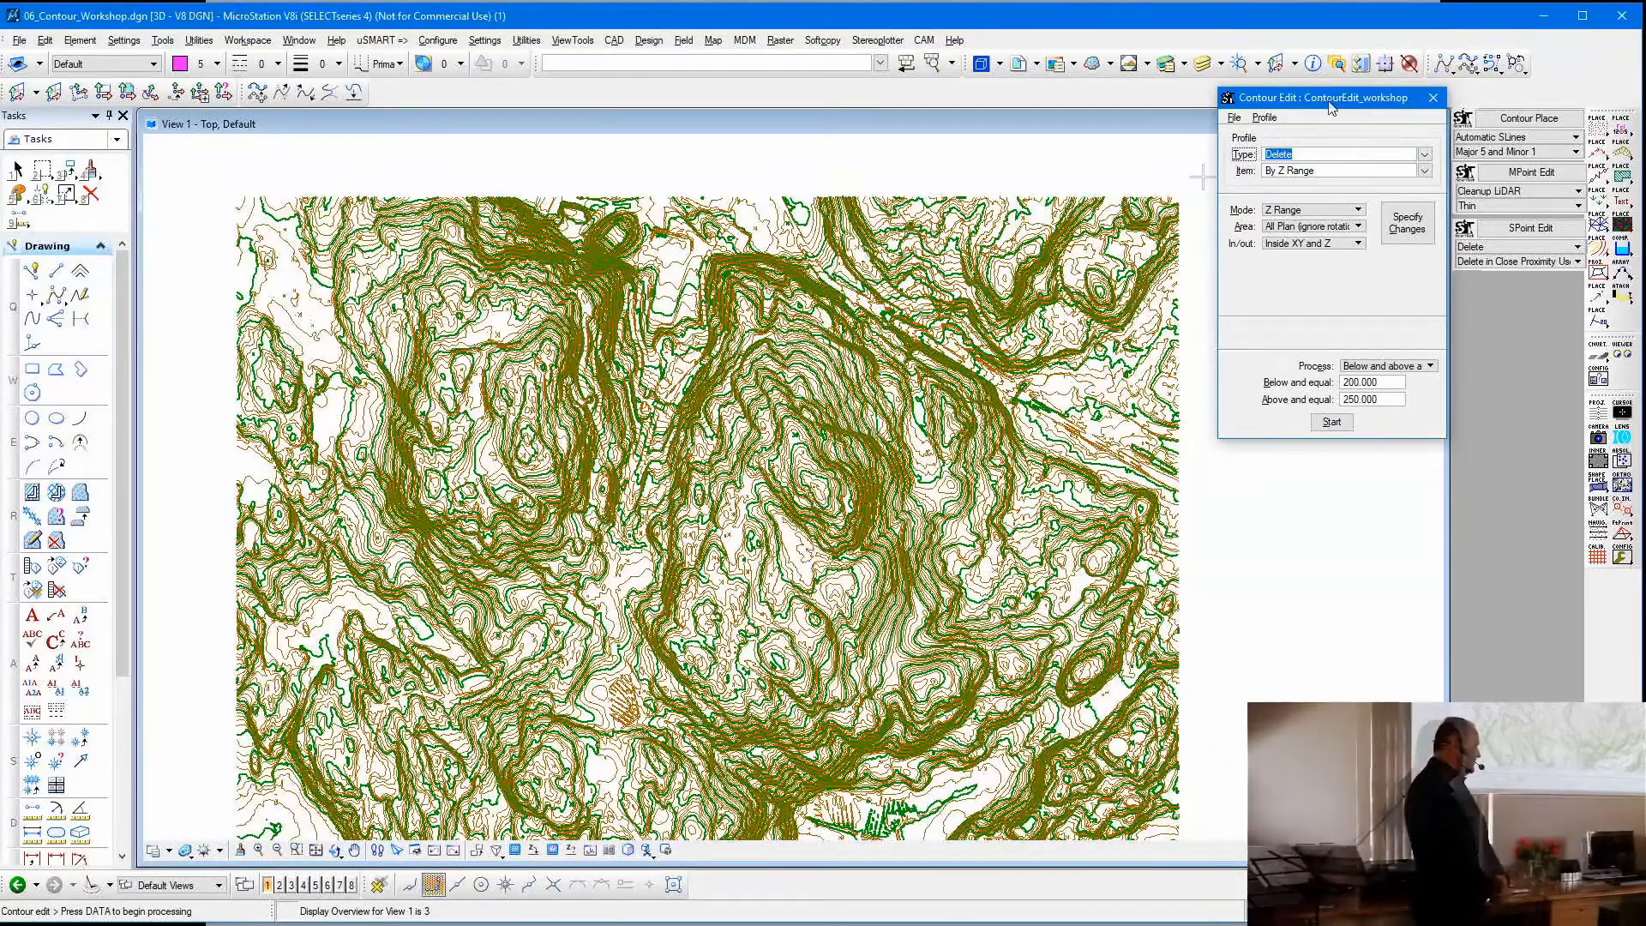
# - Review the Contour Edit types and changes, then delete all contours at or below 200 and at or above 250 across the plan
pyautogui.click(1426, 155)
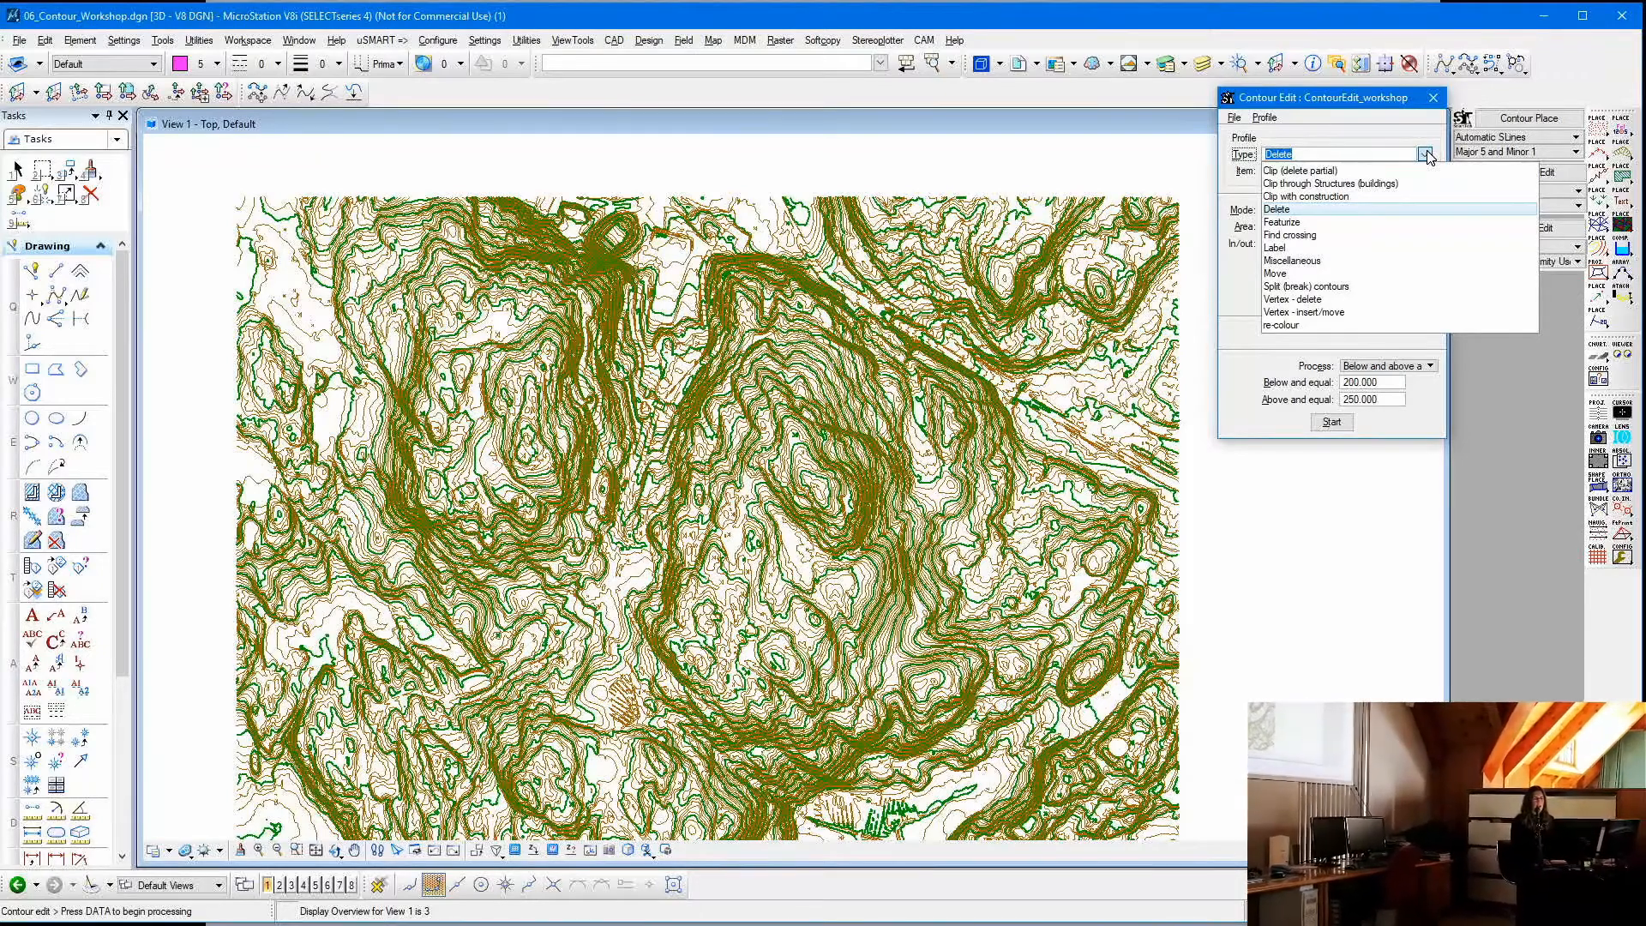
pyautogui.click(1313, 211)
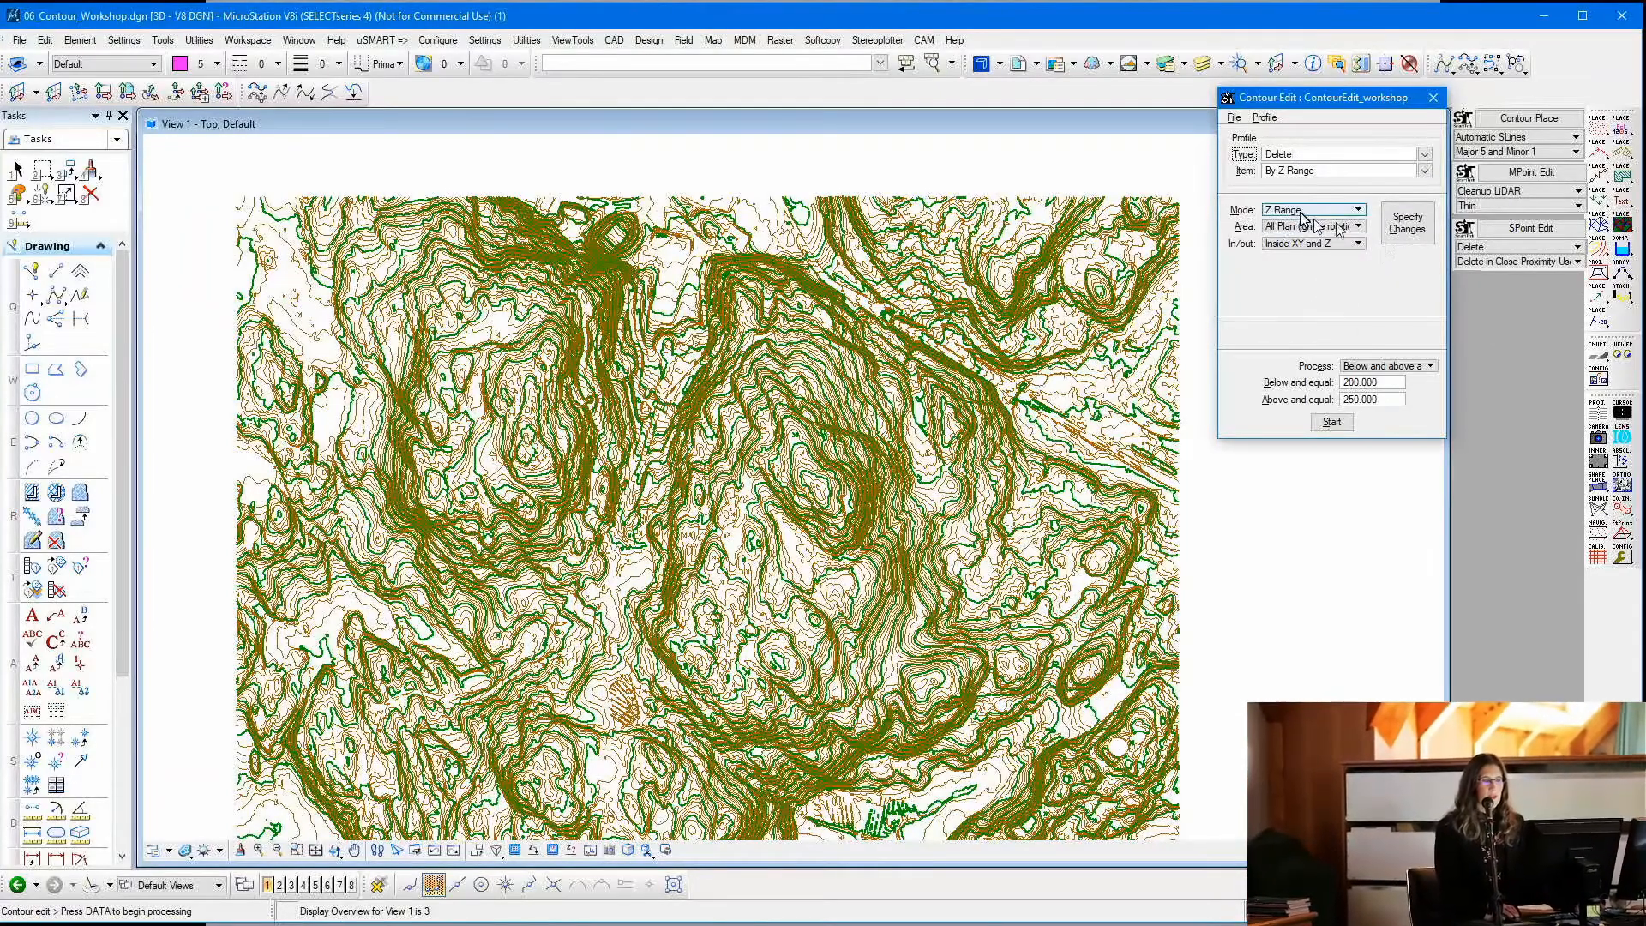
pyautogui.click(1407, 224)
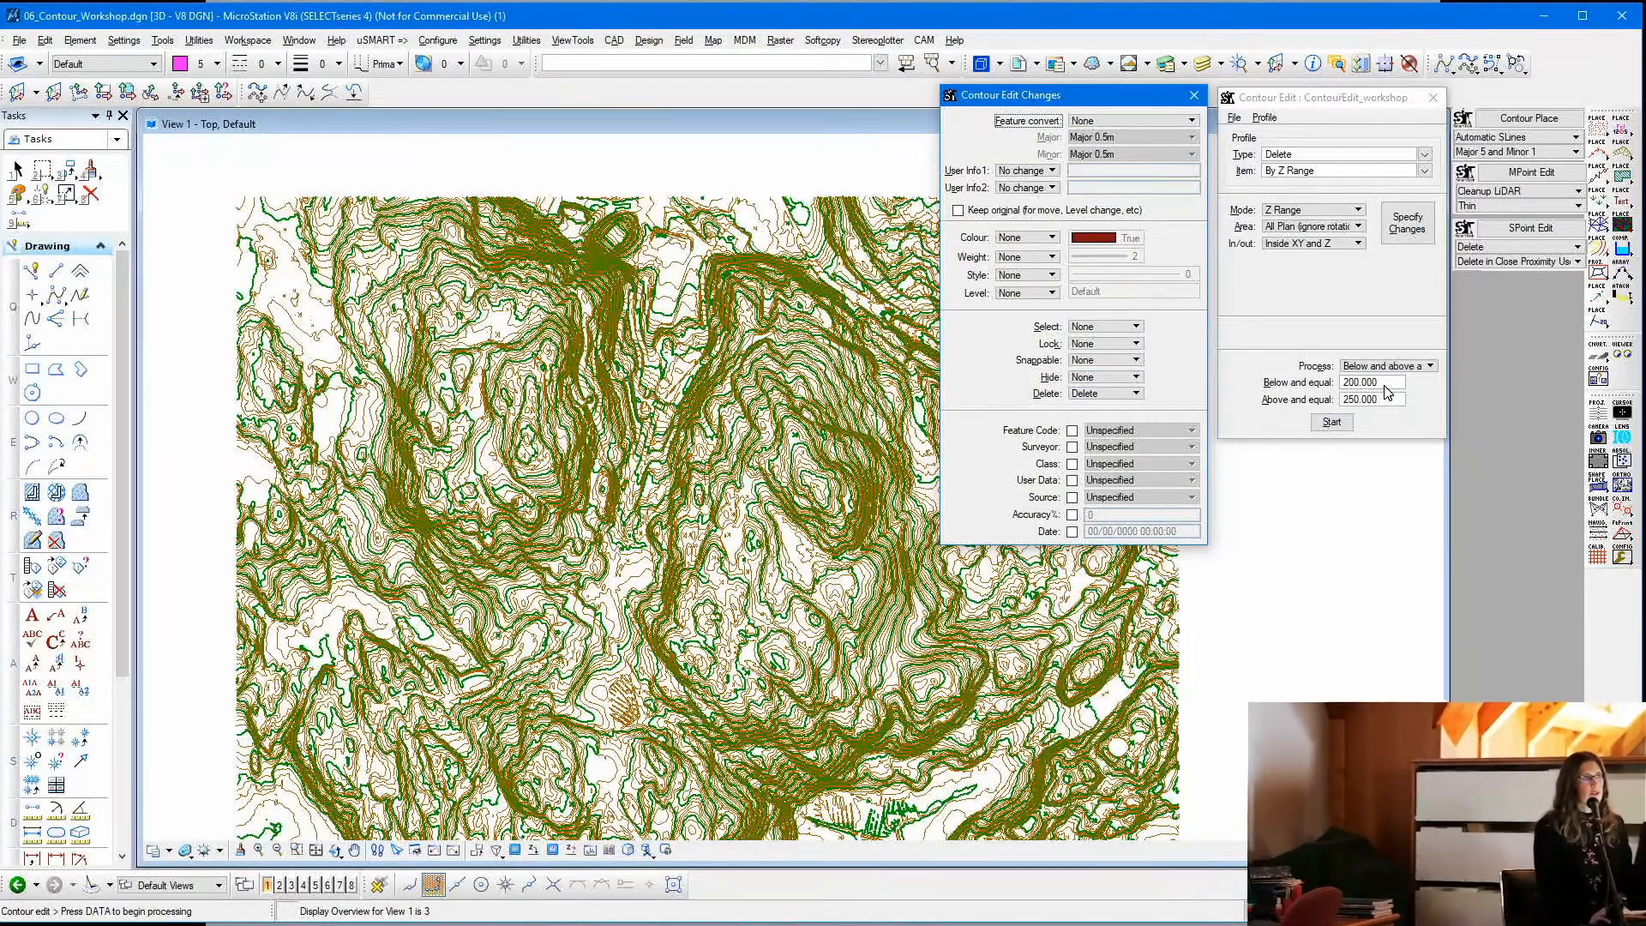
pyautogui.click(1341, 427)
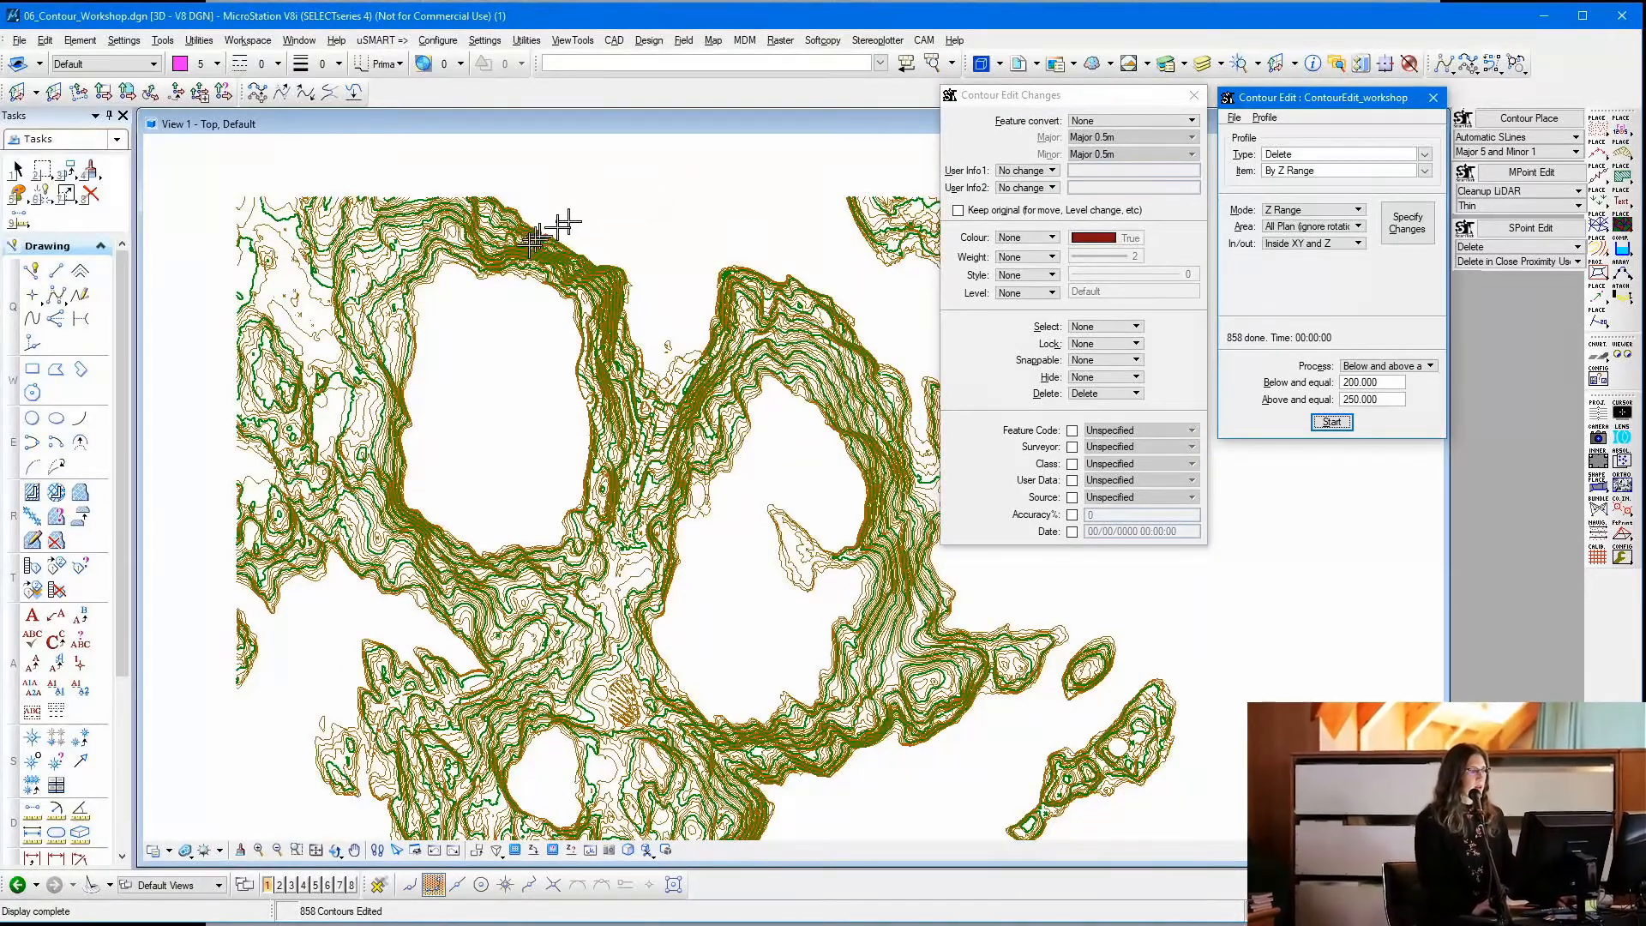
pyautogui.scroll(-2, 533, 242)
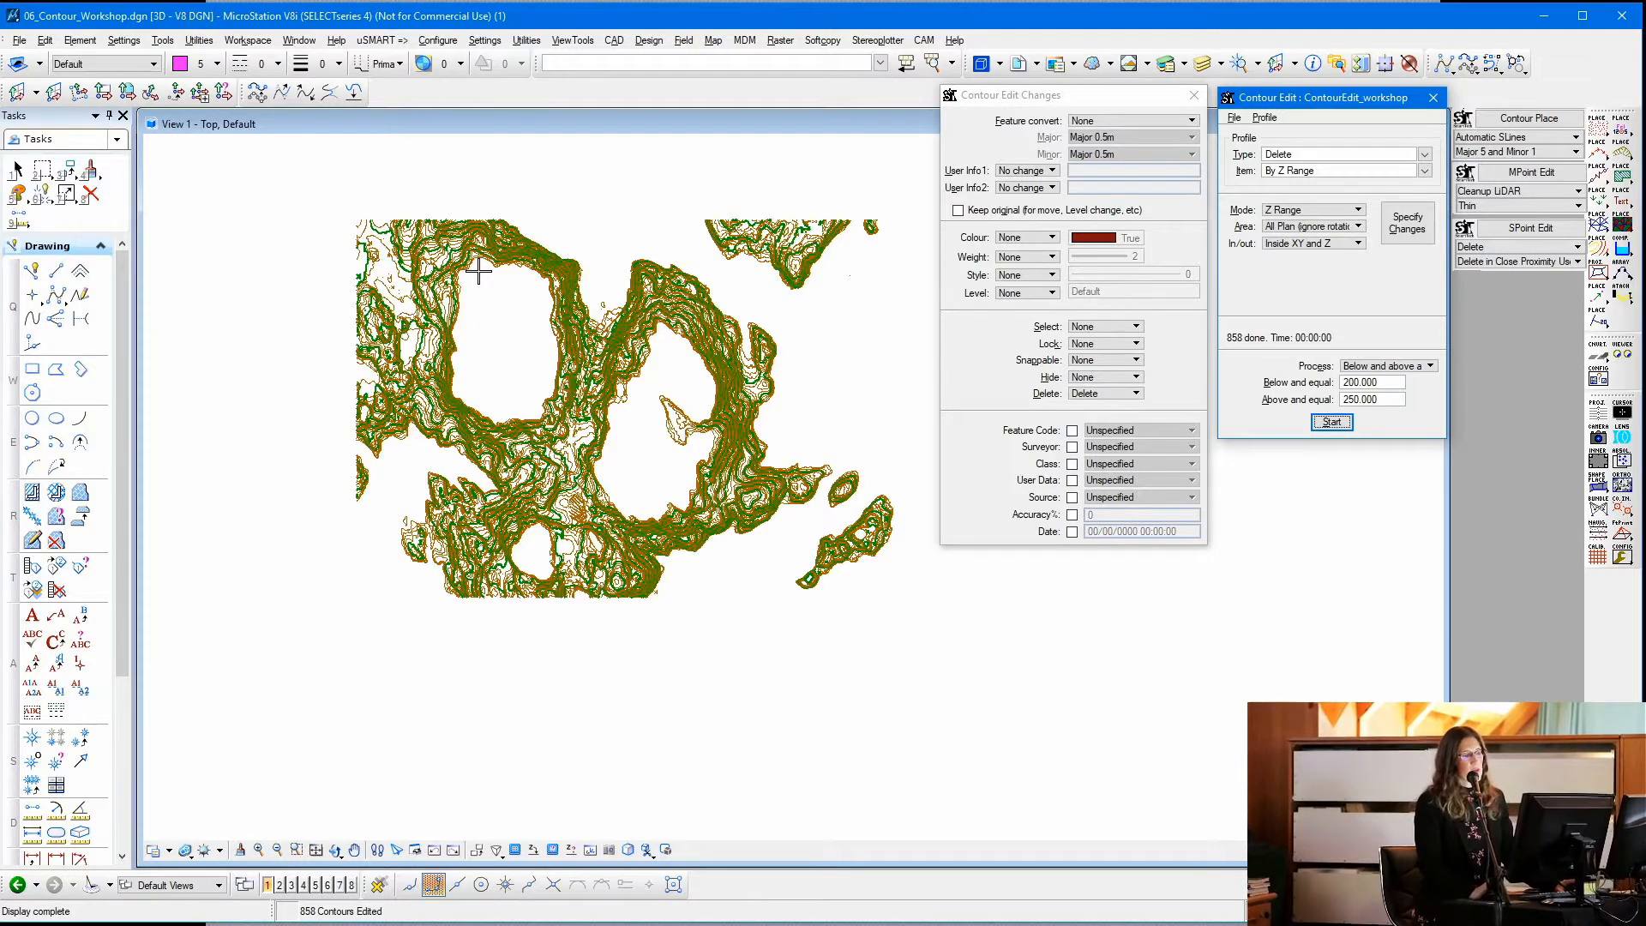
# - Undo the contour deletion, then recolour all parts of contours at or below 200 and at or above 250, with Delete set to None
pyautogui.hotkey('ctrl', 'z')
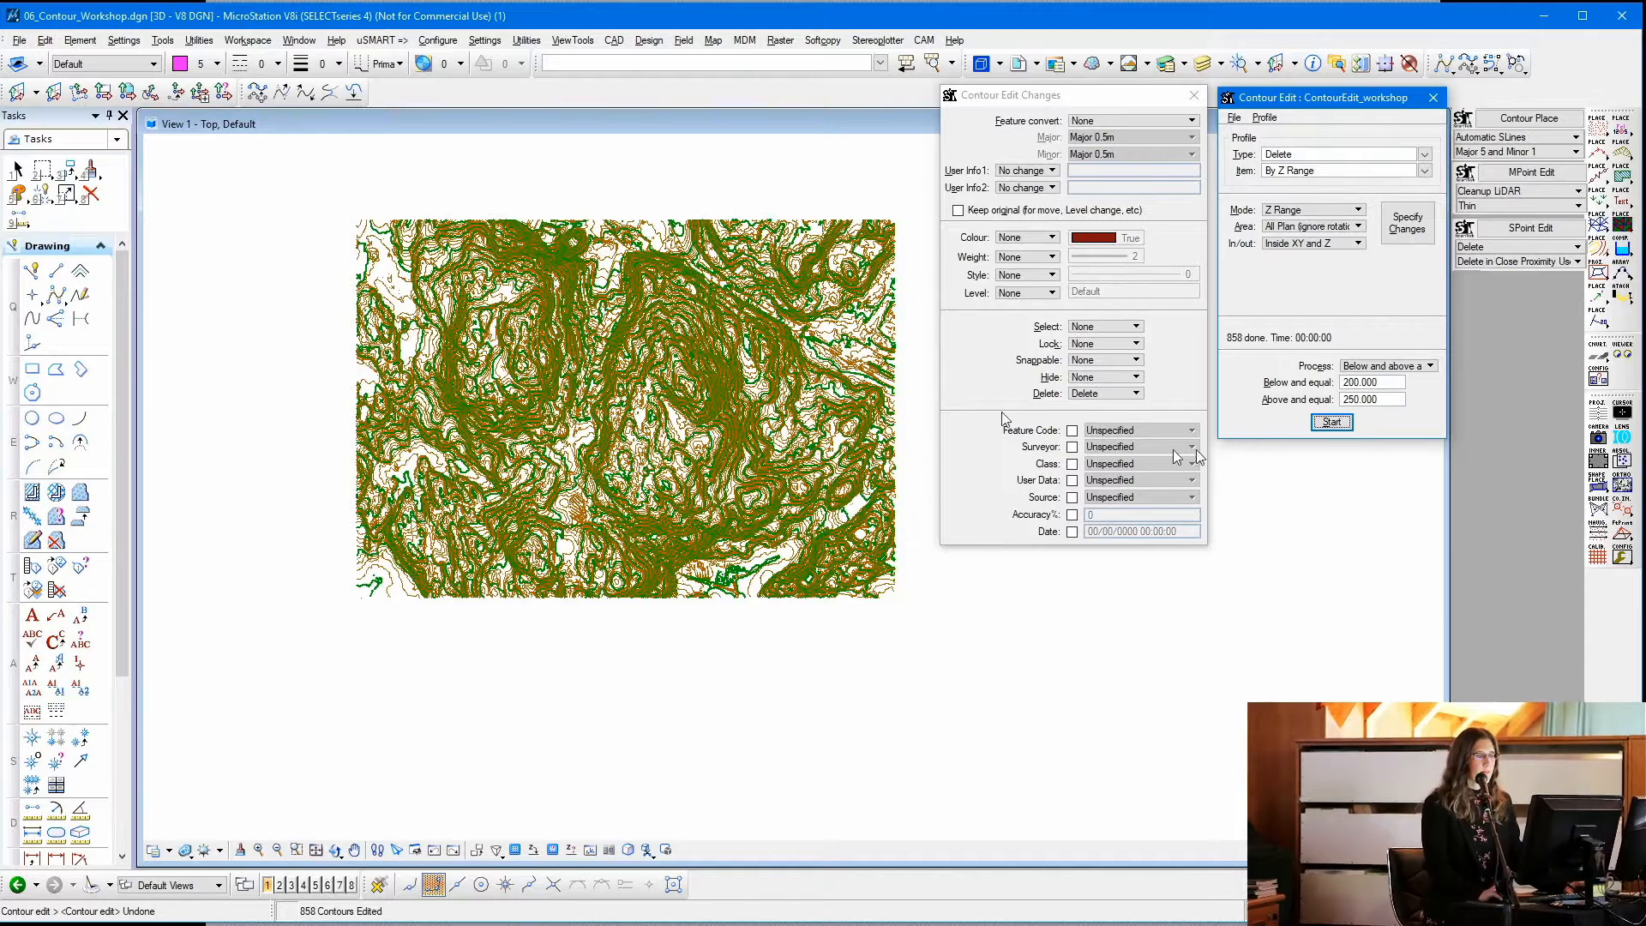
pyautogui.click(1051, 239)
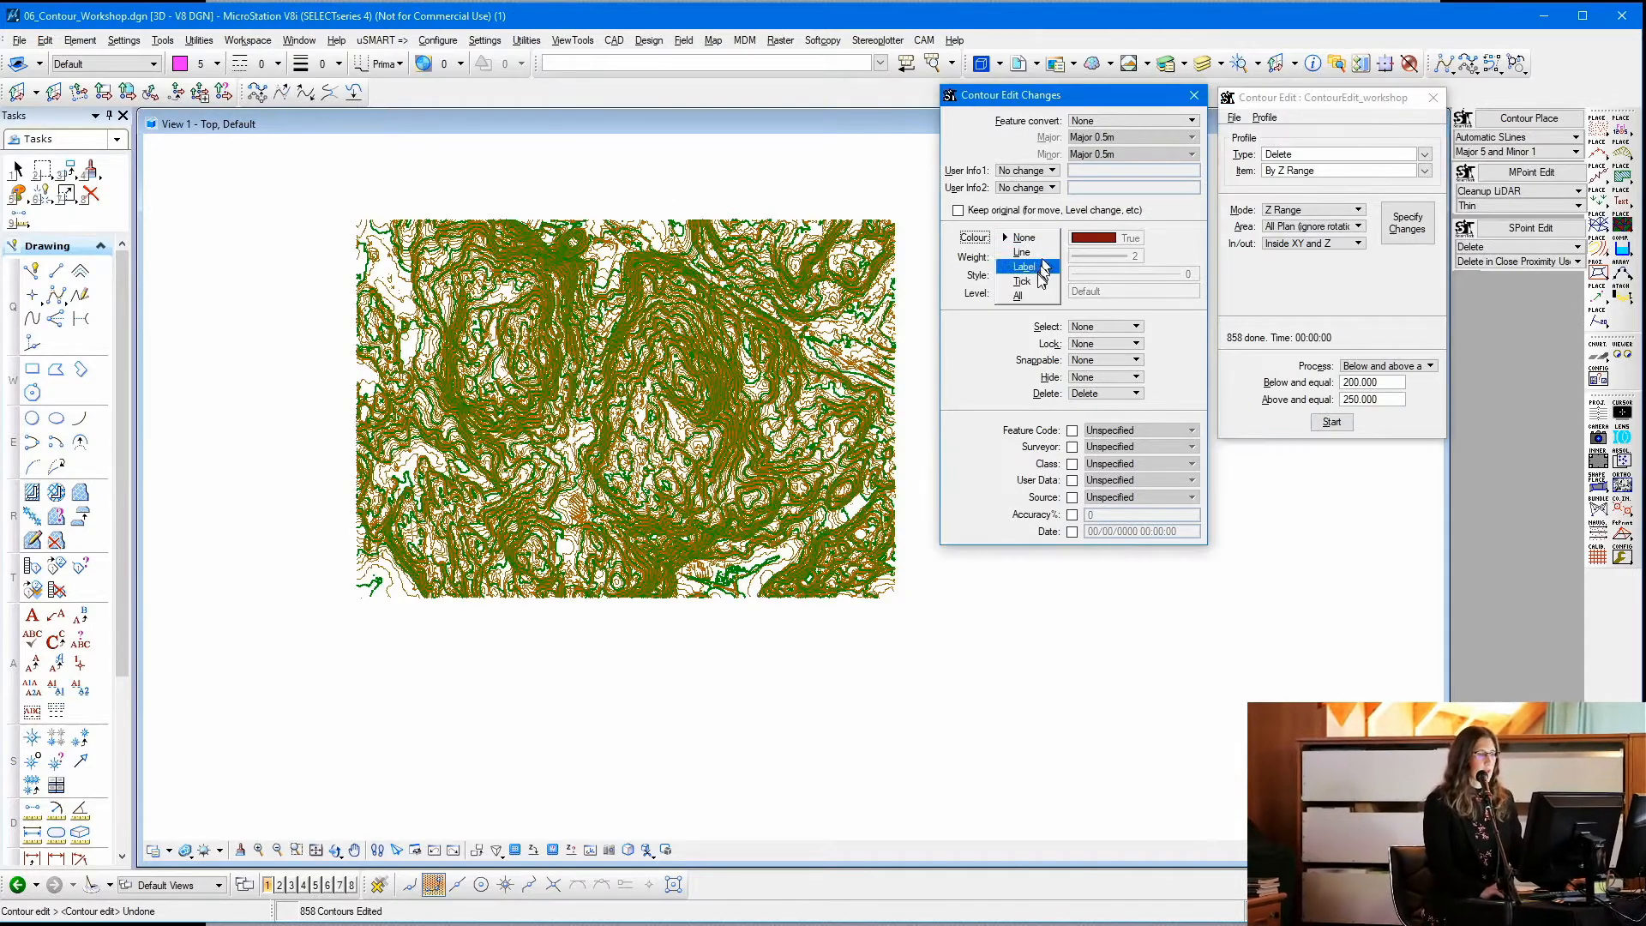
pyautogui.click(1036, 296)
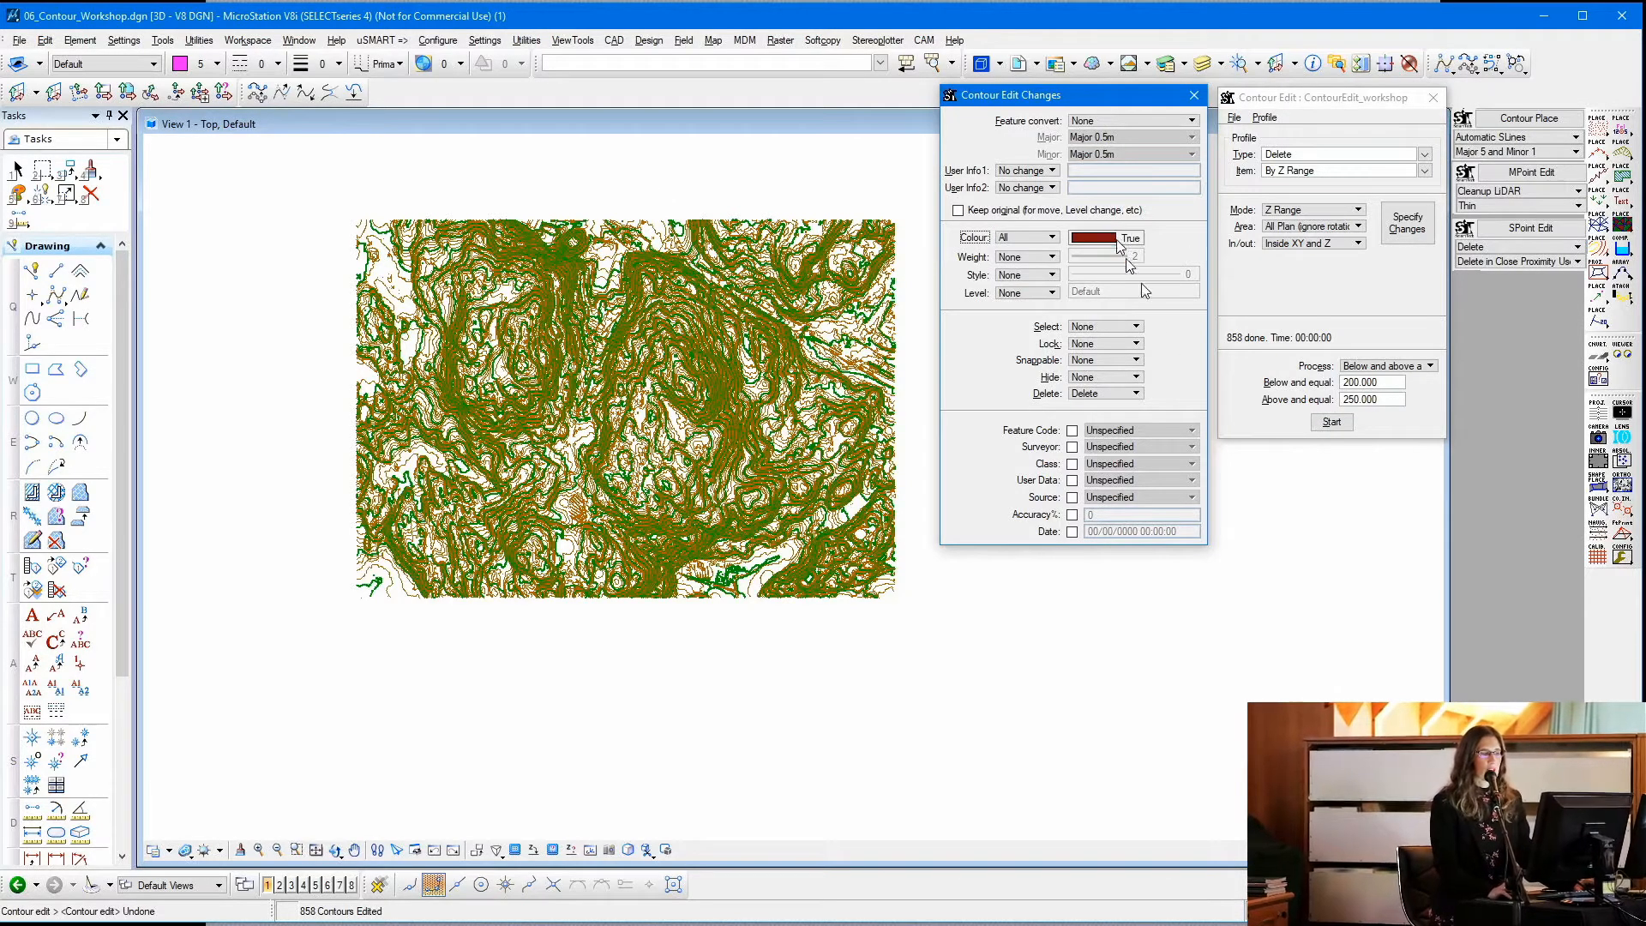
pyautogui.click(1122, 393)
pyautogui.click(1099, 379)
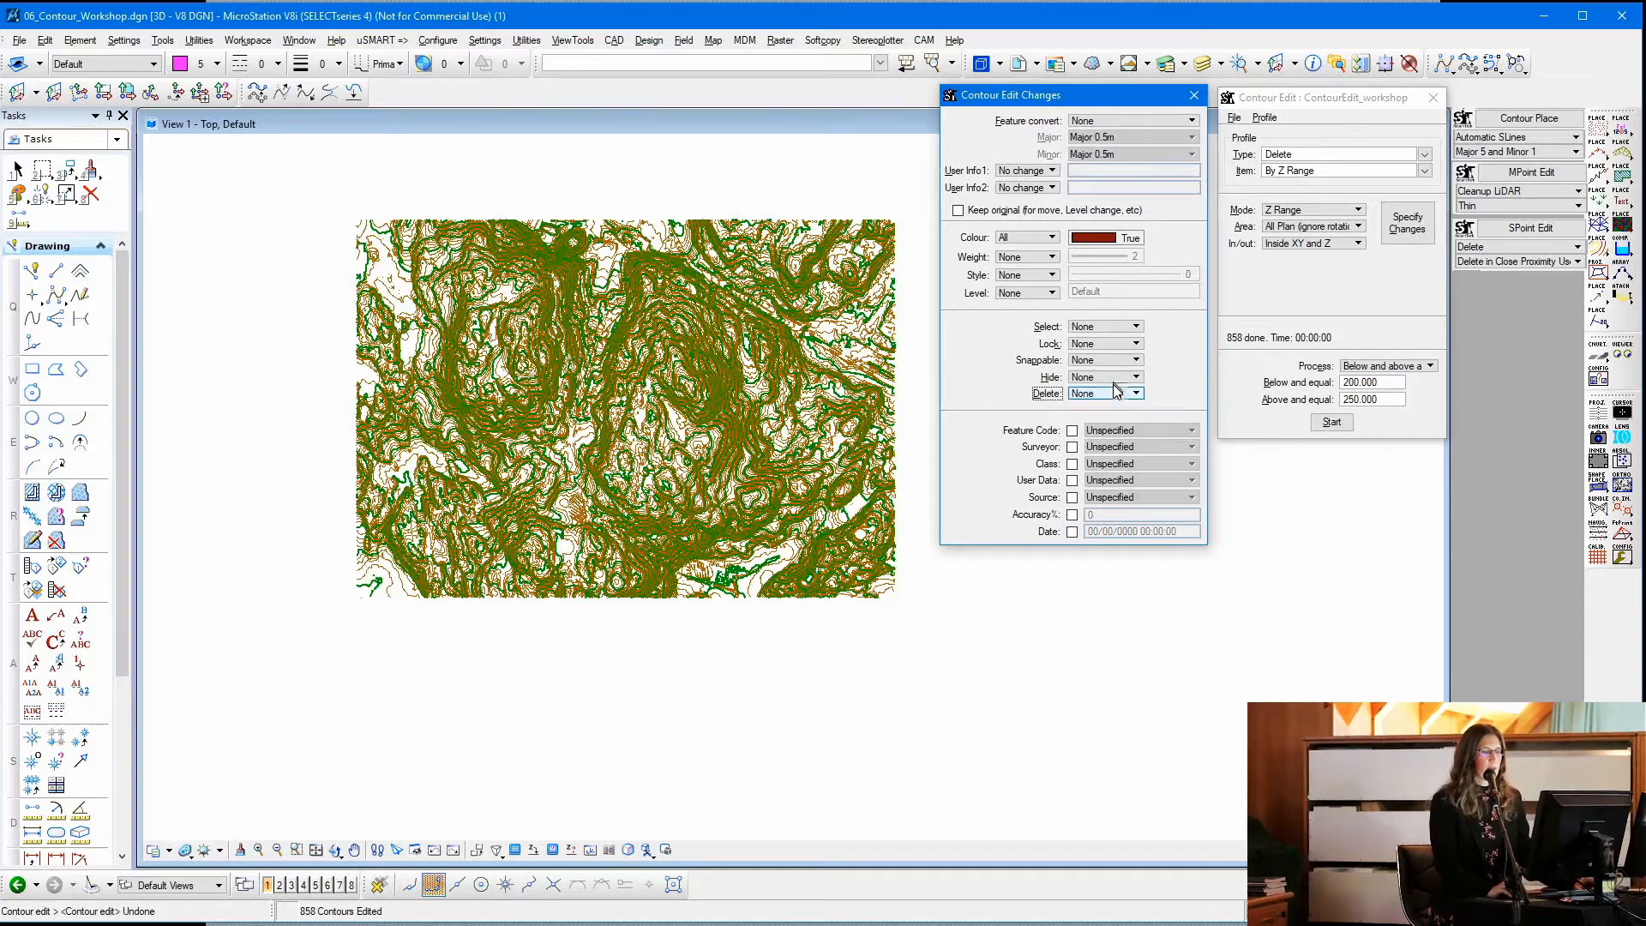
pyautogui.click(1332, 421)
pyautogui.click(1119, 597)
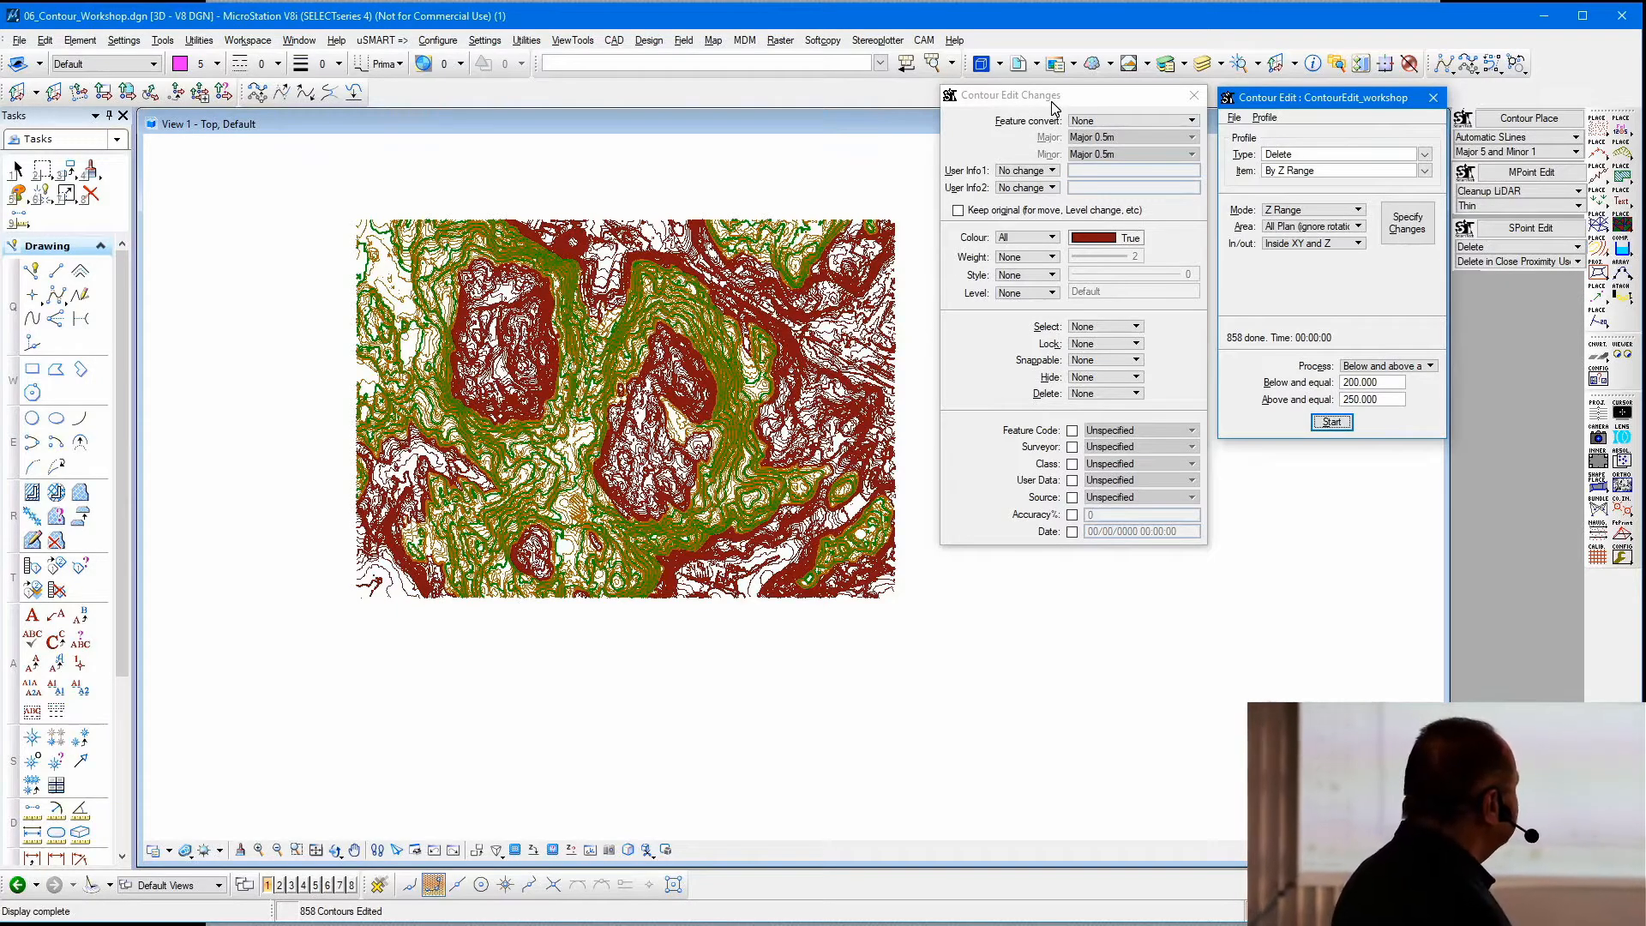
# - Set the contour changes to assign User Data as Edited by user and include the Date
pyautogui.click(1000, 238)
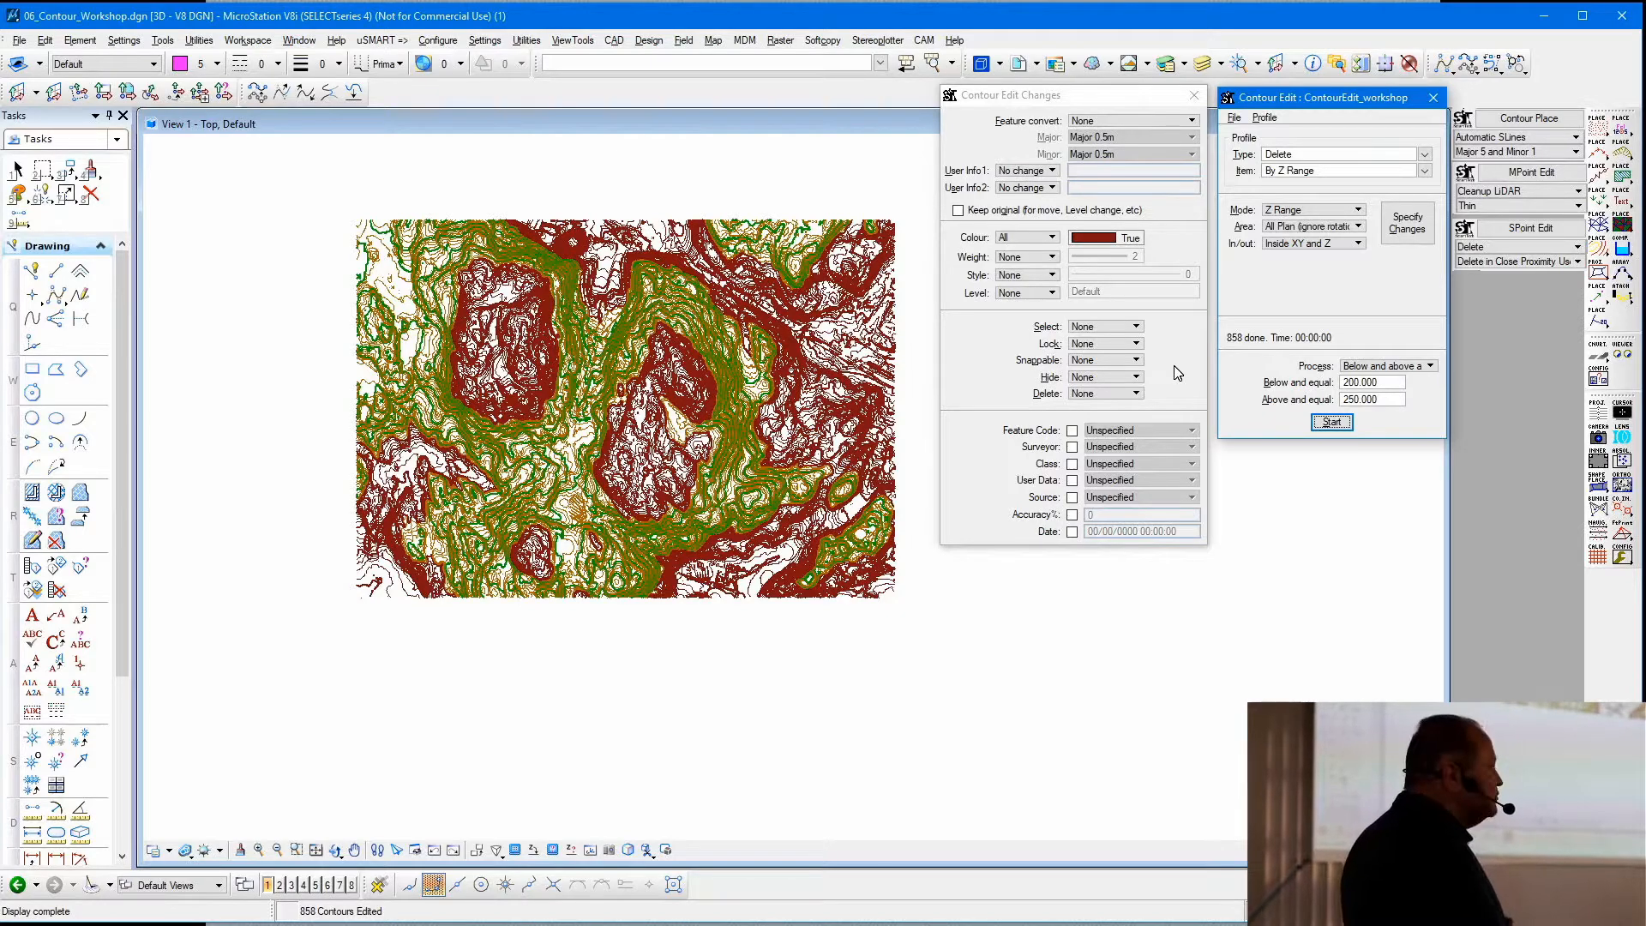
pyautogui.click(1071, 480)
pyautogui.click(1139, 482)
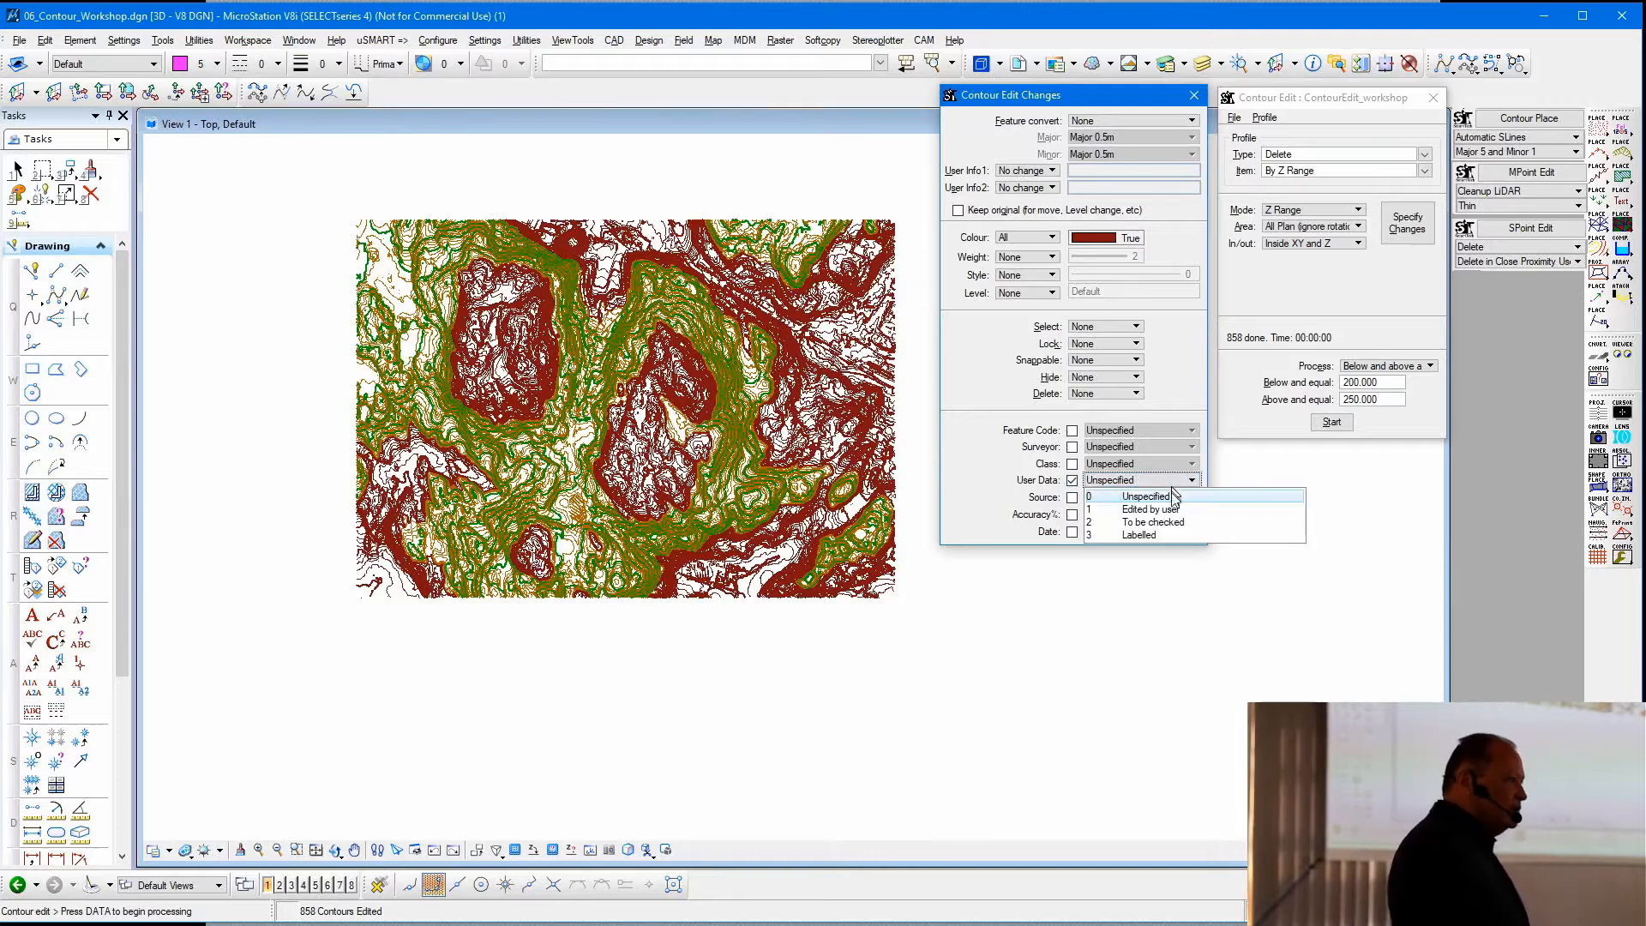
pyautogui.click(1174, 515)
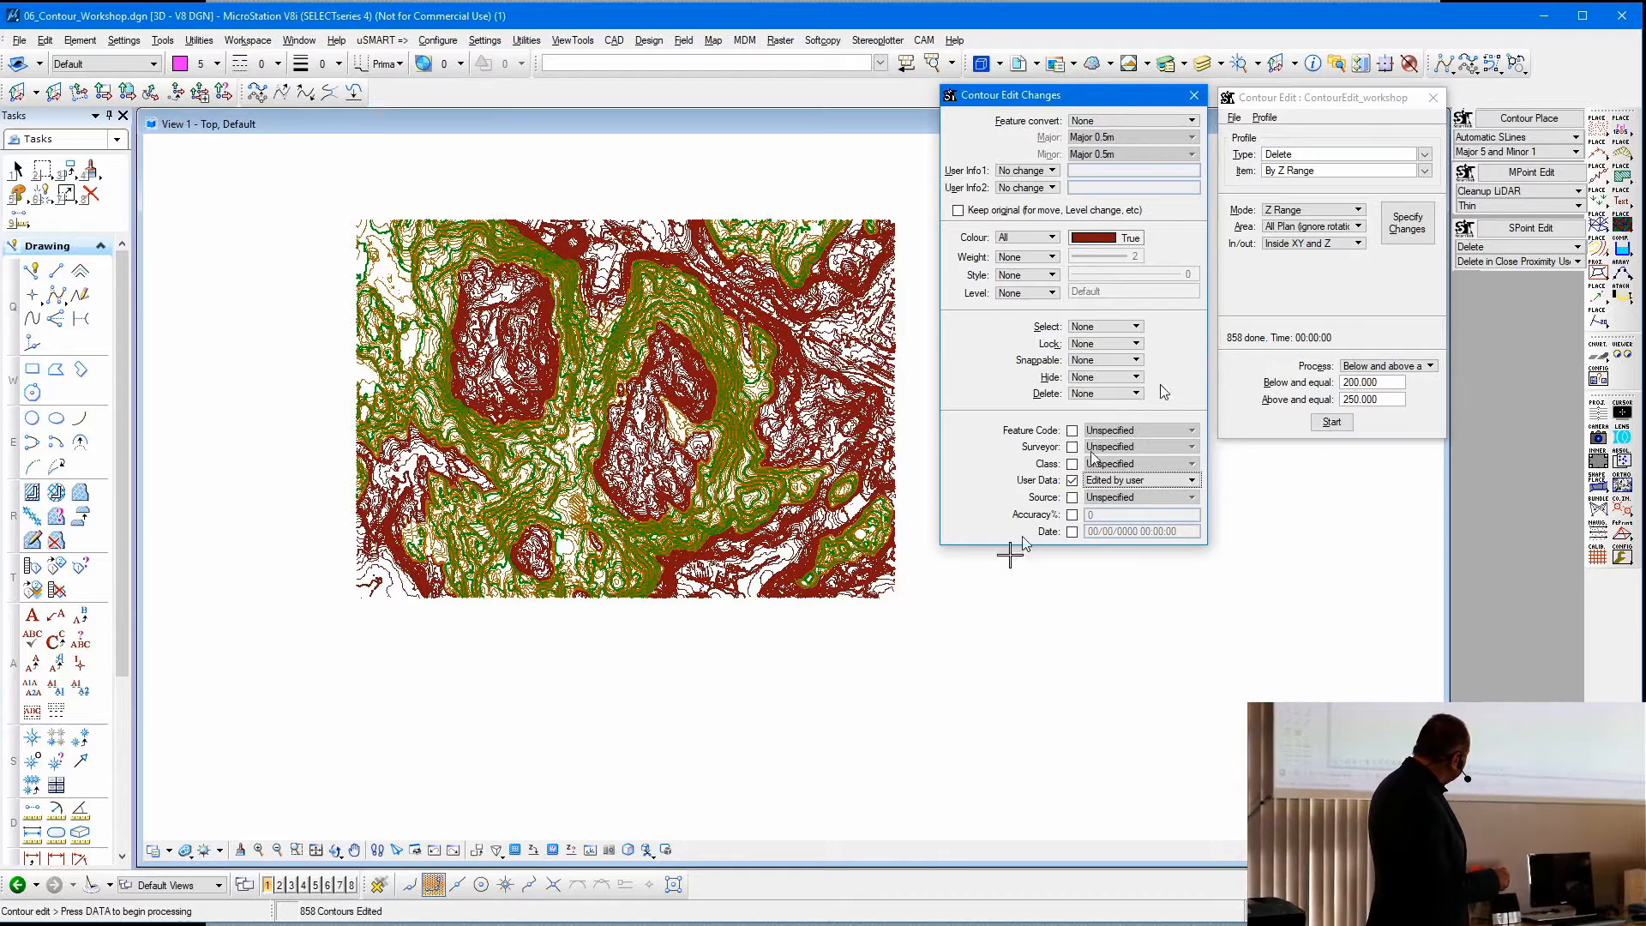
pyautogui.click(1072, 532)
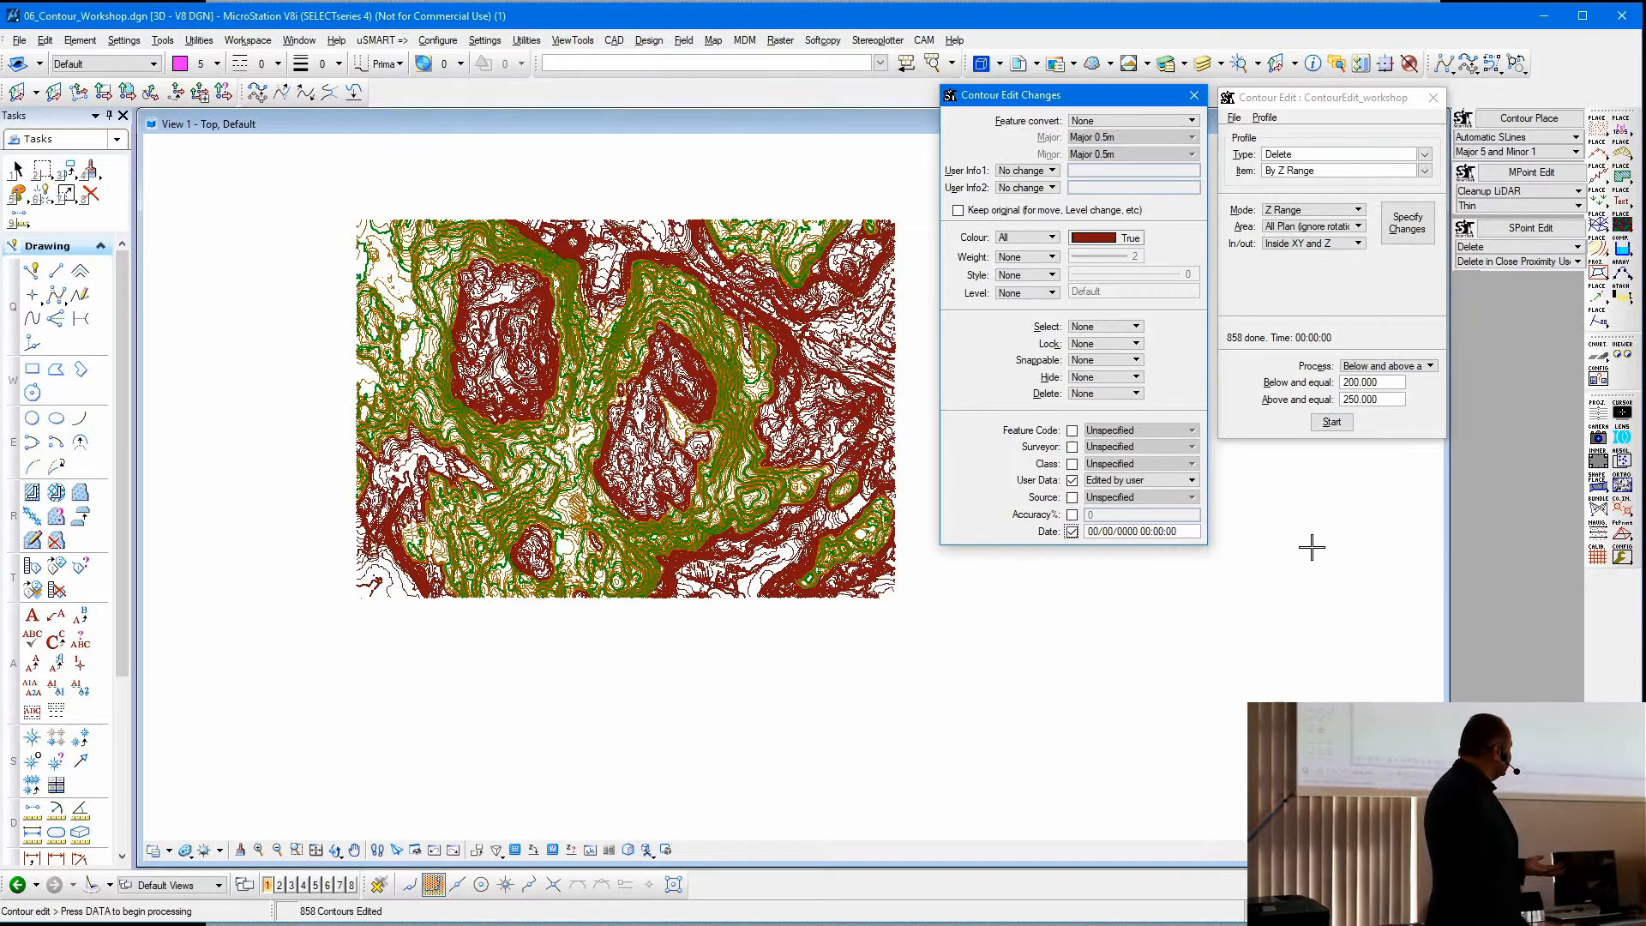
# - Check the Miscellaneous profile Change Line symbology, then reload the profile file to restore the saved Delete By Z Range settings
pyautogui.click(1425, 154)
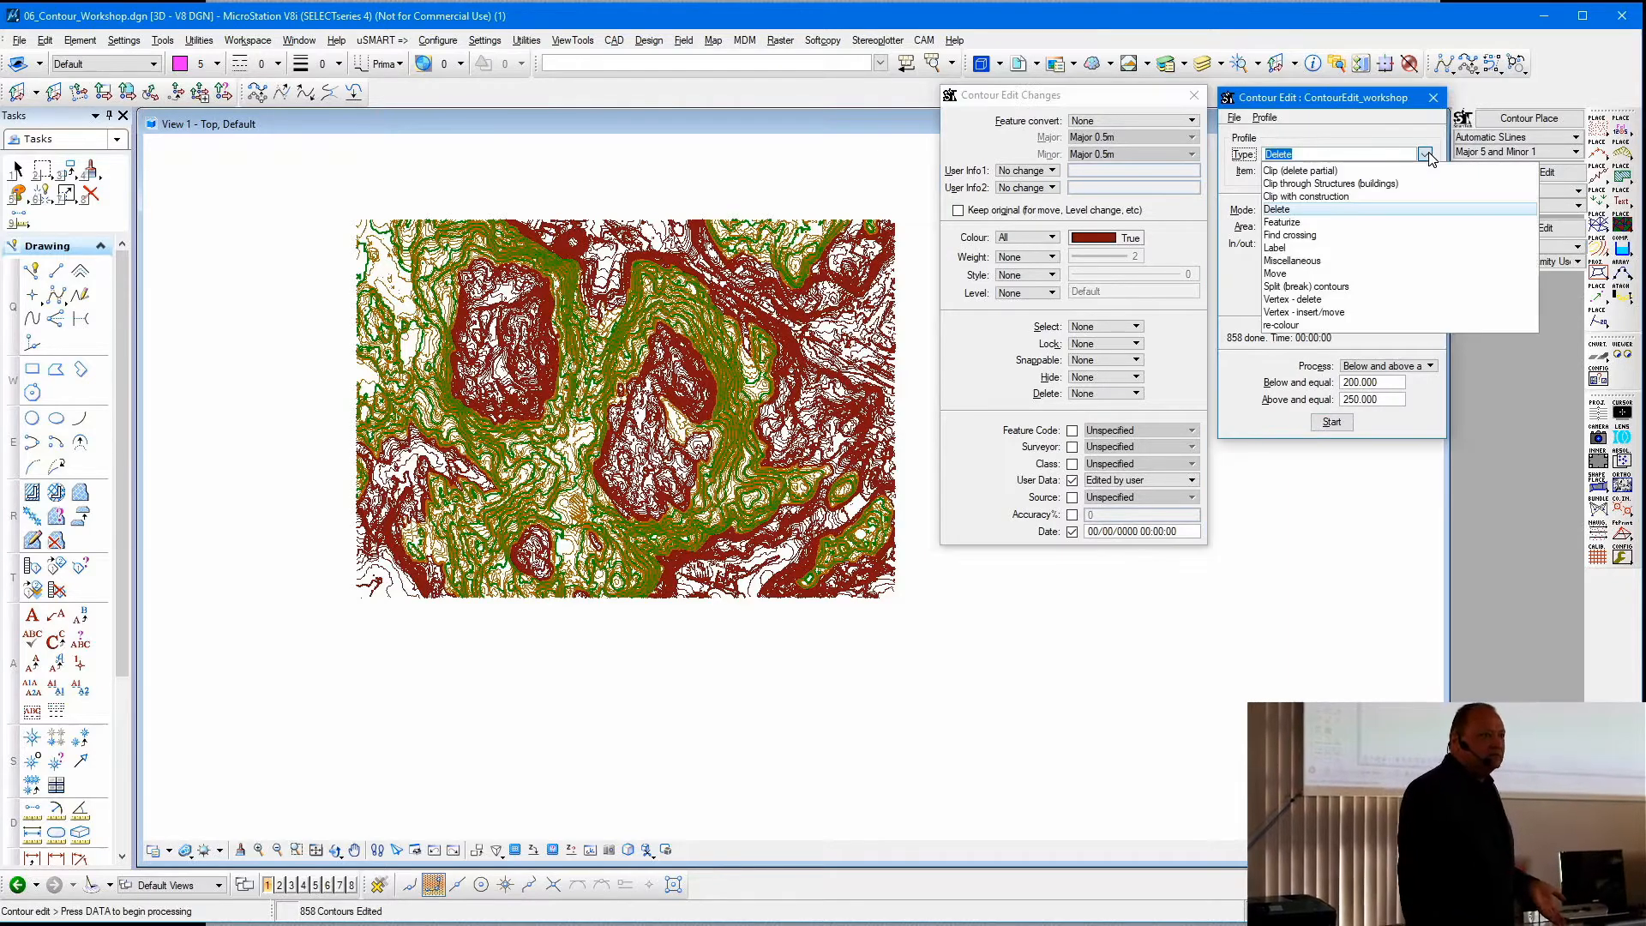
pyautogui.click(1344, 261)
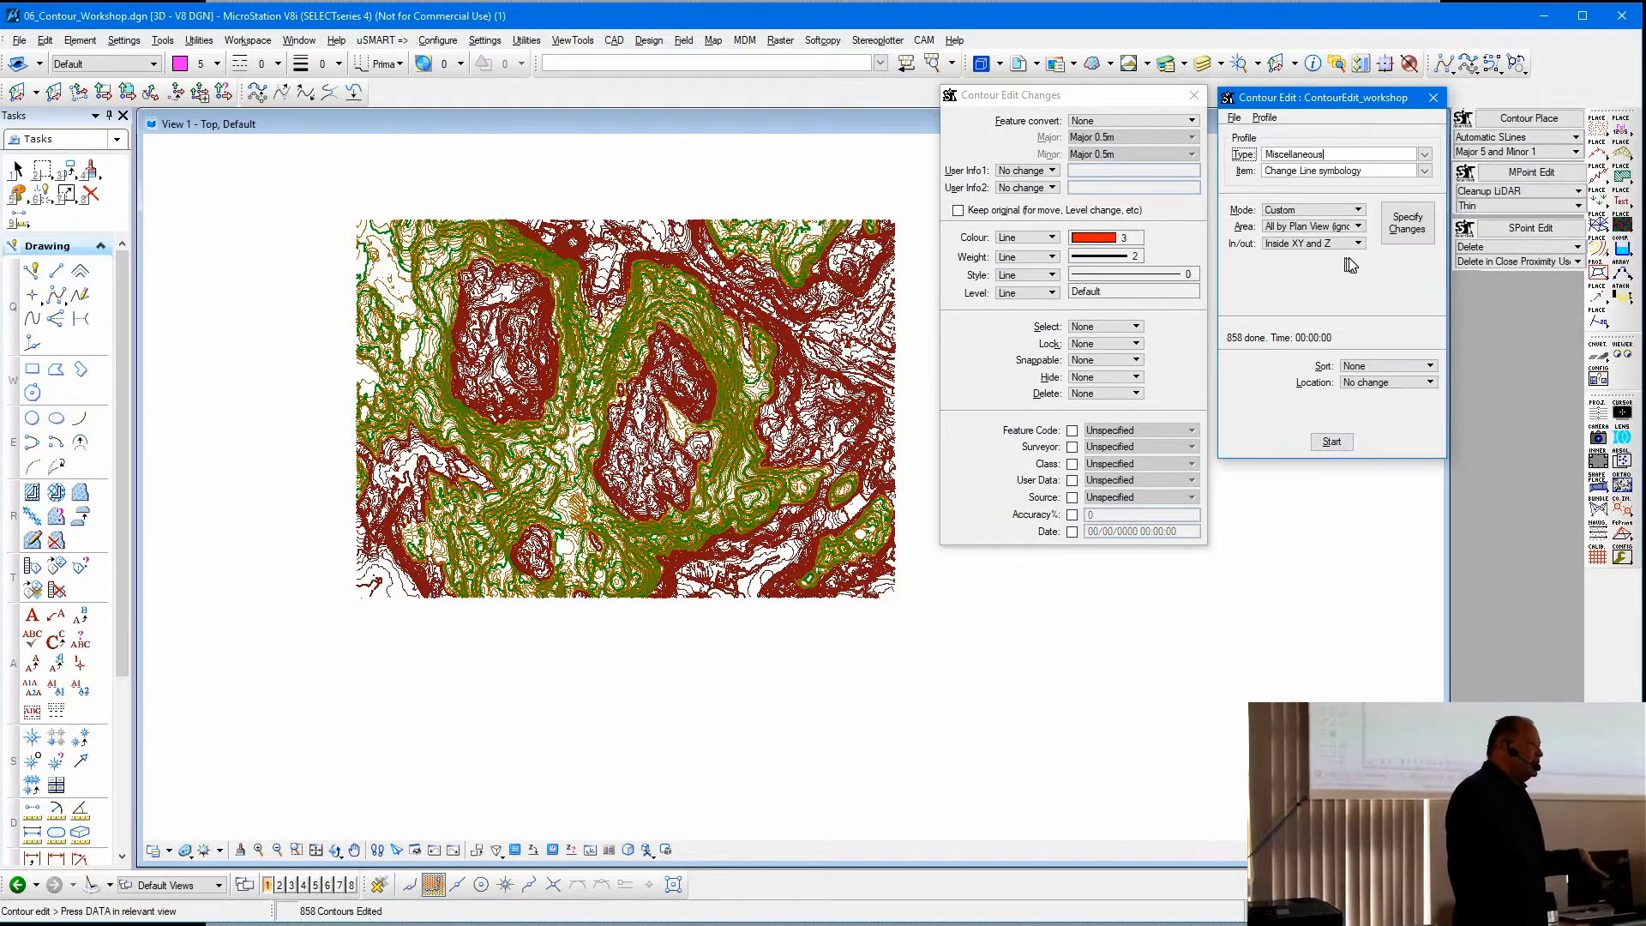
pyautogui.click(1425, 171)
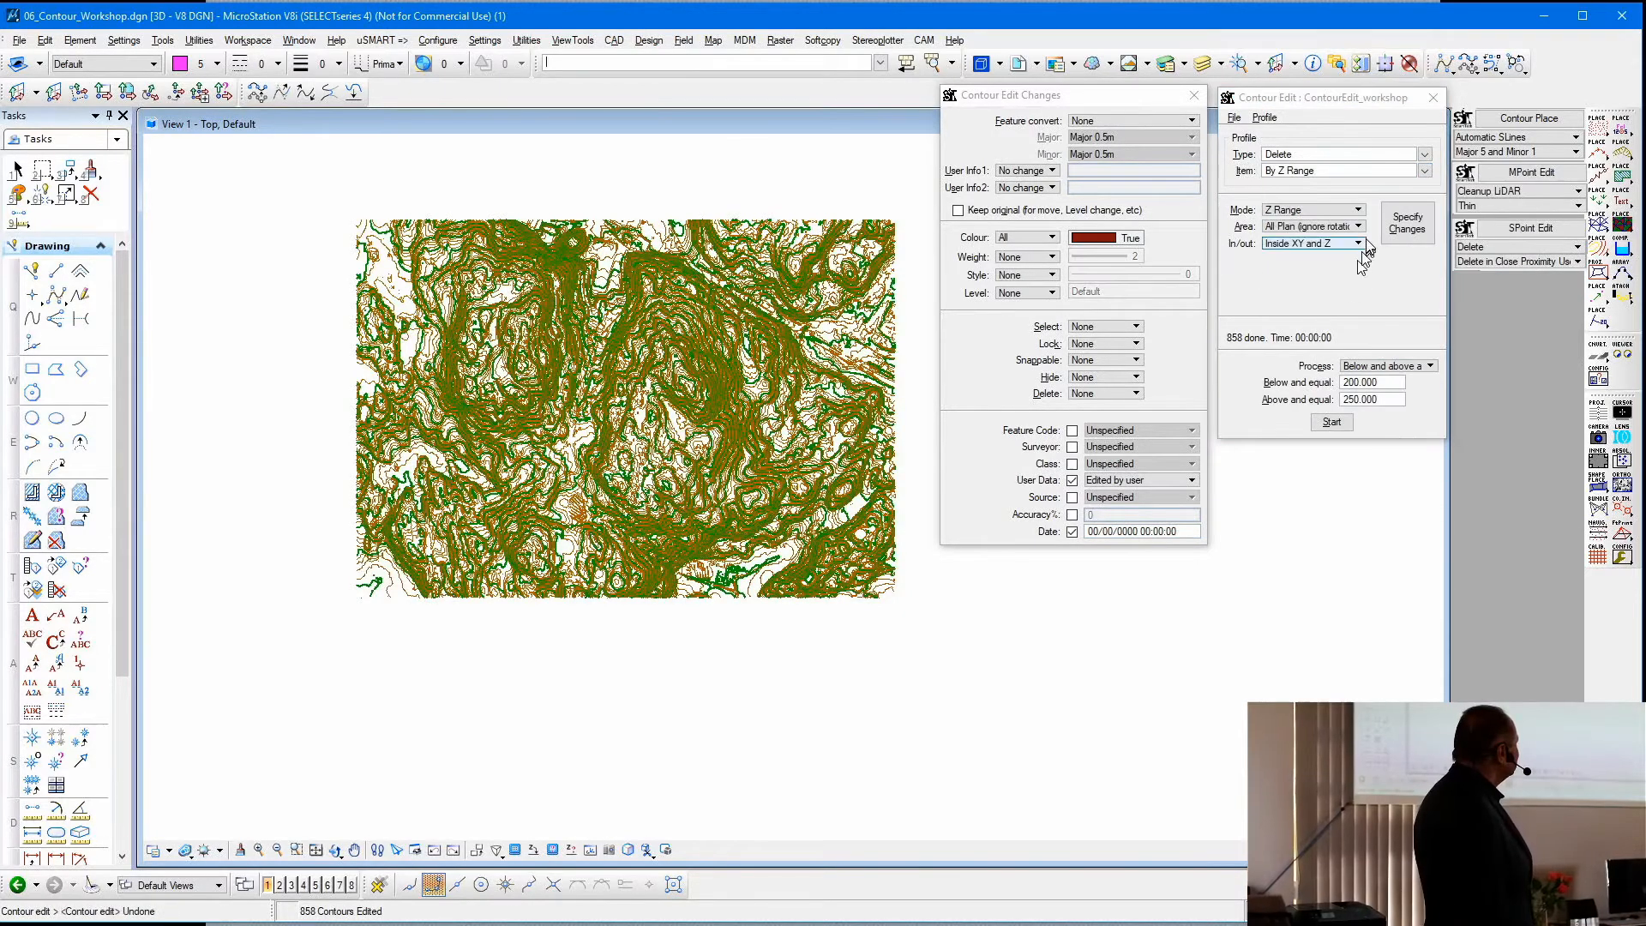
pyautogui.click(1233, 118)
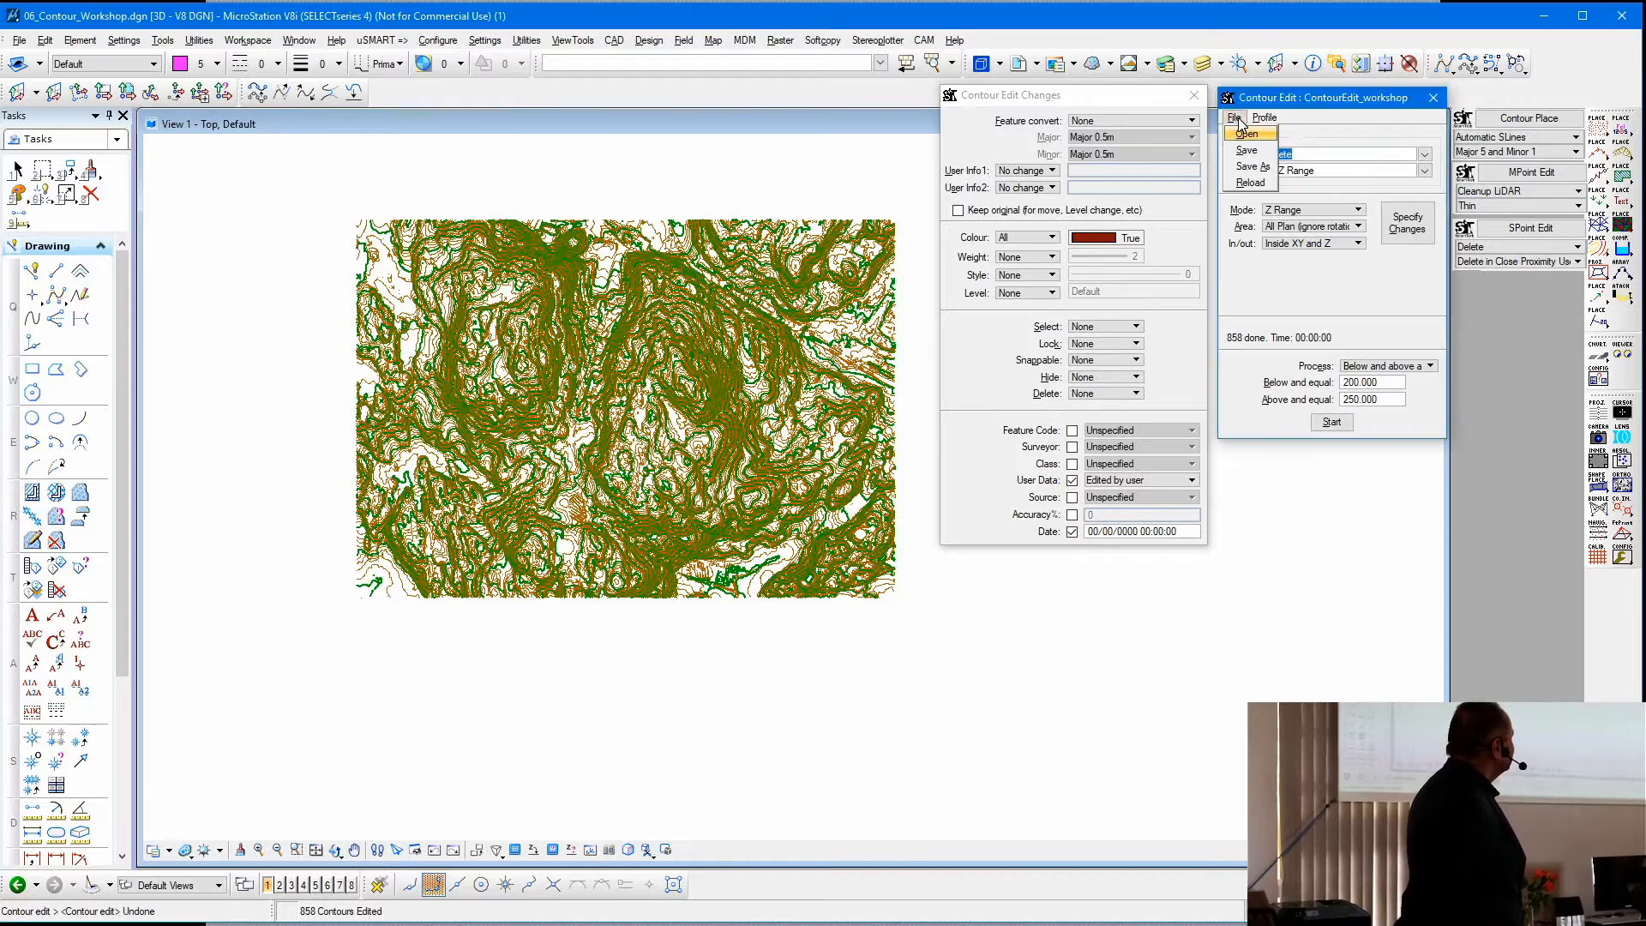
pyautogui.click(1249, 184)
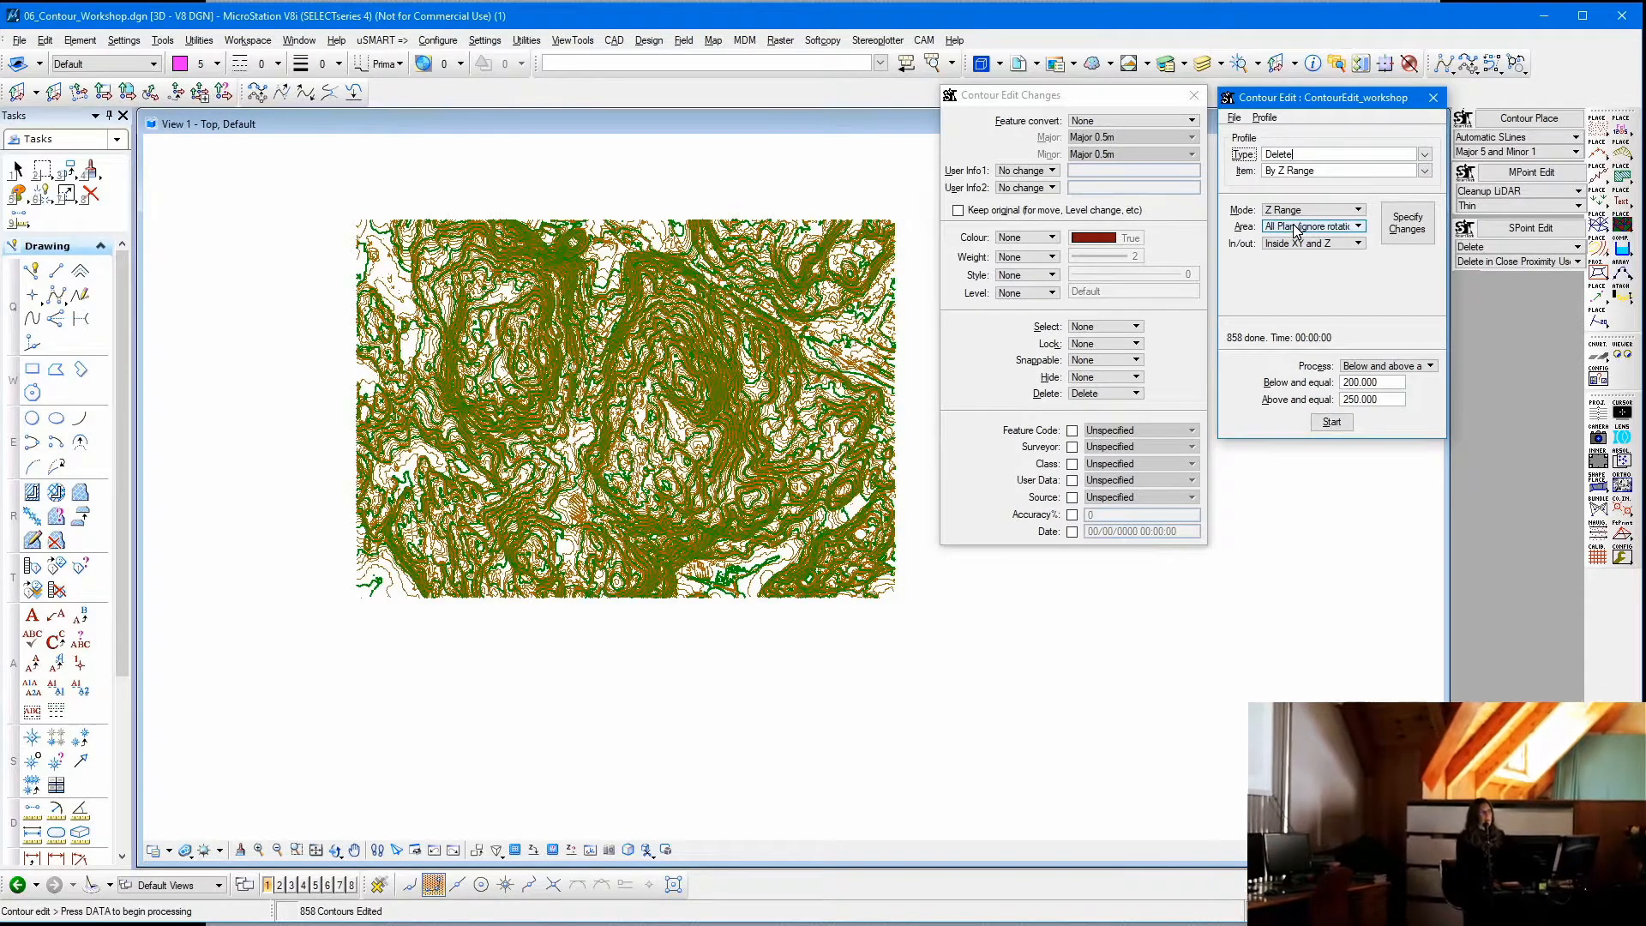
# - Delete contours at or below 200 and at or above 250 inside a rectangle over the plan's western half, then undo the deletion
pyautogui.click(1296, 228)
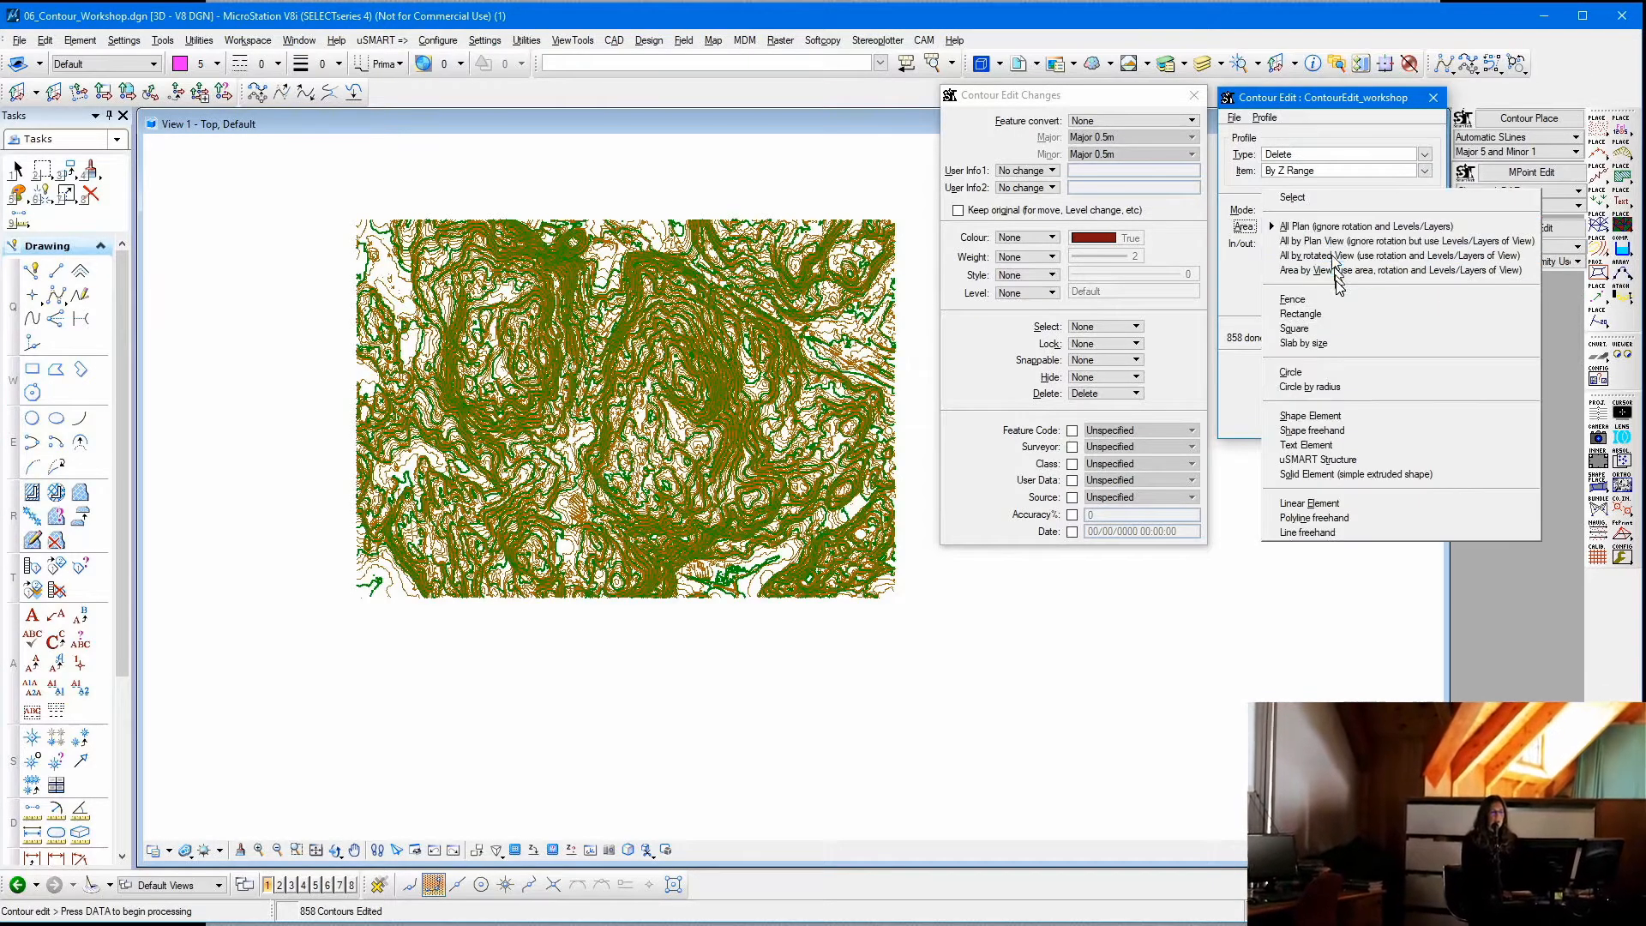
pyautogui.click(1335, 316)
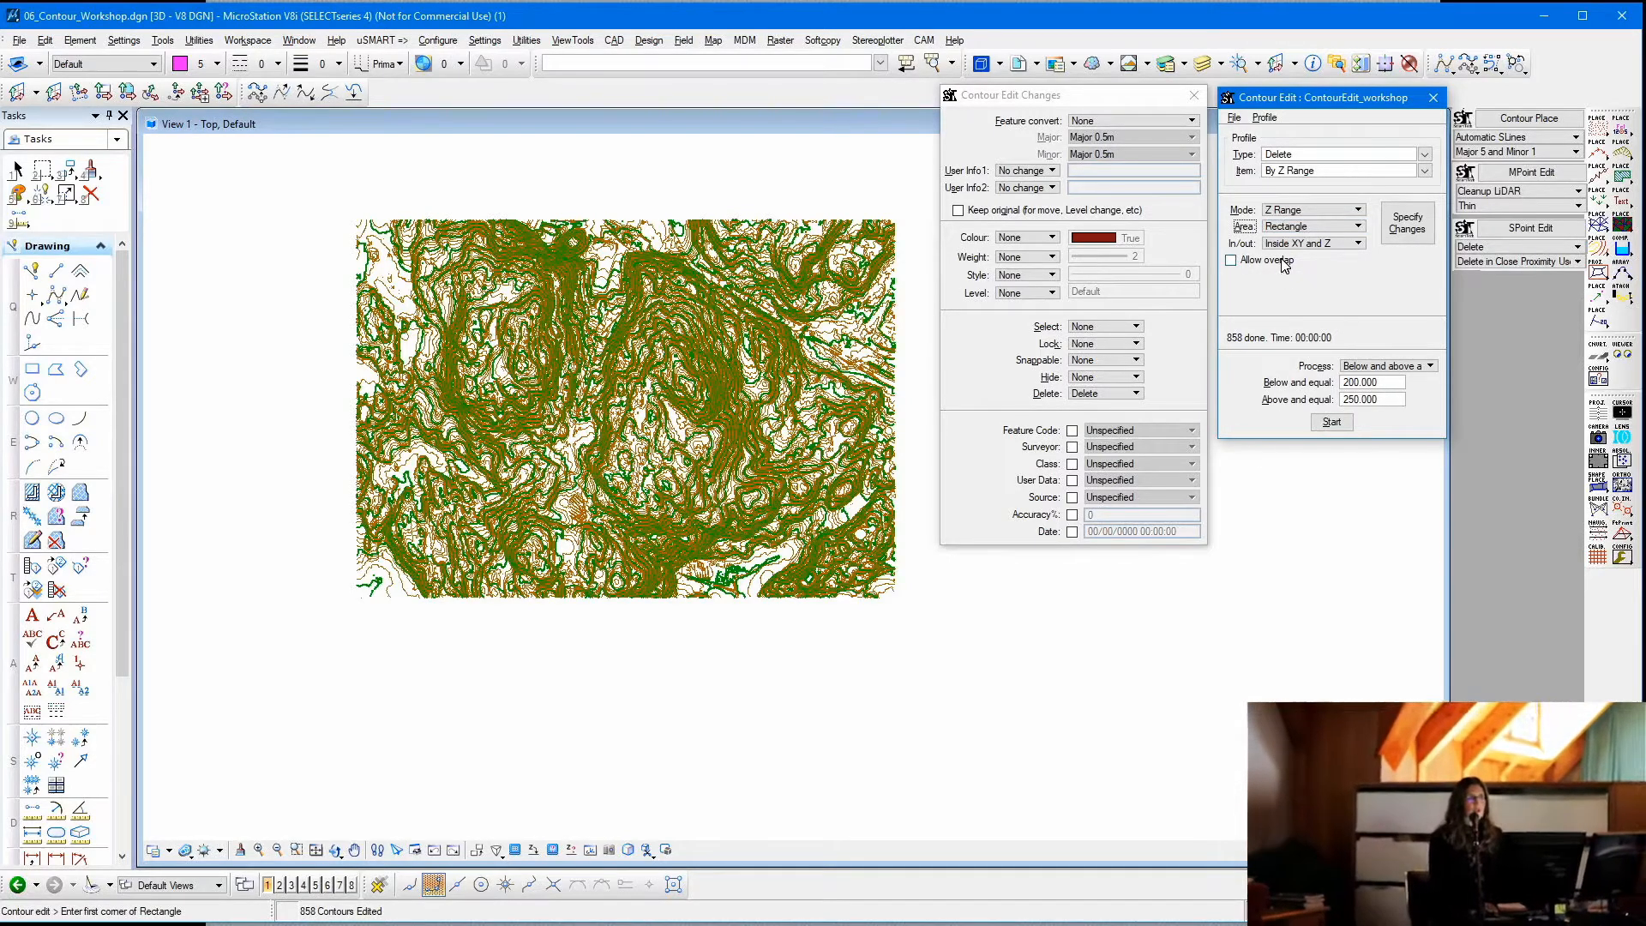
pyautogui.click(306, 190)
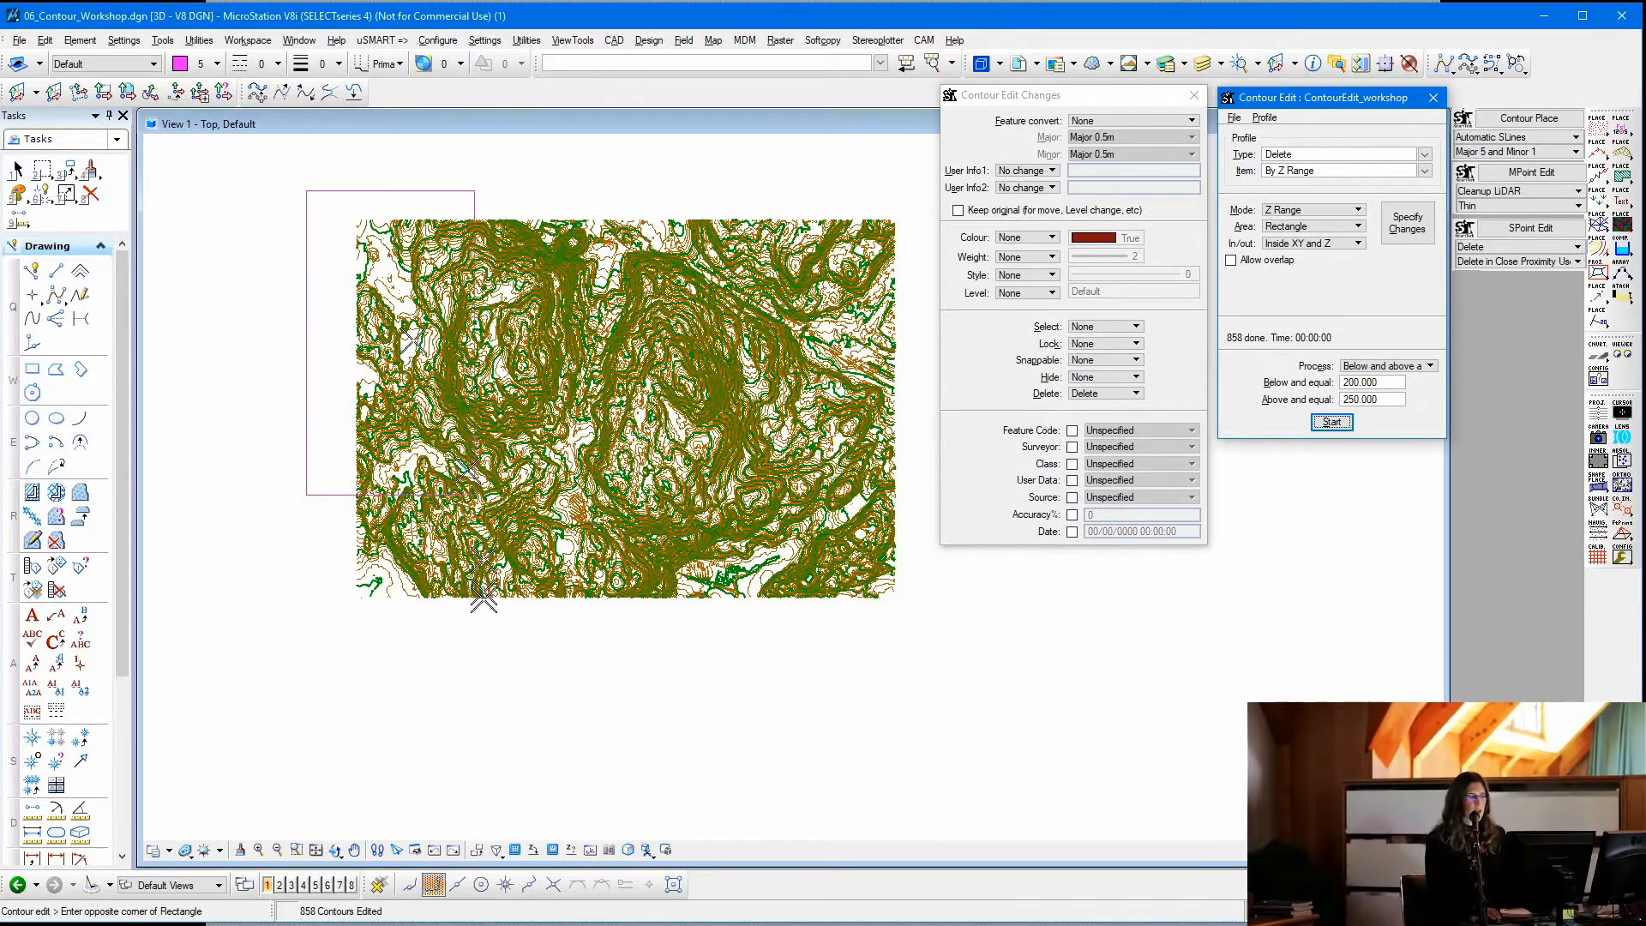
pyautogui.click(635, 655)
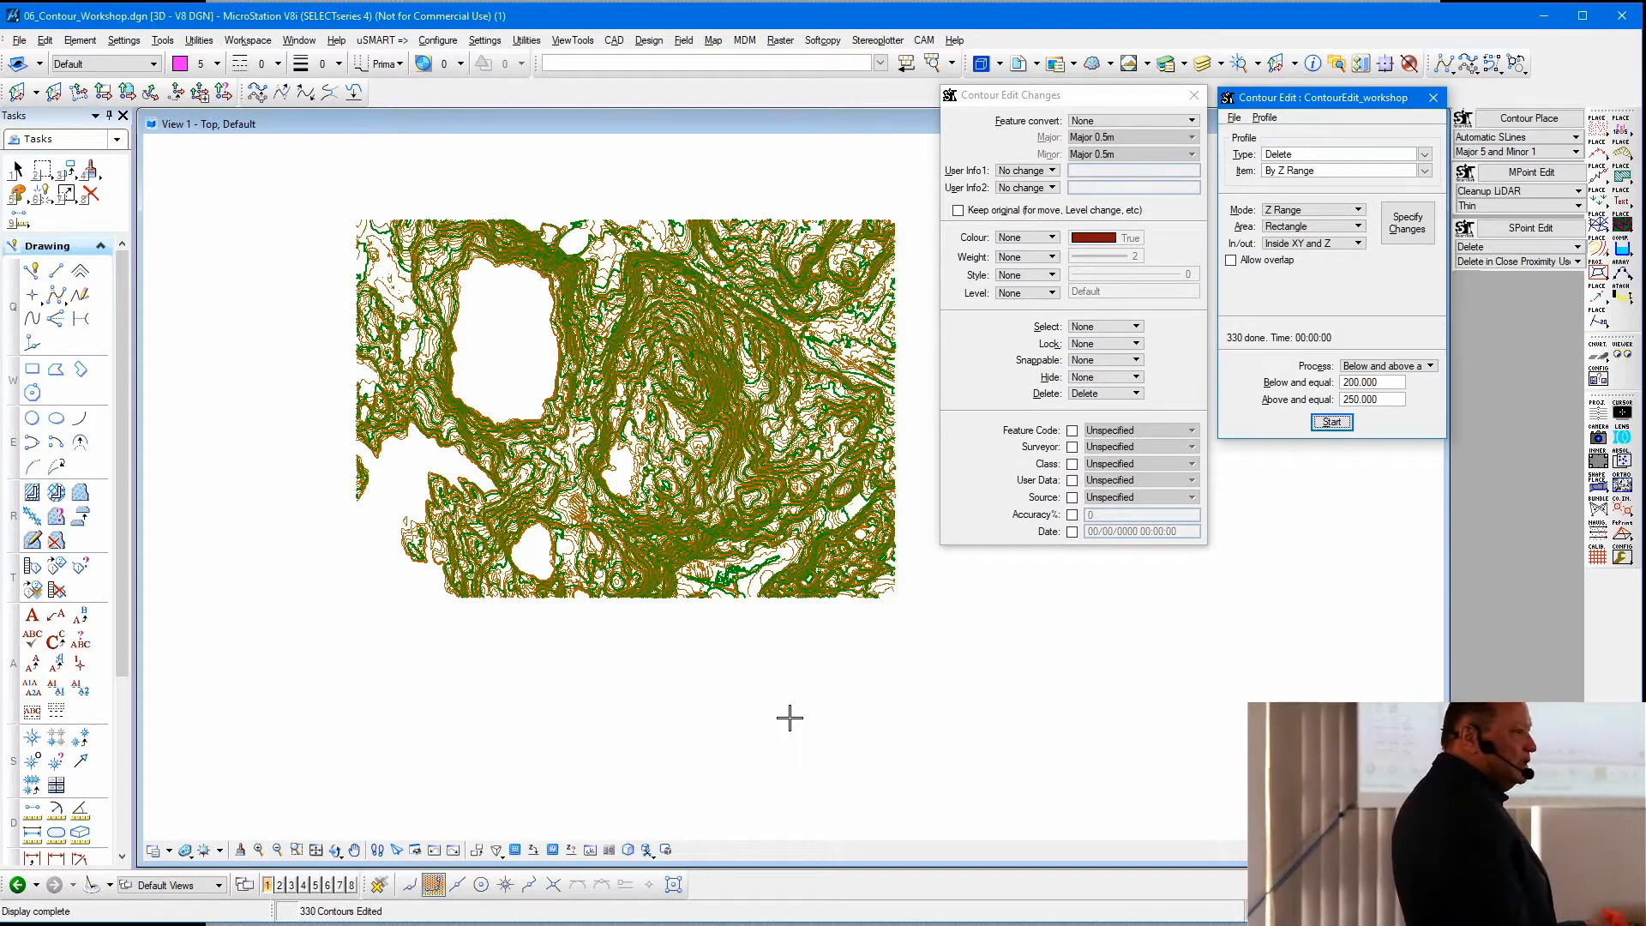
pyautogui.hotkey('ctrl', 'z')
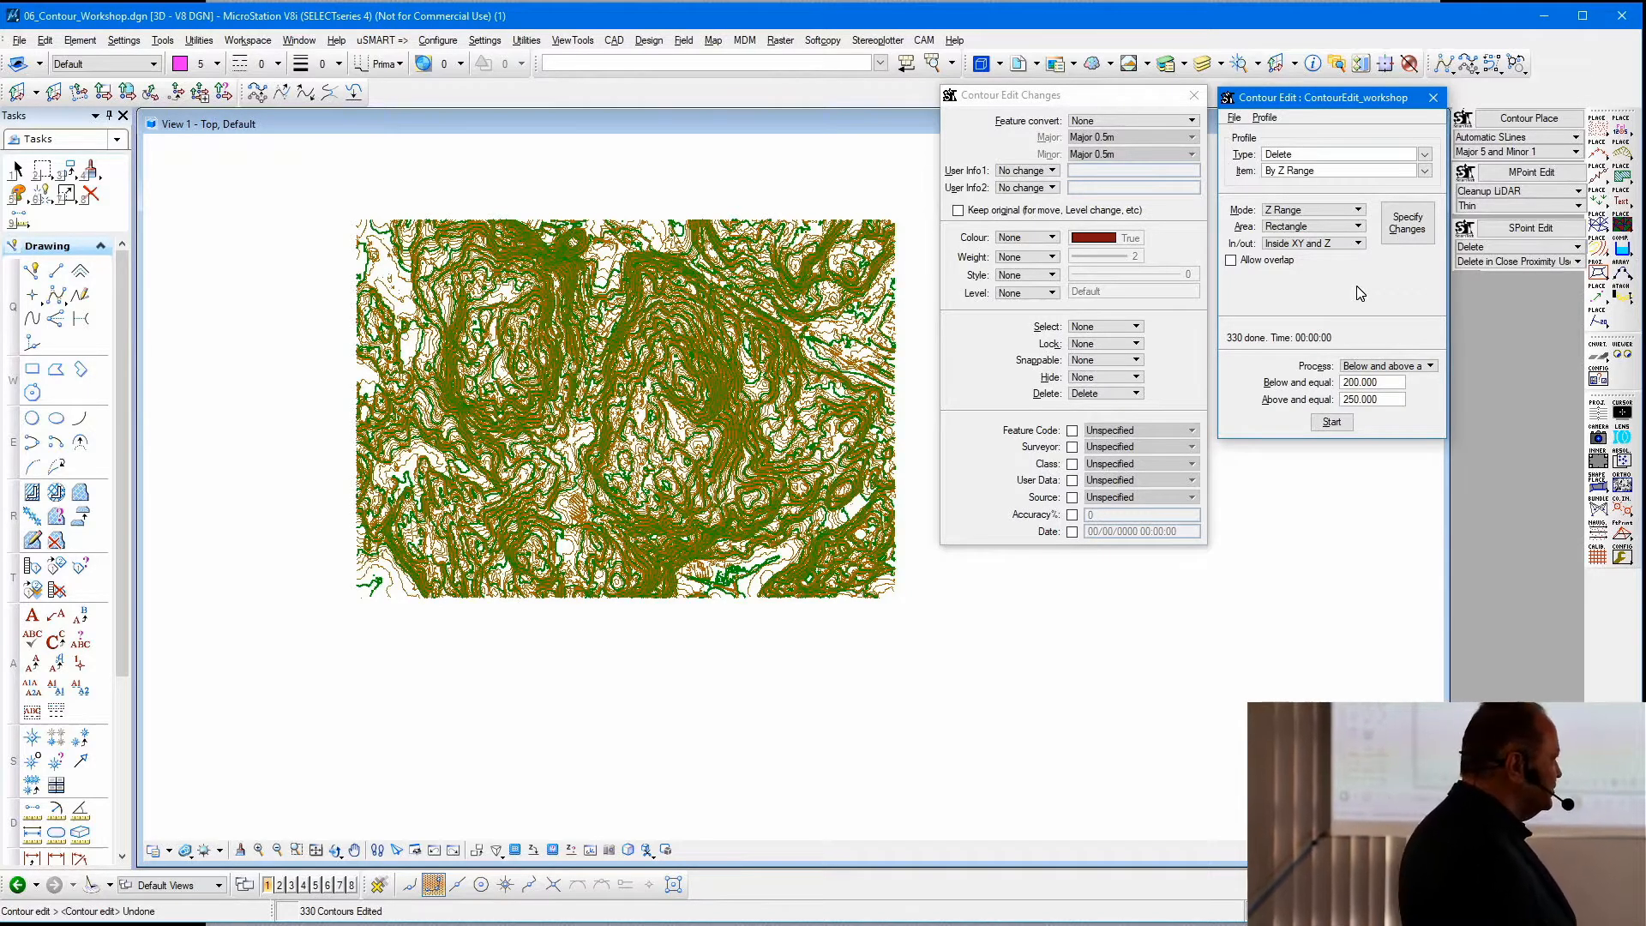
# - Delete contours By start Z and increment from 101 in steps of 2 across the plan view, then undo the deletion
pyautogui.click(1424, 172)
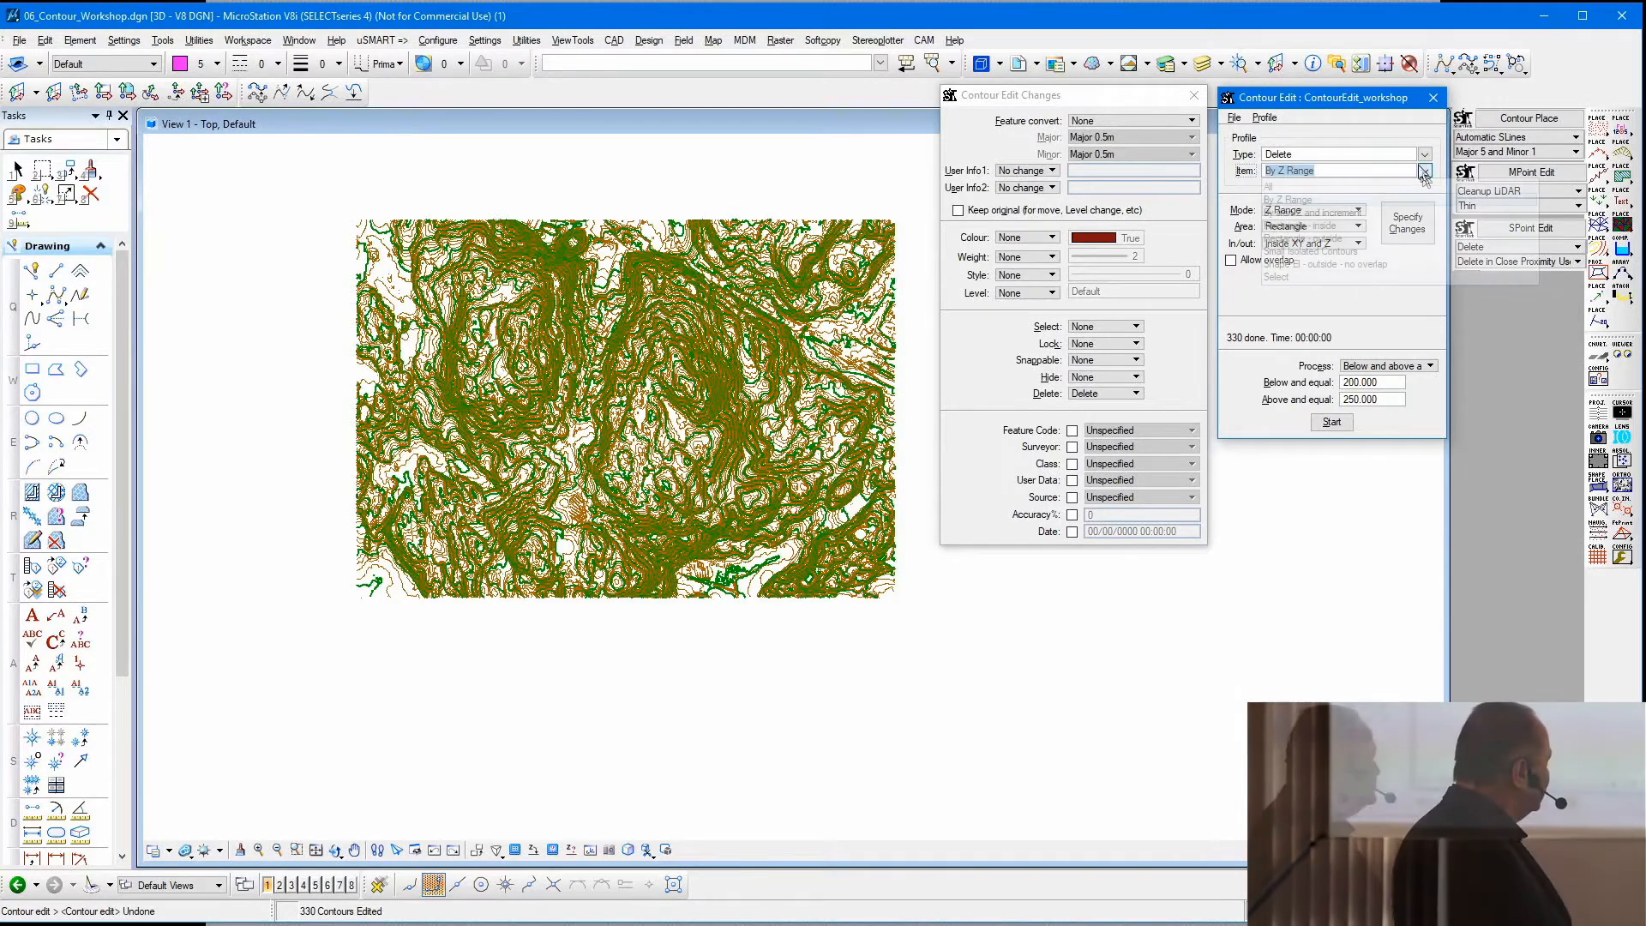
pyautogui.click(1338, 214)
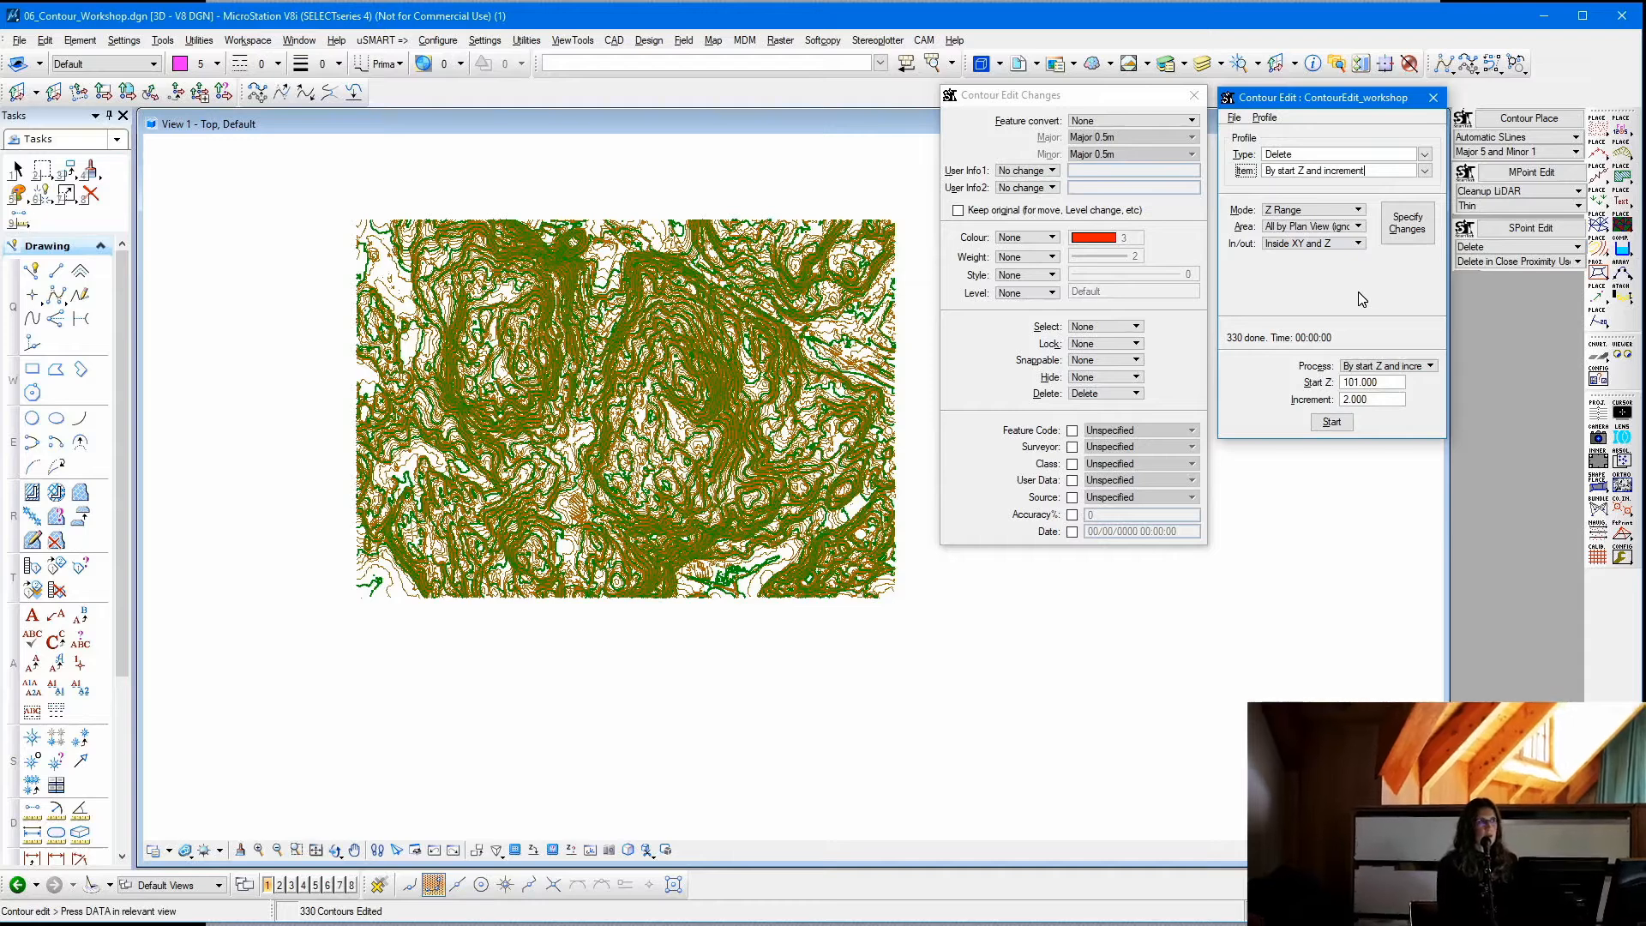
pyautogui.click(1332, 421)
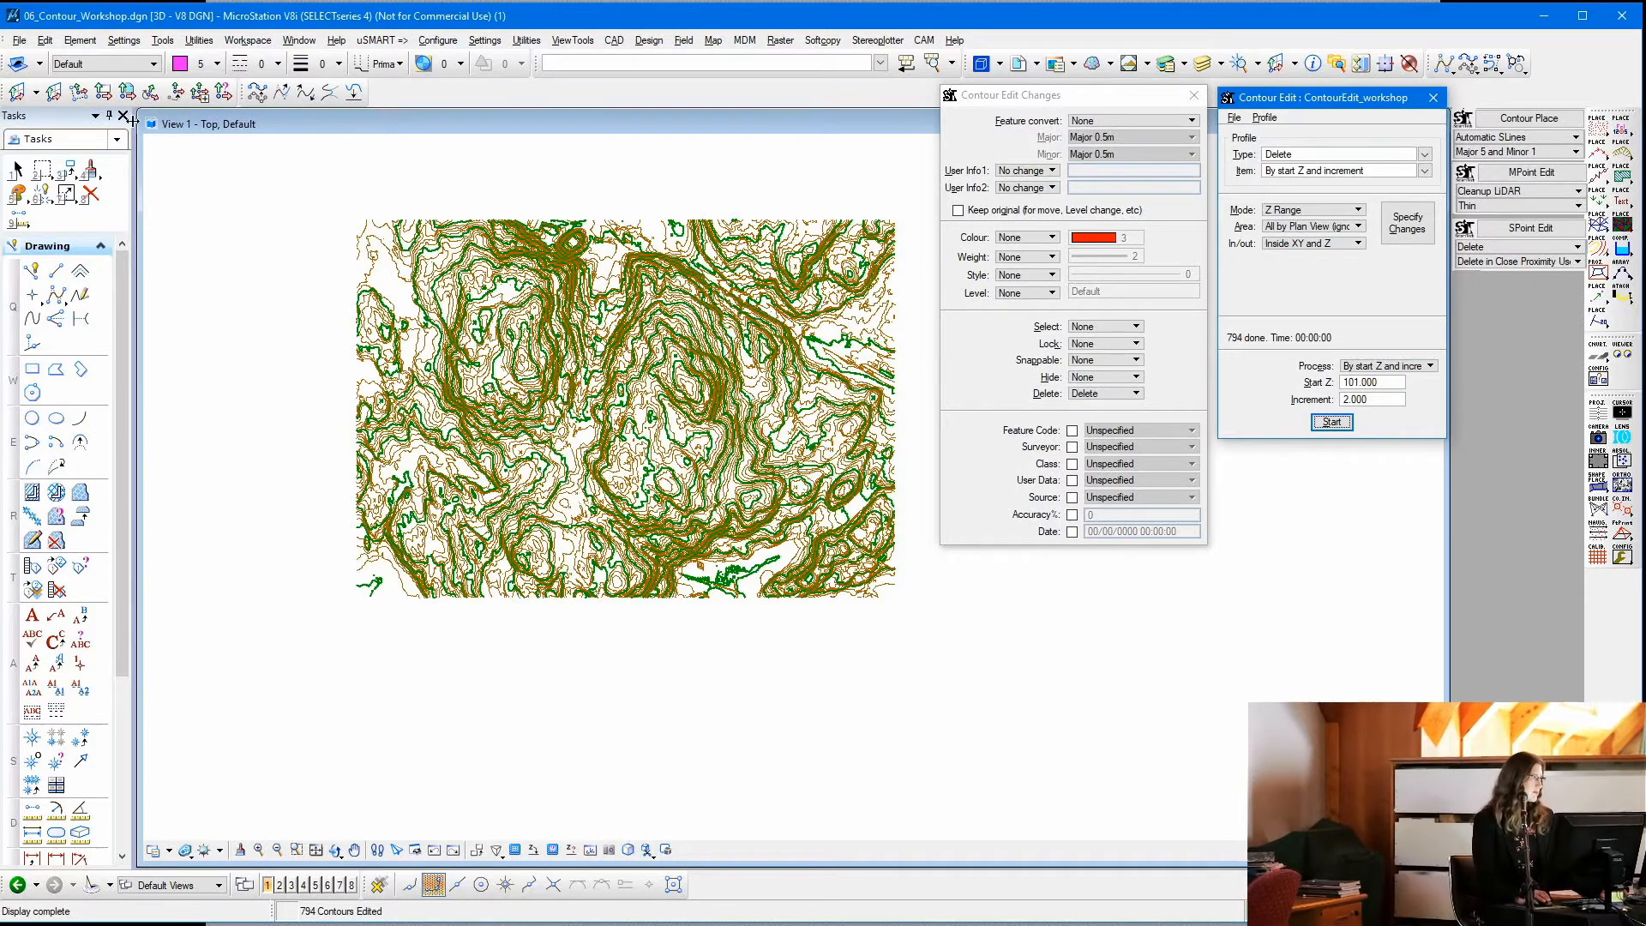
pyautogui.click(16, 170)
pyautogui.moveTo(630, 368)
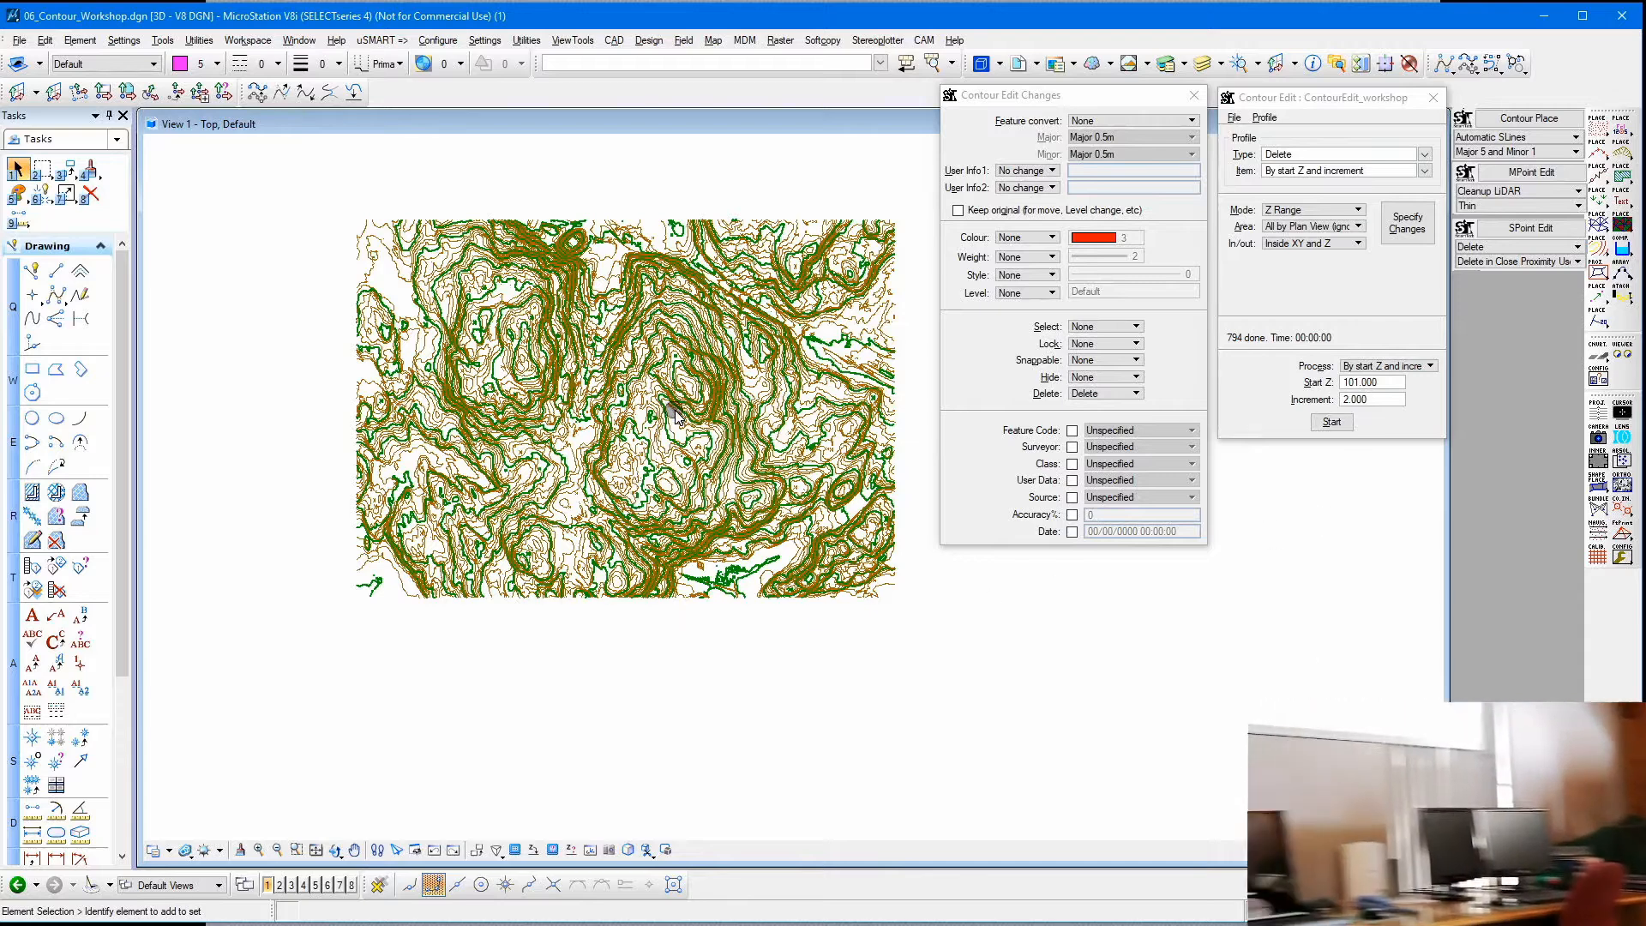
pyautogui.moveTo(675, 417)
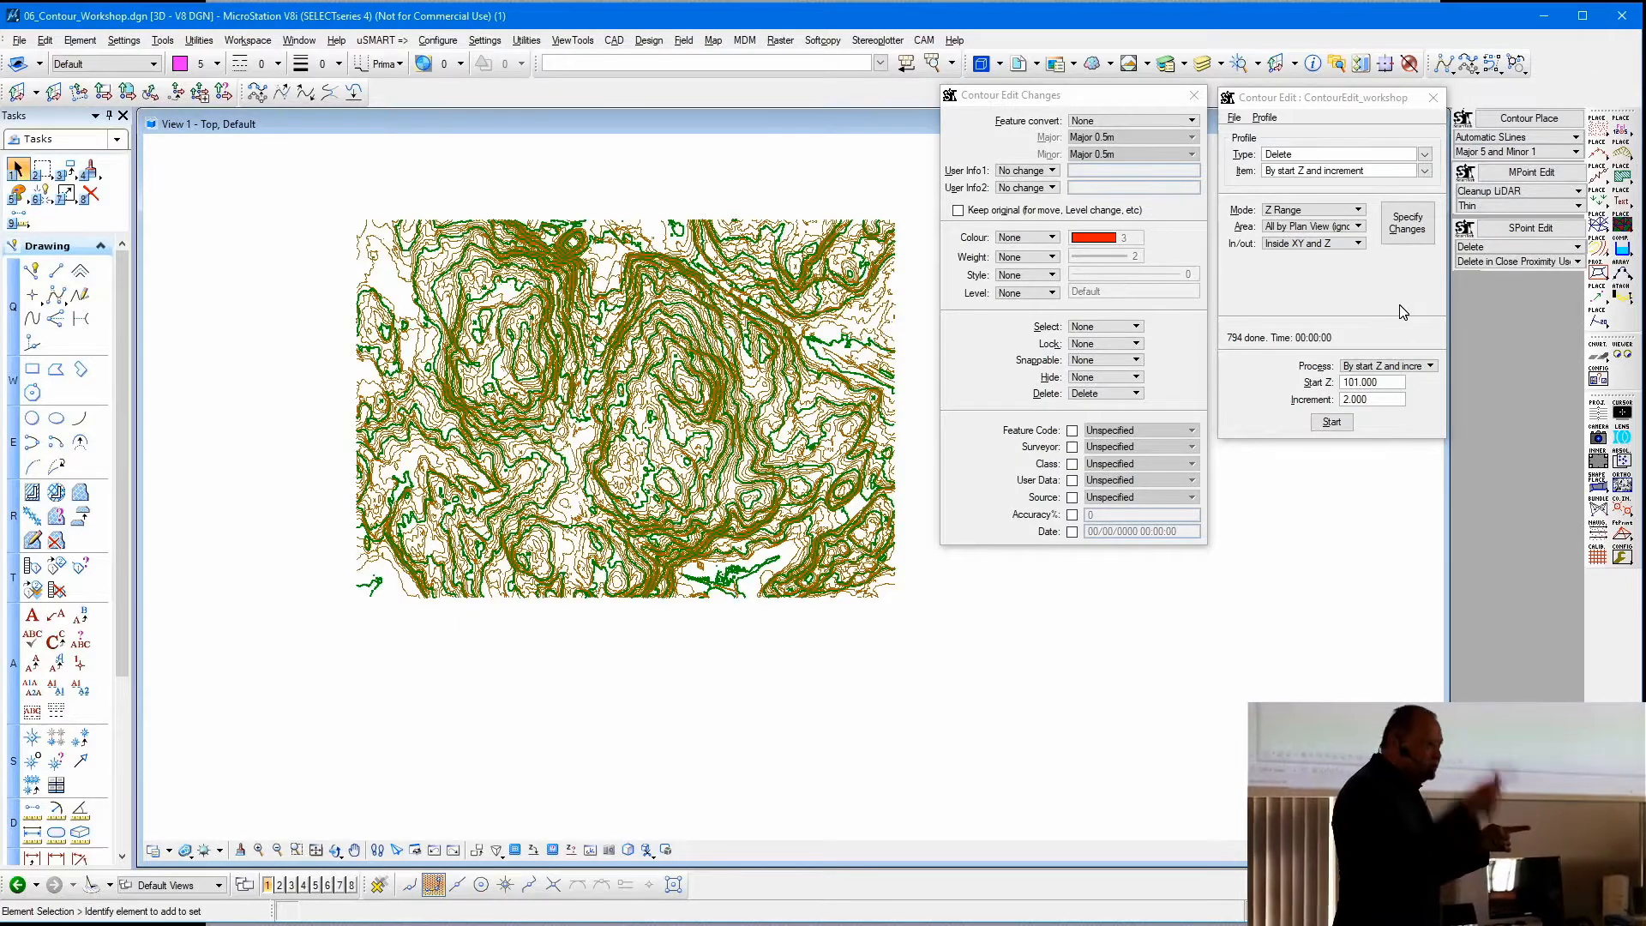
pyautogui.hotkey('ctrl', 'z')
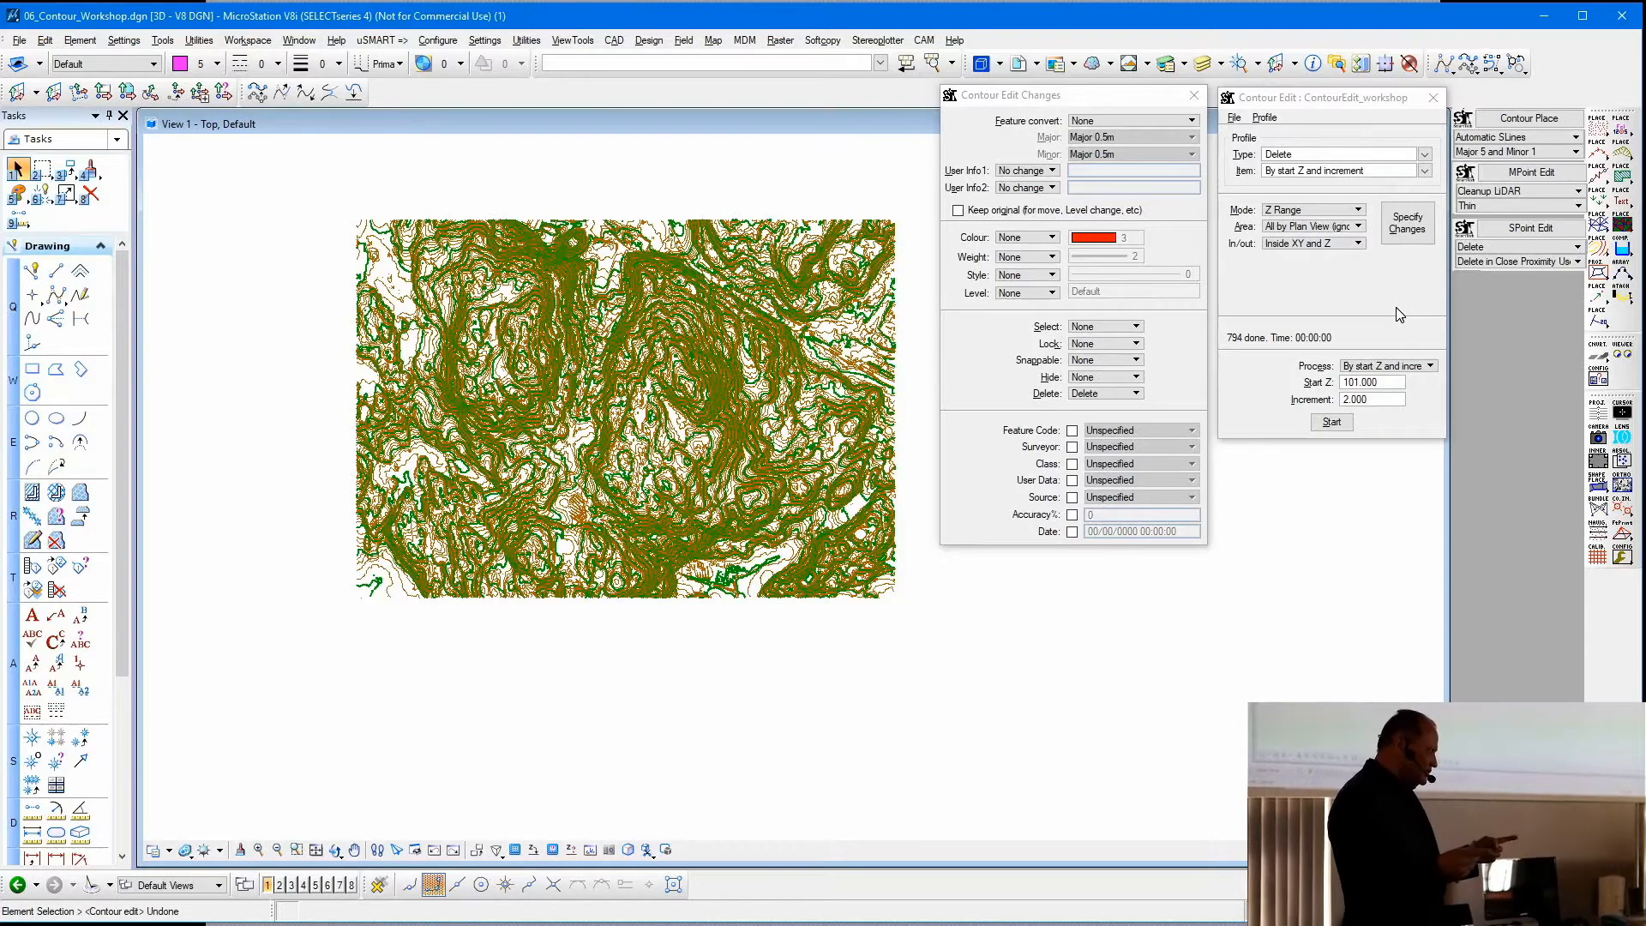
# - Featurize depression contours up to 500 long as Major 5m and Minor 1m Depression inside a rectangle over the plan's upper middle
pyautogui.click(1425, 155)
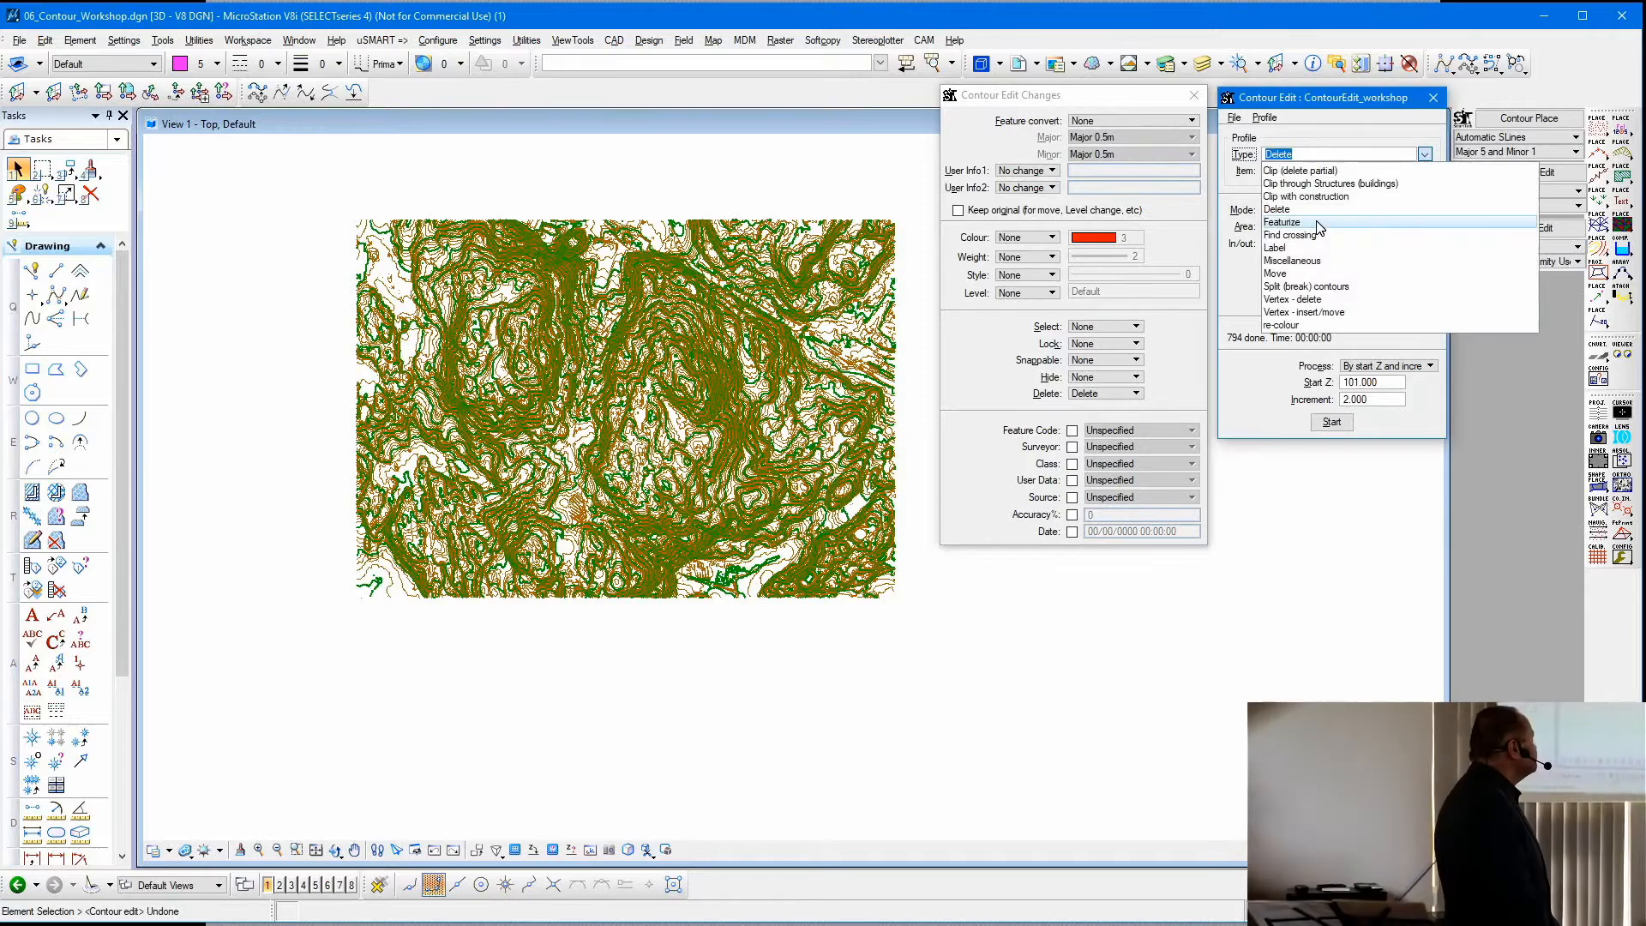
pyautogui.click(1309, 225)
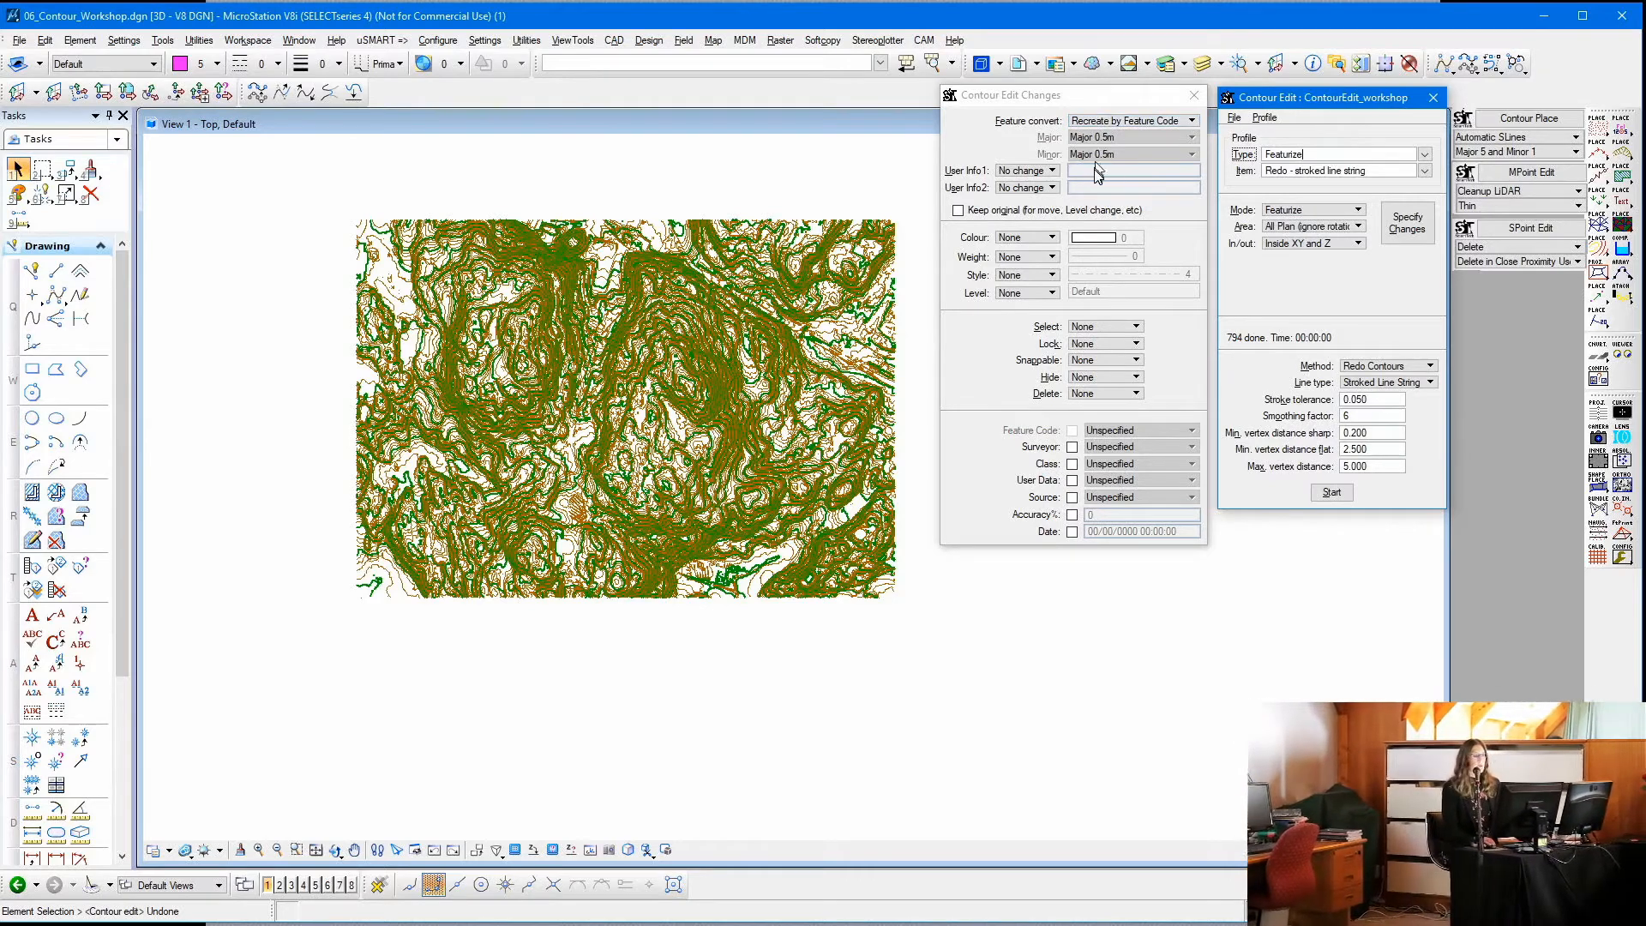
pyautogui.click(1424, 170)
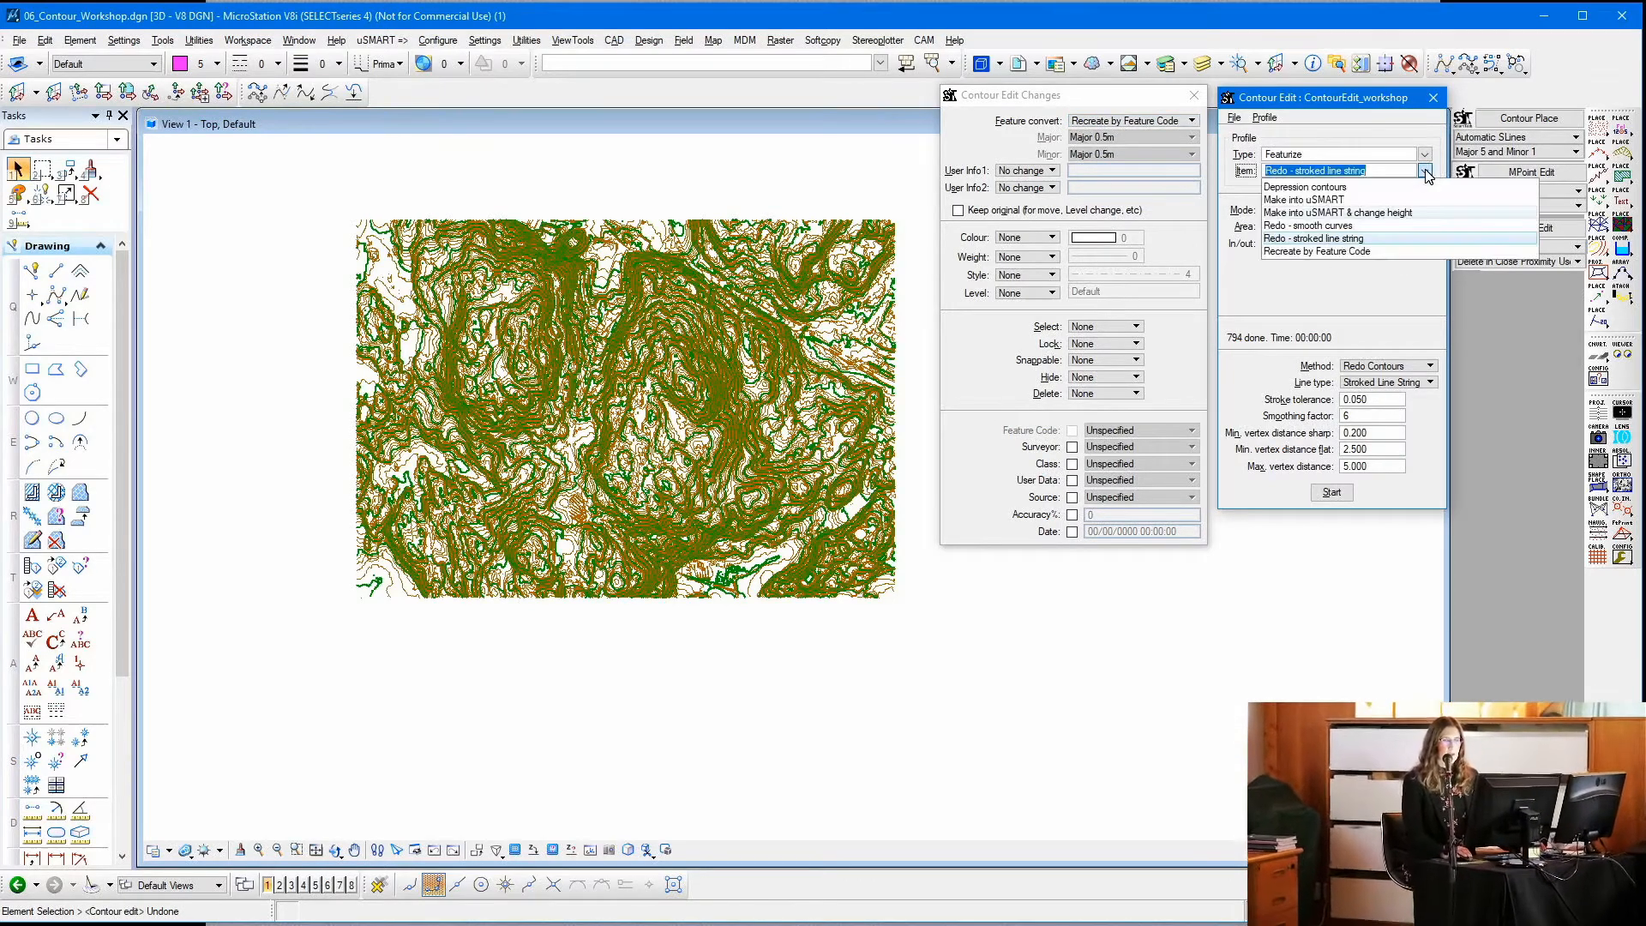
pyautogui.click(1359, 188)
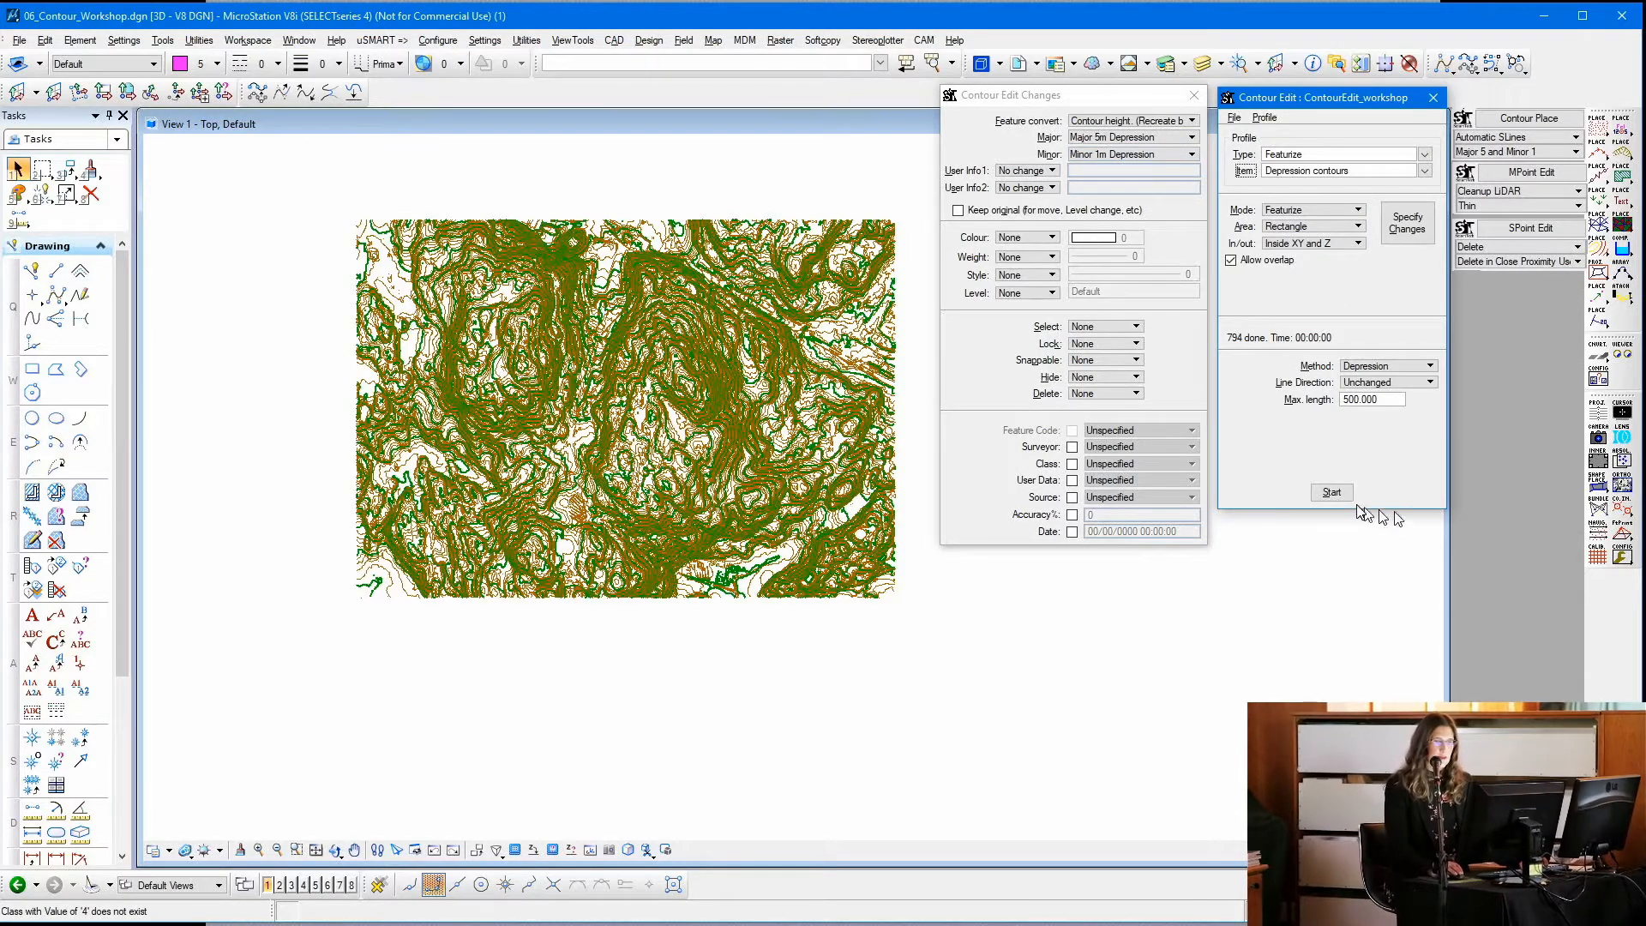
pyautogui.click(1330, 493)
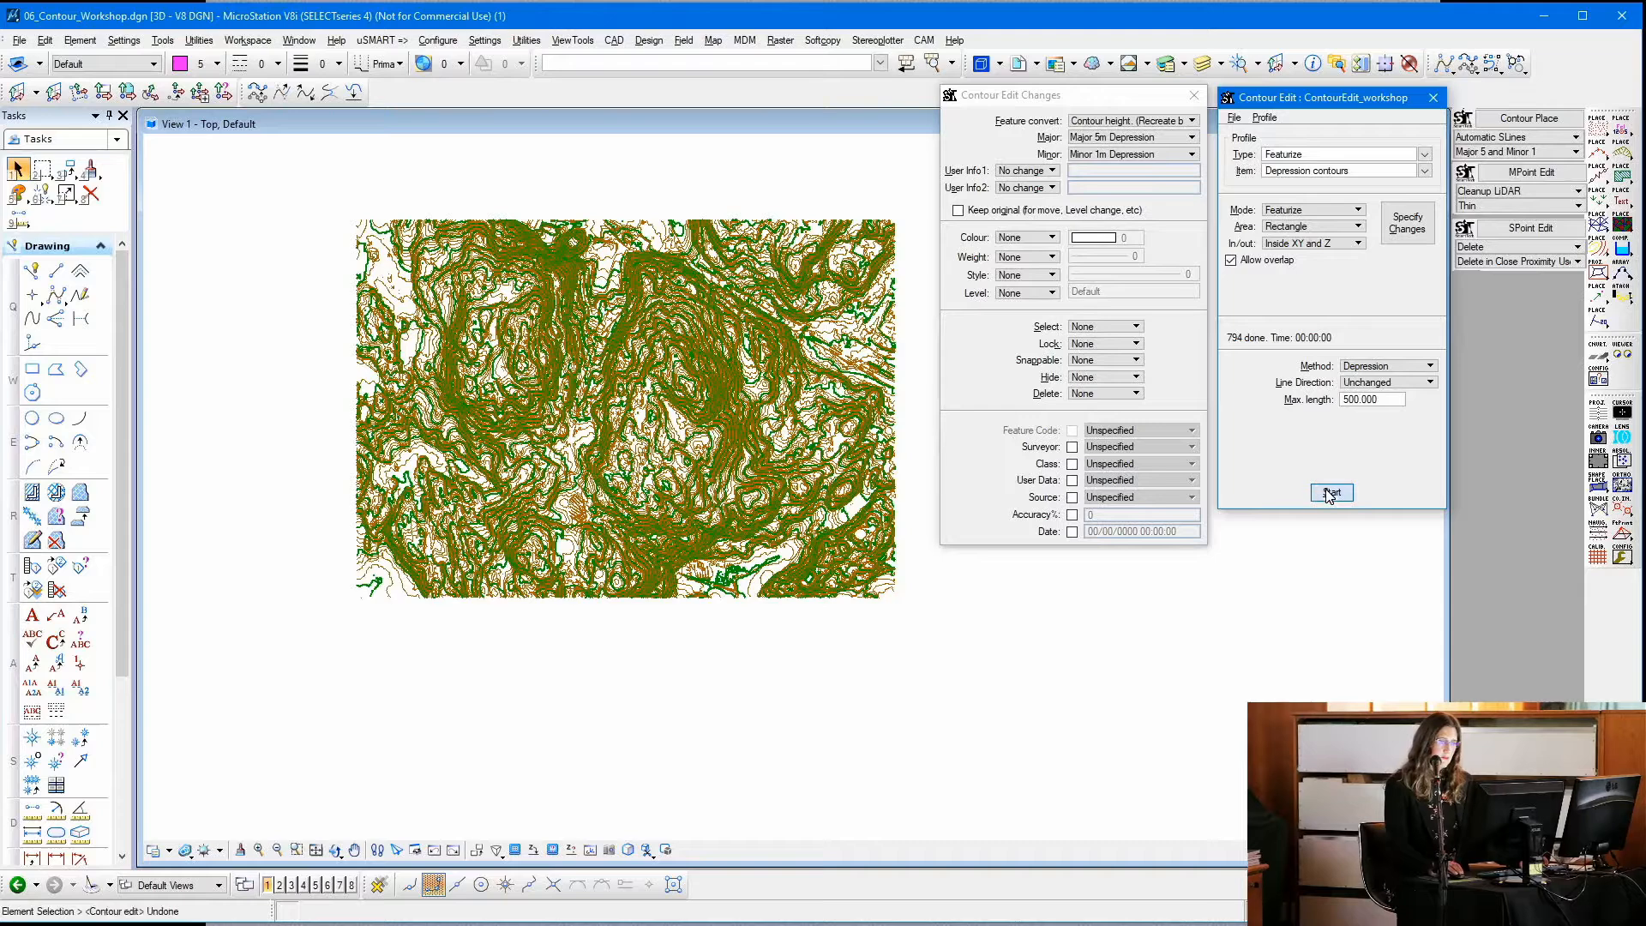
pyautogui.click(504, 201)
pyautogui.click(758, 310)
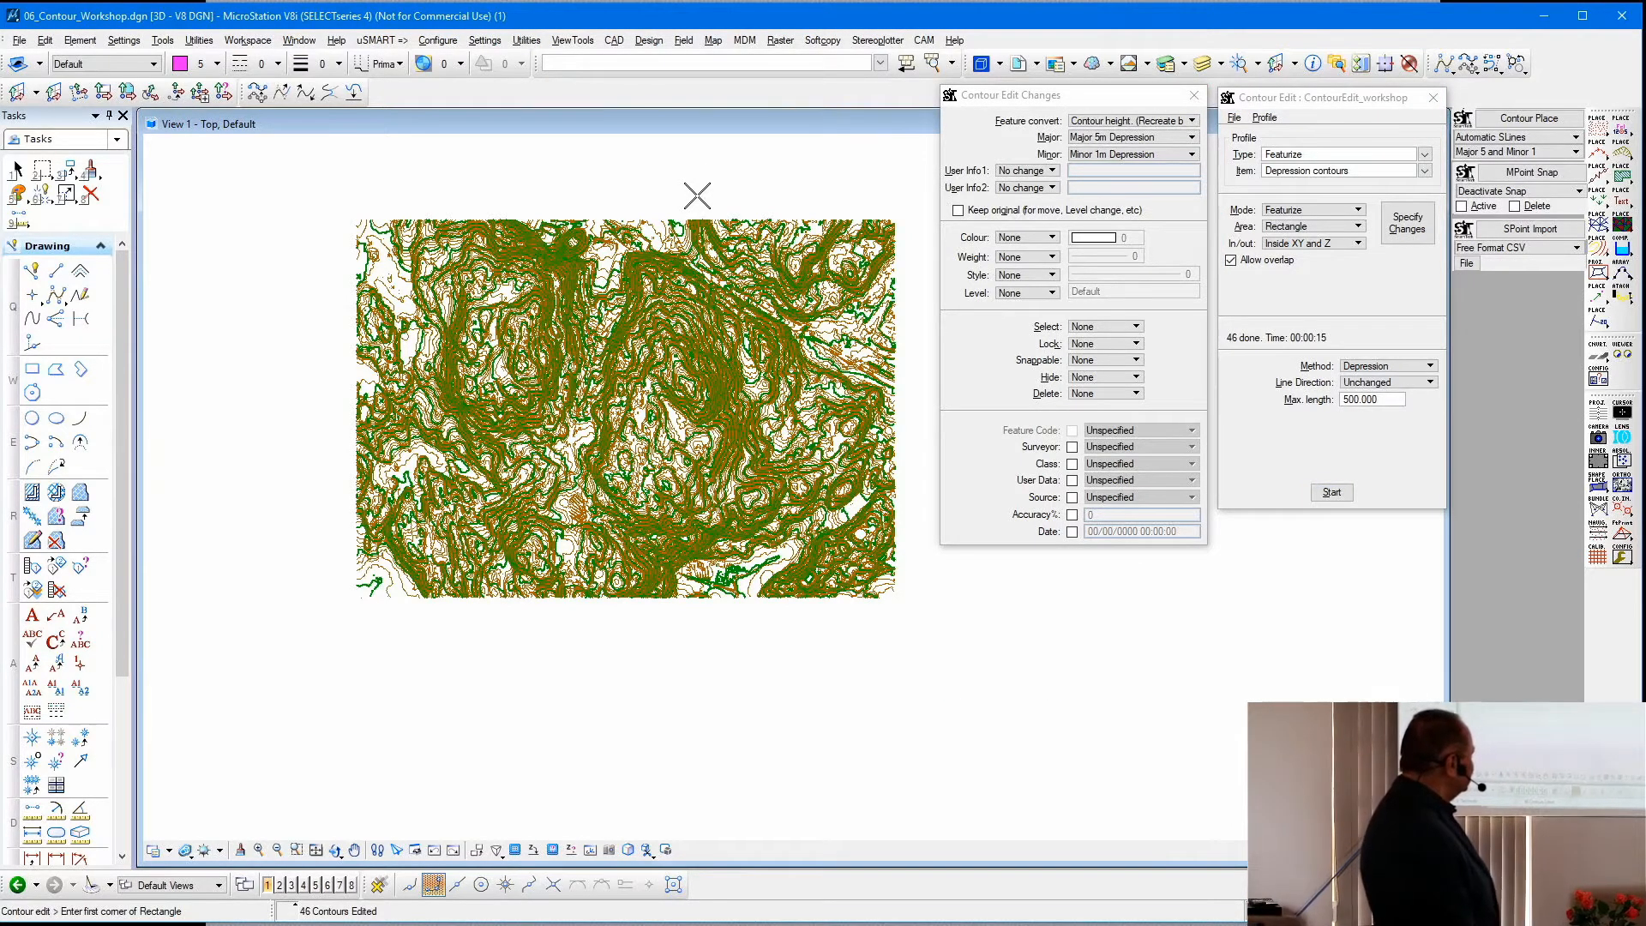
# - Inspect the depression contours around the pit in the plan's upper middle, then isolate them with the Depression contour filter
pyautogui.scroll(5, 697, 195)
pyautogui.scroll(-1, 692, 325)
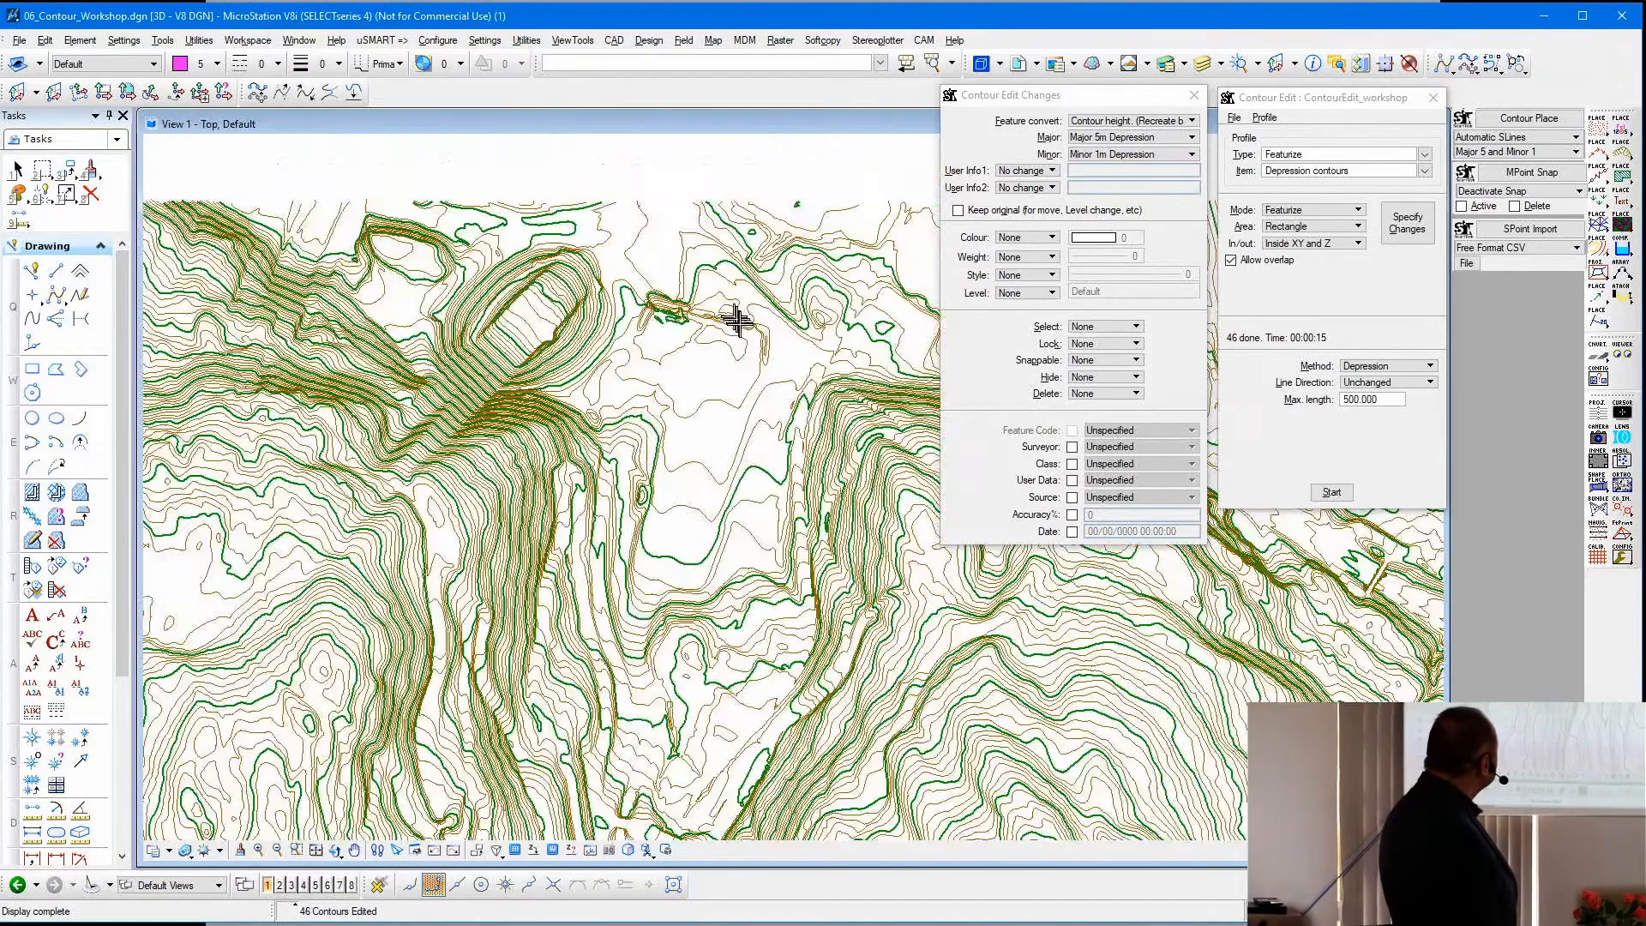
pyautogui.scroll(1, 528, 306)
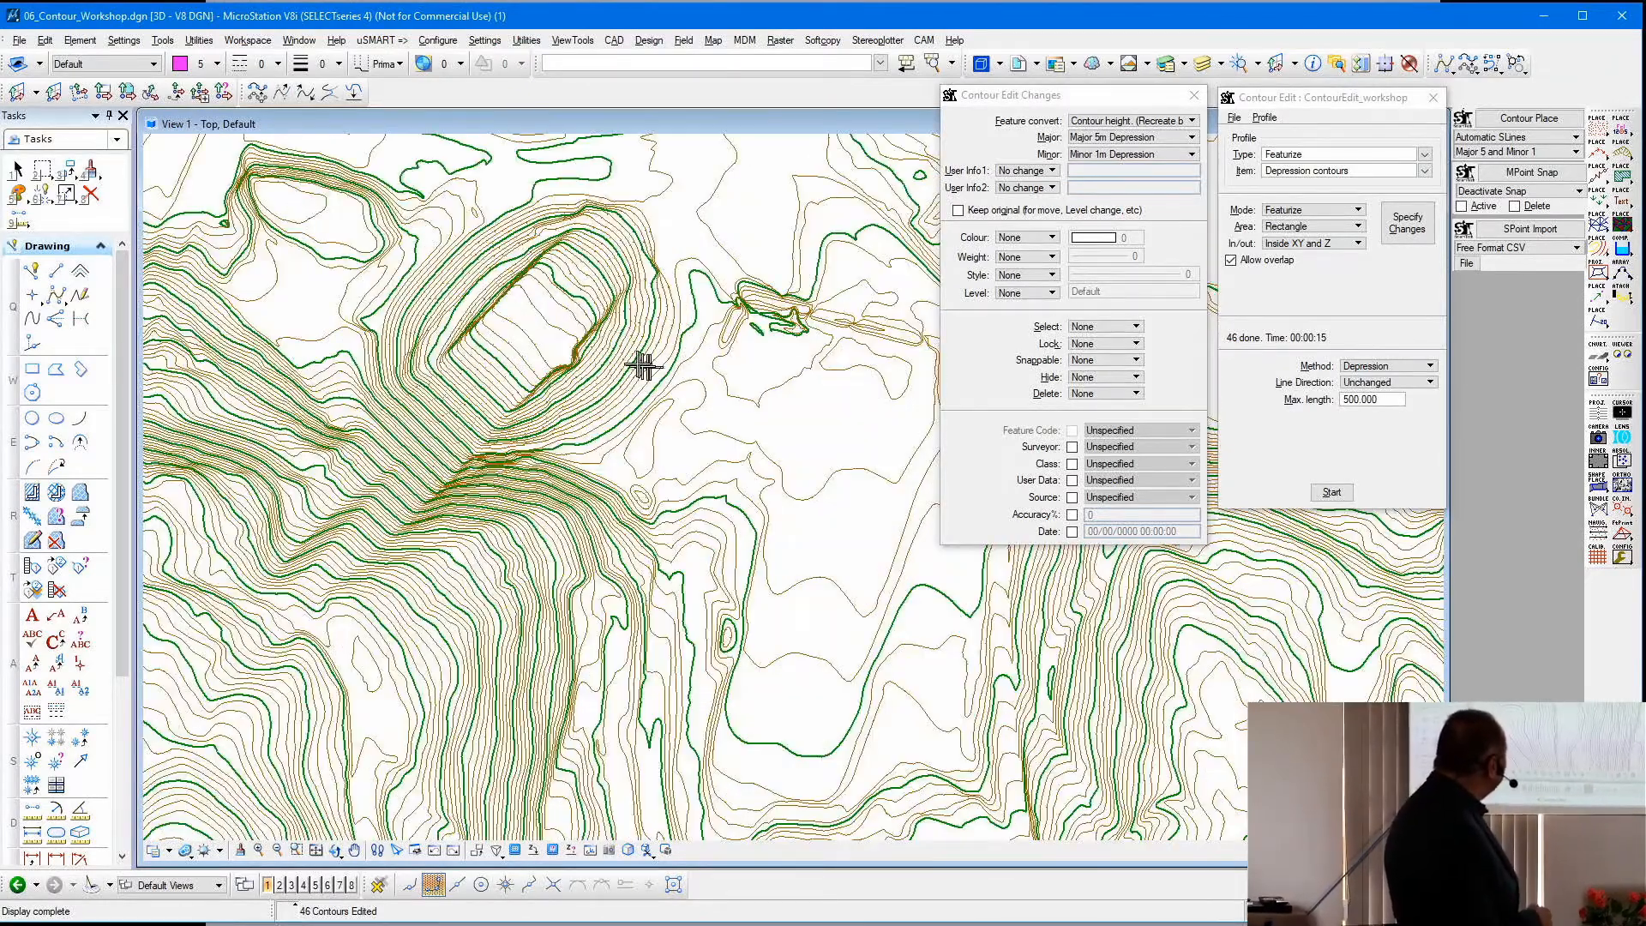
pyautogui.scroll(4, 577, 264)
pyautogui.scroll(-5, 684, 318)
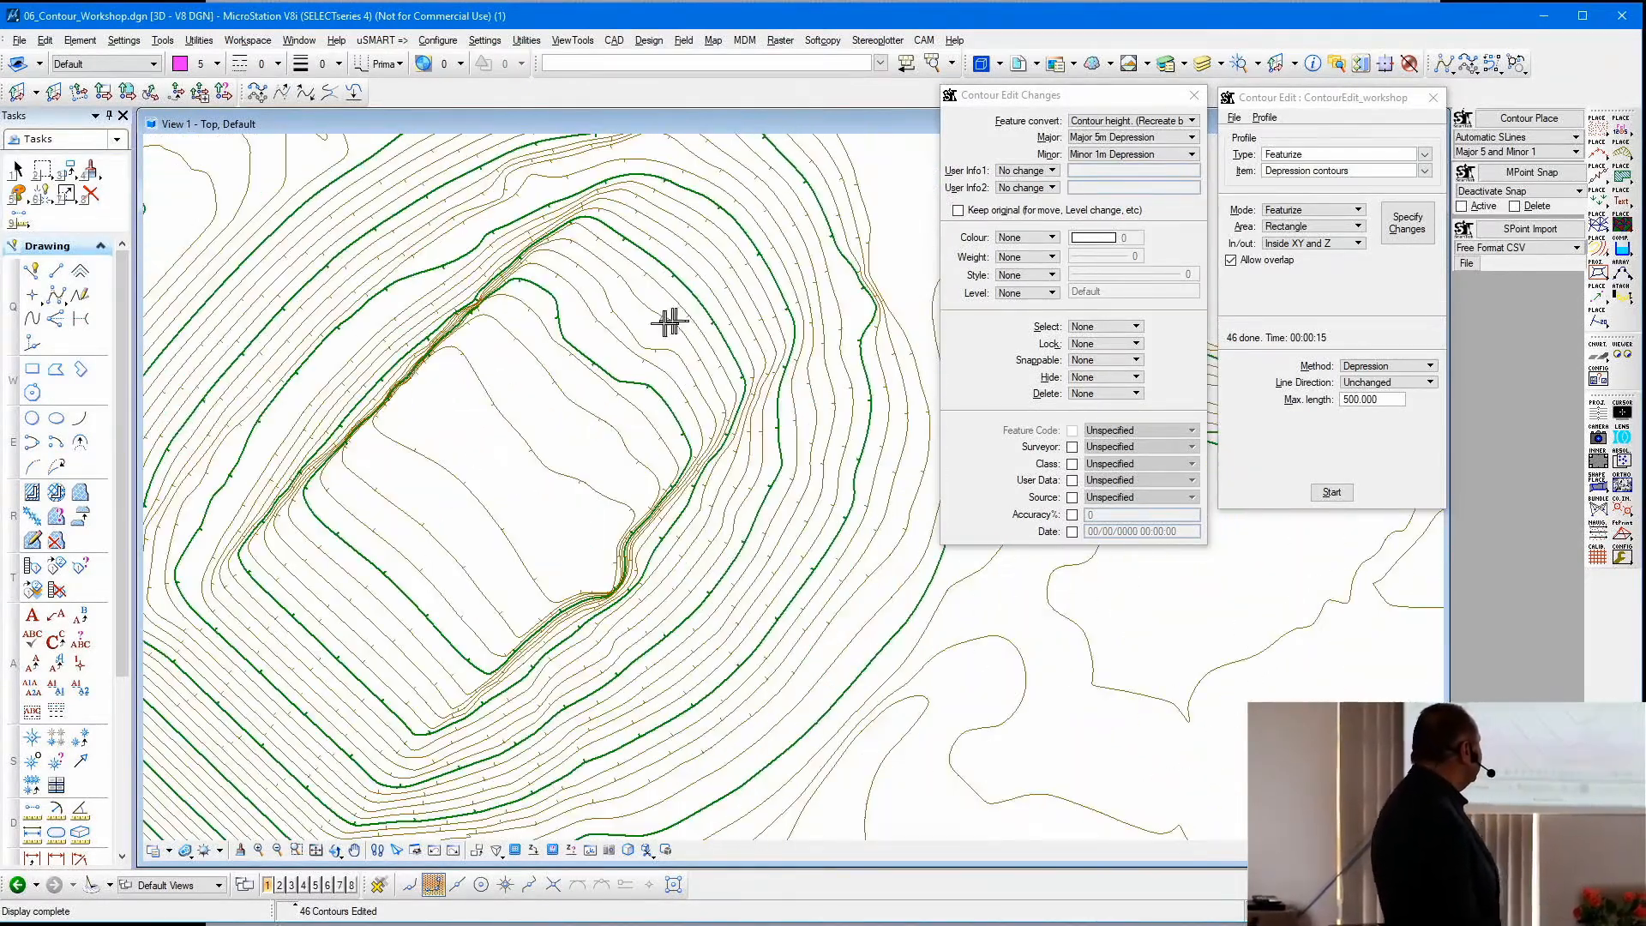
pyautogui.click(1531, 118)
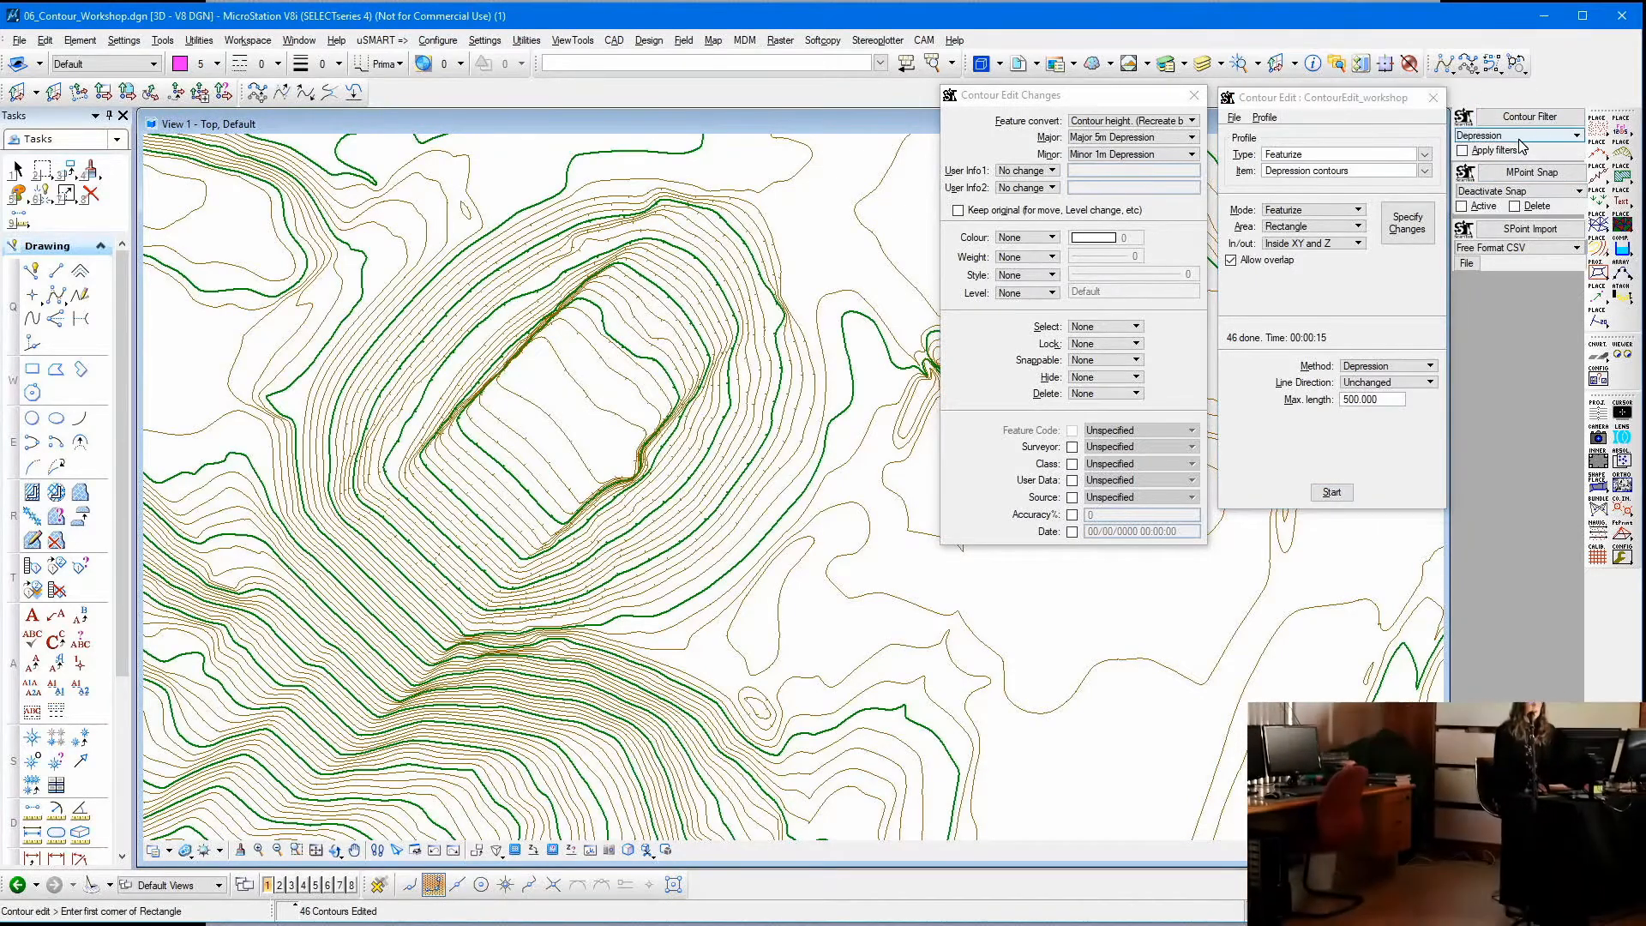
pyautogui.click(1494, 150)
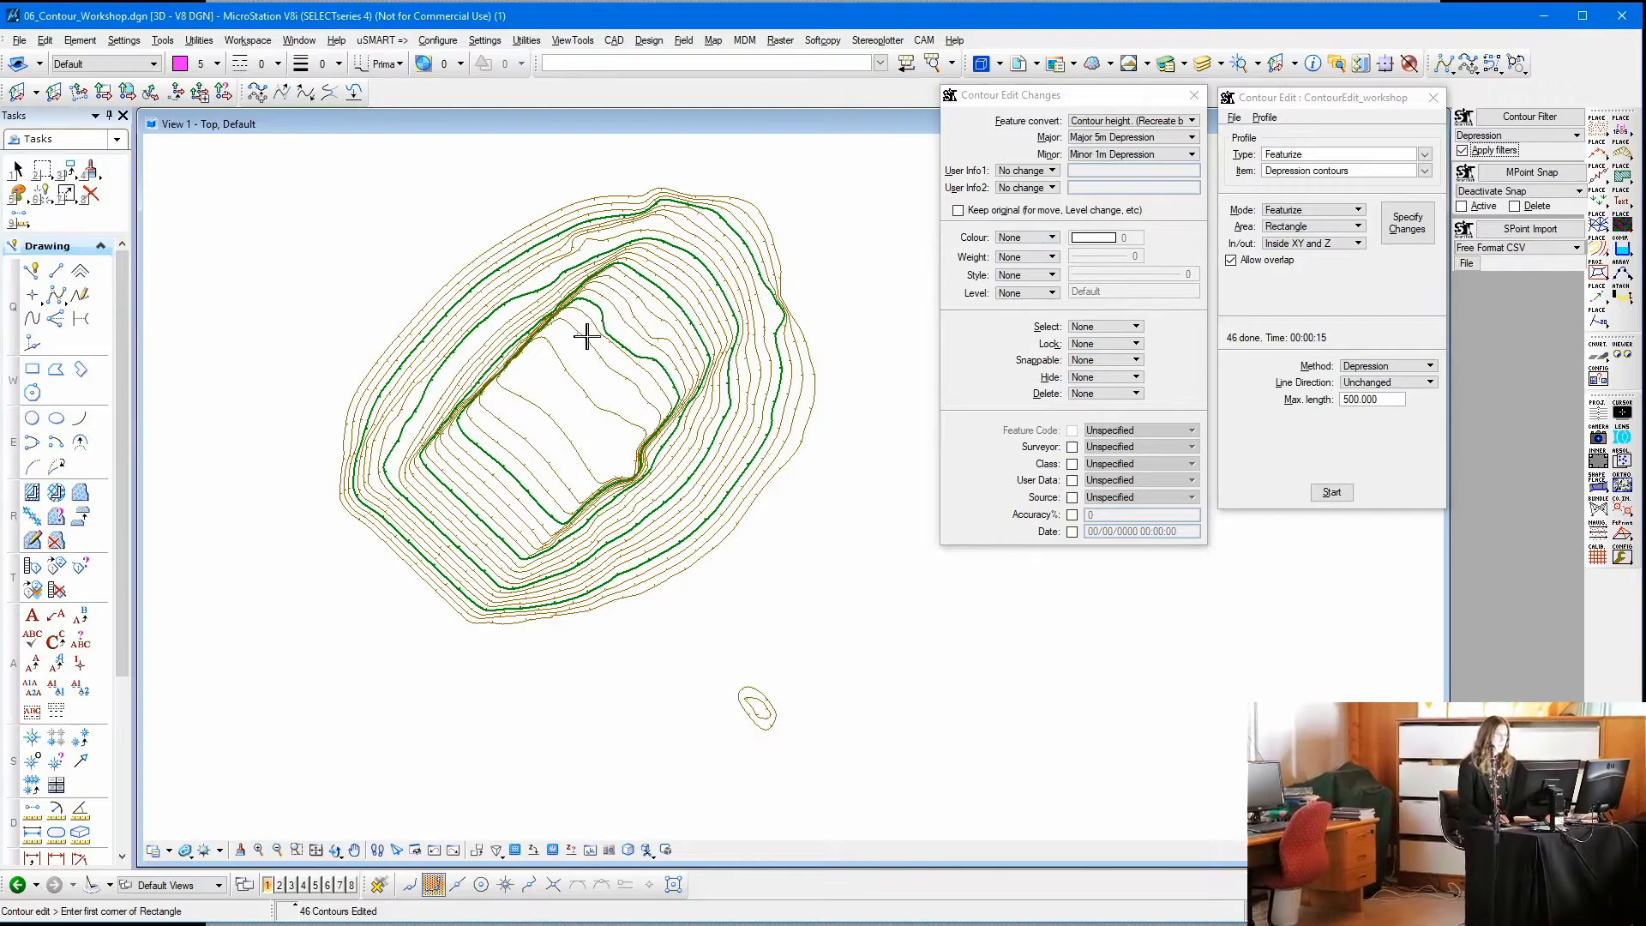
# - Examine the isolated pit contours up close and from a rotated view, then switch the Depression contour filter off
pyautogui.scroll(2, 587, 331)
pyautogui.click(337, 853)
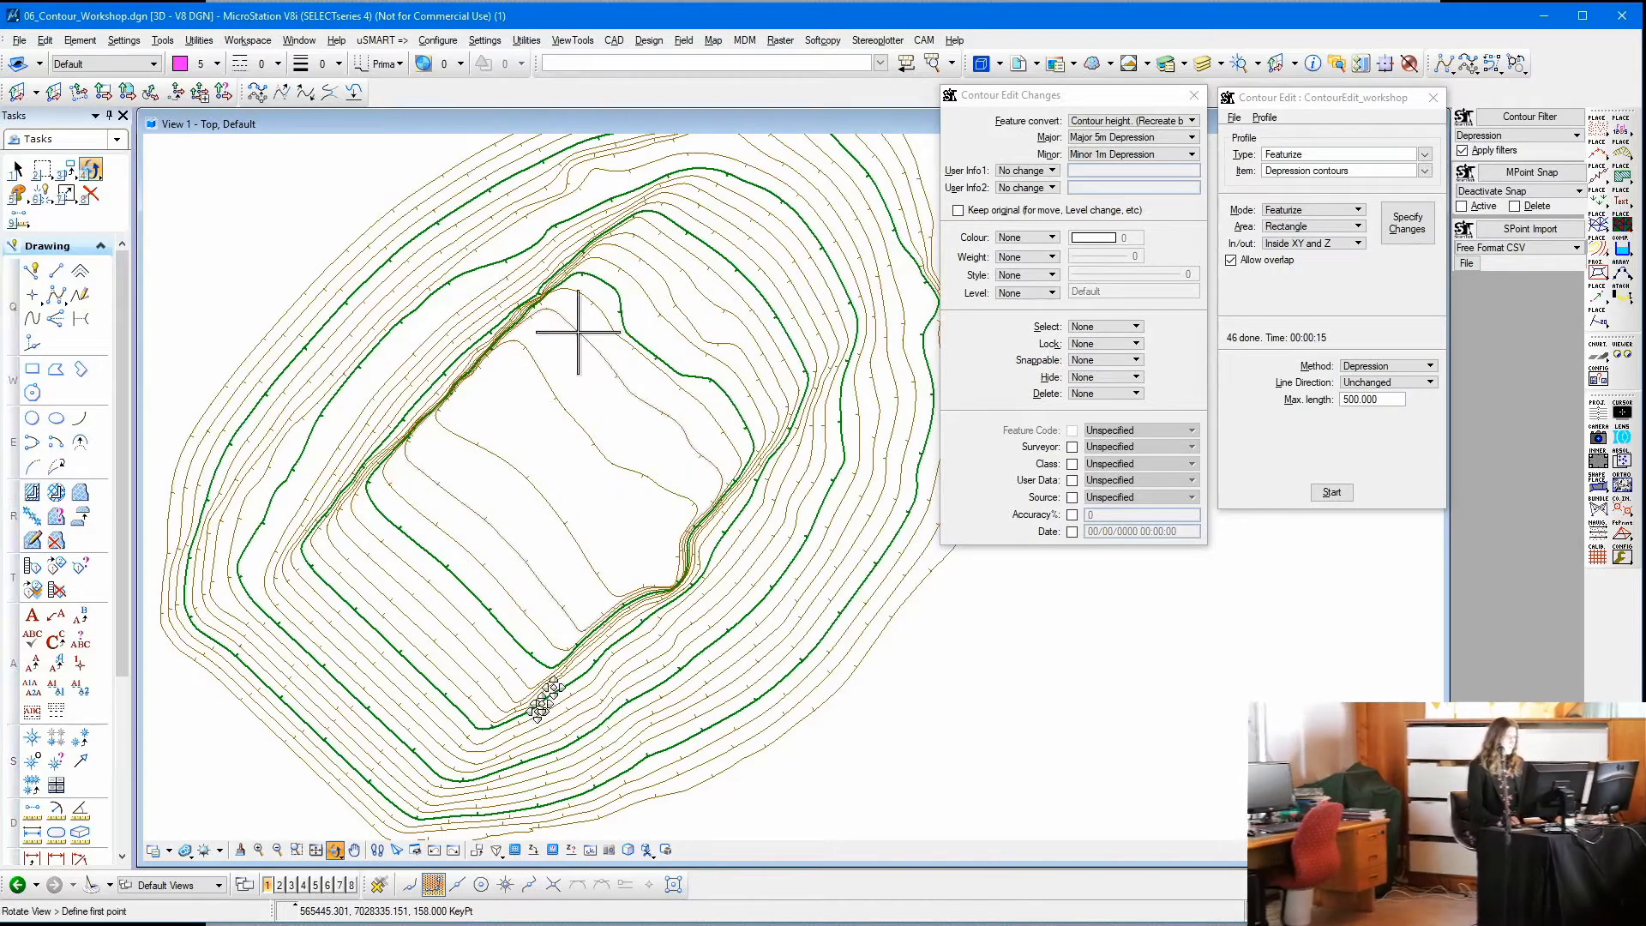
pyautogui.moveTo(632, 558); pyautogui.dragTo(471, 620)
pyautogui.rightClick(566, 408)
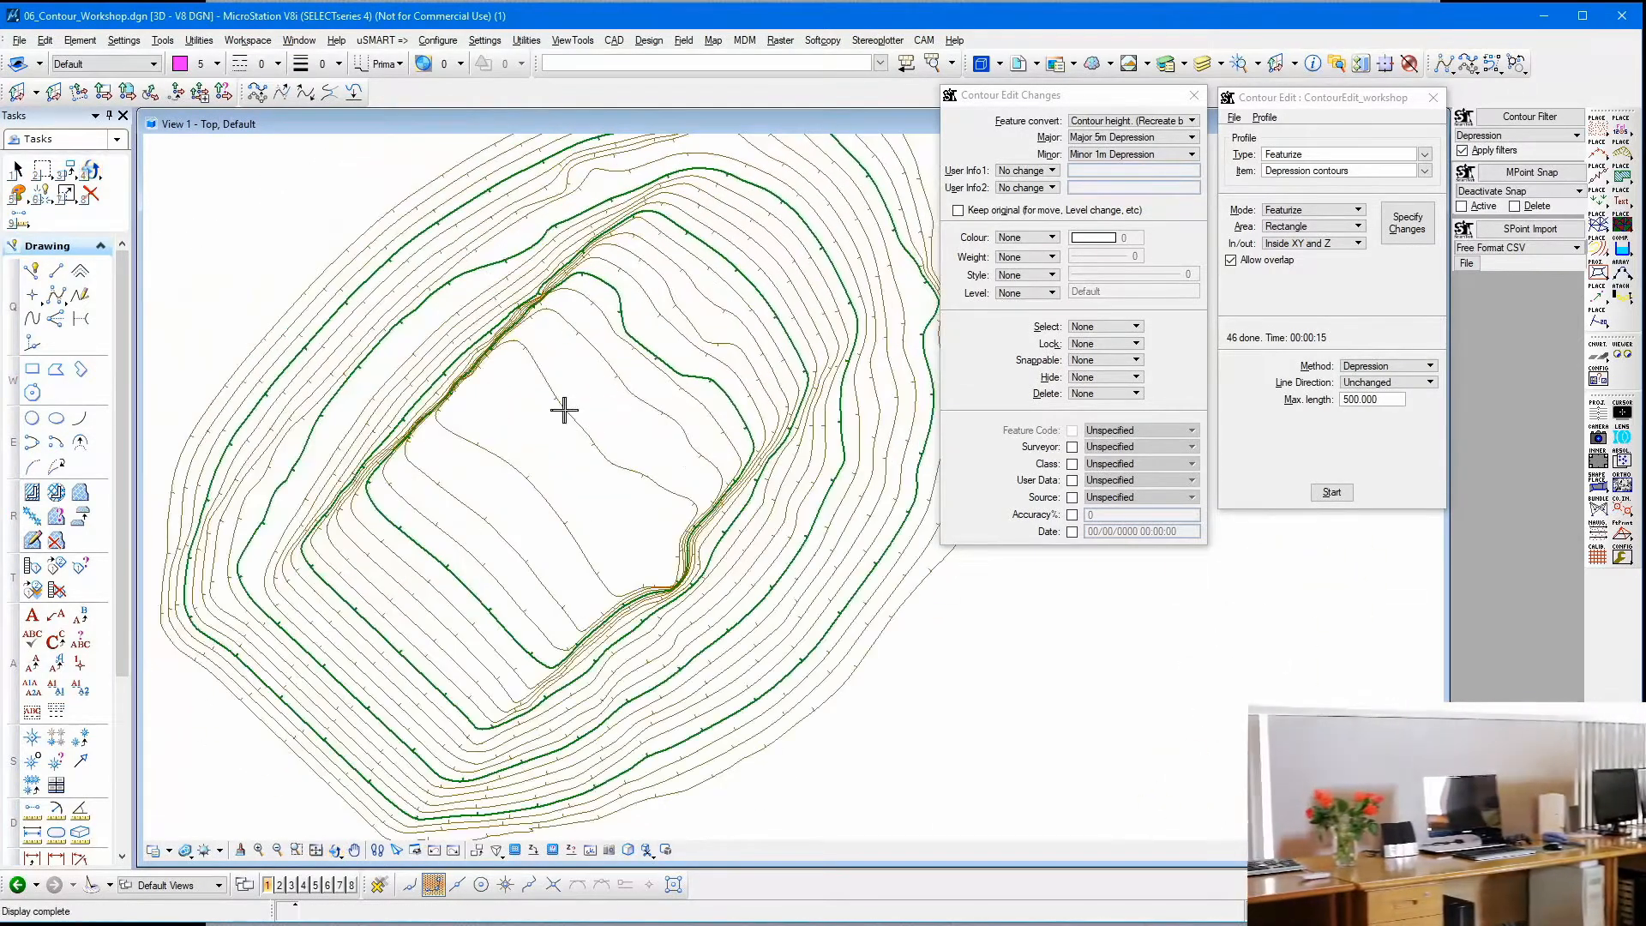
pyautogui.scroll(-2, 717, 408)
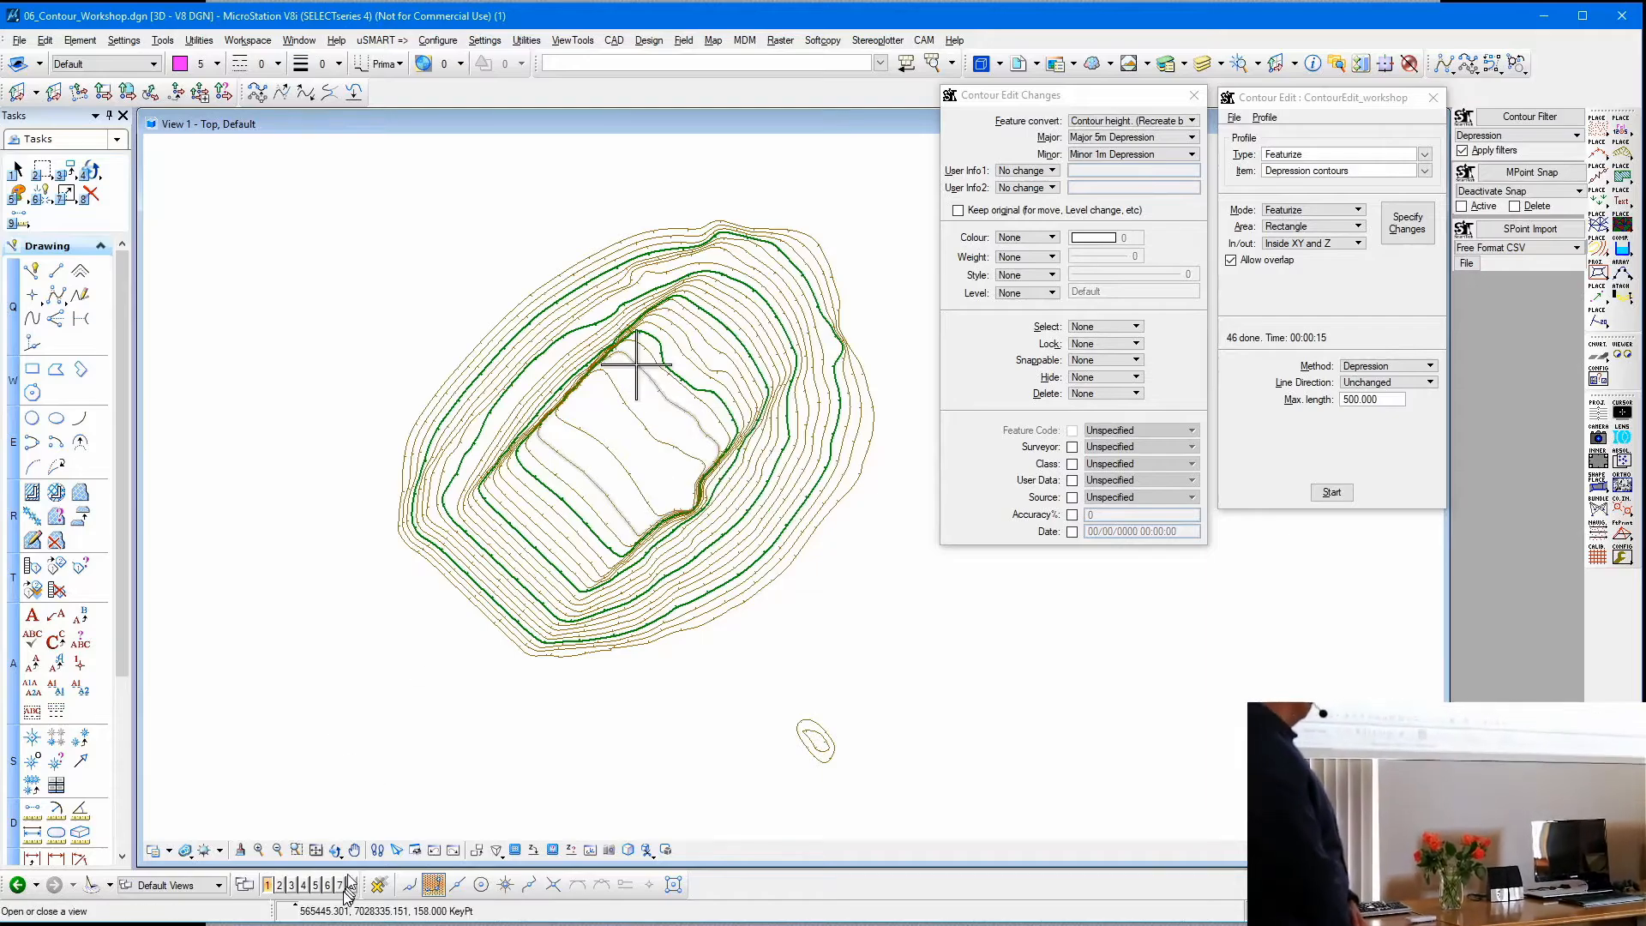
pyautogui.click(336, 849)
pyautogui.moveTo(577, 720); pyautogui.dragTo(657, 552)
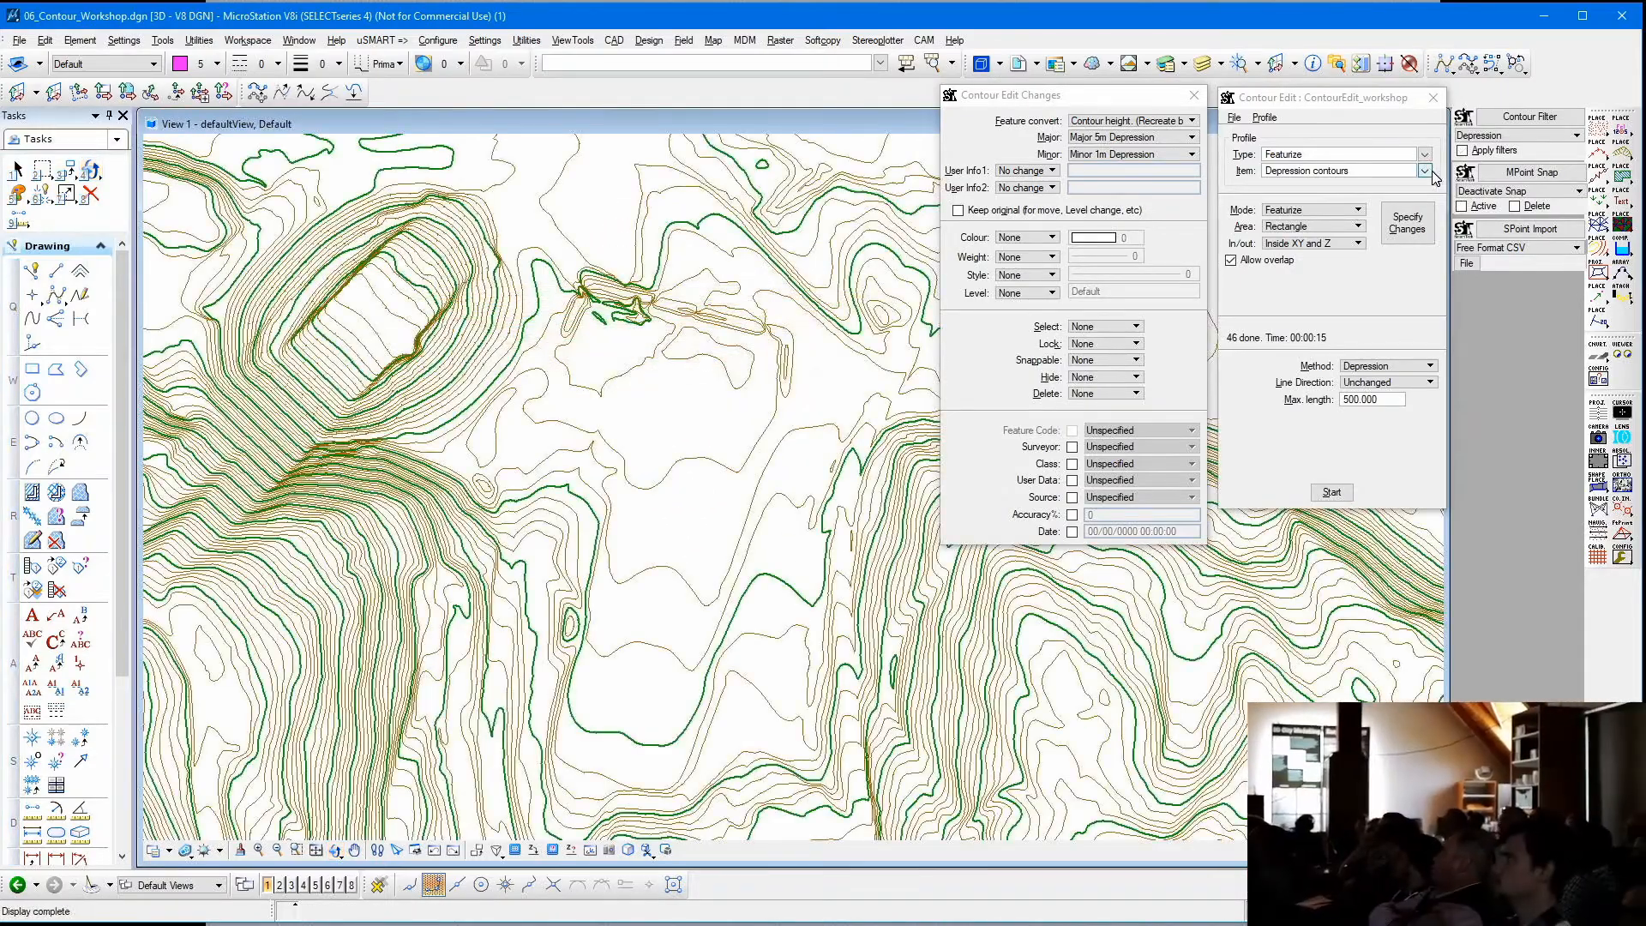
# - Redo the contours of the whole plan as stroked line strings with the Featurize profile item Redo - stroked line string
pyautogui.click(1425, 170)
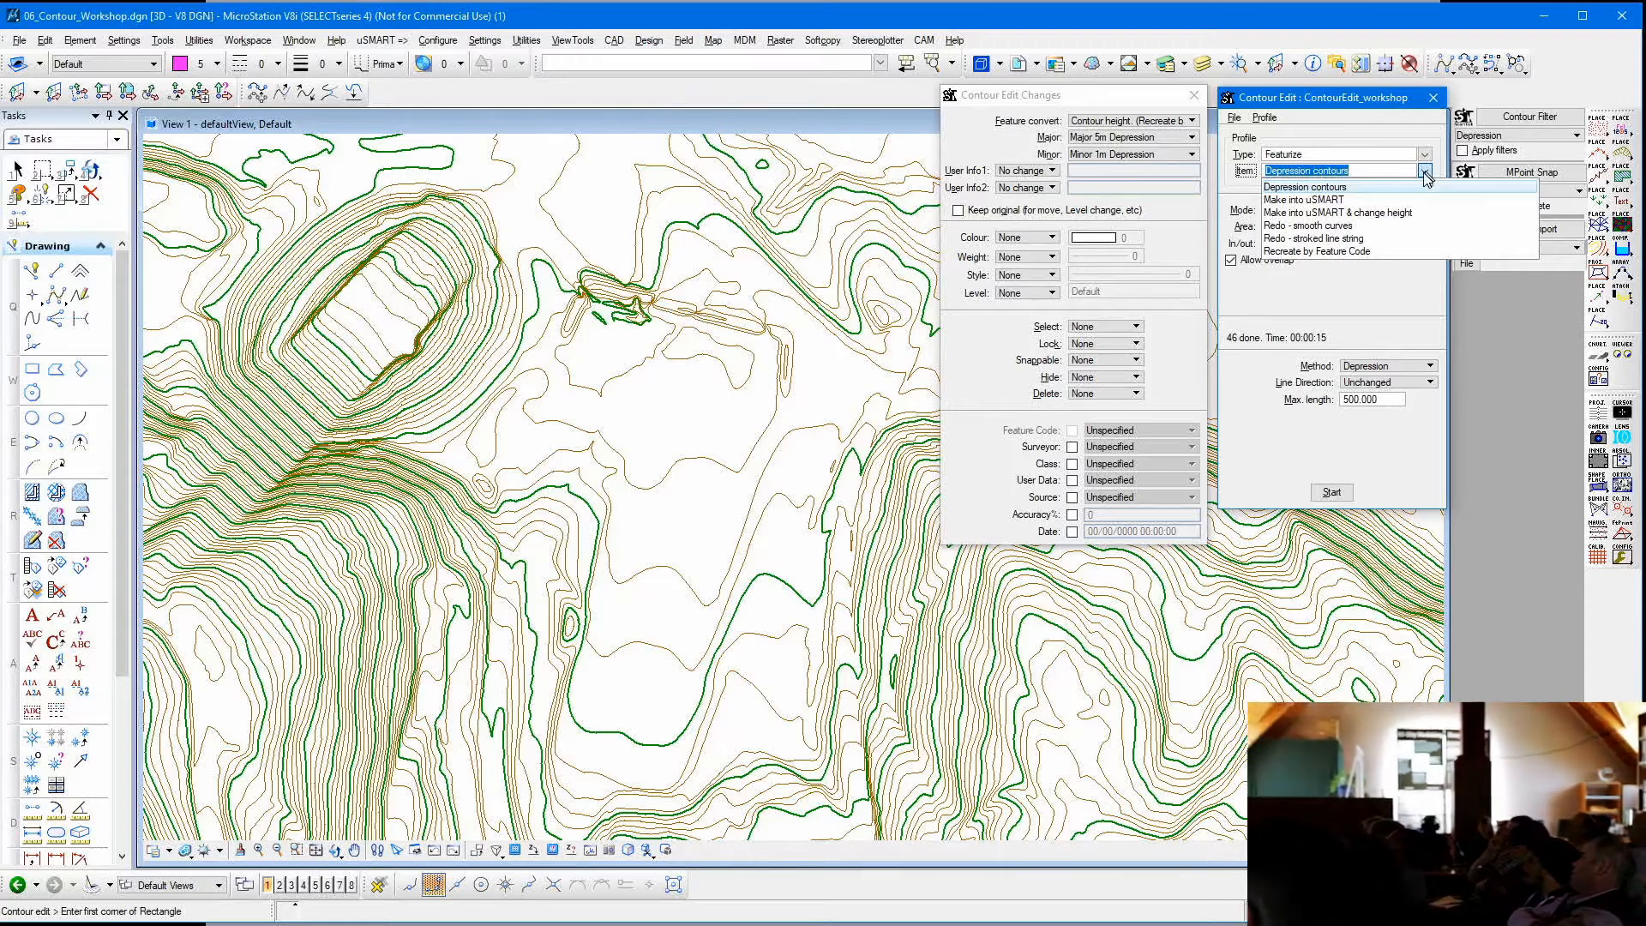
pyautogui.click(1363, 239)
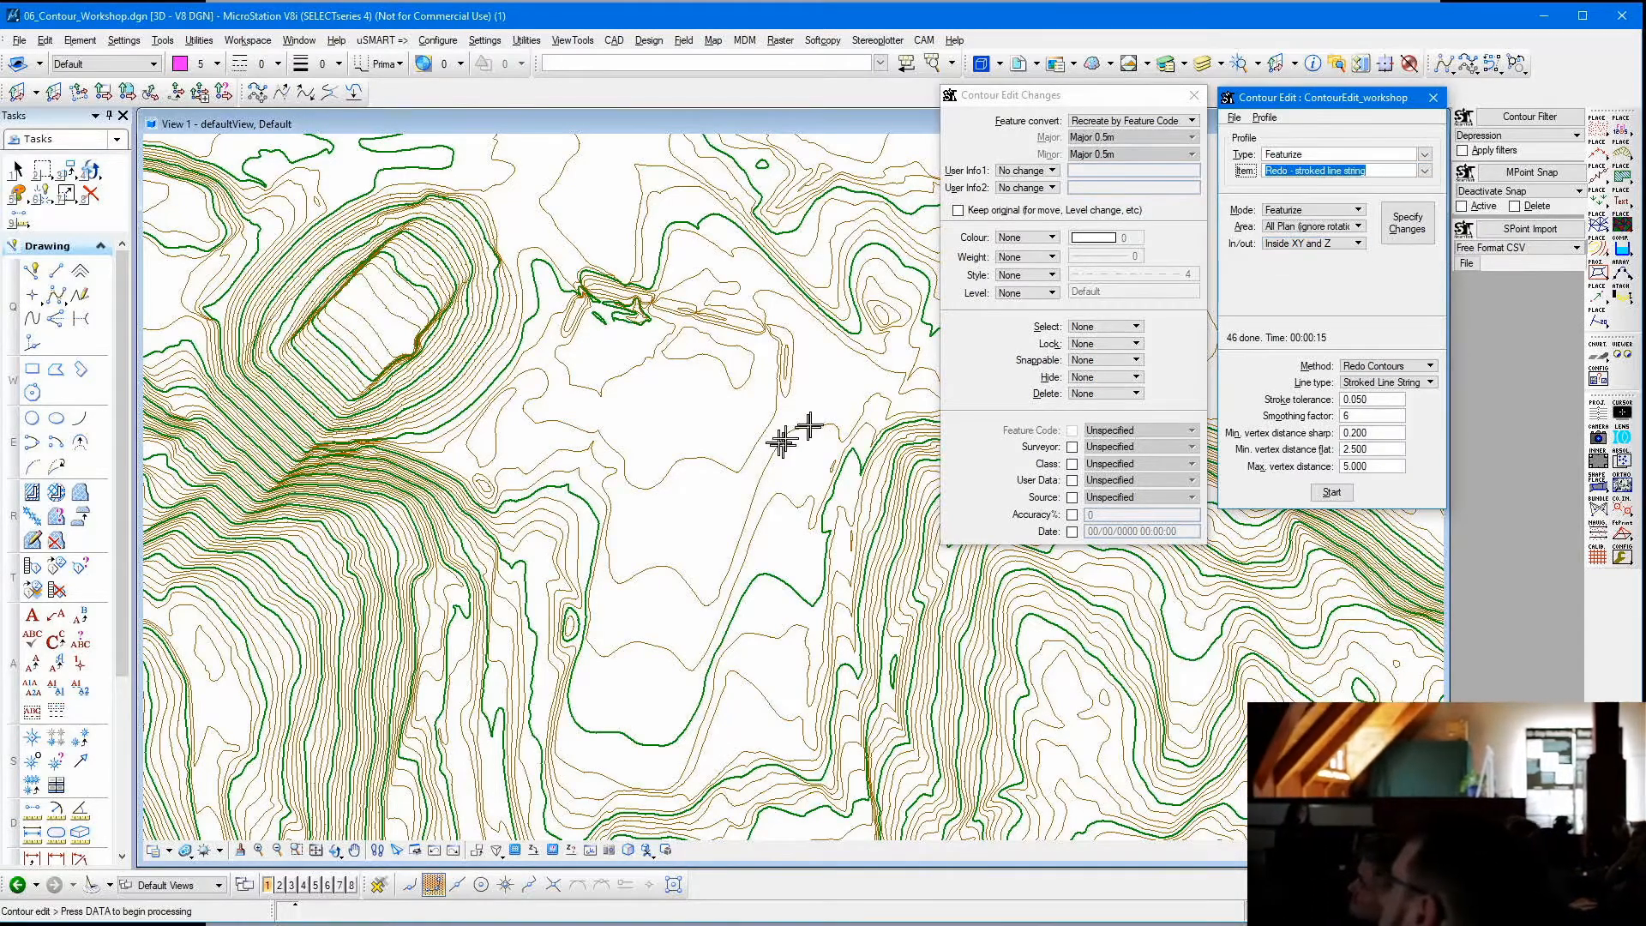
pyautogui.scroll(5, 446, 304)
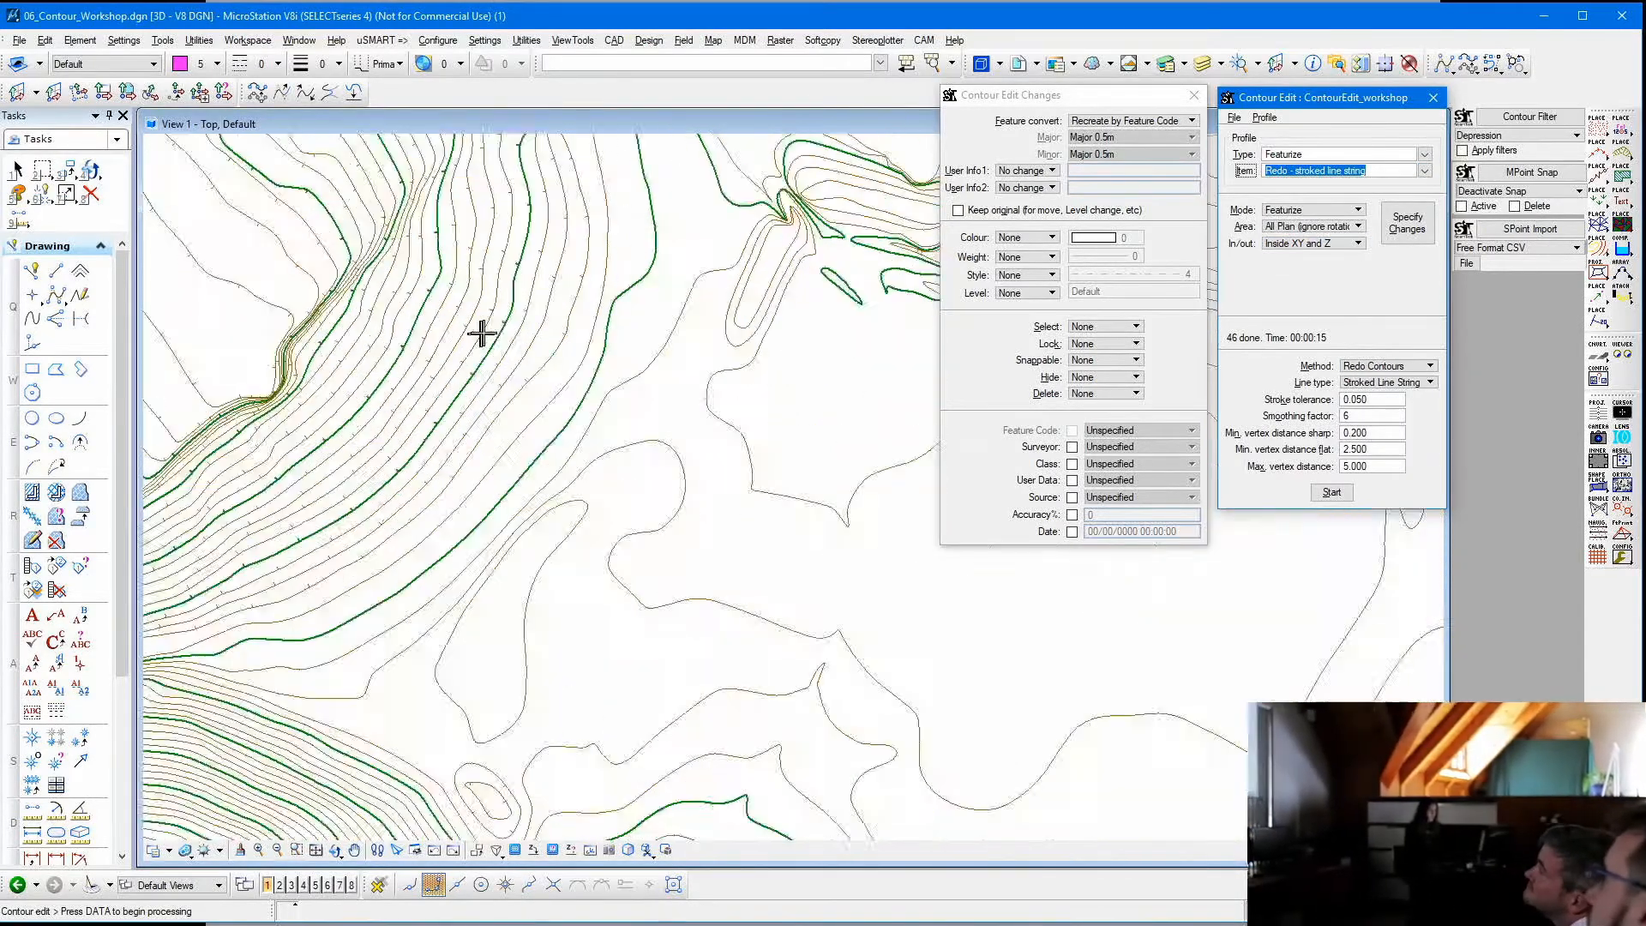
pyautogui.scroll(2, 755, 531)
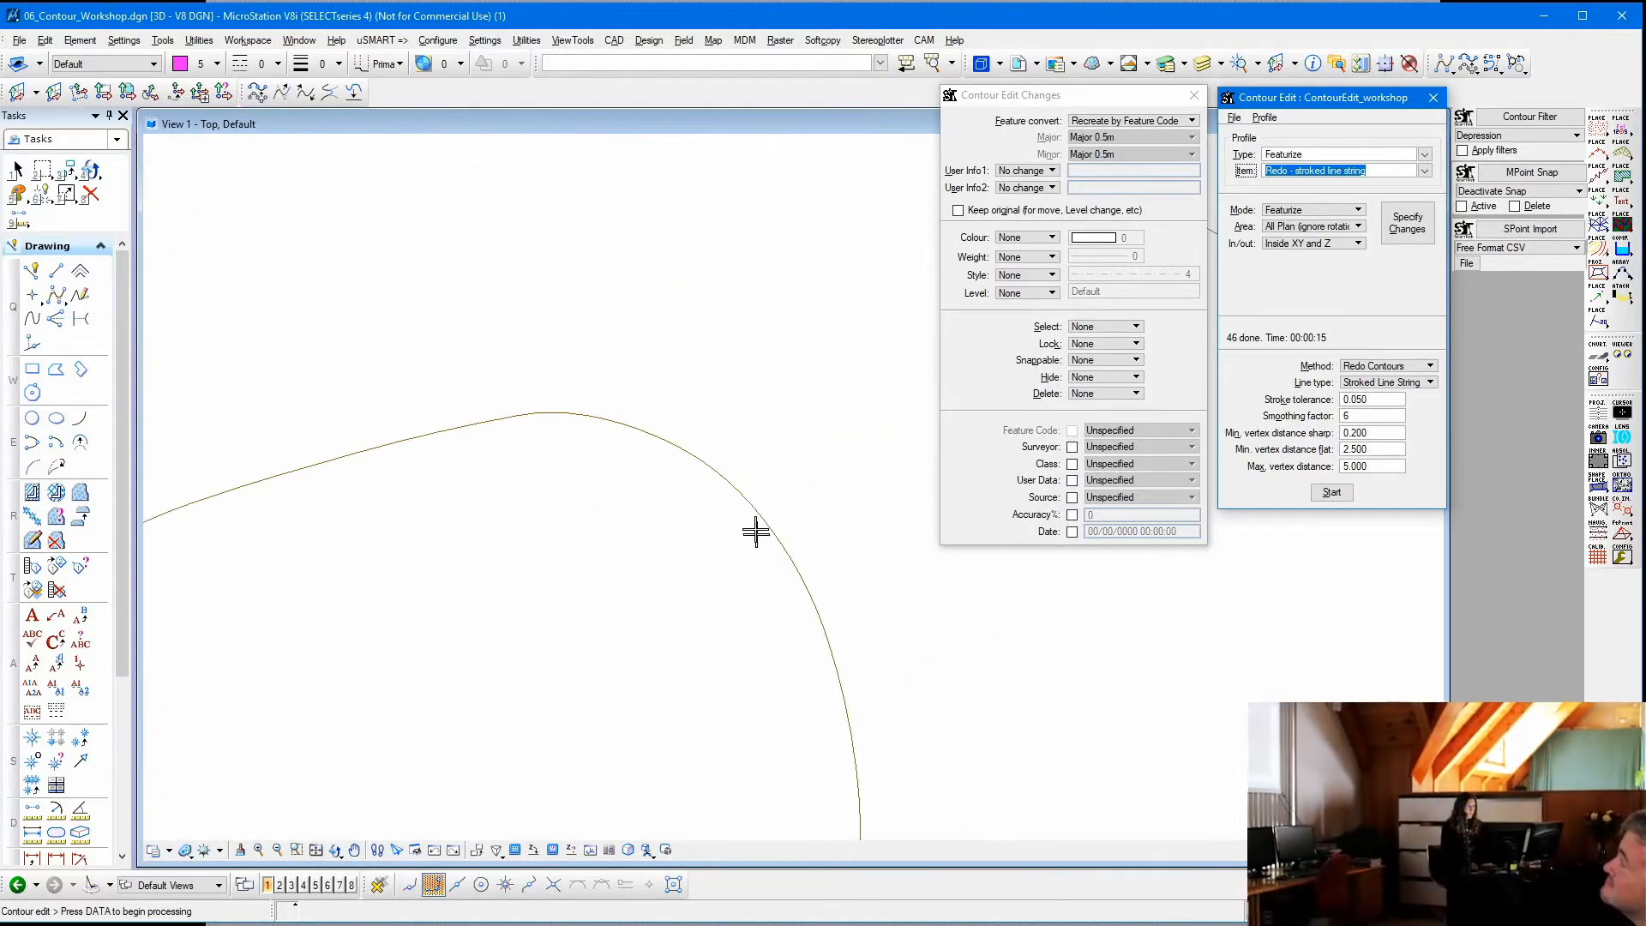
pyautogui.scroll(-3, 735, 441)
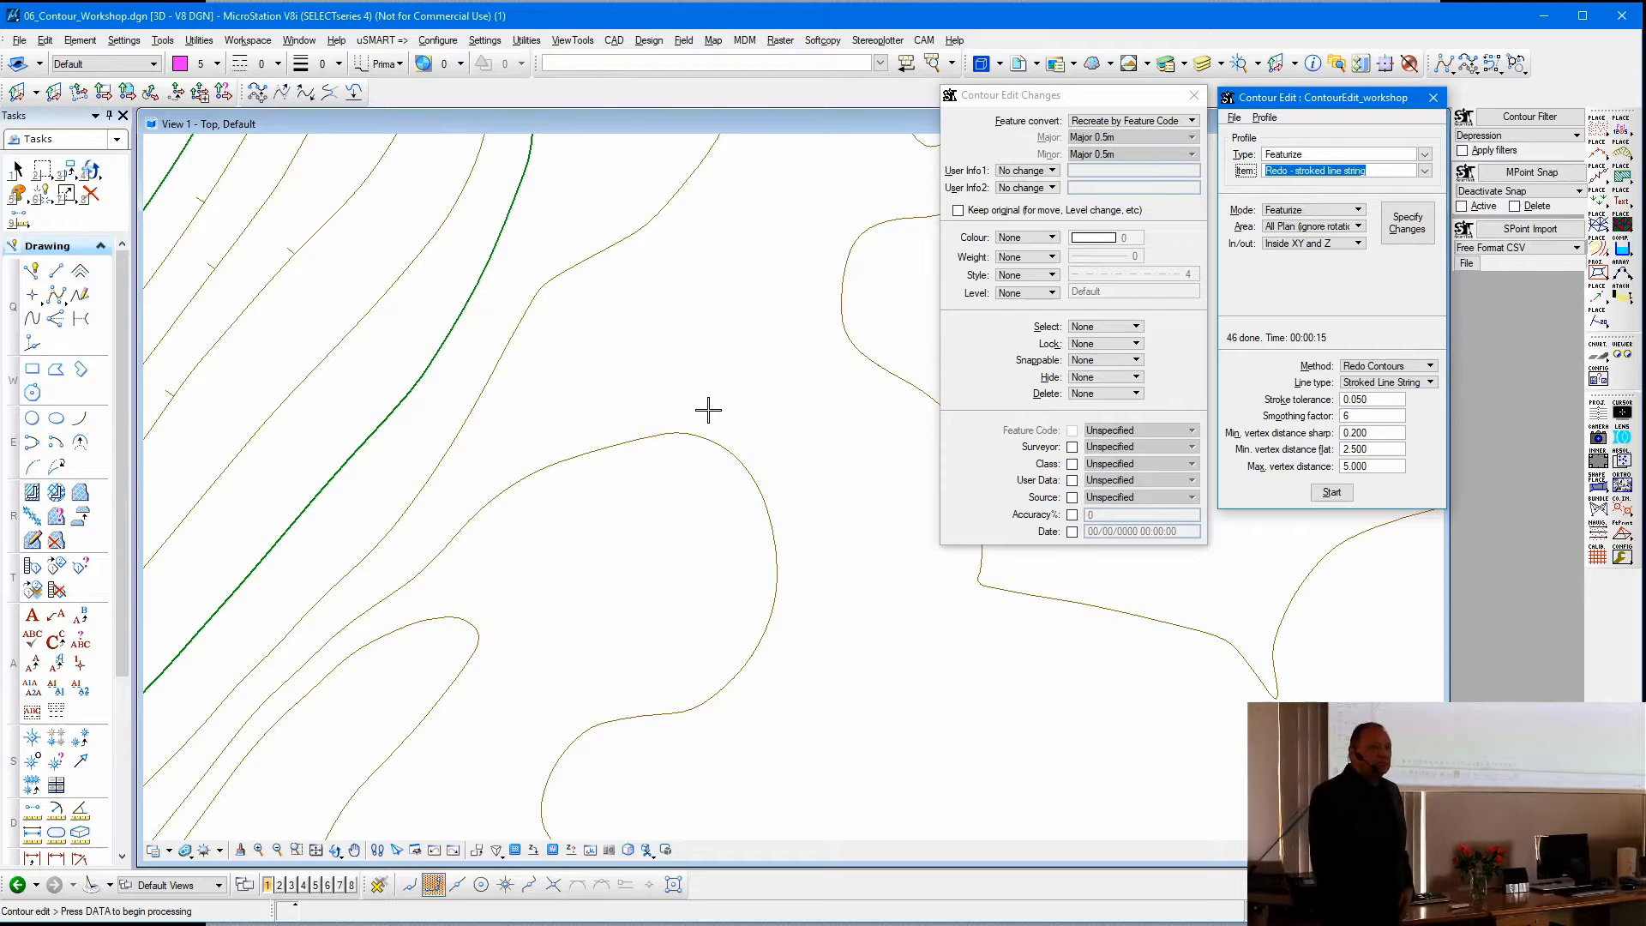
pyautogui.scroll(-3, 708, 411)
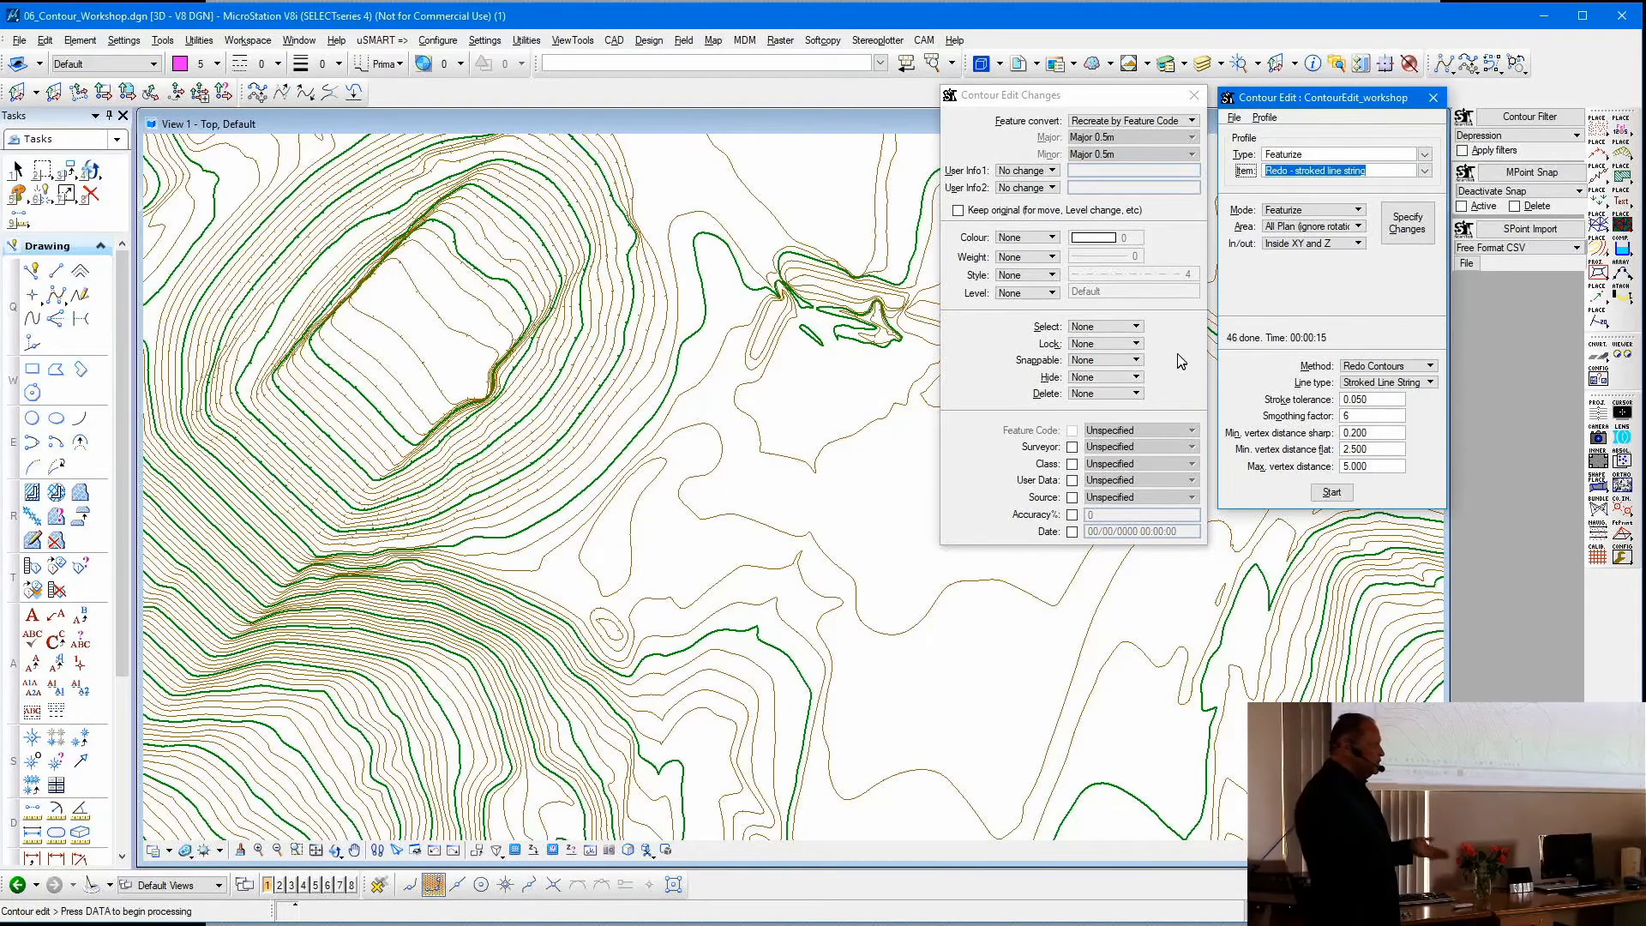
pyautogui.click(1330, 495)
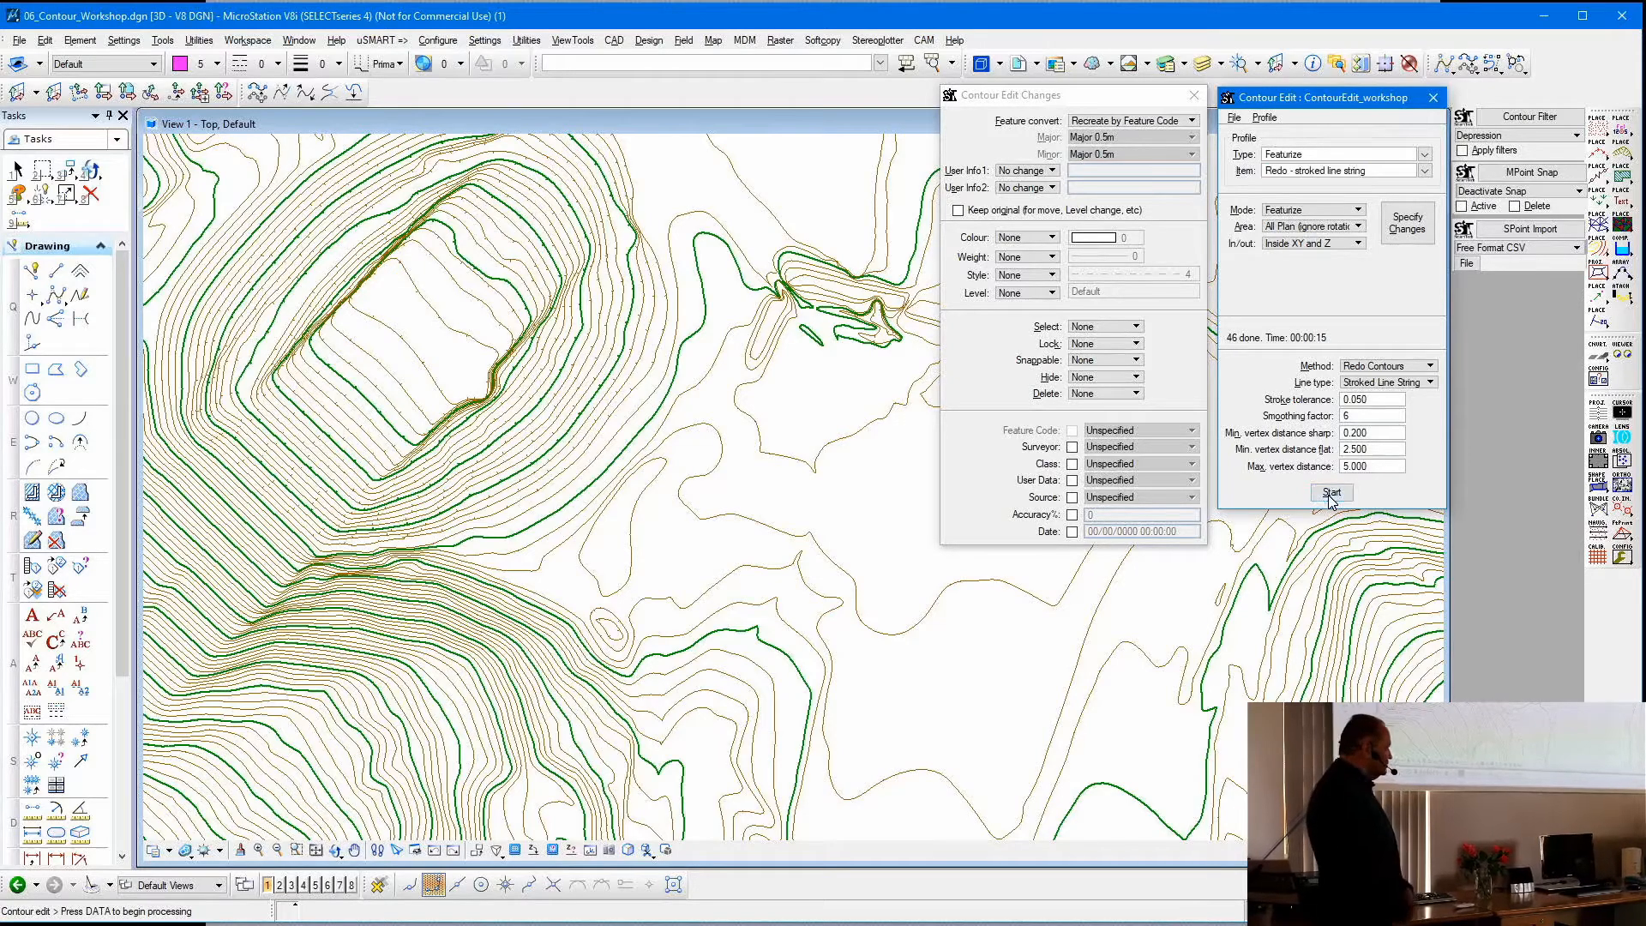
pyautogui.click(837, 471)
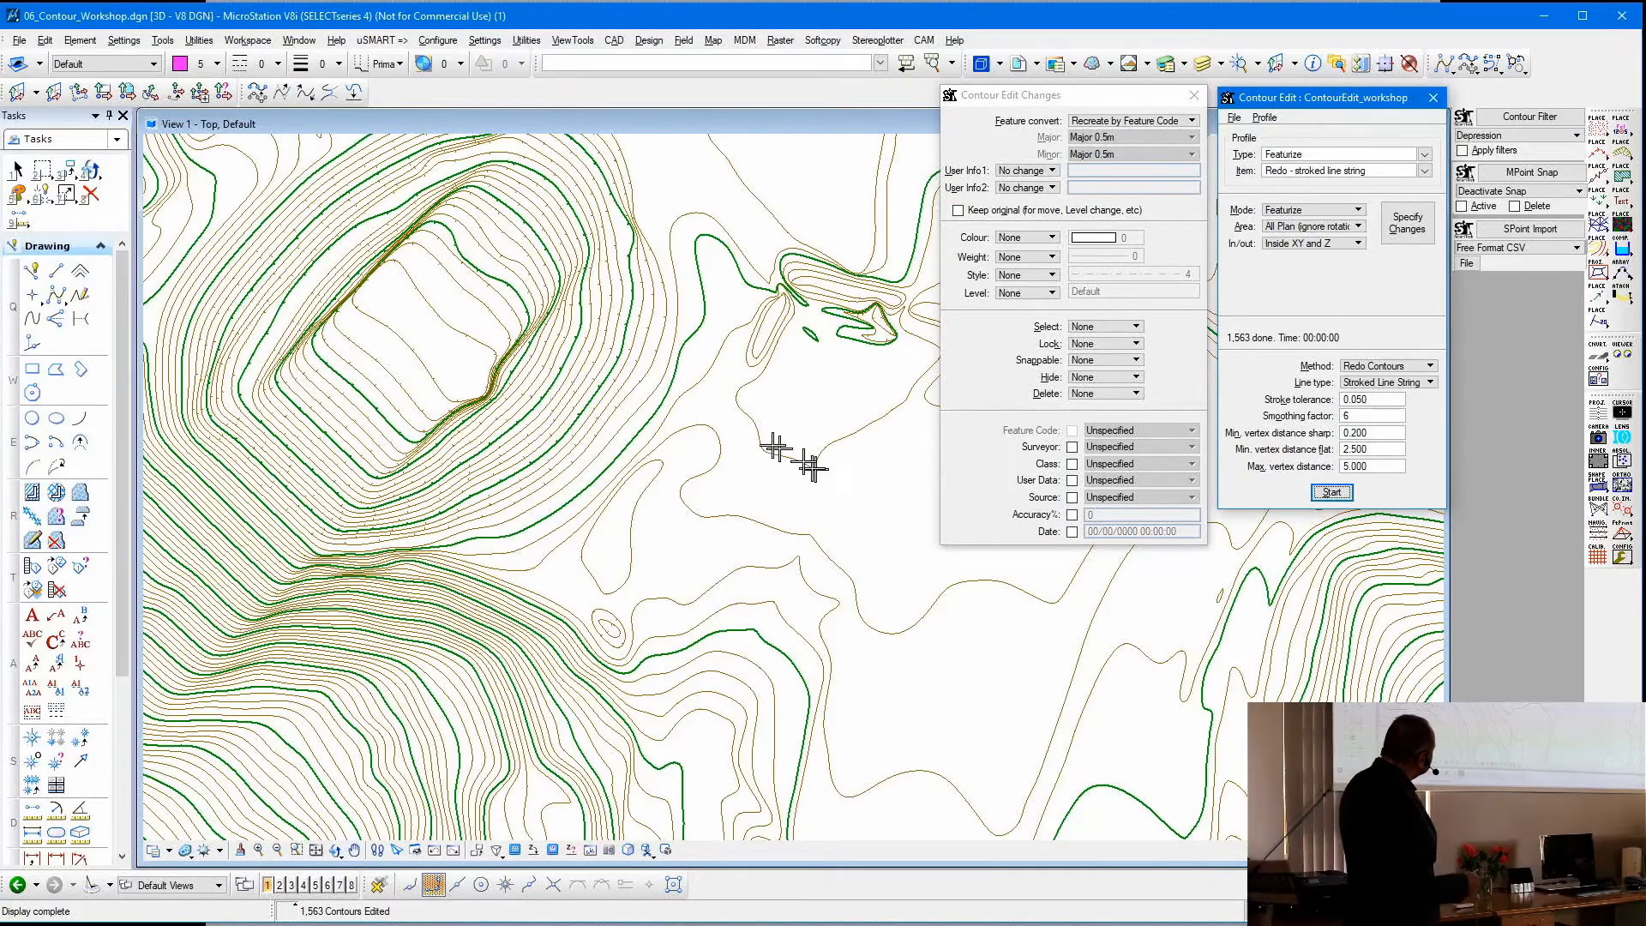
# - Examine the shape and vertex spacing of the stroked contours on the flat ground beside the pit
pyautogui.scroll(3, 736, 398)
pyautogui.scroll(5, 744, 397)
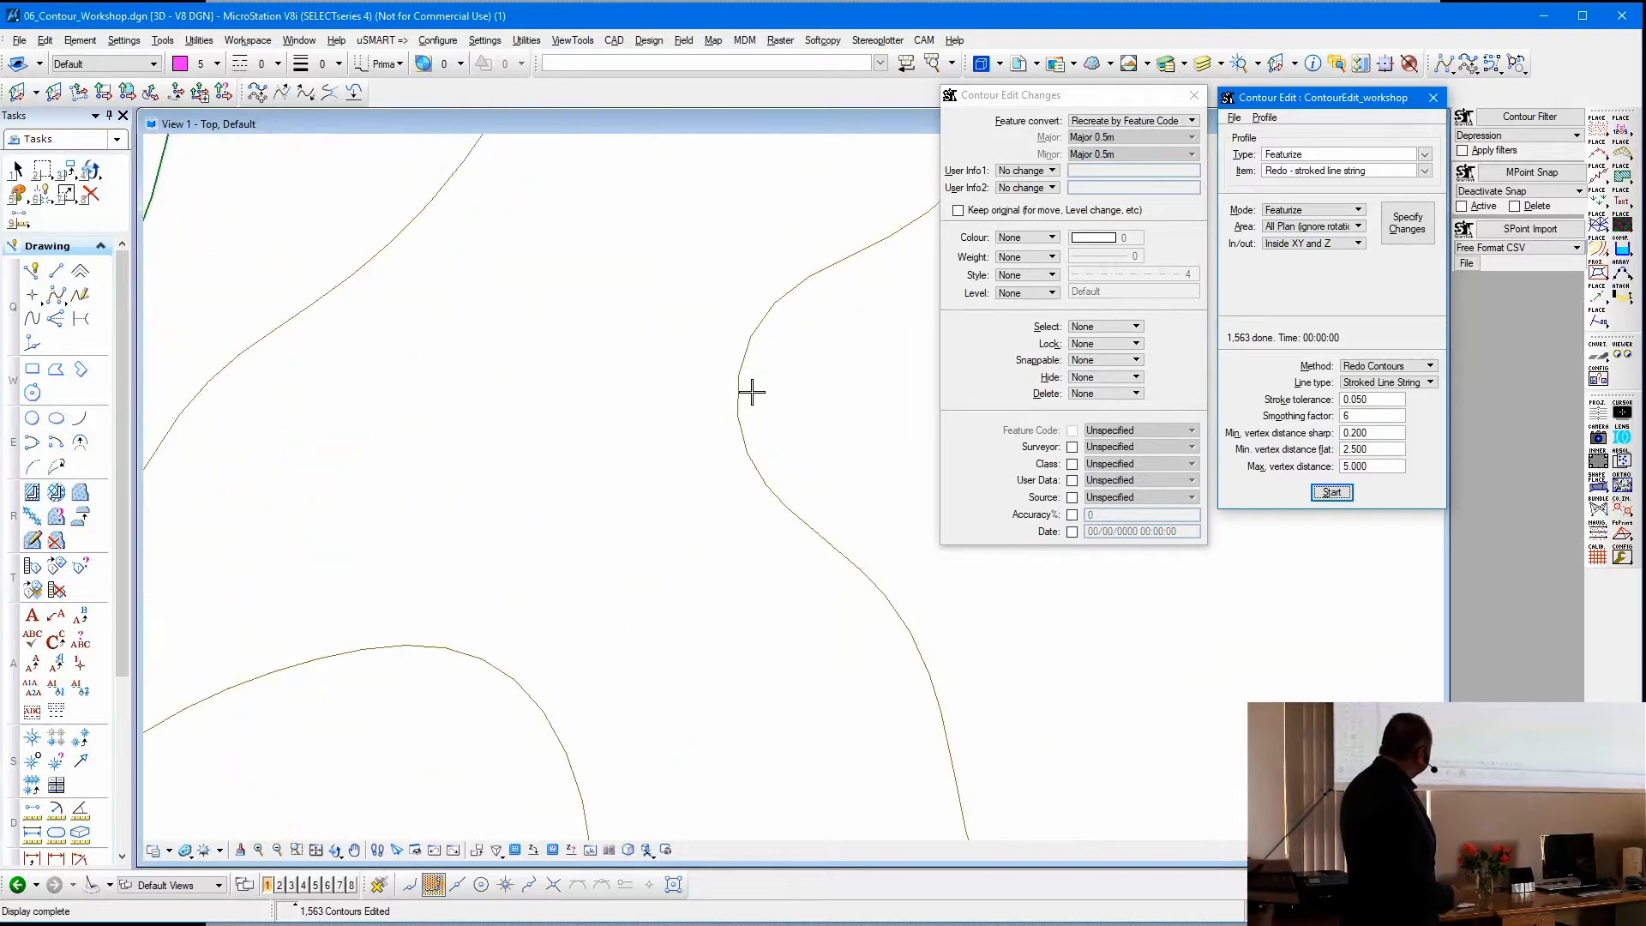
pyautogui.scroll(-3, 615, 401)
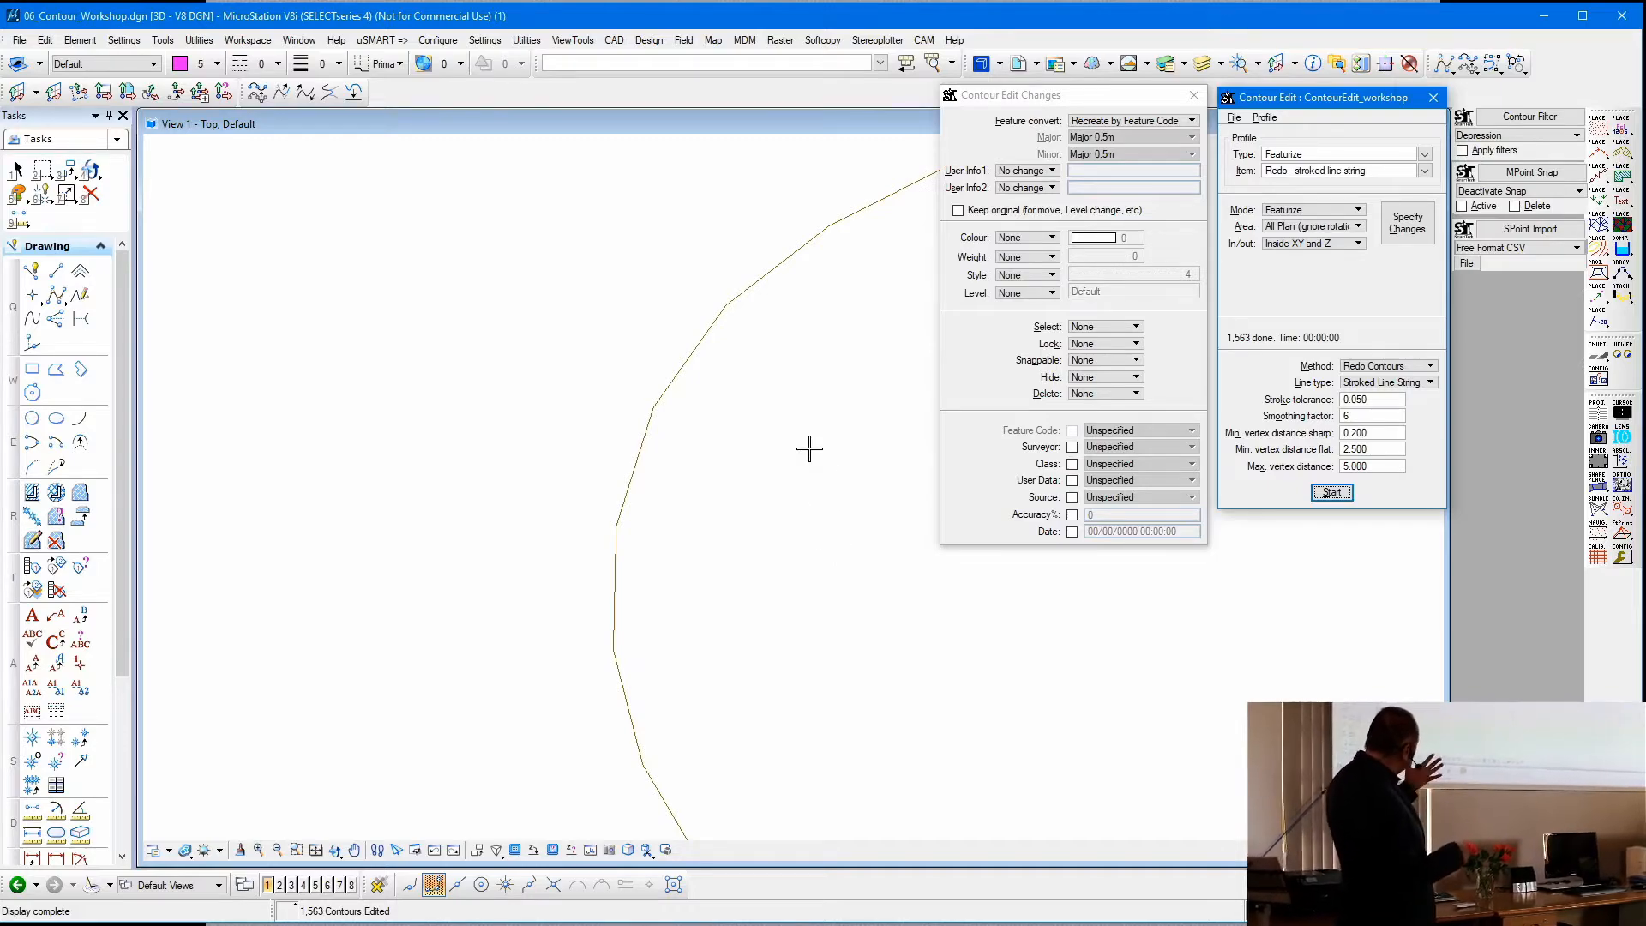
pyautogui.scroll(-5, 686, 440)
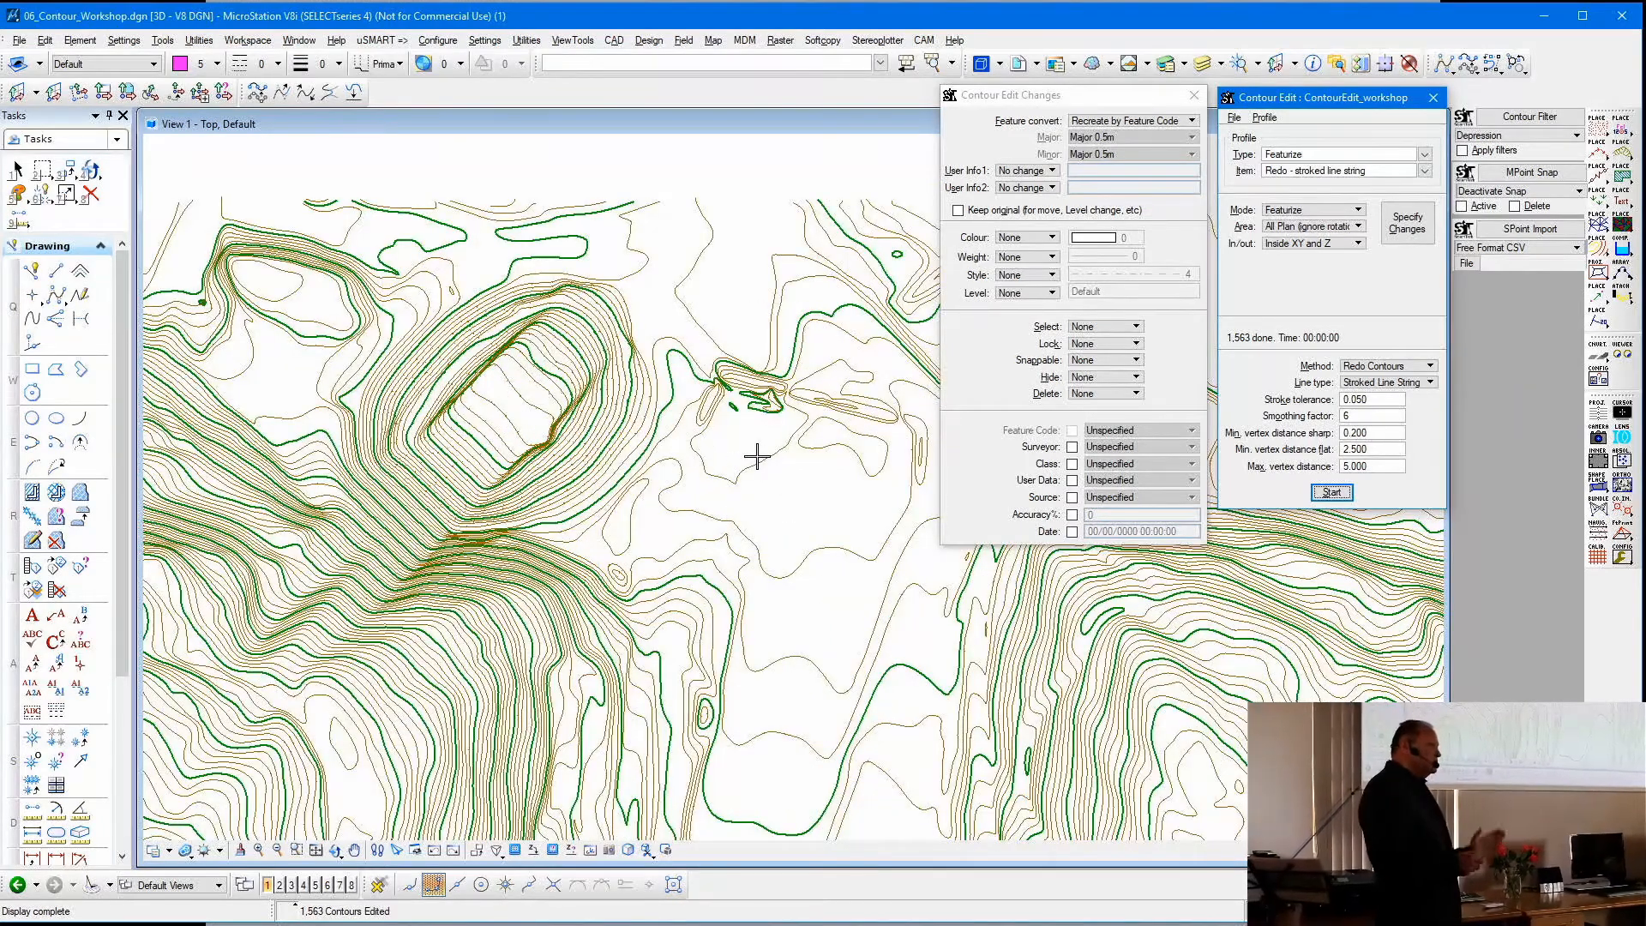
pyautogui.scroll(5, 700, 441)
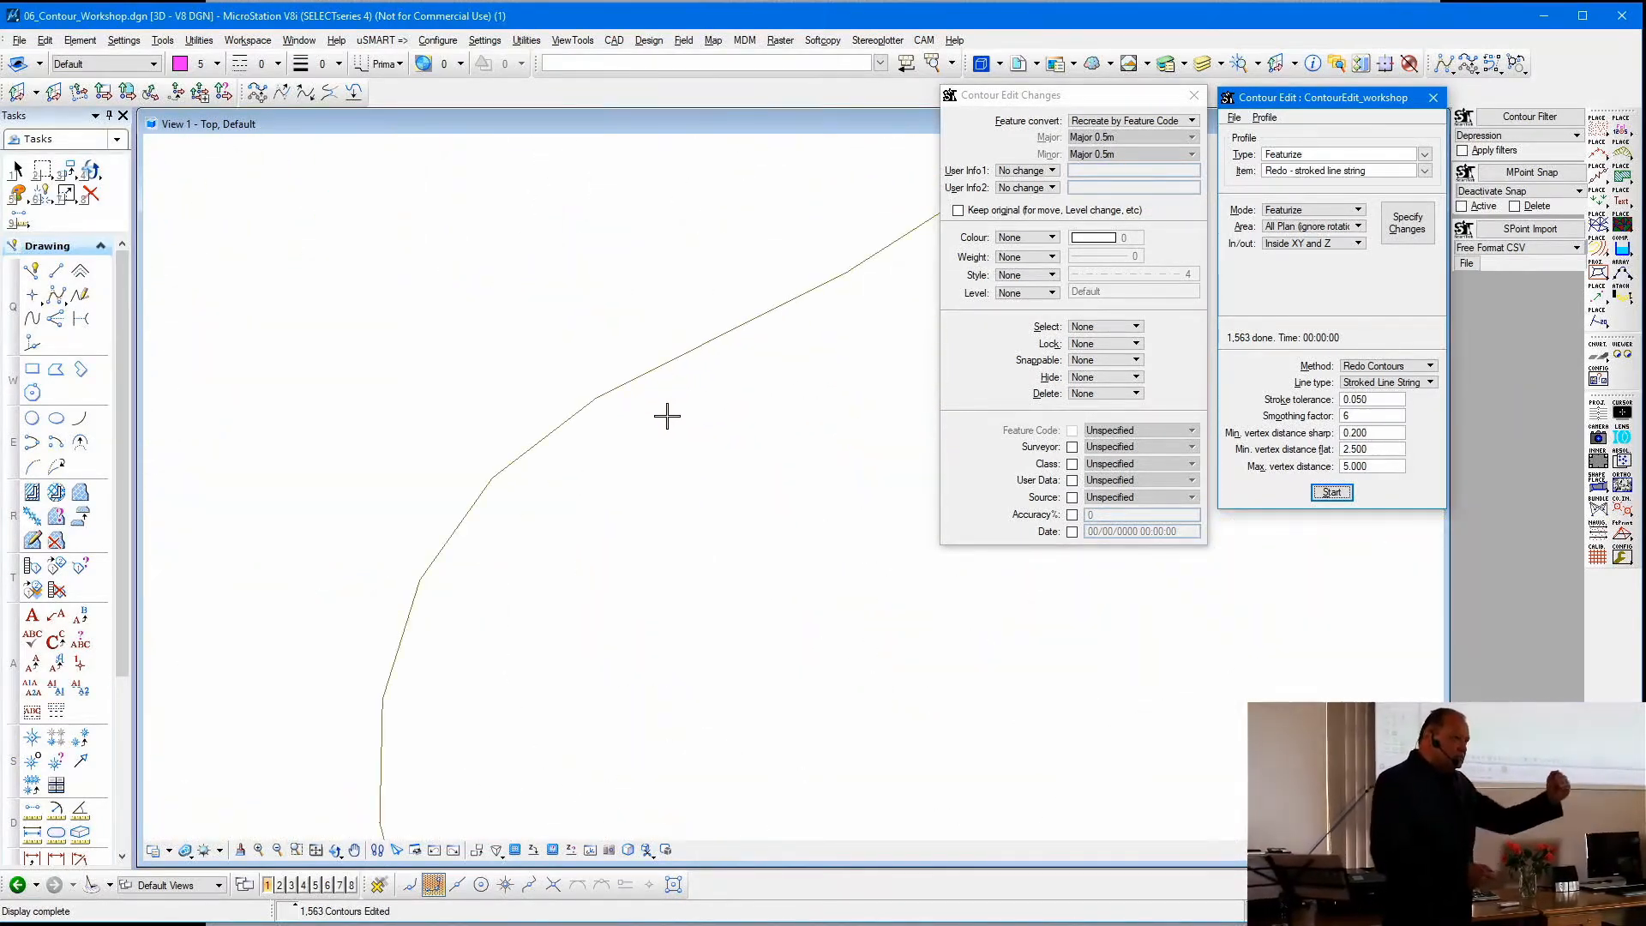
pyautogui.scroll(-5, 667, 416)
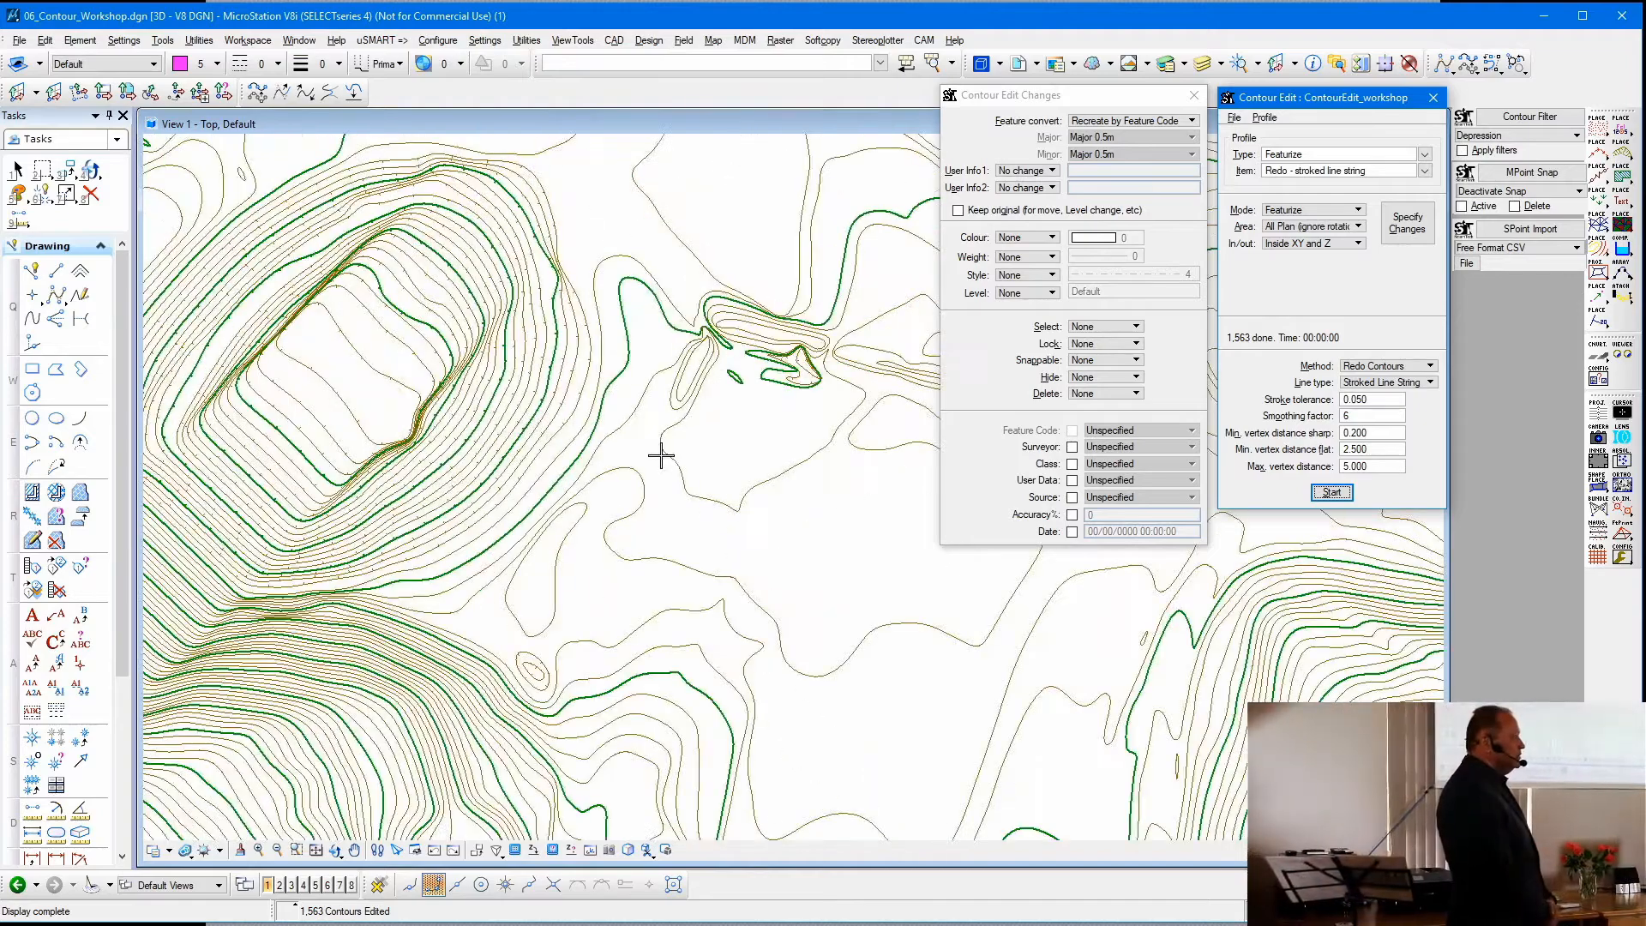
pyautogui.scroll(-2, 661, 455)
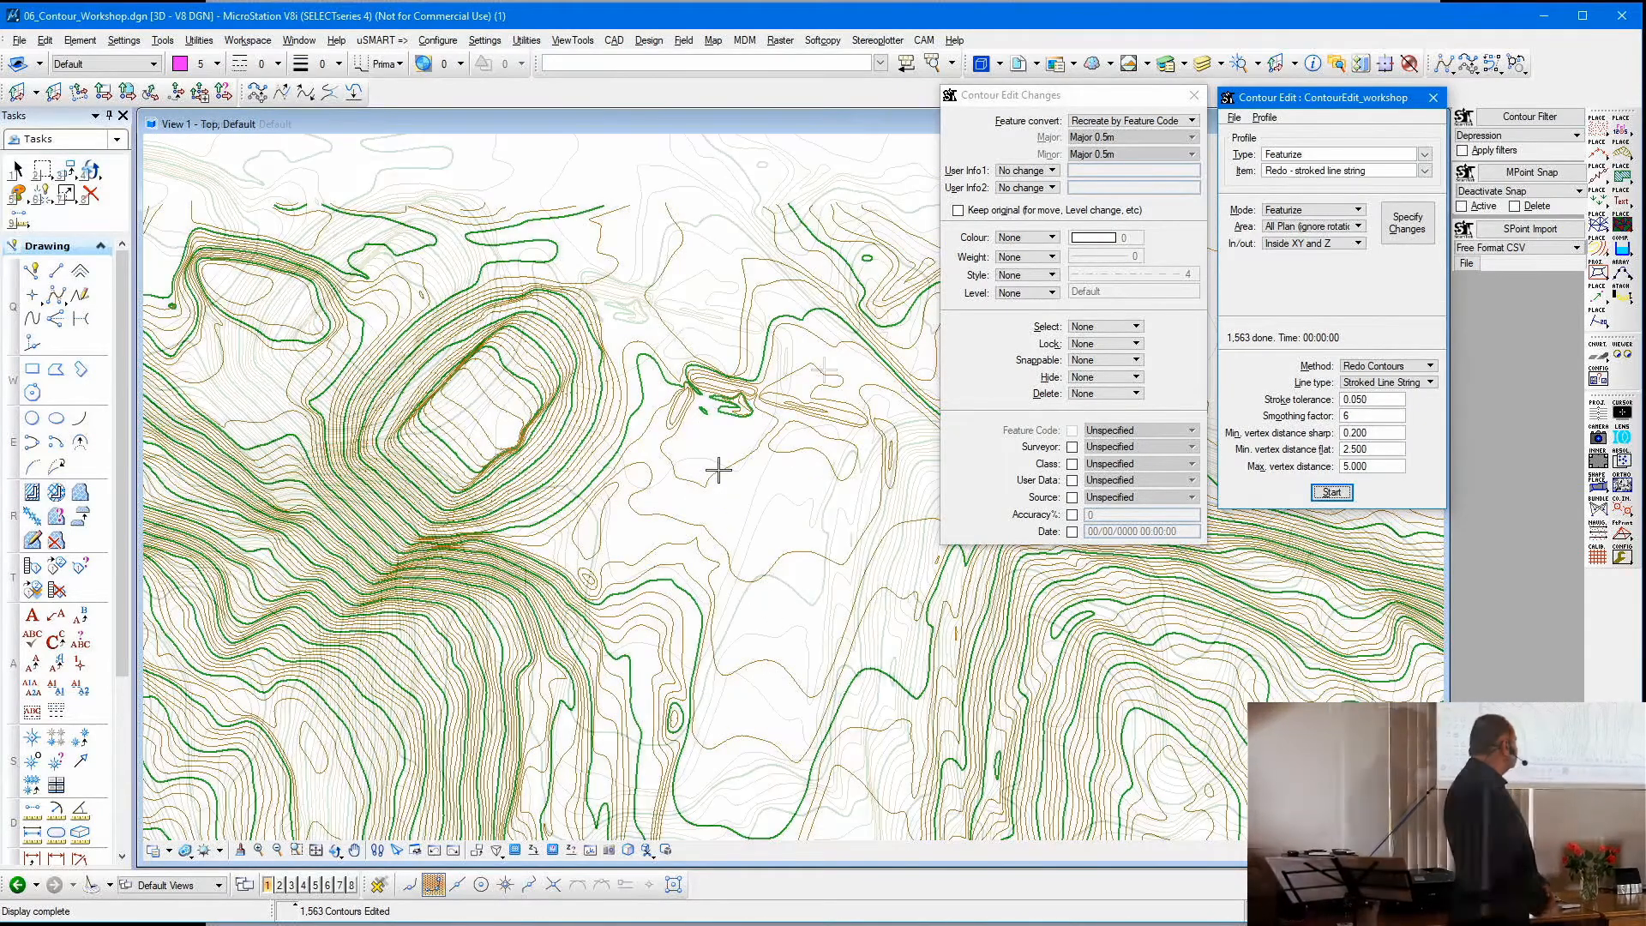
pyautogui.moveTo(718, 470); pyautogui.dragTo(615, 376, button='middle')
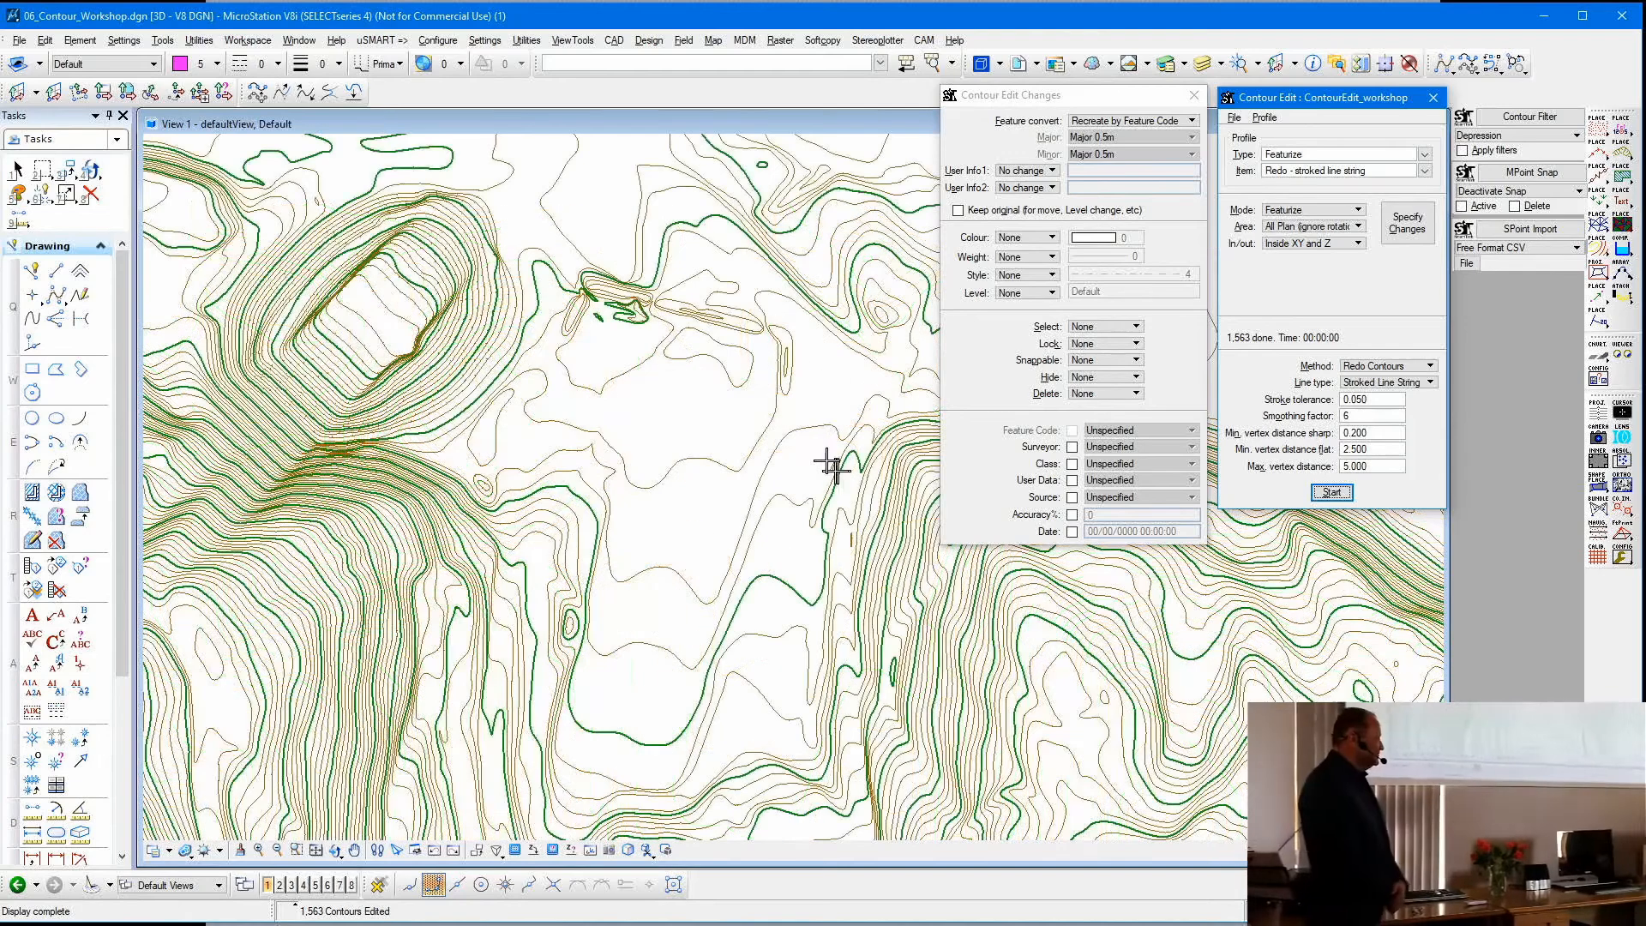
# - Find crossing contours in the current view with the Find crossing profile's From View item and bring the message window into view
pyautogui.click(1425, 154)
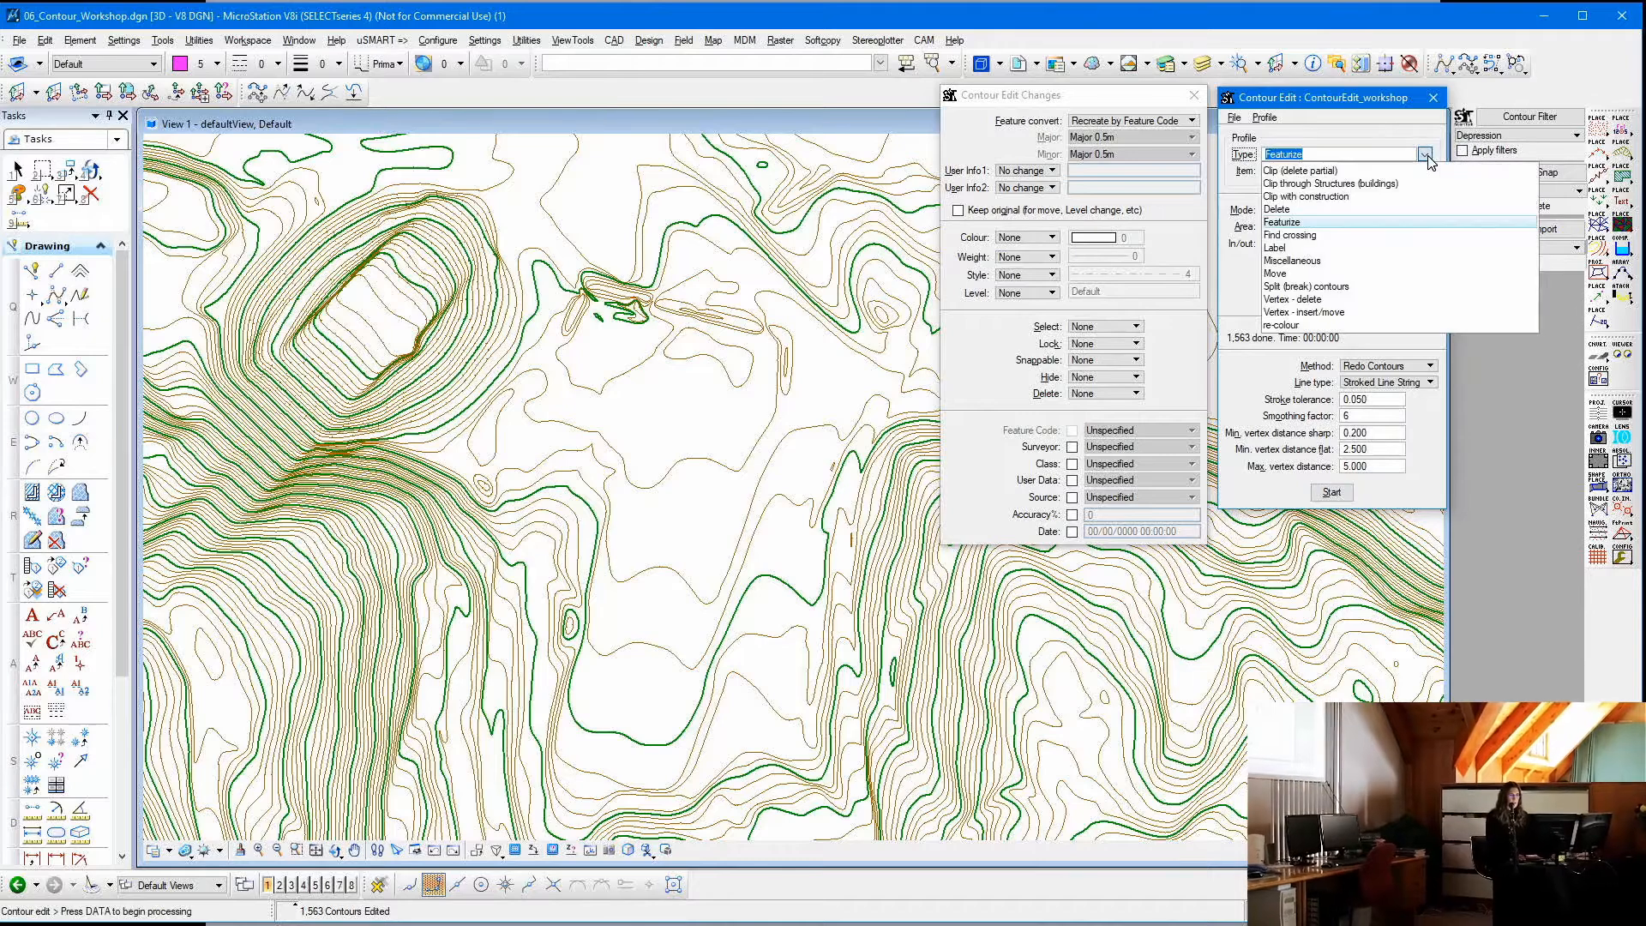
pyautogui.click(1291, 235)
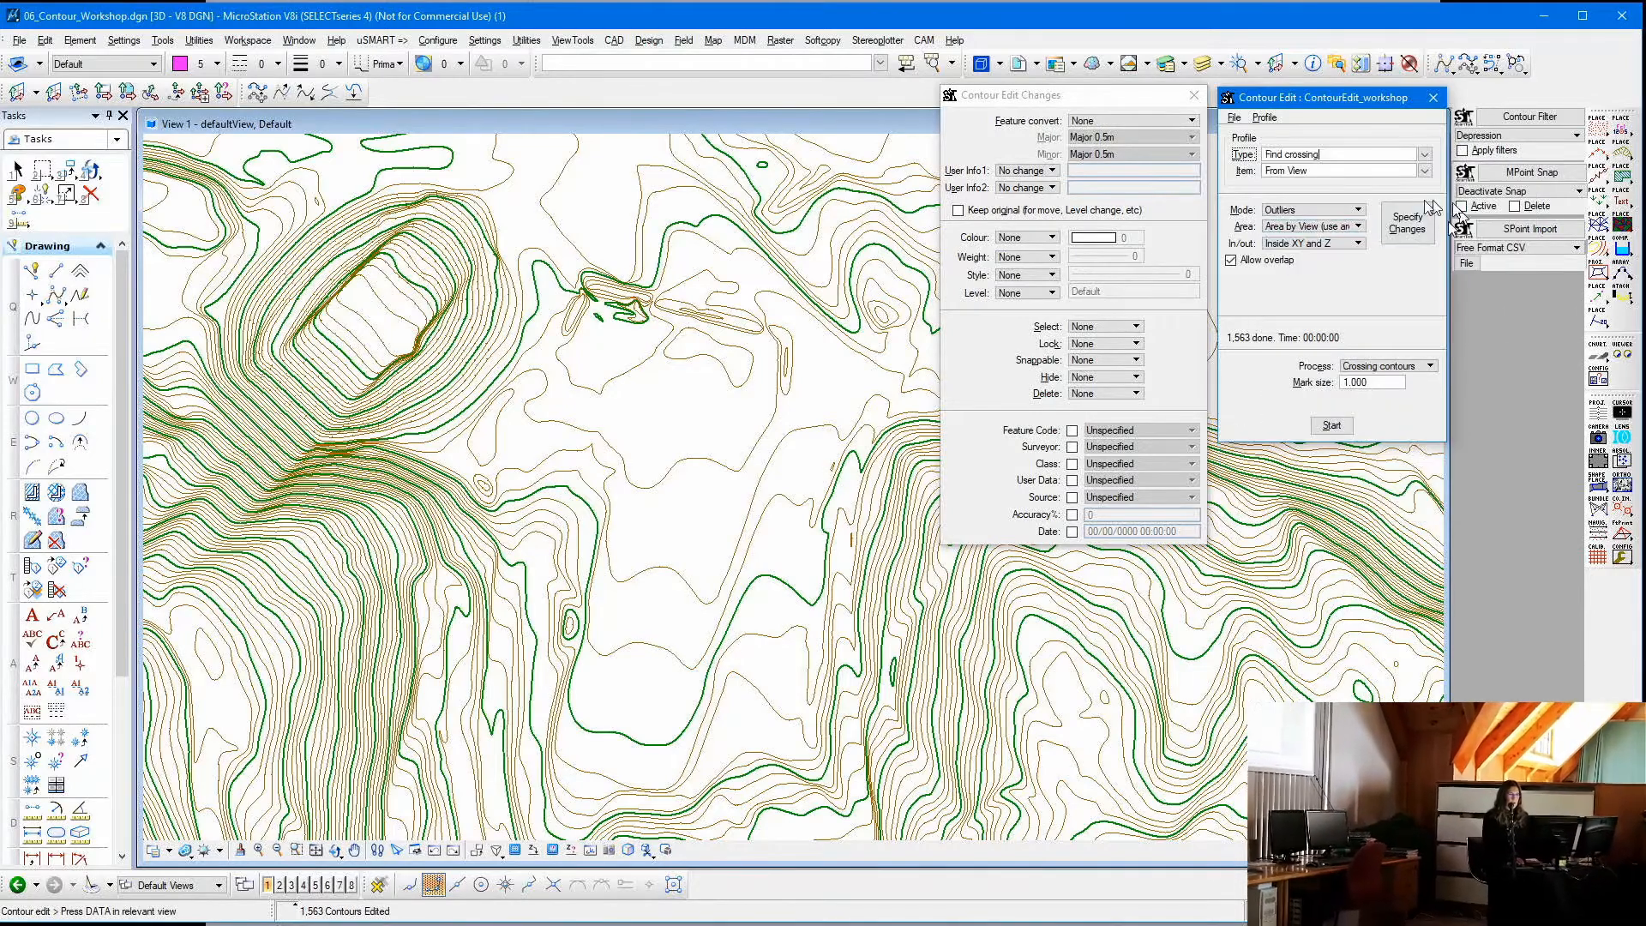
pyautogui.click(1332, 426)
pyautogui.click(815, 369)
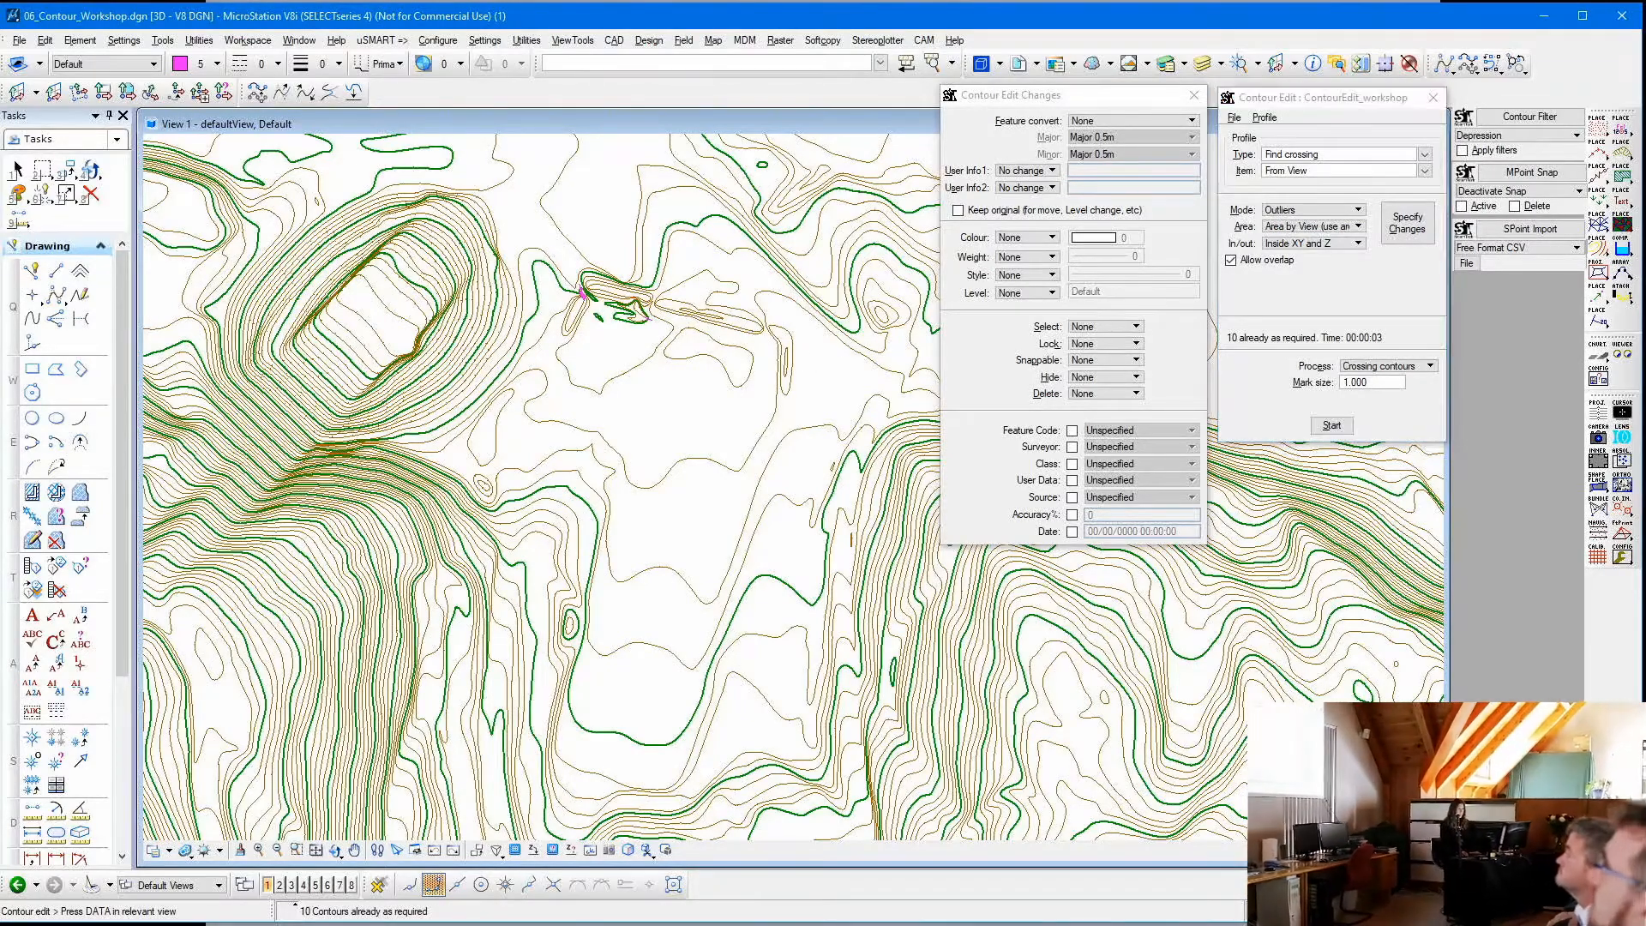
pyautogui.moveTo(0, 742); pyautogui.dragTo(1295, 680)
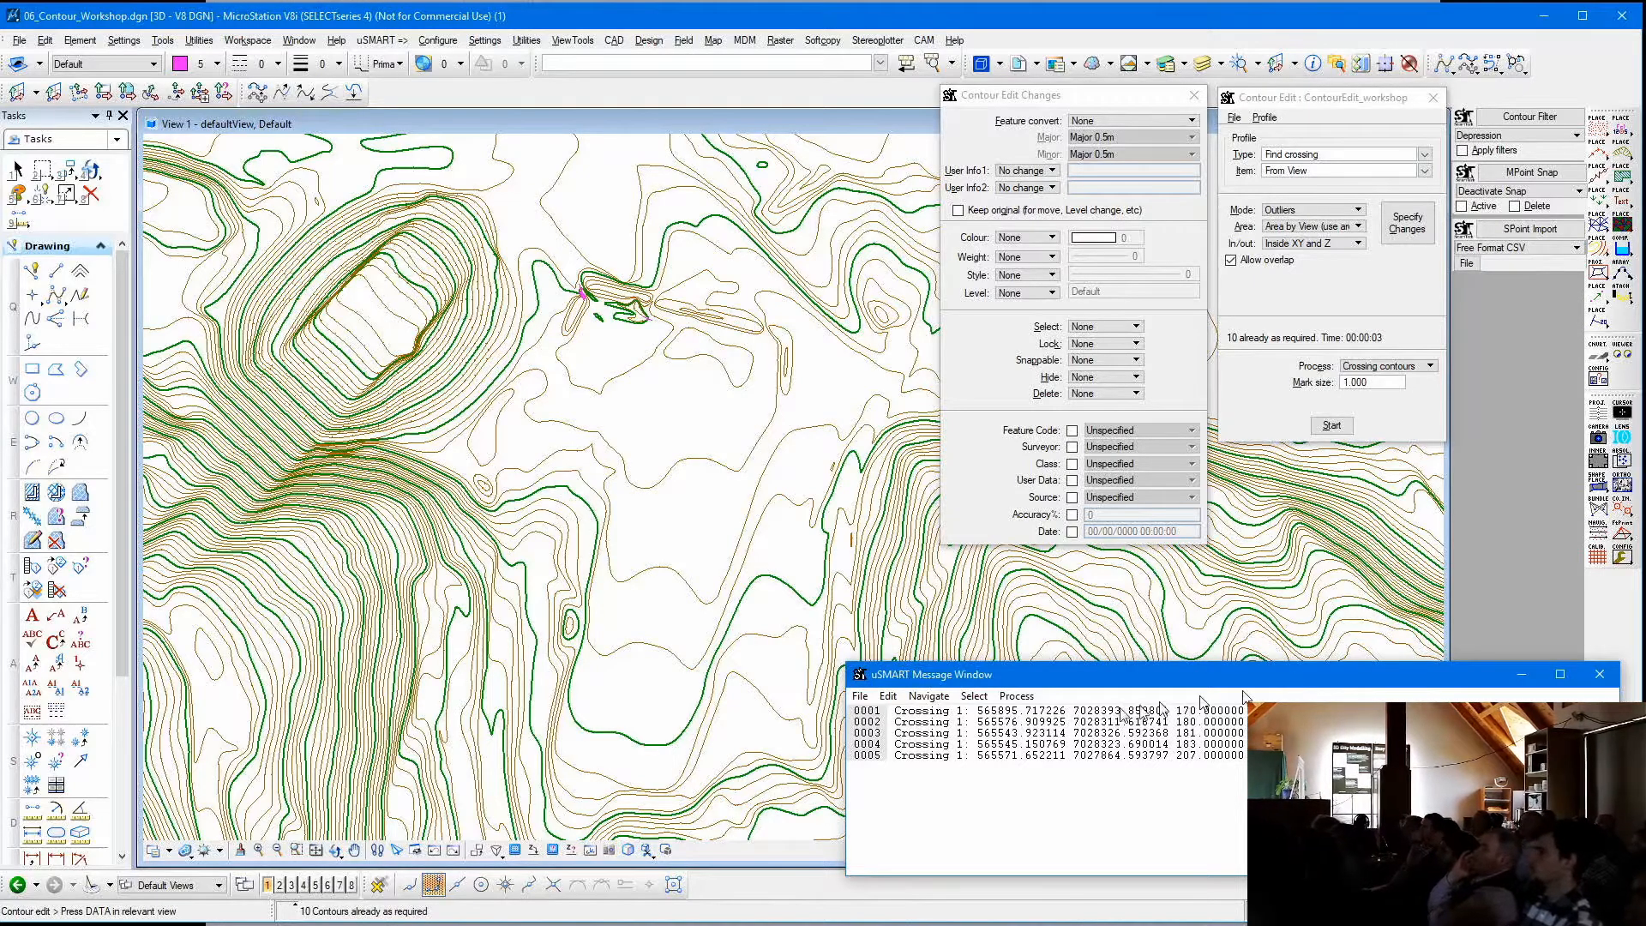
# - Pan the current view to the first coordinate in the crossing report and examine that marked crossing closely
pyautogui.scroll(5, 868, 625)
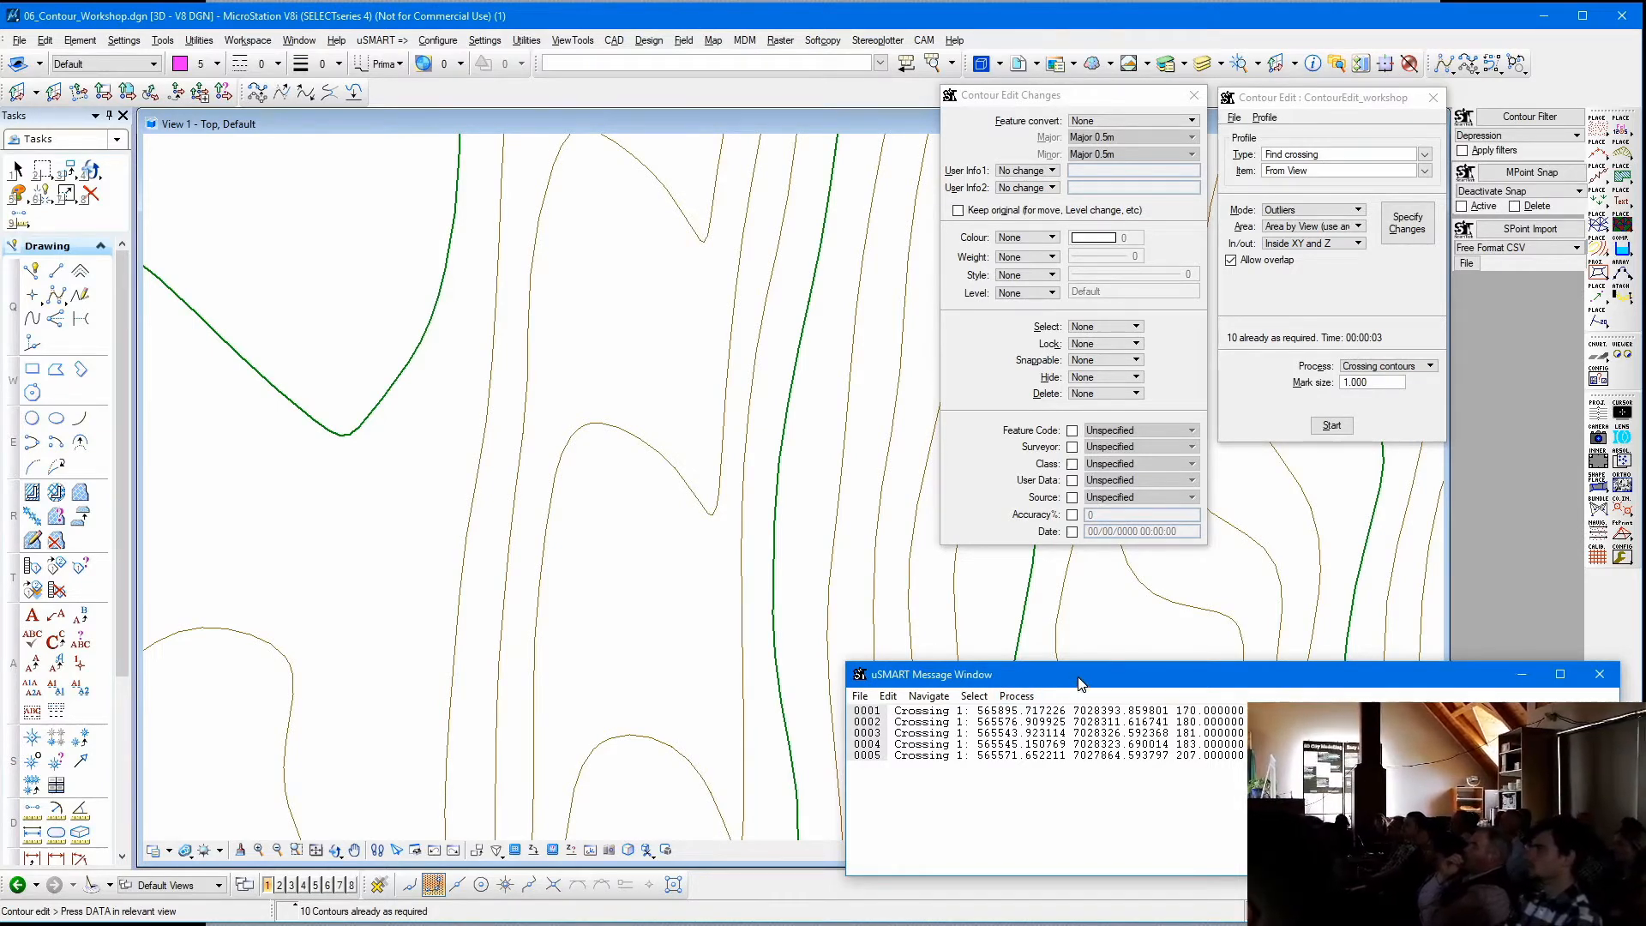
pyautogui.moveTo(1029, 675)
pyautogui.mouseDown()
pyautogui.moveTo(942, 642)
pyautogui.moveTo(1041, 681)
pyautogui.mouseUp()
pyautogui.click(1036, 696)
pyautogui.click(1038, 694)
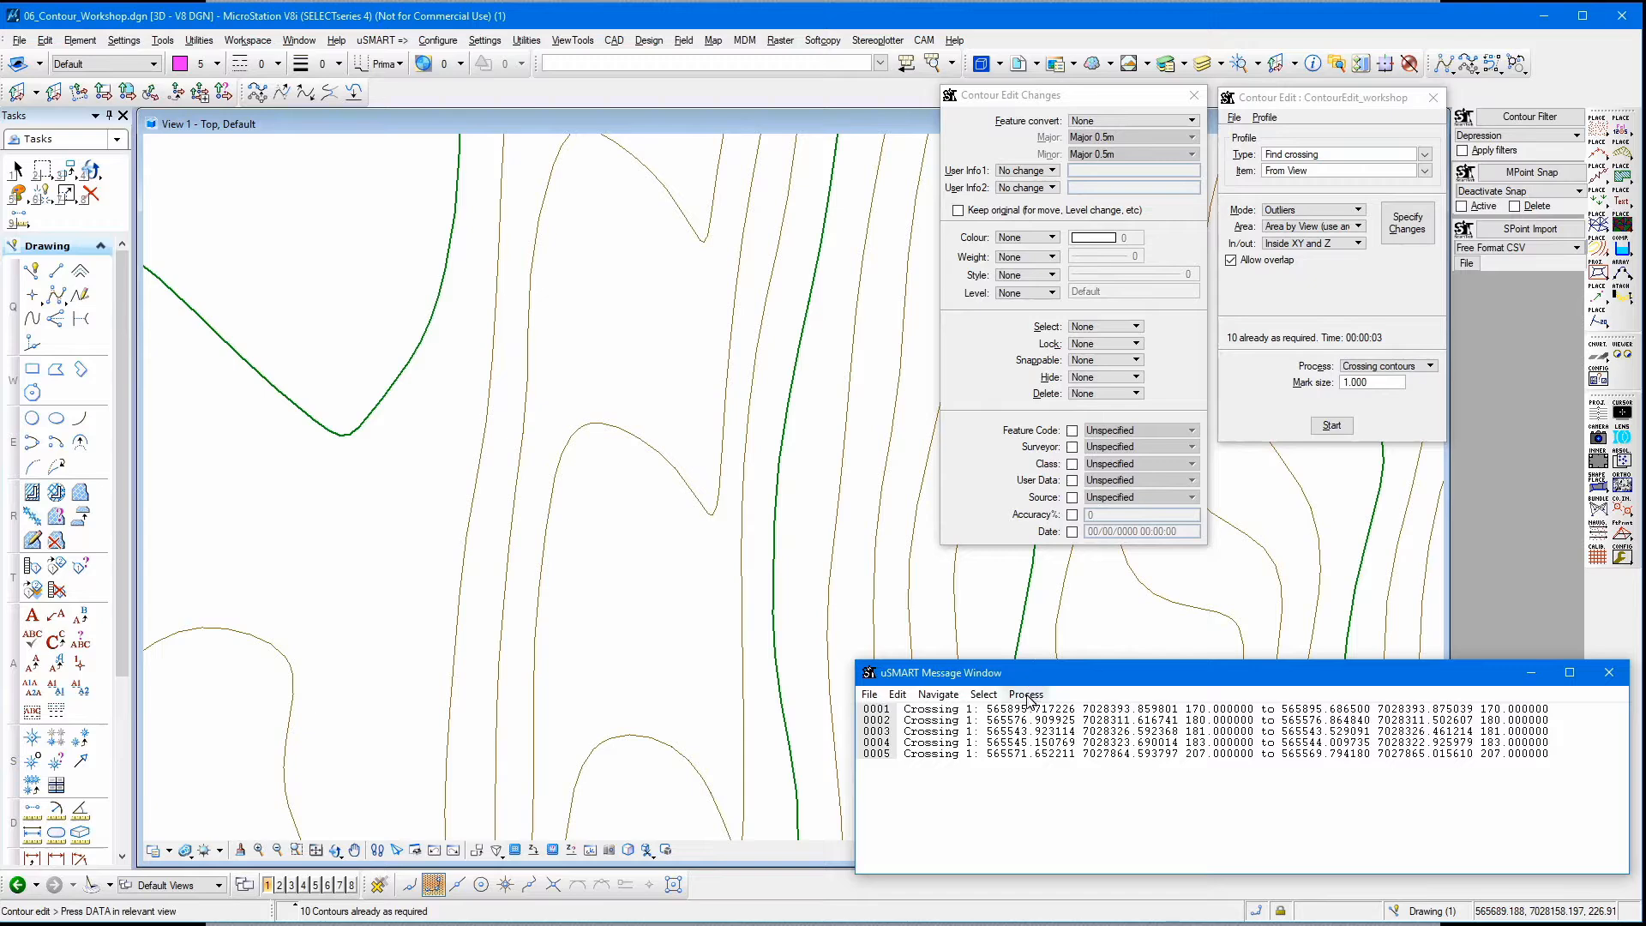
pyautogui.click(1027, 695)
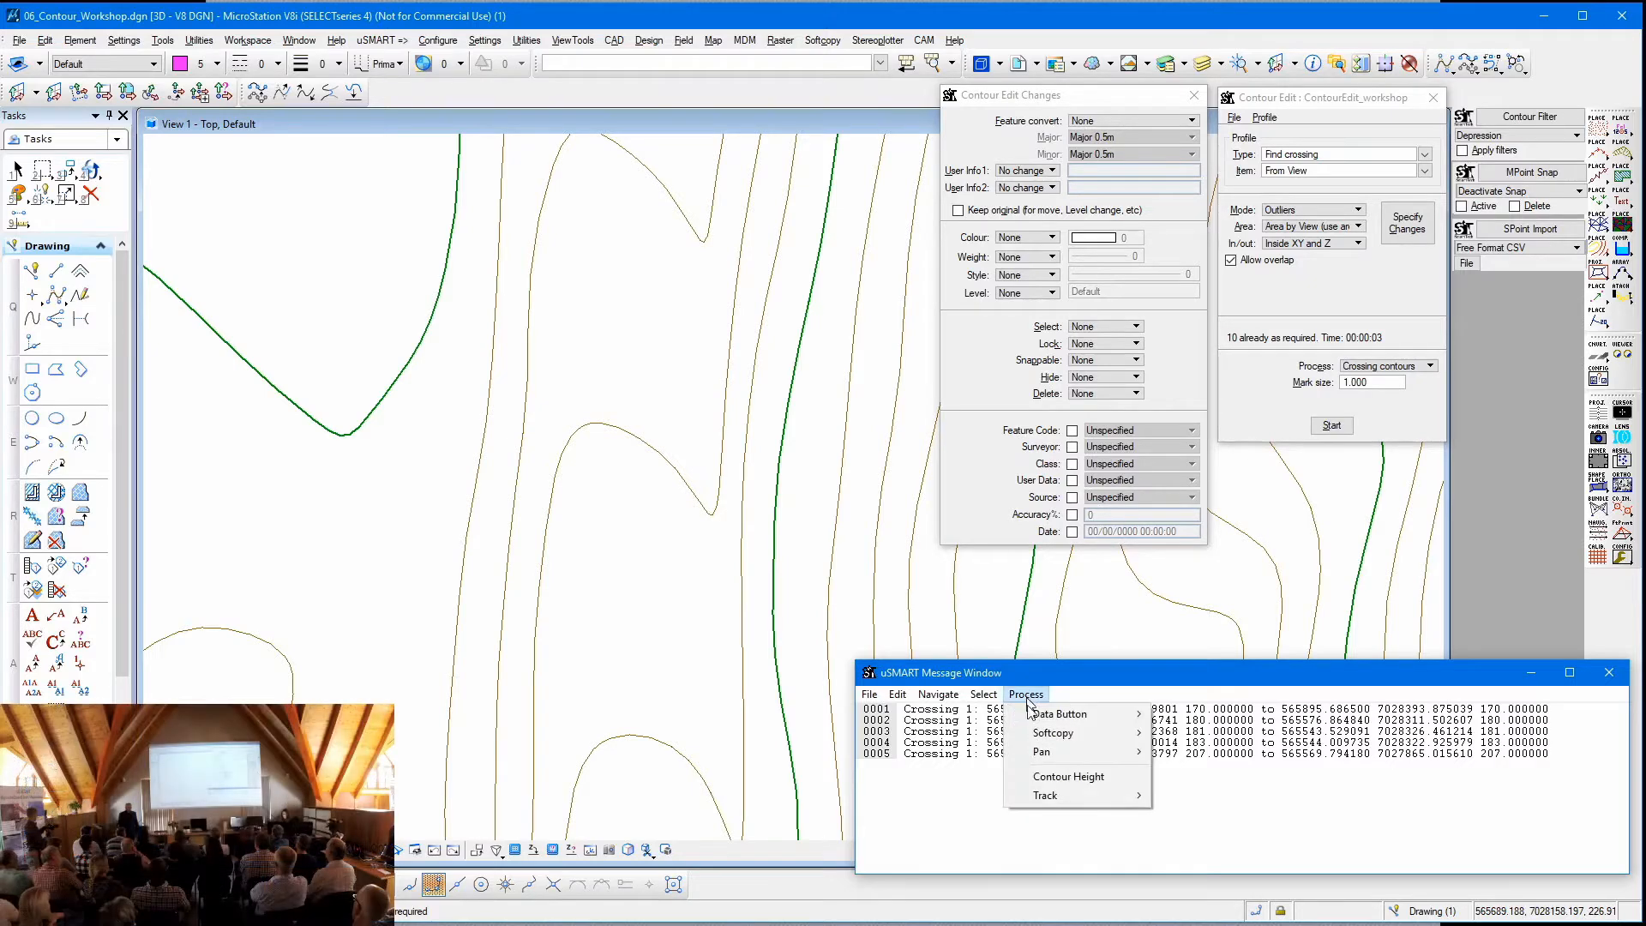
pyautogui.moveTo(1042, 752)
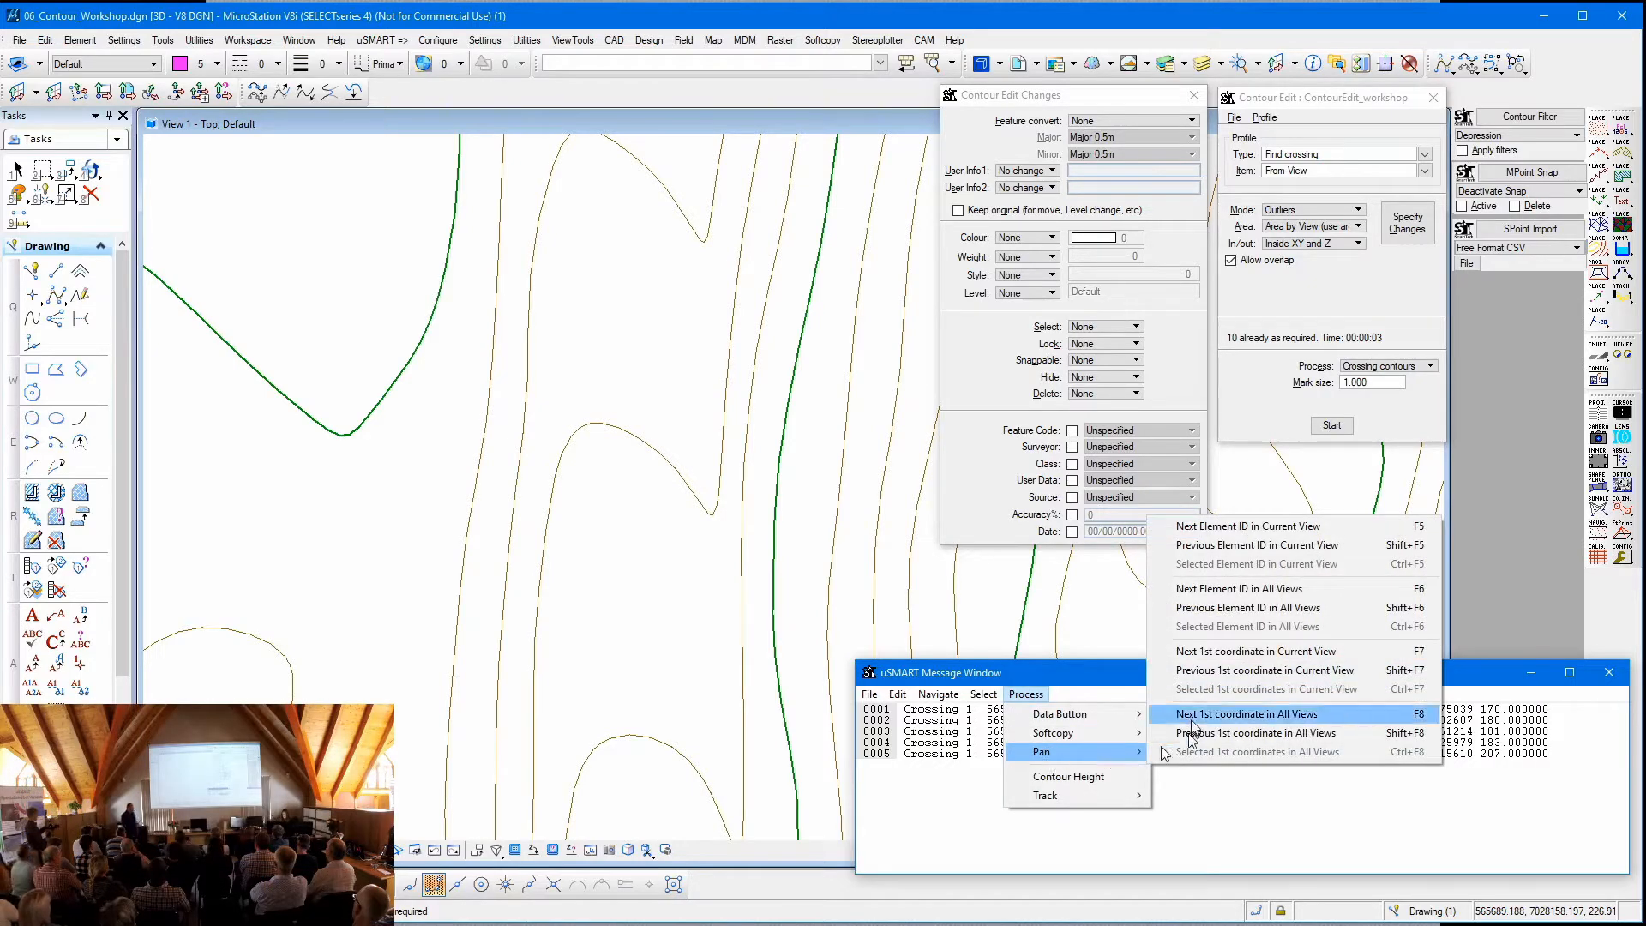
pyautogui.click(1236, 653)
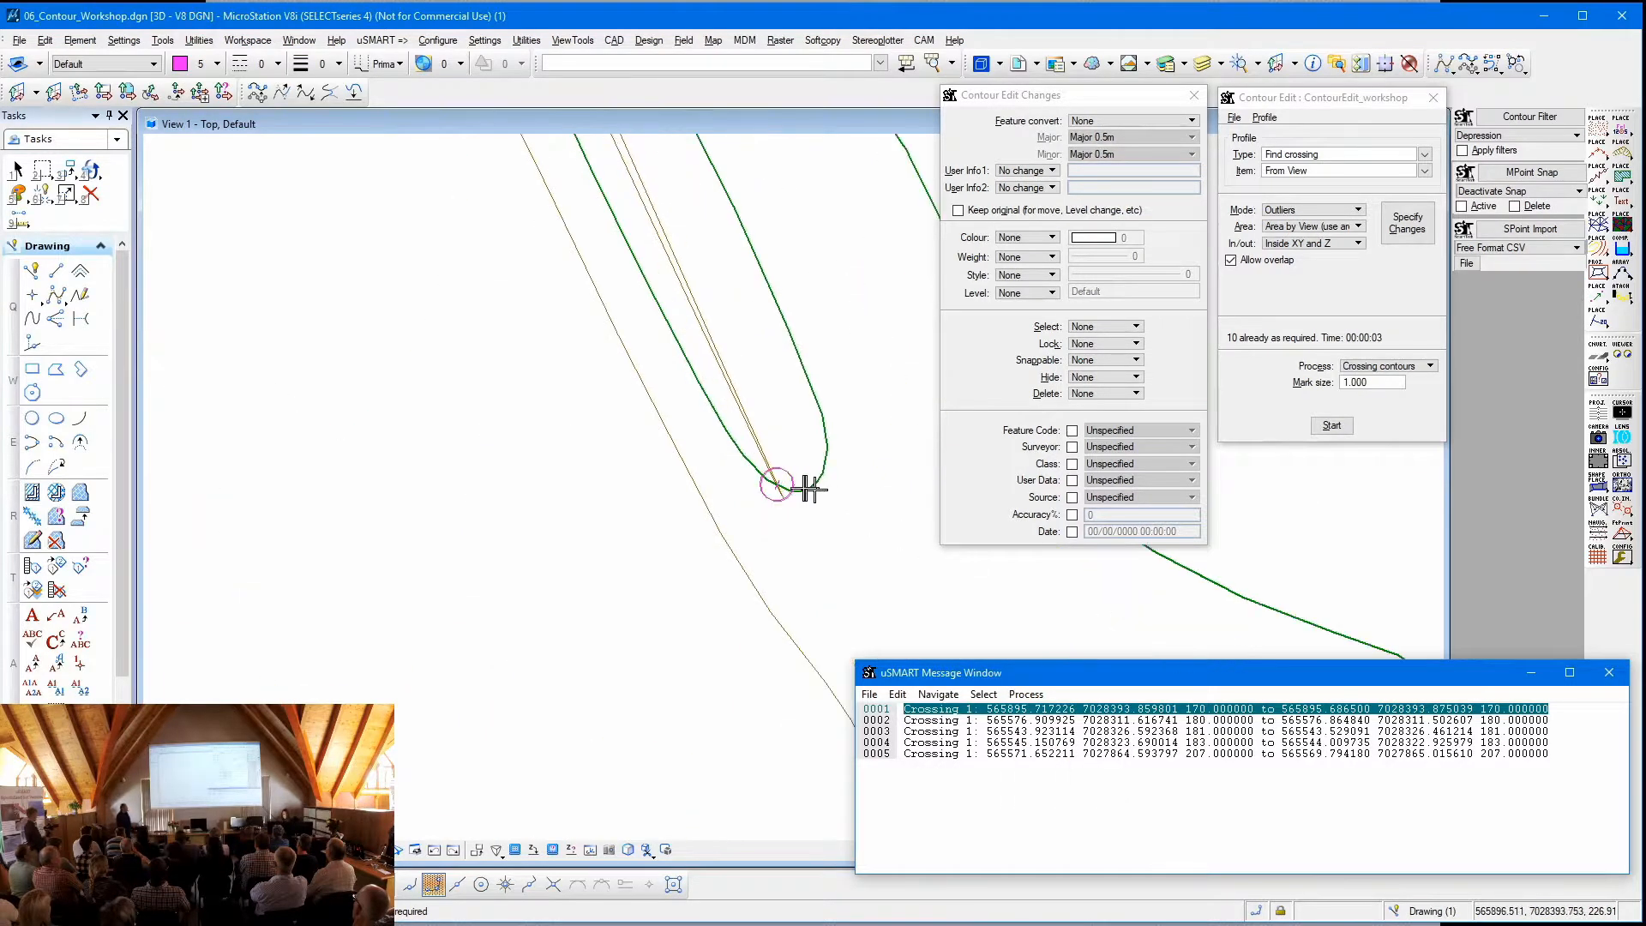
pyautogui.scroll(2, 808, 489)
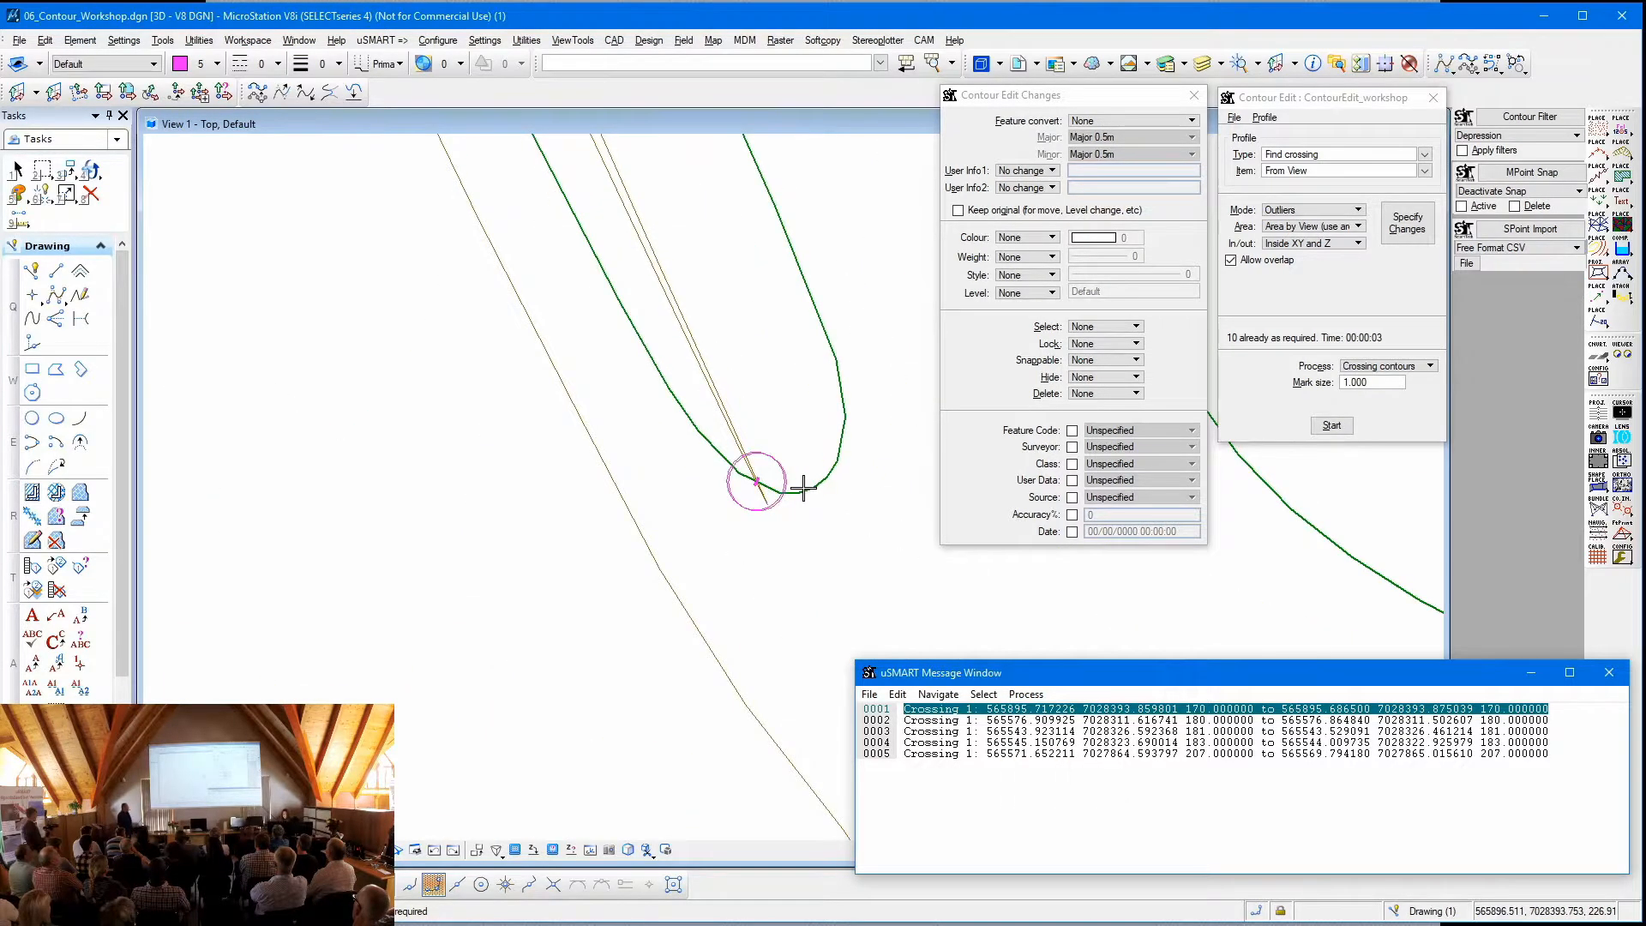
pyautogui.click(1426, 154)
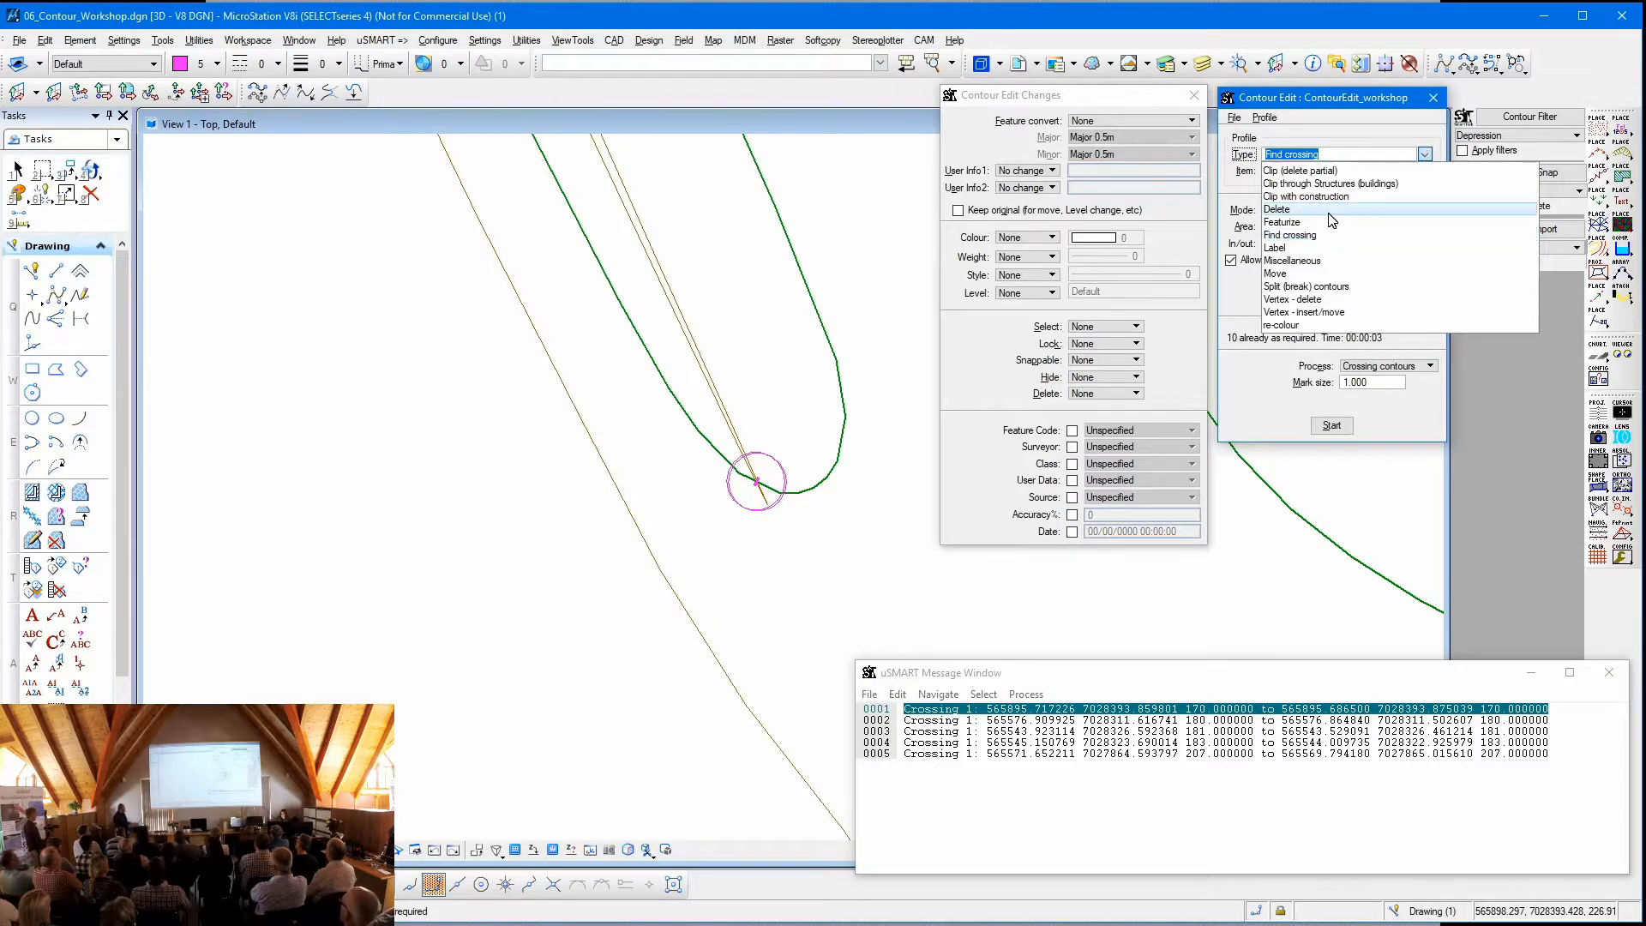
pyautogui.click(1331, 214)
pyautogui.click(1426, 171)
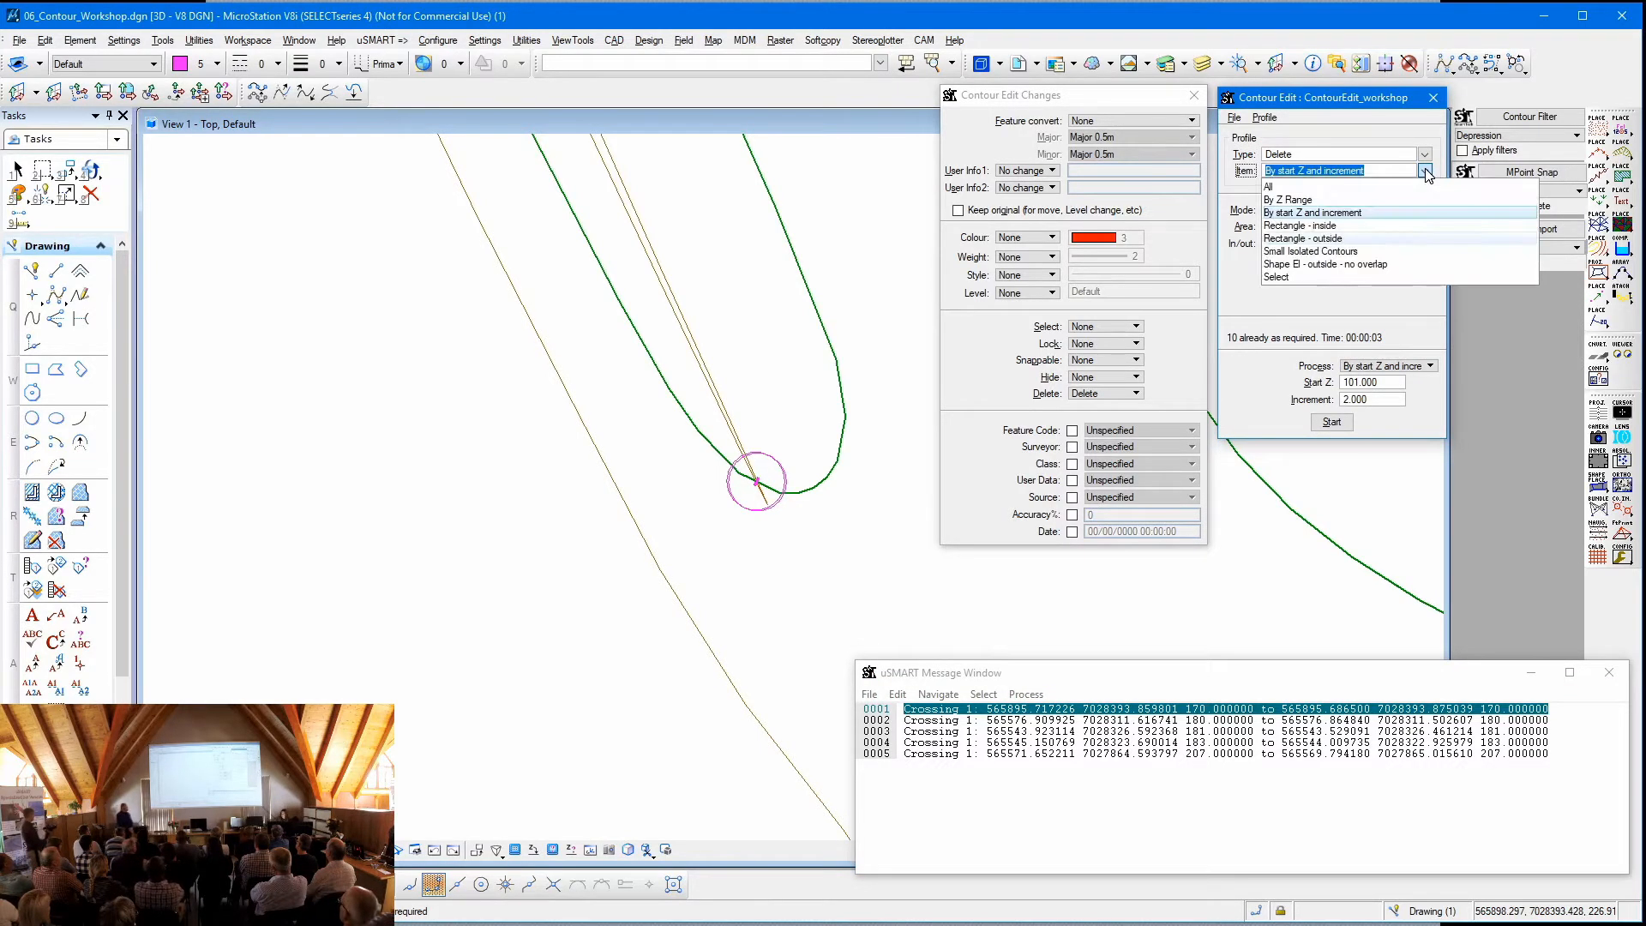
pyautogui.click(1311, 277)
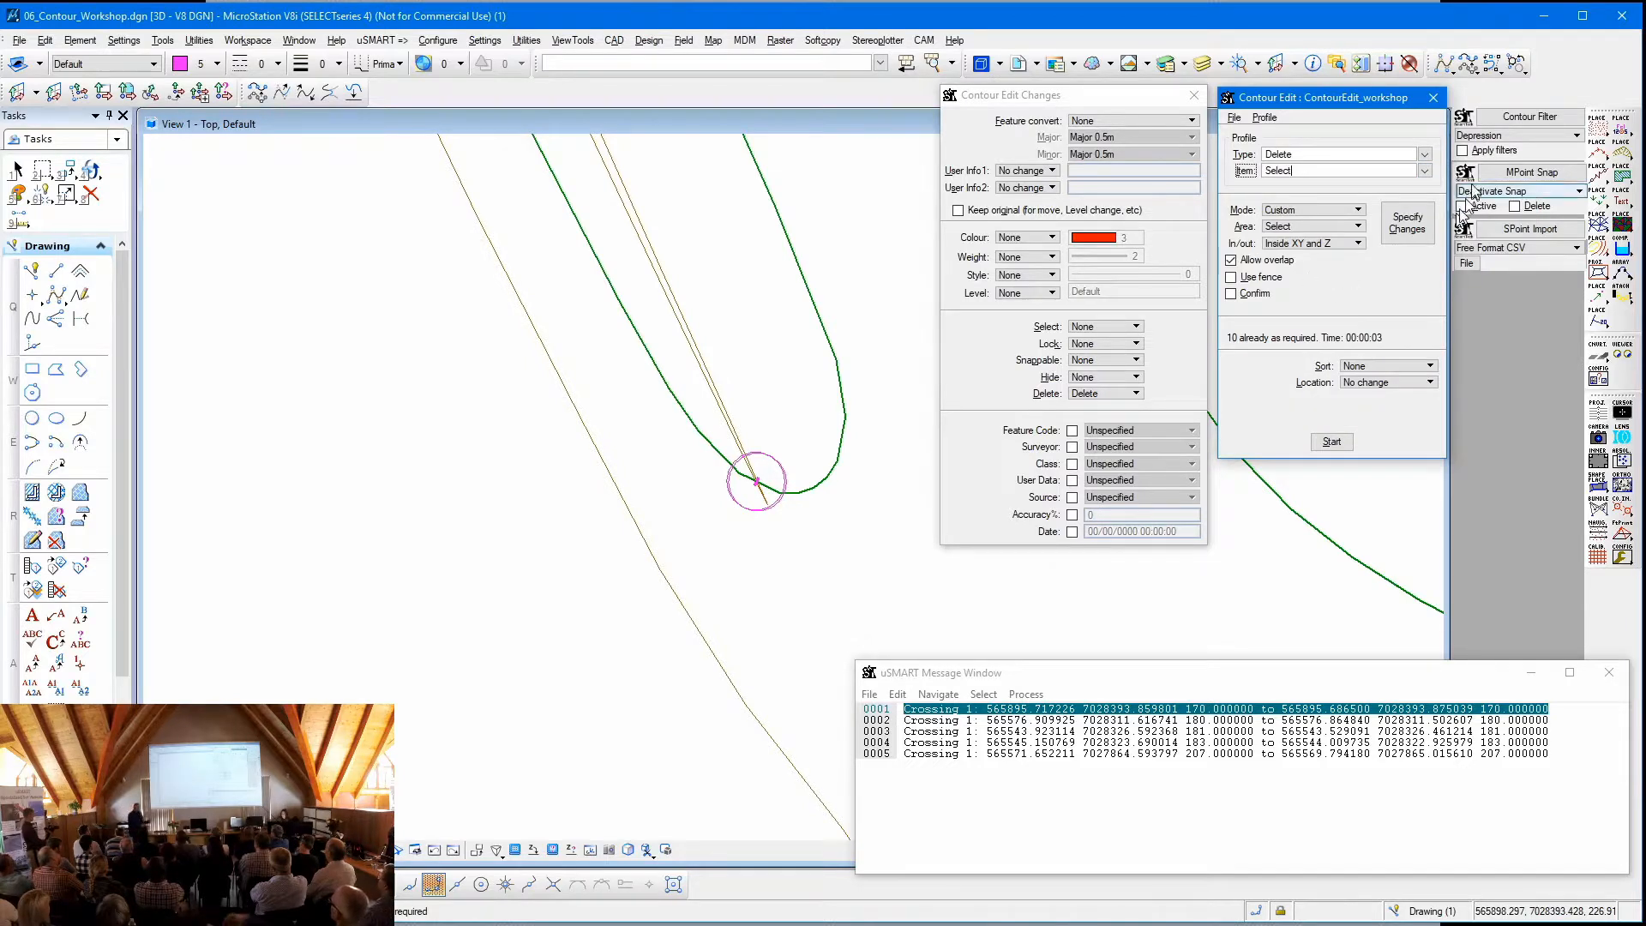
# - Delete the spike vertex that crosses the major contour at the first reported crossing, using the Vertex - delete profile's Select item
pyautogui.click(1426, 154)
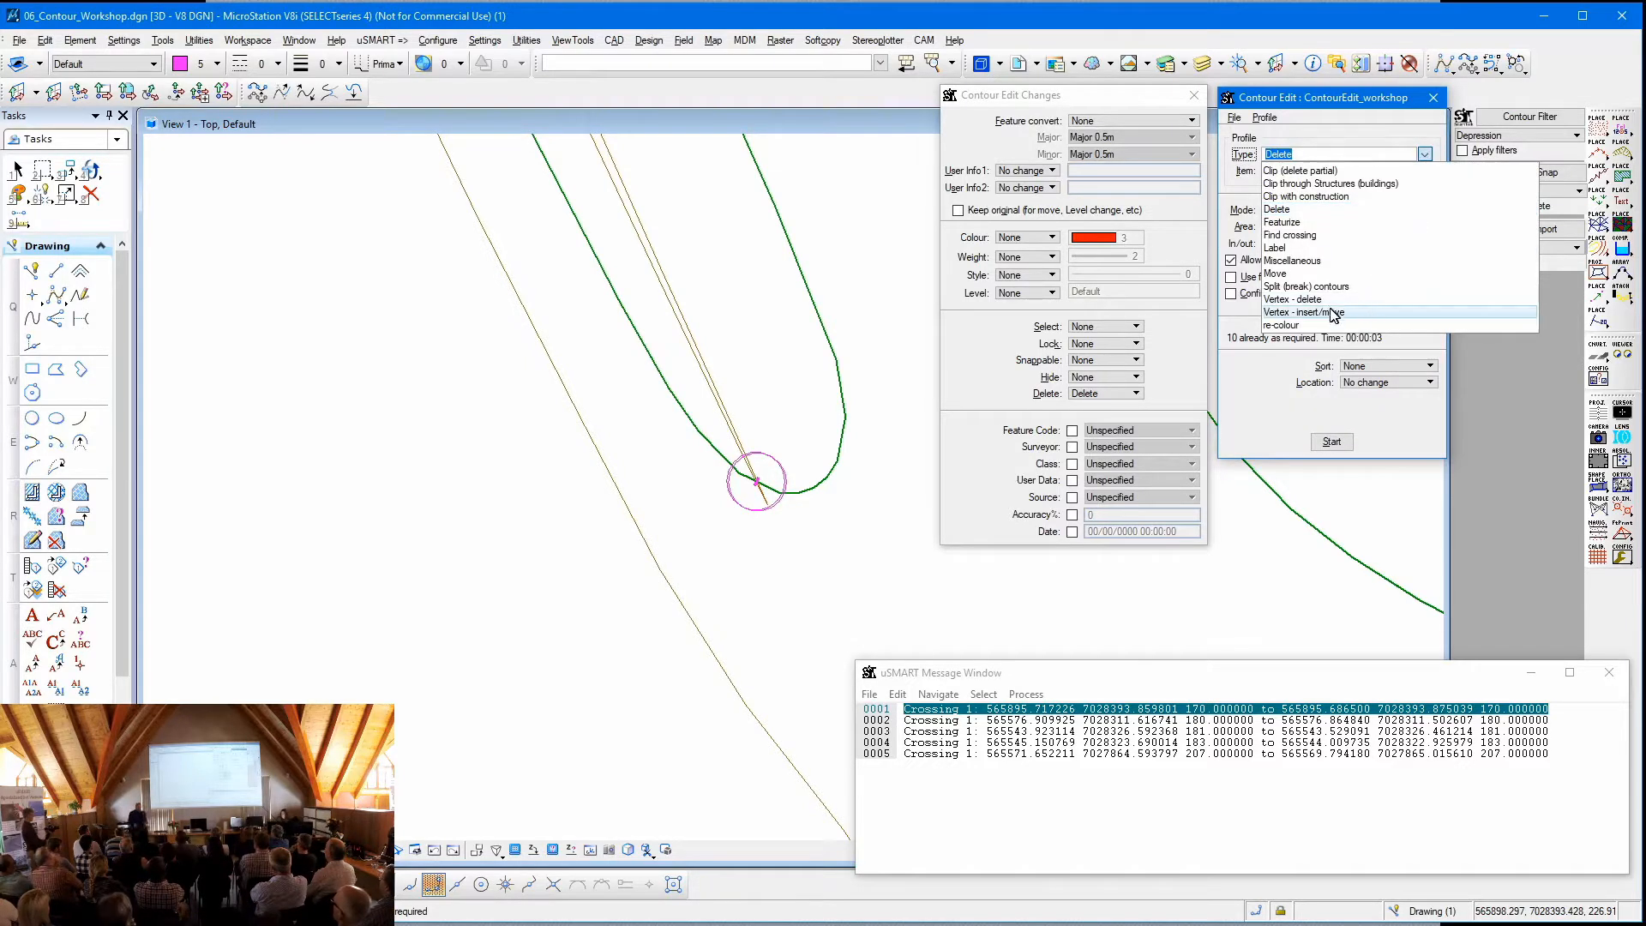
pyautogui.click(1312, 299)
pyautogui.click(1426, 170)
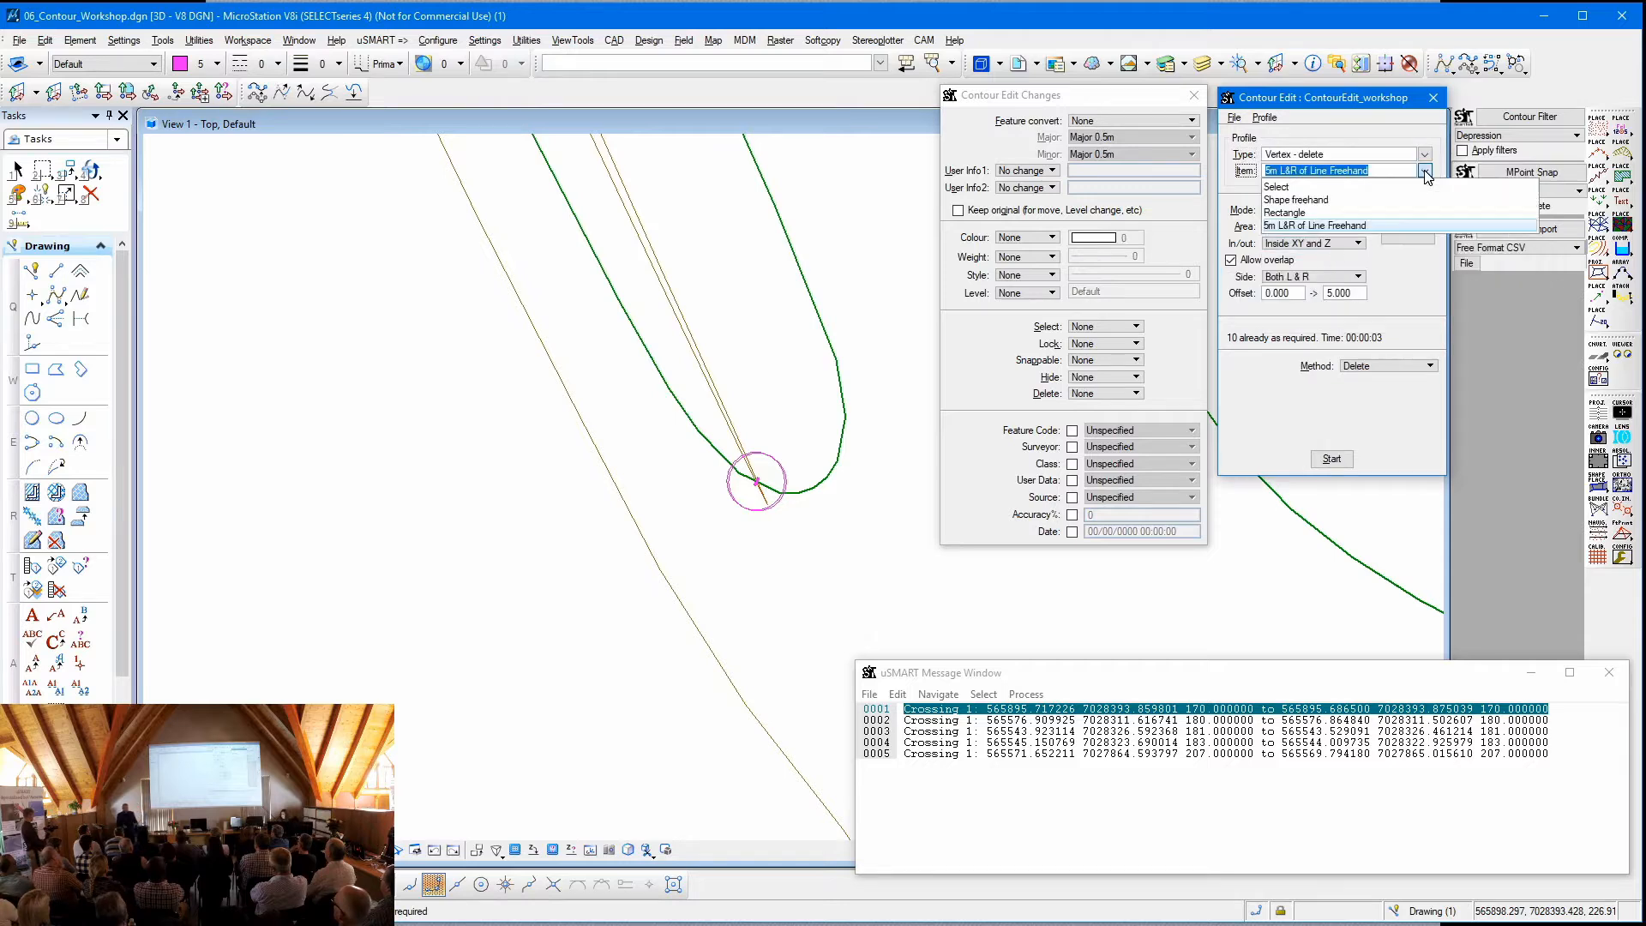
pyautogui.click(1329, 188)
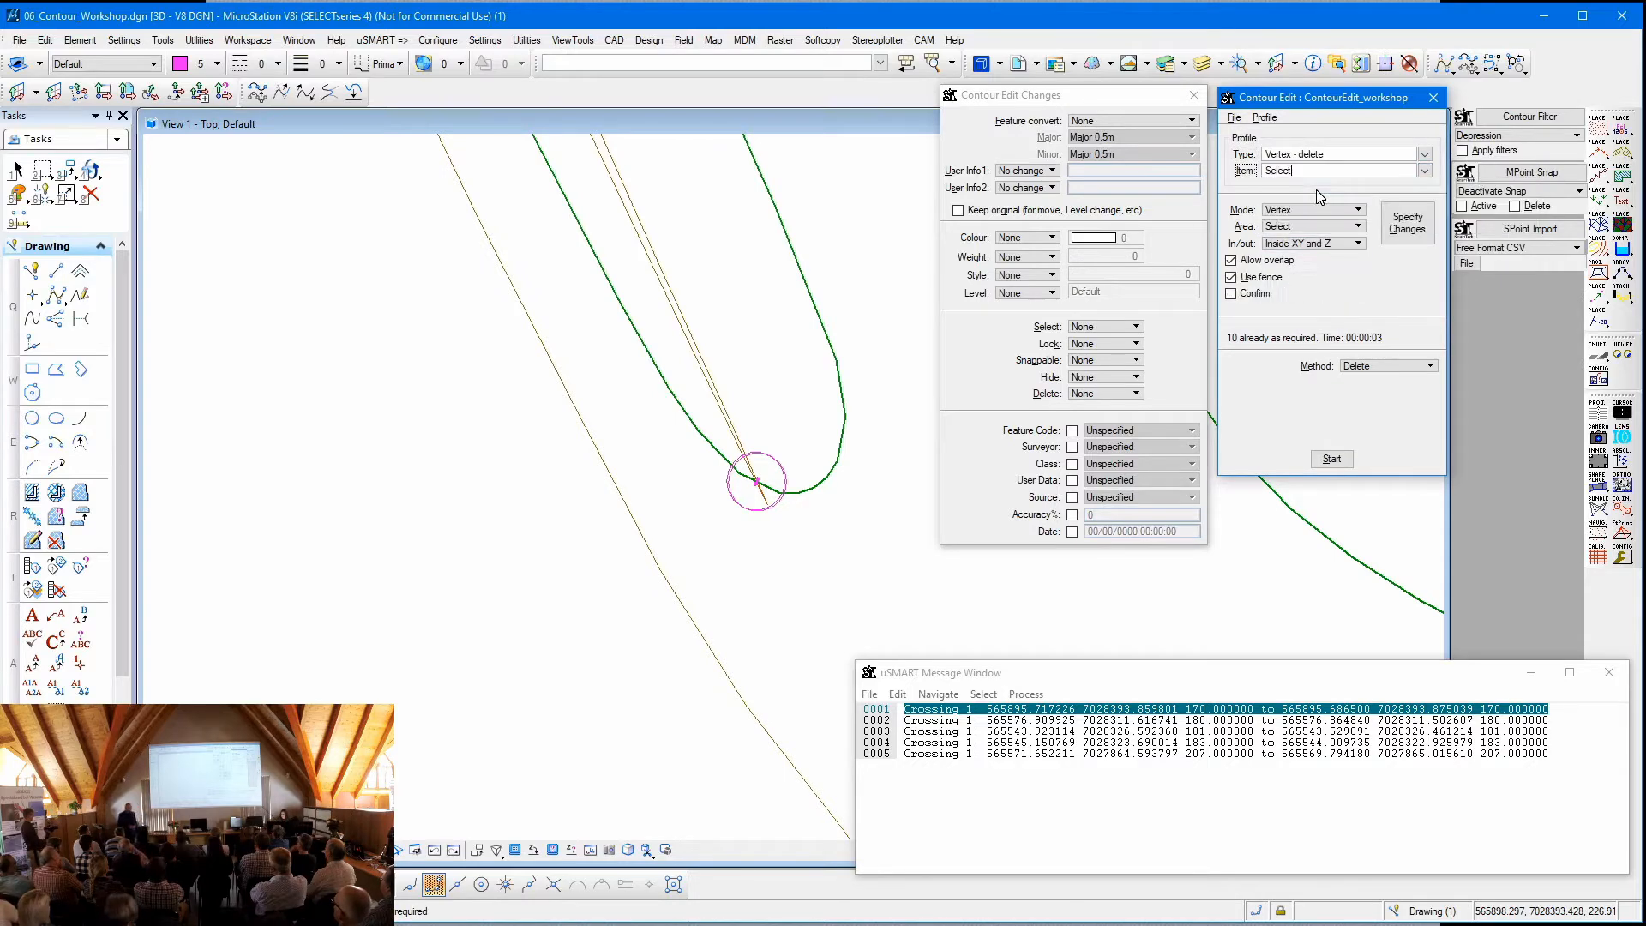
pyautogui.click(1332, 459)
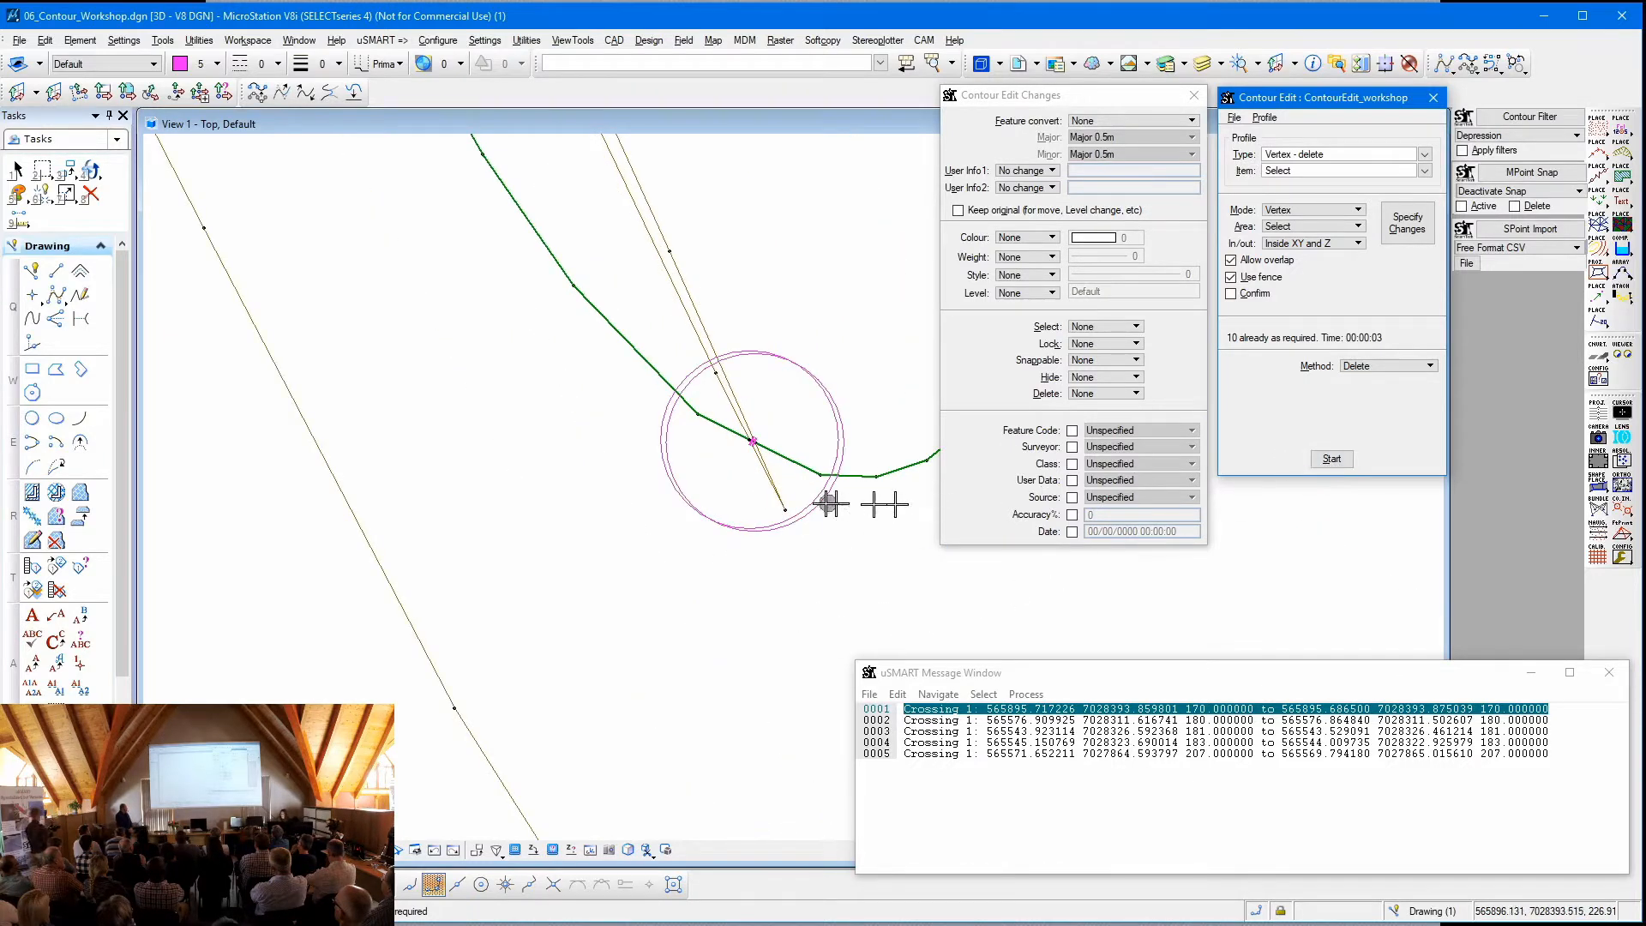
pyautogui.click(786, 508)
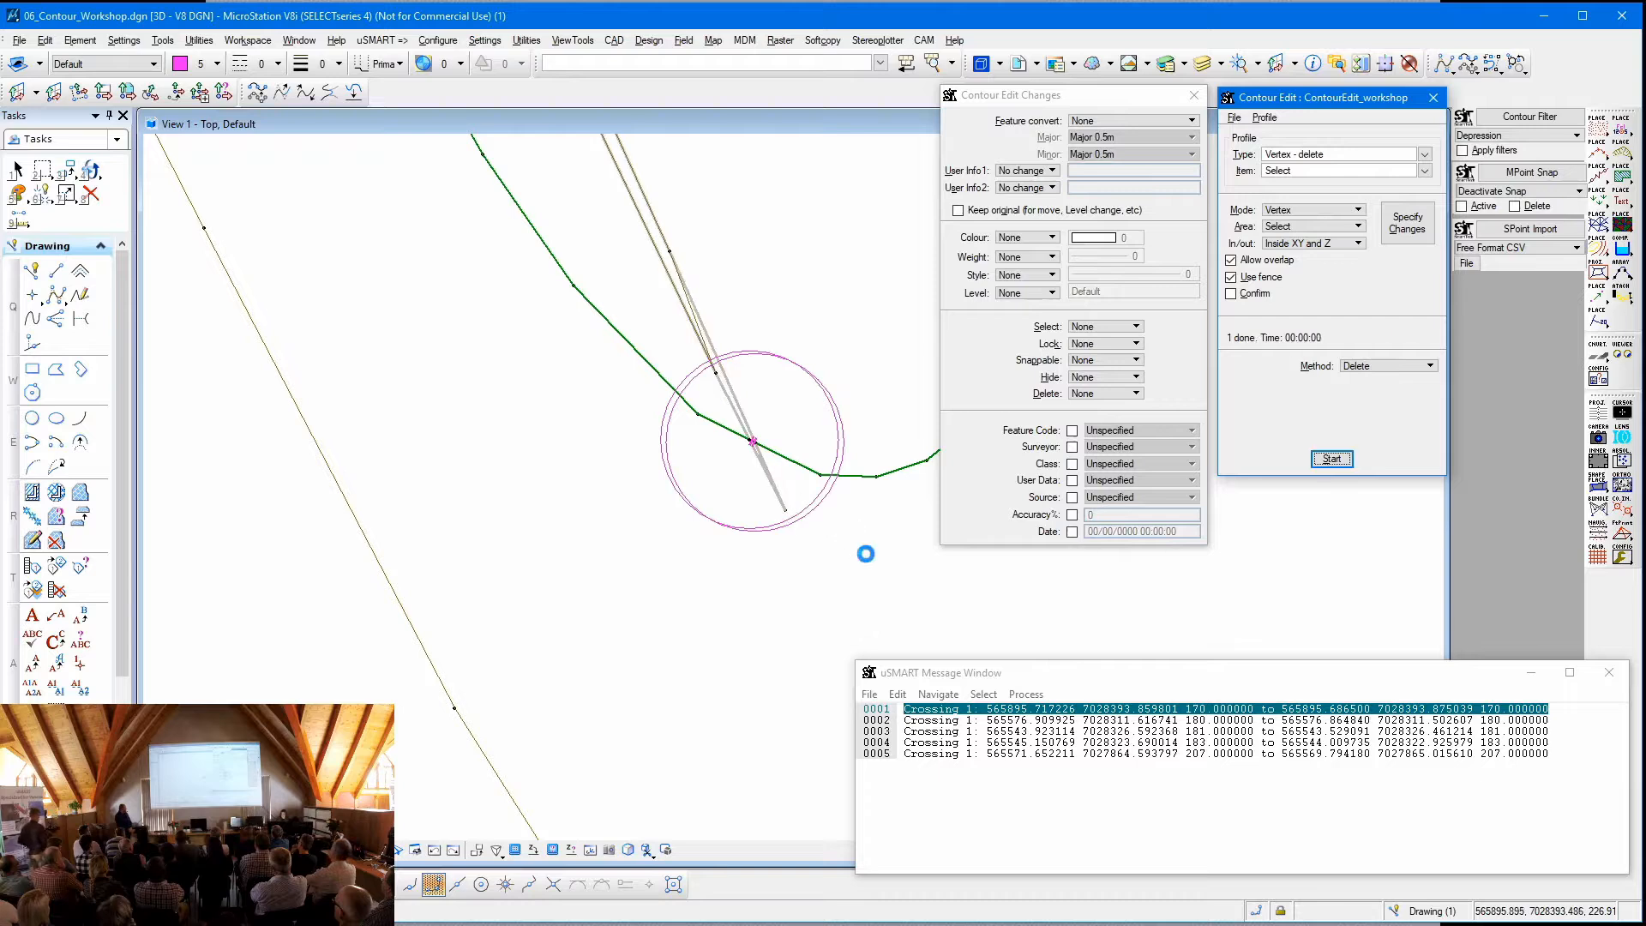
pyautogui.scroll(-2, 686, 477)
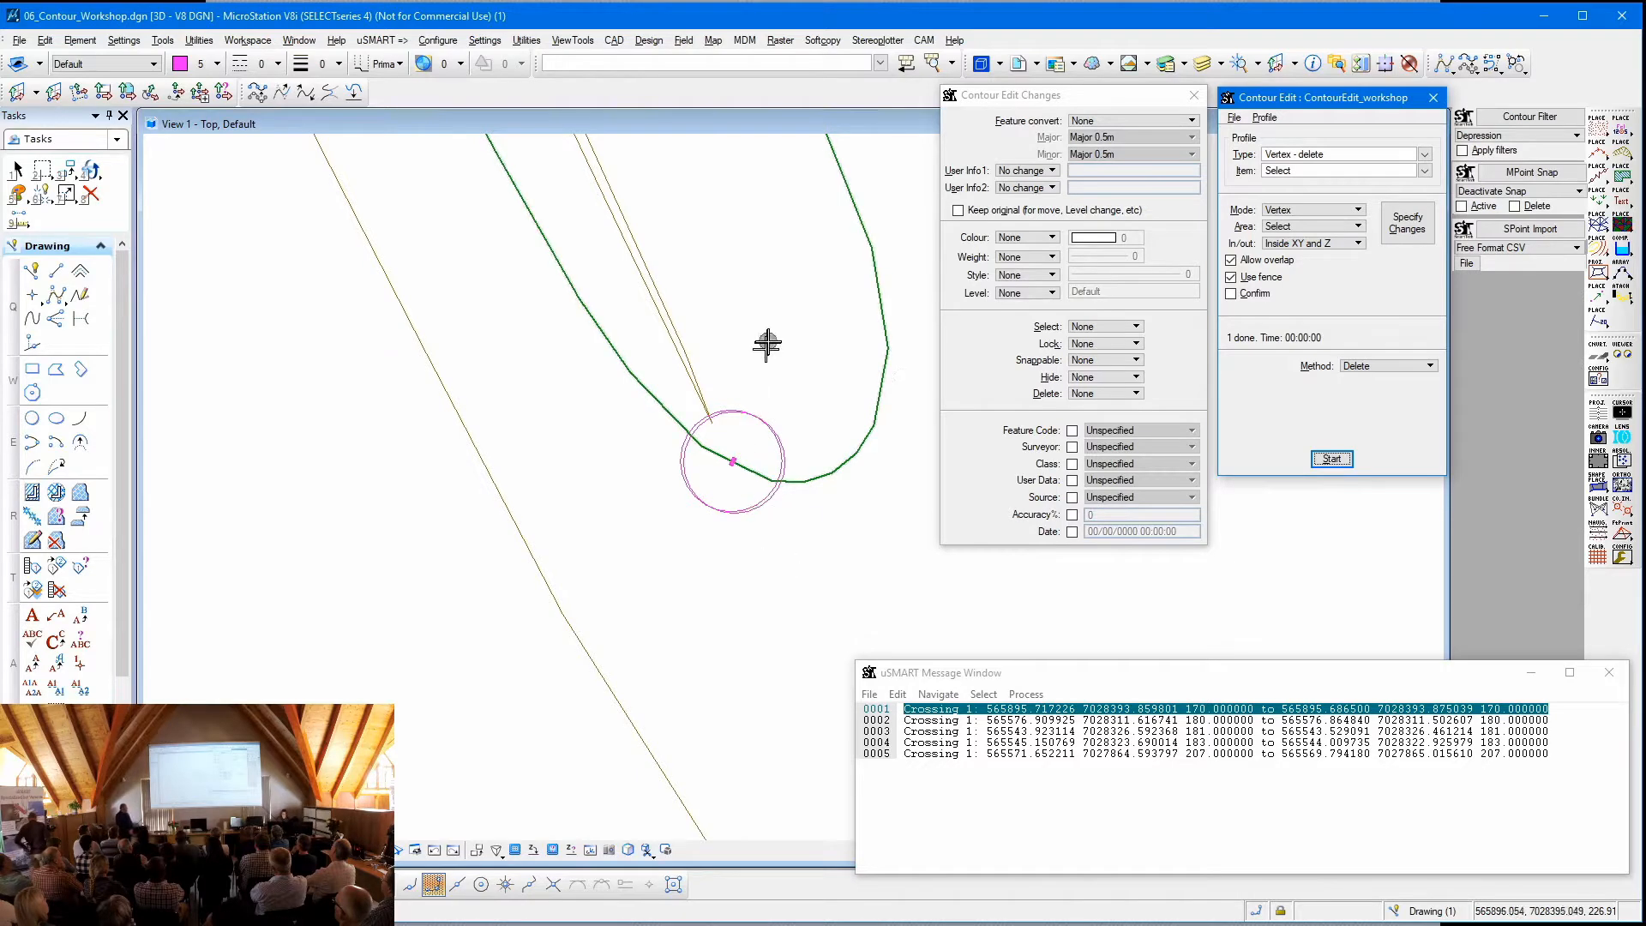
# - Go to the second reported crossing and pull the major contour outward, clear of its neighbour, with the Vertex - insert/move profile's Insert/Move - by taper distance
pyautogui.click(1124, 675)
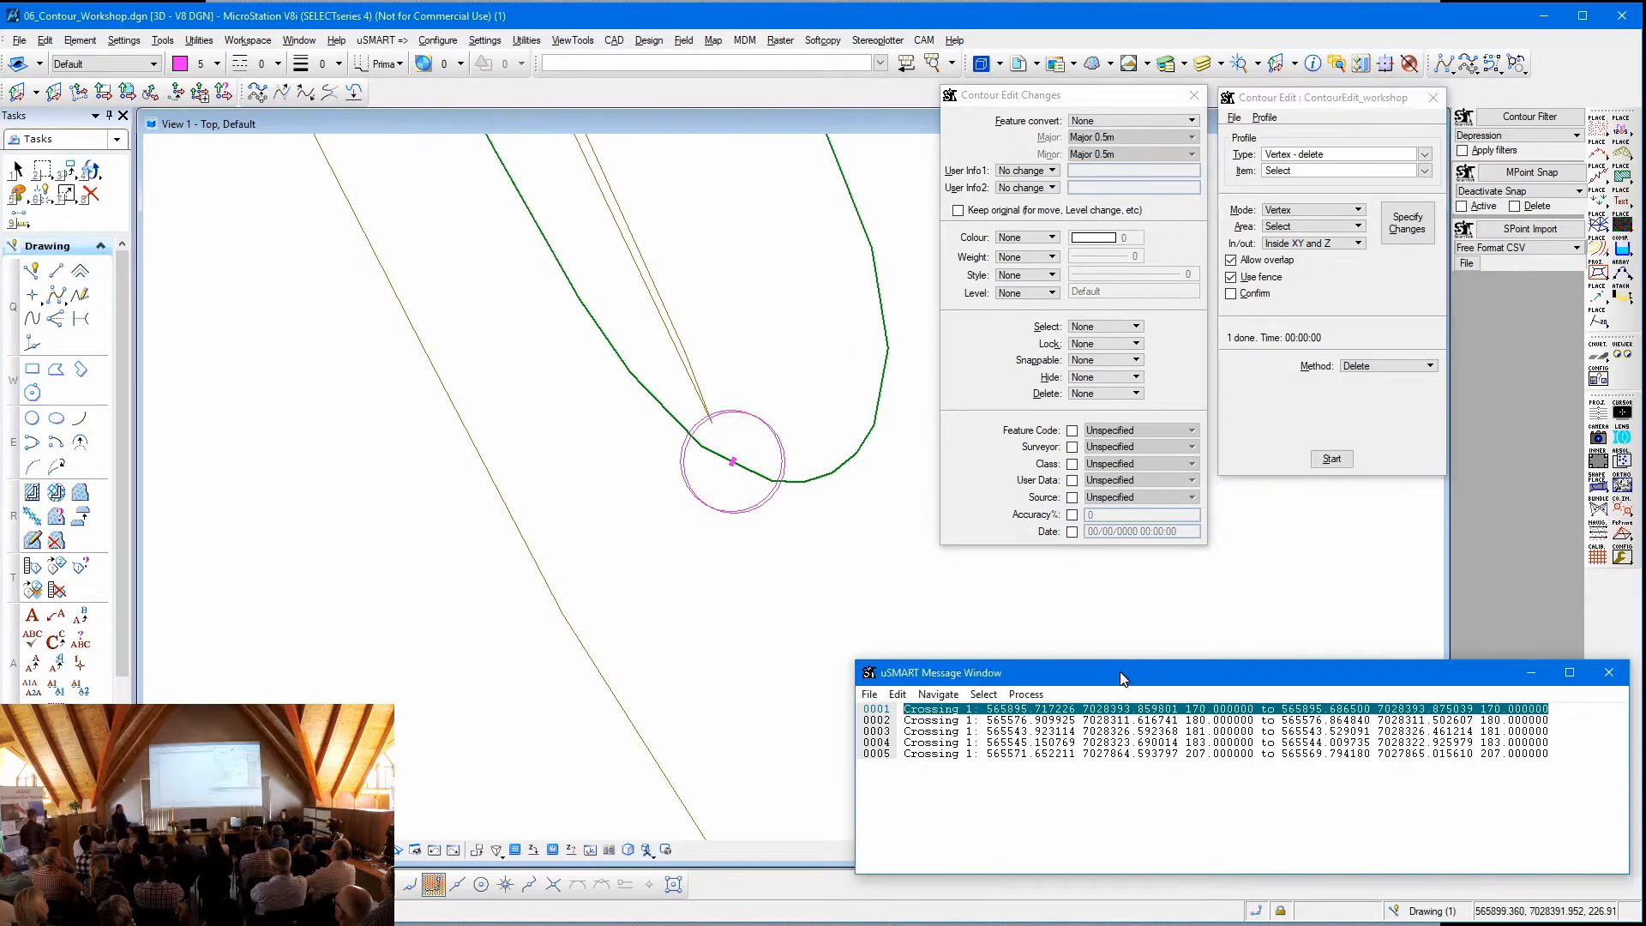
pyautogui.press('Down')
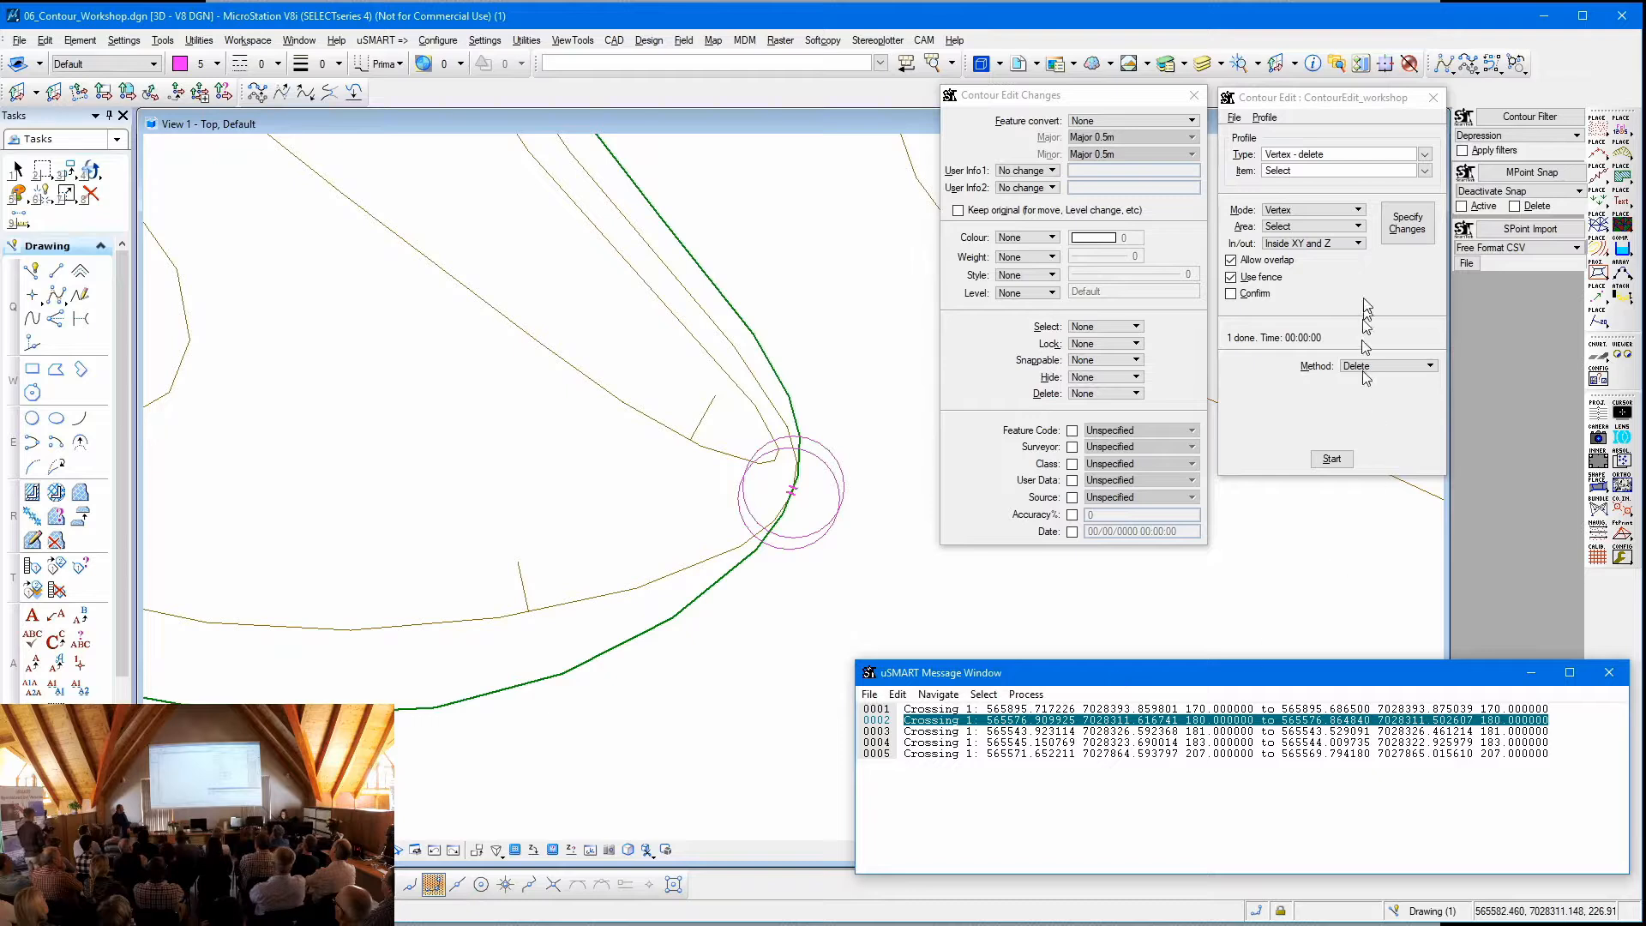
pyautogui.click(1427, 154)
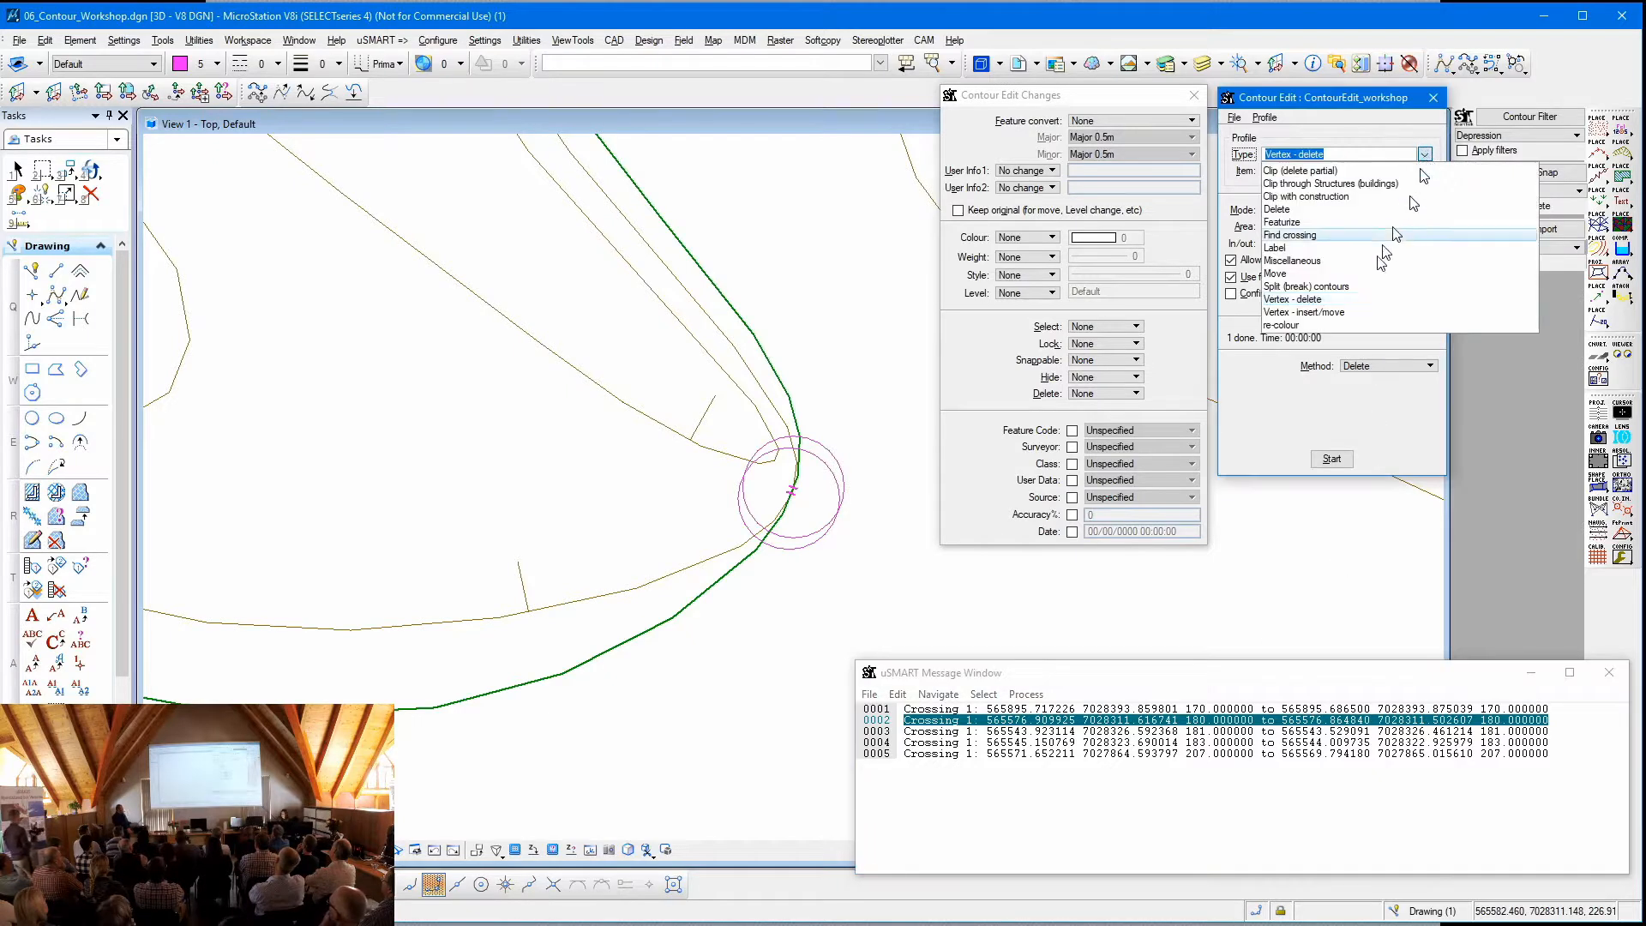
pyautogui.click(1384, 319)
pyautogui.click(1331, 458)
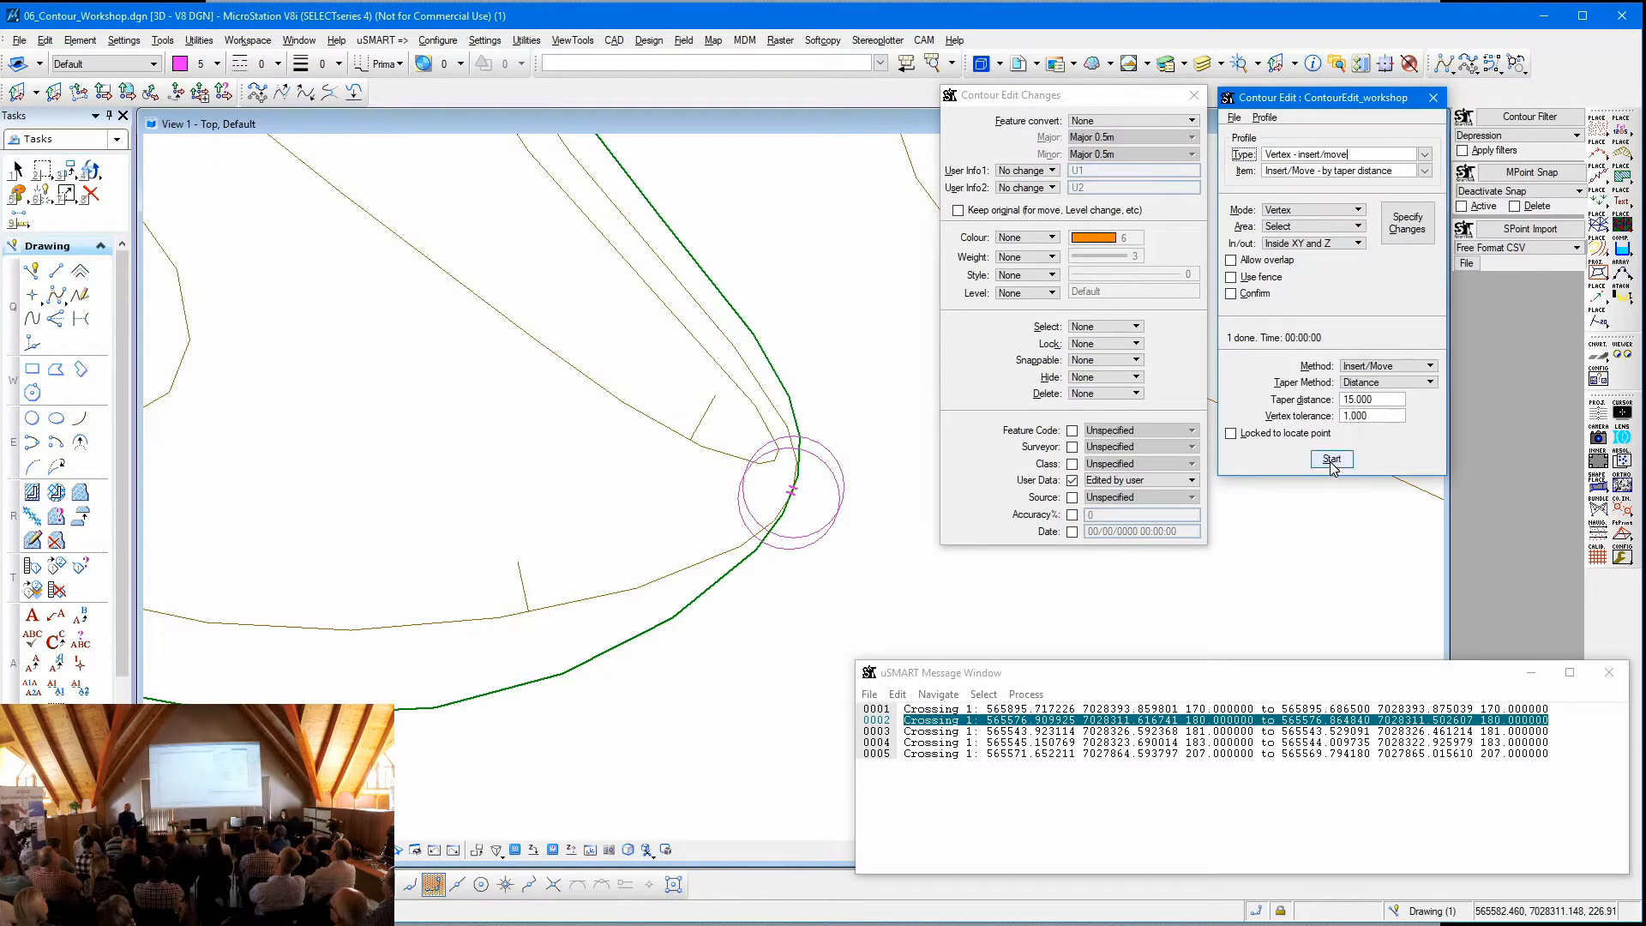
pyautogui.click(757, 551)
pyautogui.click(810, 527)
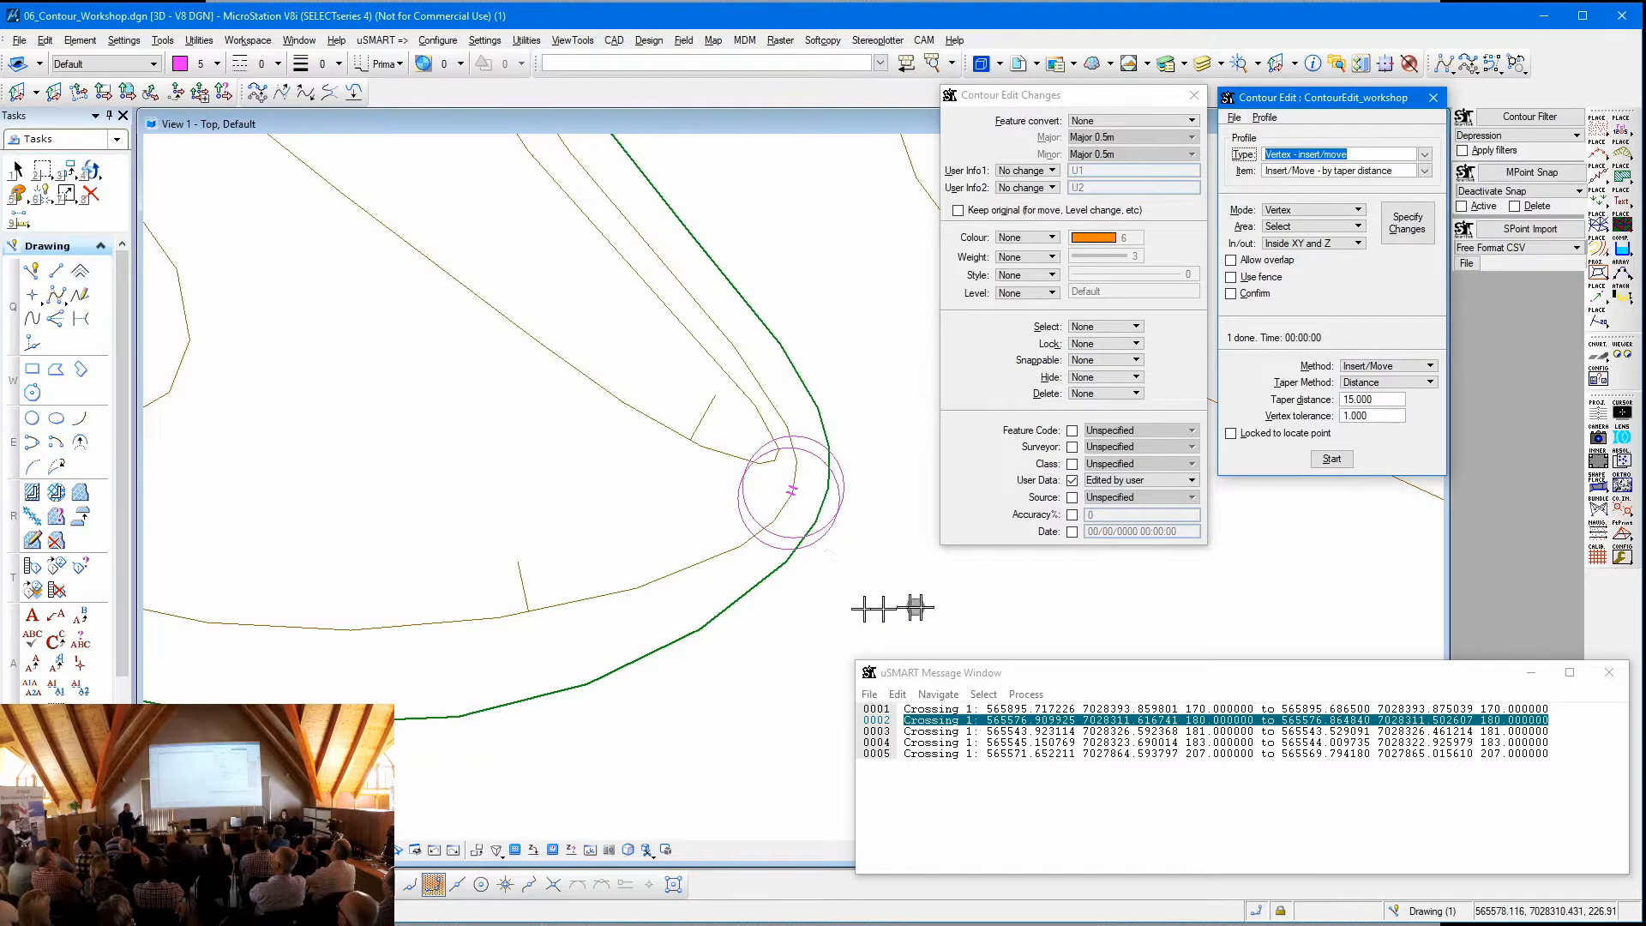
# - Visit the third and fourth reported crossings and move one contour at each away from its neighbour by taper distance
pyautogui.click(1076, 674)
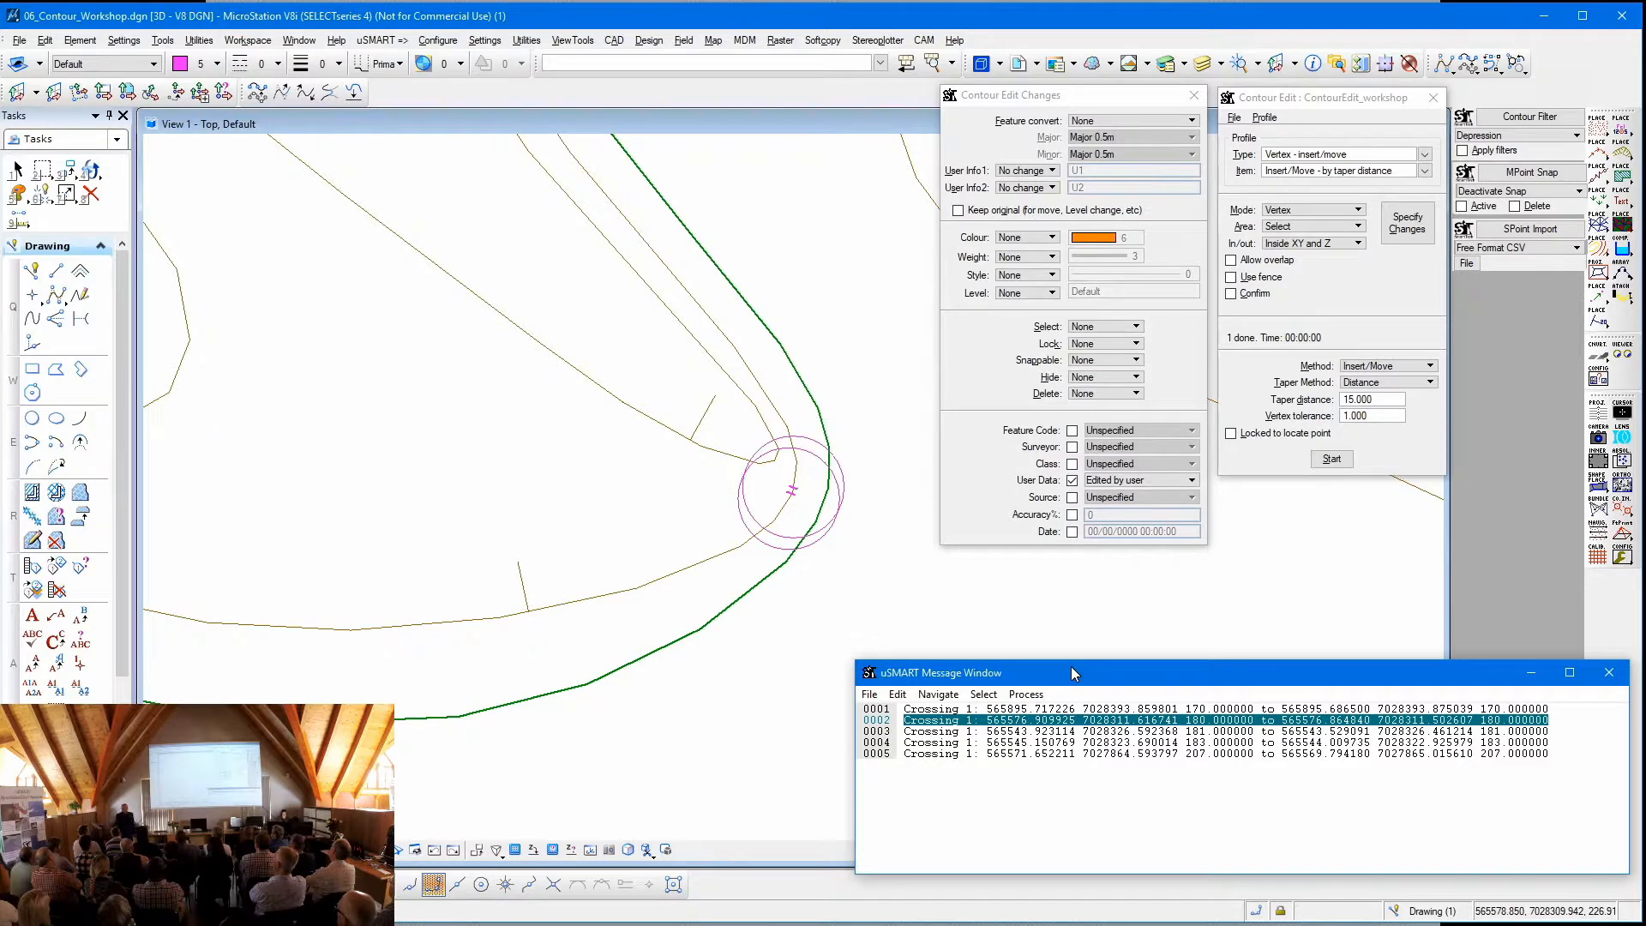
pyautogui.press('Down')
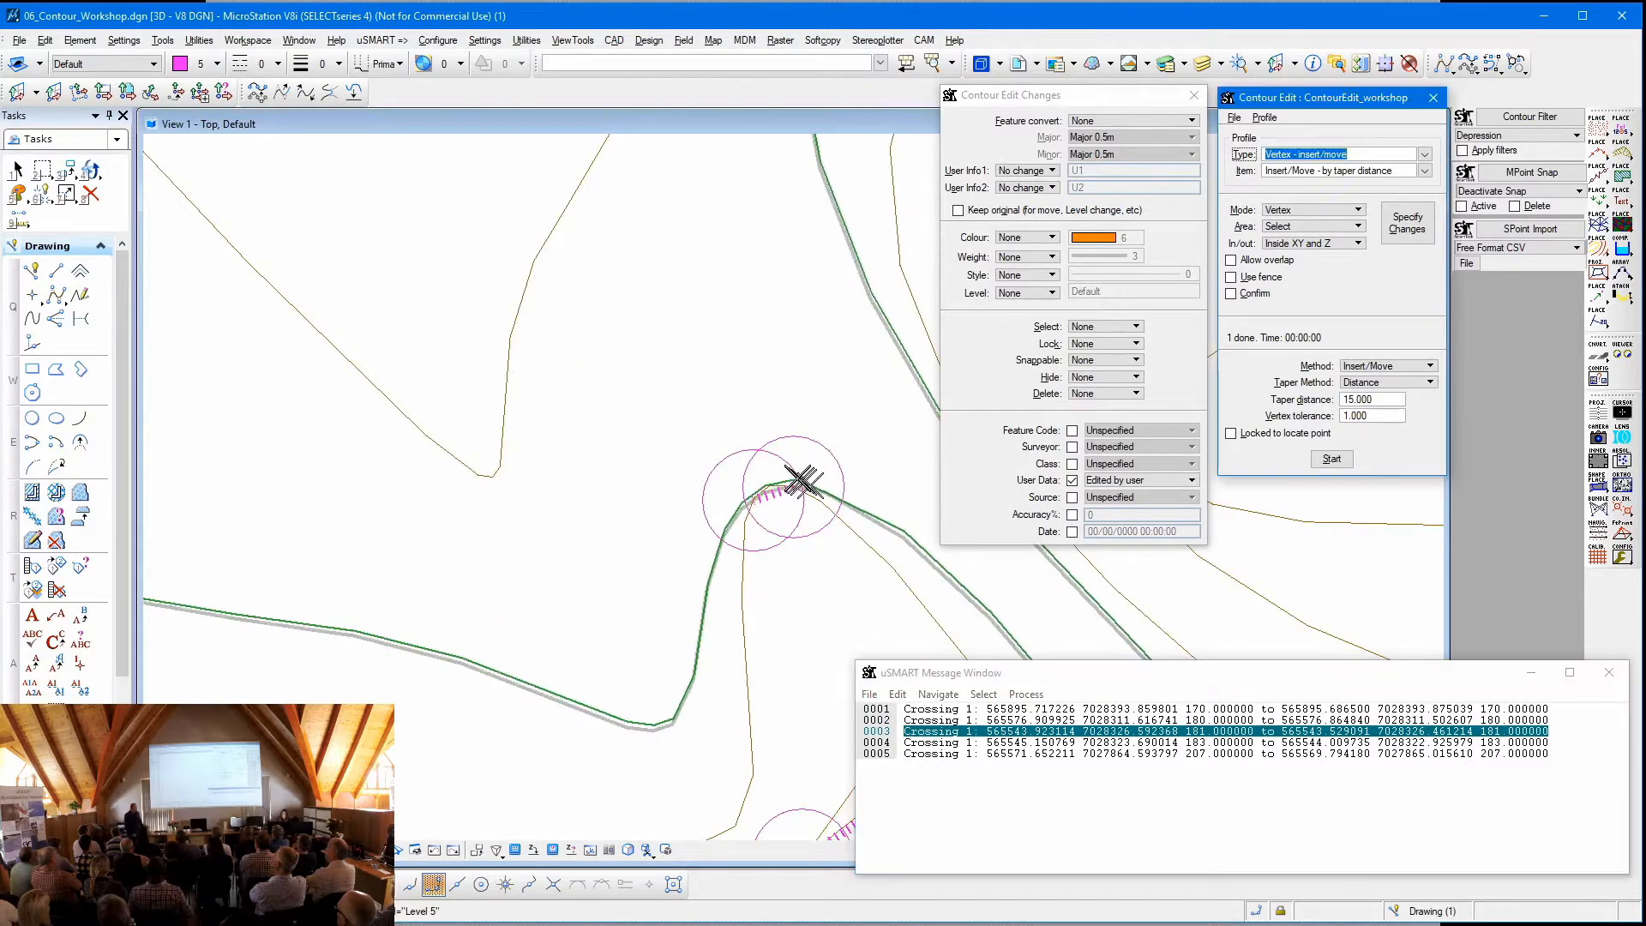
pyautogui.click(777, 465)
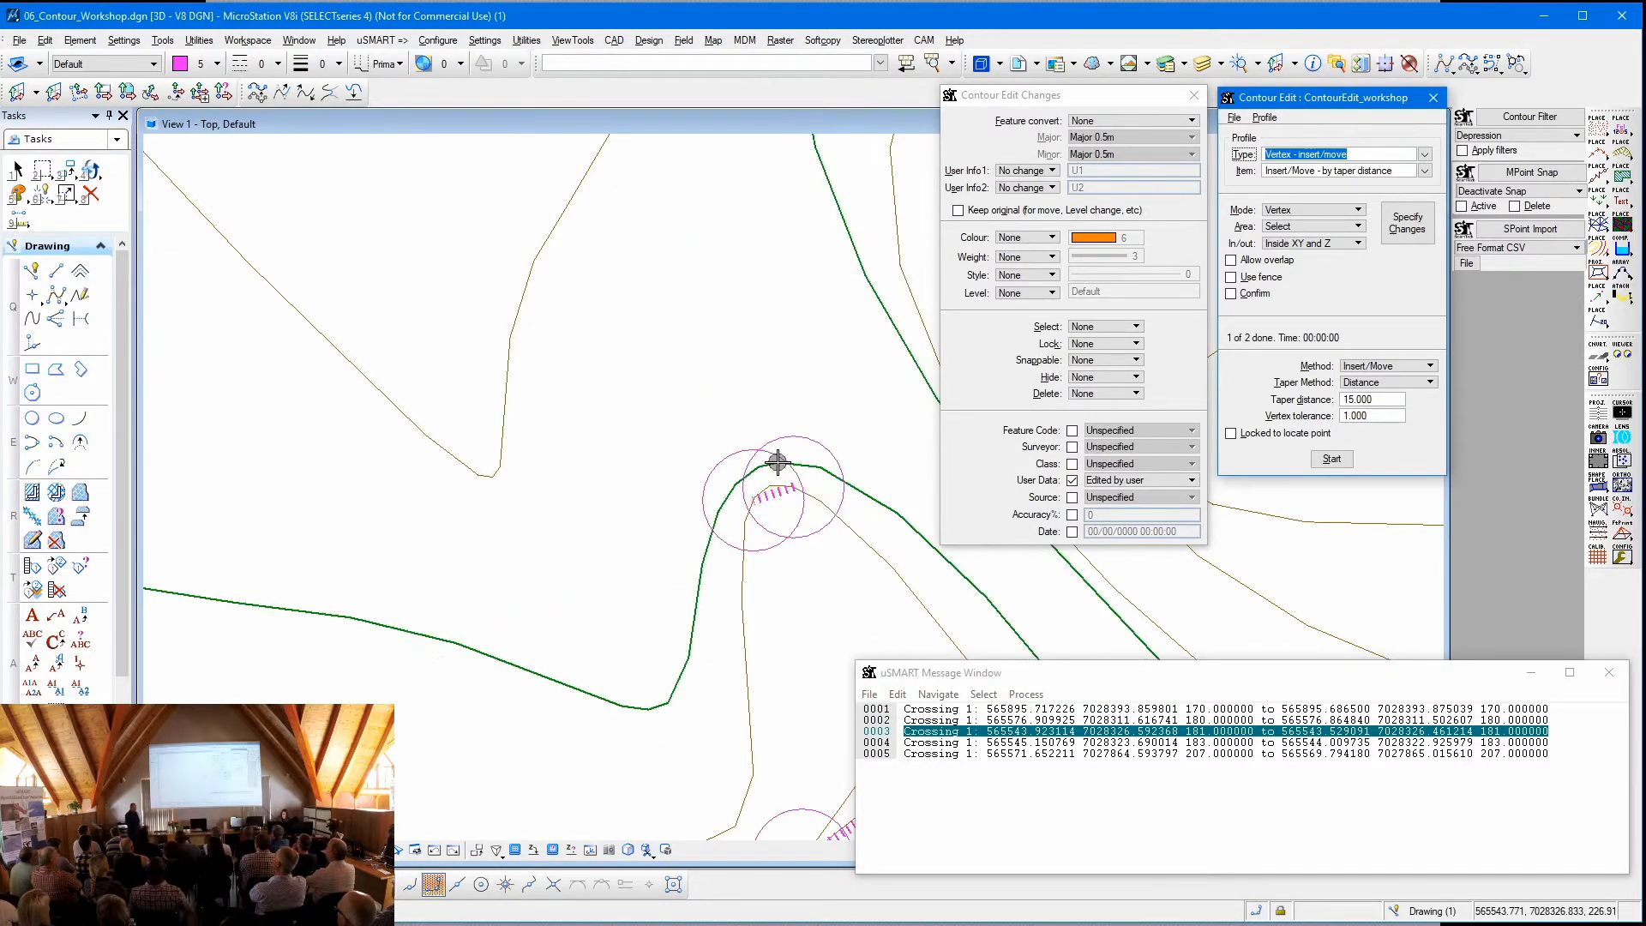
pyautogui.click(1080, 663)
pyautogui.press('Down')
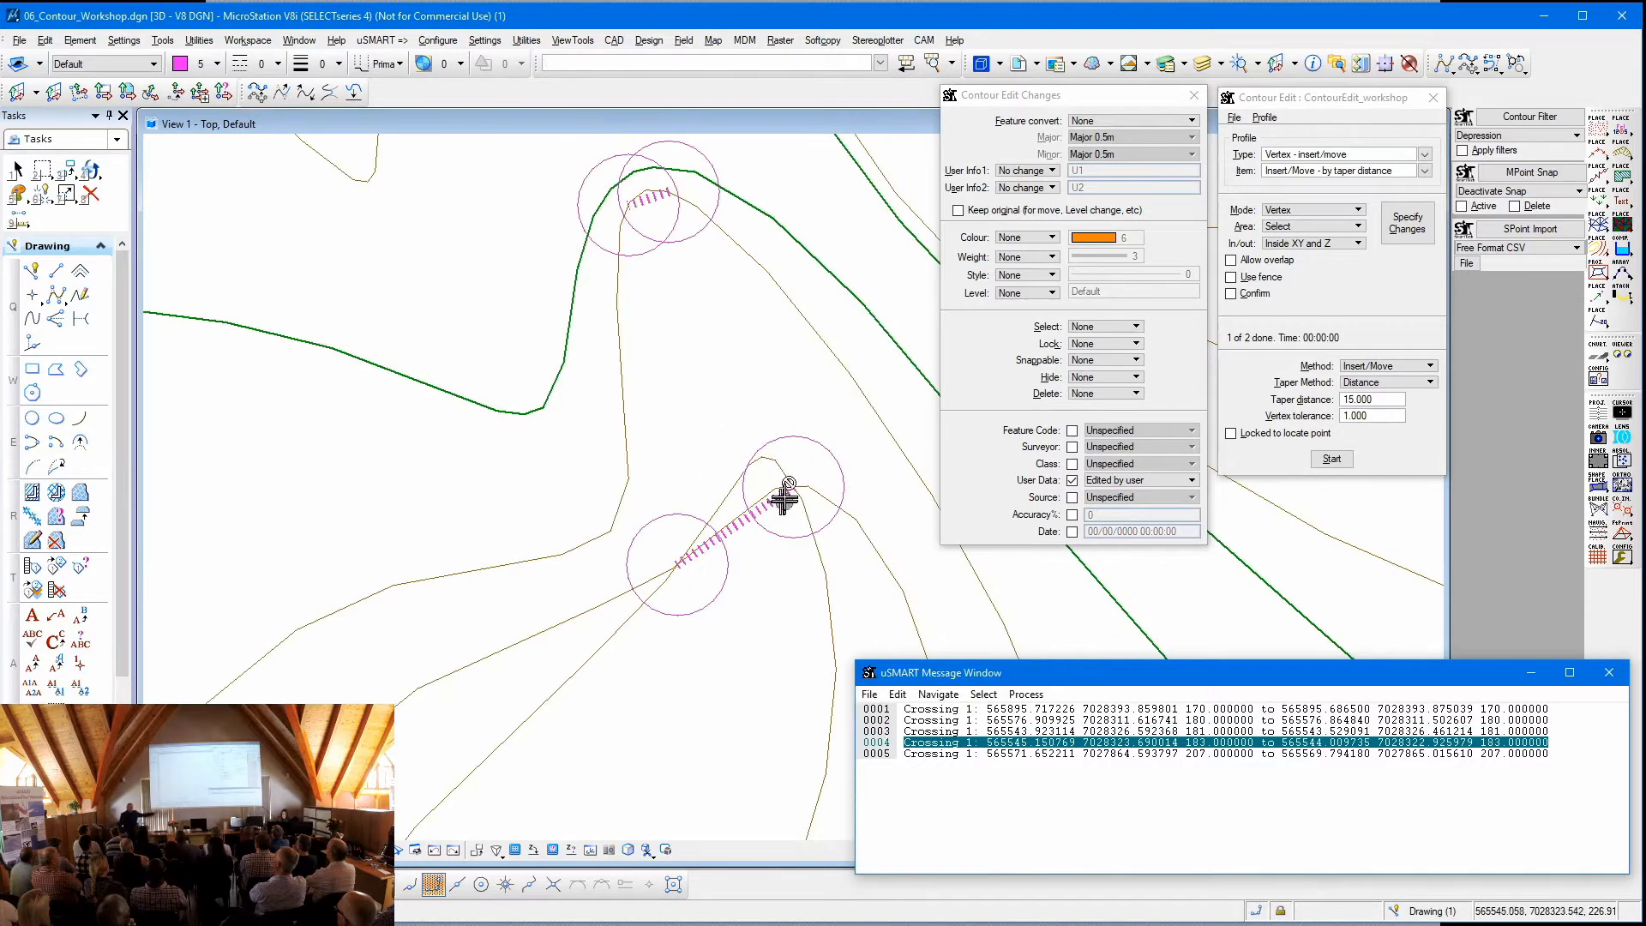
pyautogui.click(808, 487)
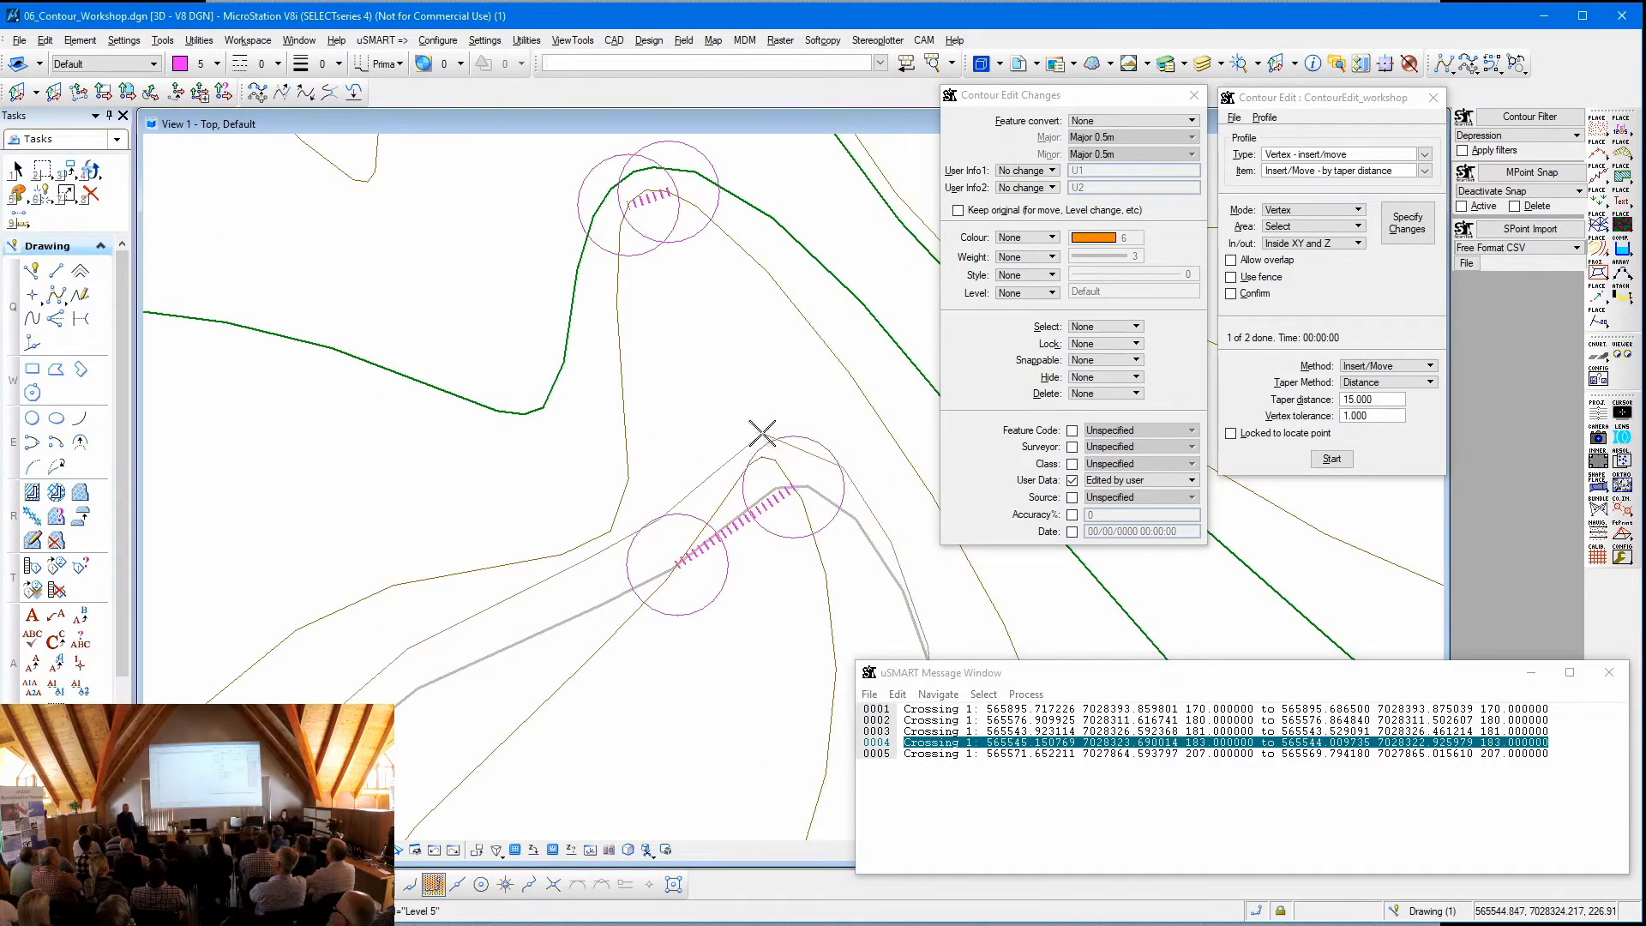
# - Go to the fifth reported crossing and move the upper minor contour toward the major contour above it by taper distance
pyautogui.click(1050, 677)
pyautogui.press('Down')
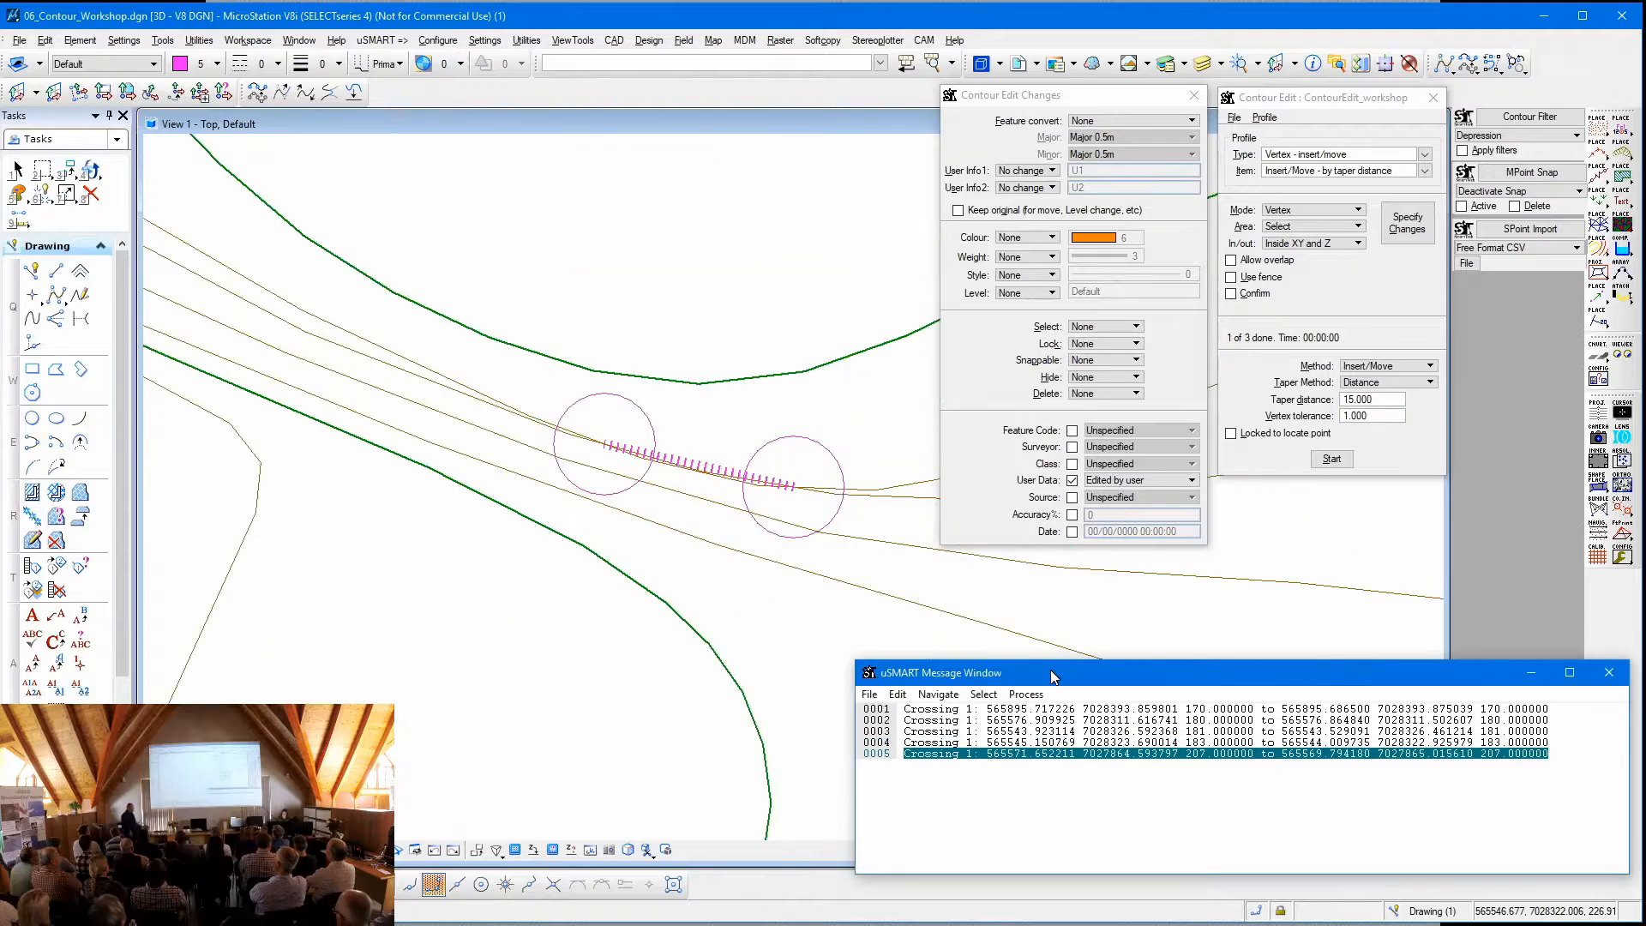
pyautogui.click(856, 485)
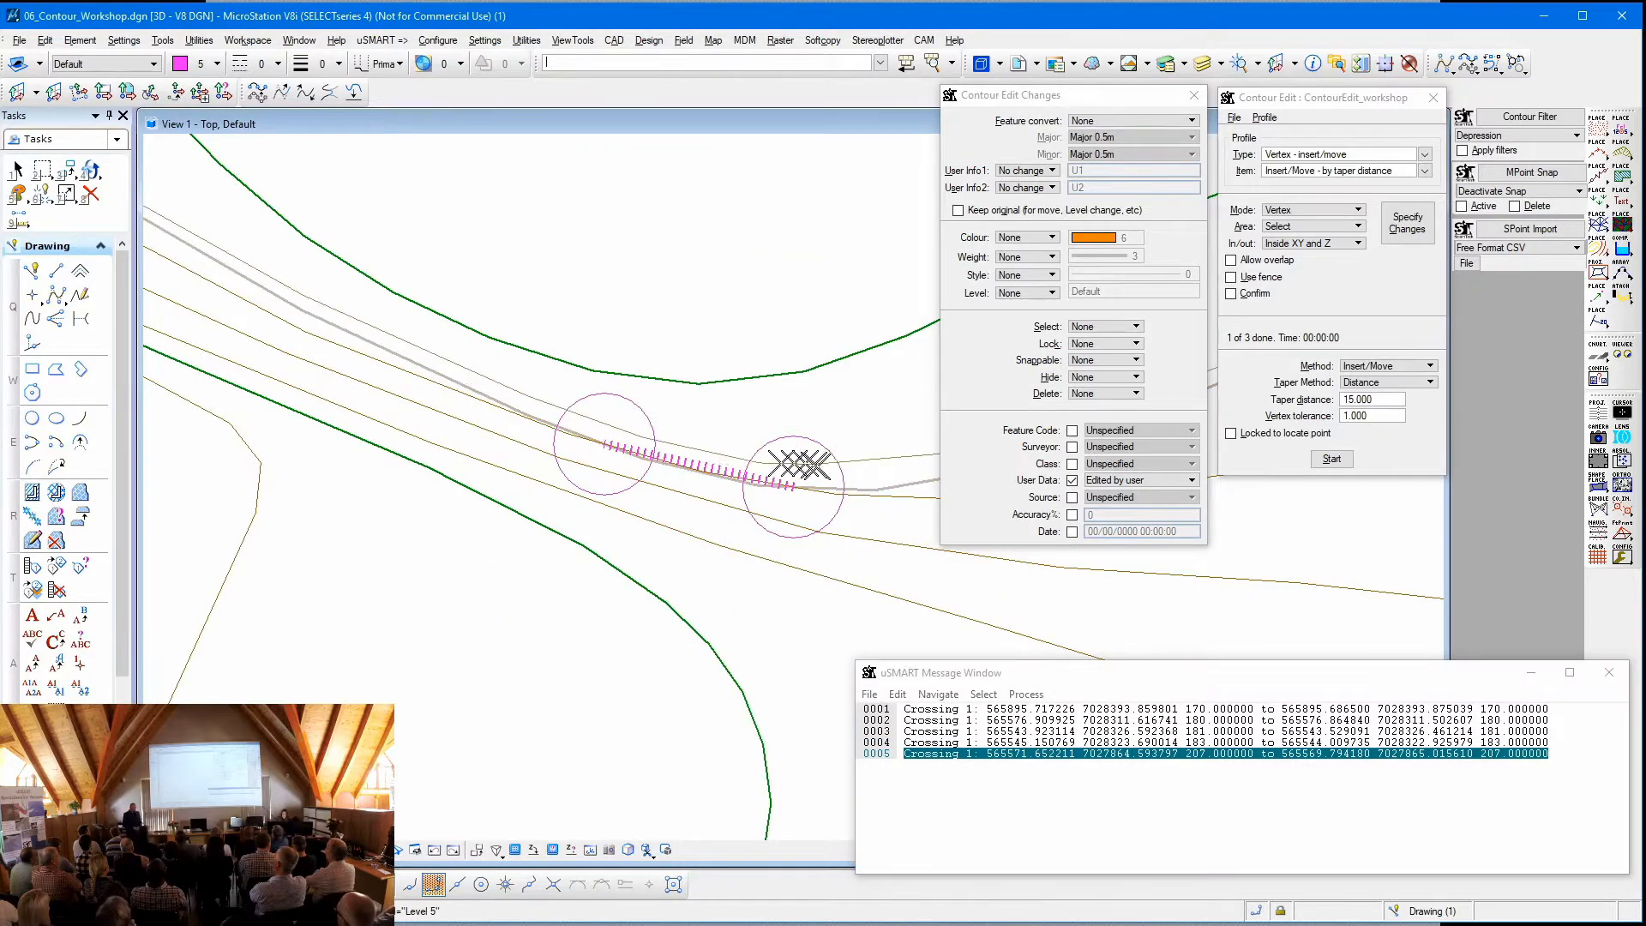
pyautogui.click(713, 448)
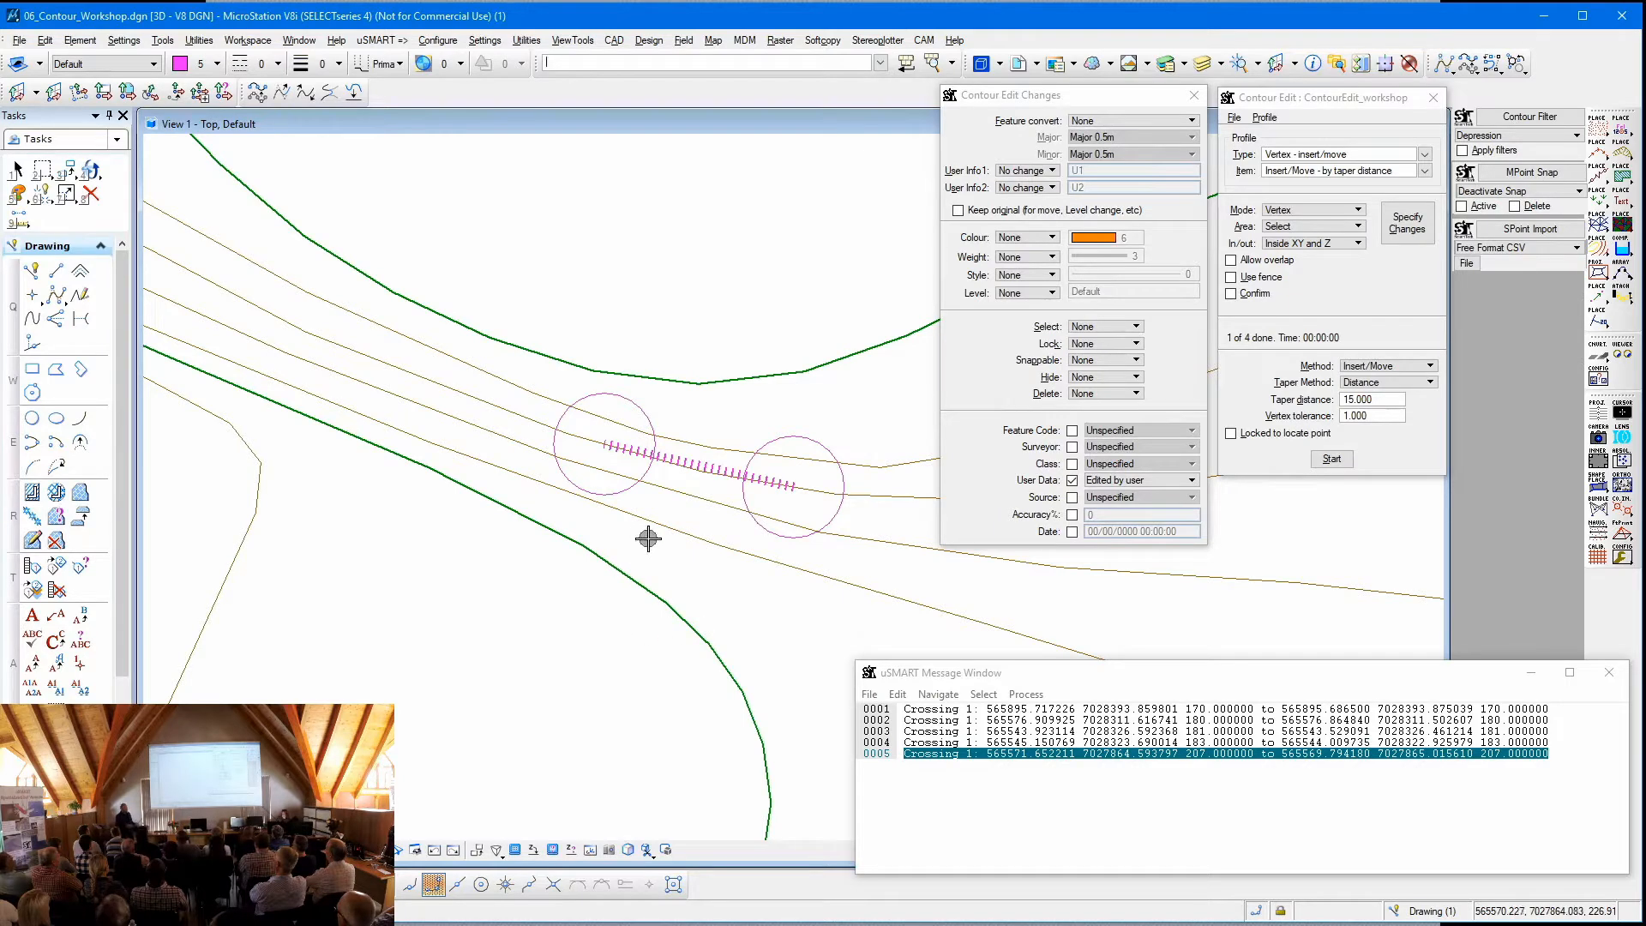
# - Label the contours on the steep slope west of the pit with heights, using the Label profile's Along cut line item and a short cut line
pyautogui.scroll(-5, 648, 537)
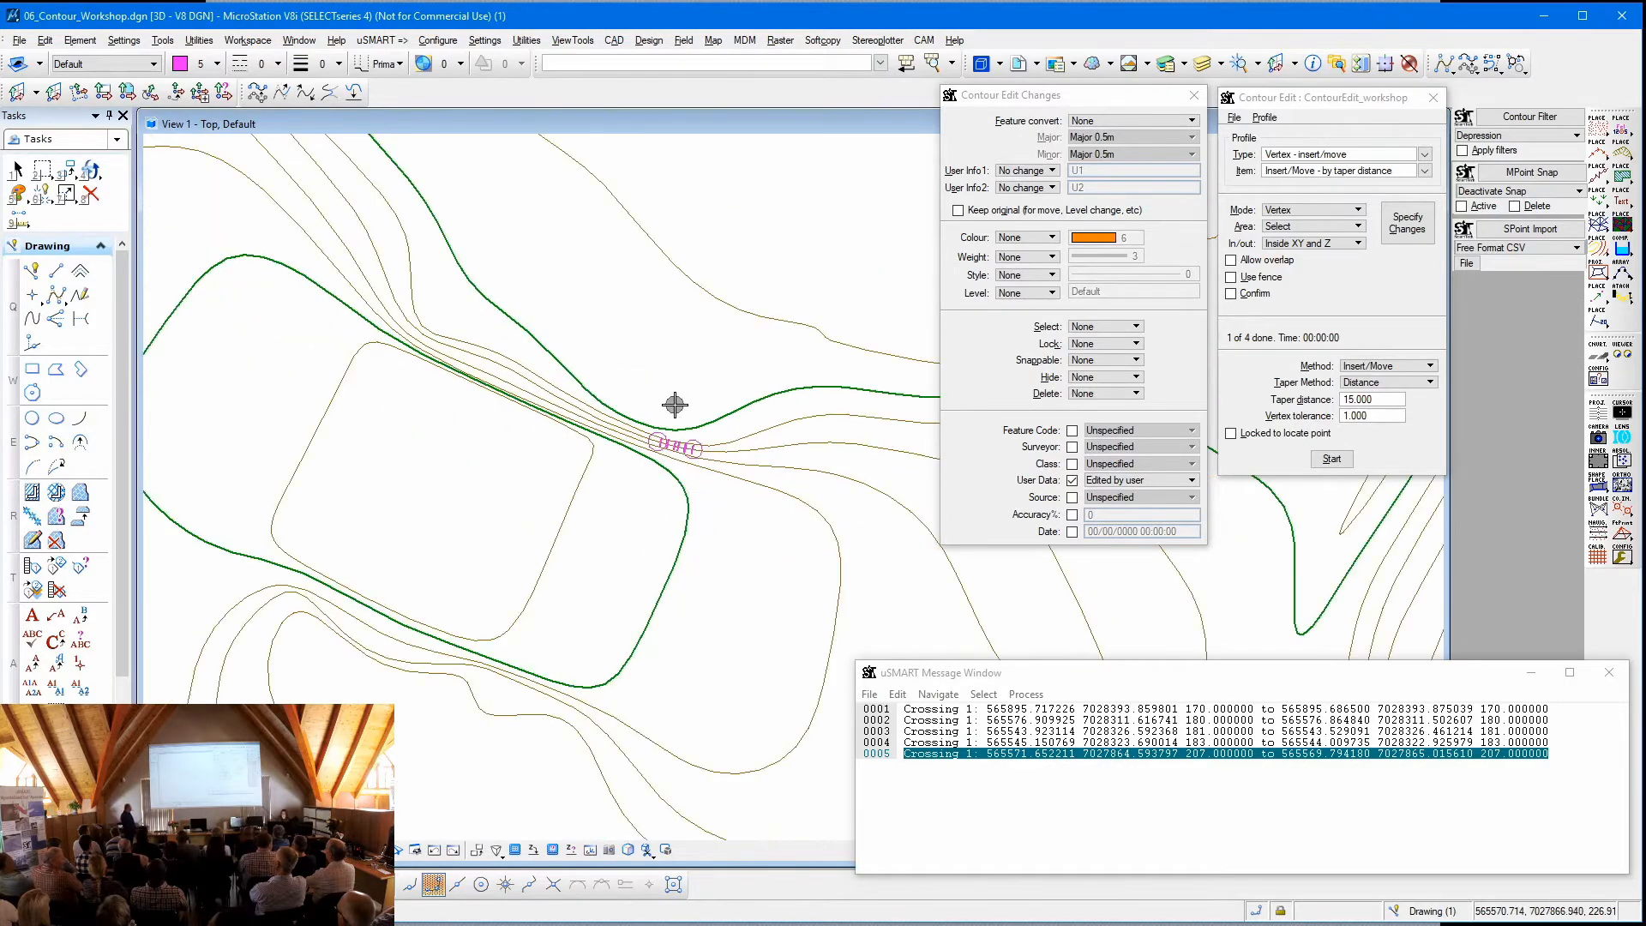
pyautogui.scroll(2, 676, 445)
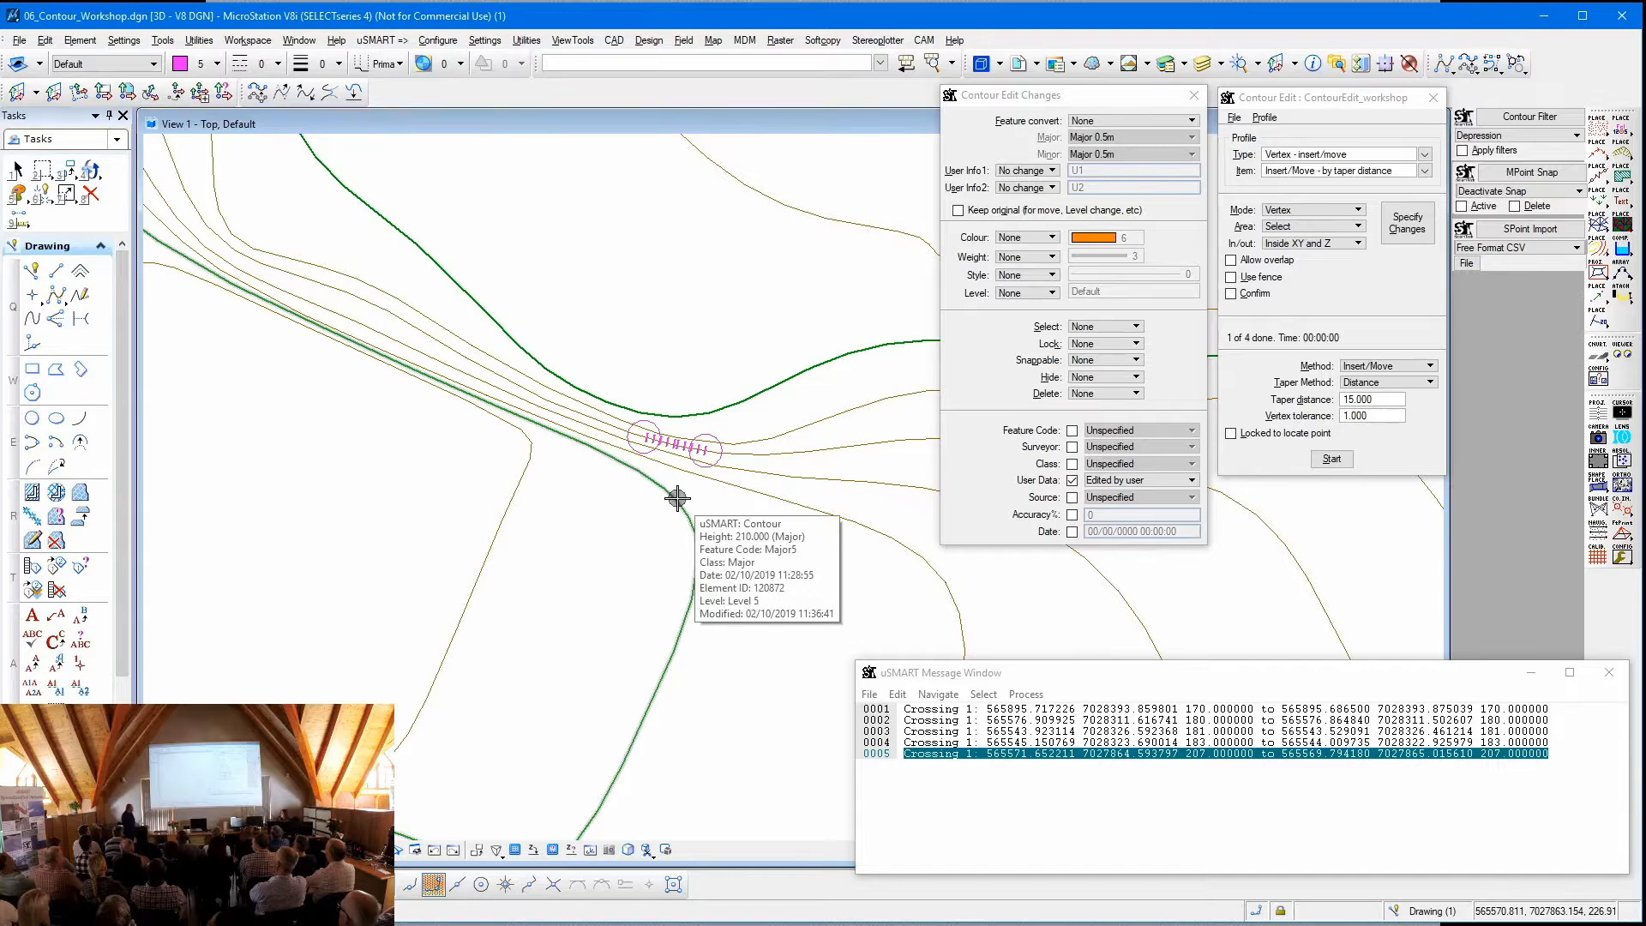
pyautogui.scroll(2, 670, 446)
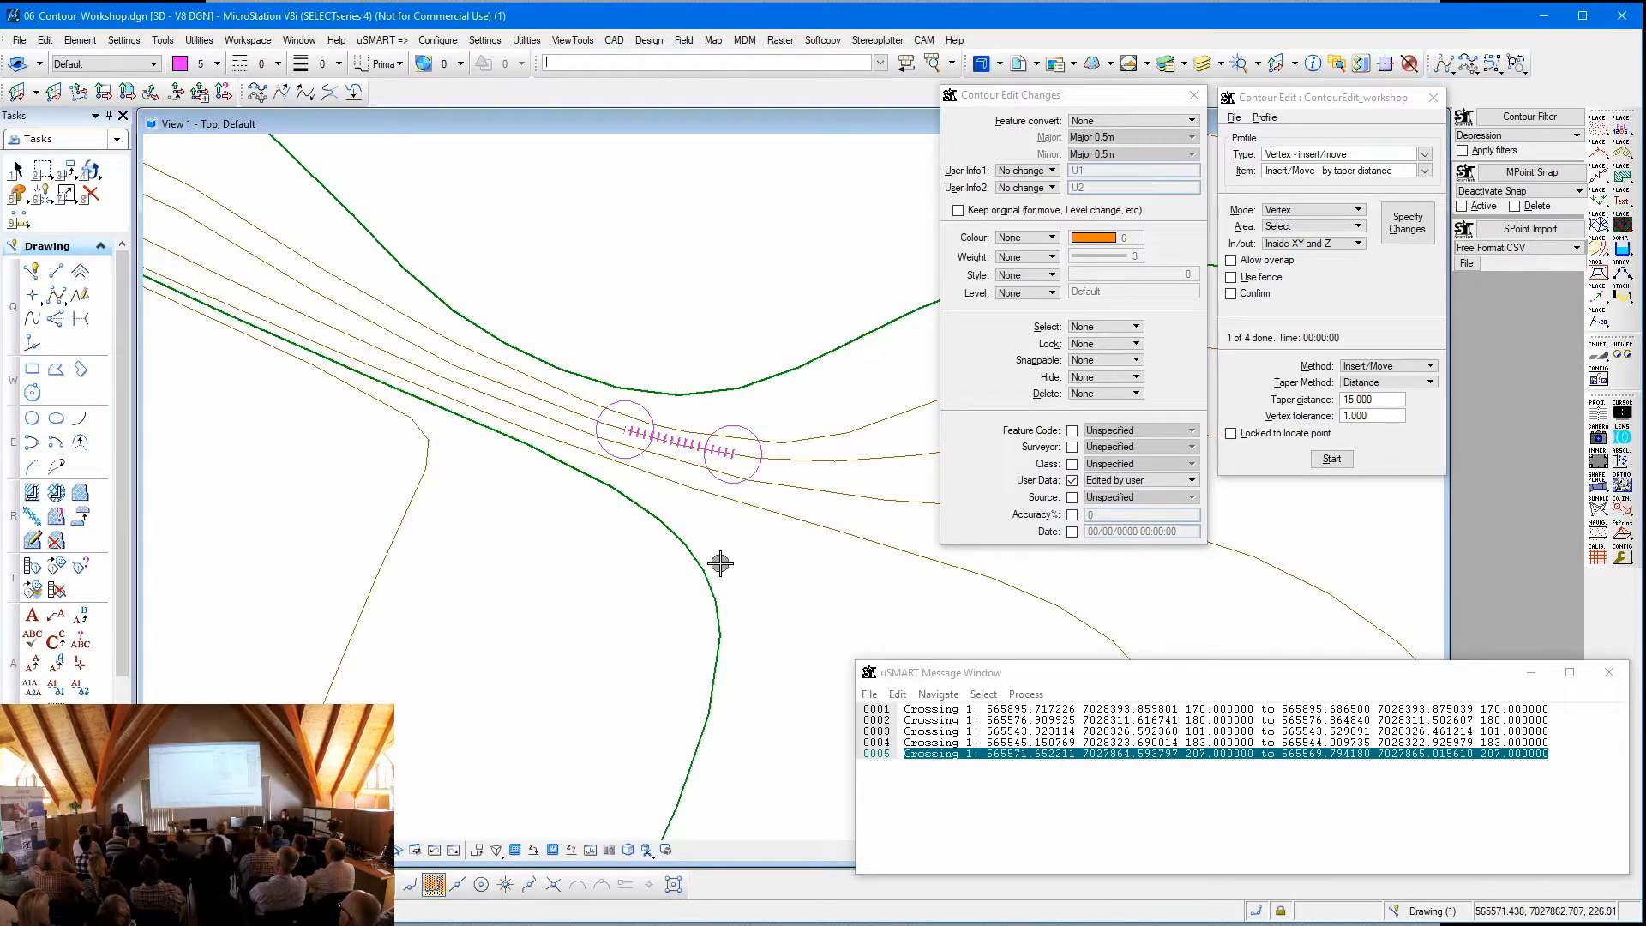
pyautogui.scroll(-3, 720, 563)
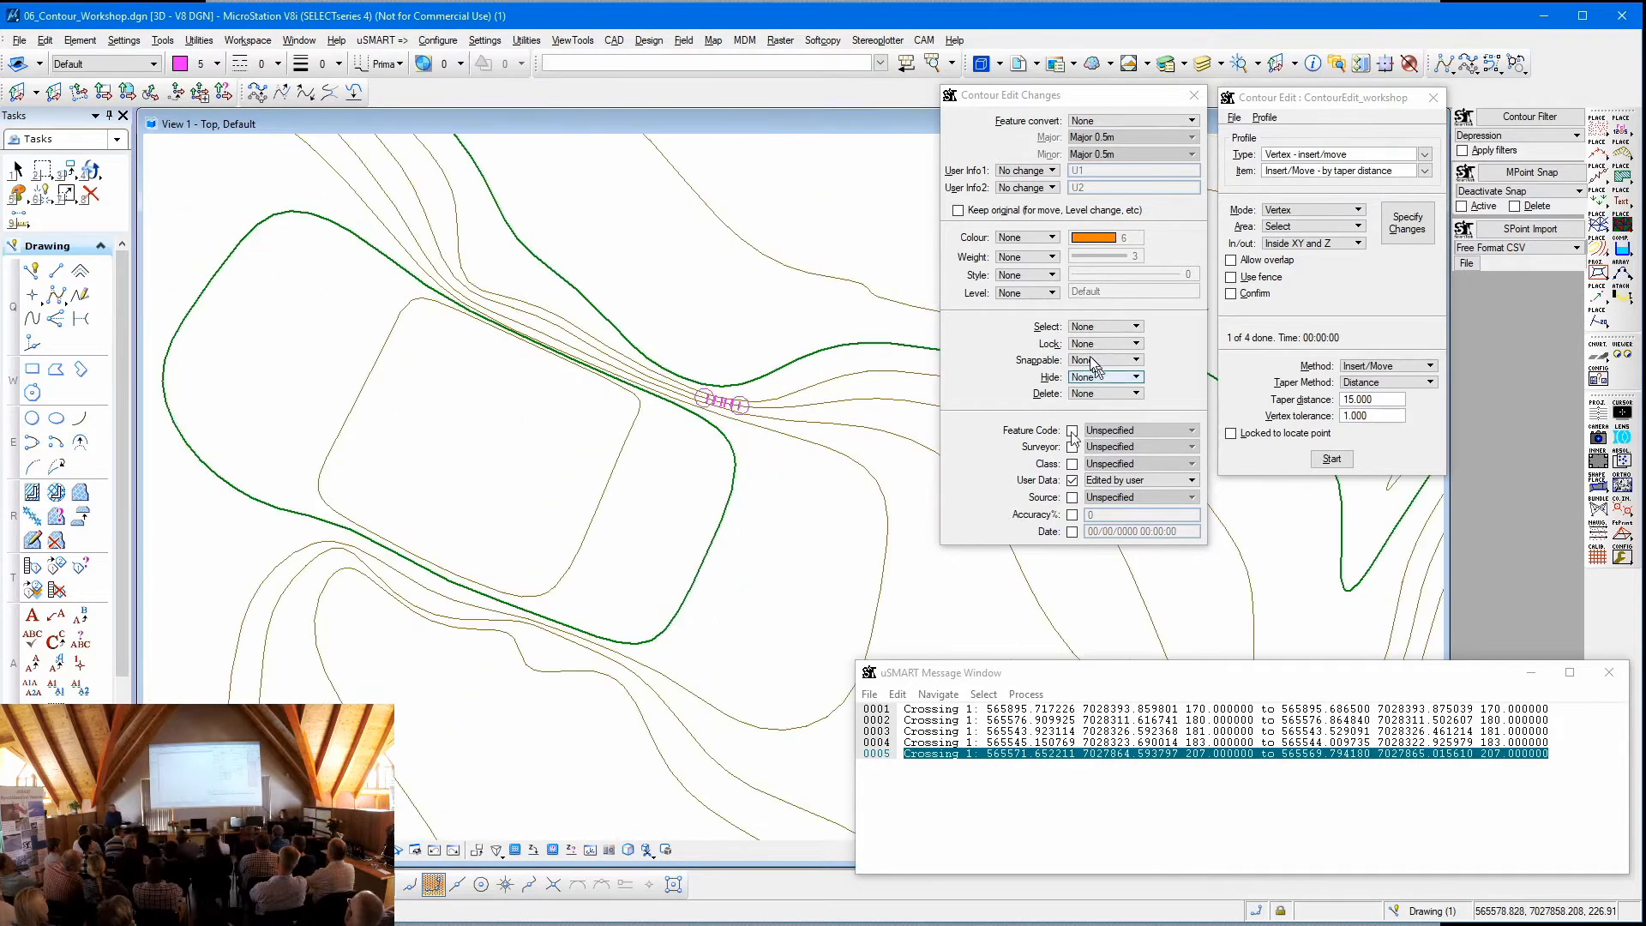
pyautogui.click(1424, 155)
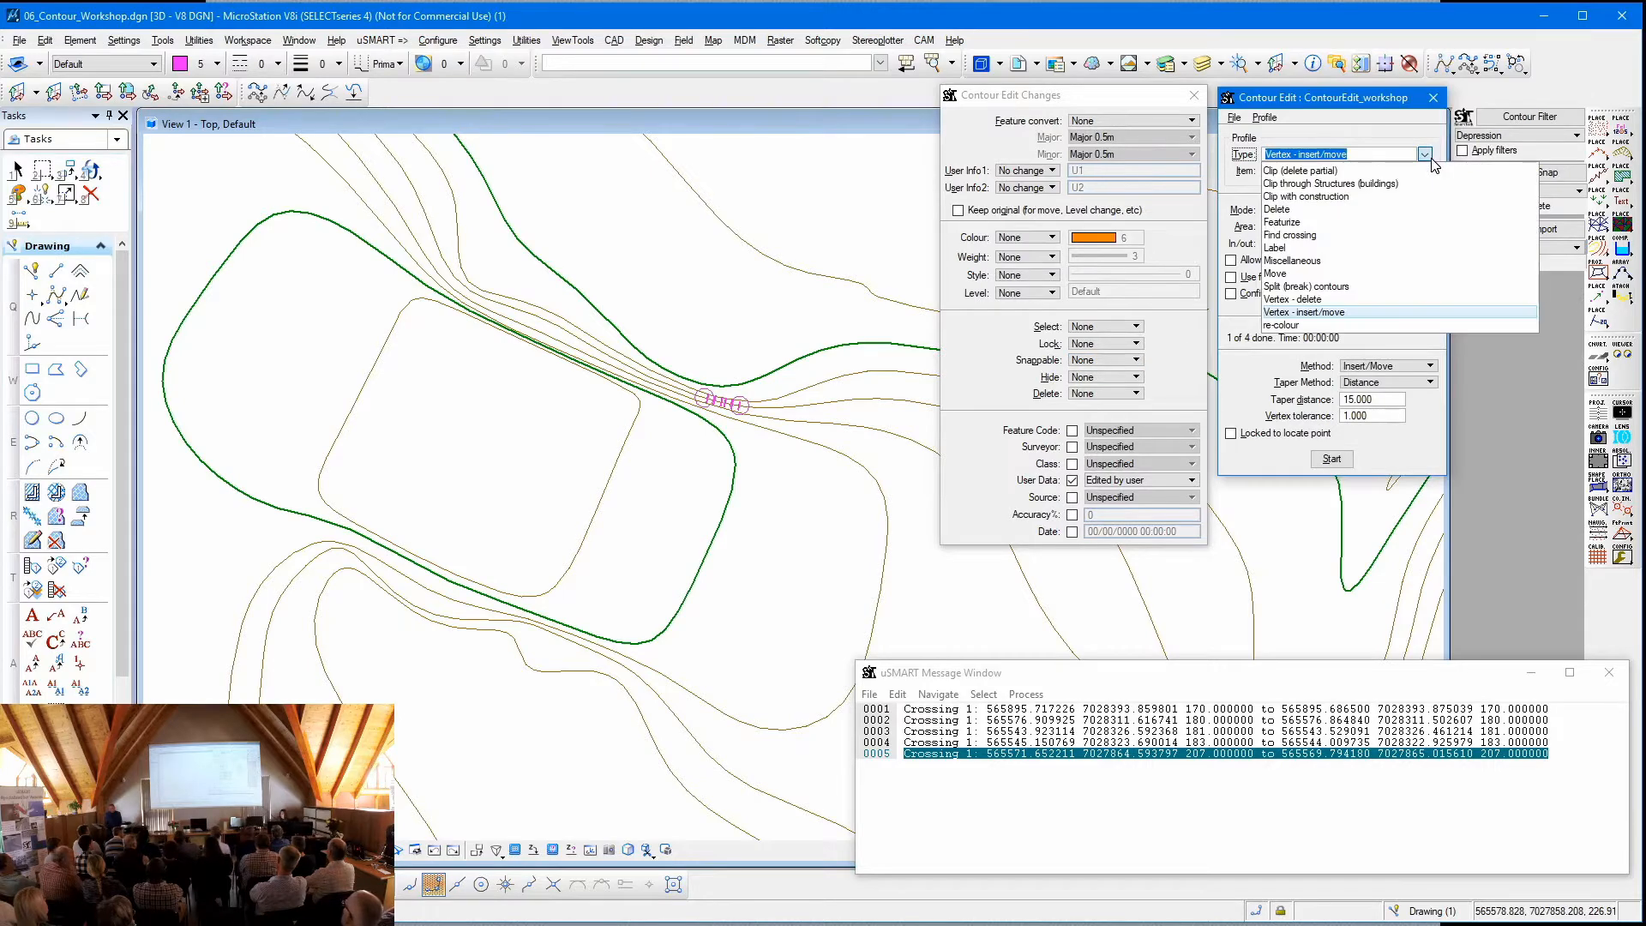
pyautogui.click(1301, 256)
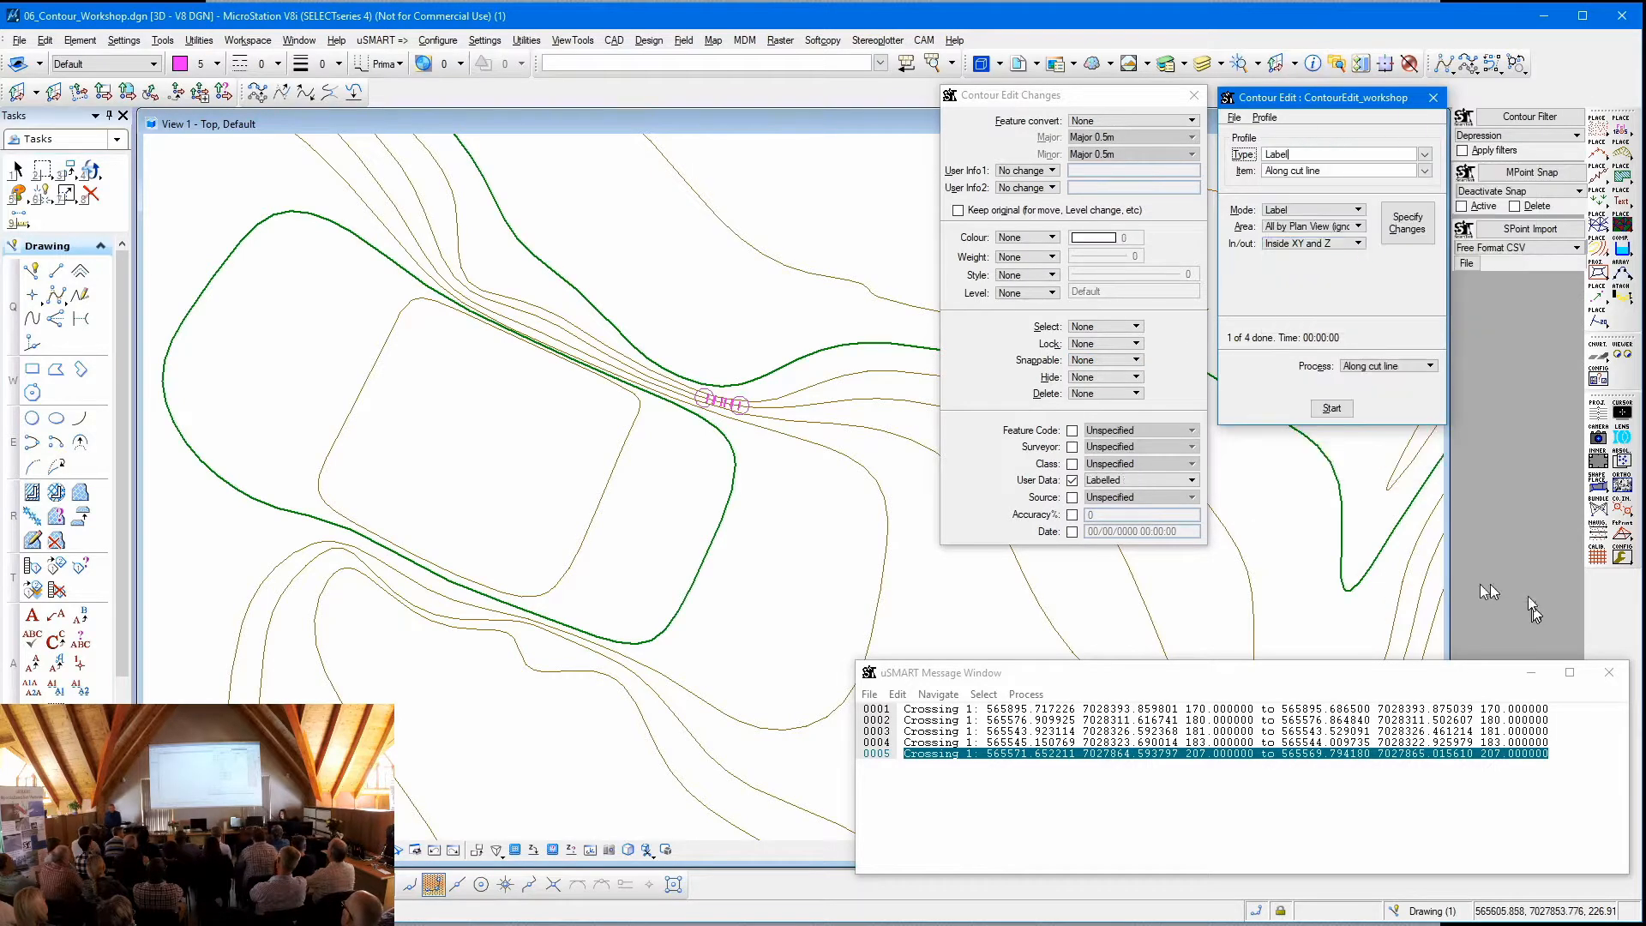
pyautogui.click(1326, 411)
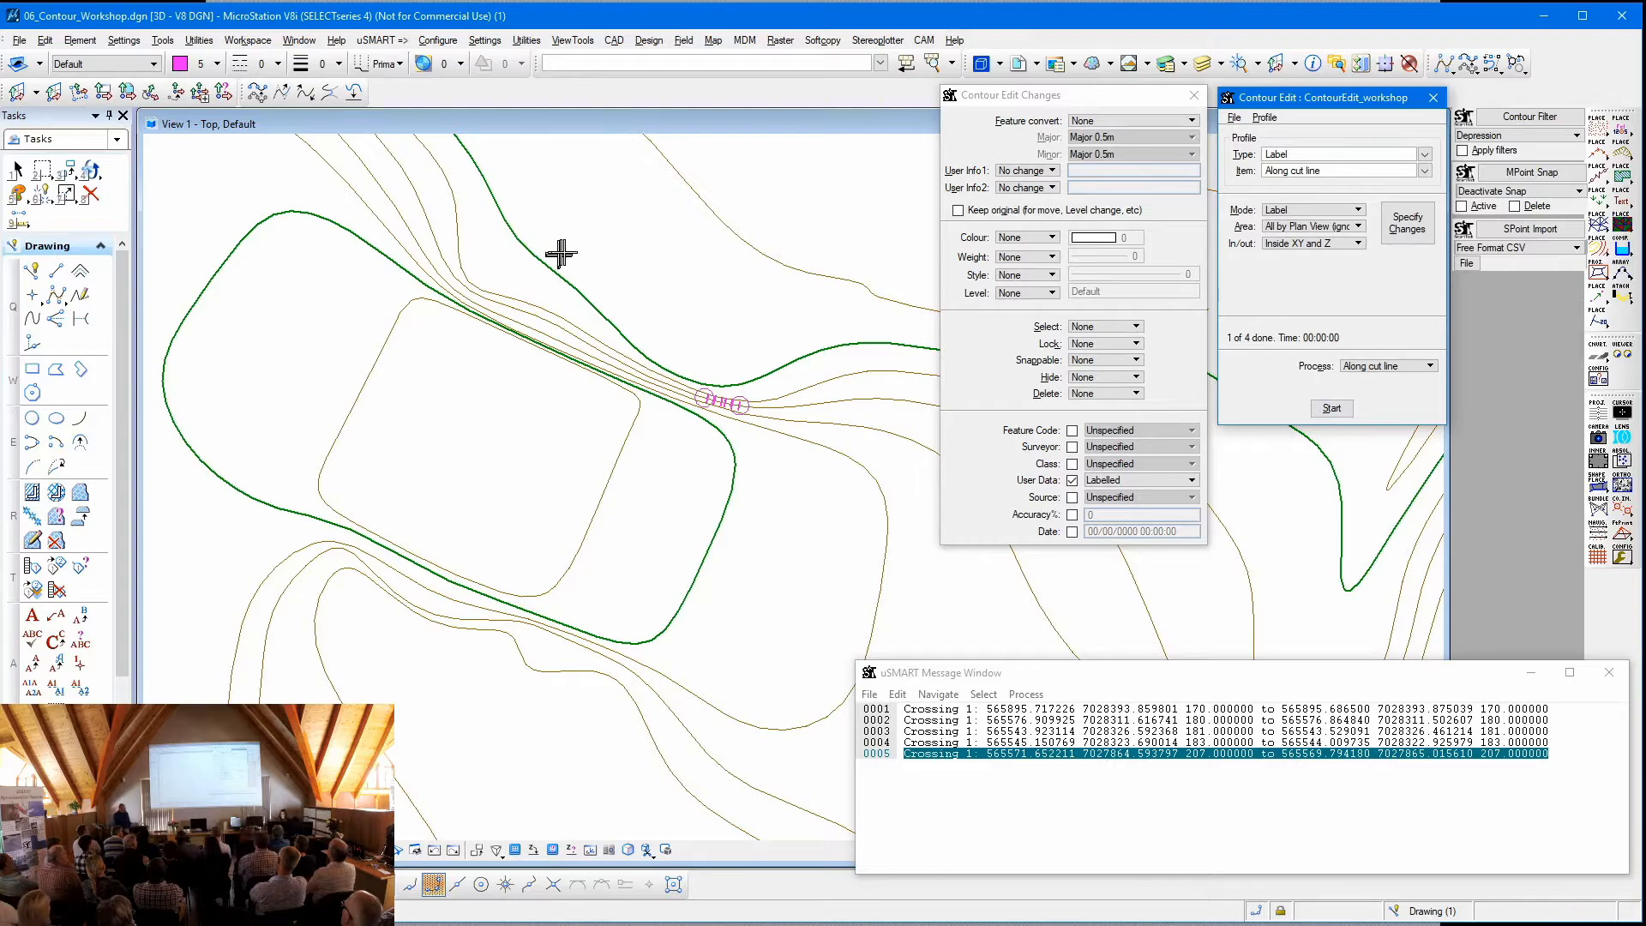
pyautogui.scroll(-8, 643, 308)
pyautogui.scroll(8, 637, 341)
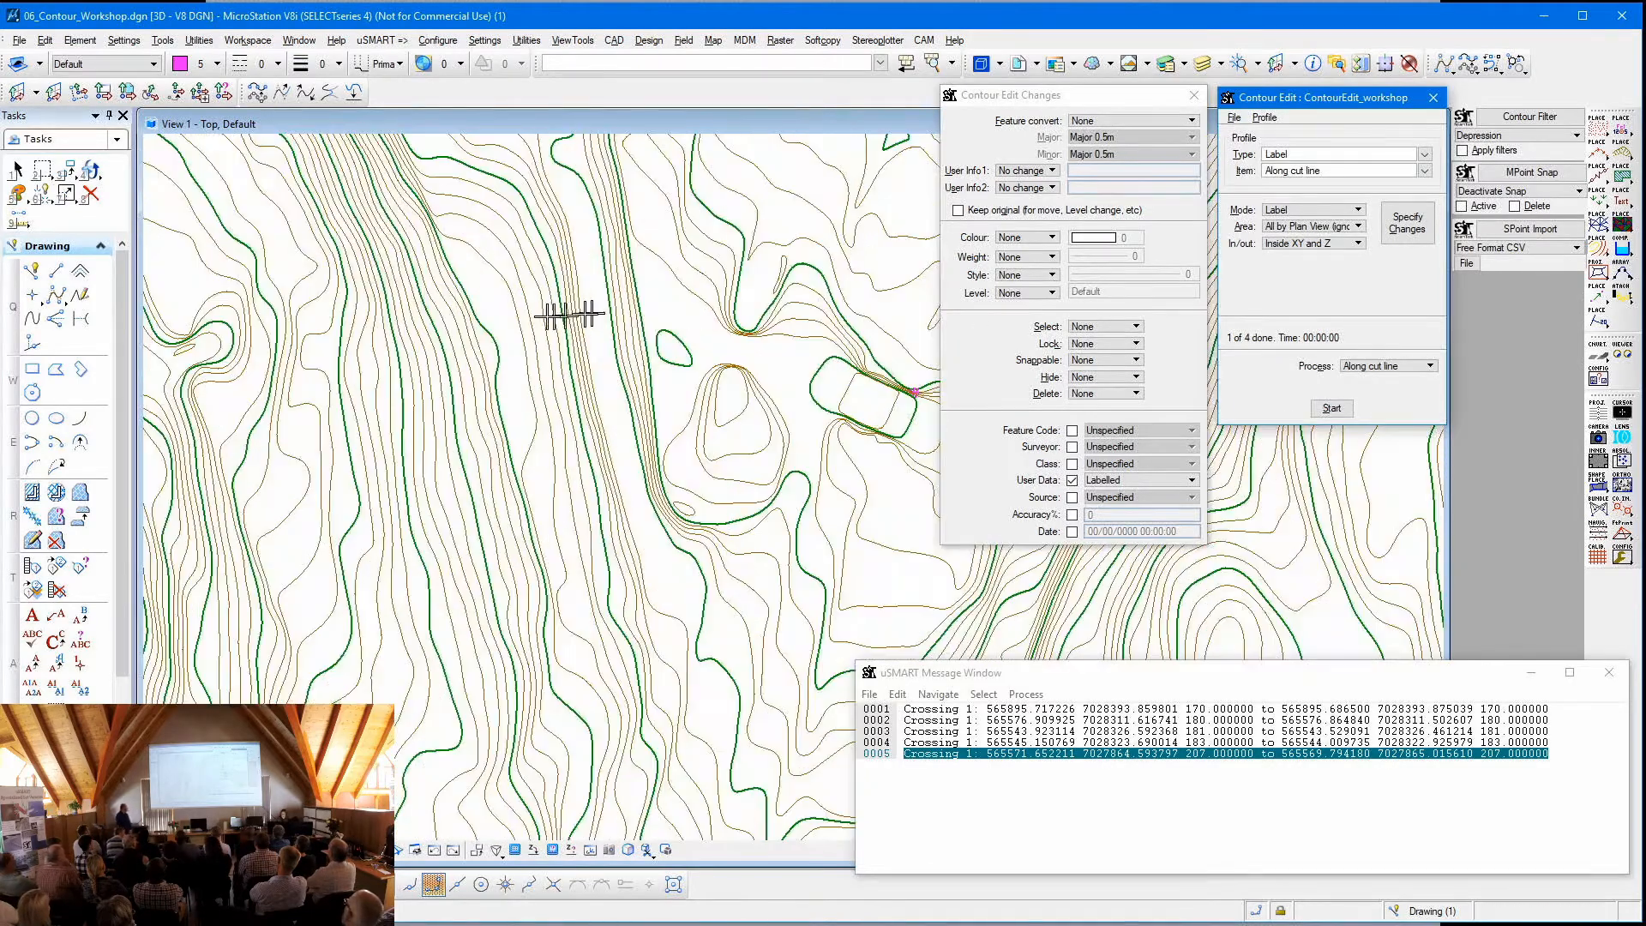
pyautogui.click(506, 340)
pyautogui.click(660, 294)
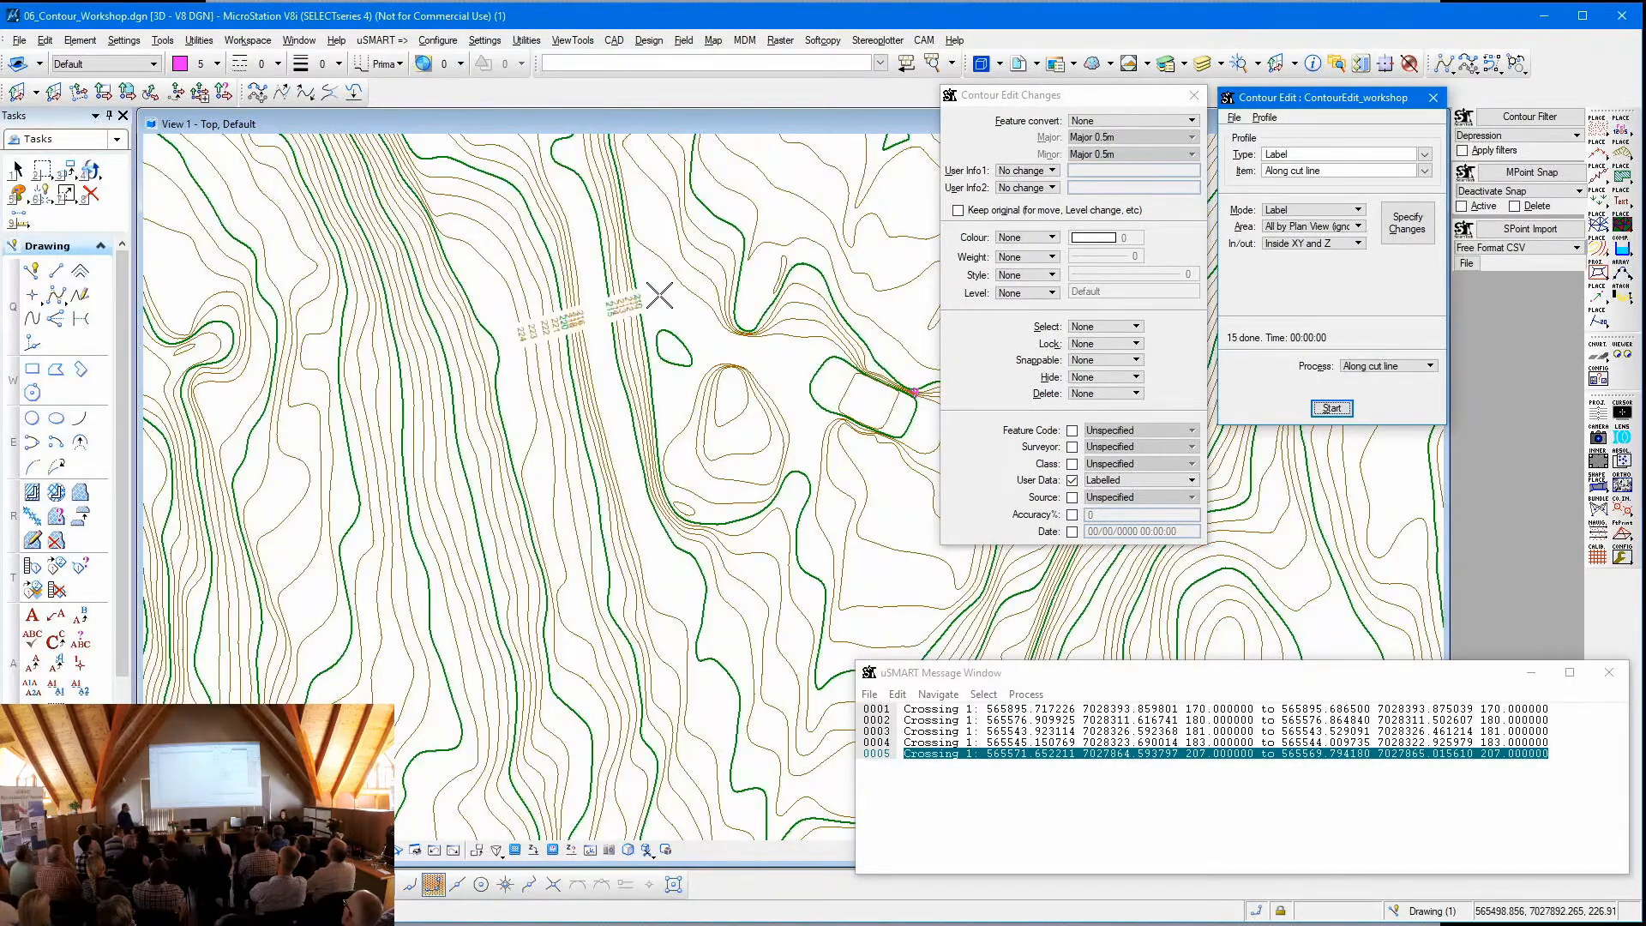
pyautogui.scroll(5, 654, 298)
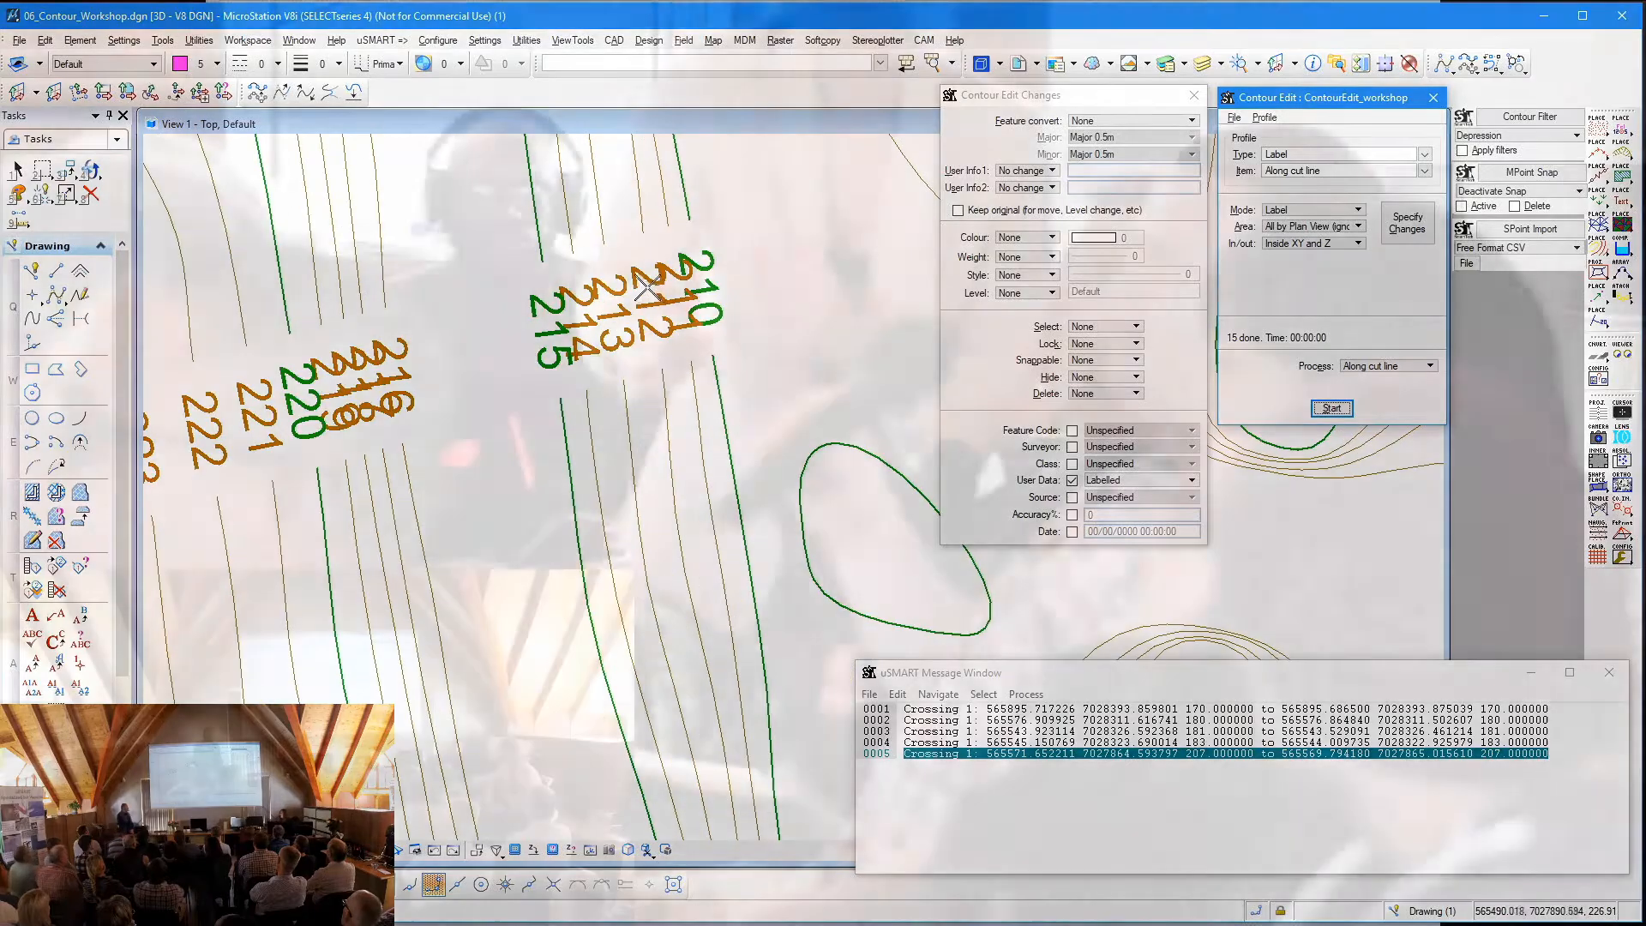
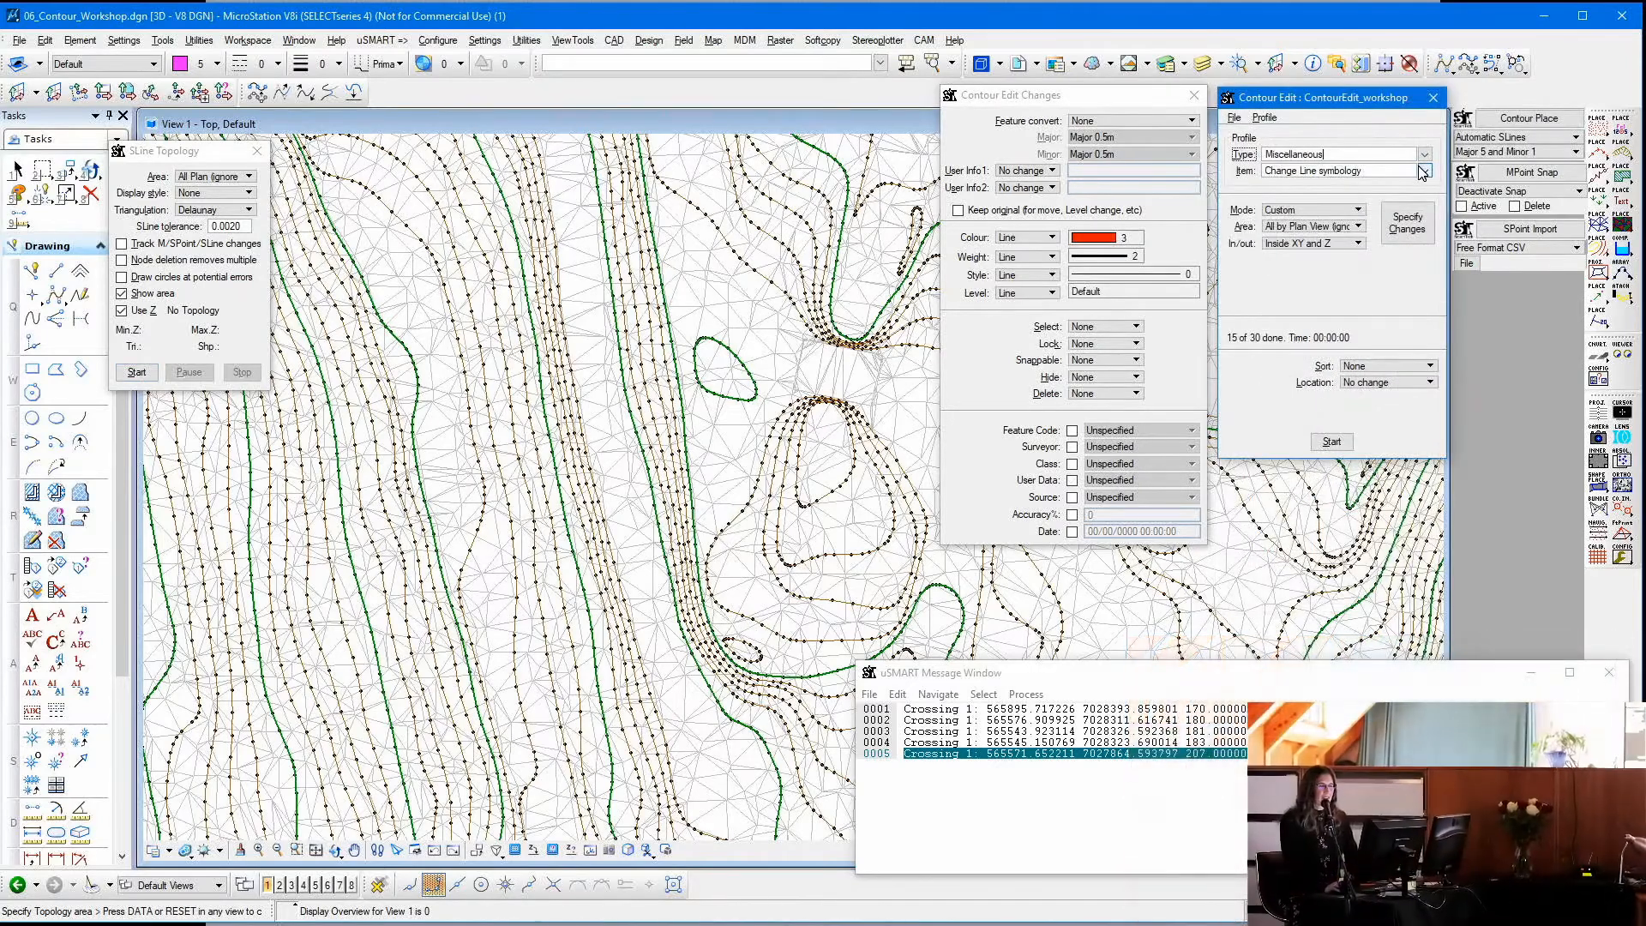
# - Assign surveyor SmartTech and source Photogrammetry to all contours in the plan view, using the Miscellaneous profile's Change Metadata item
pyautogui.click(1424, 172)
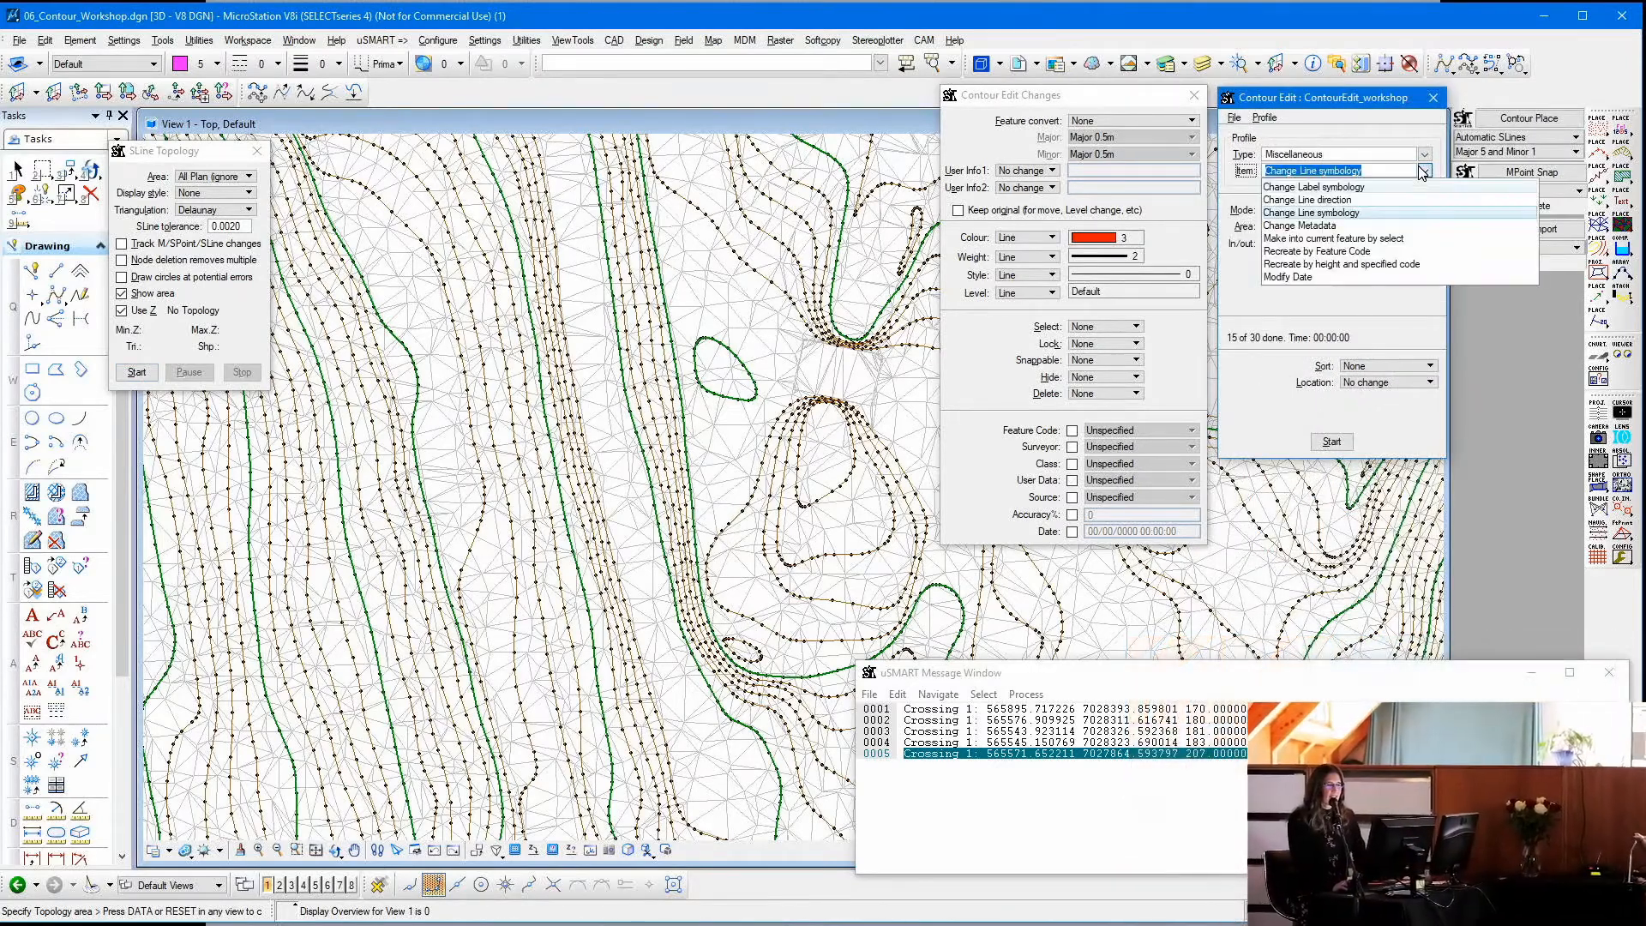
pyautogui.click(1363, 226)
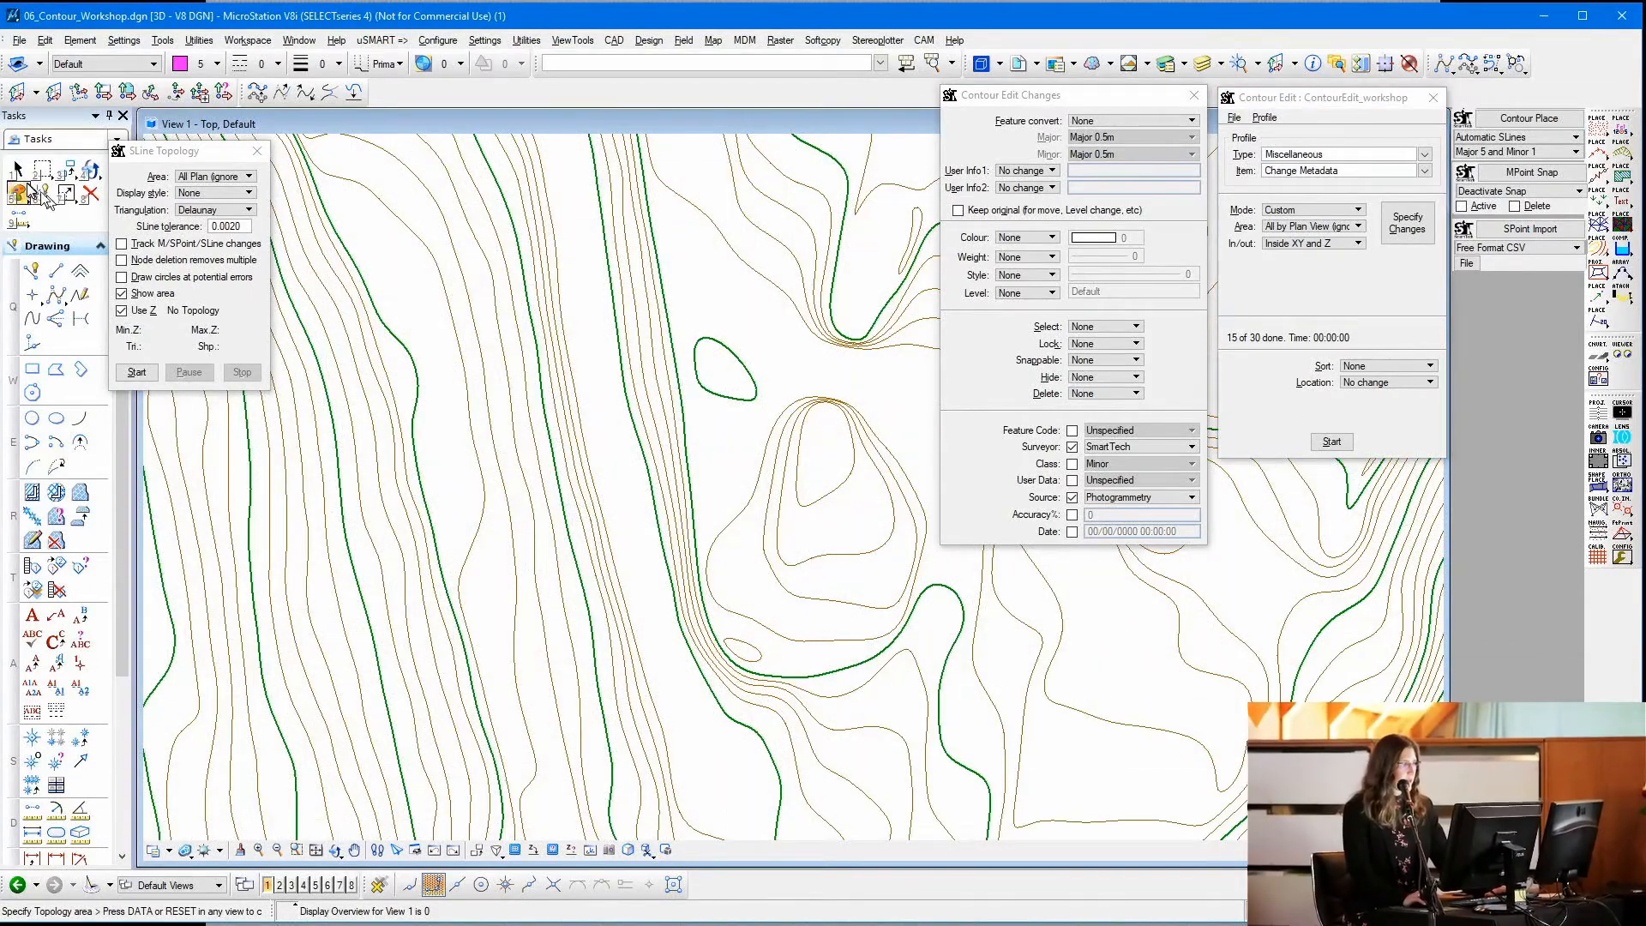
pyautogui.click(16, 169)
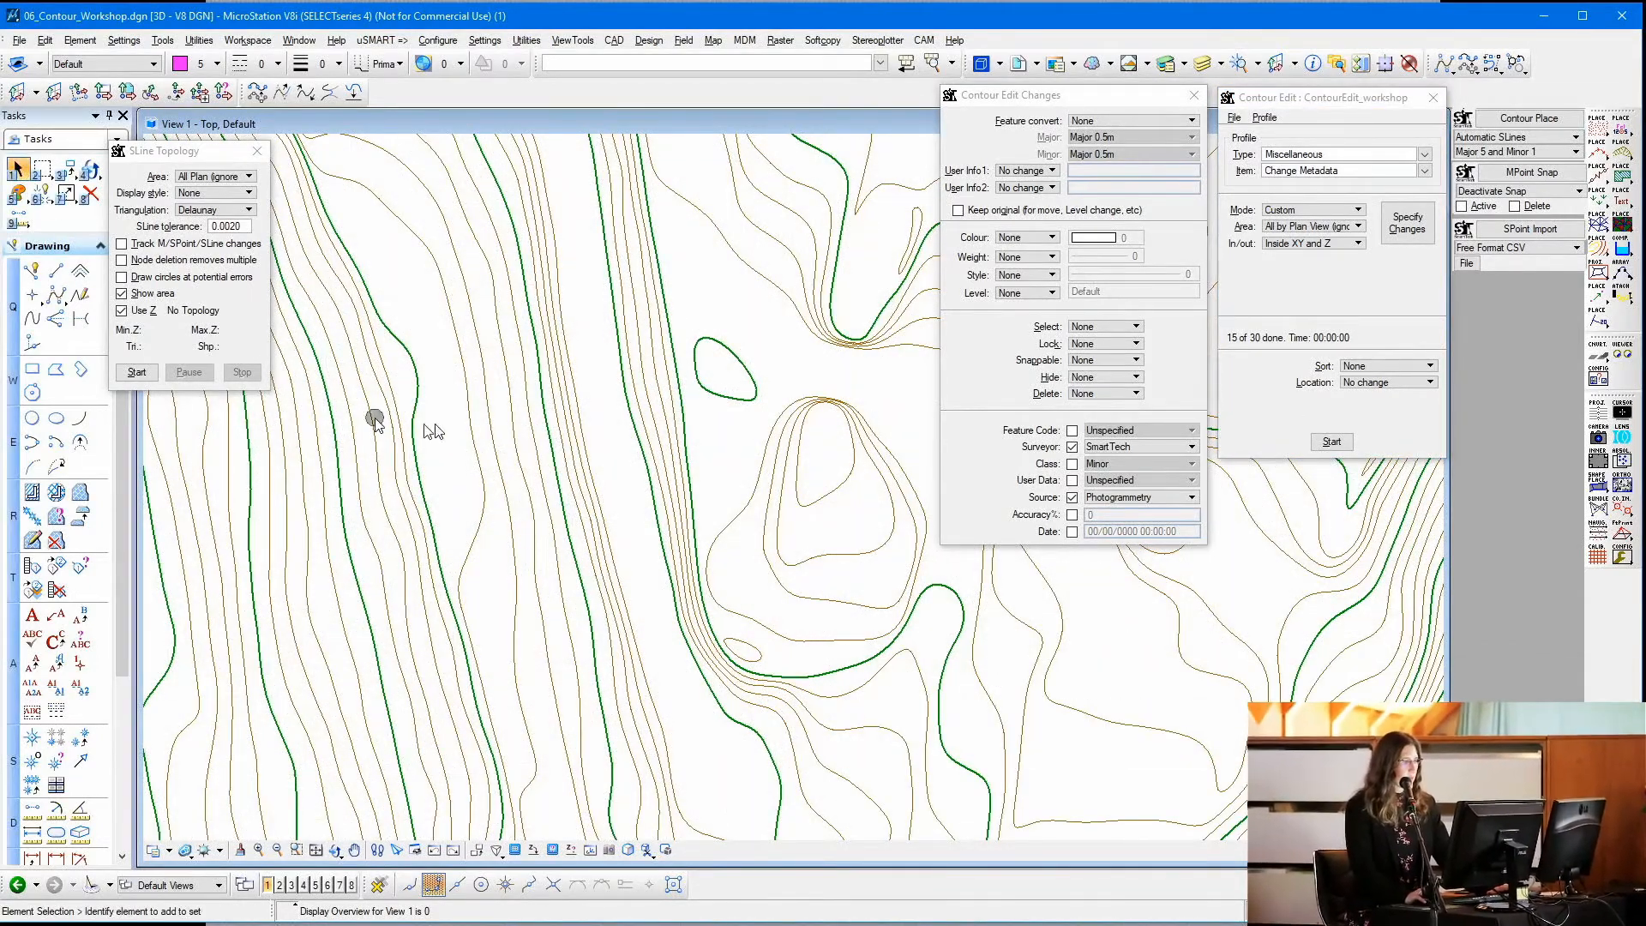
pyautogui.moveTo(672, 329)
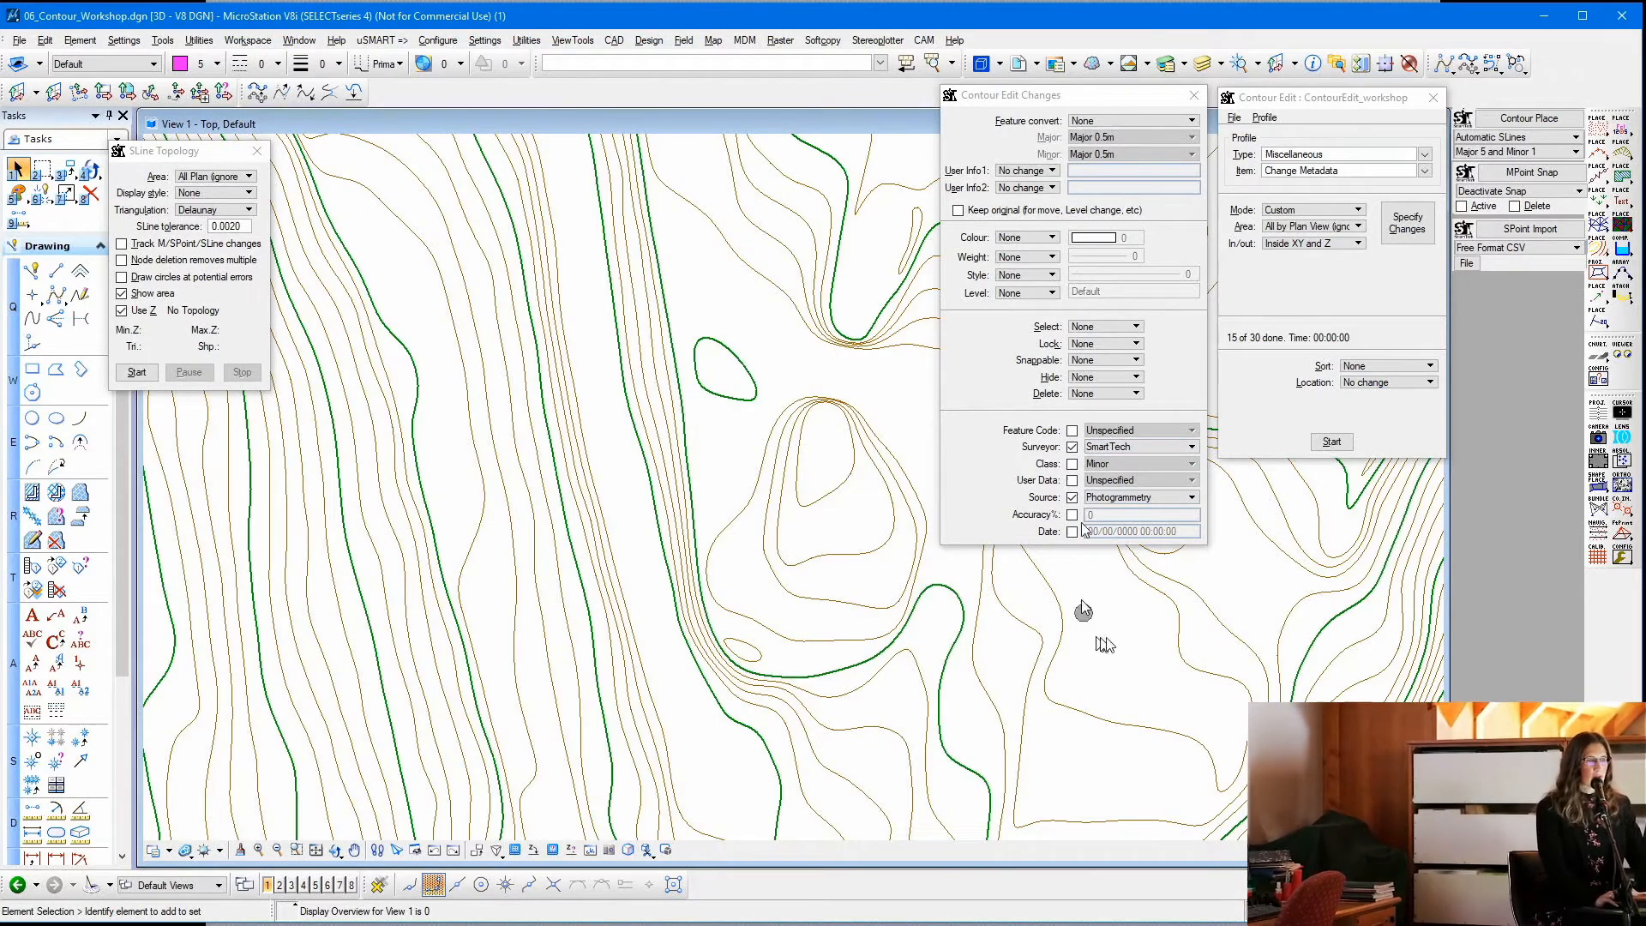
pyautogui.click(1332, 442)
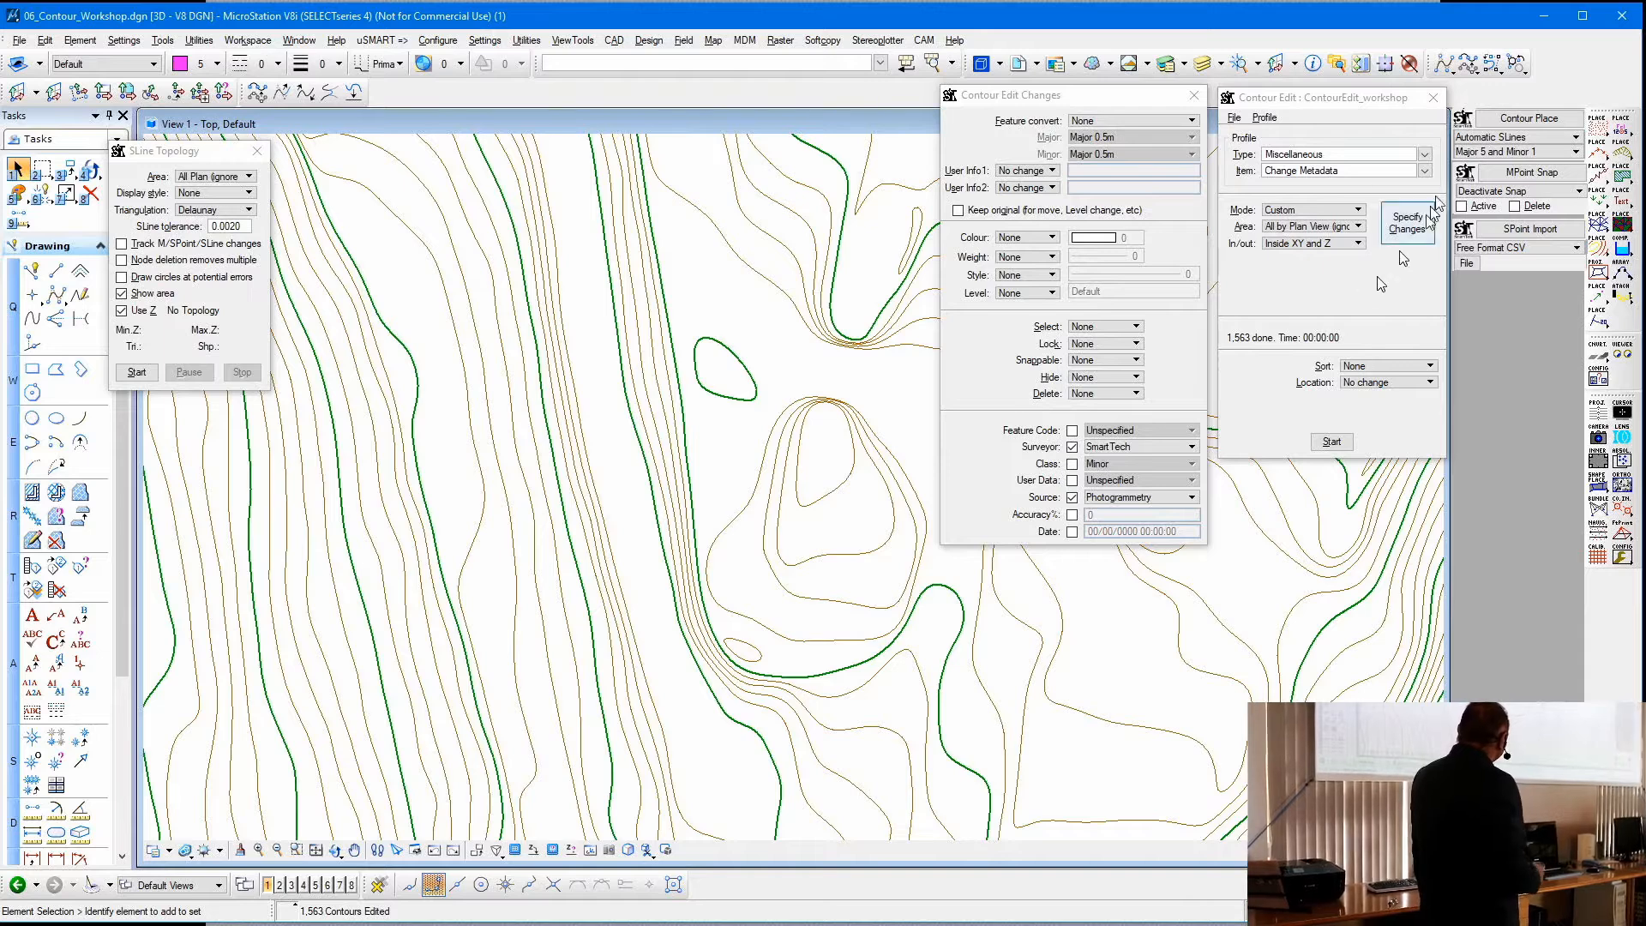
# - Load the Vertex - insert/move profile and inspect the metadata of the major contour just west of the pit
pyautogui.click(1426, 156)
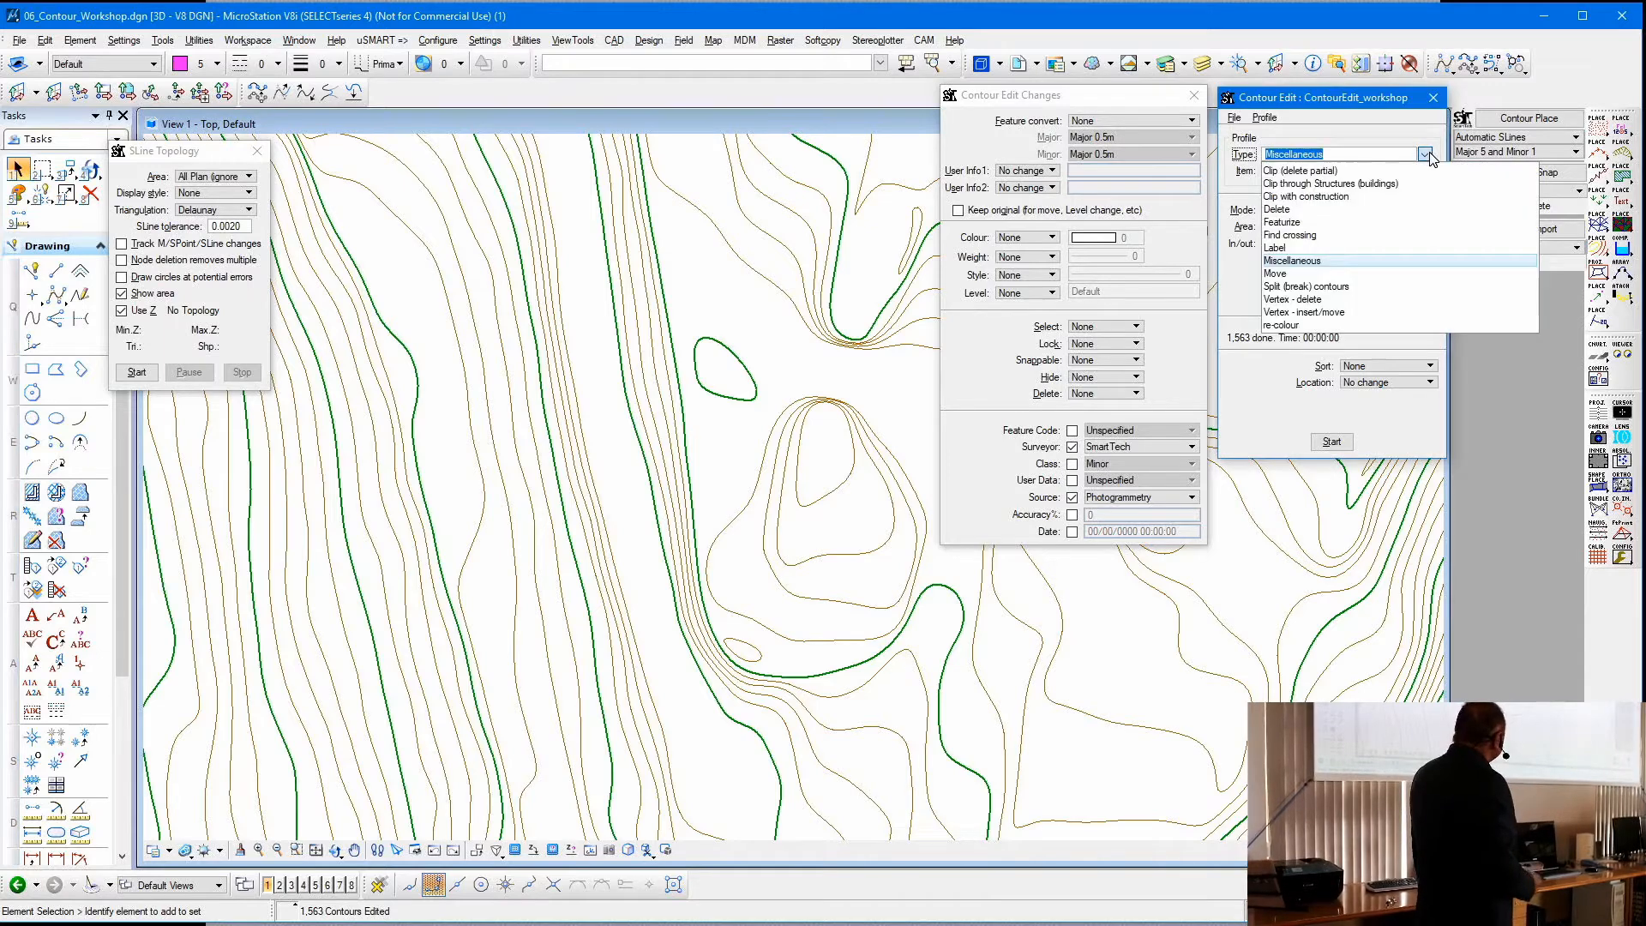
pyautogui.click(1346, 313)
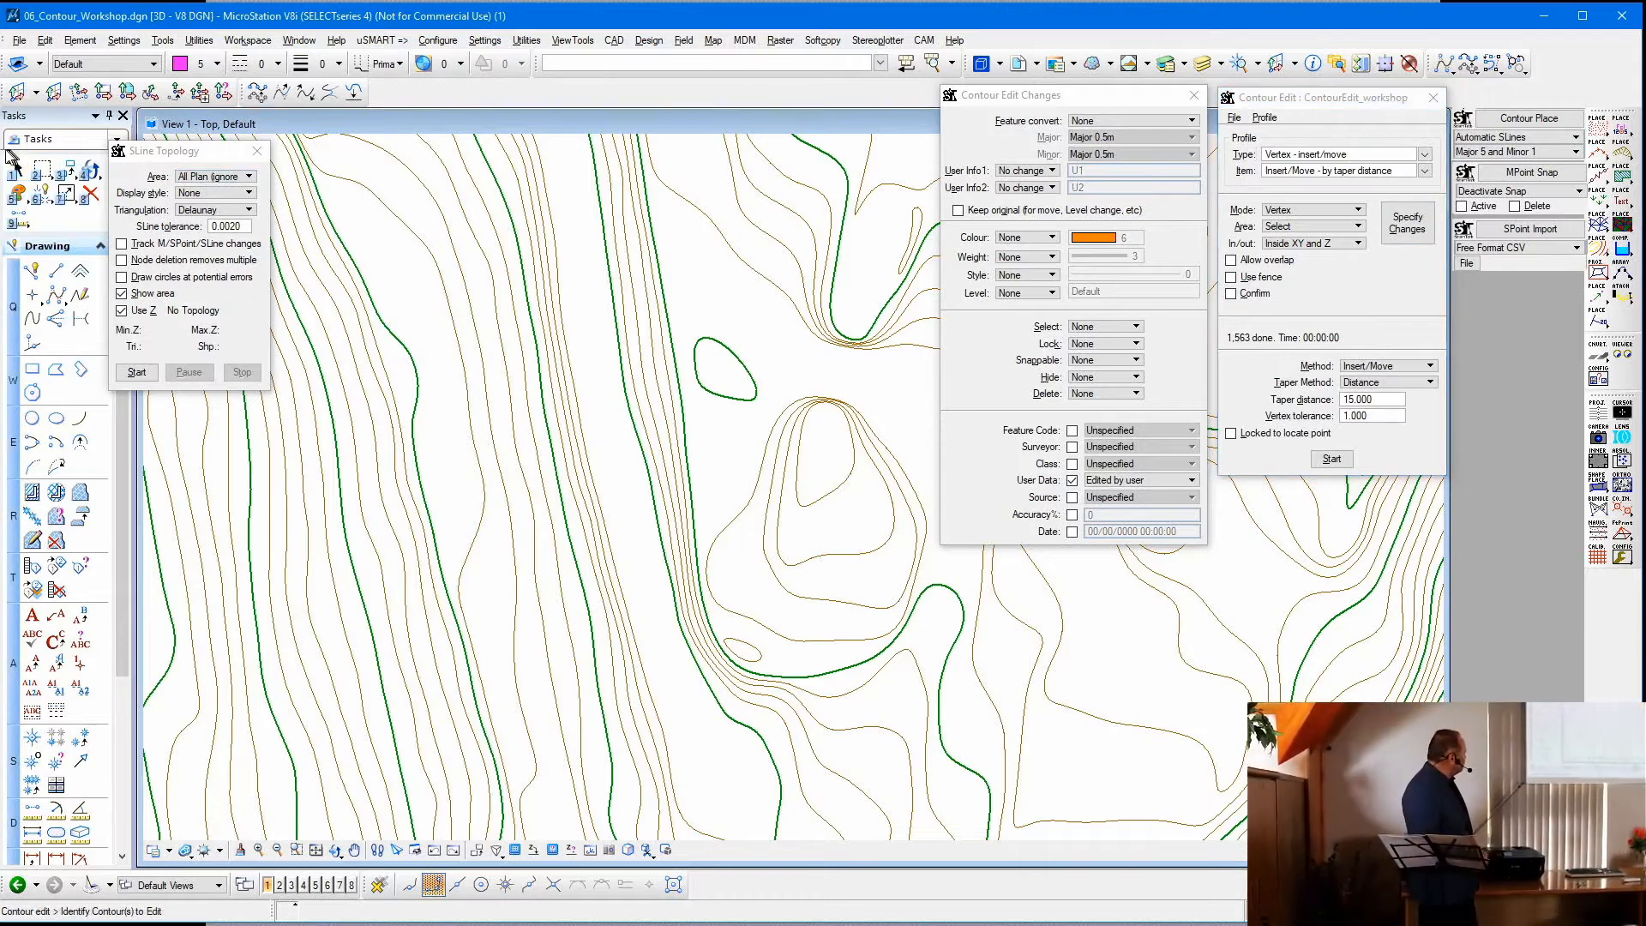
pyautogui.click(543, 346)
pyautogui.click(673, 320)
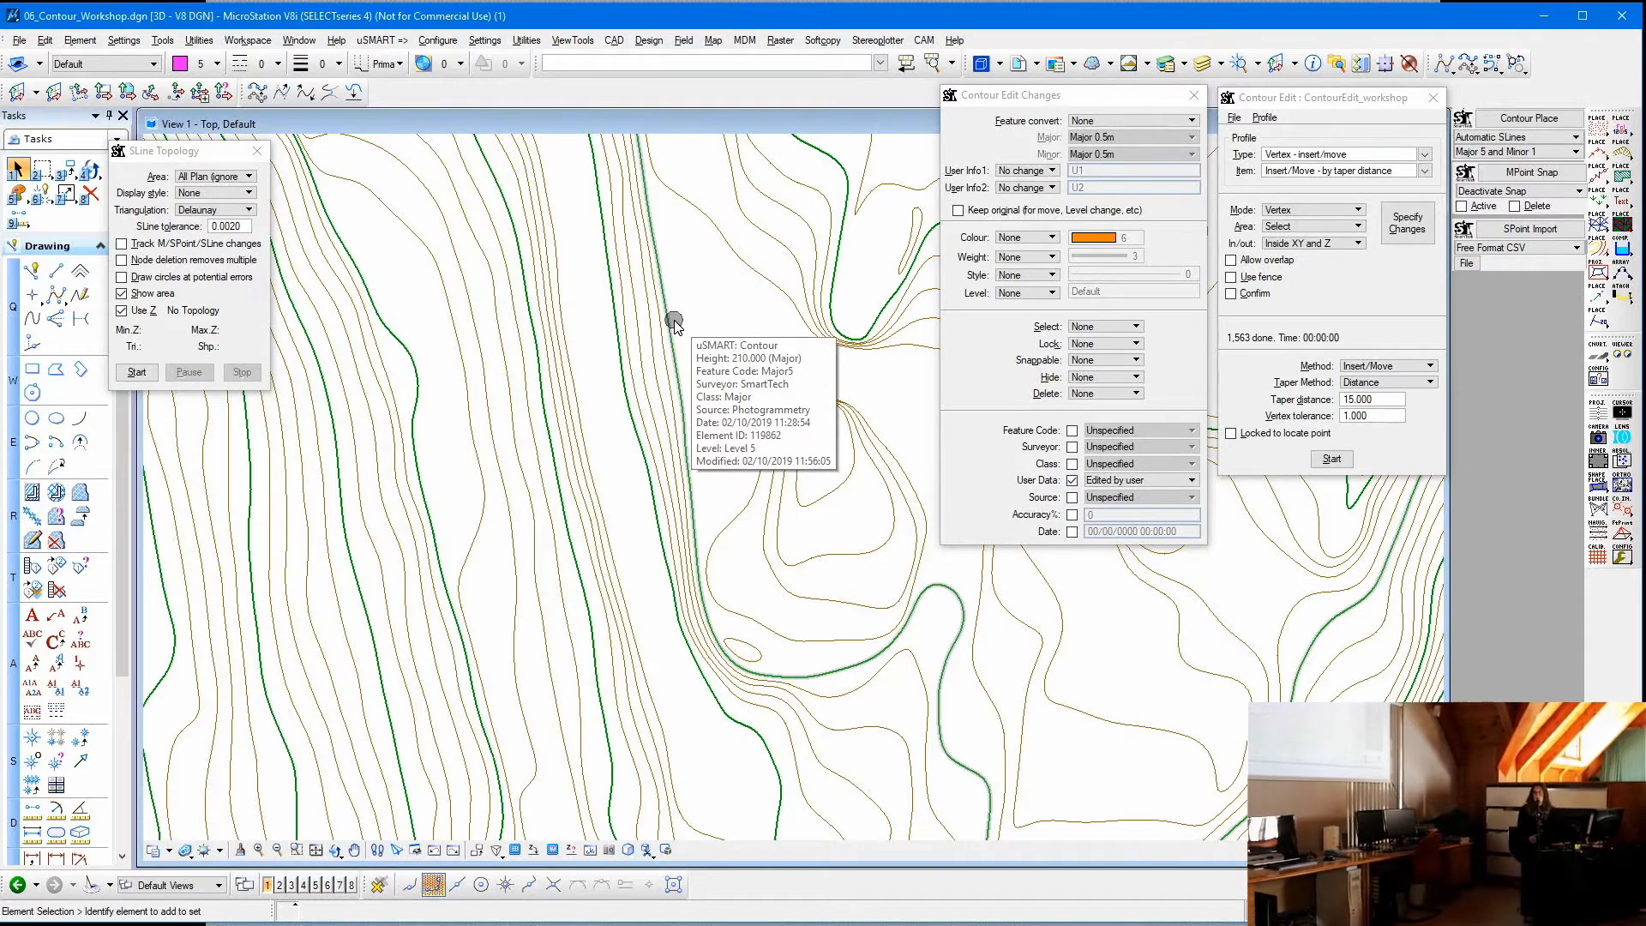
# - Close the SLine Topology and Contour Edit Changes windows and load the Move profile's Move, rotate, scale XY item
pyautogui.click(706, 284)
pyautogui.middleClick(708, 284)
pyautogui.middleClick(708, 283)
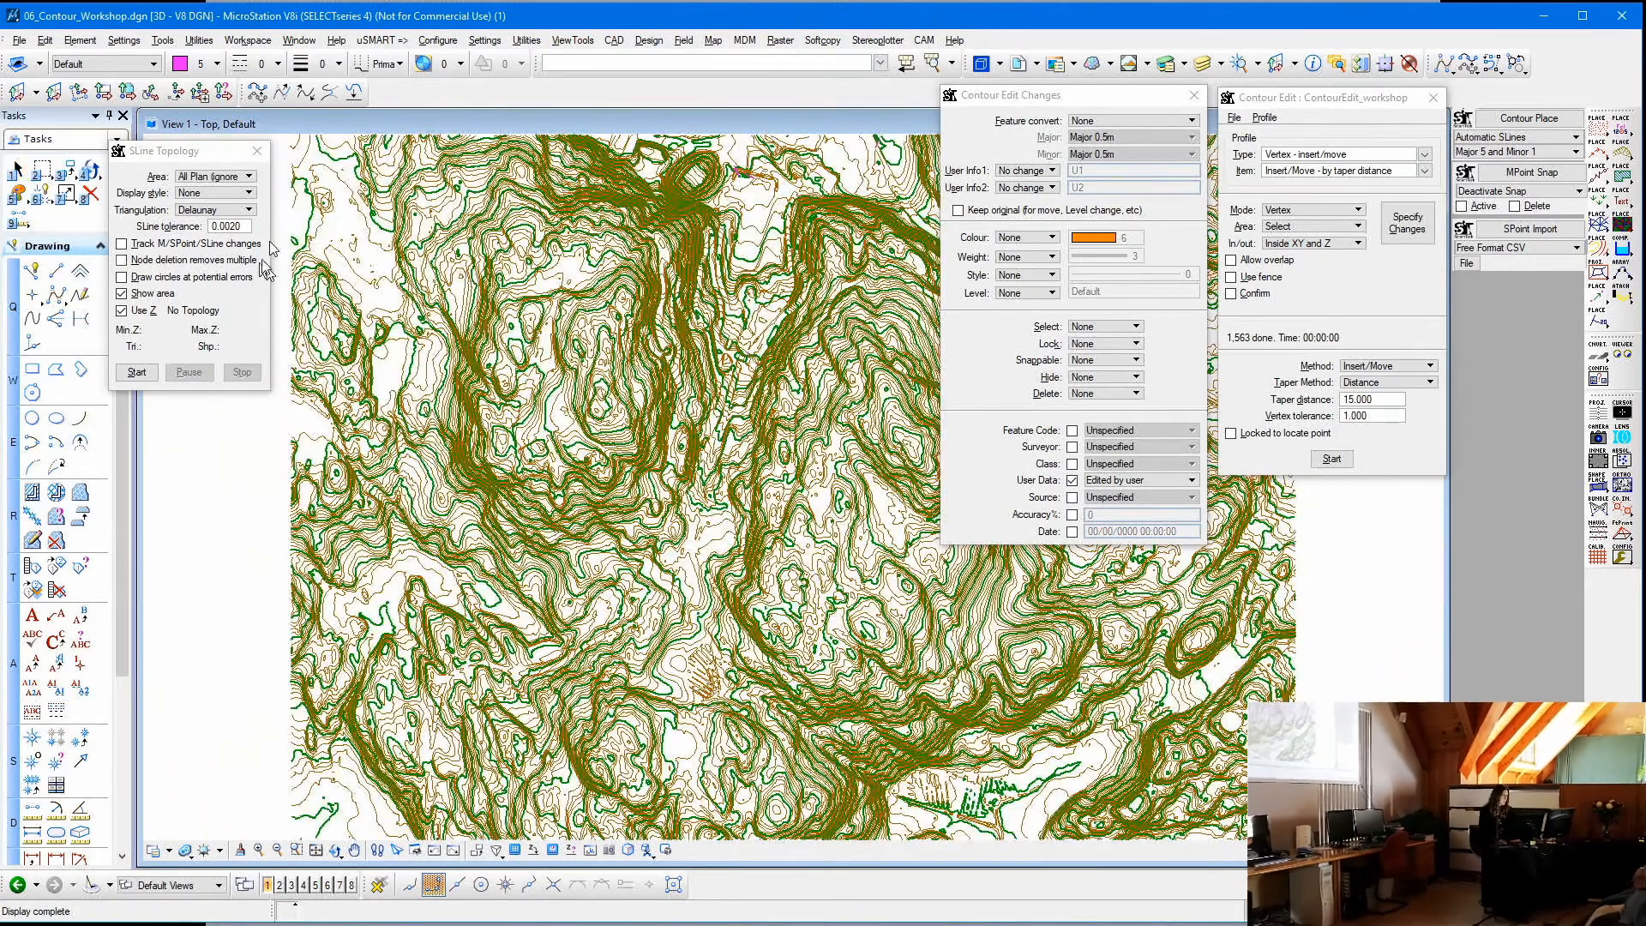
pyautogui.click(257, 150)
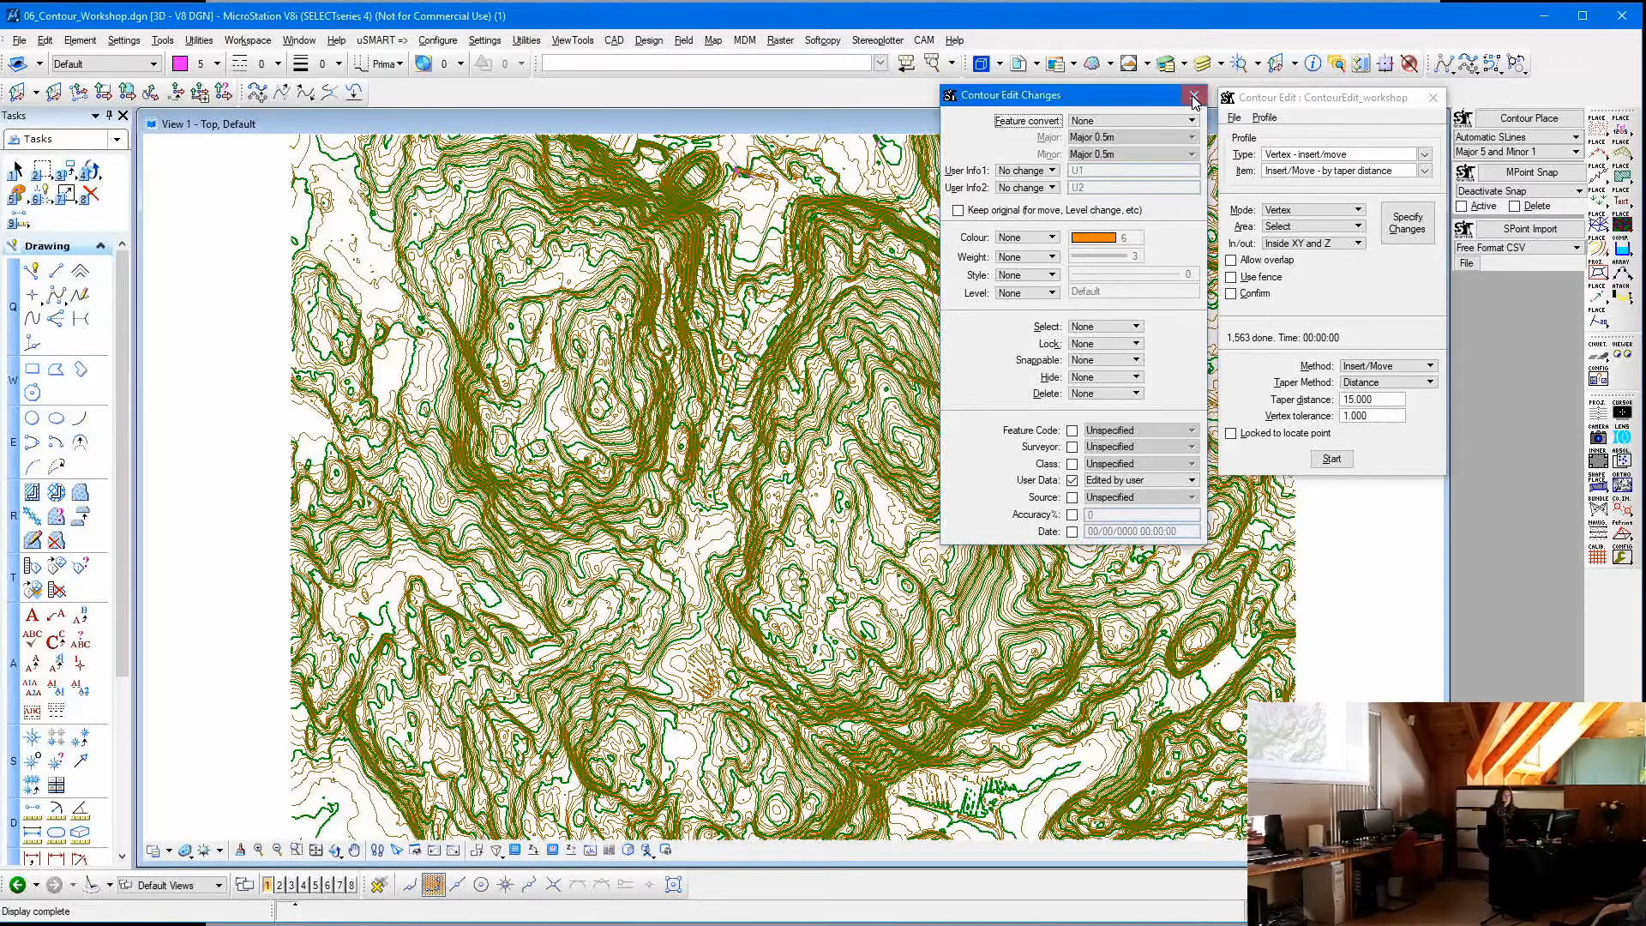
pyautogui.click(1194, 95)
pyautogui.click(1425, 172)
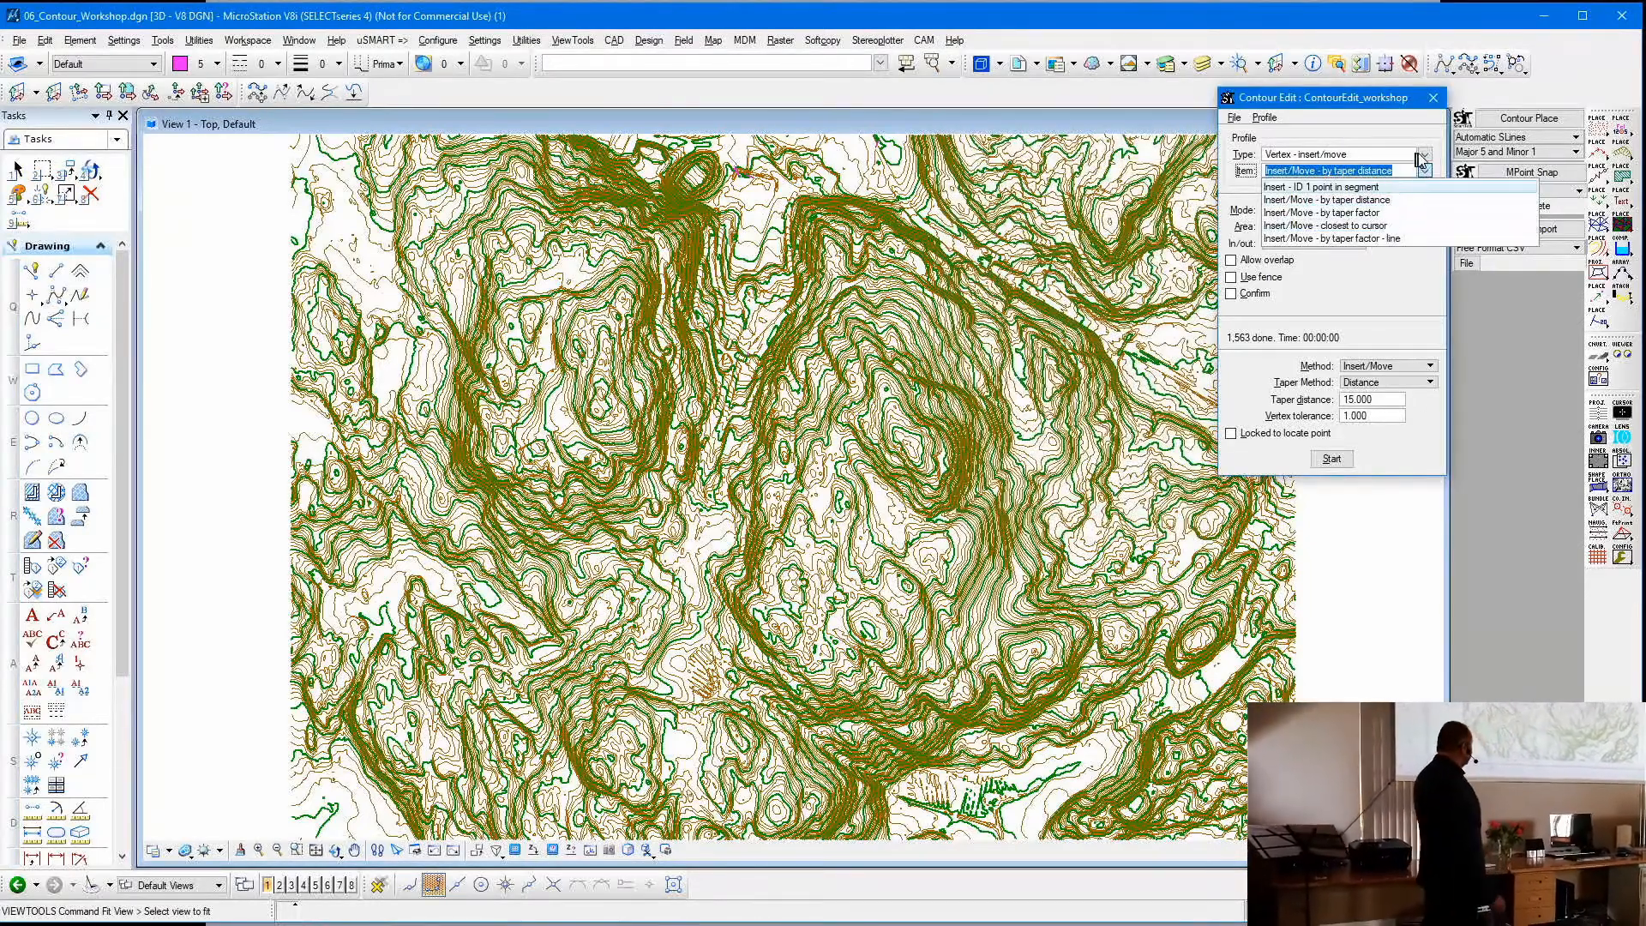
pyautogui.click(1424, 155)
pyautogui.click(1334, 273)
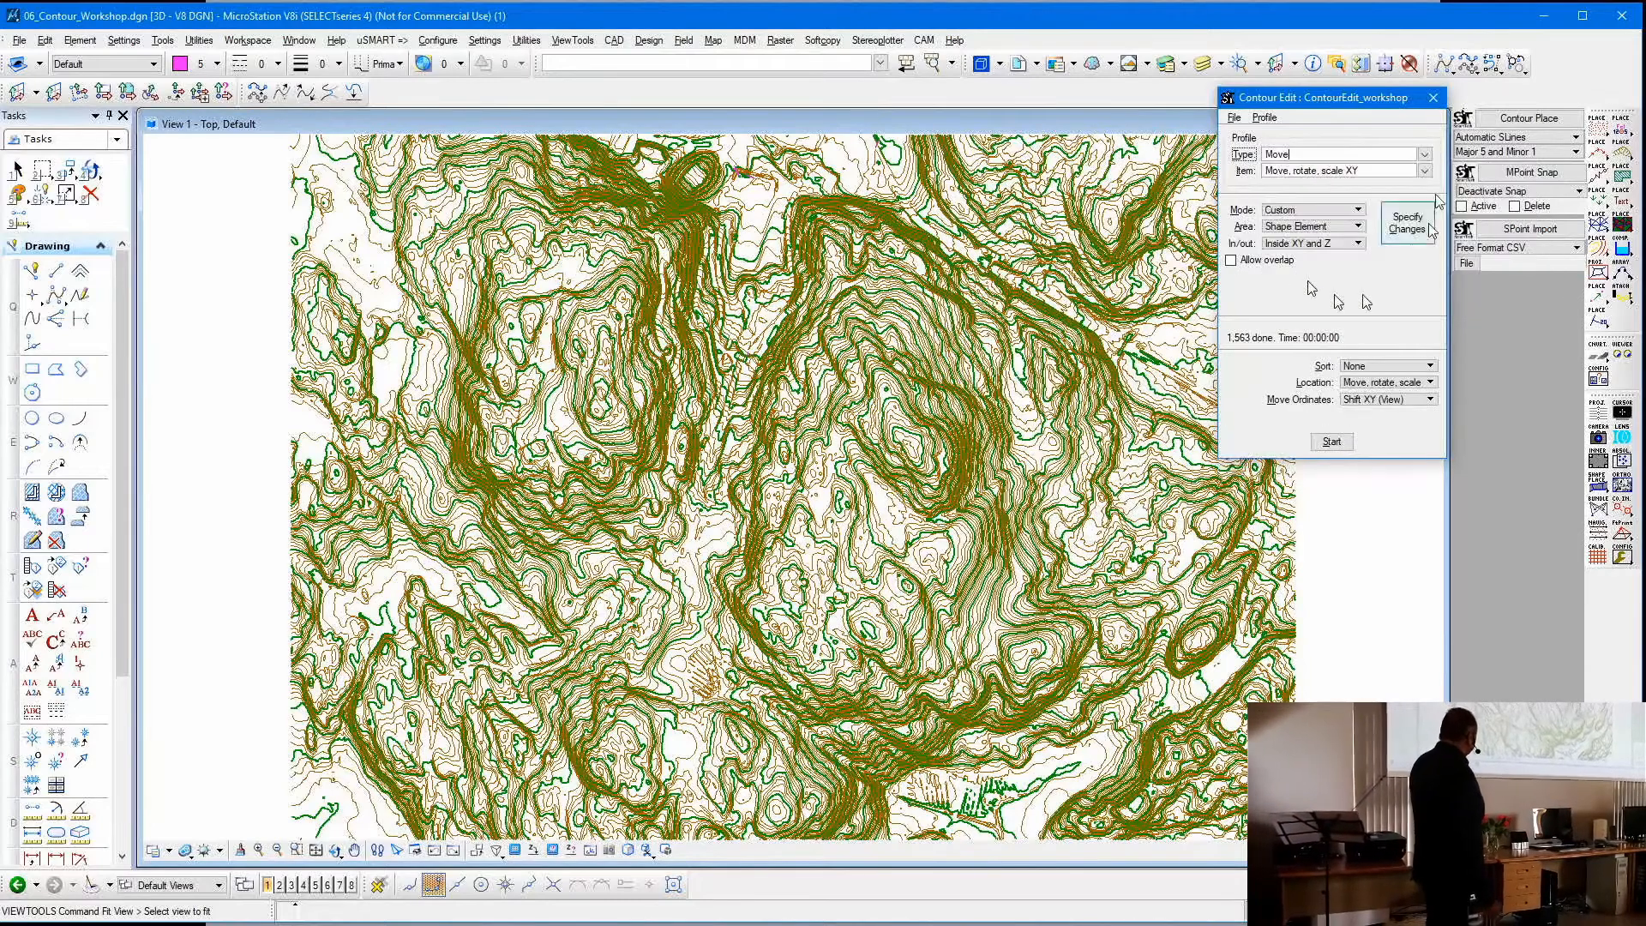
# - Start the contour move with the rectangle around the contours as bounding shape, and activate SPoint Snap in Closest mode
pyautogui.click(566, 420)
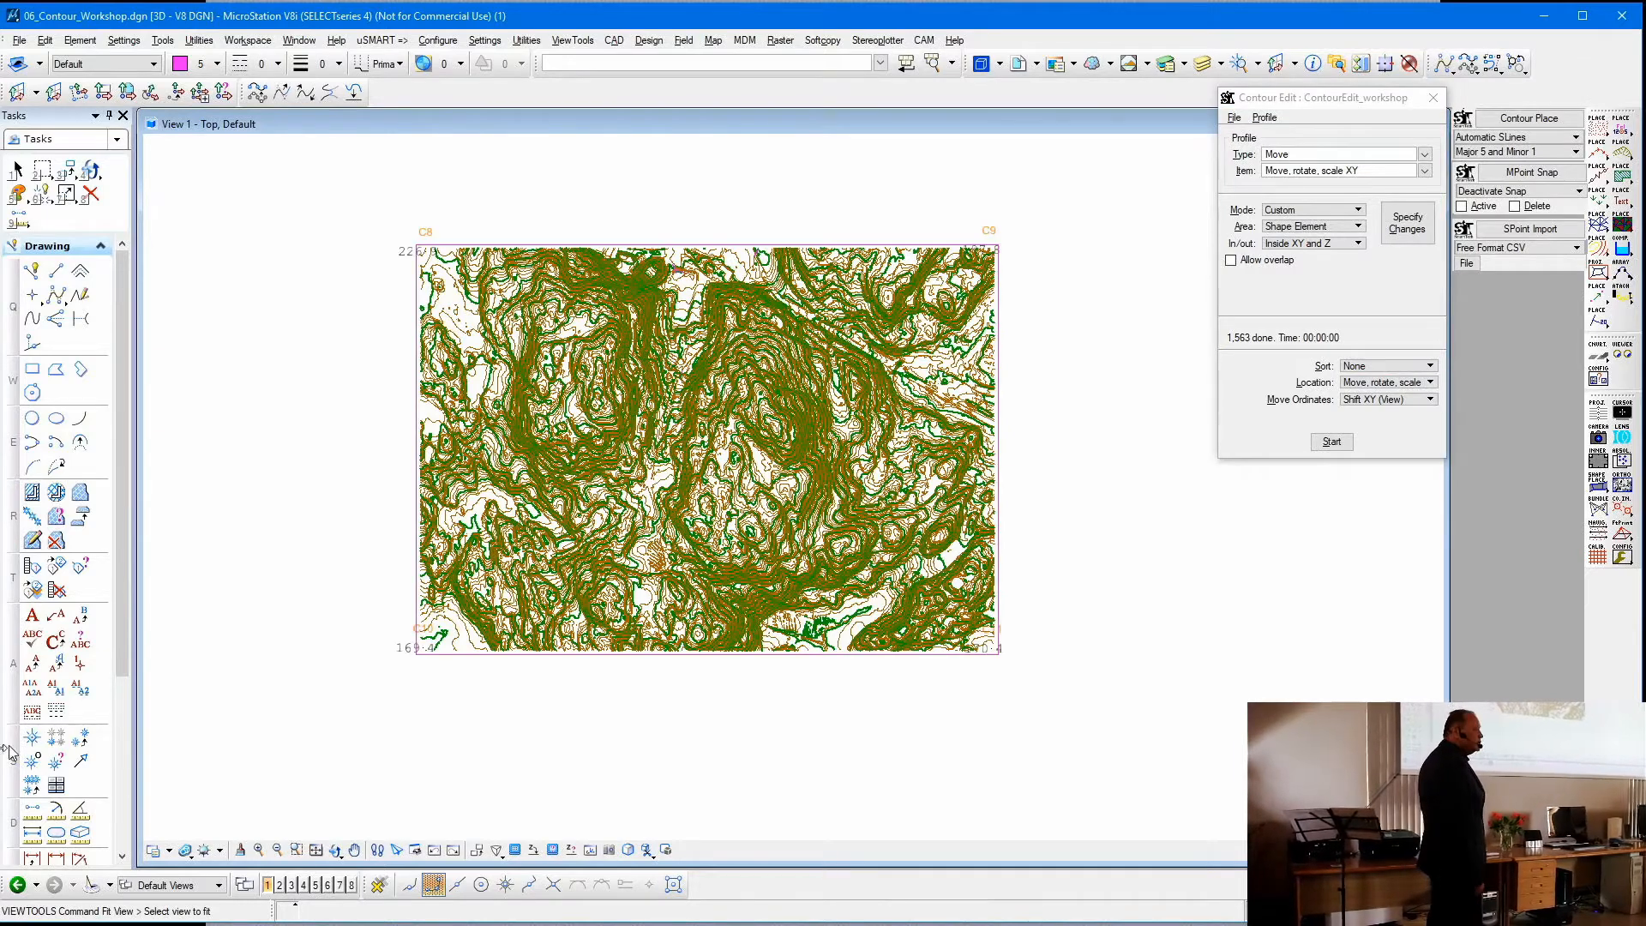
pyautogui.click(316, 850)
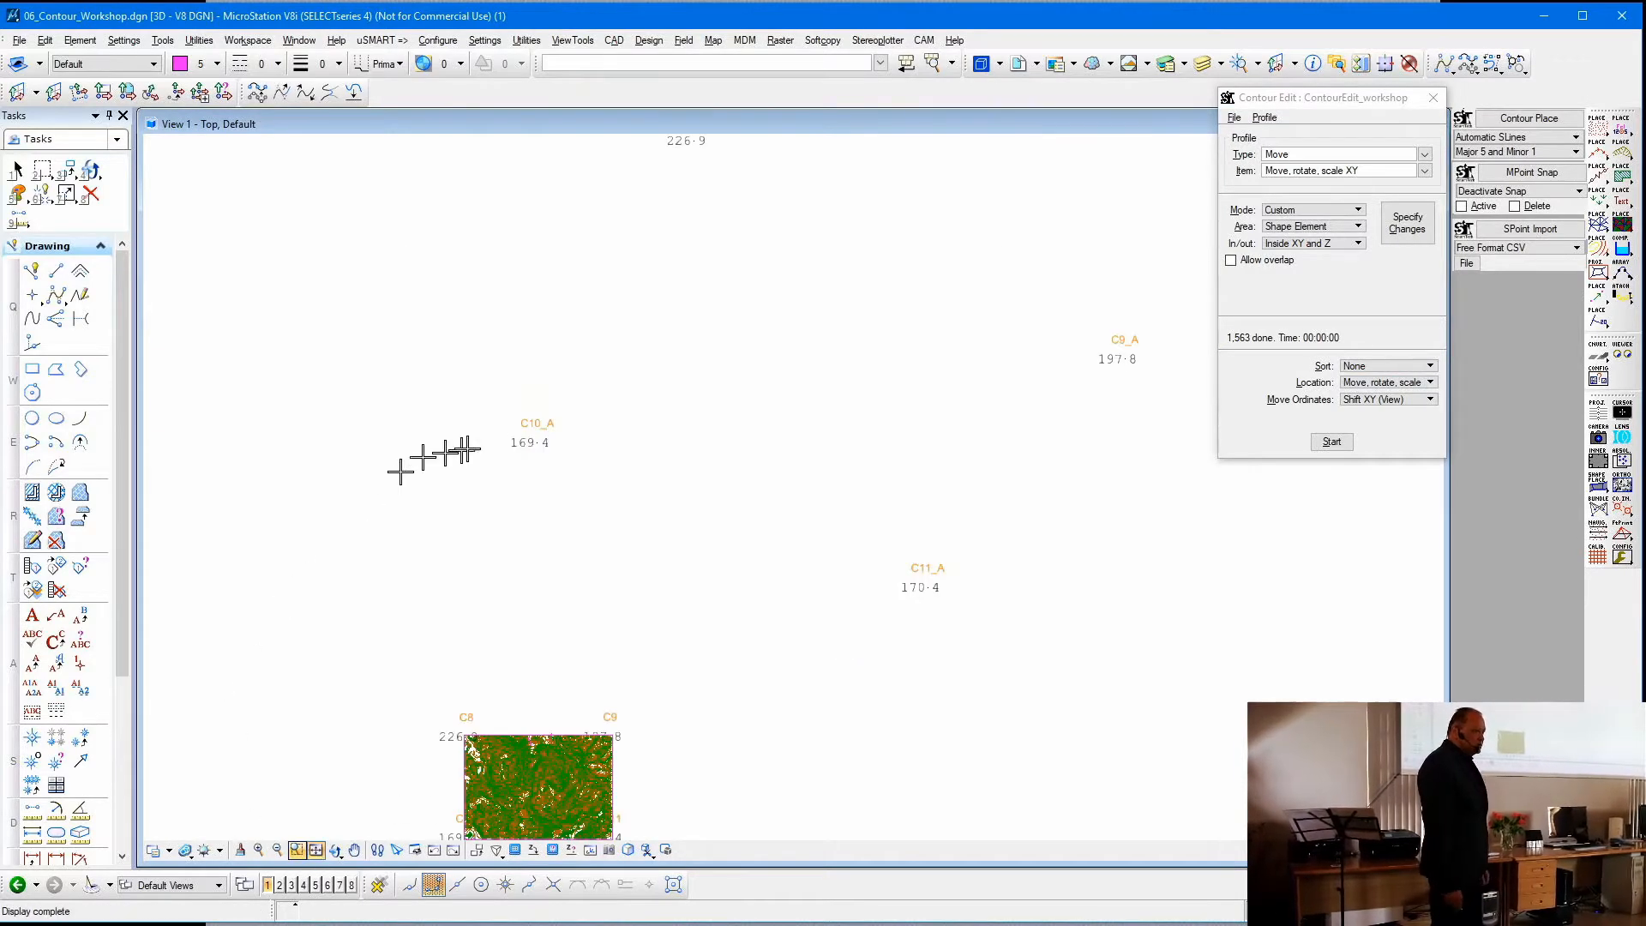
pyautogui.scroll(-2, 481, 385)
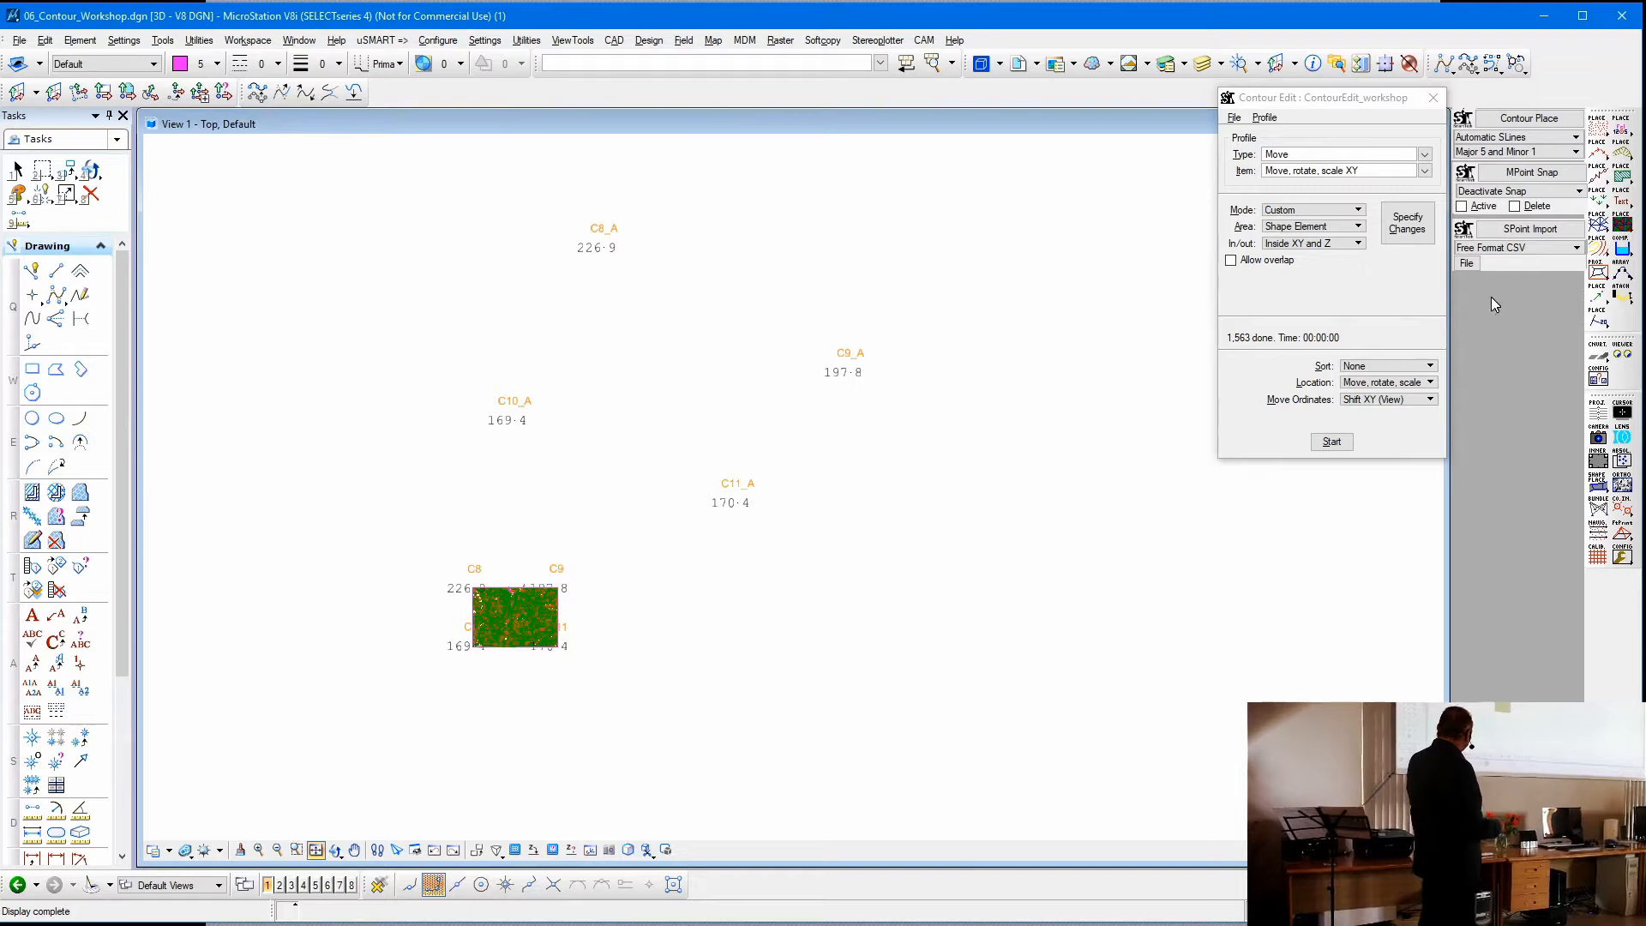
pyautogui.click(1533, 229)
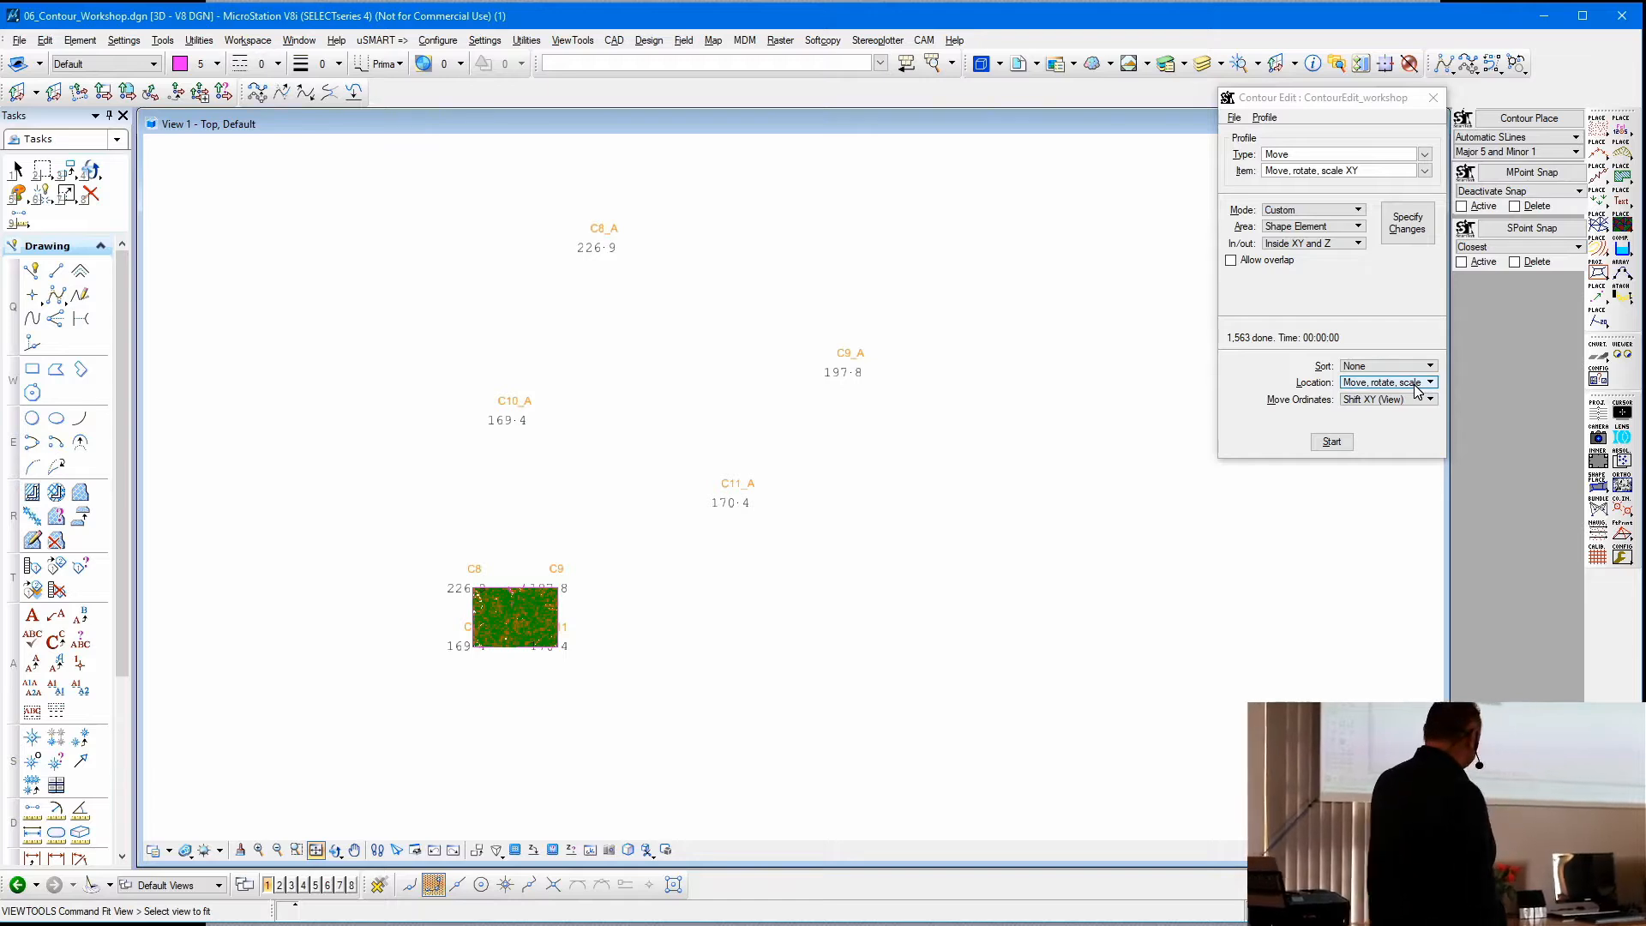
pyautogui.click(1331, 443)
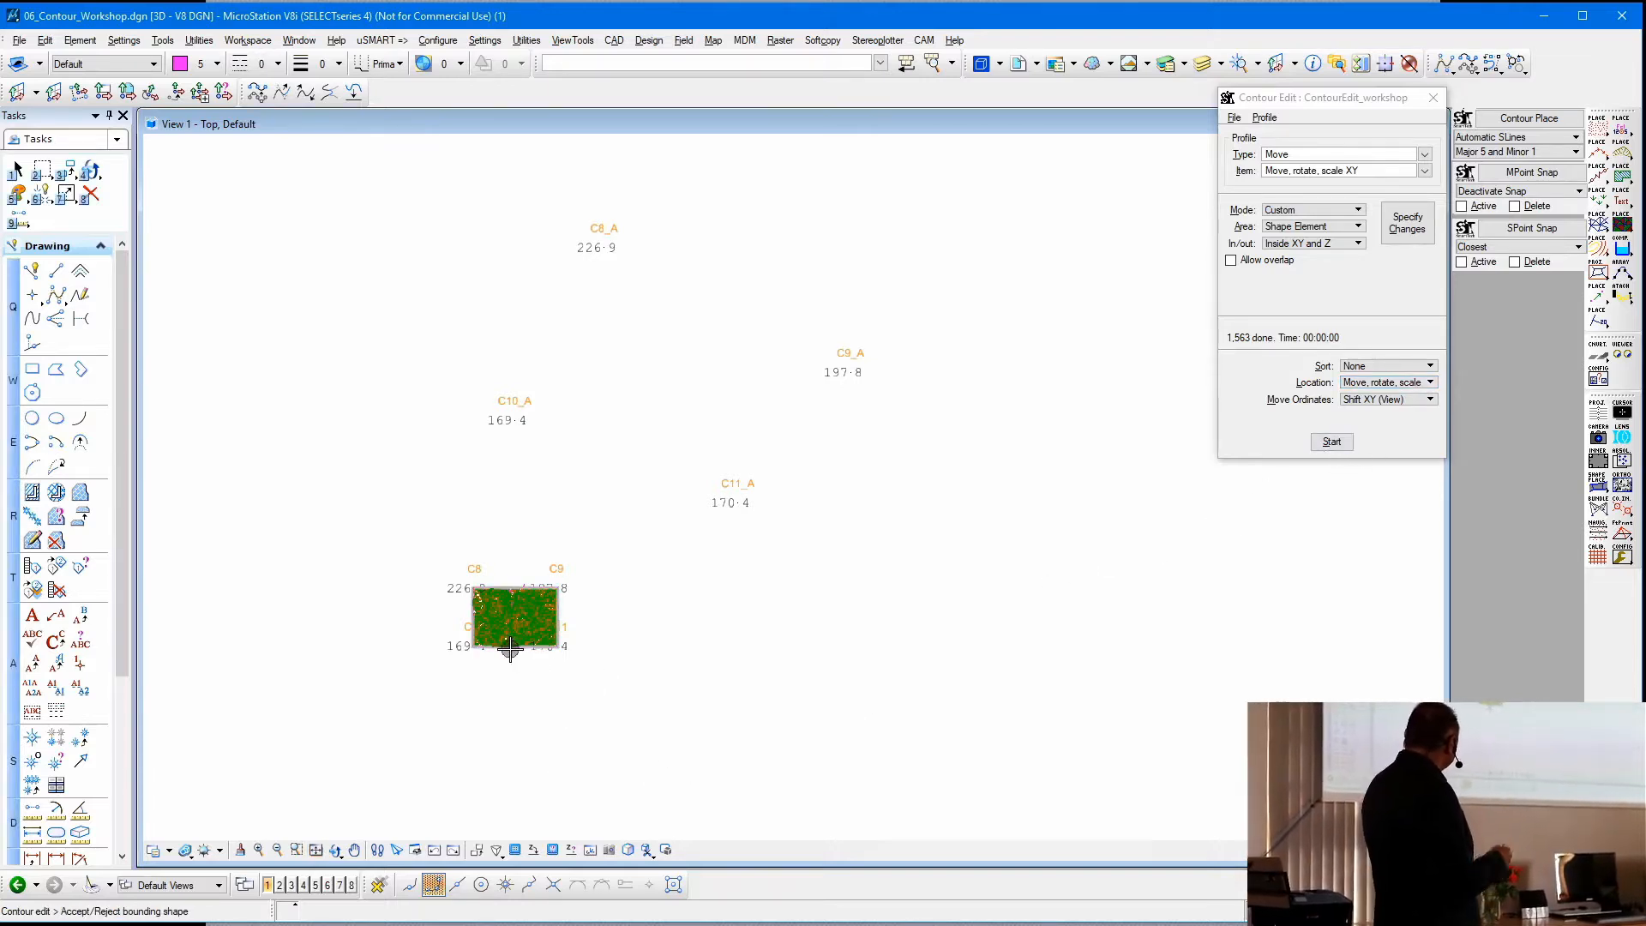
pyautogui.click(578, 707)
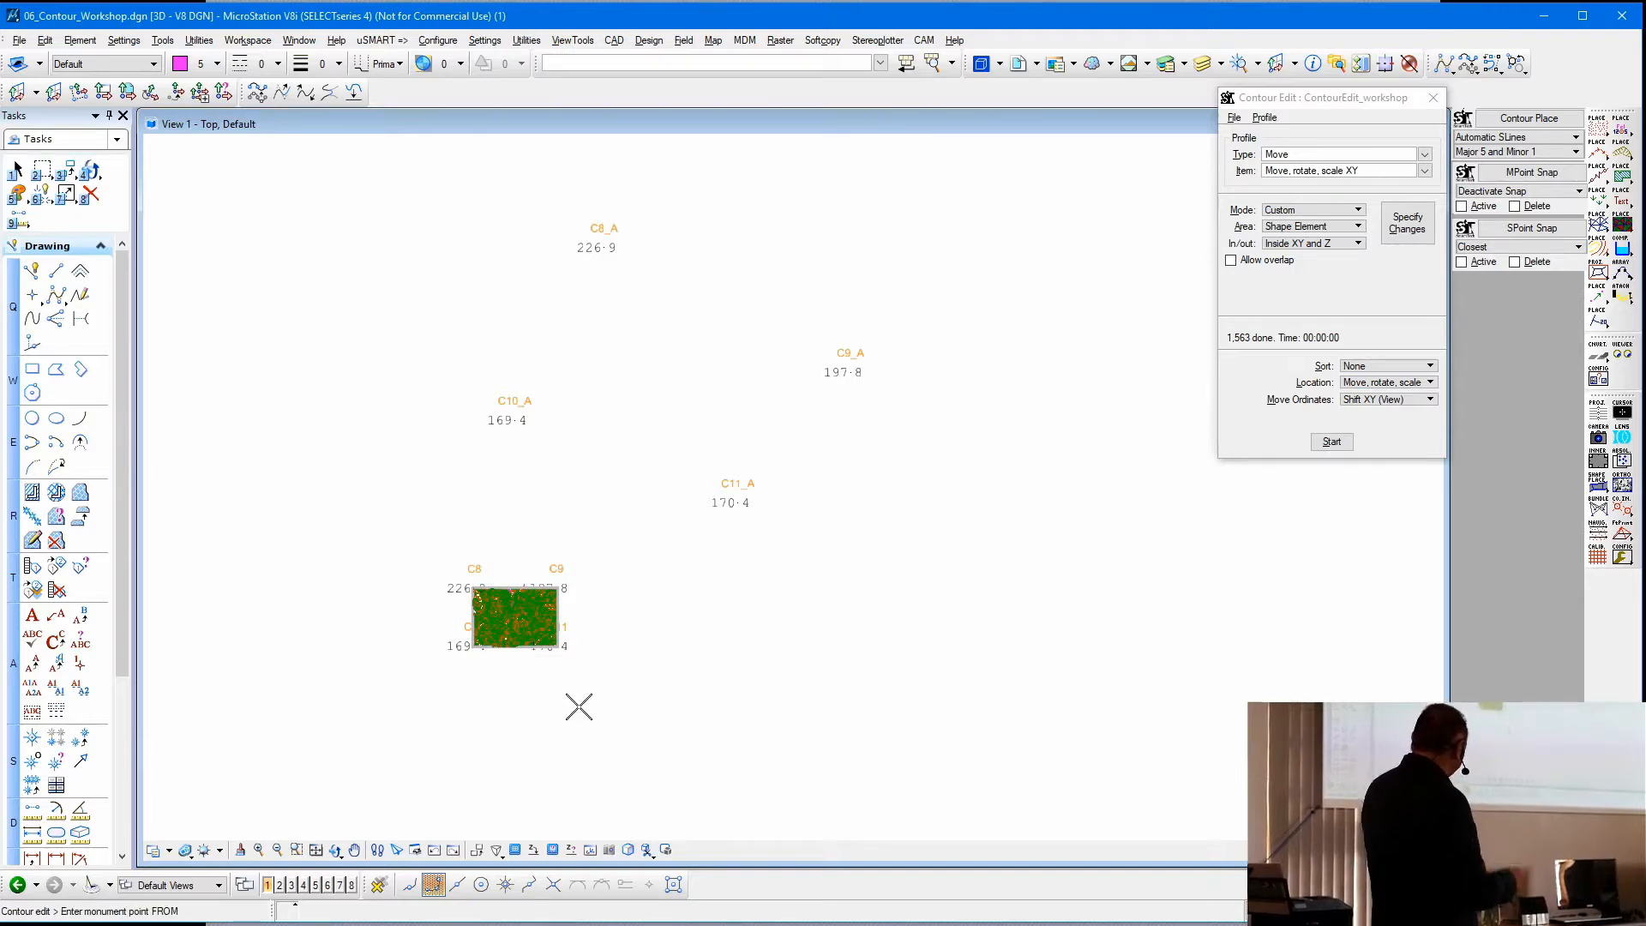
pyautogui.click(1531, 231)
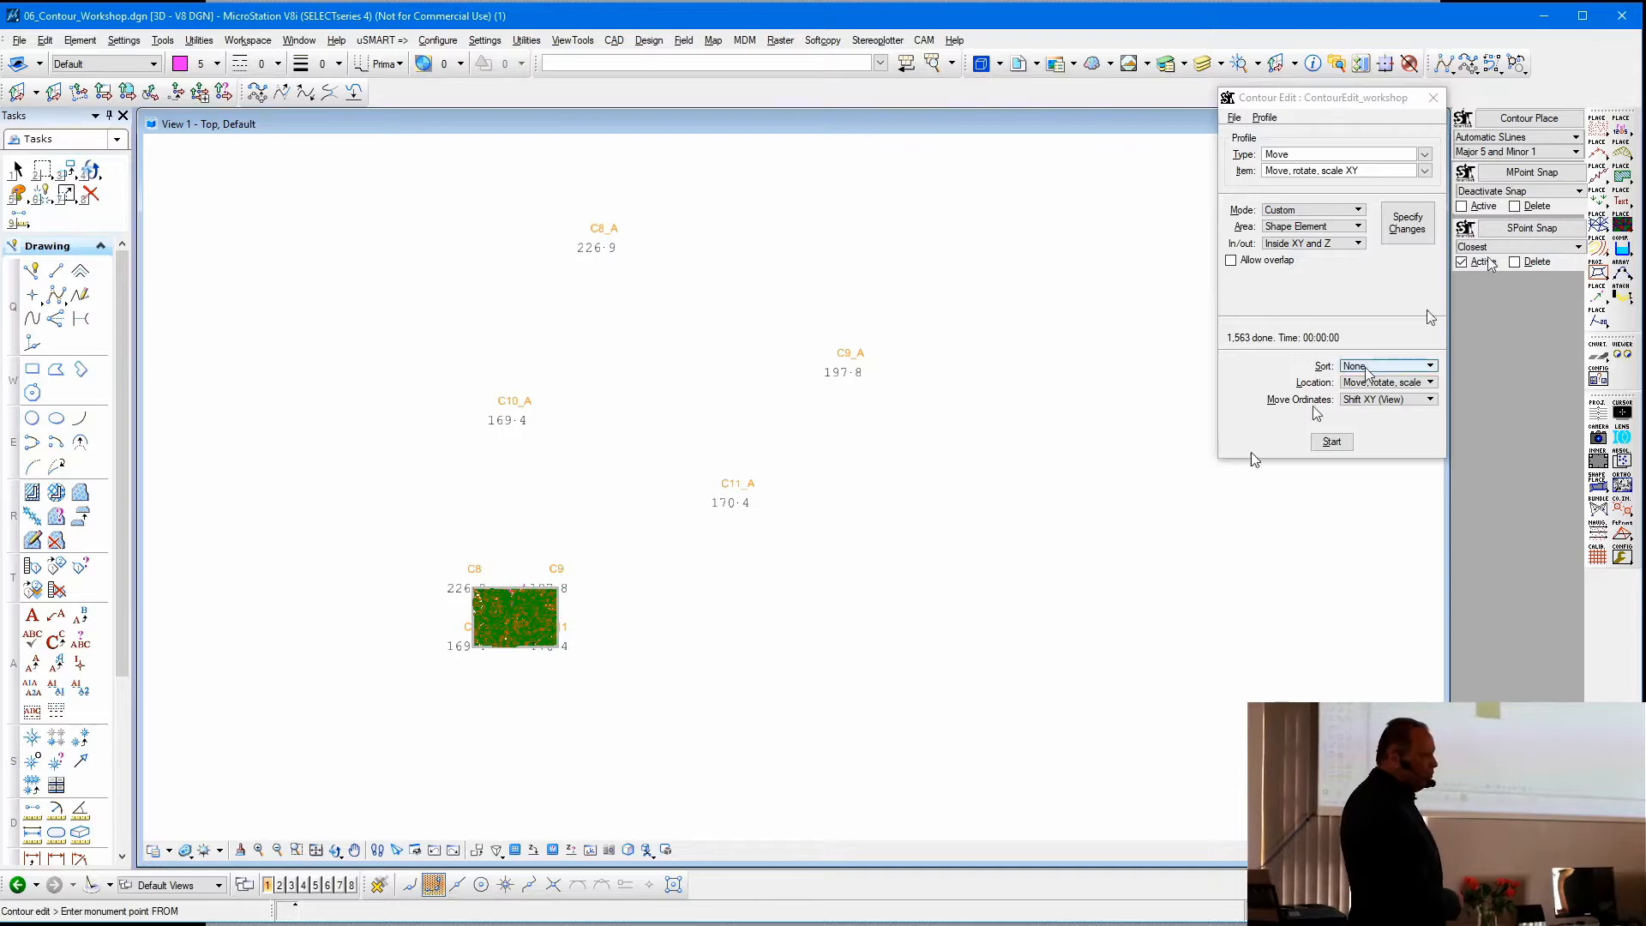
# - Move, rotate and scale the contours by matching points C10, C11, C8 and C9 to C10_A, C11_A, C8_A and C9_A
pyautogui.click(472, 647)
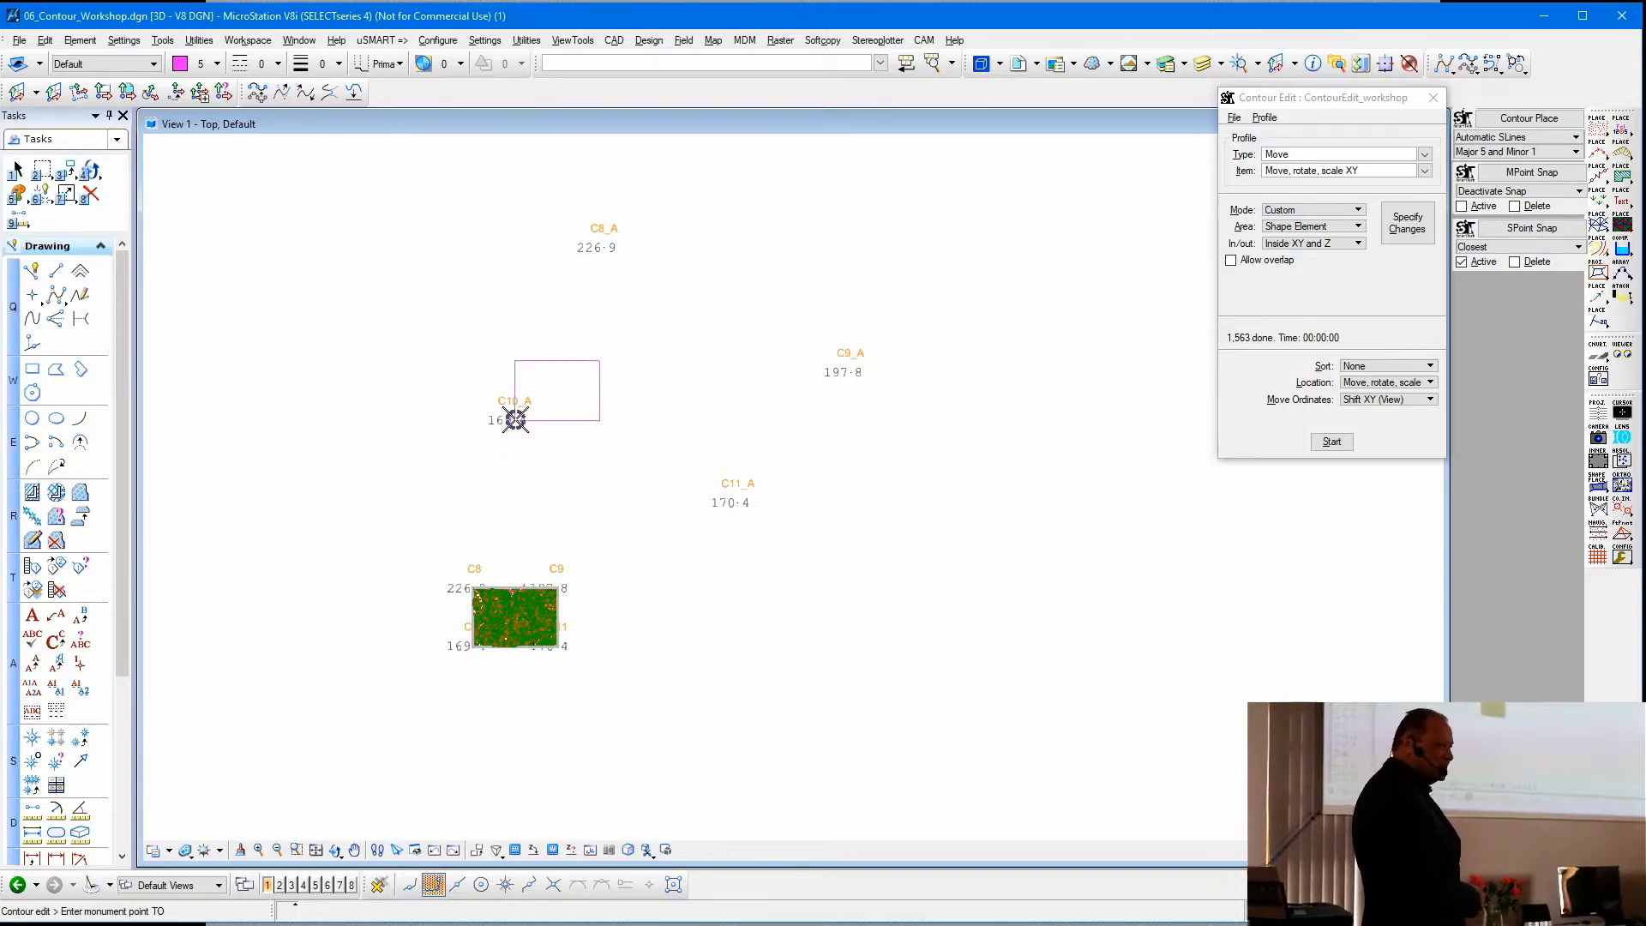
pyautogui.click(515, 420)
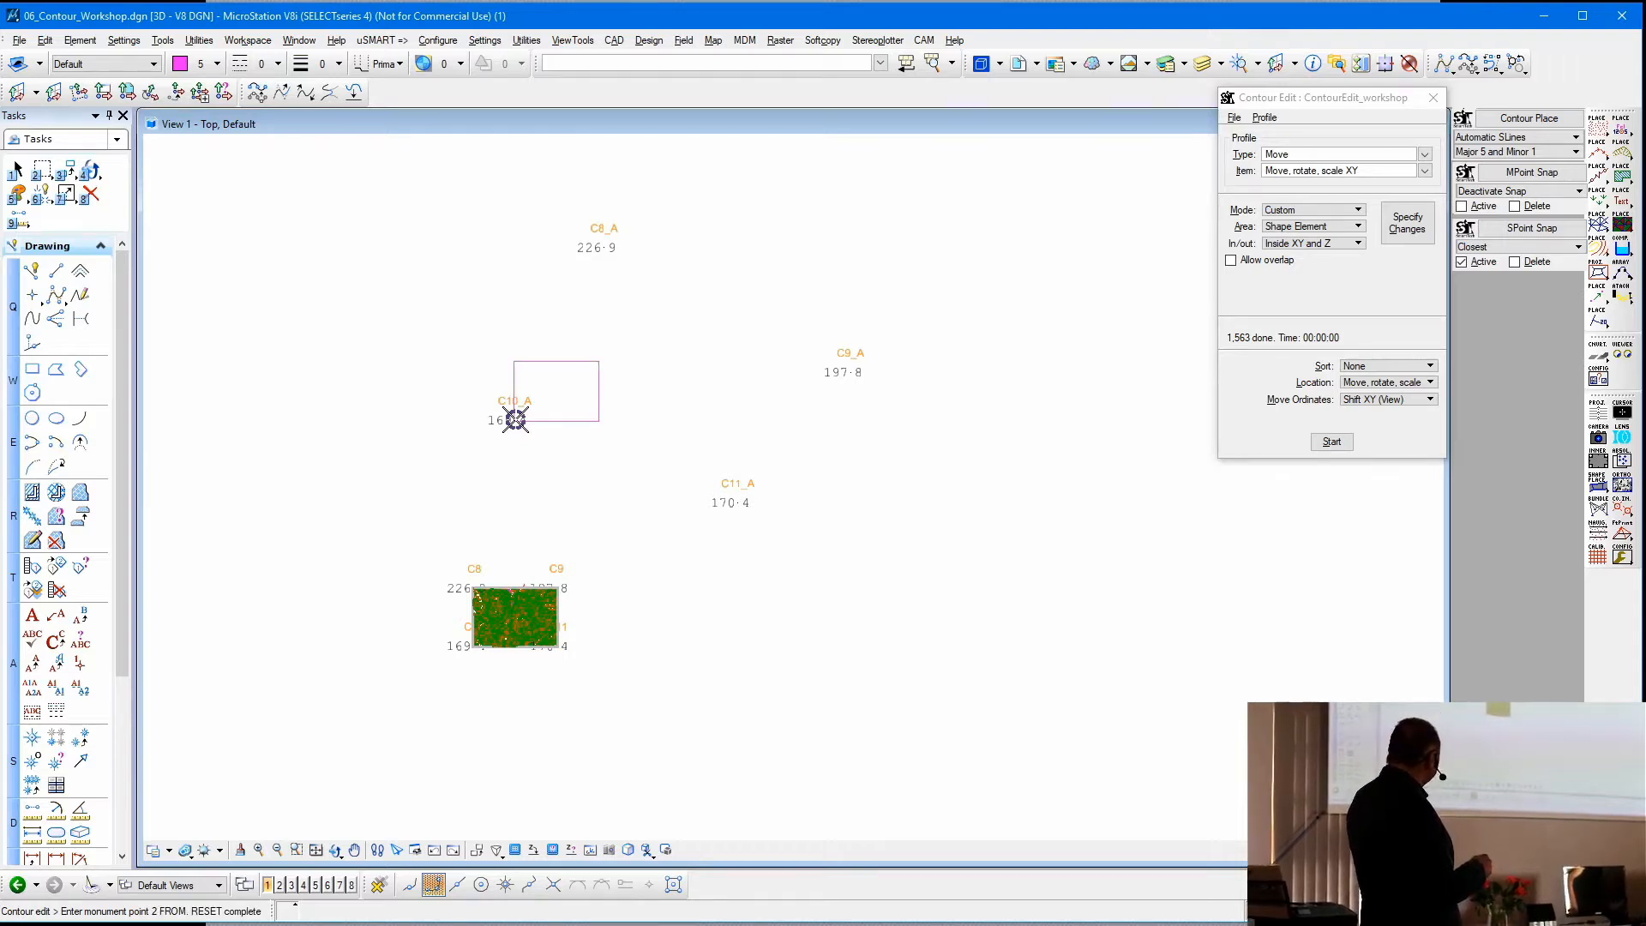
pyautogui.click(556, 646)
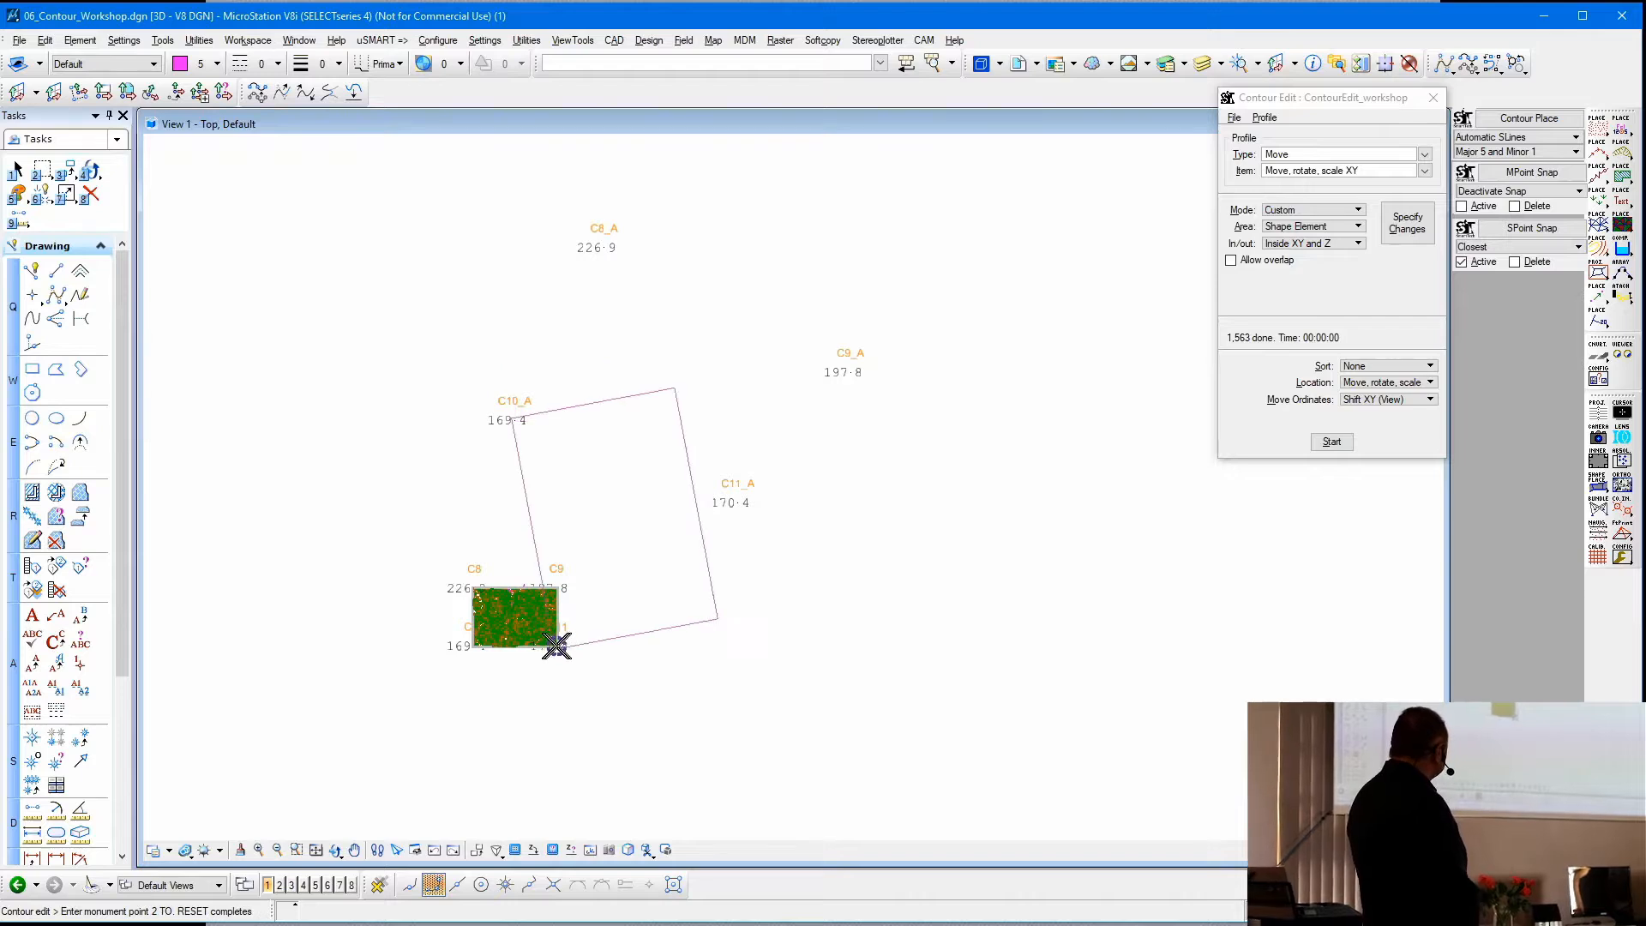
pyautogui.click(738, 503)
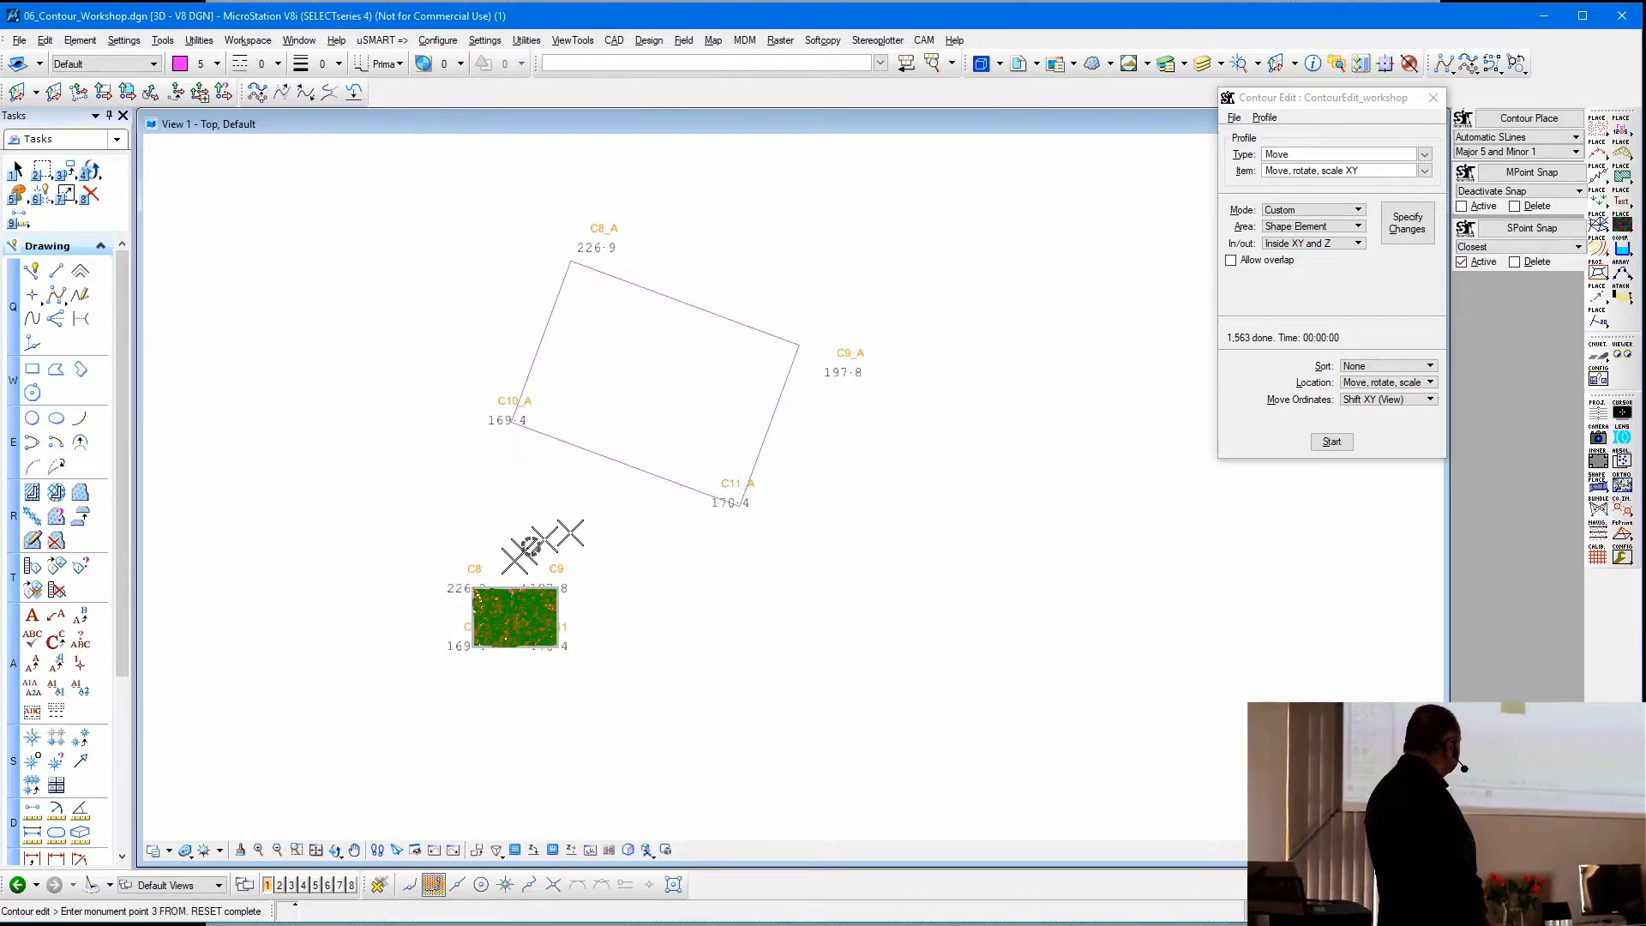
pyautogui.click(471, 586)
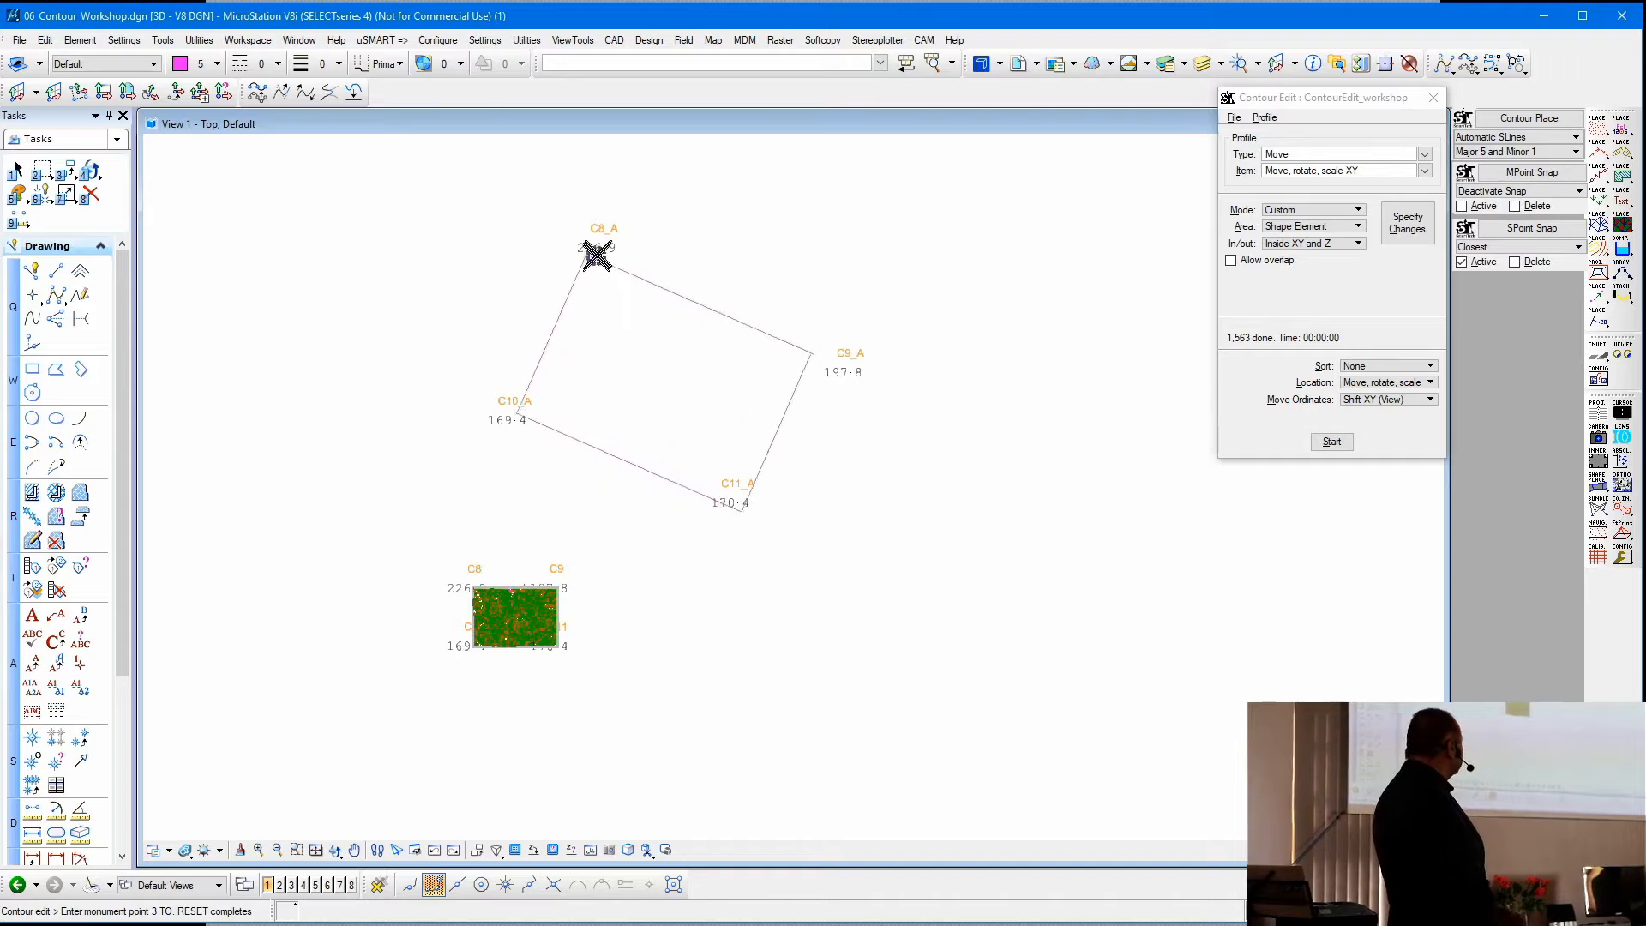
pyautogui.click(598, 246)
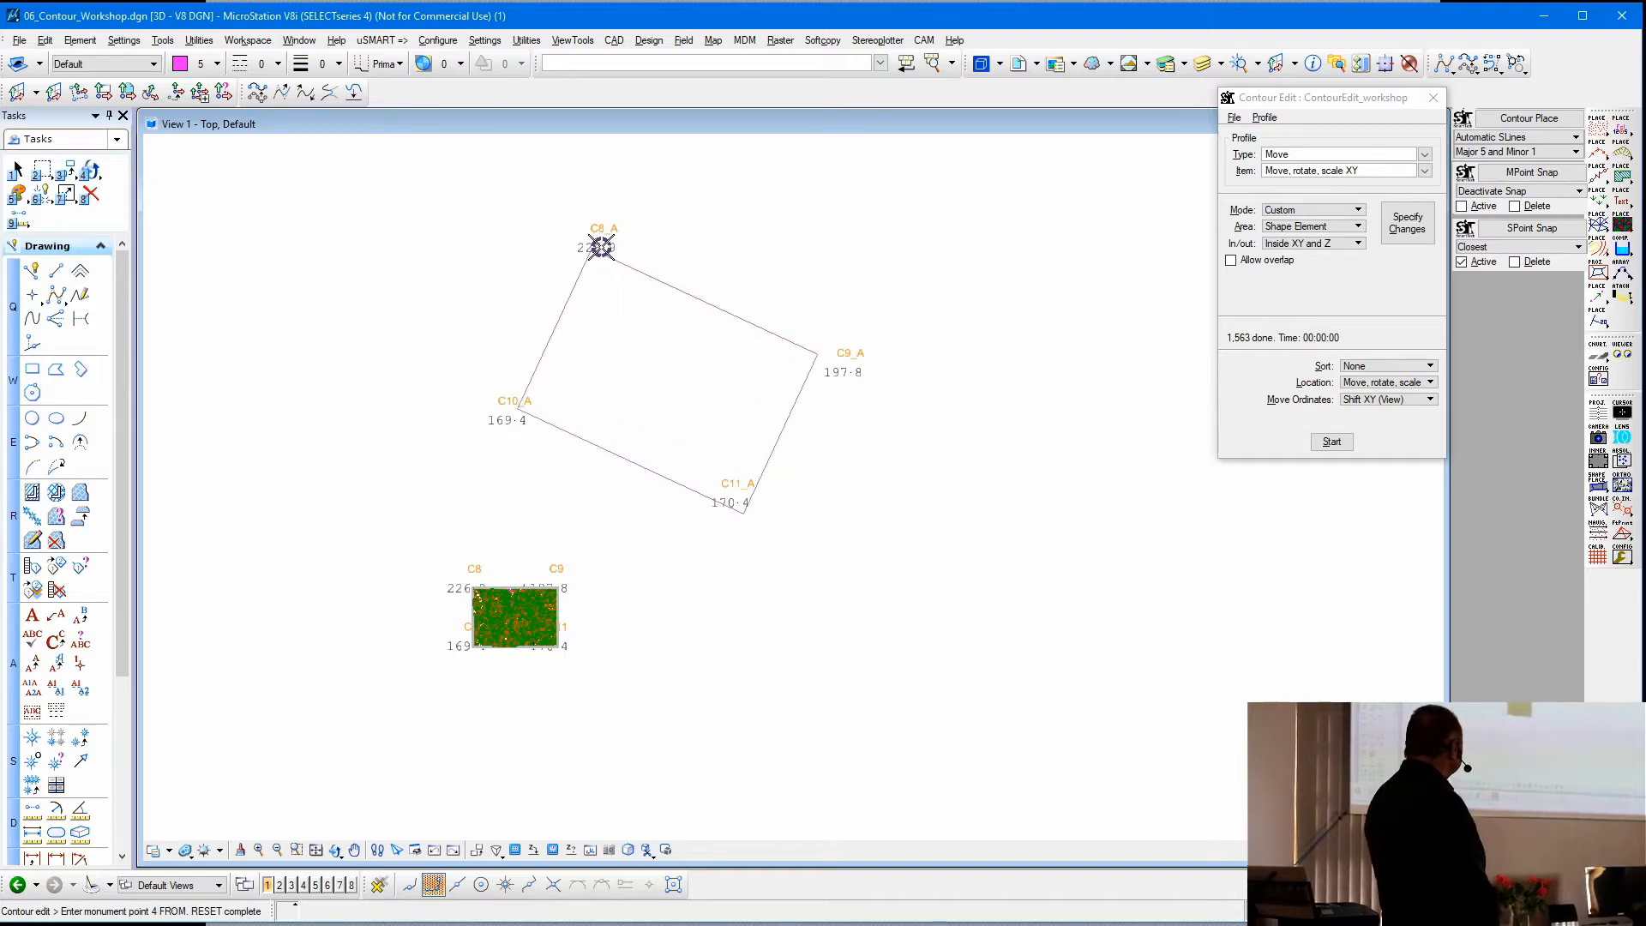
pyautogui.click(557, 588)
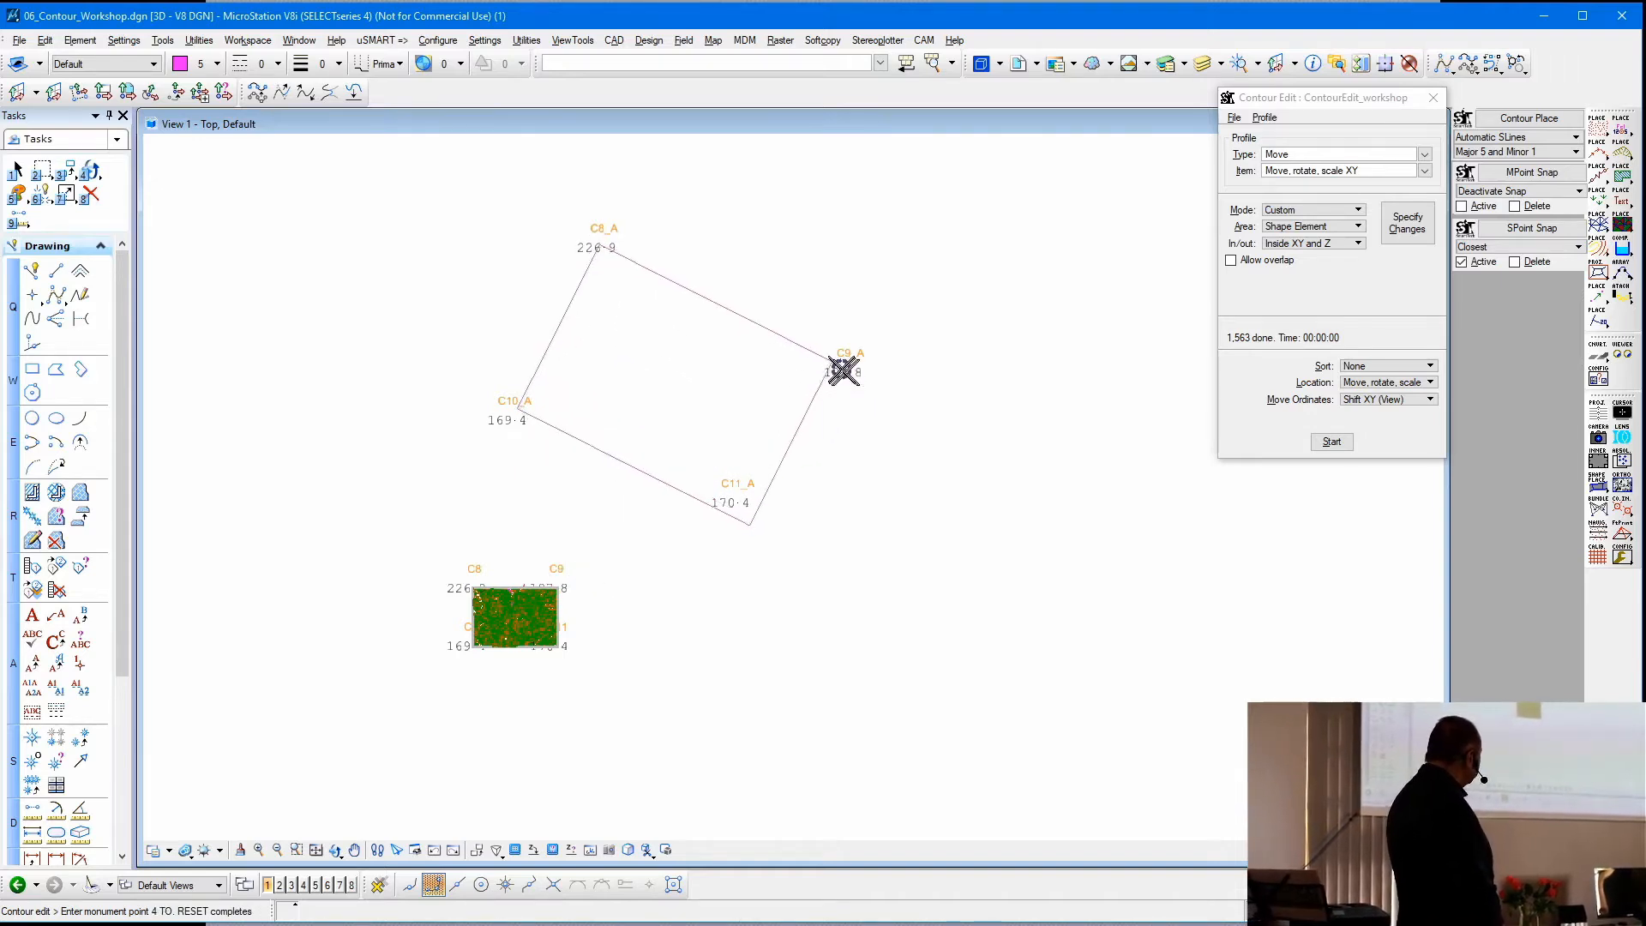
pyautogui.click(853, 378)
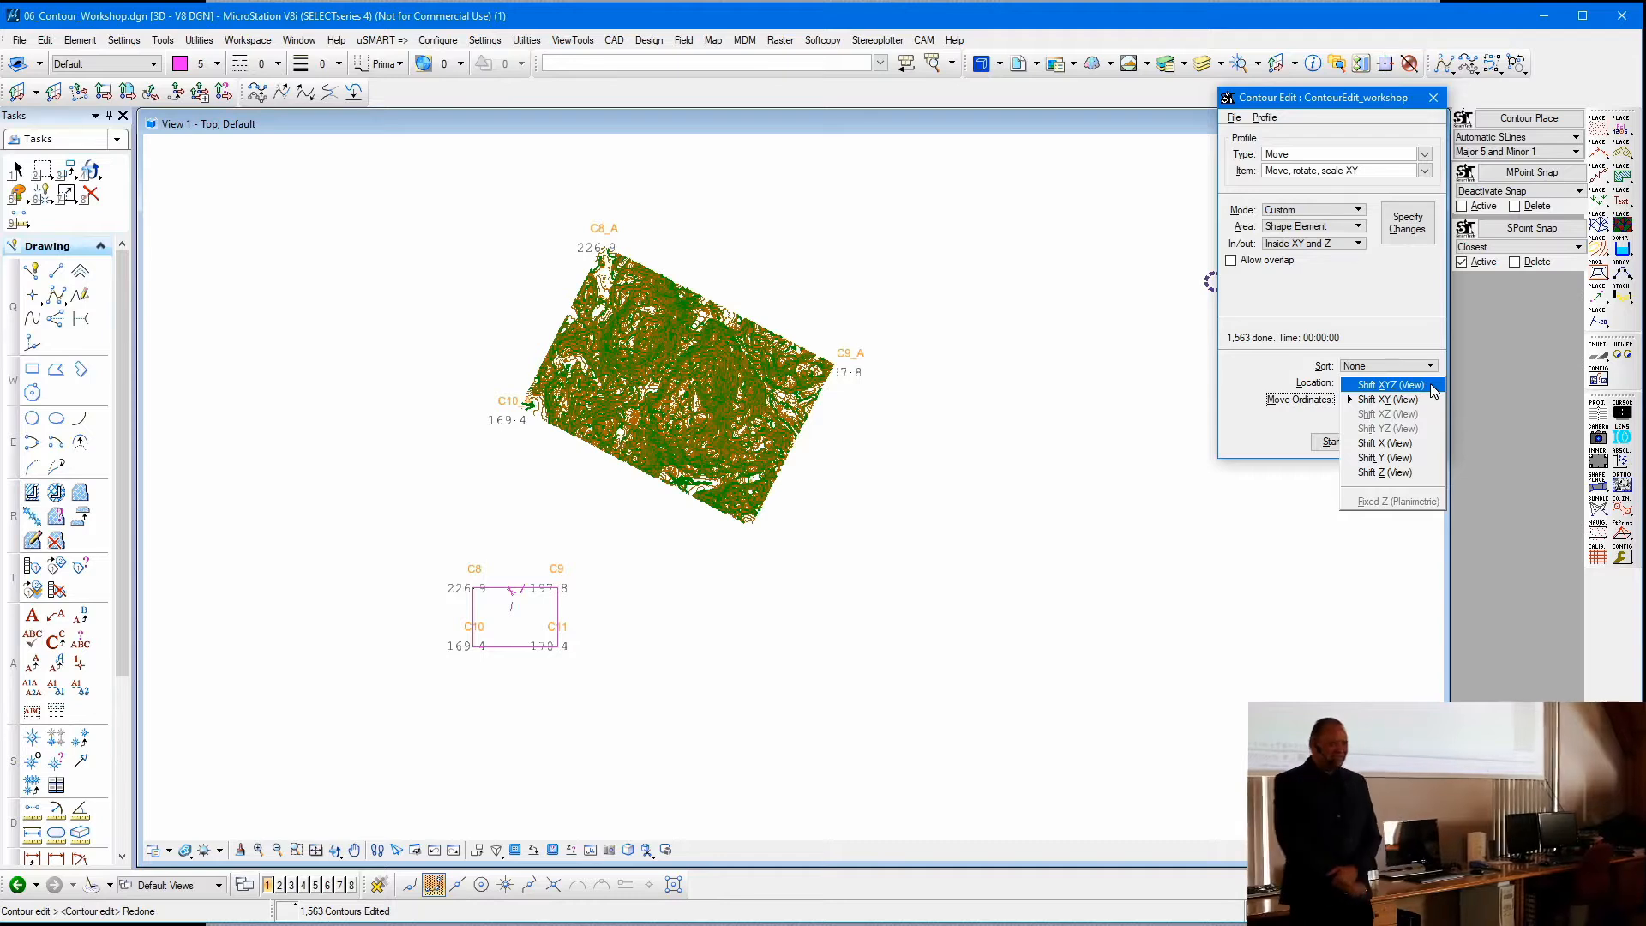
# - Set the Move Ordinates option of the Move, rotate, scale XY item to Shift Z (View)
pyautogui.click(1401, 395)
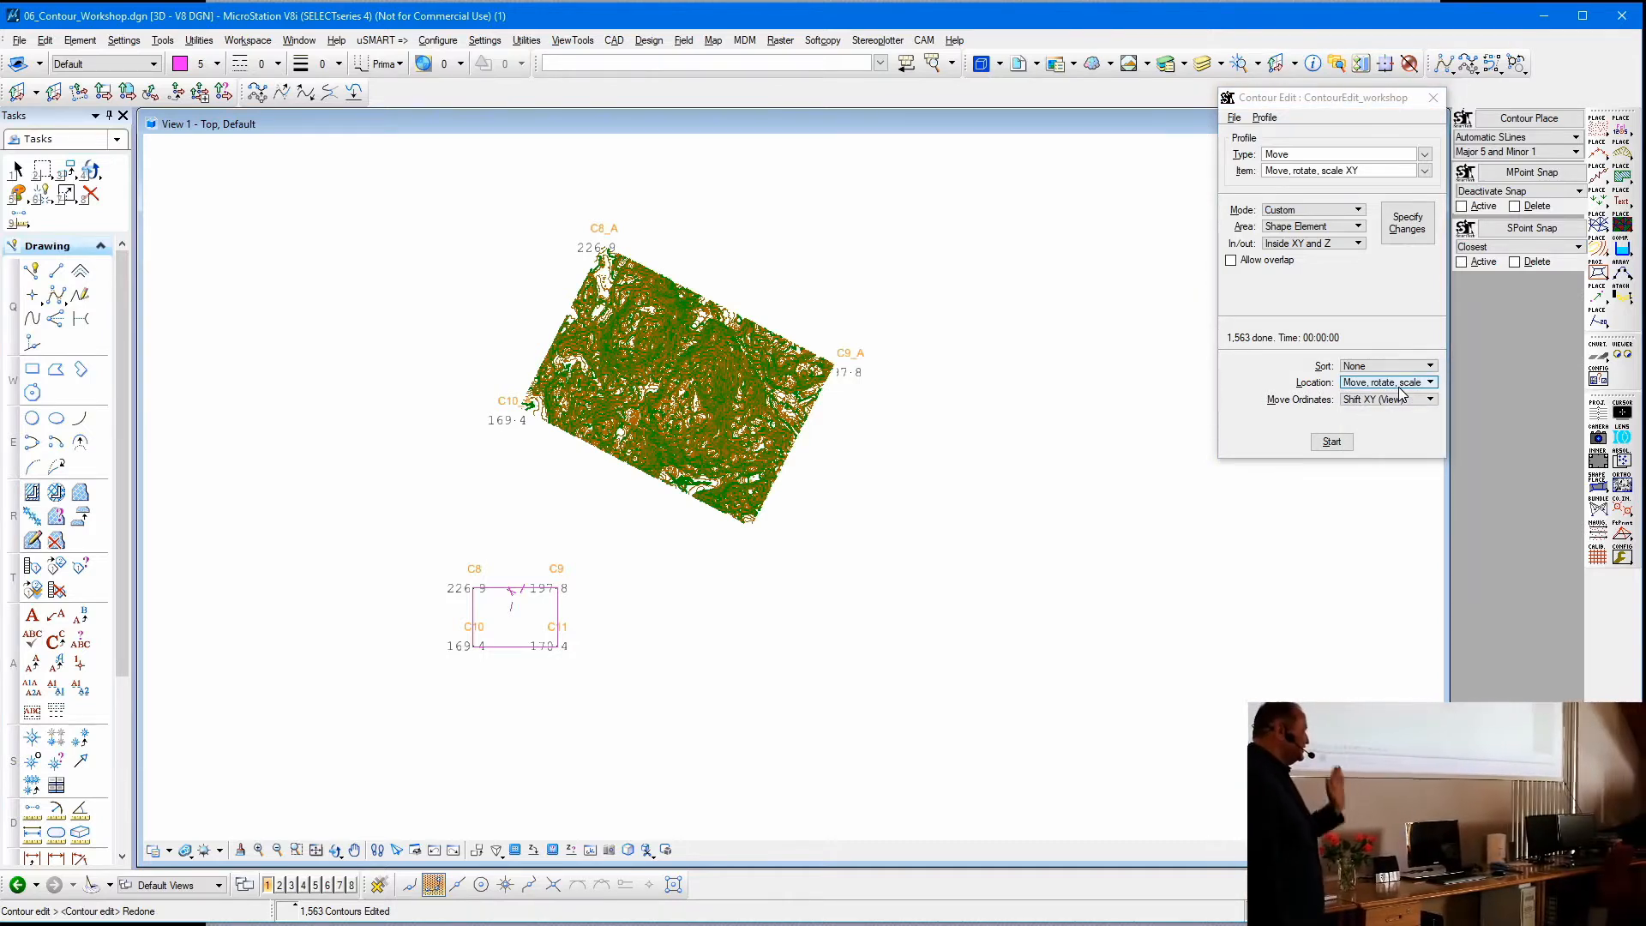
pyautogui.click(1406, 399)
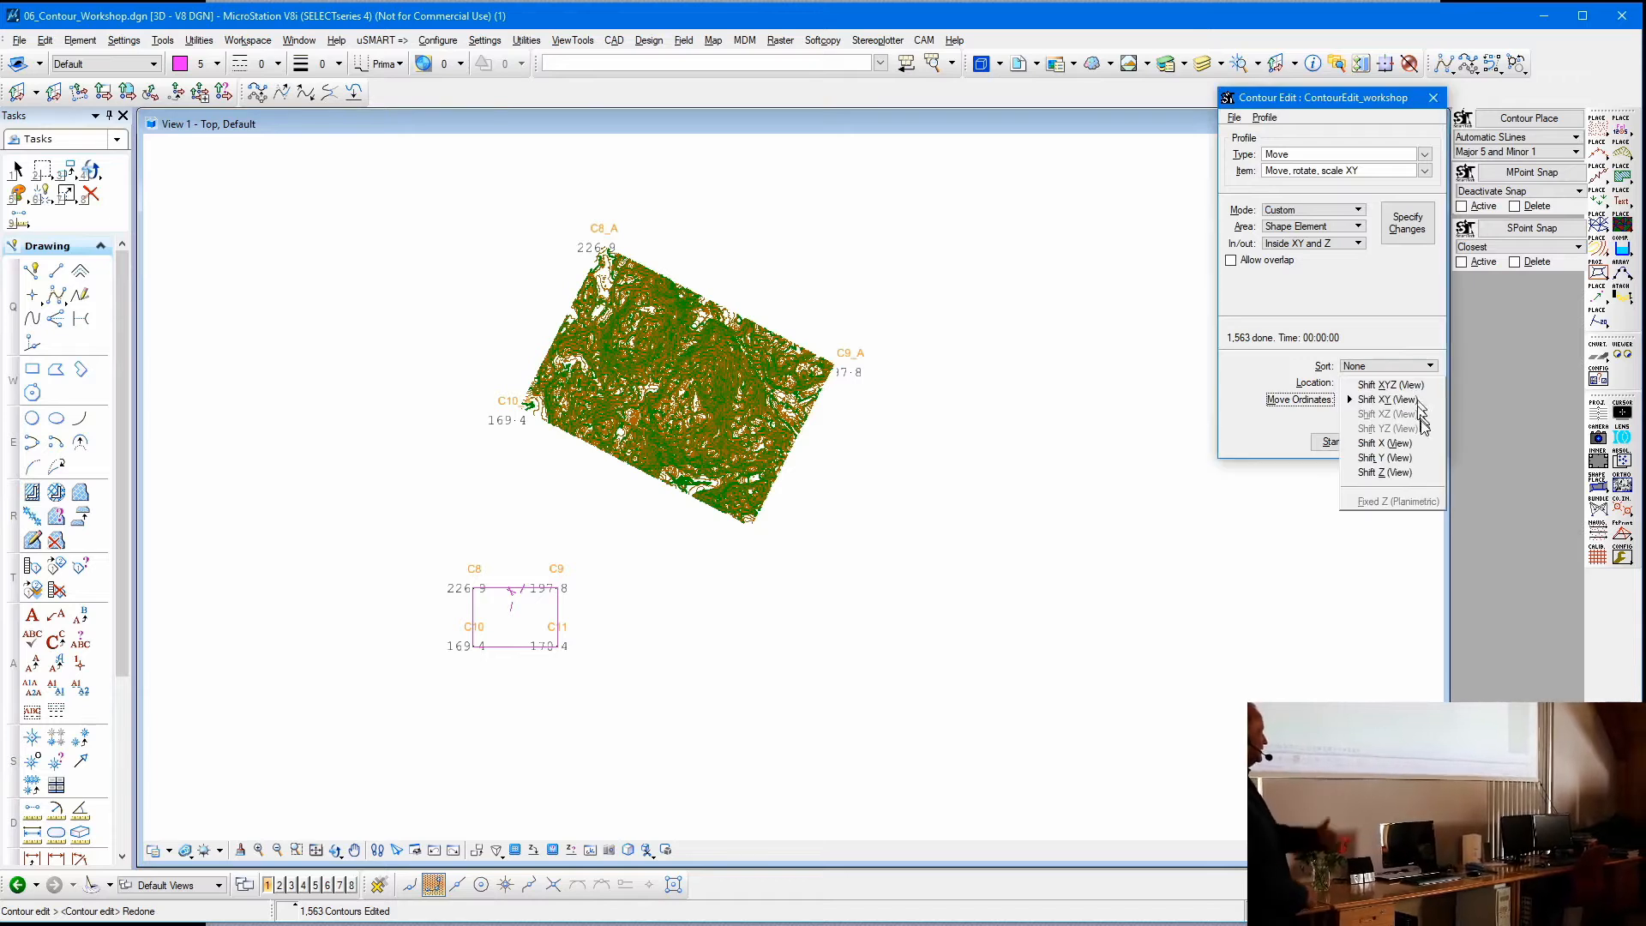
pyautogui.click(1410, 473)
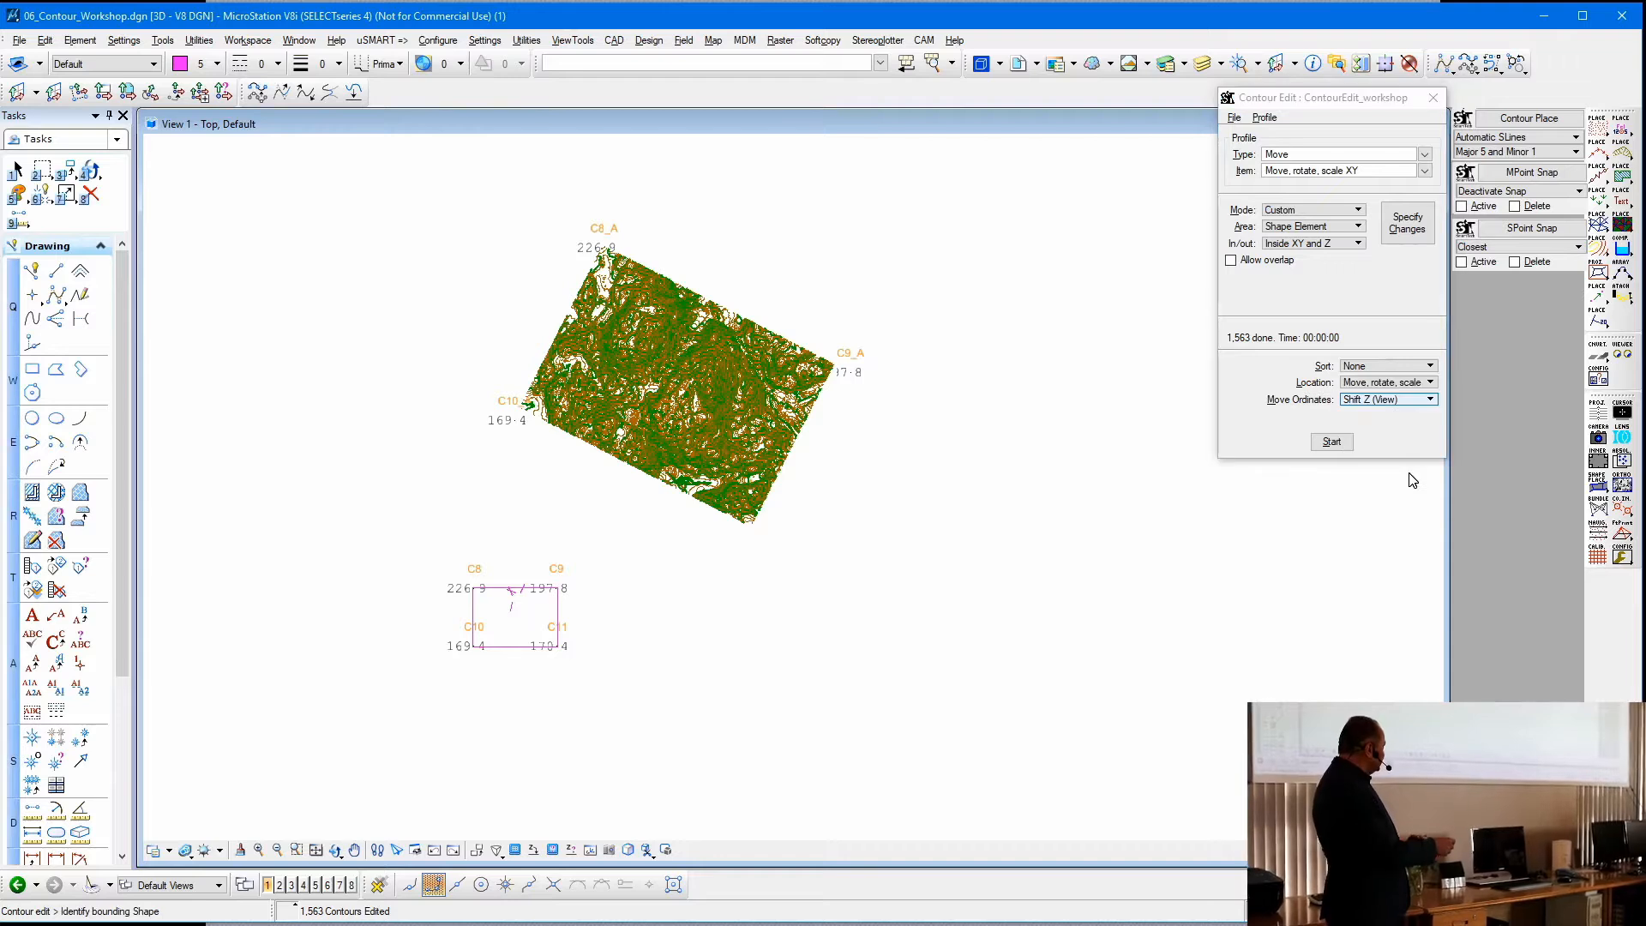
pyautogui.click(1425, 407)
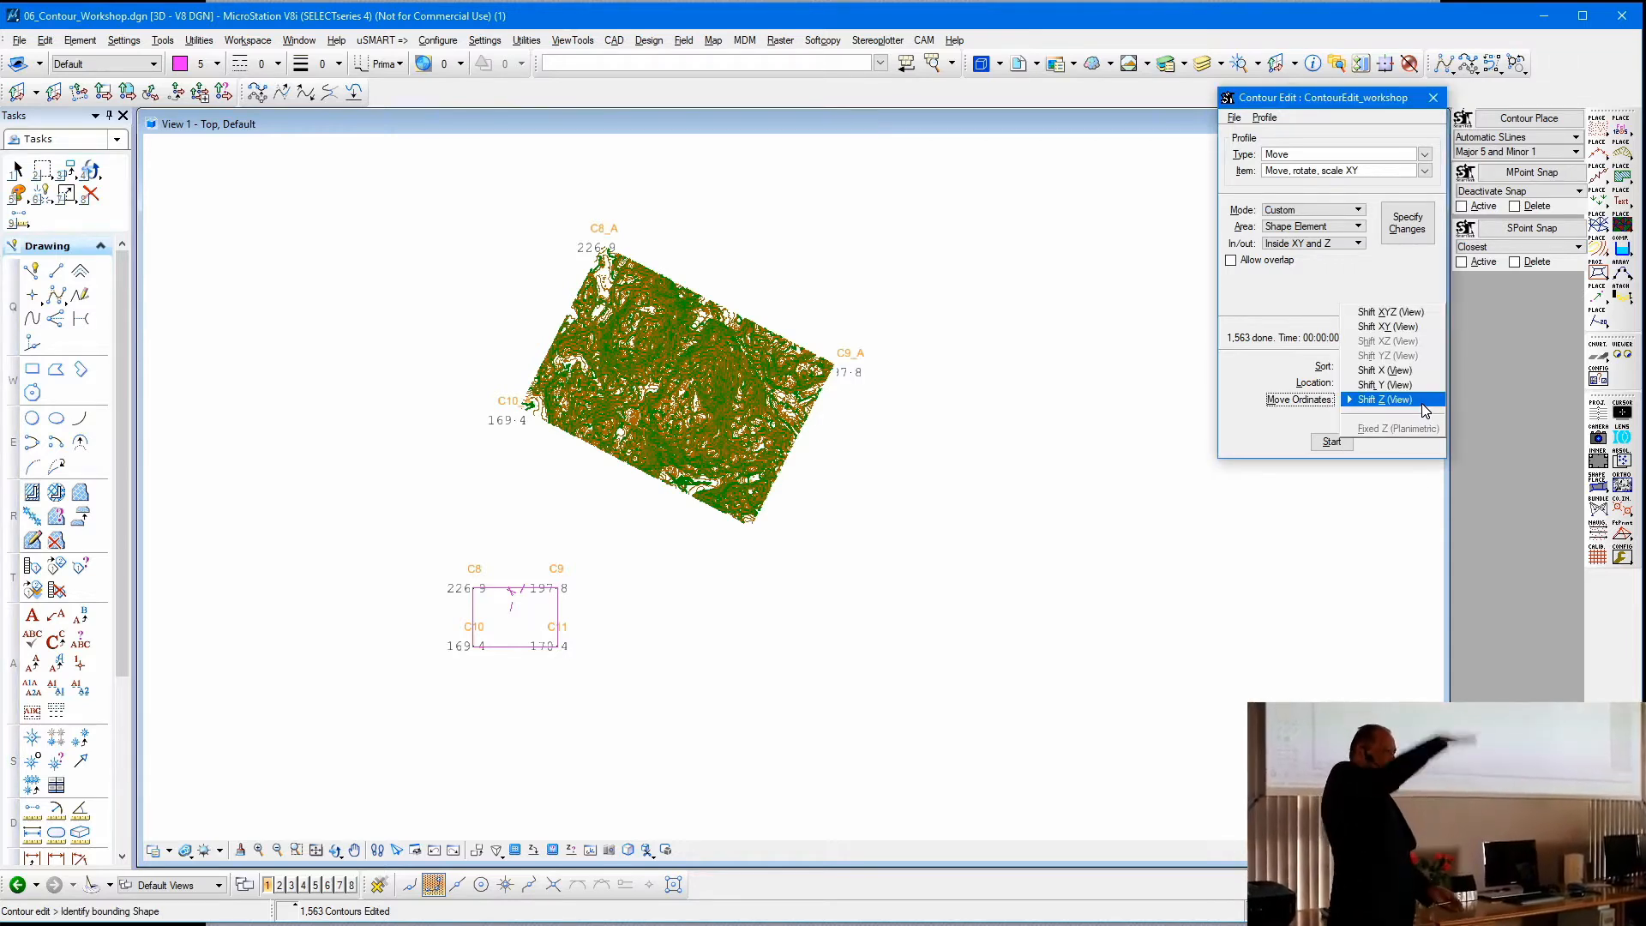
pyautogui.click(1420, 401)
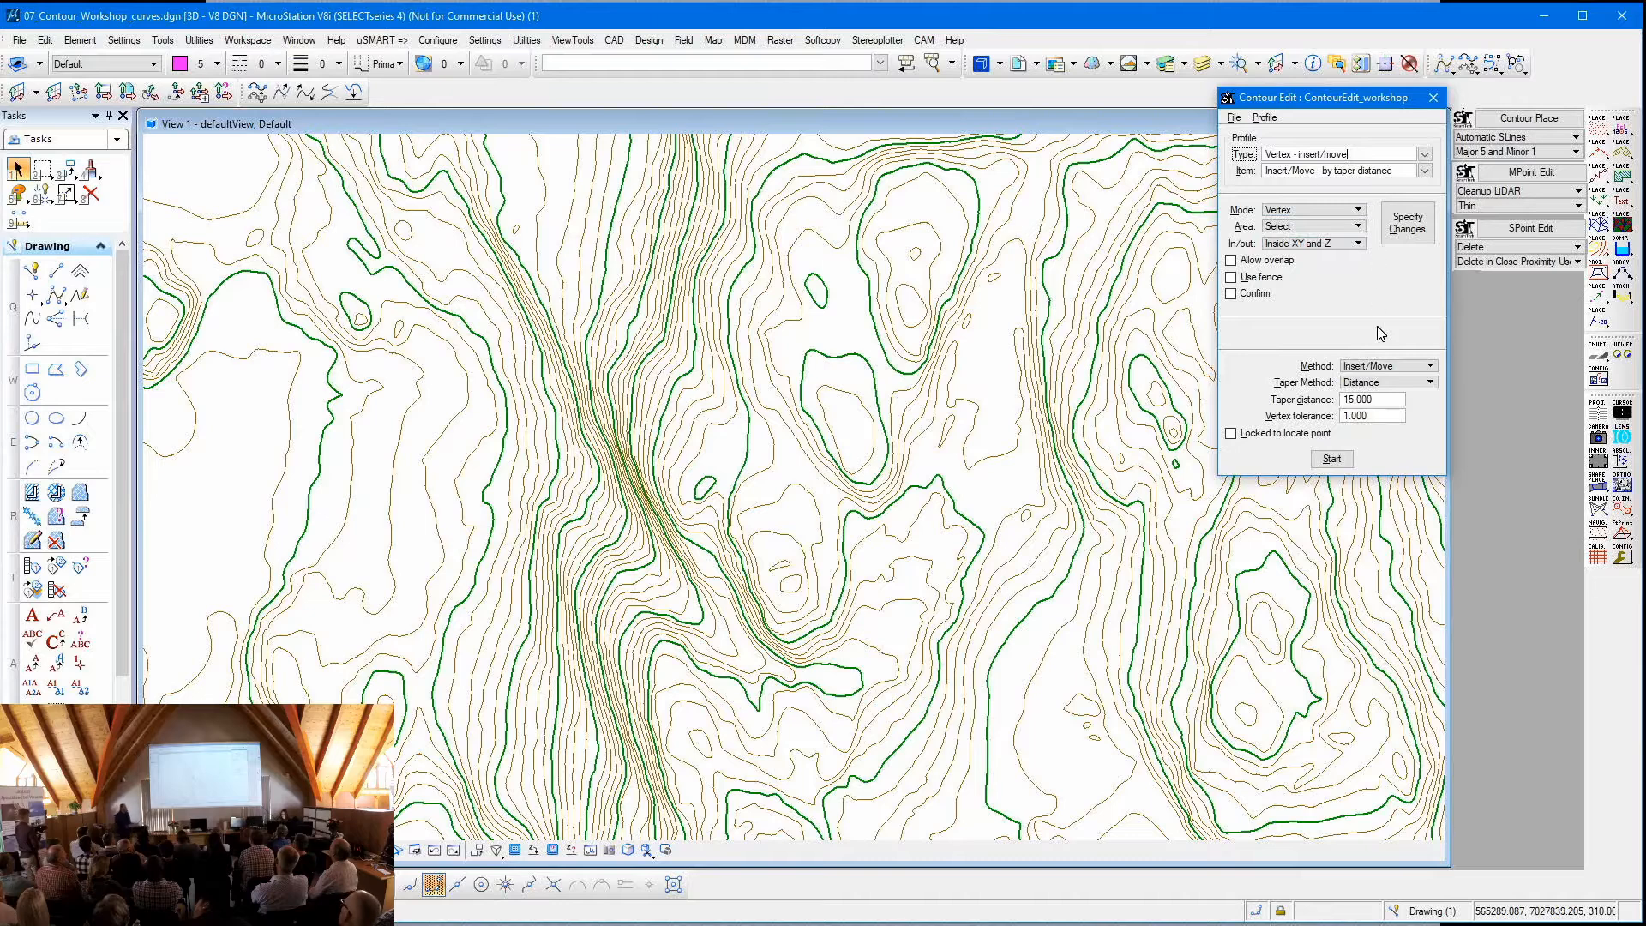
# - Try moving vertices on two neighbouring minor contours with the Insert/Move - by taper distance item, using a taper distance of 15
pyautogui.click(1332, 459)
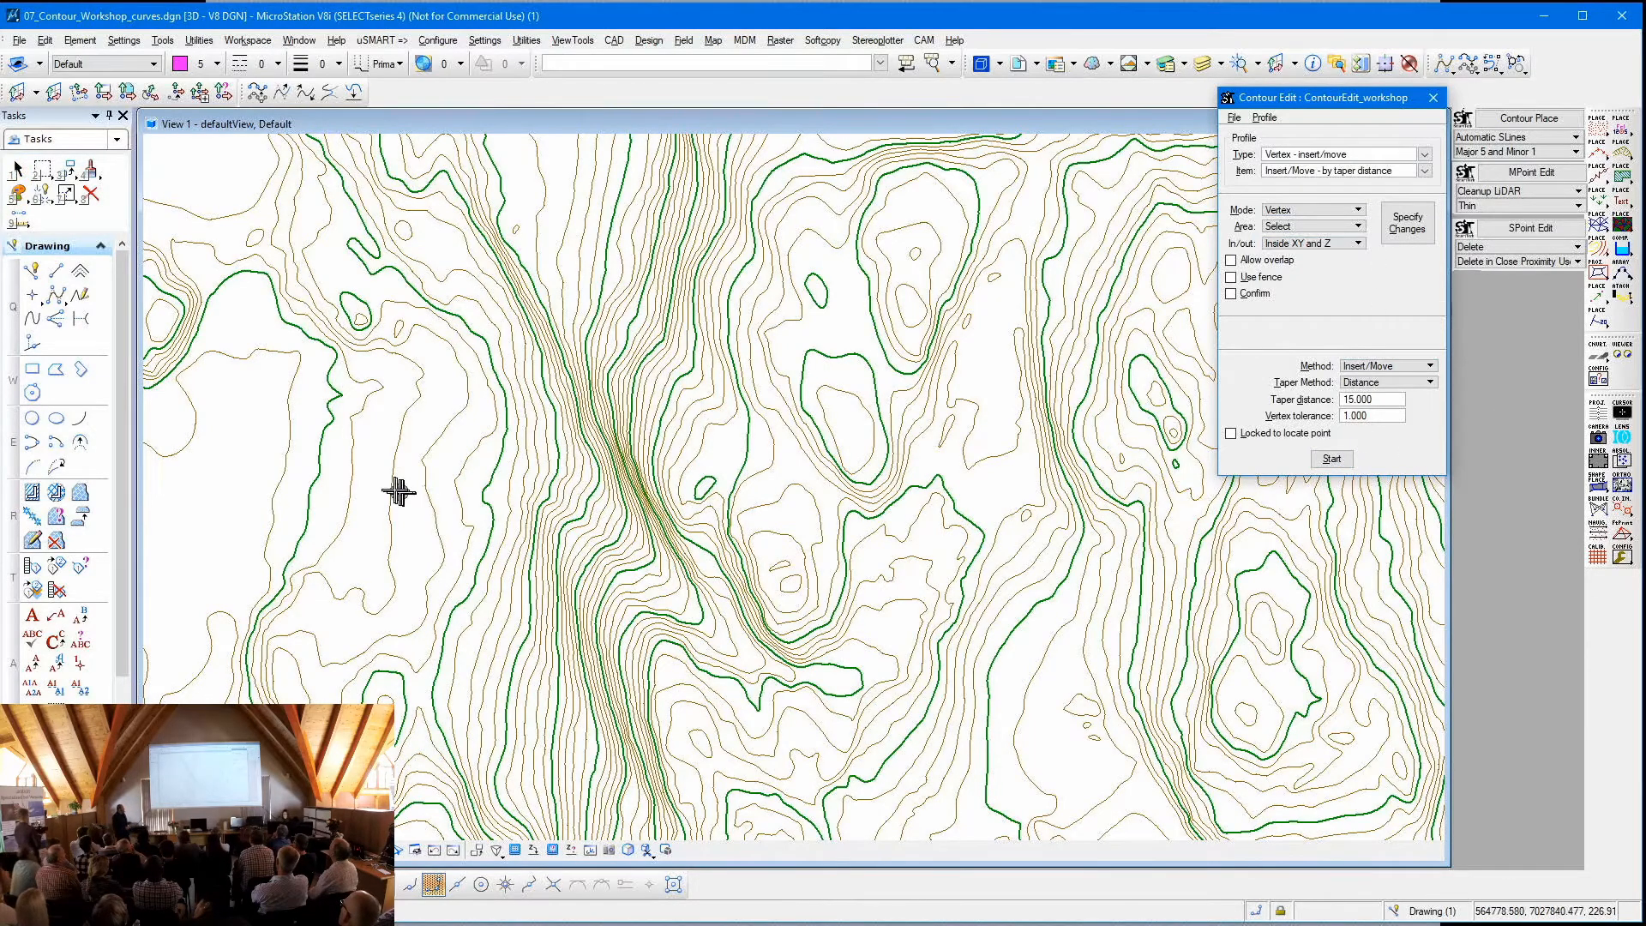
pyautogui.moveTo(388, 488)
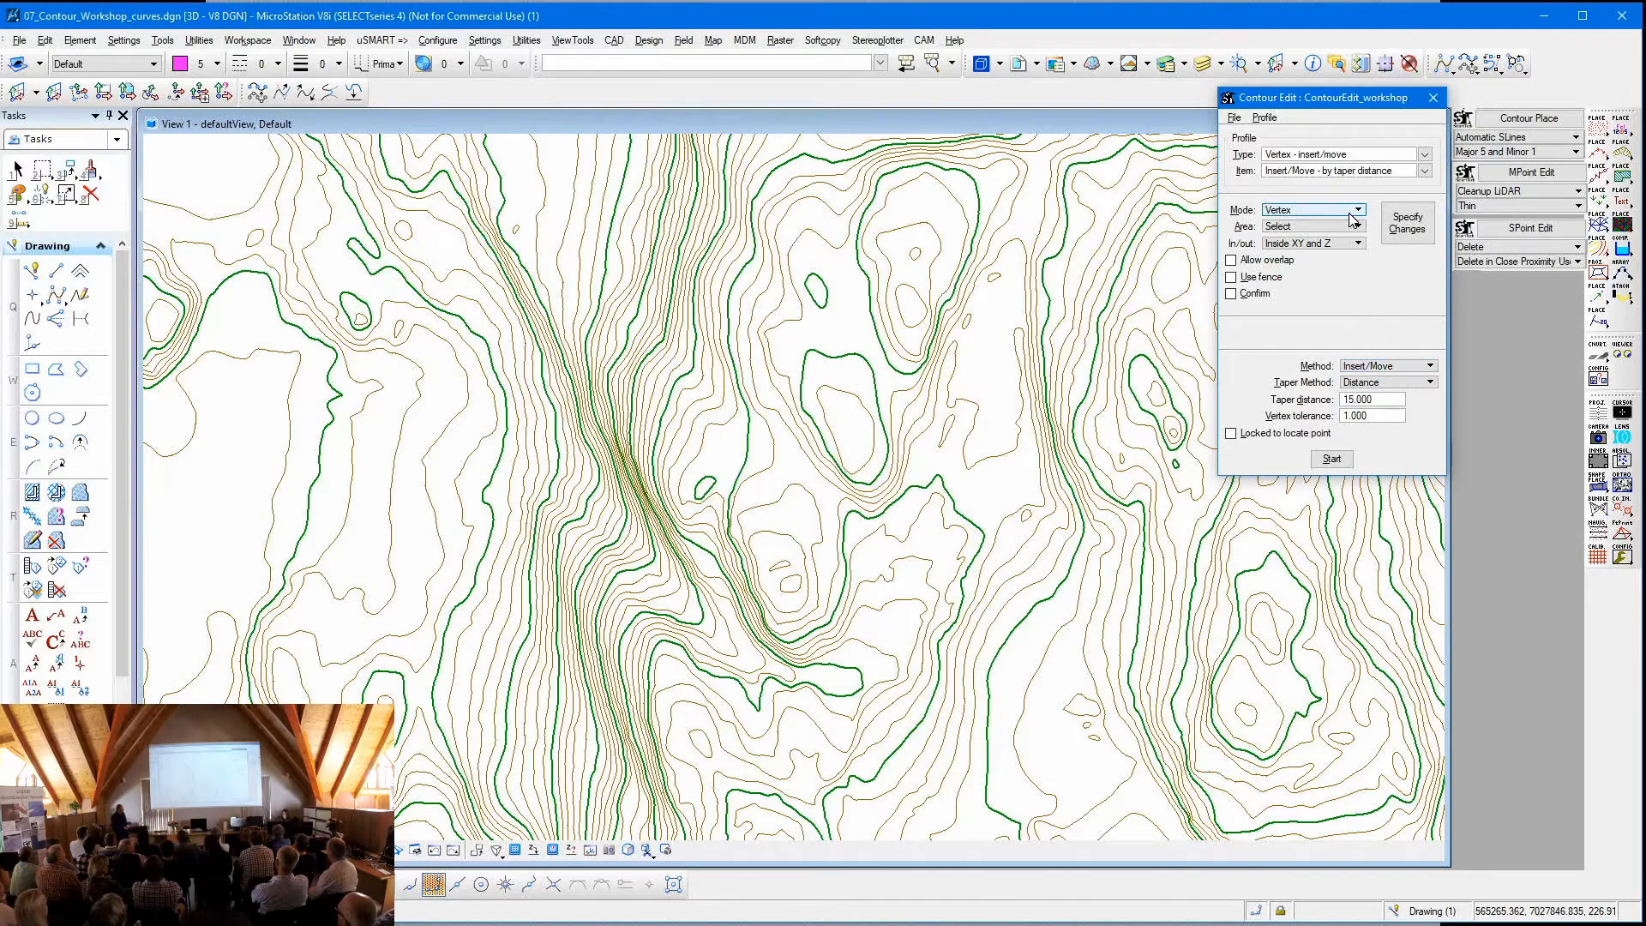
pyautogui.click(1419, 368)
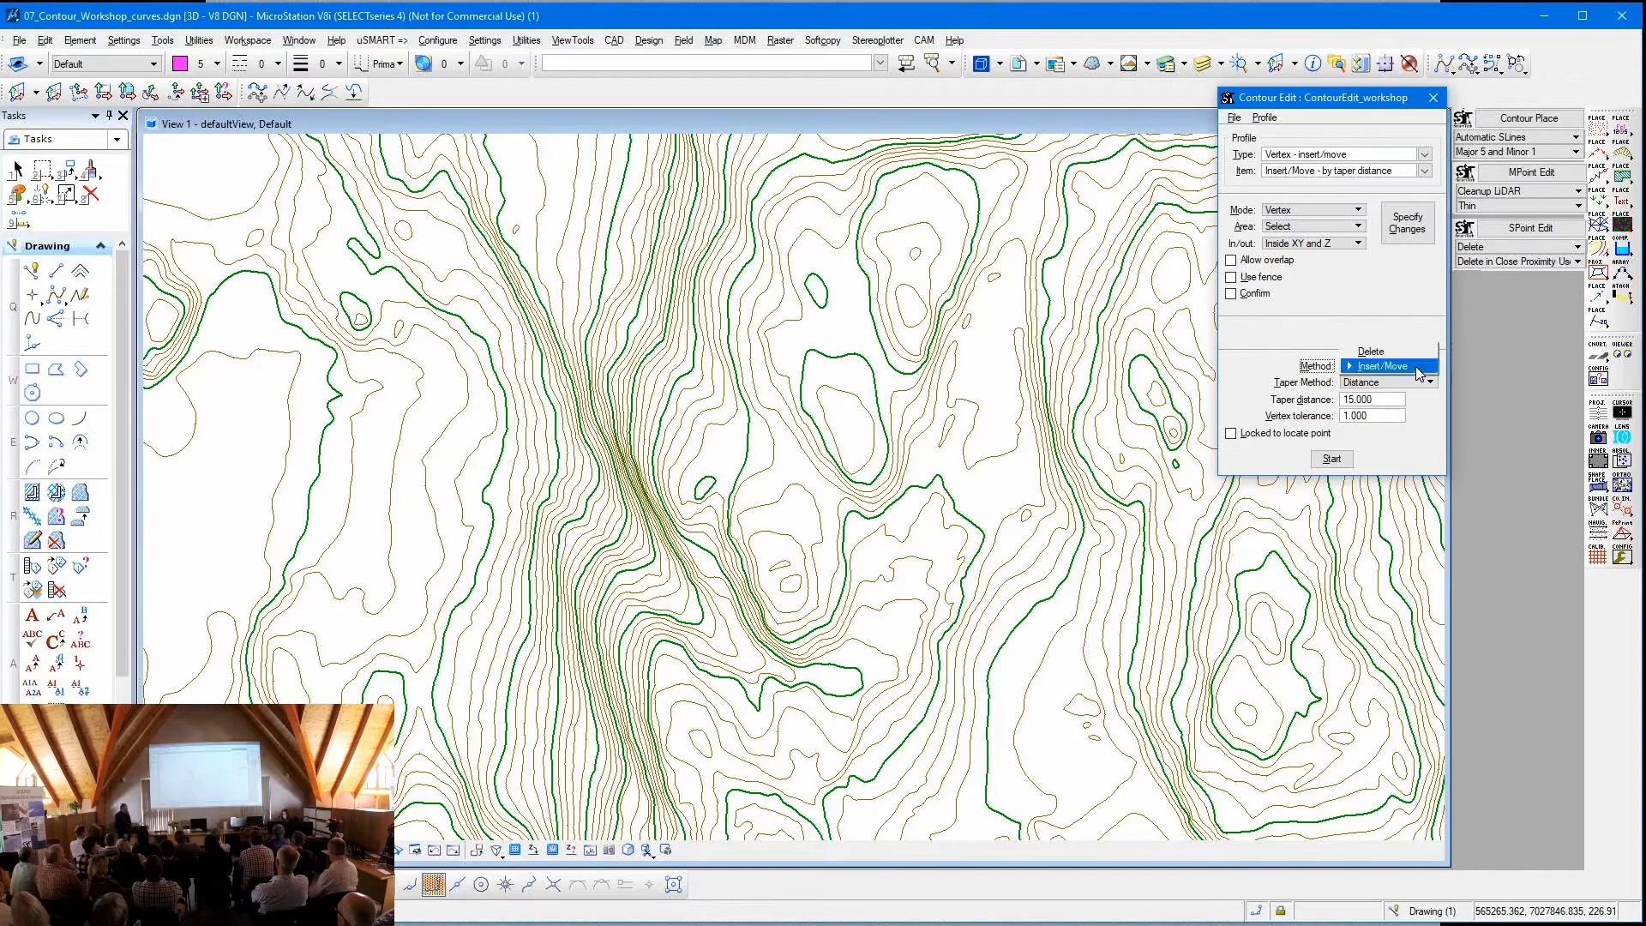
pyautogui.click(1419, 369)
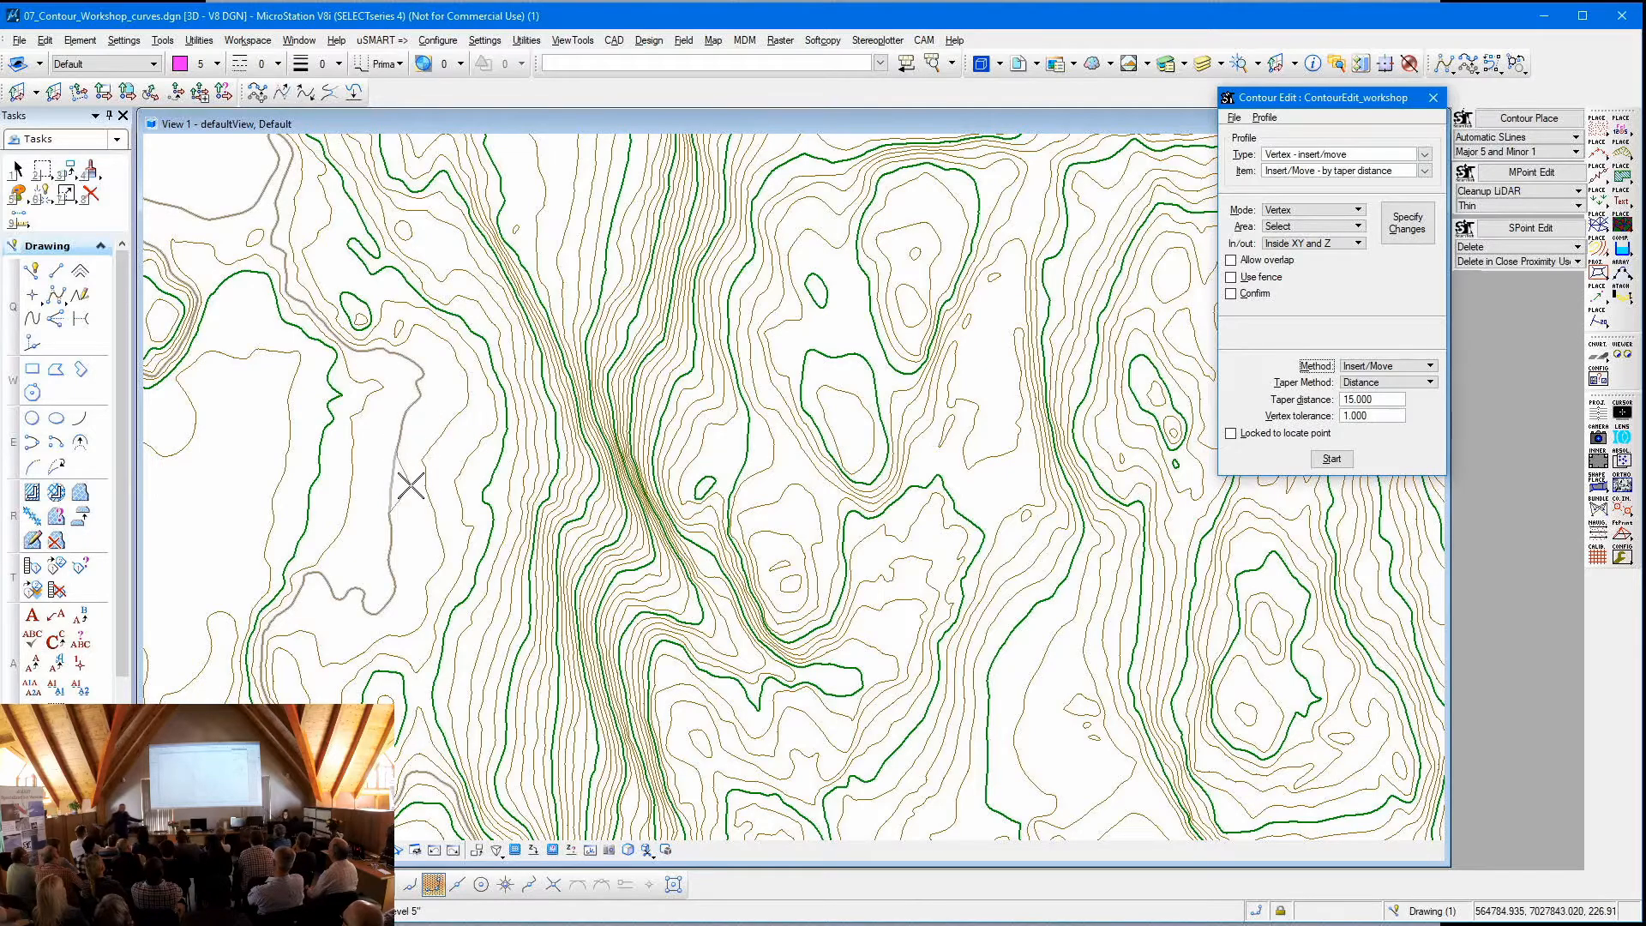
pyautogui.scroll(2, 408, 485)
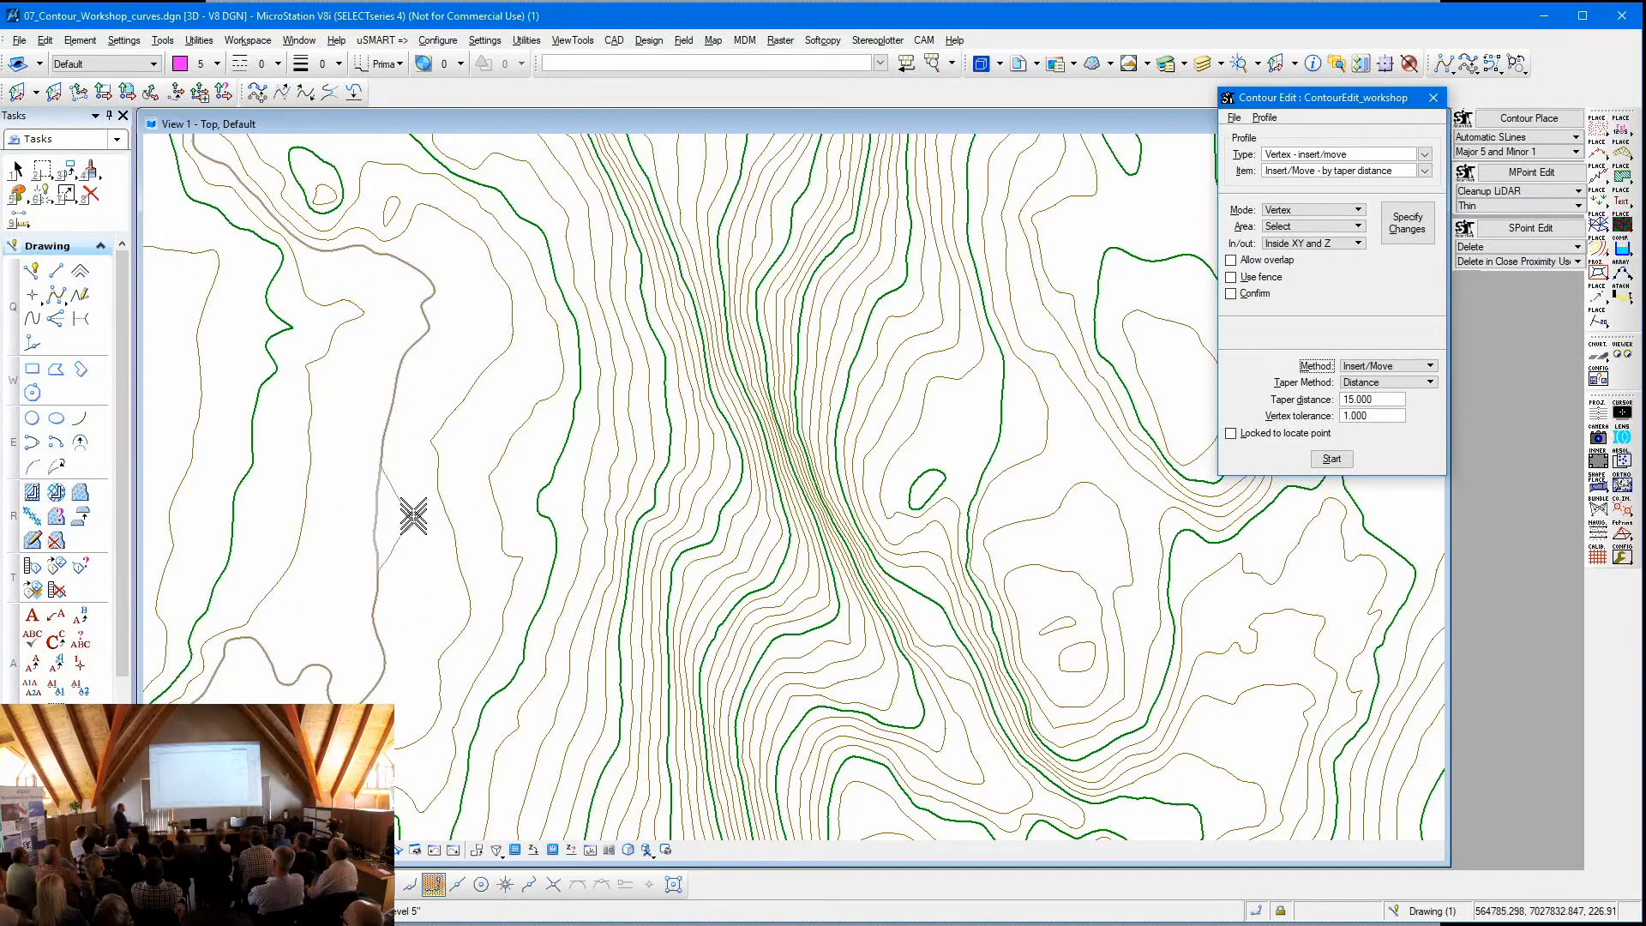
pyautogui.rightClick(409, 532)
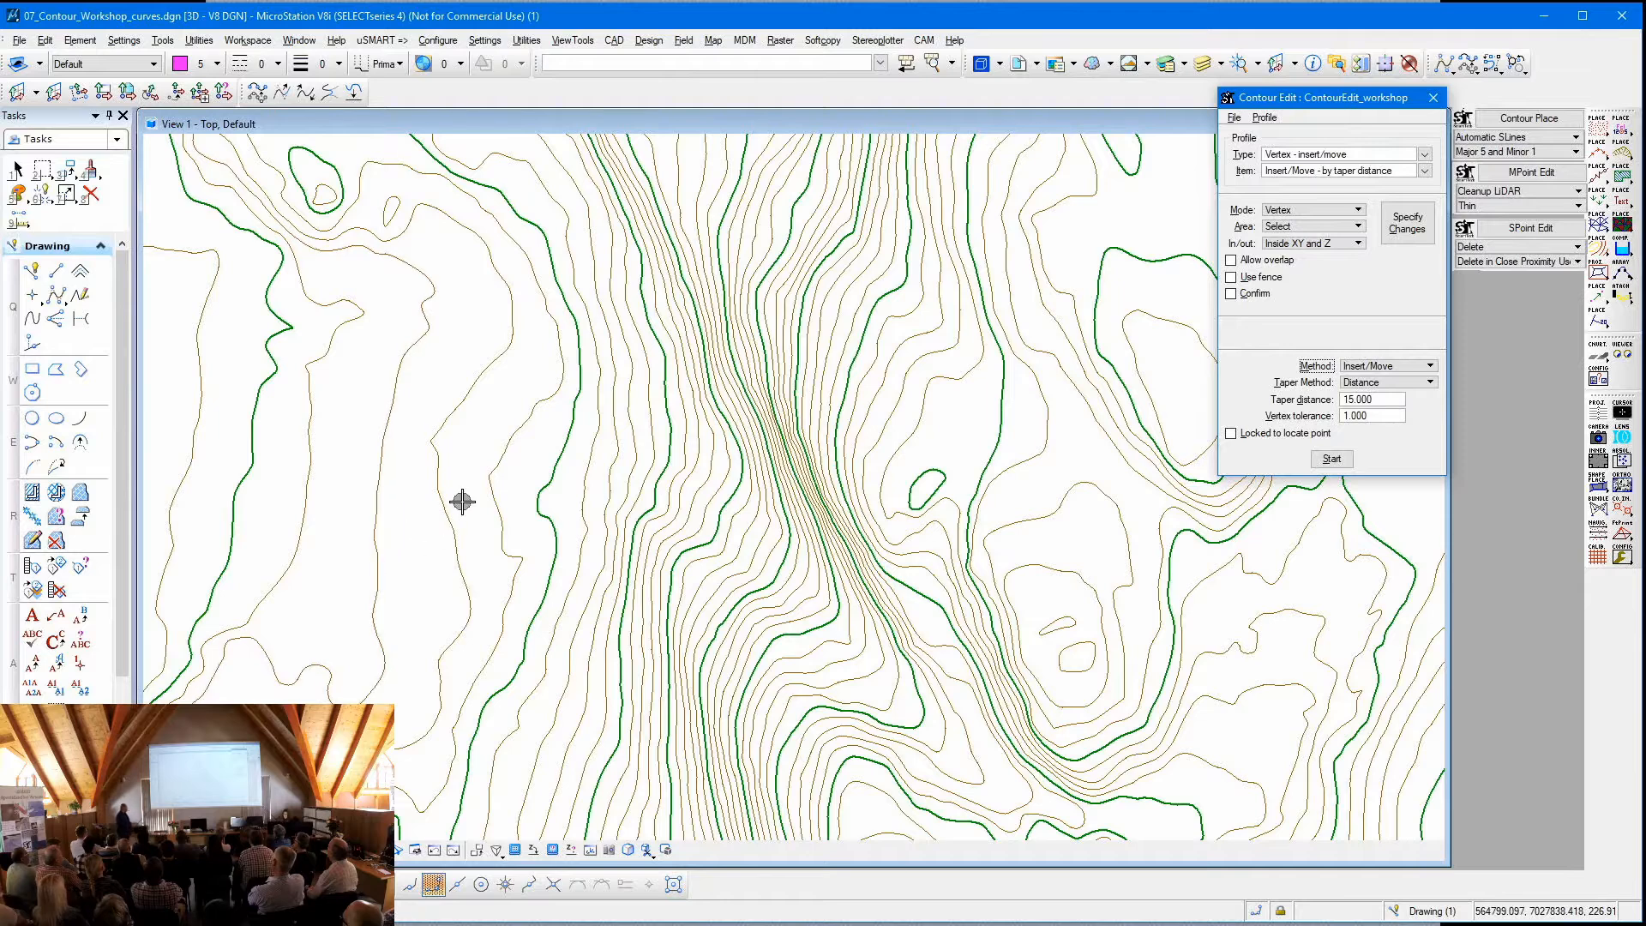
pyautogui.click(492, 463)
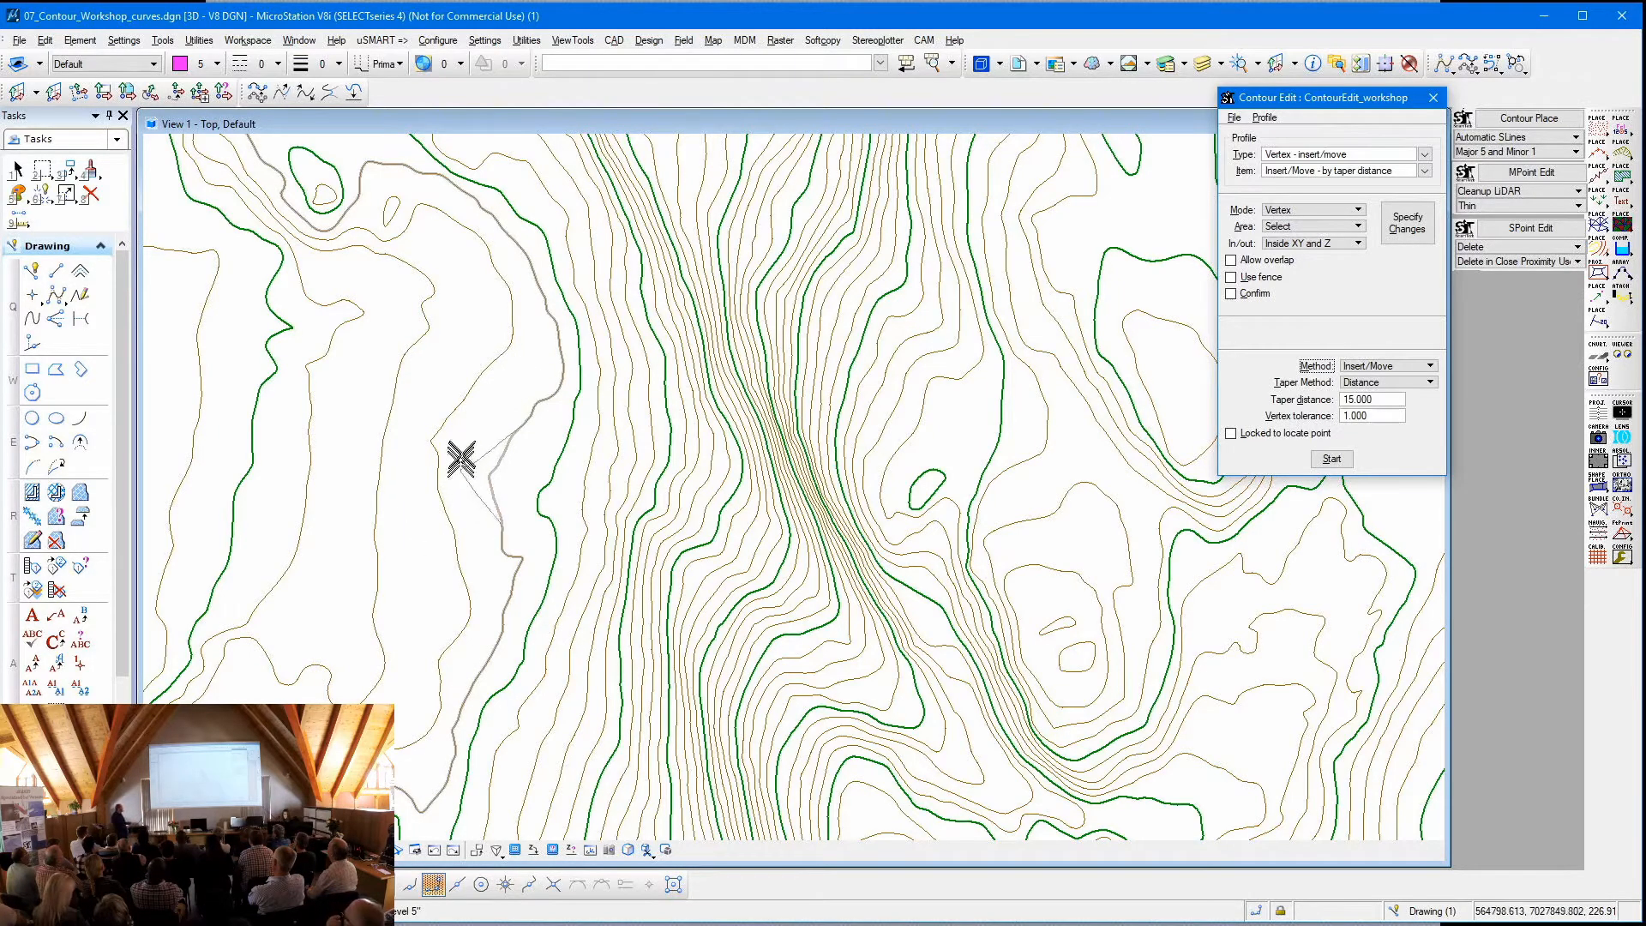
pyautogui.rightClick(466, 445)
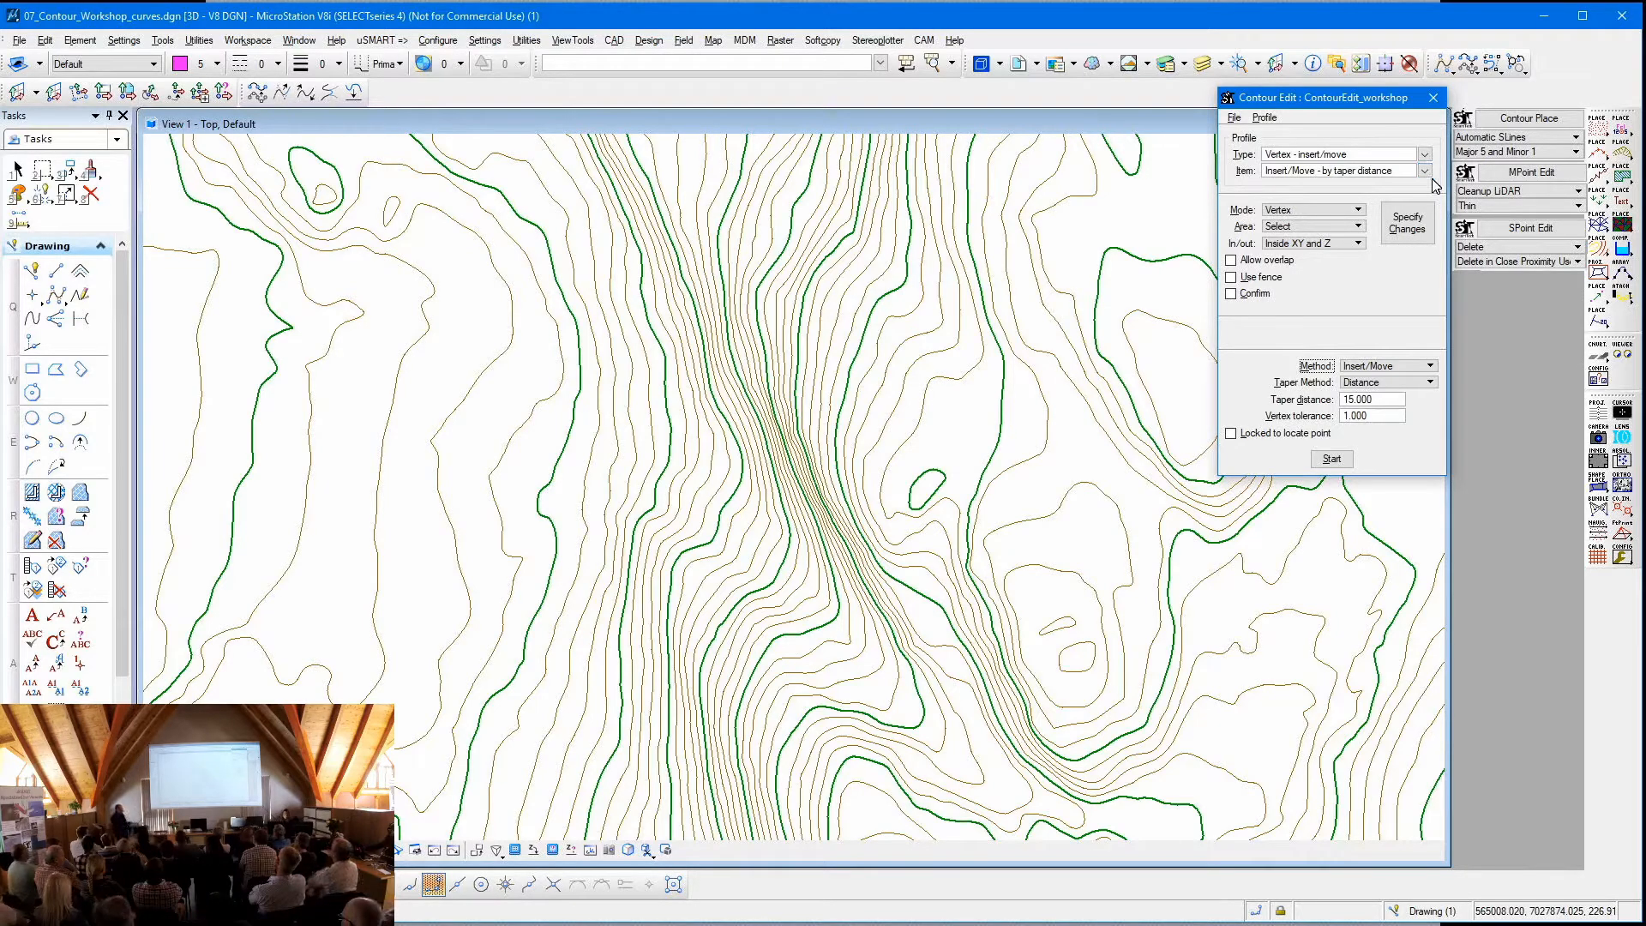
# - Load the Insert/Move - by taper factor item and try moving a contour vertex with a taper factor of 2
pyautogui.click(1425, 172)
pyautogui.click(1354, 214)
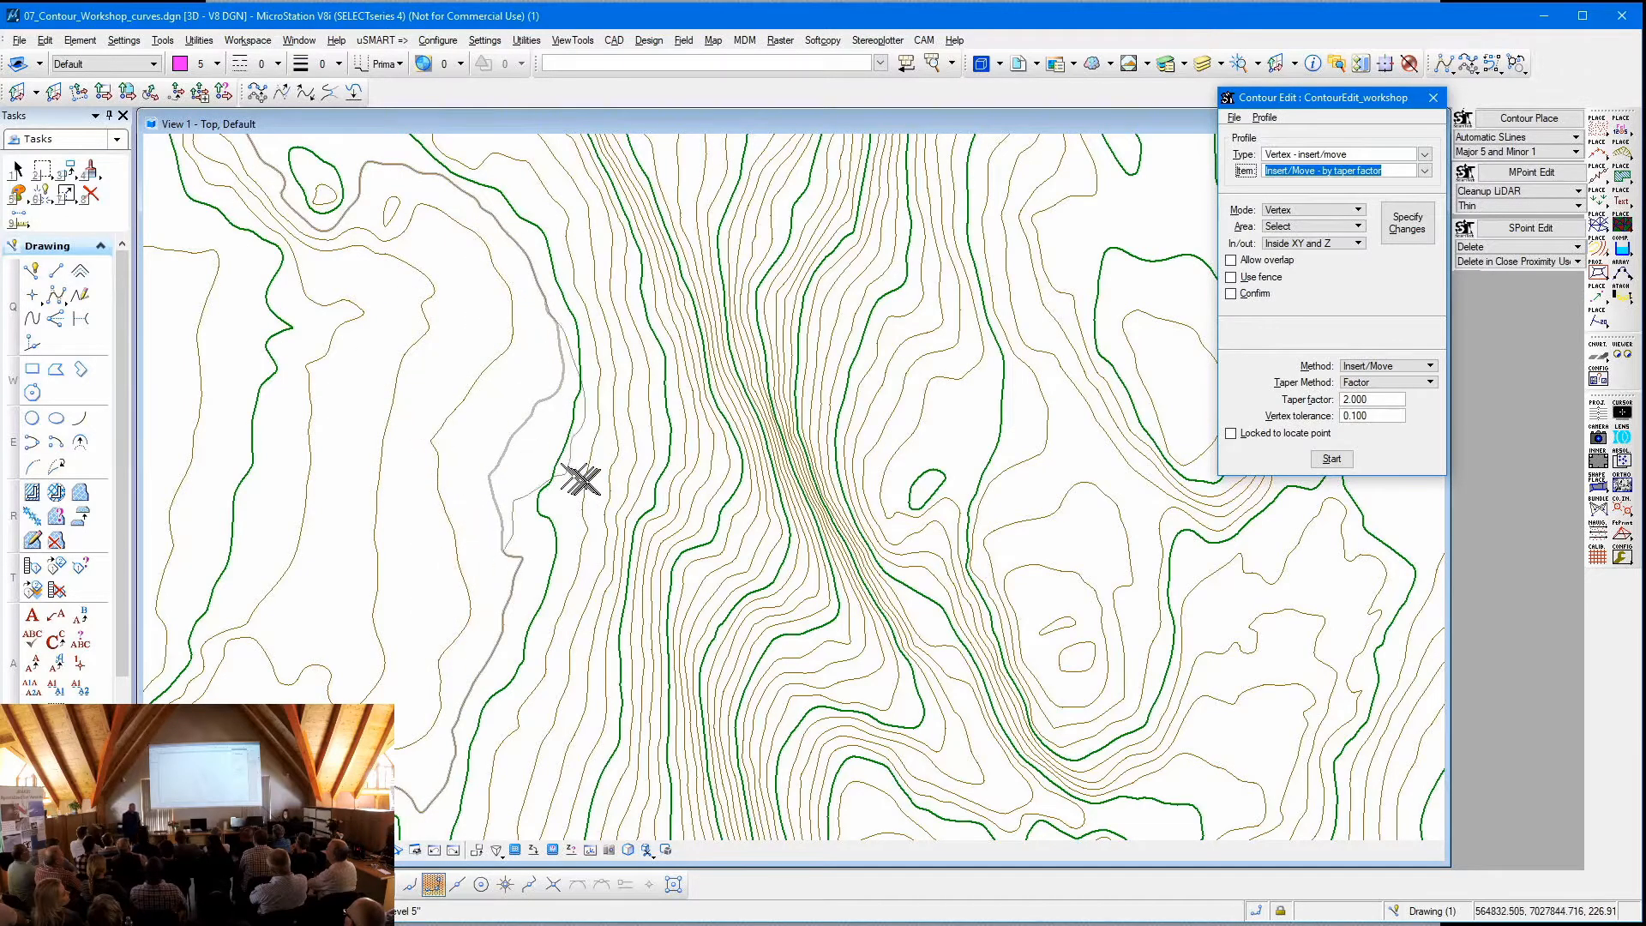
pyautogui.click(509, 441)
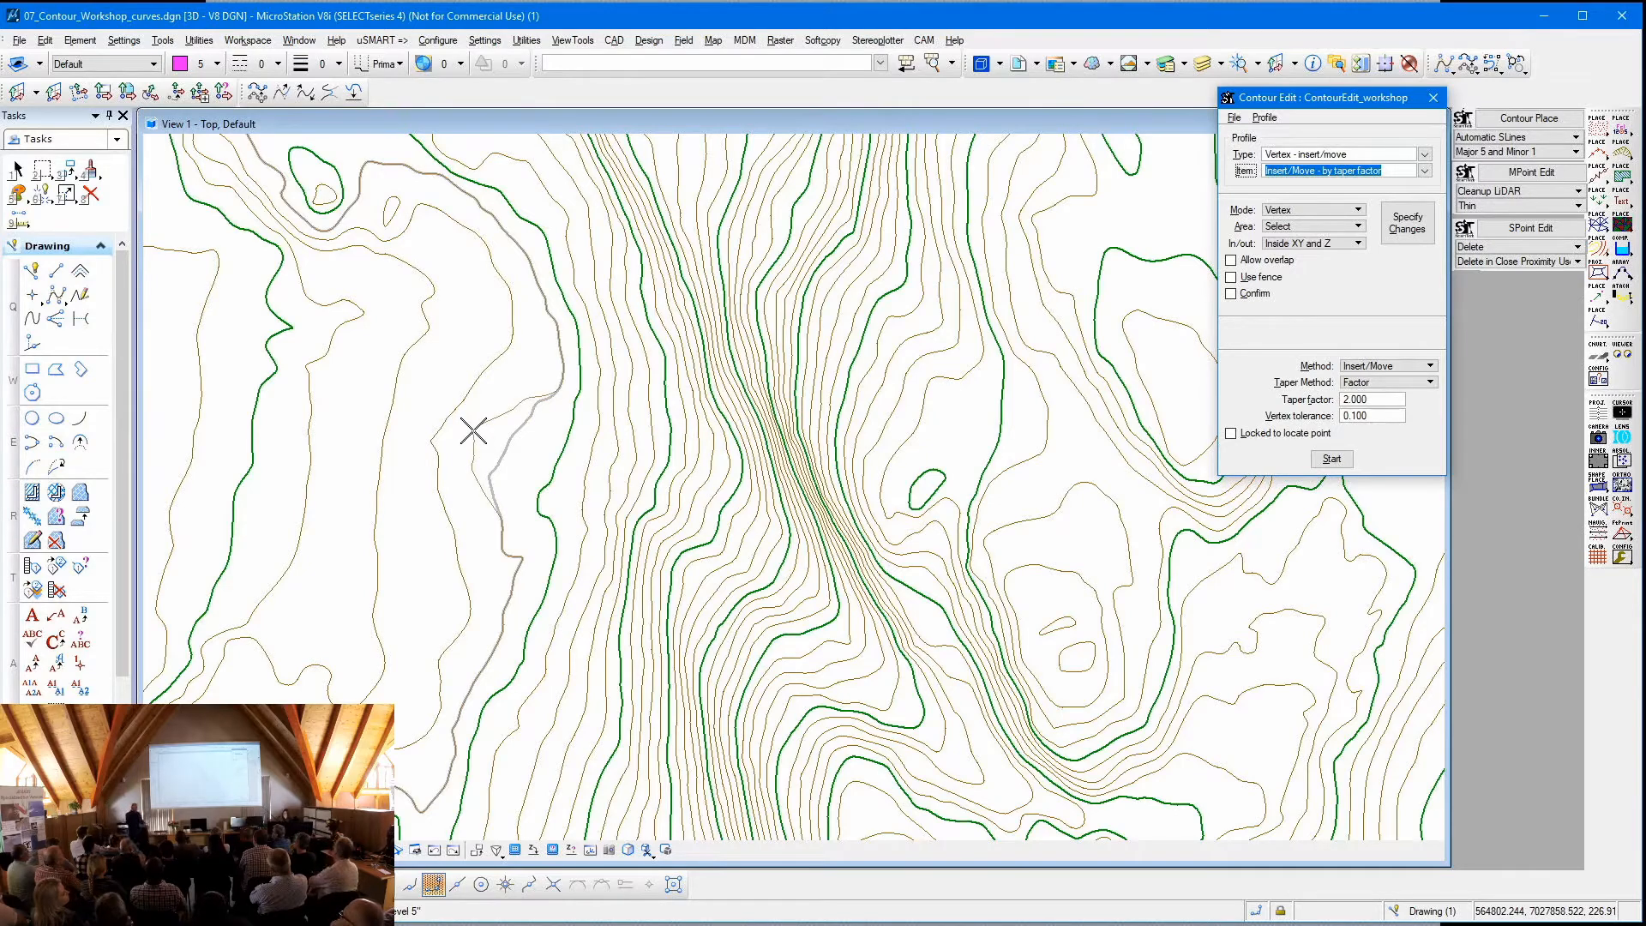
pyautogui.click(474, 431)
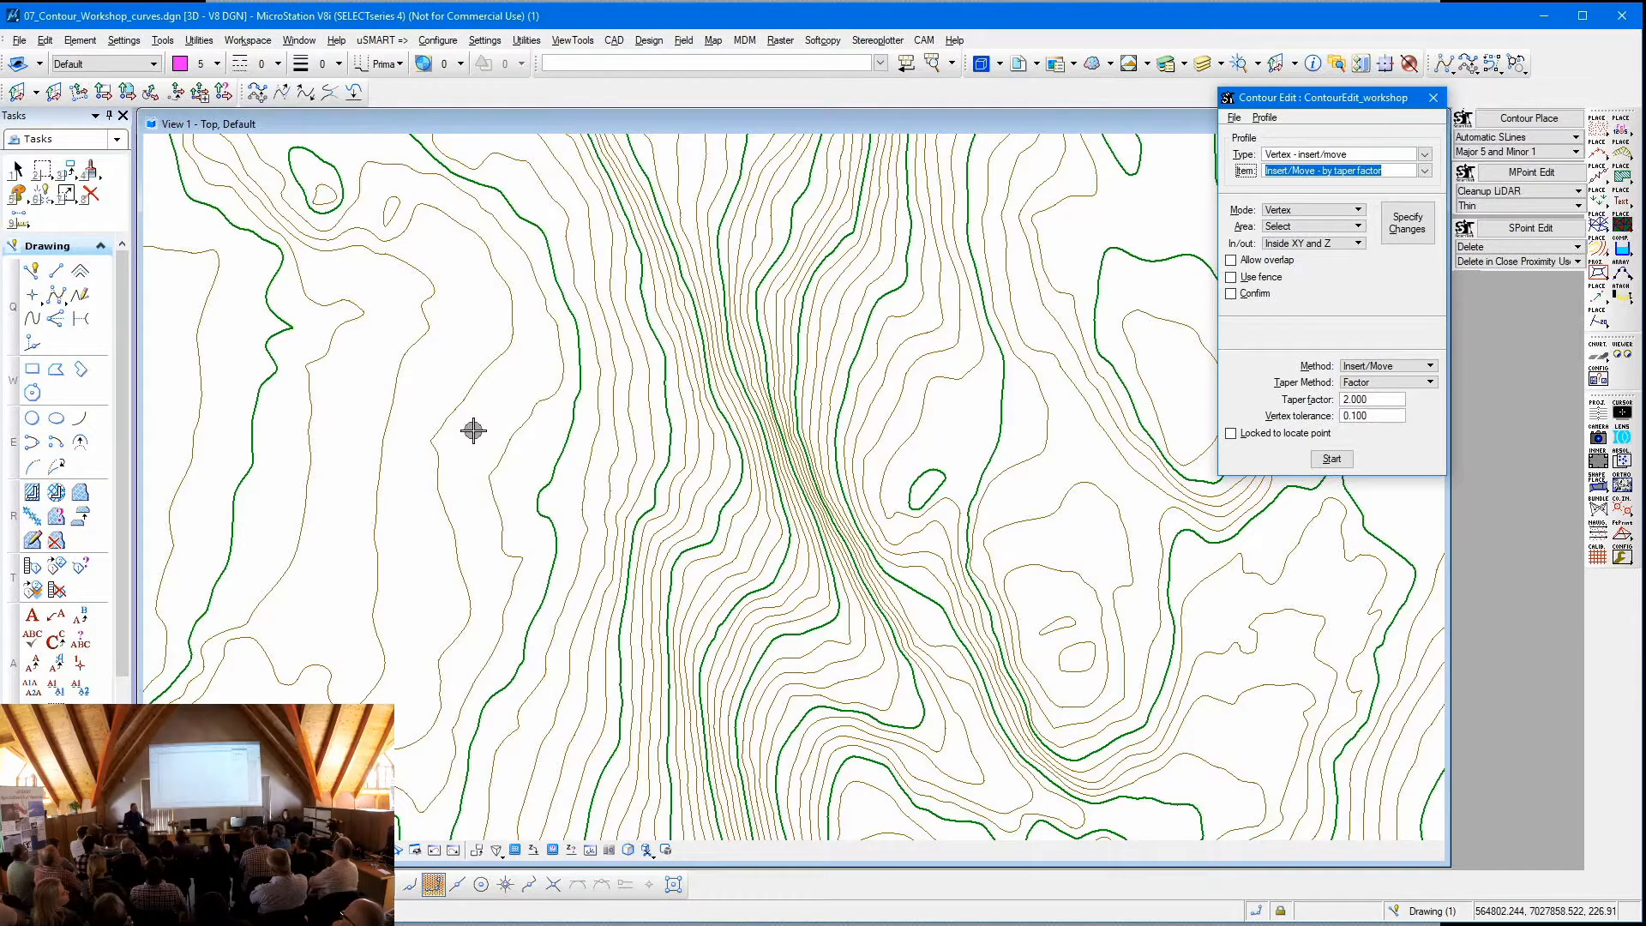
# - Set the taper factor to 5 and try moving a vertex on the adjacent minor contour
pyautogui.doubleClick(1370, 403)
pyautogui.write('5')
pyautogui.press('Tab')
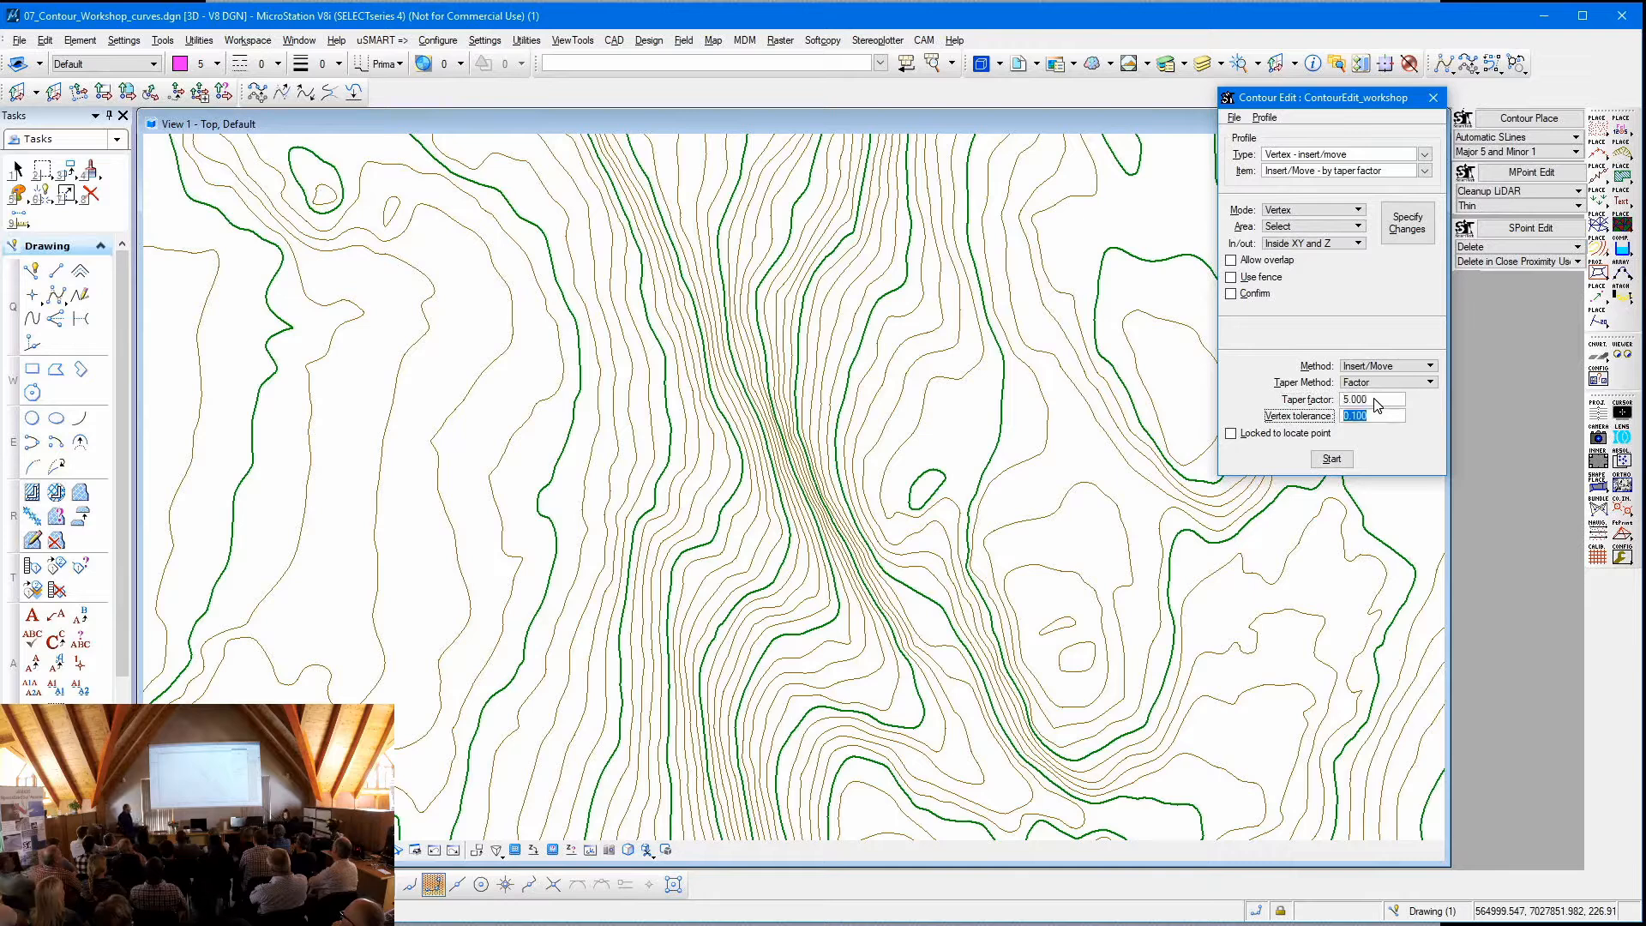
pyautogui.click(508, 452)
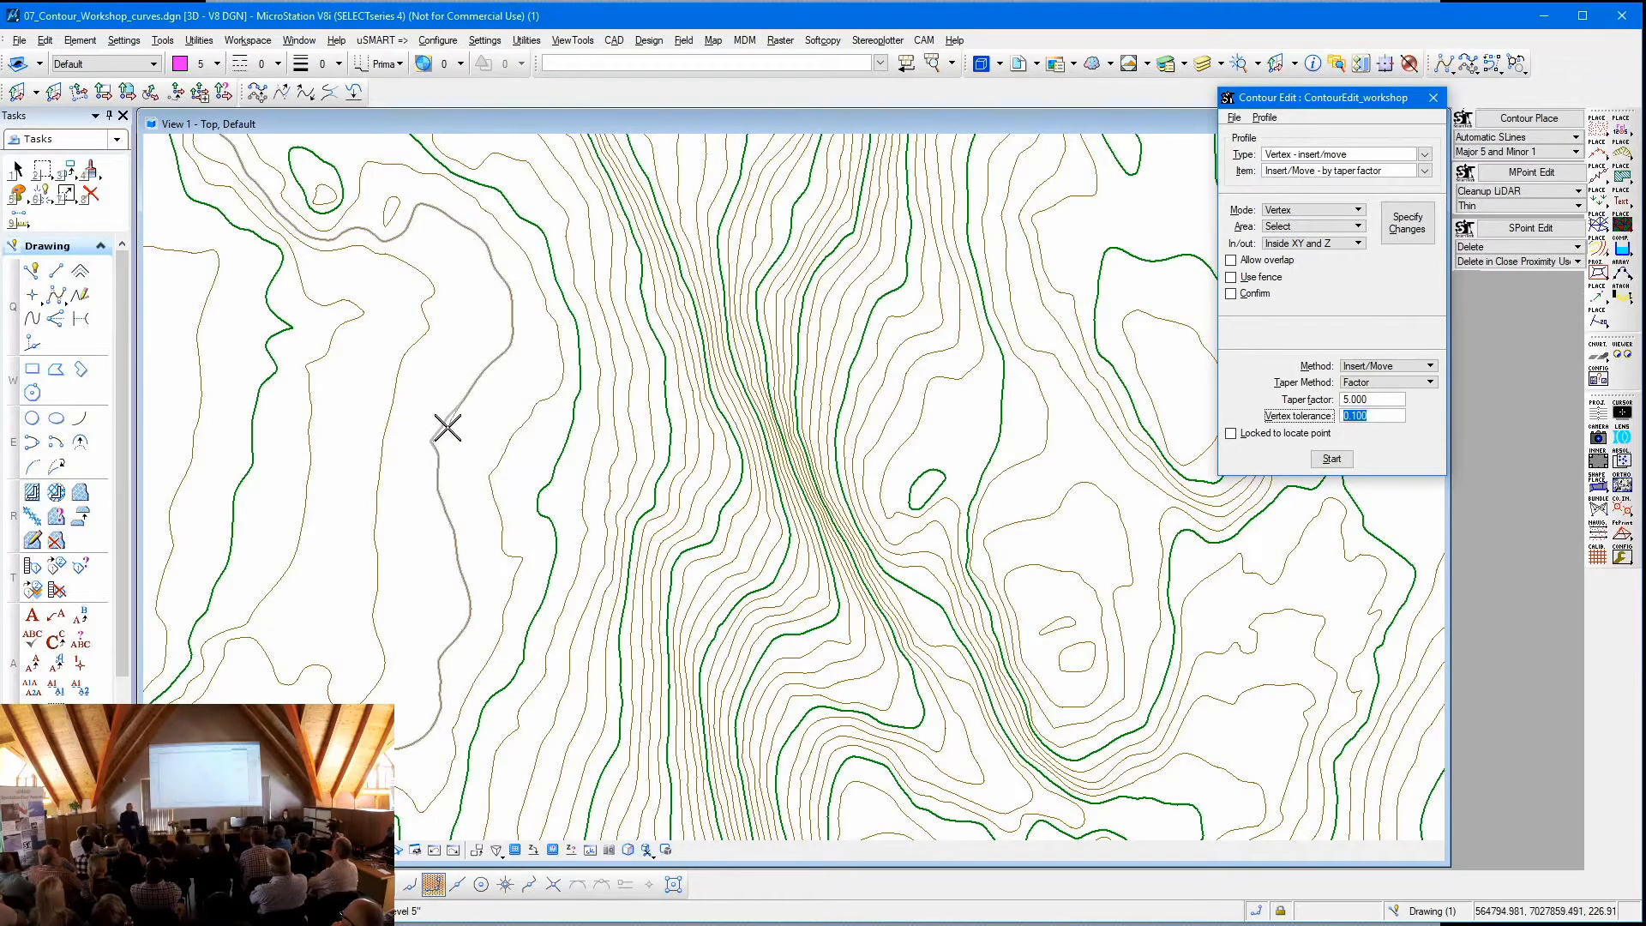
pyautogui.click(417, 422)
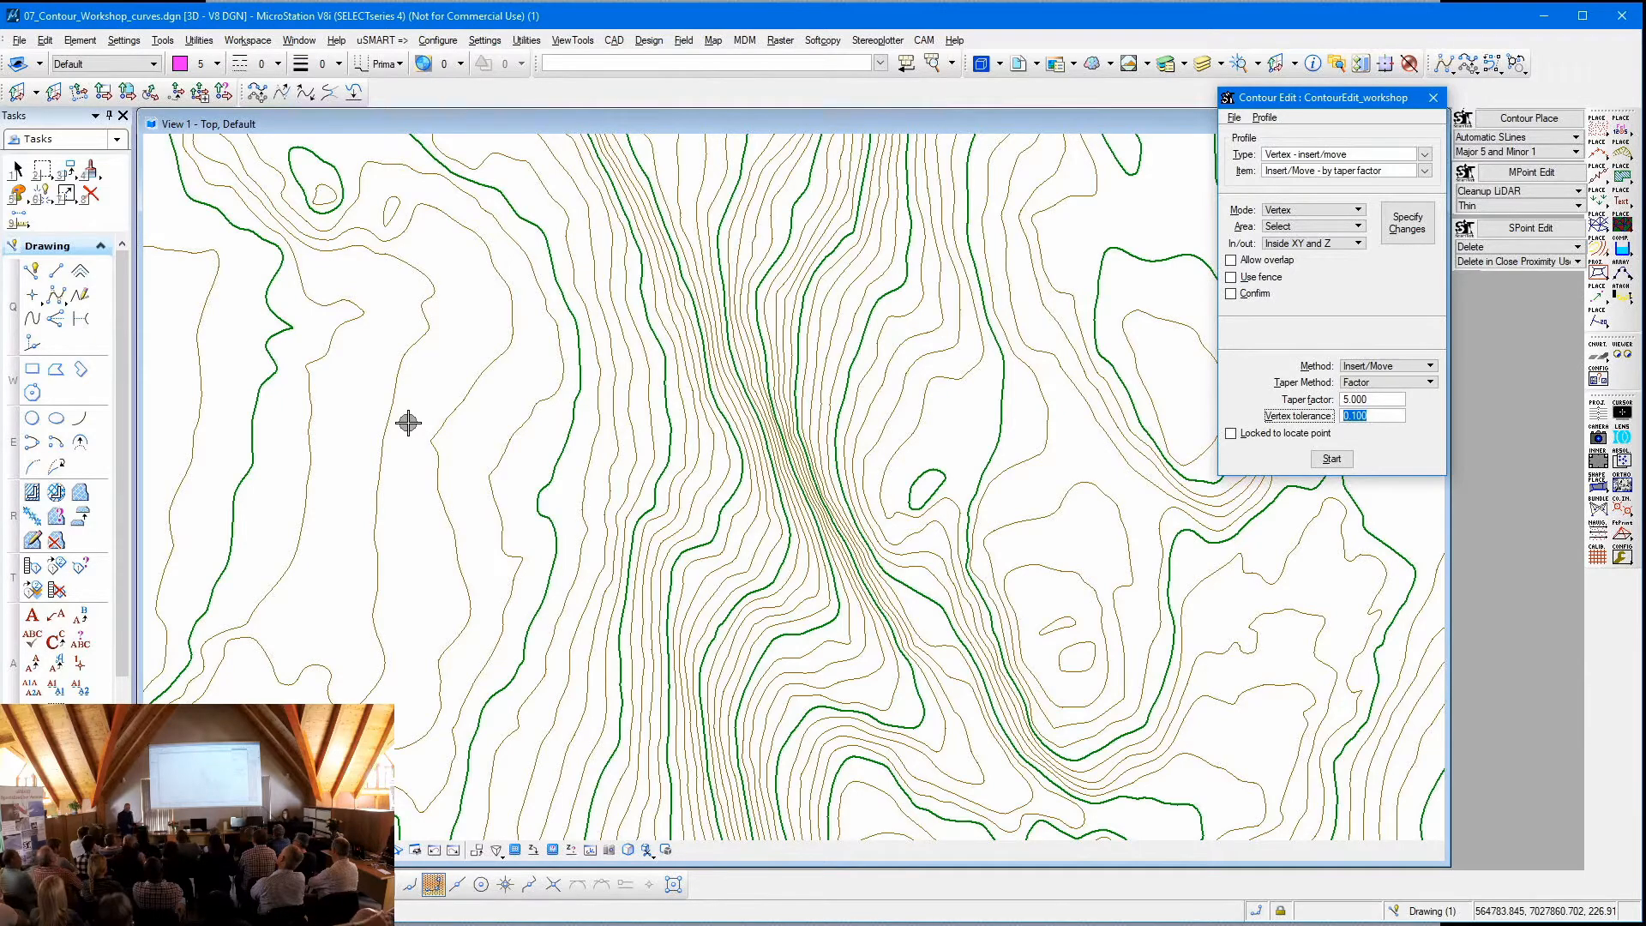
# - Enable the Locked to locate point option for the taper factor item and start the vertex edit
pyautogui.click(1424, 154)
pyautogui.click(1424, 154)
pyautogui.click(1283, 435)
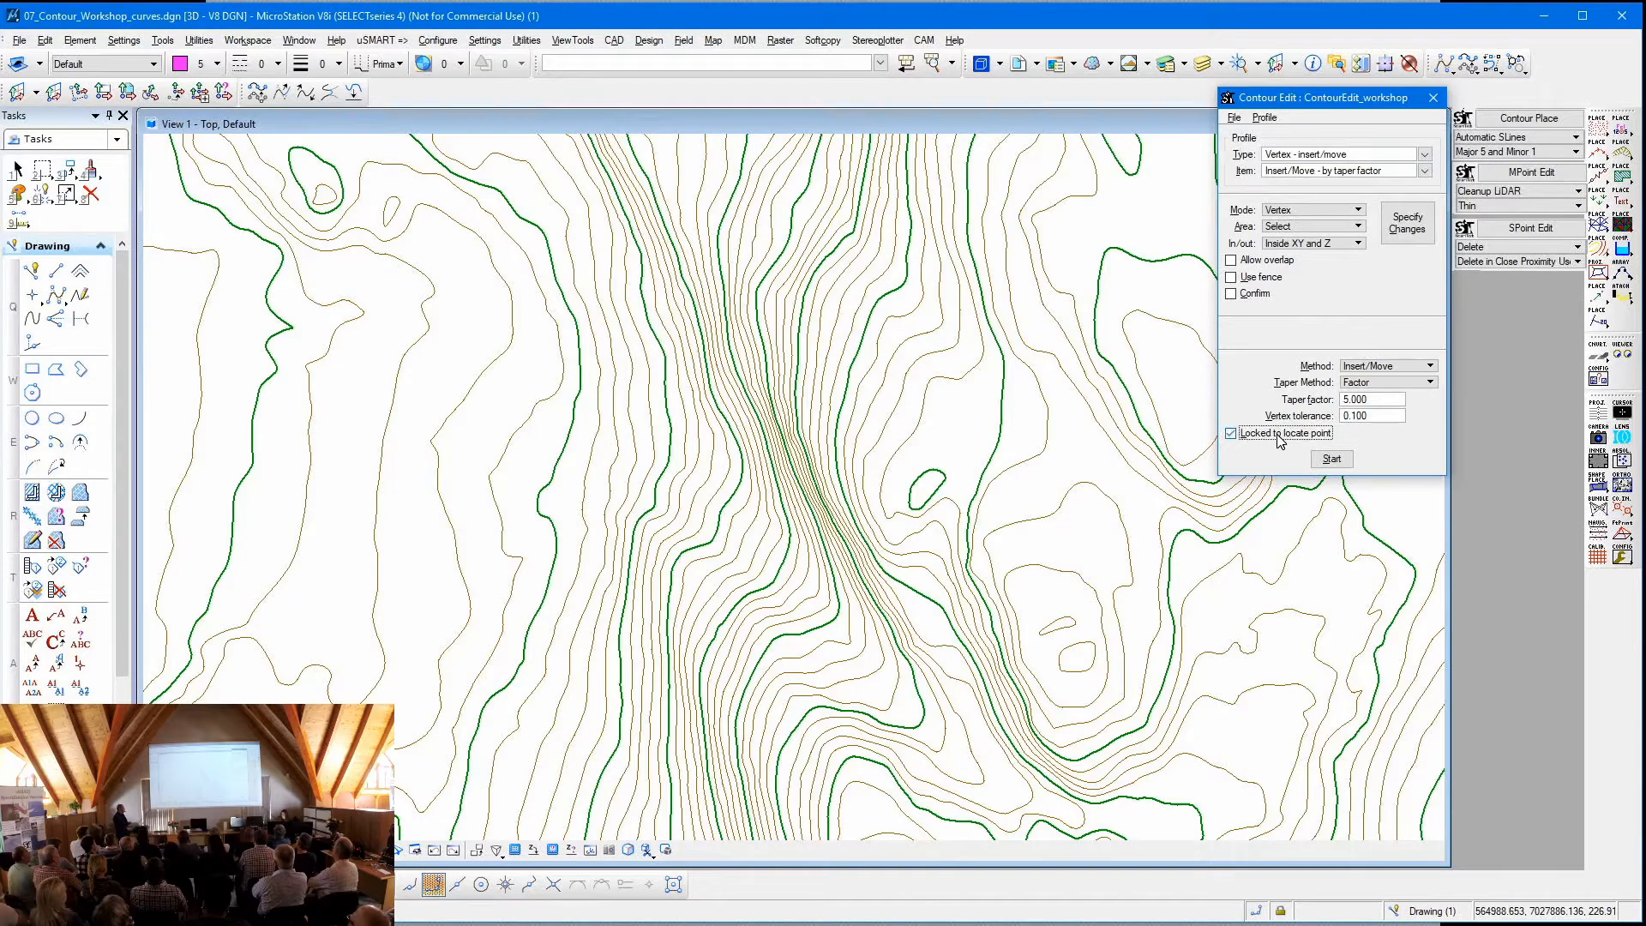
pyautogui.click(1330, 459)
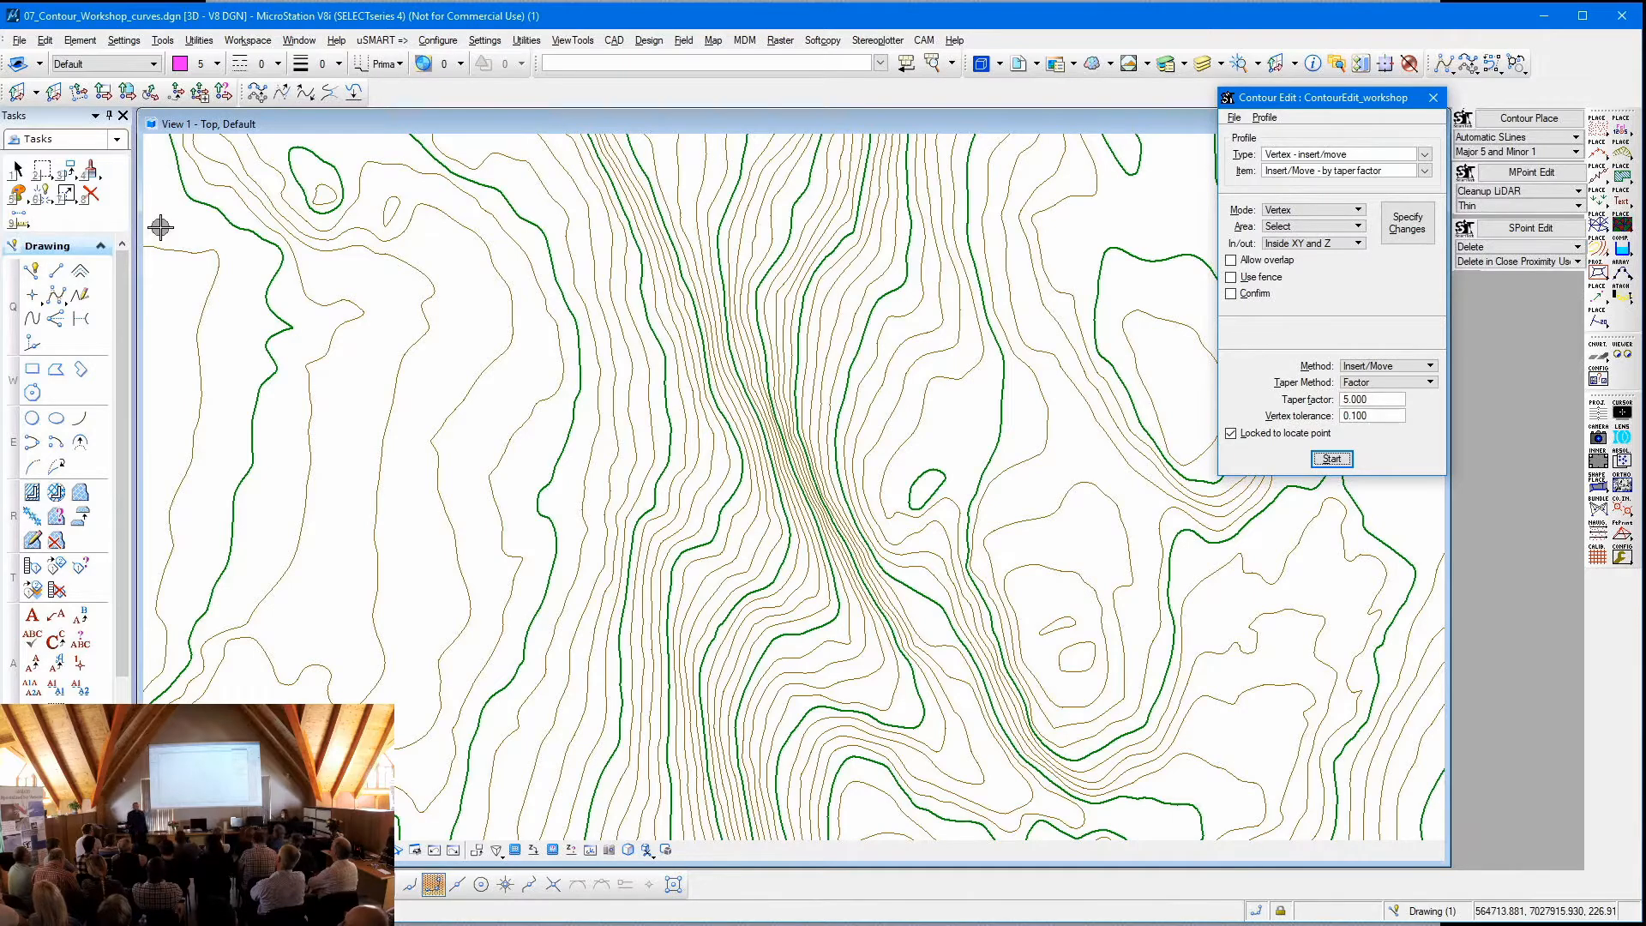
# - Open the recent drawing 08_Contour_Filter.dgn from the Contour Workshop DGN folder
pyautogui.click(18, 41)
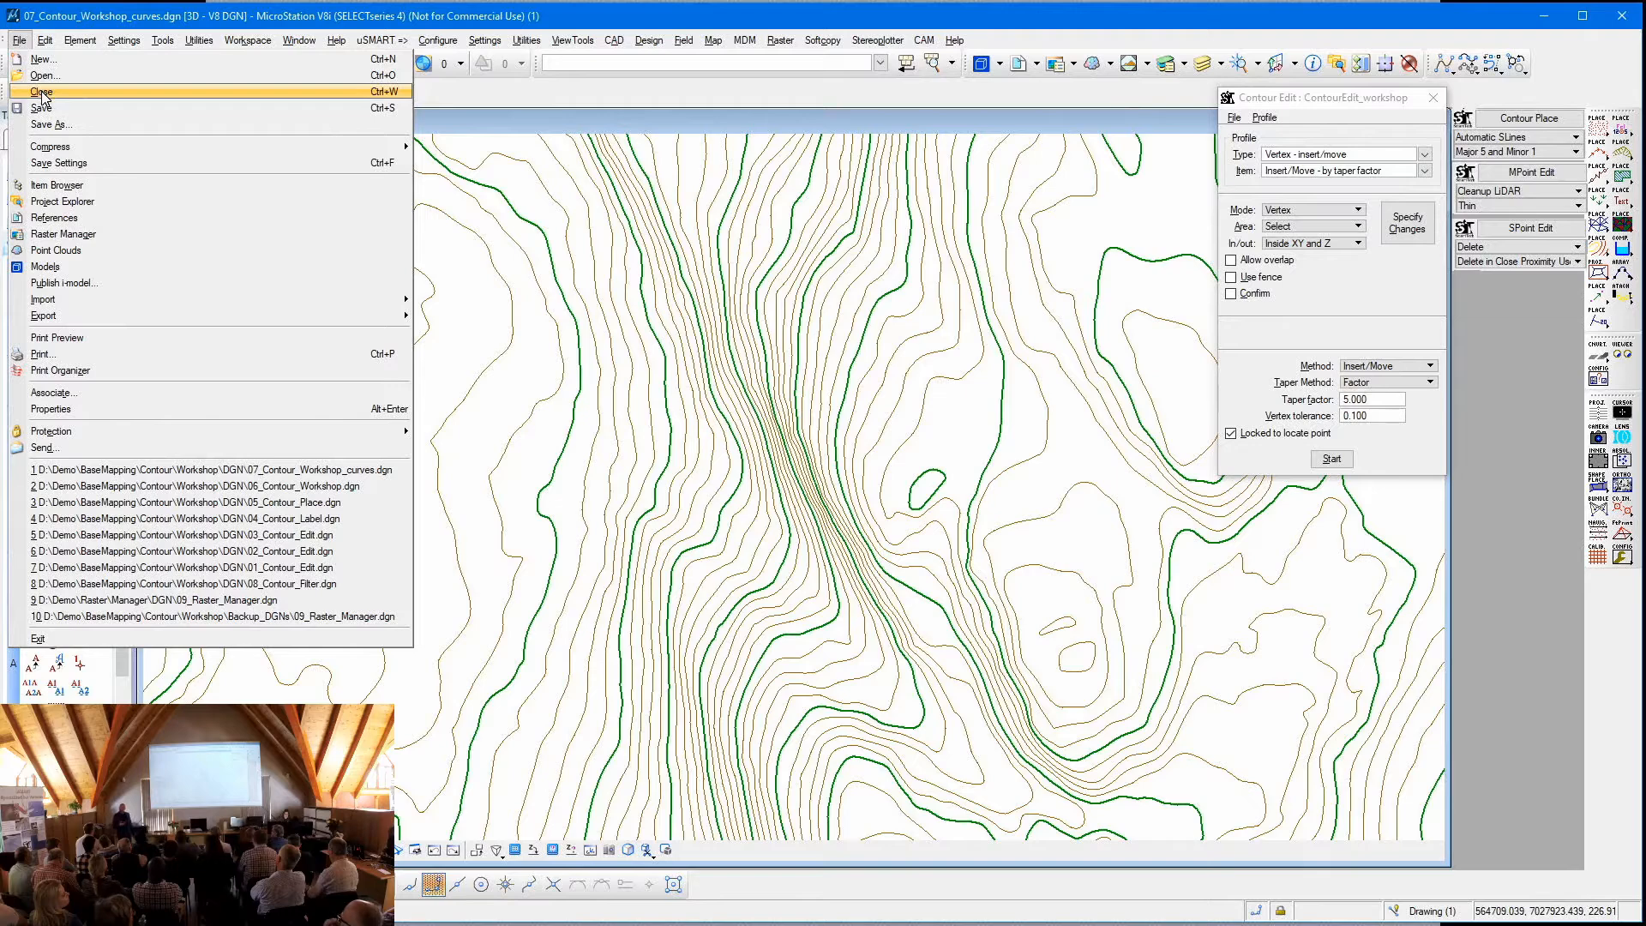
pyautogui.click(295, 599)
pyautogui.click(19, 41)
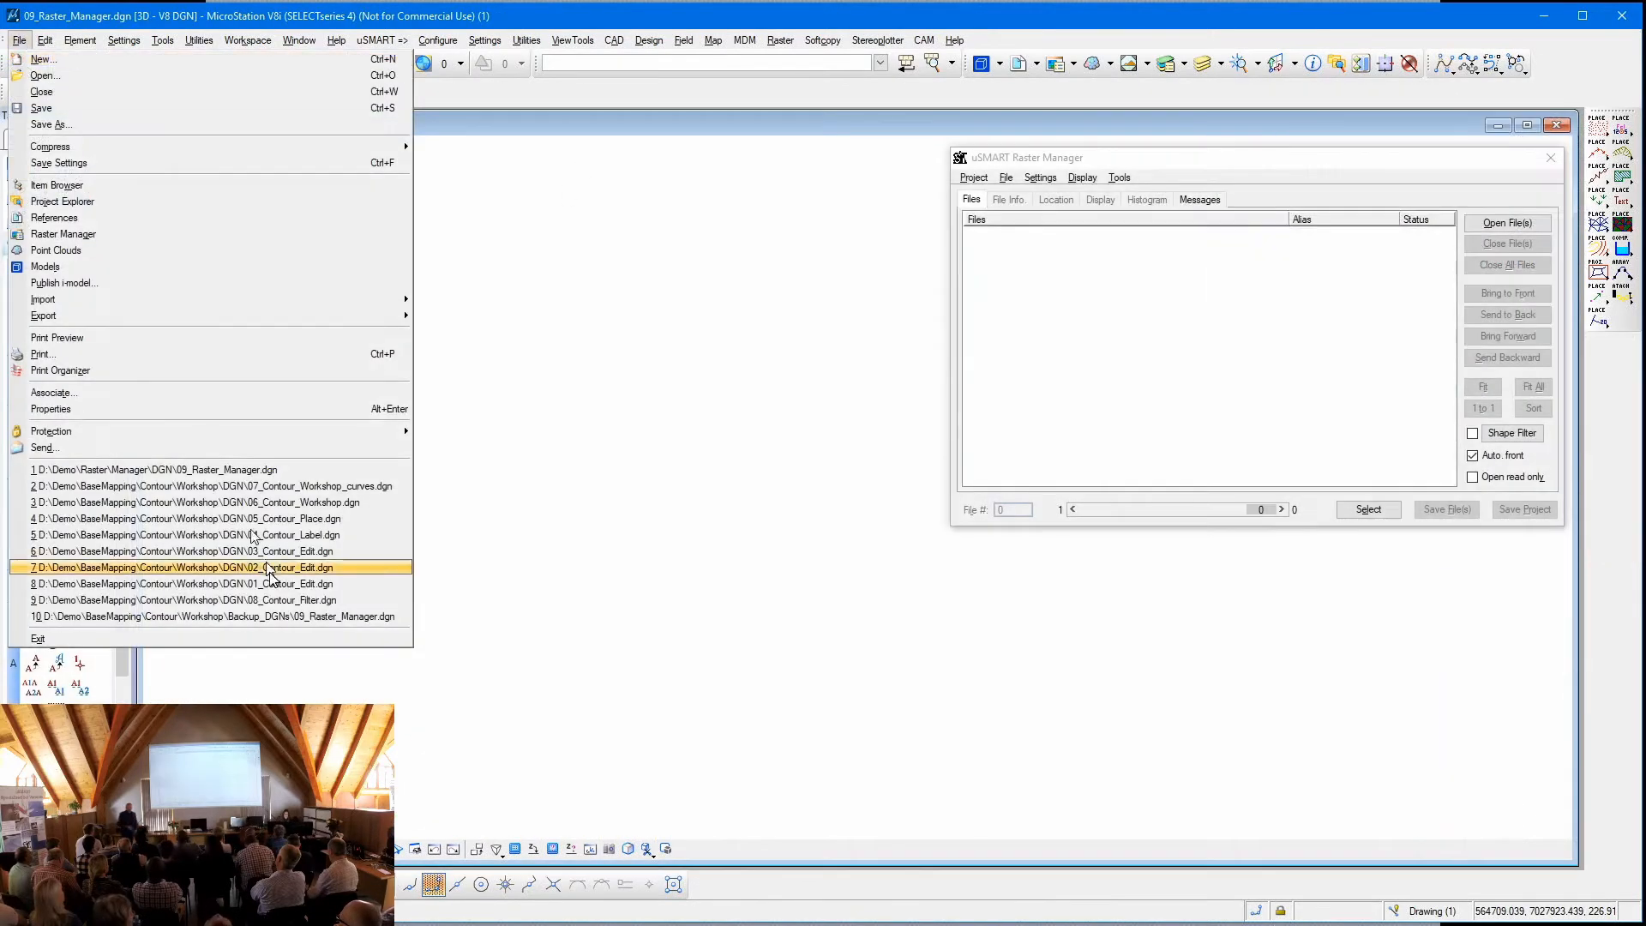
pyautogui.click(283, 600)
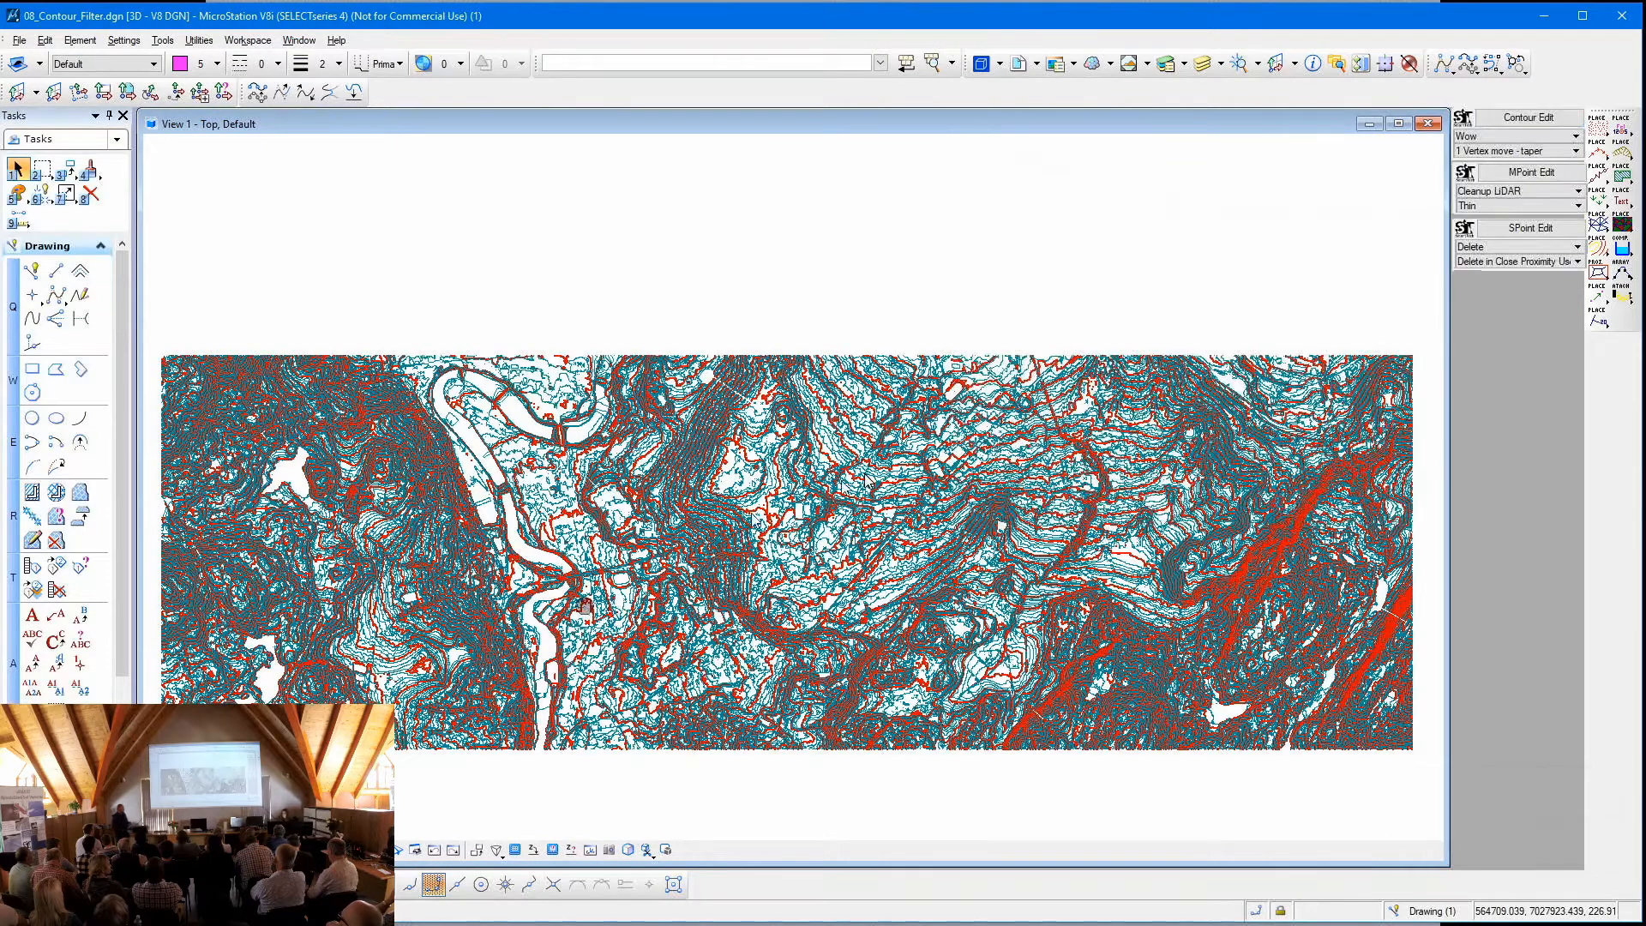
# - Bring up the docked Contour Filter as a full-size window and reposition it over the view
pyautogui.click(1543, 121)
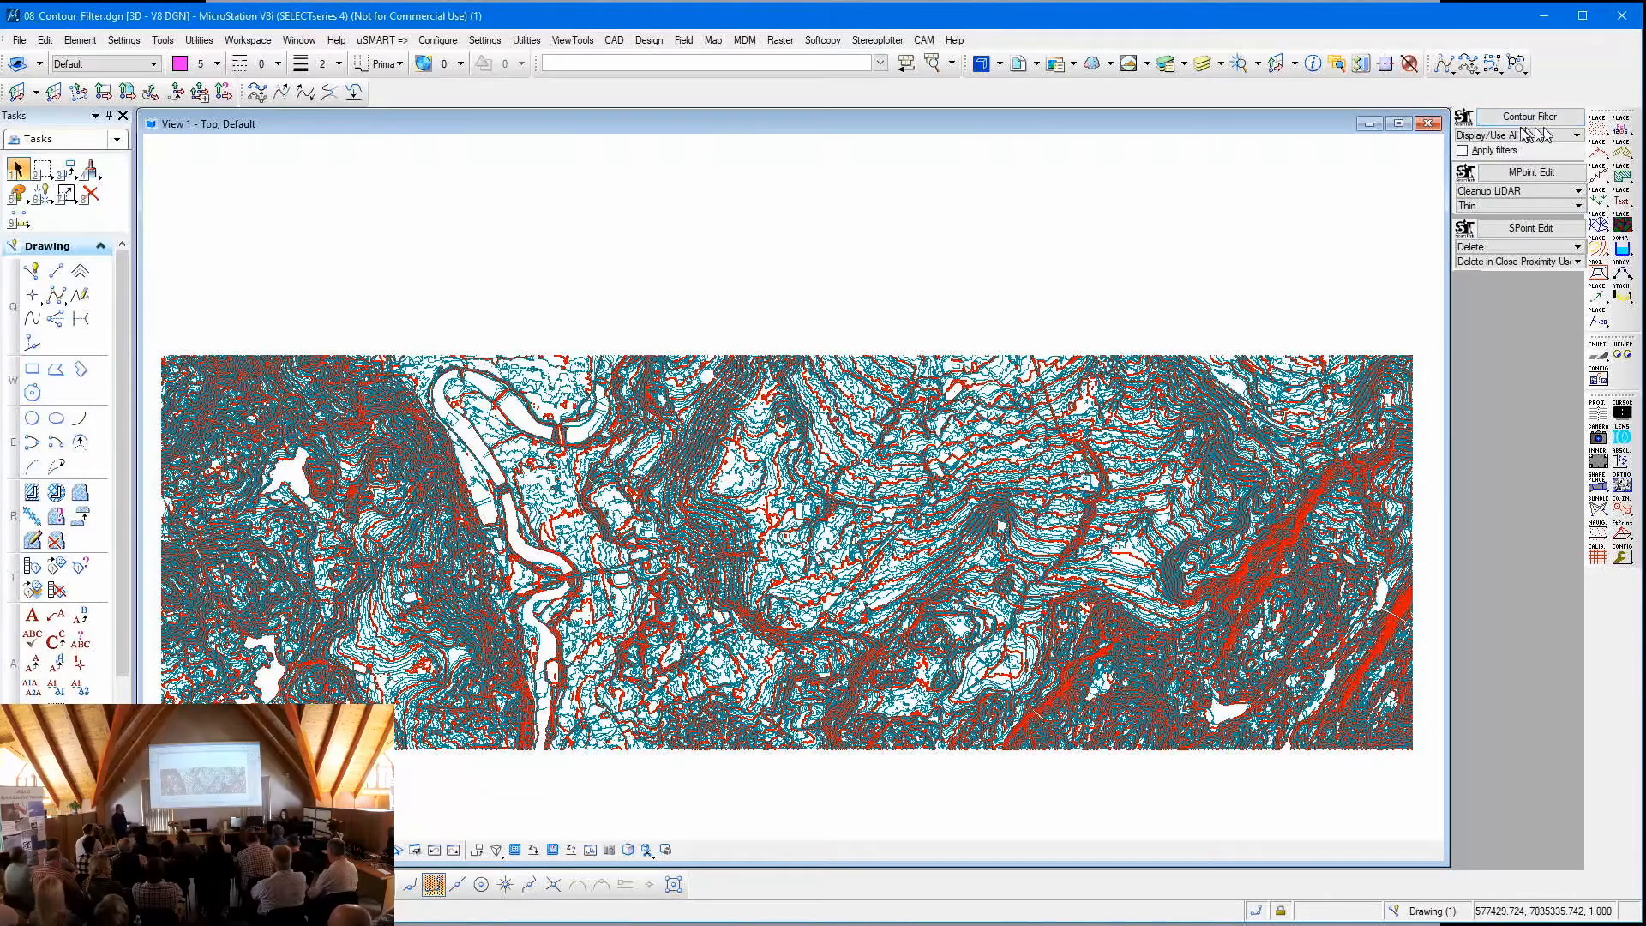
pyautogui.click(1464, 118)
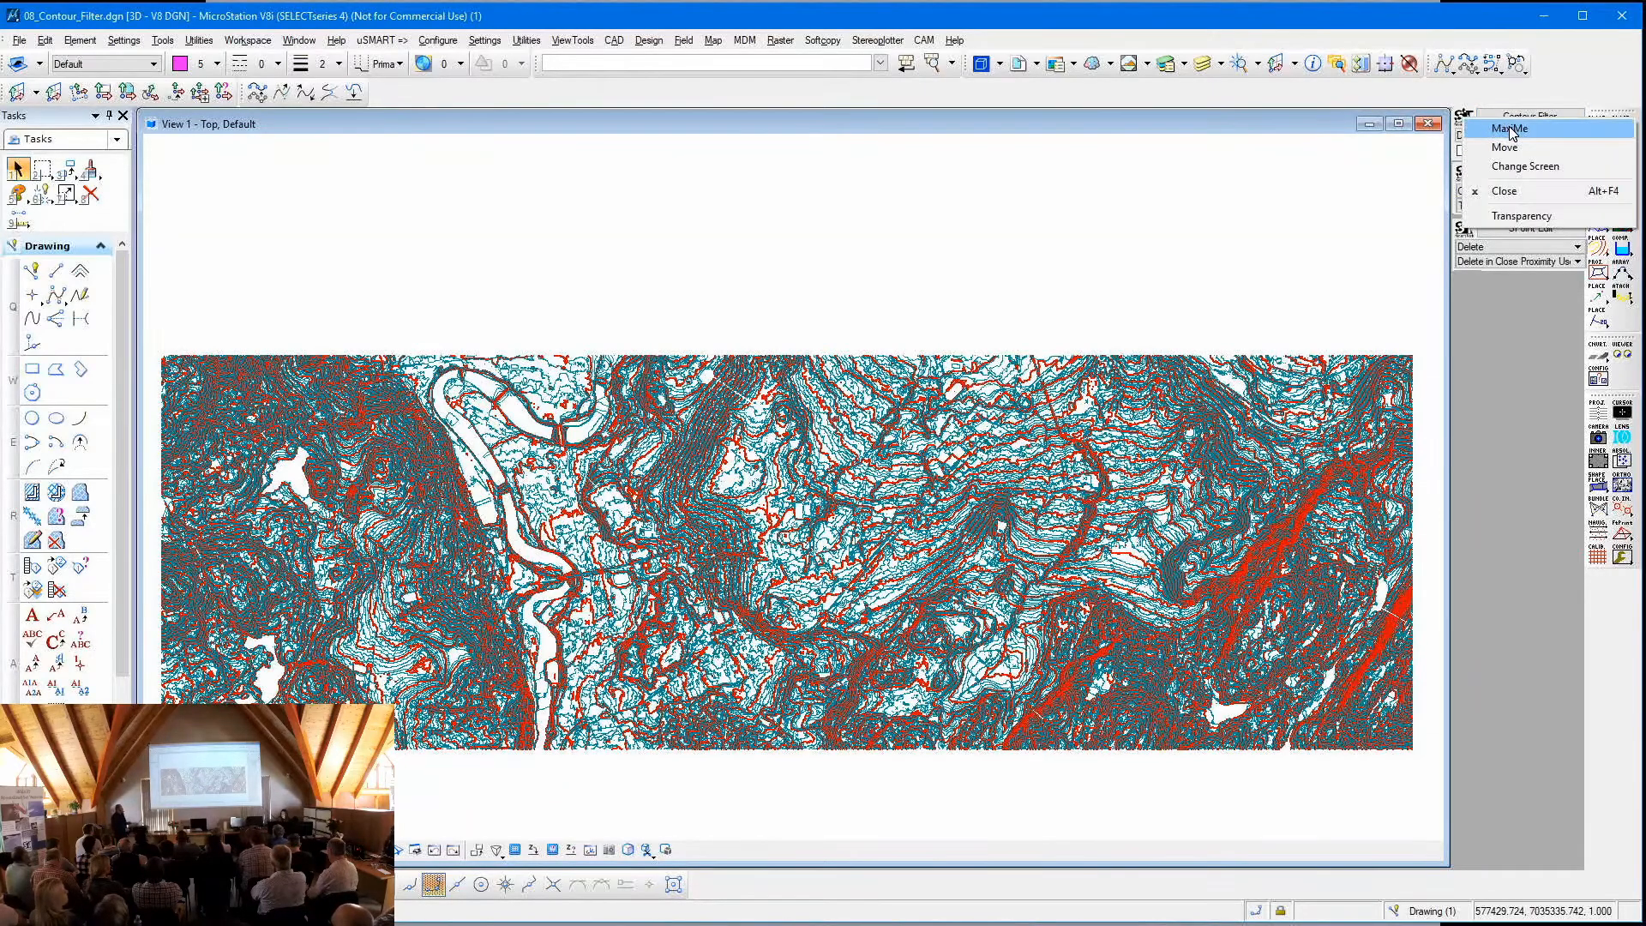
pyautogui.click(1509, 128)
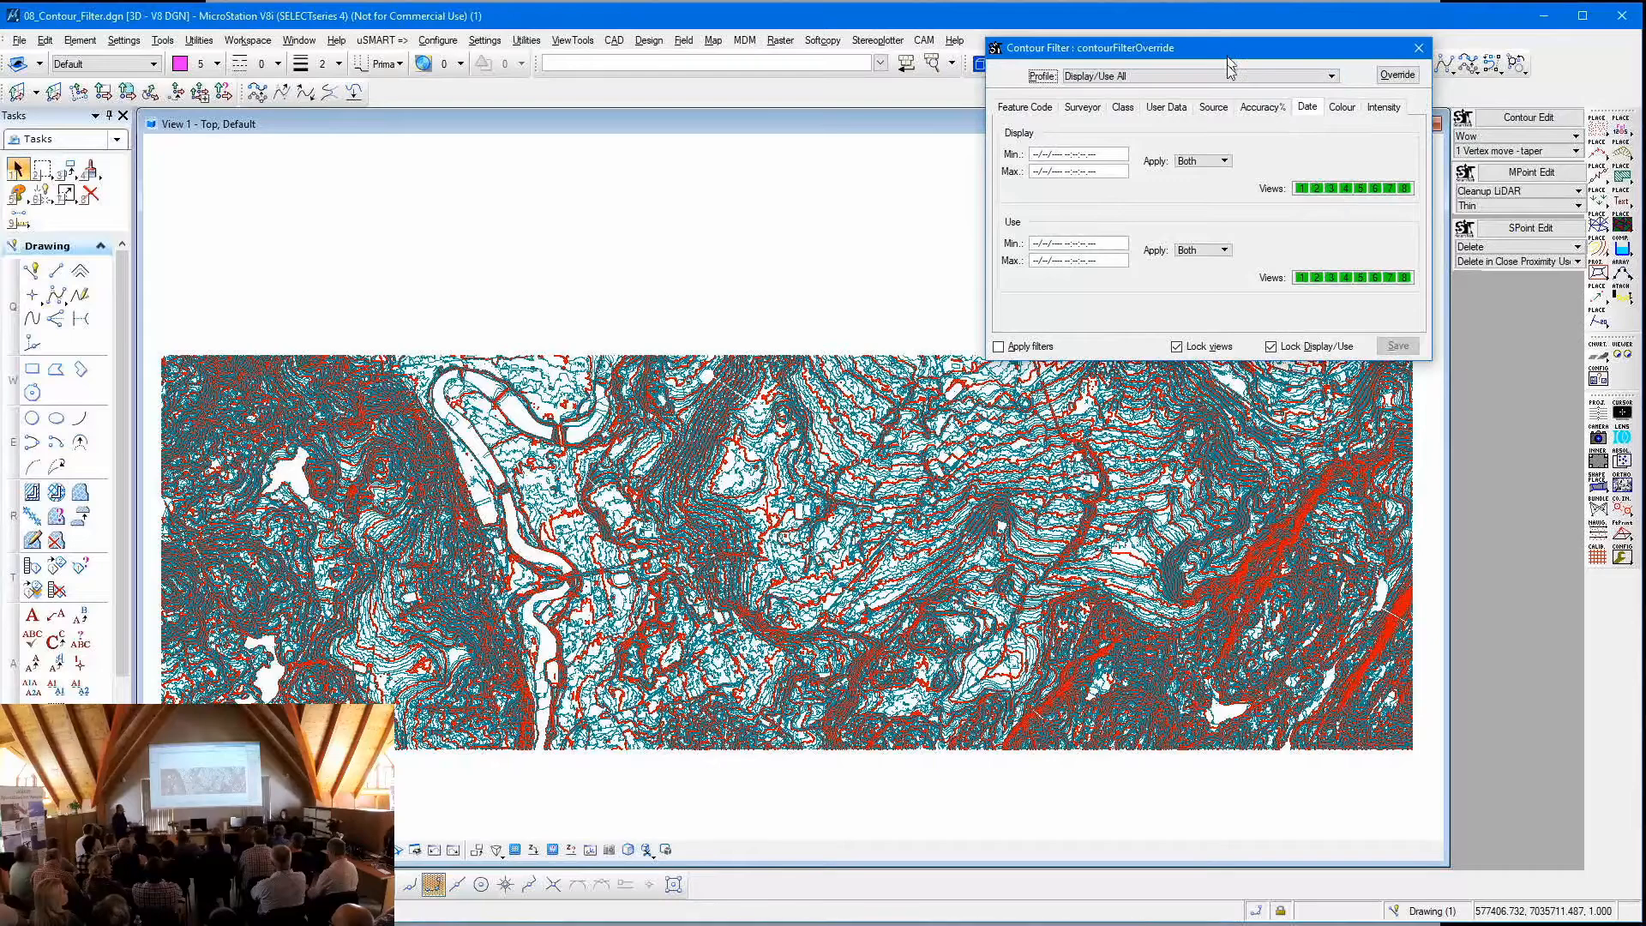
pyautogui.moveTo(1231, 58); pyautogui.dragTo(1228, 133)
# - Switch the Major1 feature code off and back on in the Contour Filter
pyautogui.click(1022, 182)
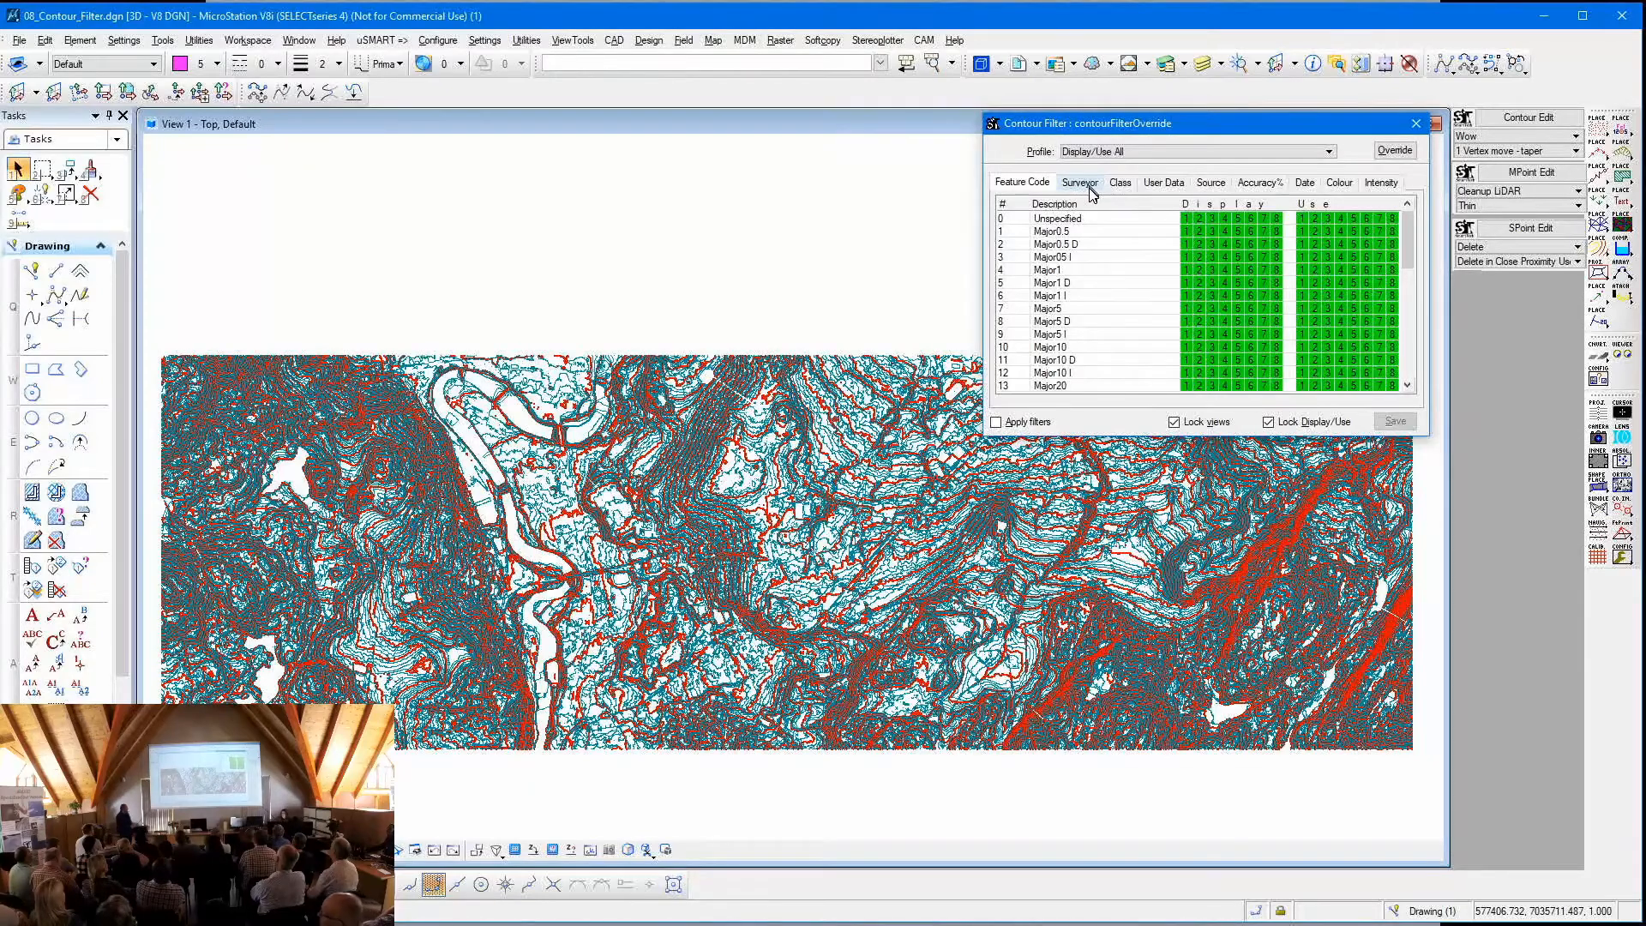
pyautogui.click(1185, 269)
pyautogui.click(1185, 270)
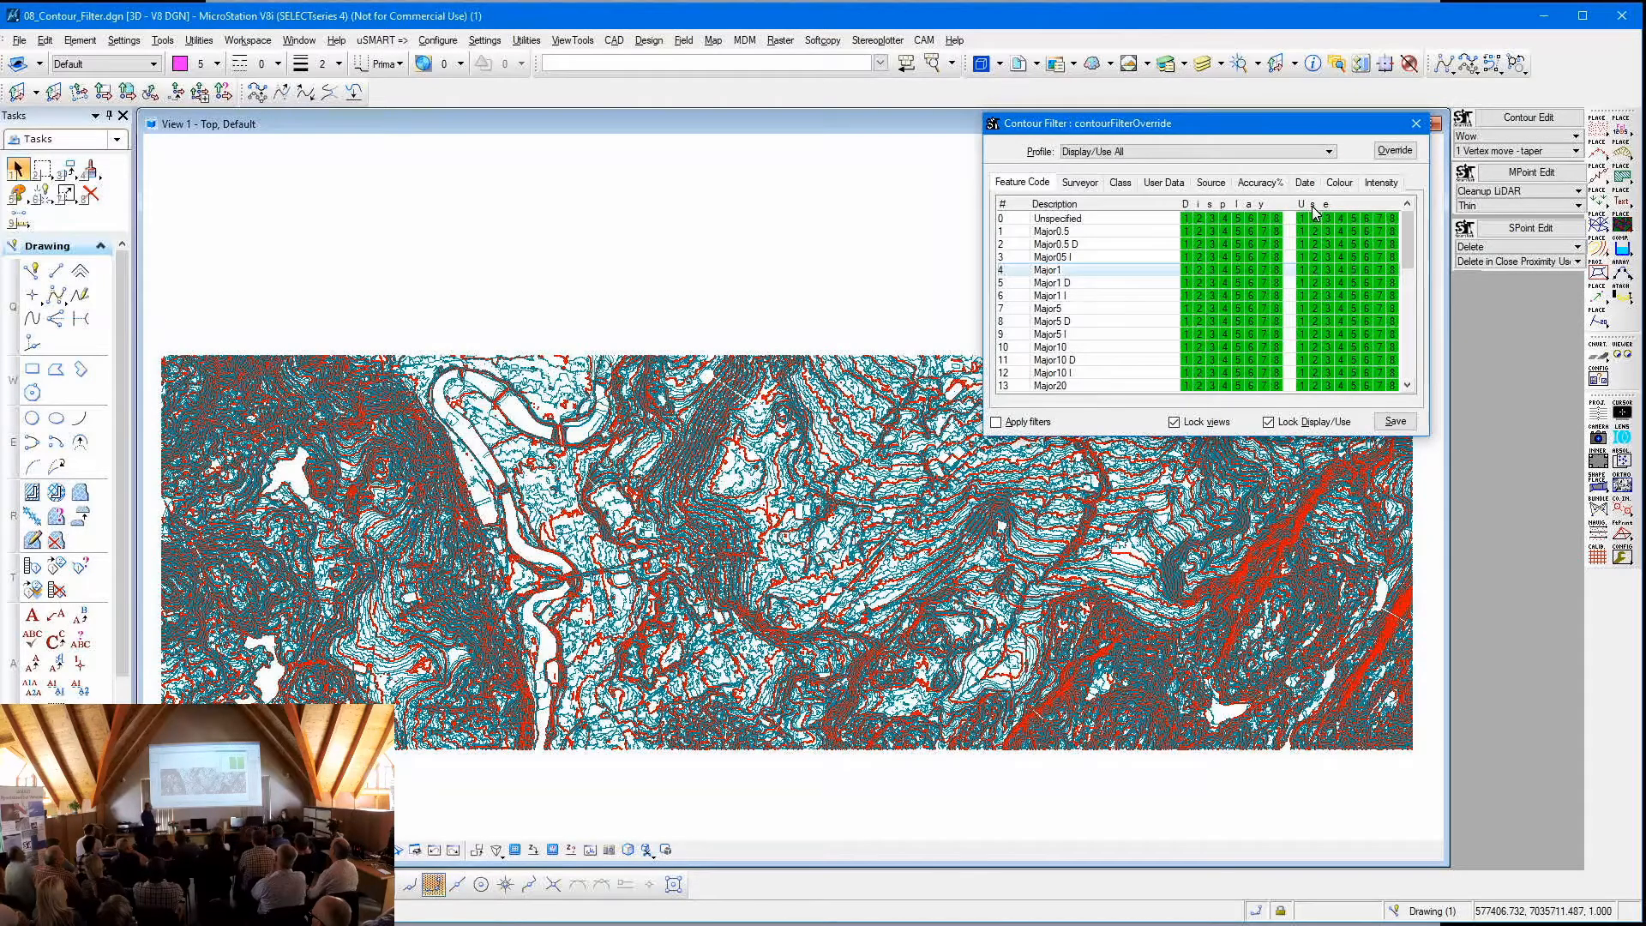
# - Apply a surveyor filter showing only CM Geomatics, switch it to KB Surveys only, and return to CM Geomatics
pyautogui.click(1082, 185)
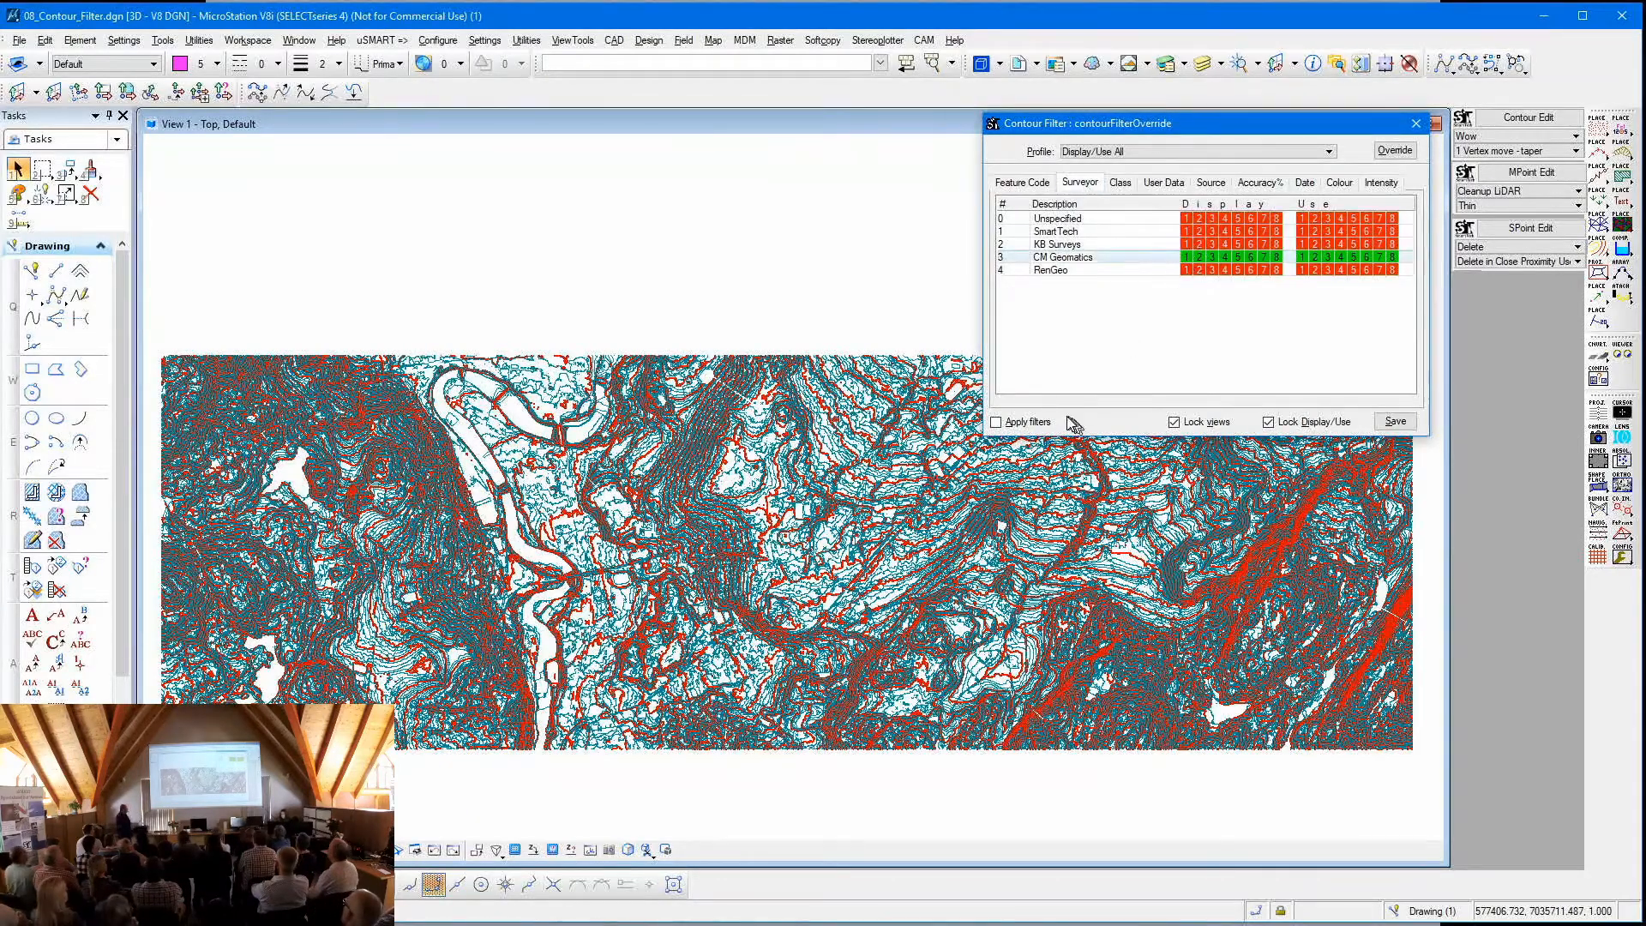
pyautogui.click(1030, 424)
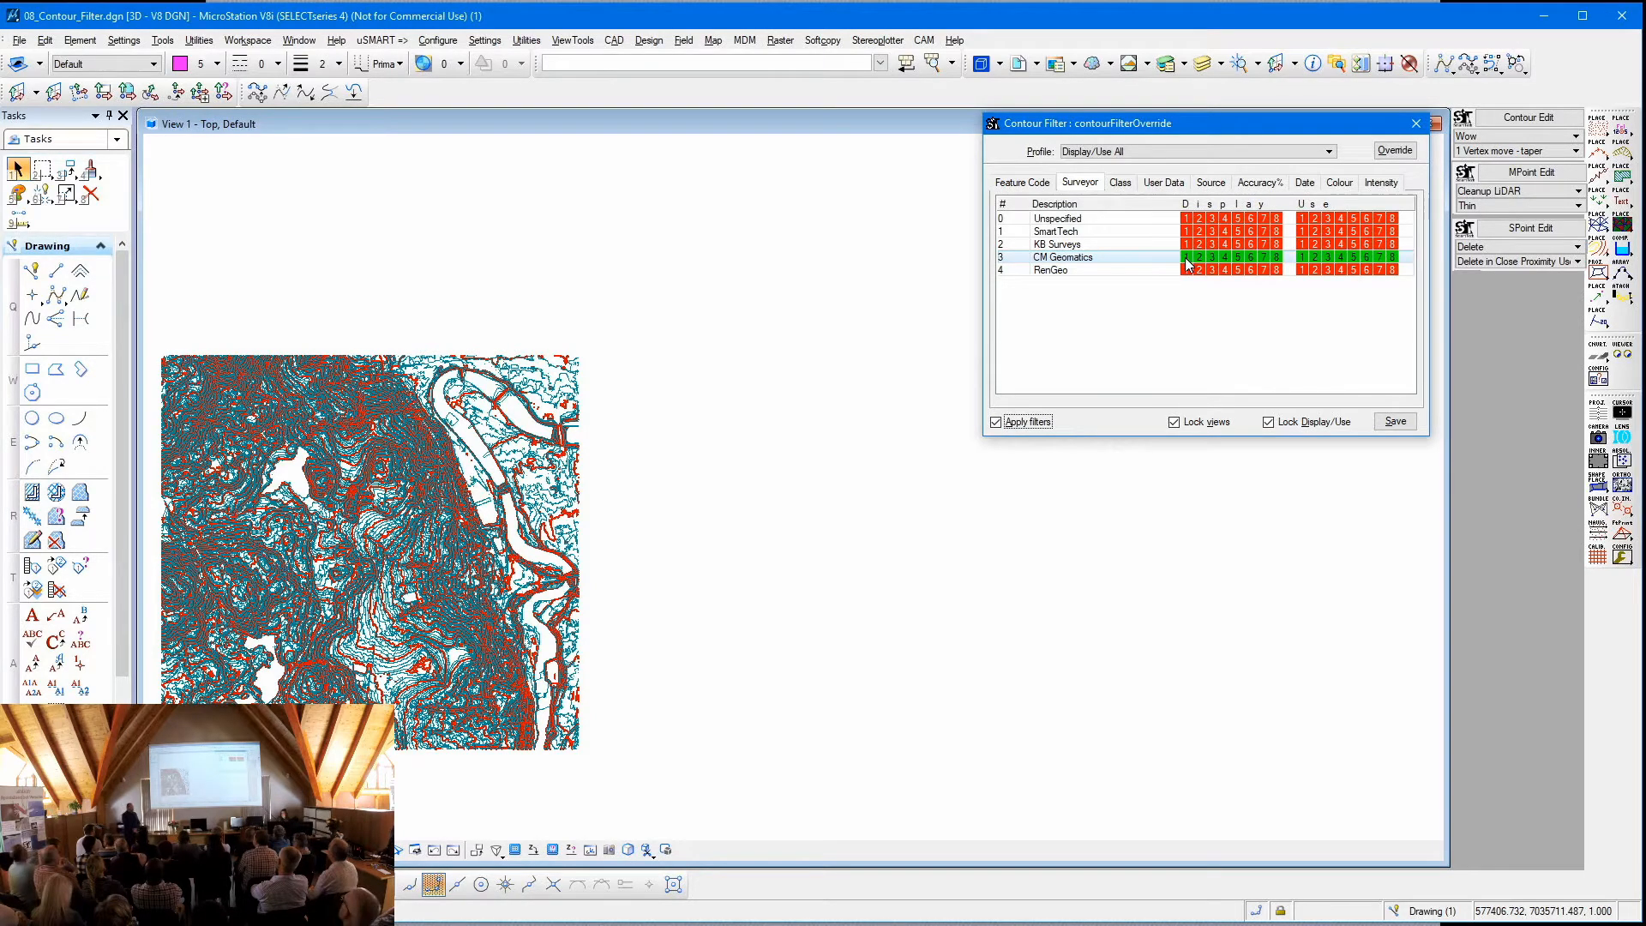
pyautogui.click(1188, 263)
pyautogui.click(1189, 250)
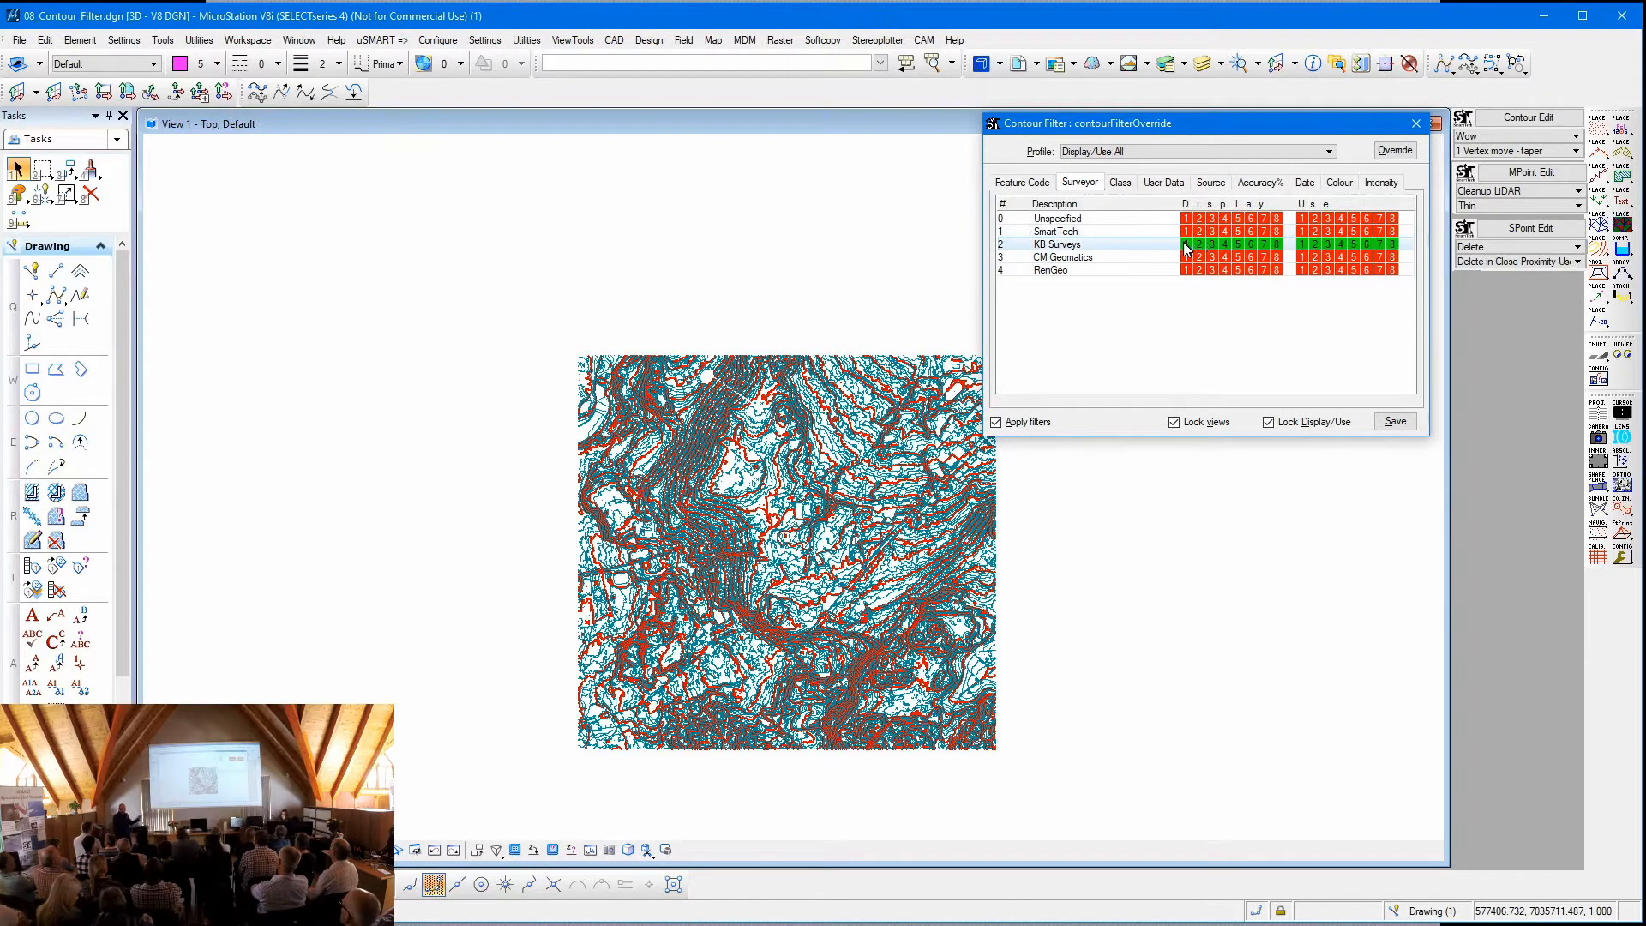
pyautogui.click(1186, 248)
# - Turn off the Minor class and restrict the User Data filter to Labelled contours only
pyautogui.click(1119, 183)
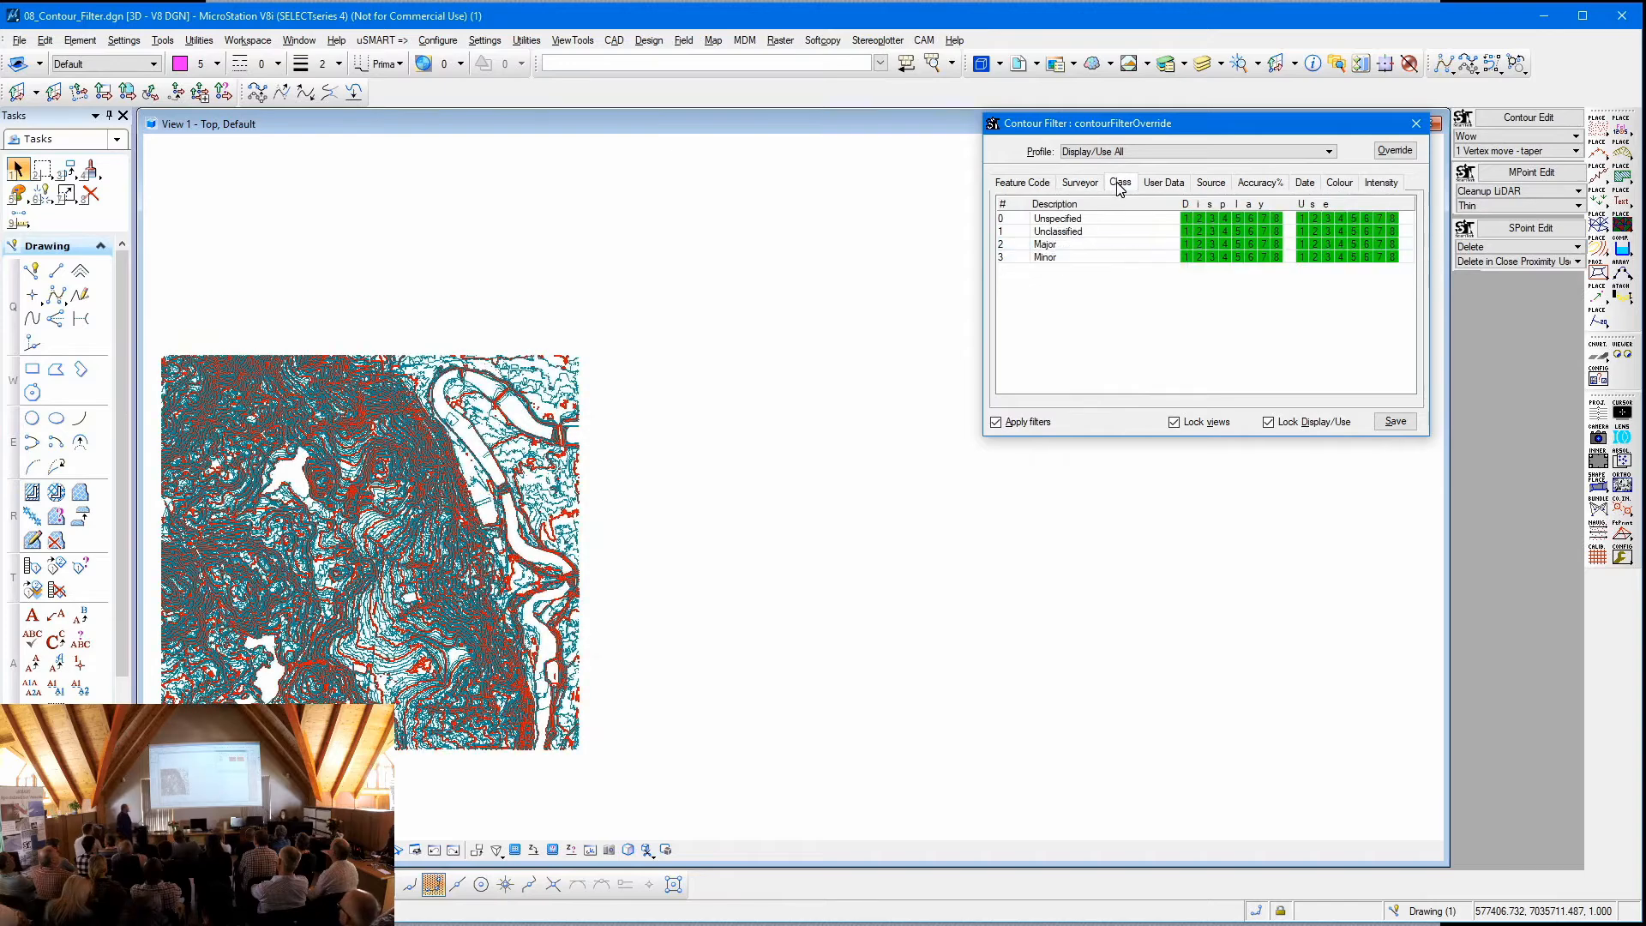
pyautogui.click(1187, 258)
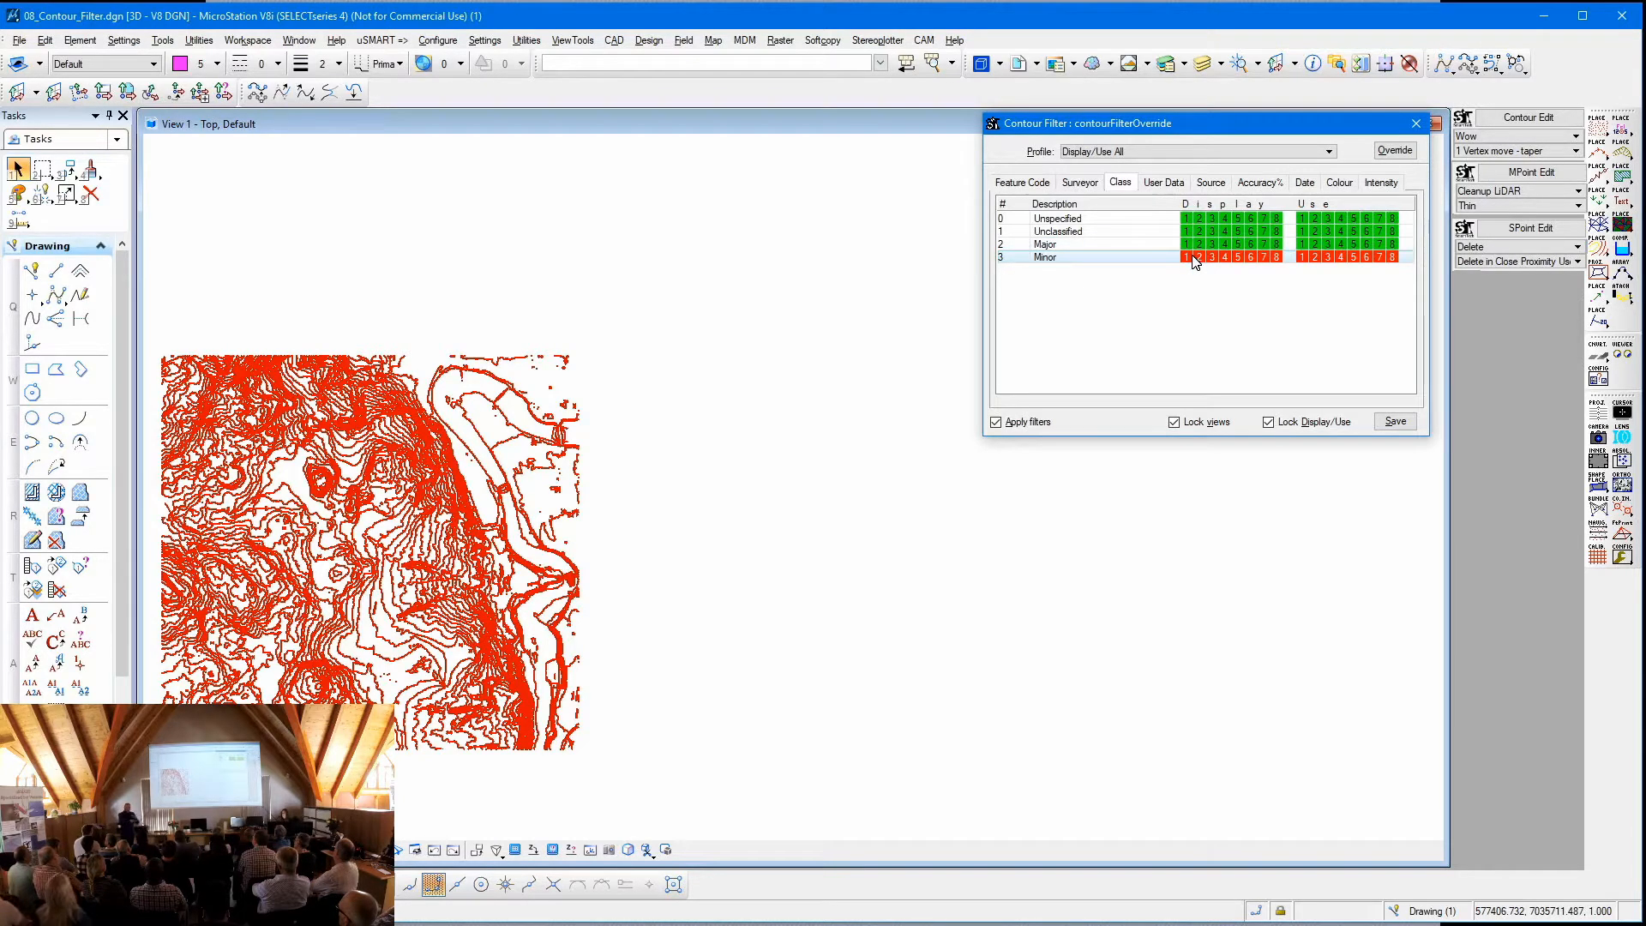
pyautogui.click(1166, 182)
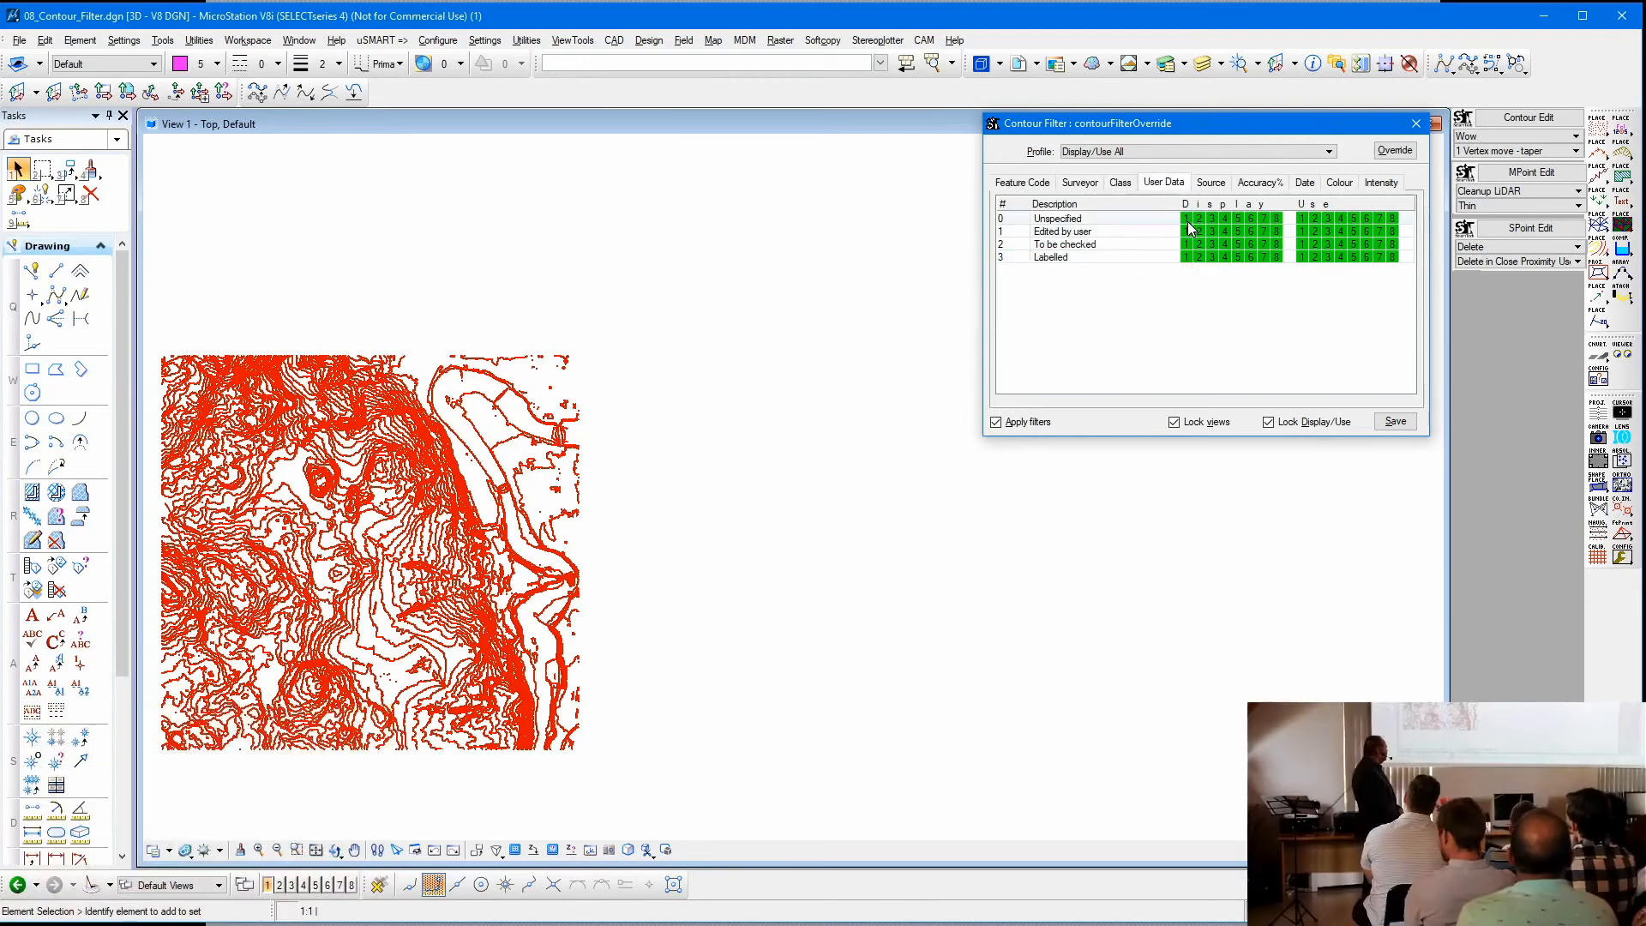
pyautogui.moveTo(1189, 222); pyautogui.dragTo(1195, 259)
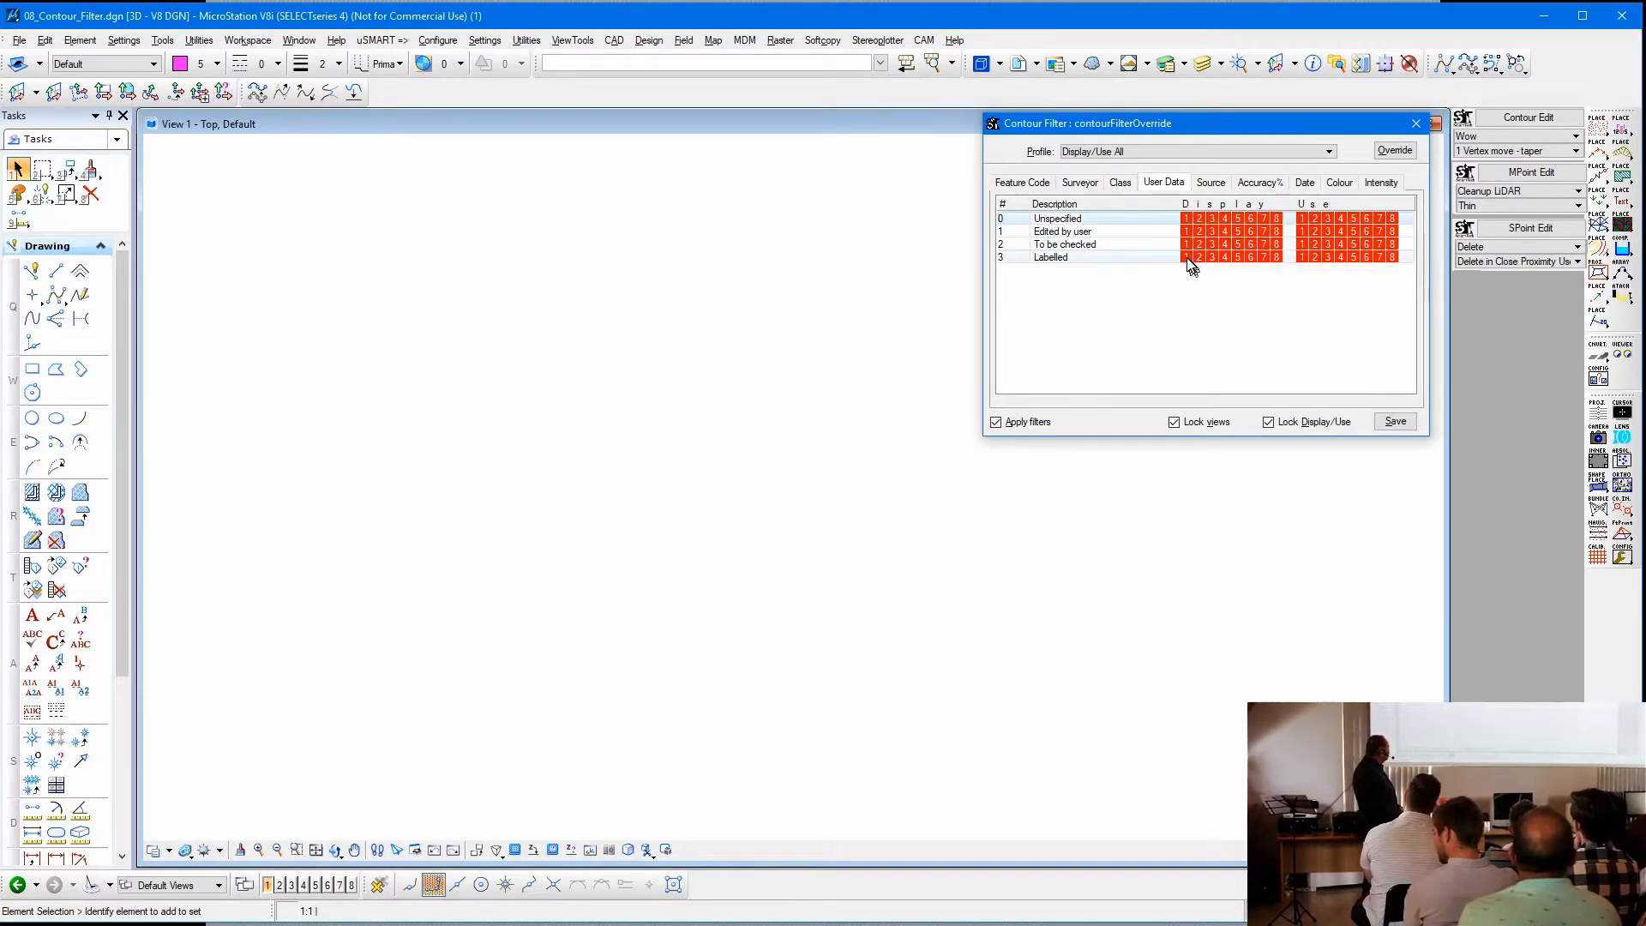
pyautogui.click(1189, 258)
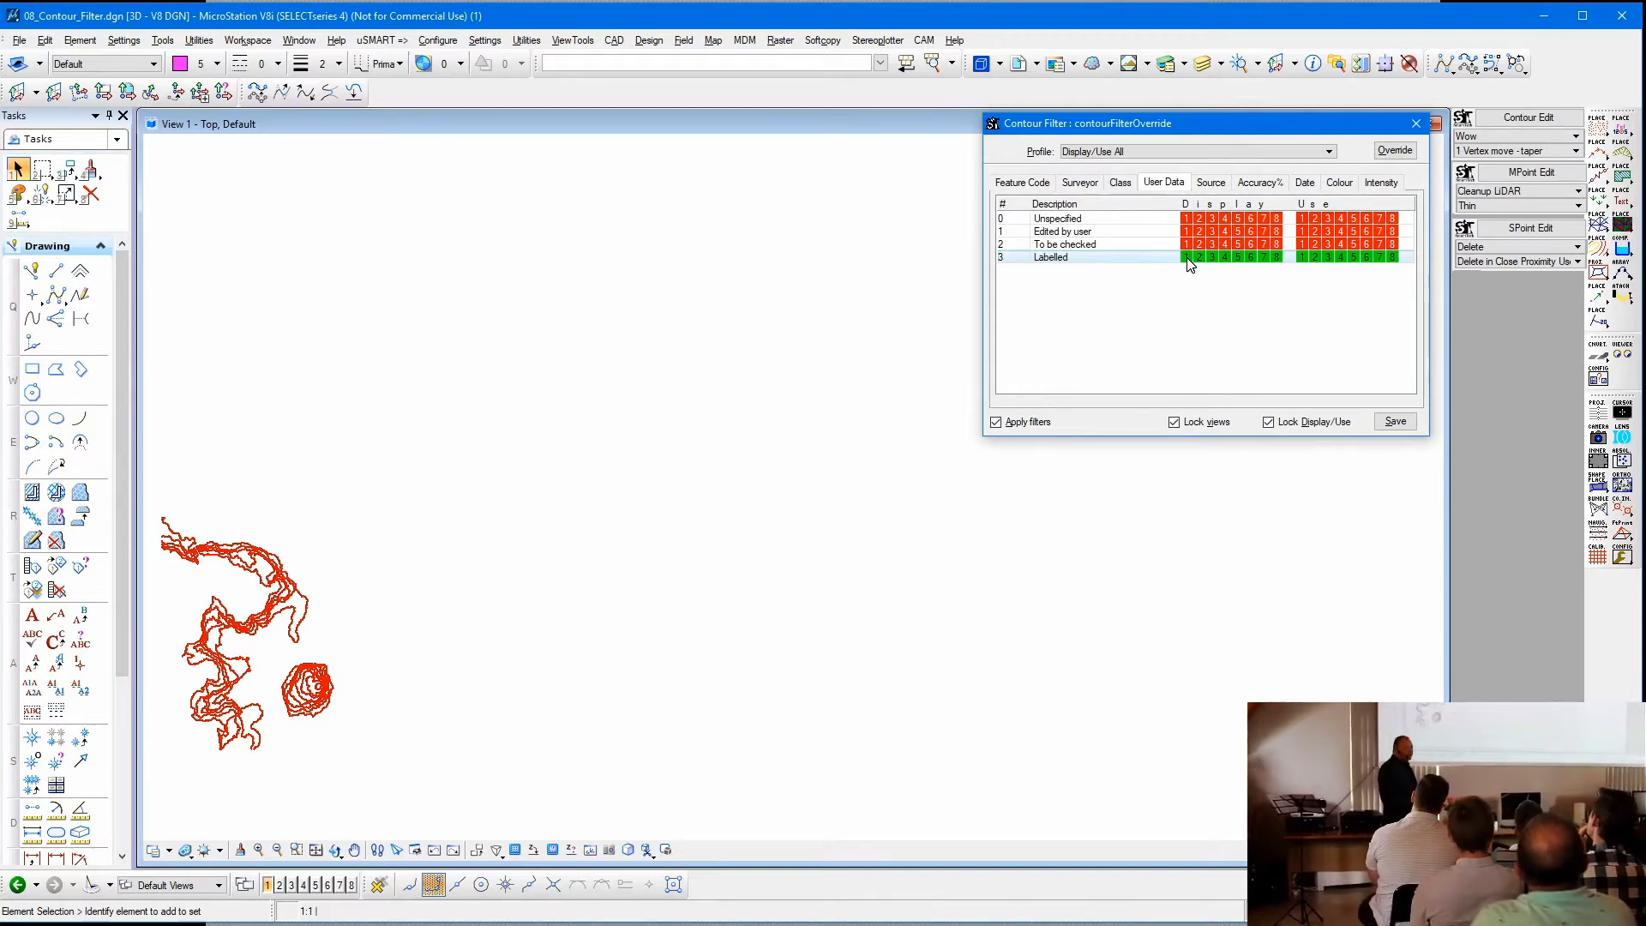
# - Stop applying the filters and load the Labelled profile in the Contour Filter
pyautogui.click(1017, 423)
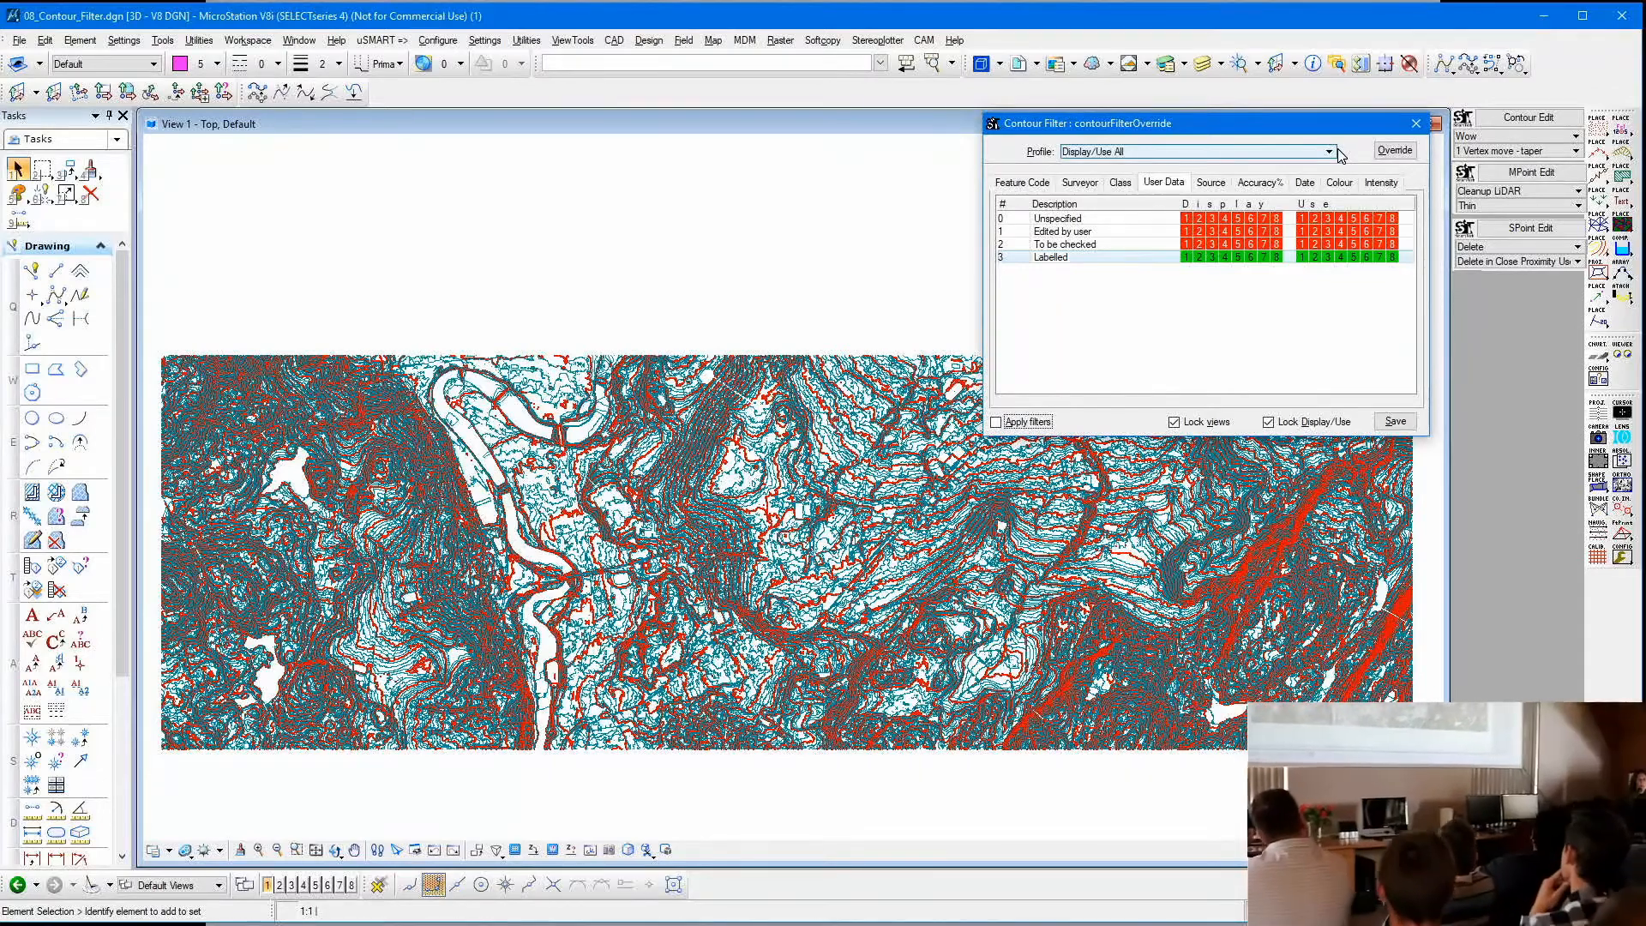
pyautogui.click(1330, 152)
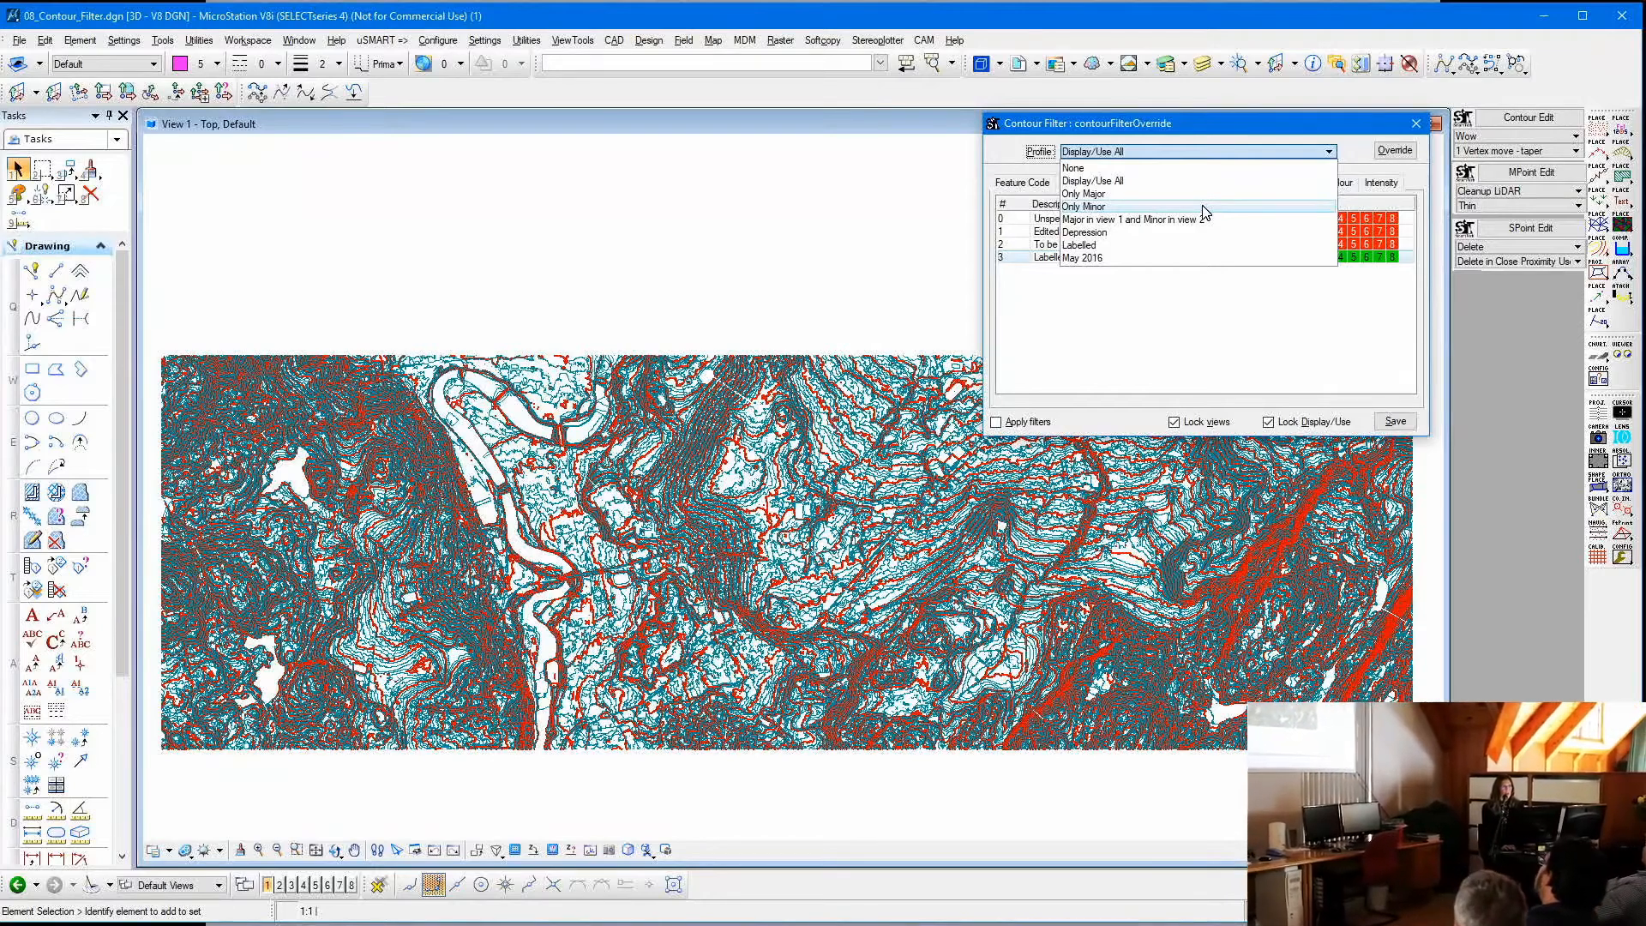
pyautogui.click(1145, 246)
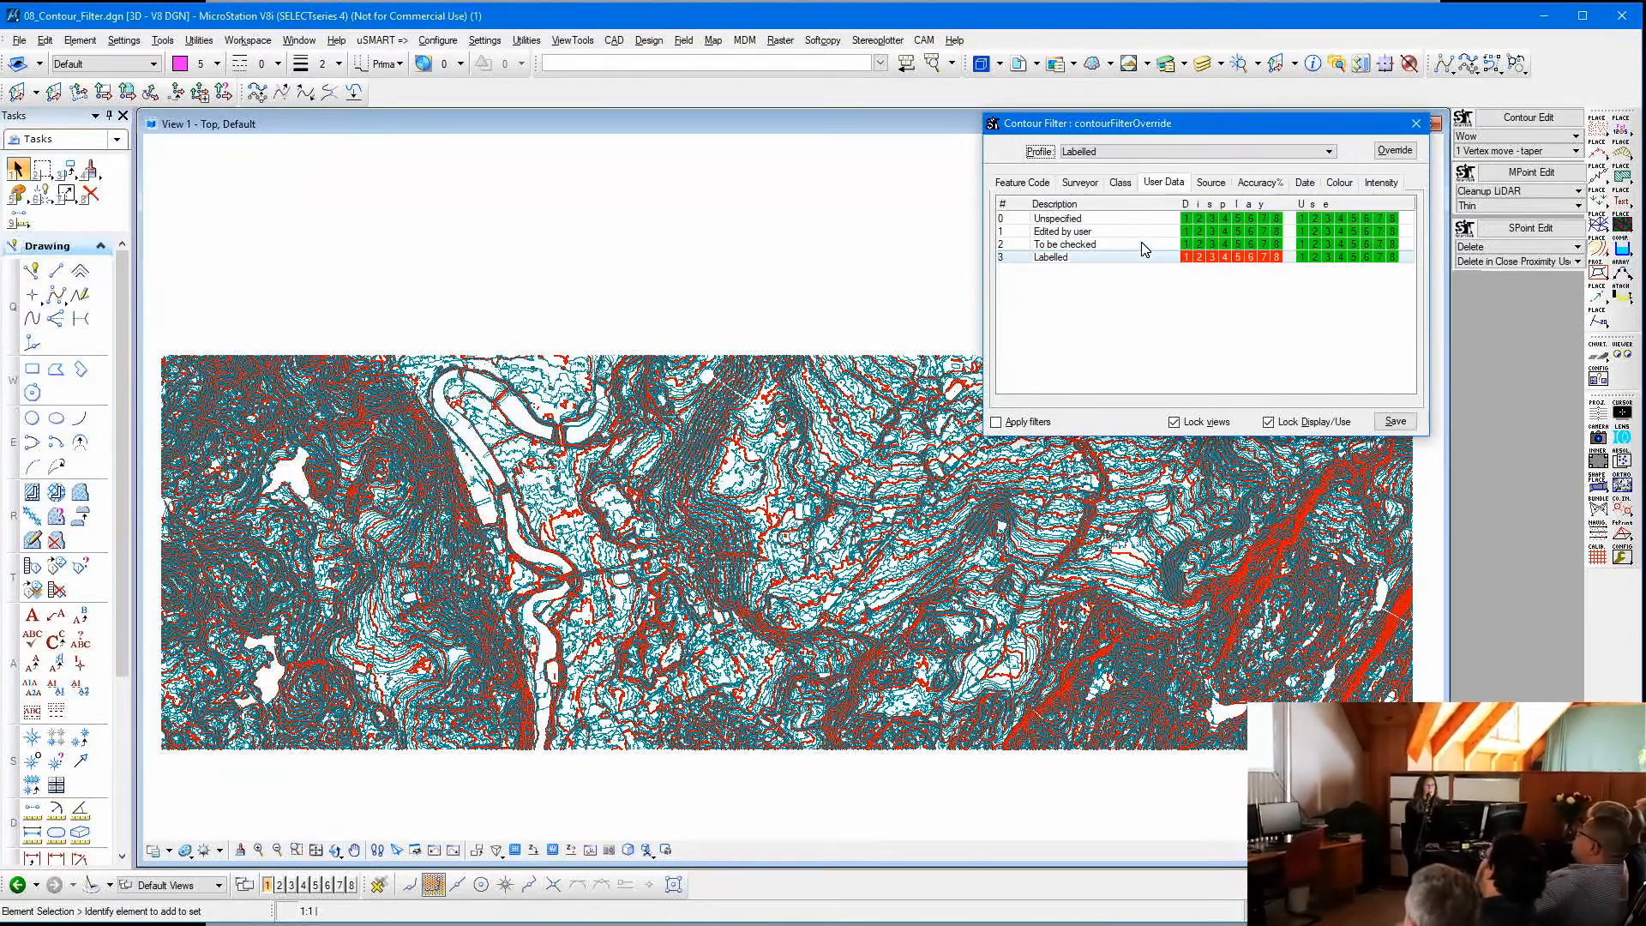
# - Load the May 2016 profile in the Contour Filter and apply the filters, then switch back to the Labelled profile
pyautogui.click(1330, 152)
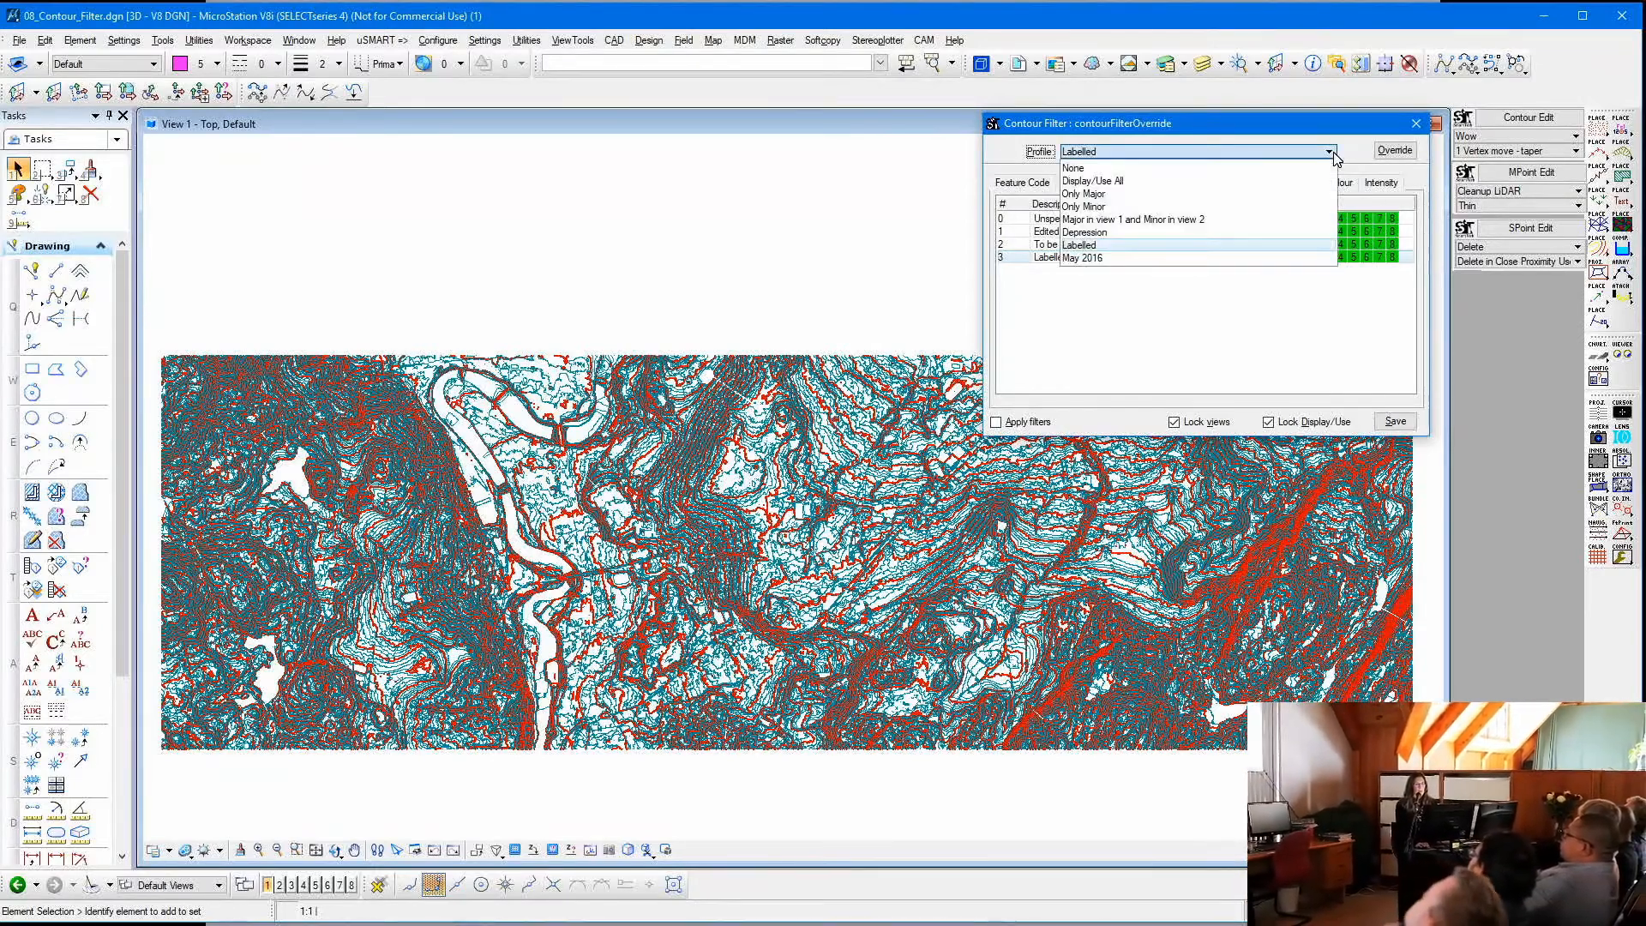
pyautogui.click(1117, 258)
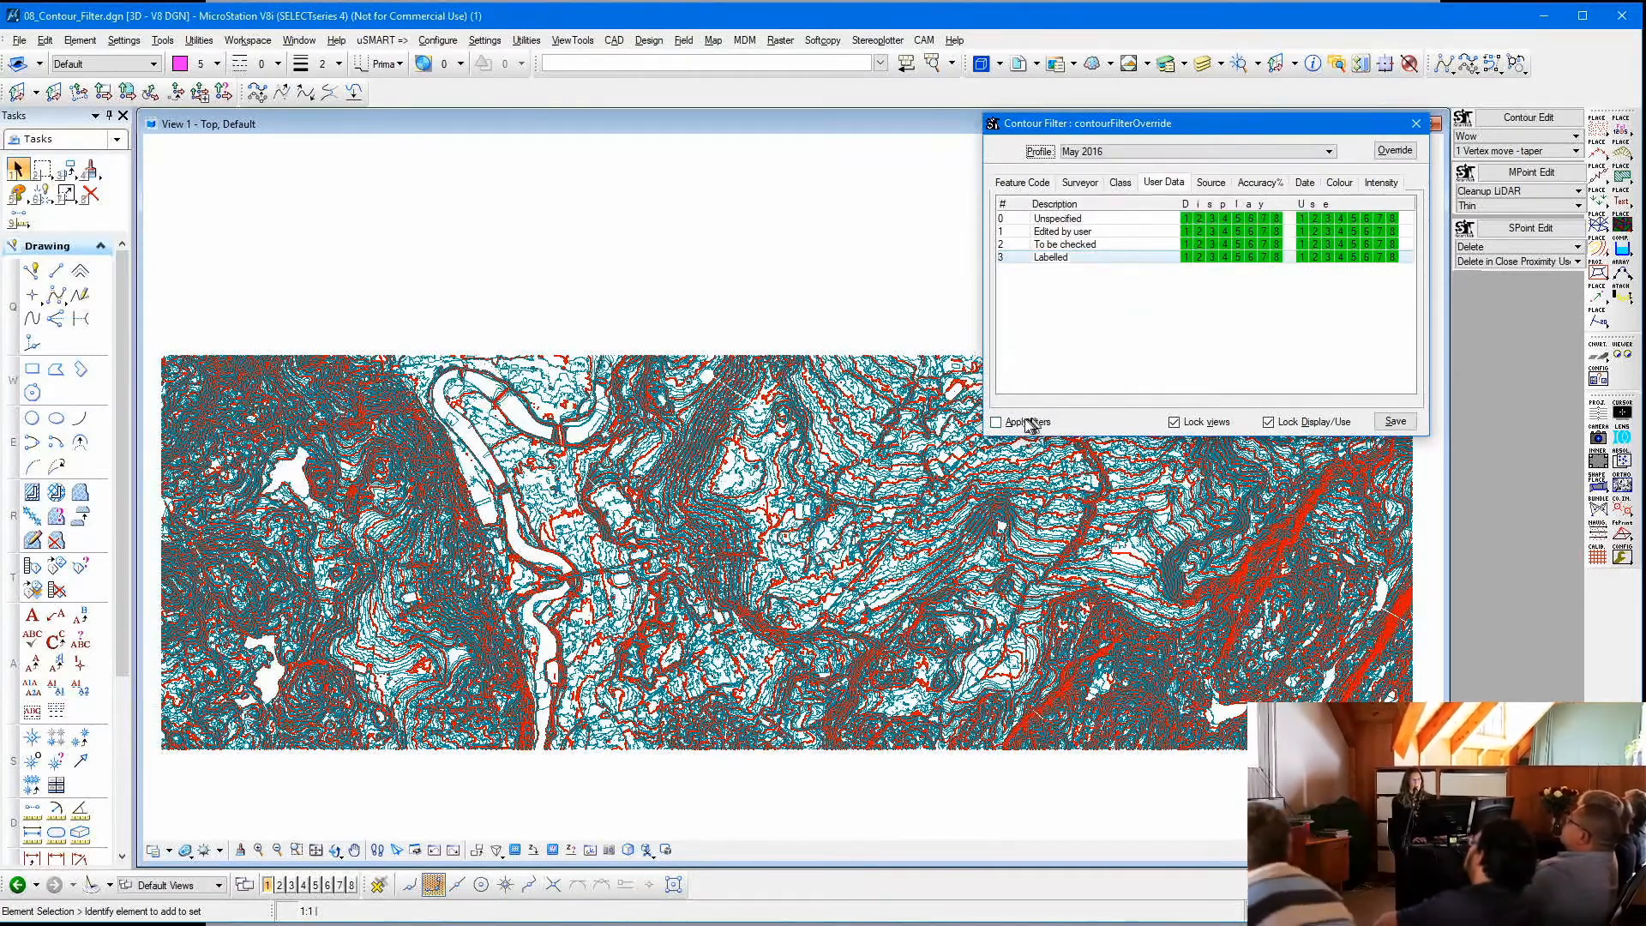
pyautogui.click(1041, 422)
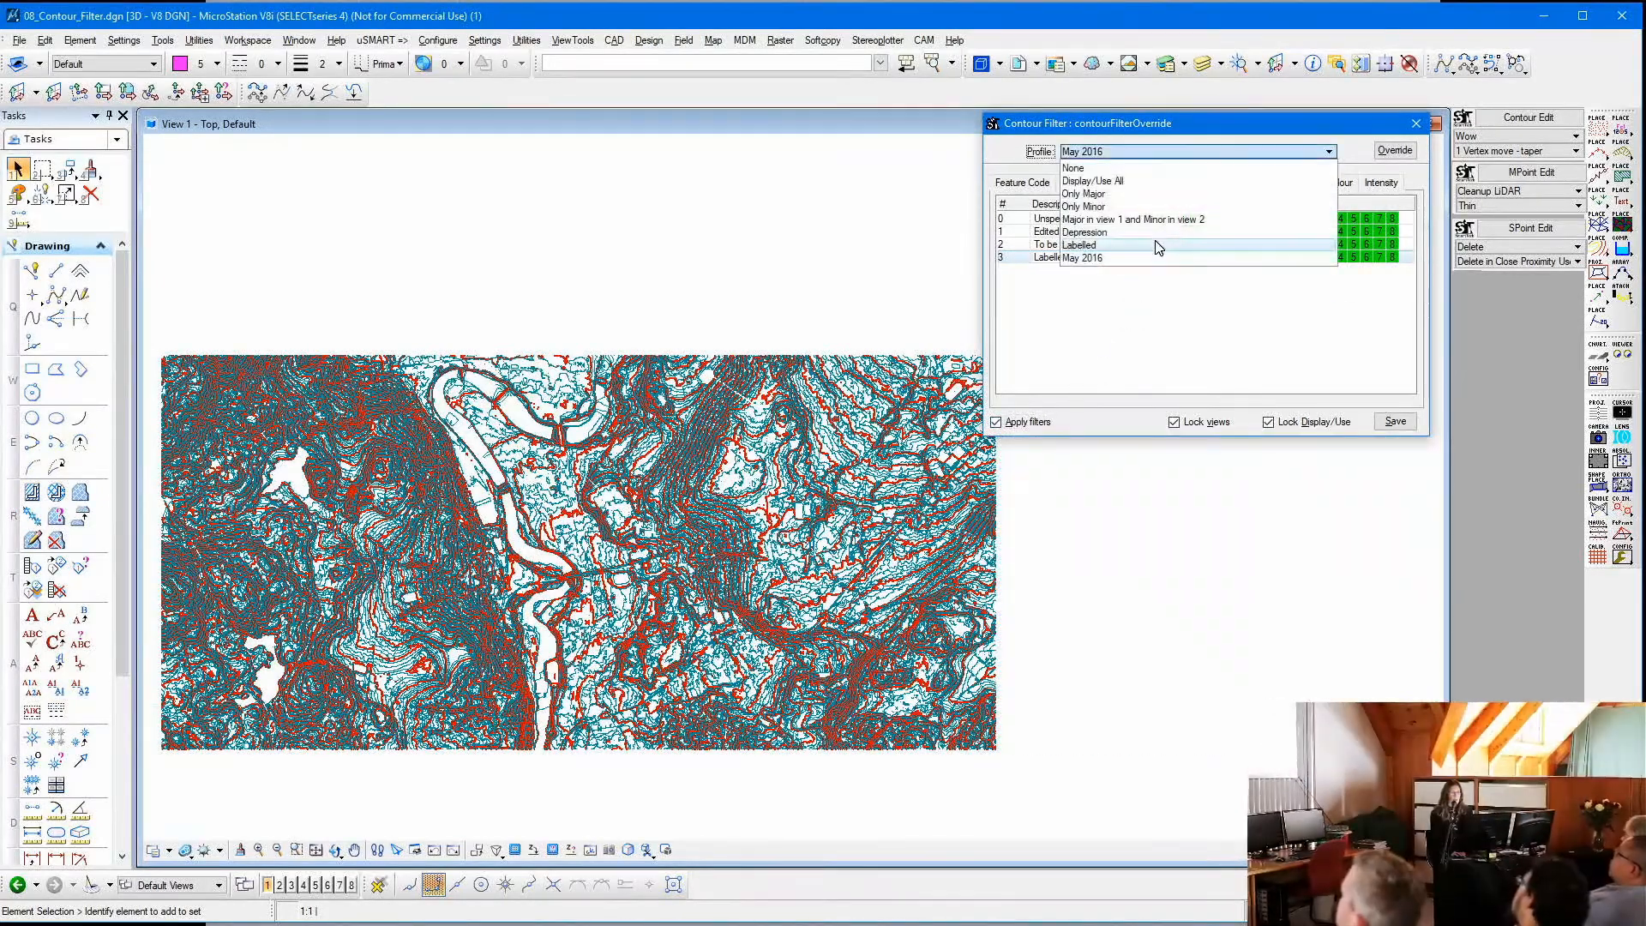
pyautogui.click(1157, 245)
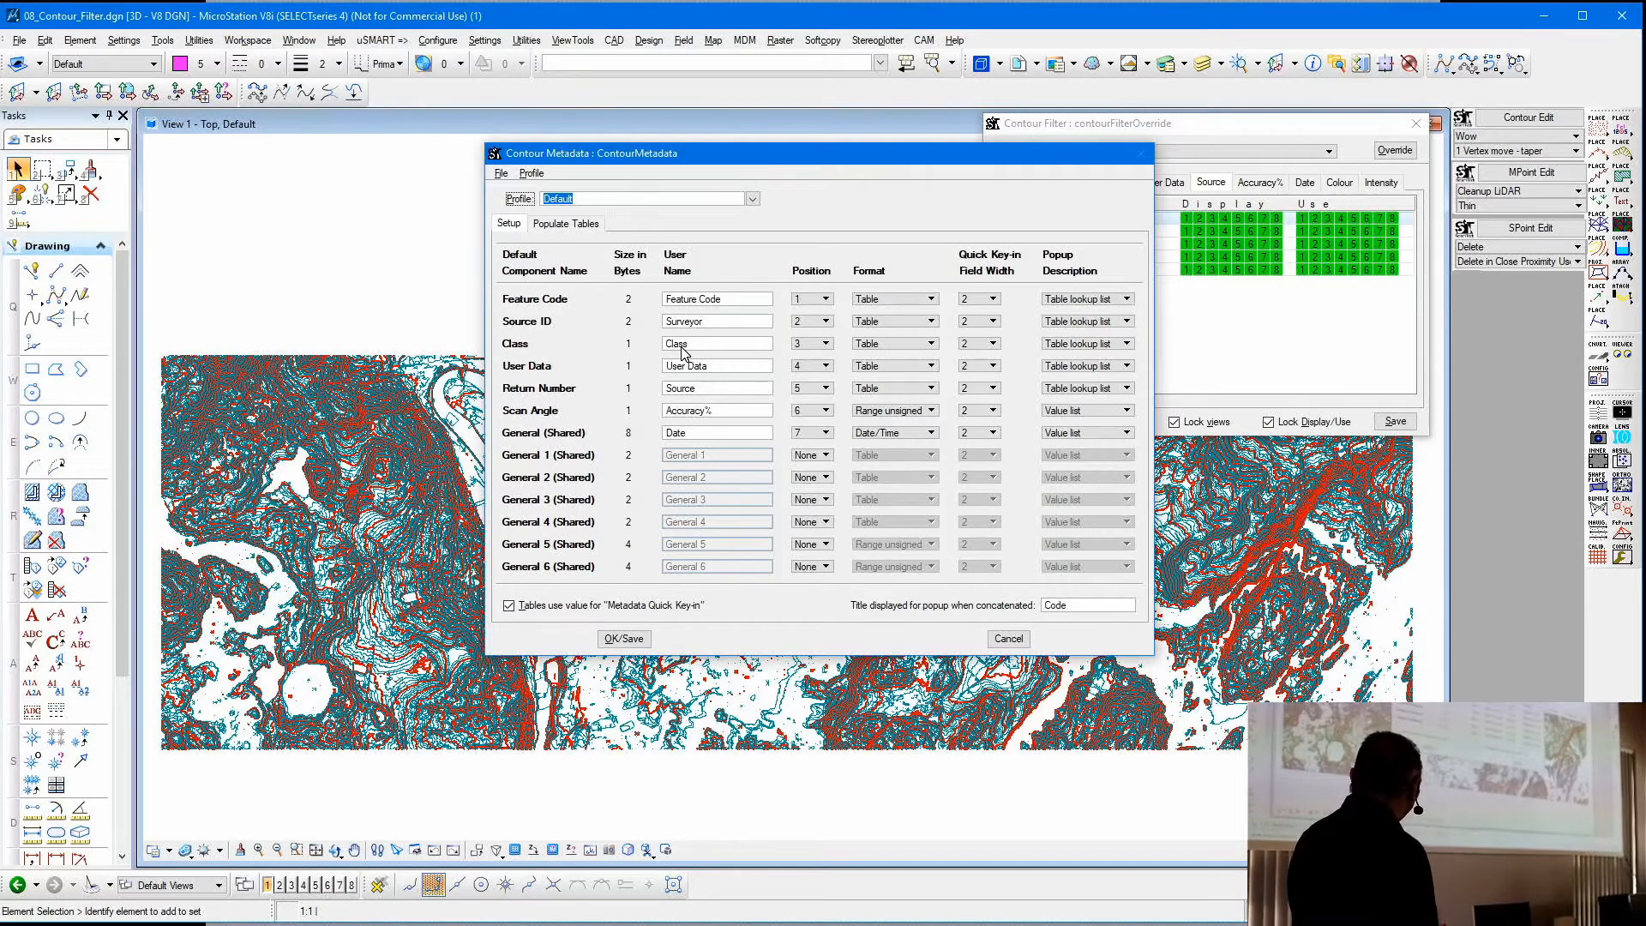
# - Add a record named Bridge to the Class table of the contour metadata
pyautogui.click(568, 225)
pyautogui.click(632, 257)
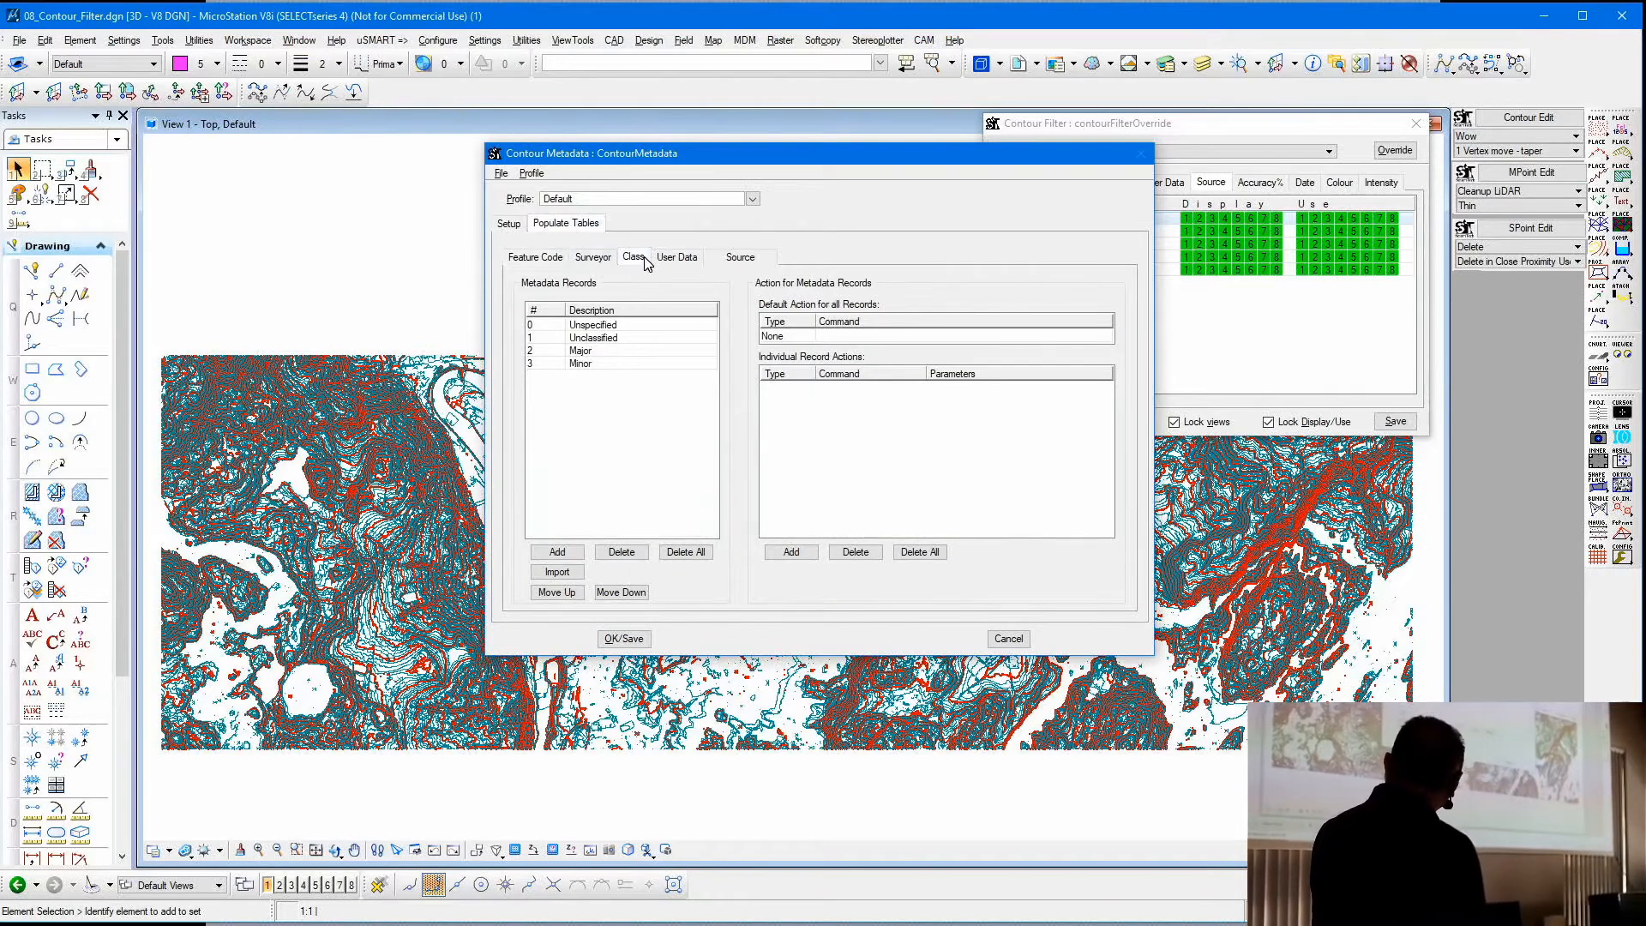
pyautogui.click(614, 365)
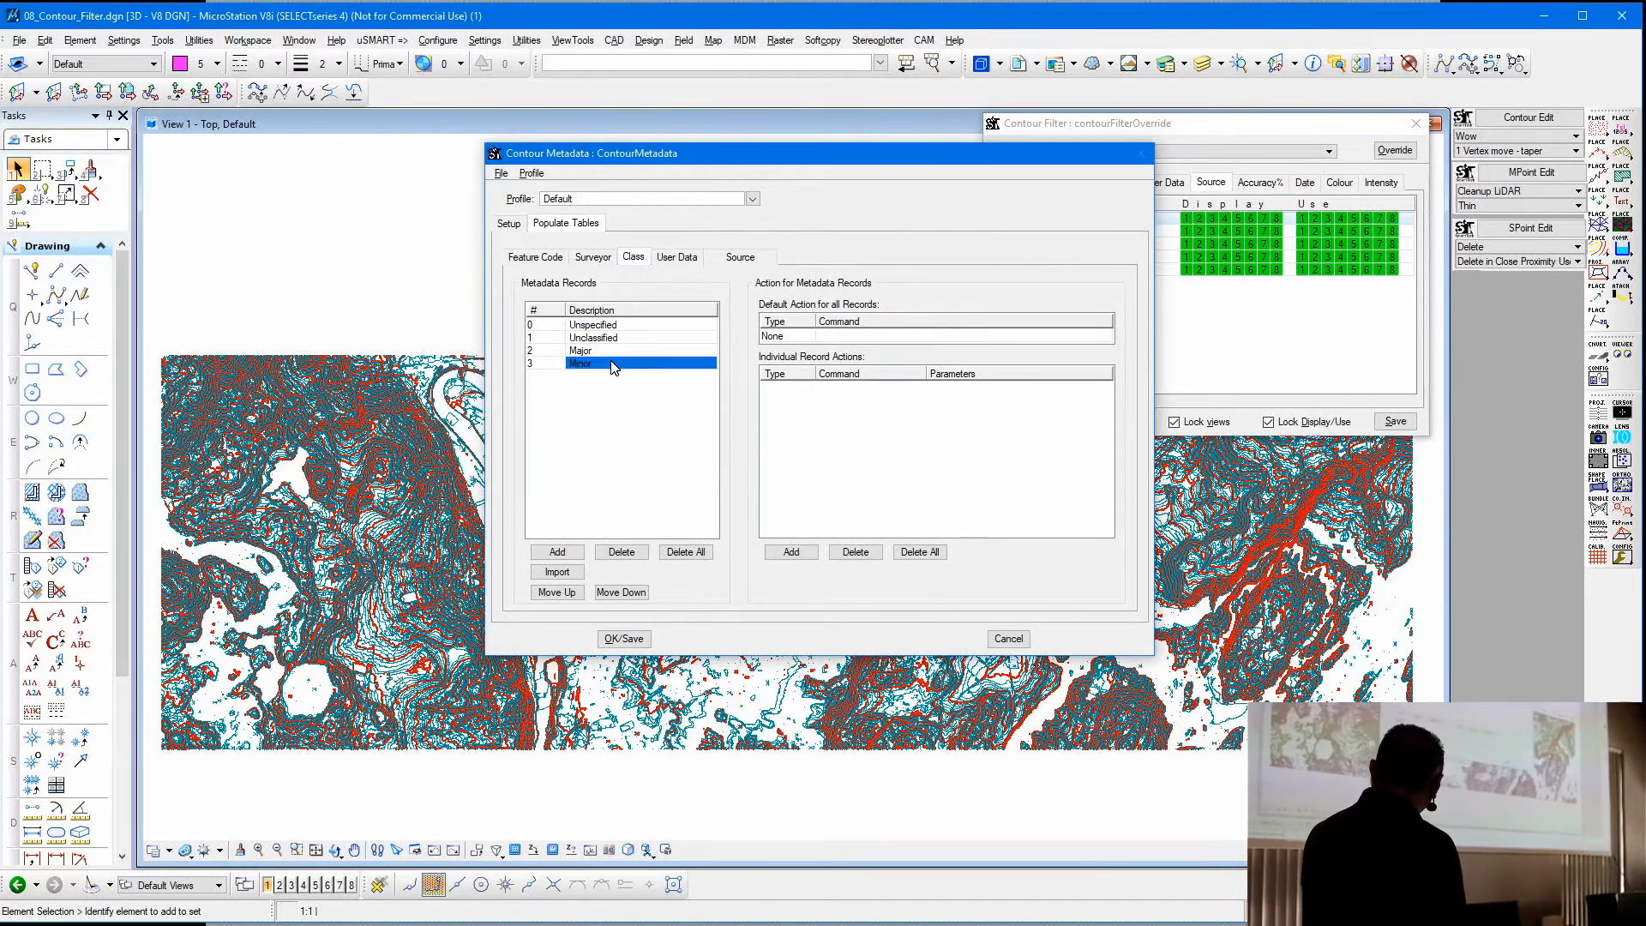
pyautogui.click(557, 552)
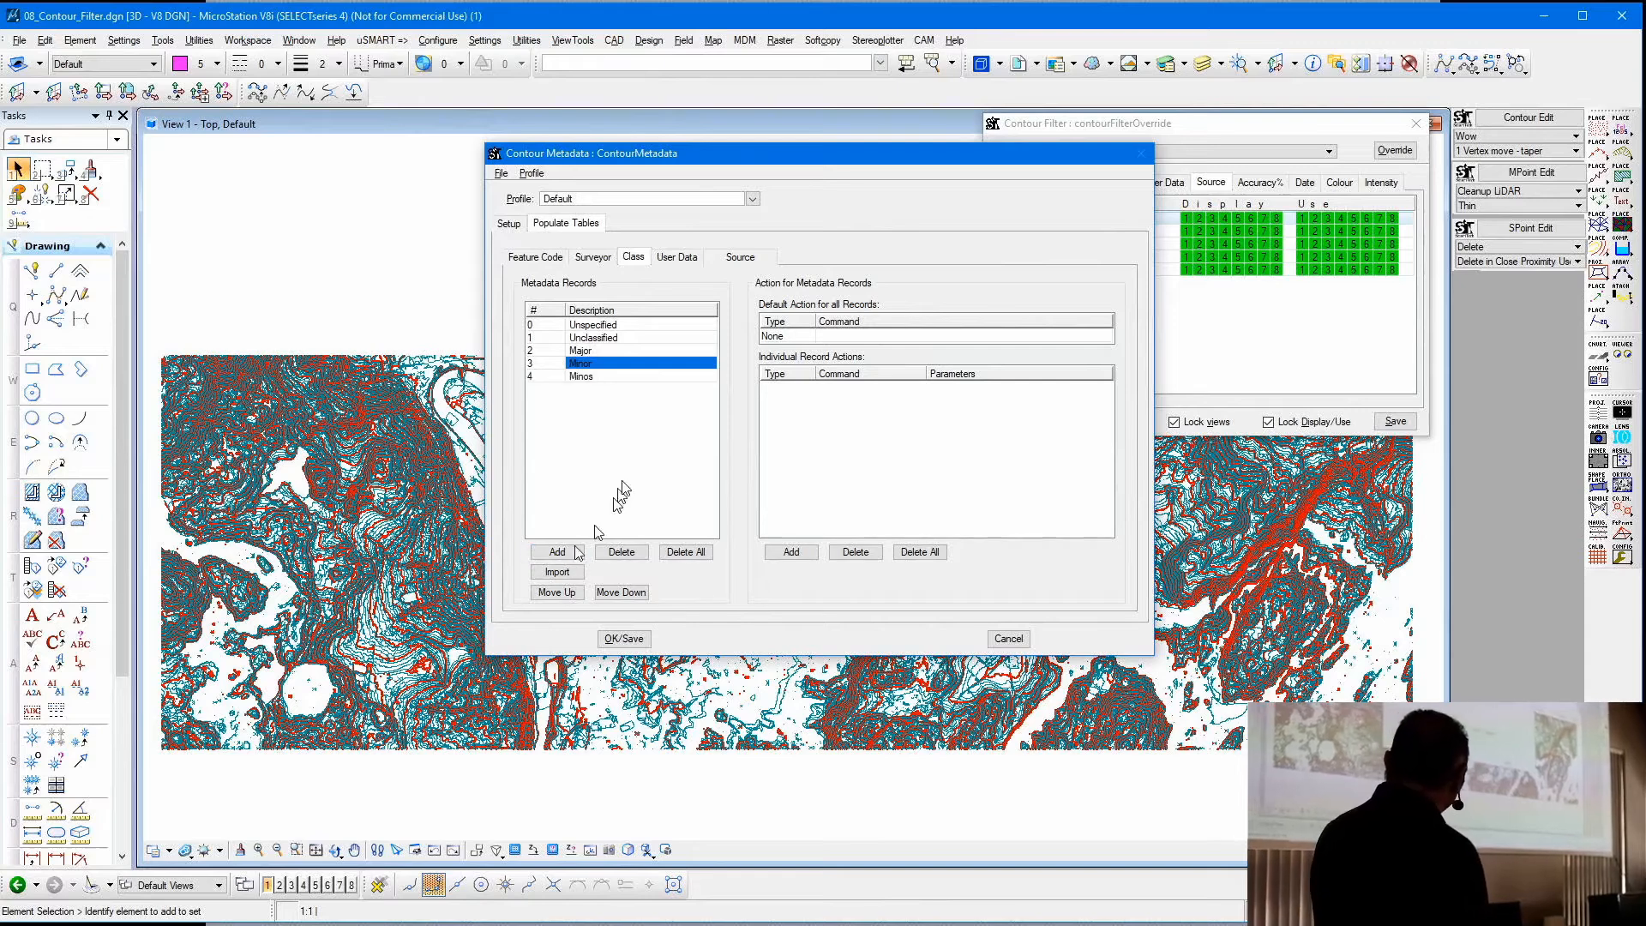
pyautogui.click(616, 378)
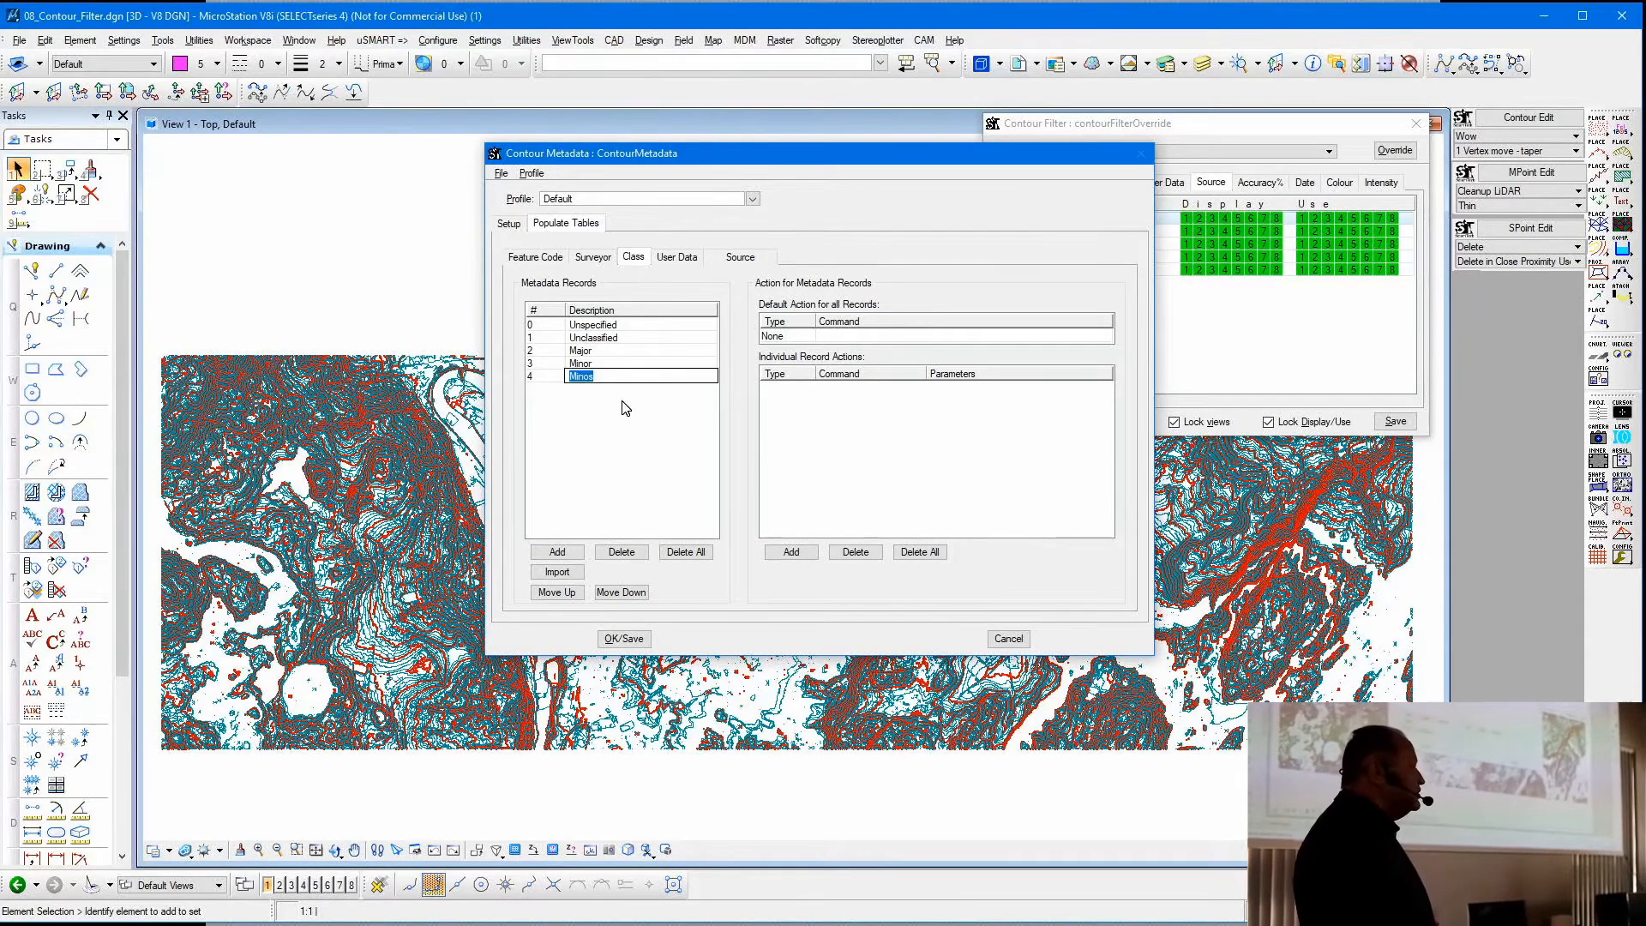
pyautogui.write('Bridge')
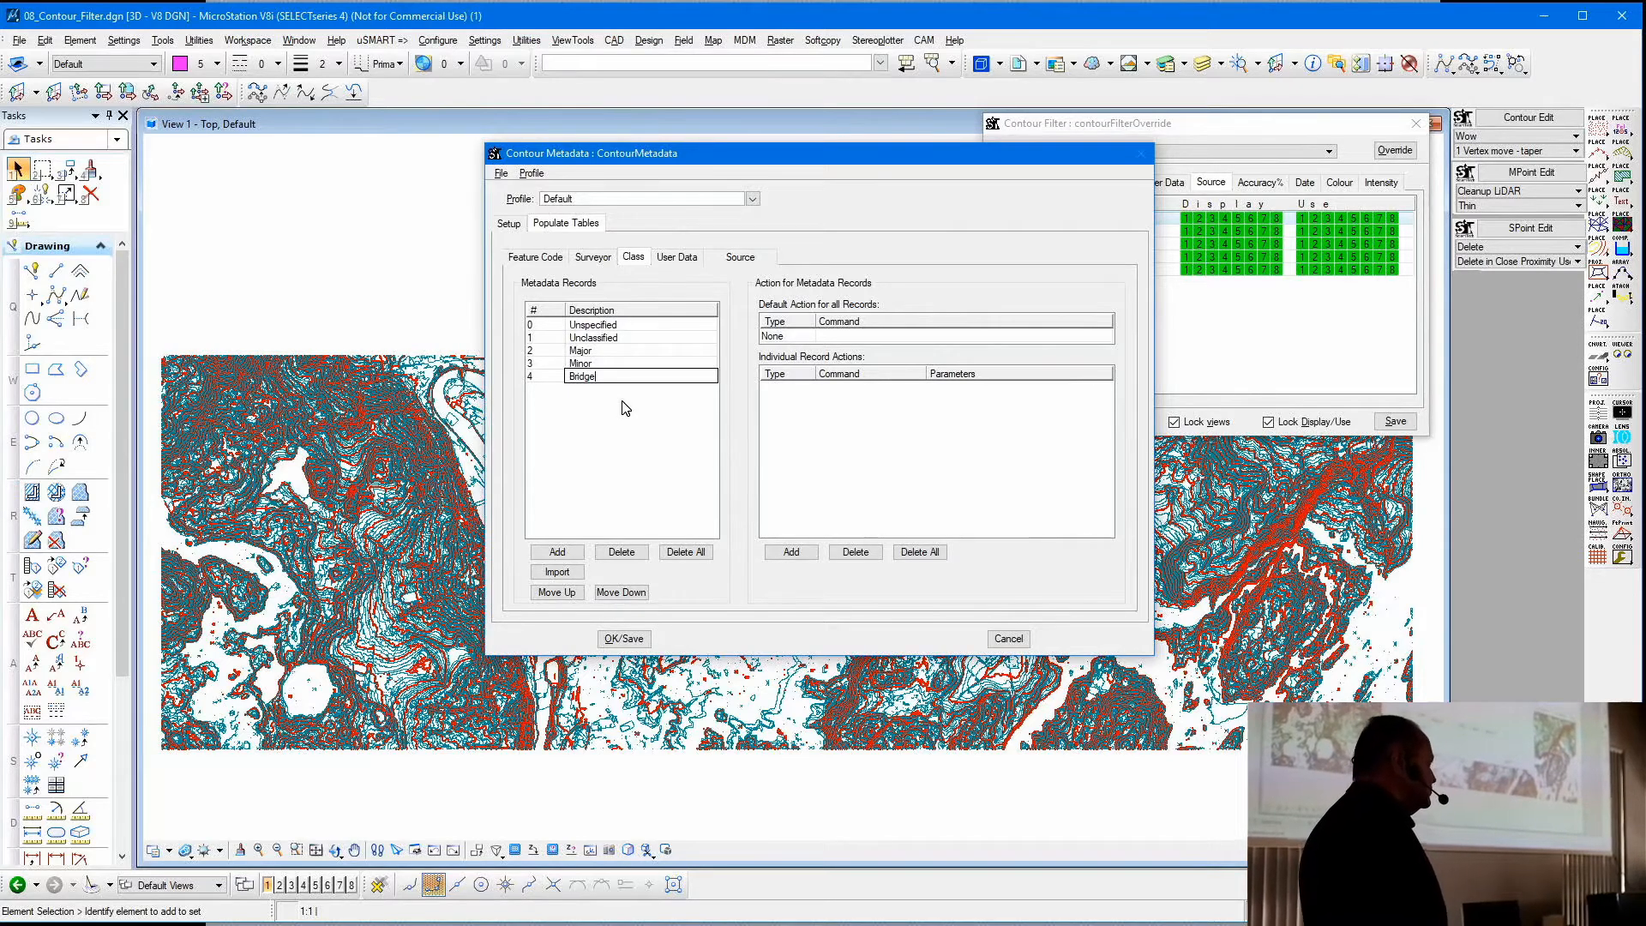
pyautogui.press('Return')
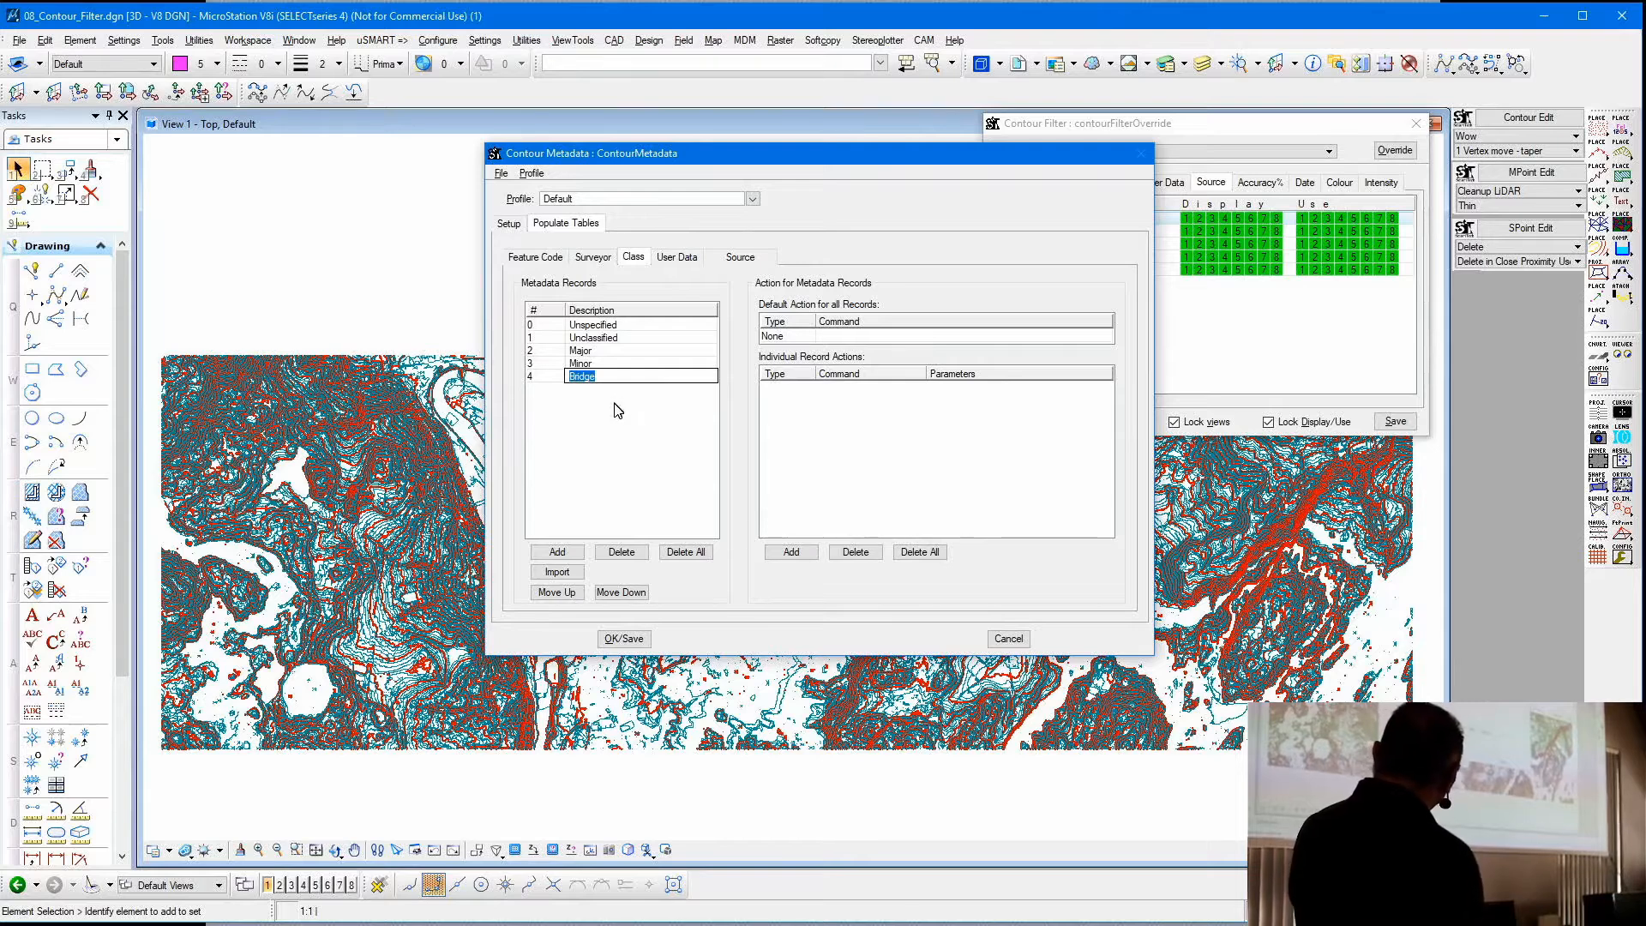
pyautogui.click(614, 403)
# - Add a record named 3D Scan Data to the Source table of the contour metadata
pyautogui.click(737, 256)
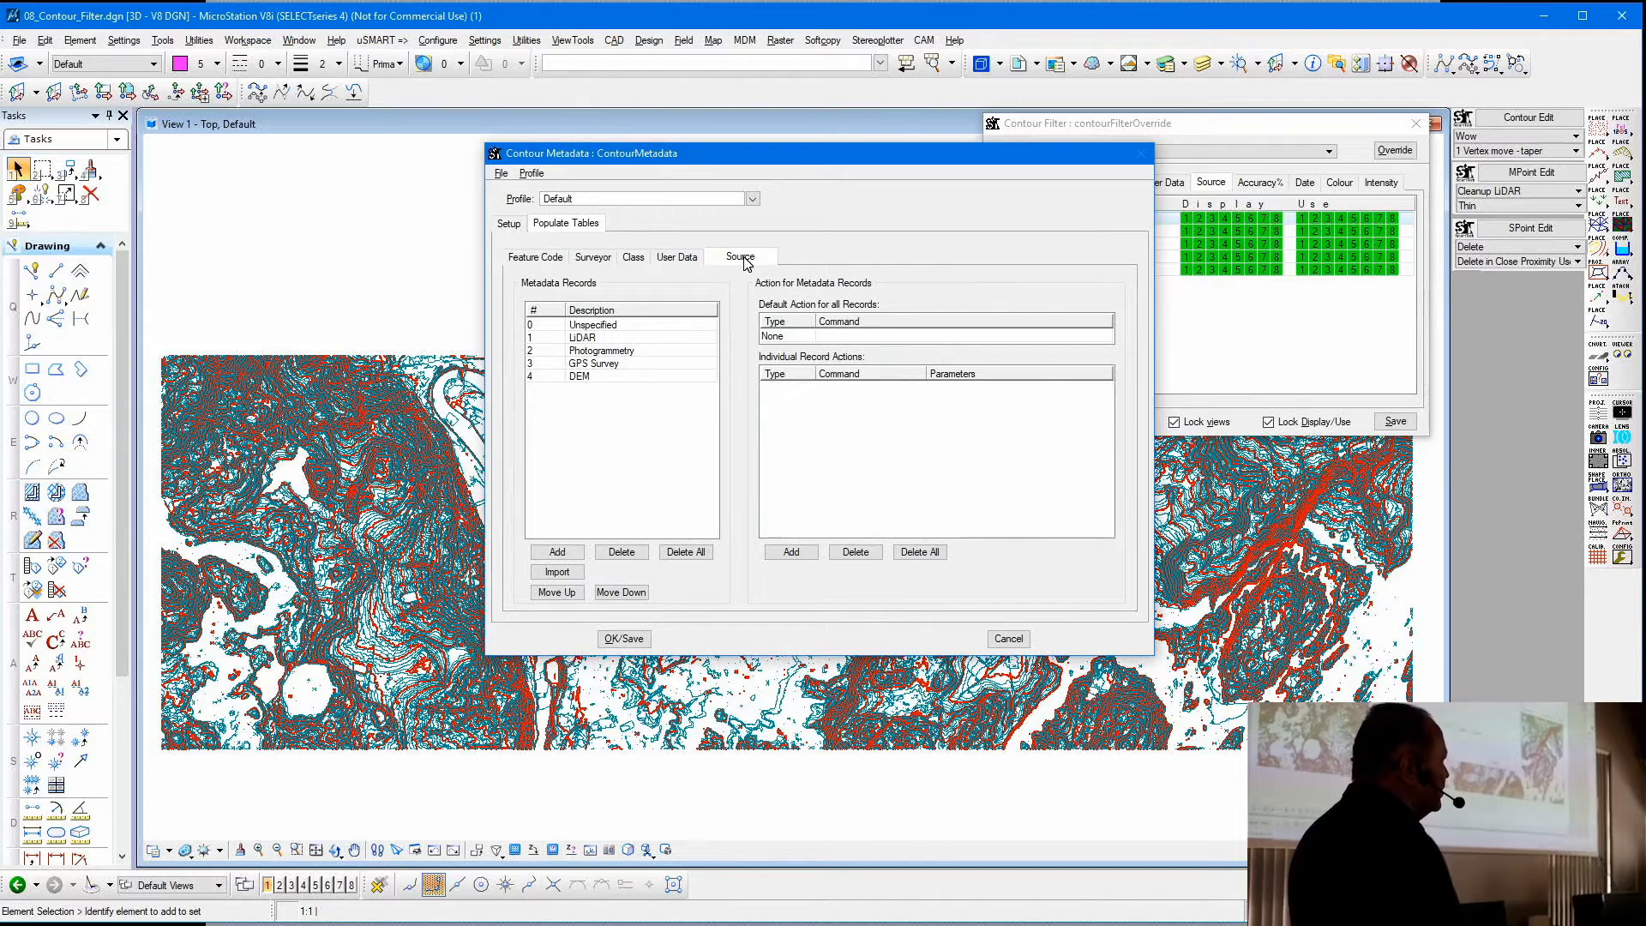
pyautogui.click(669, 377)
pyautogui.click(557, 551)
pyautogui.click(605, 389)
pyautogui.click(599, 390)
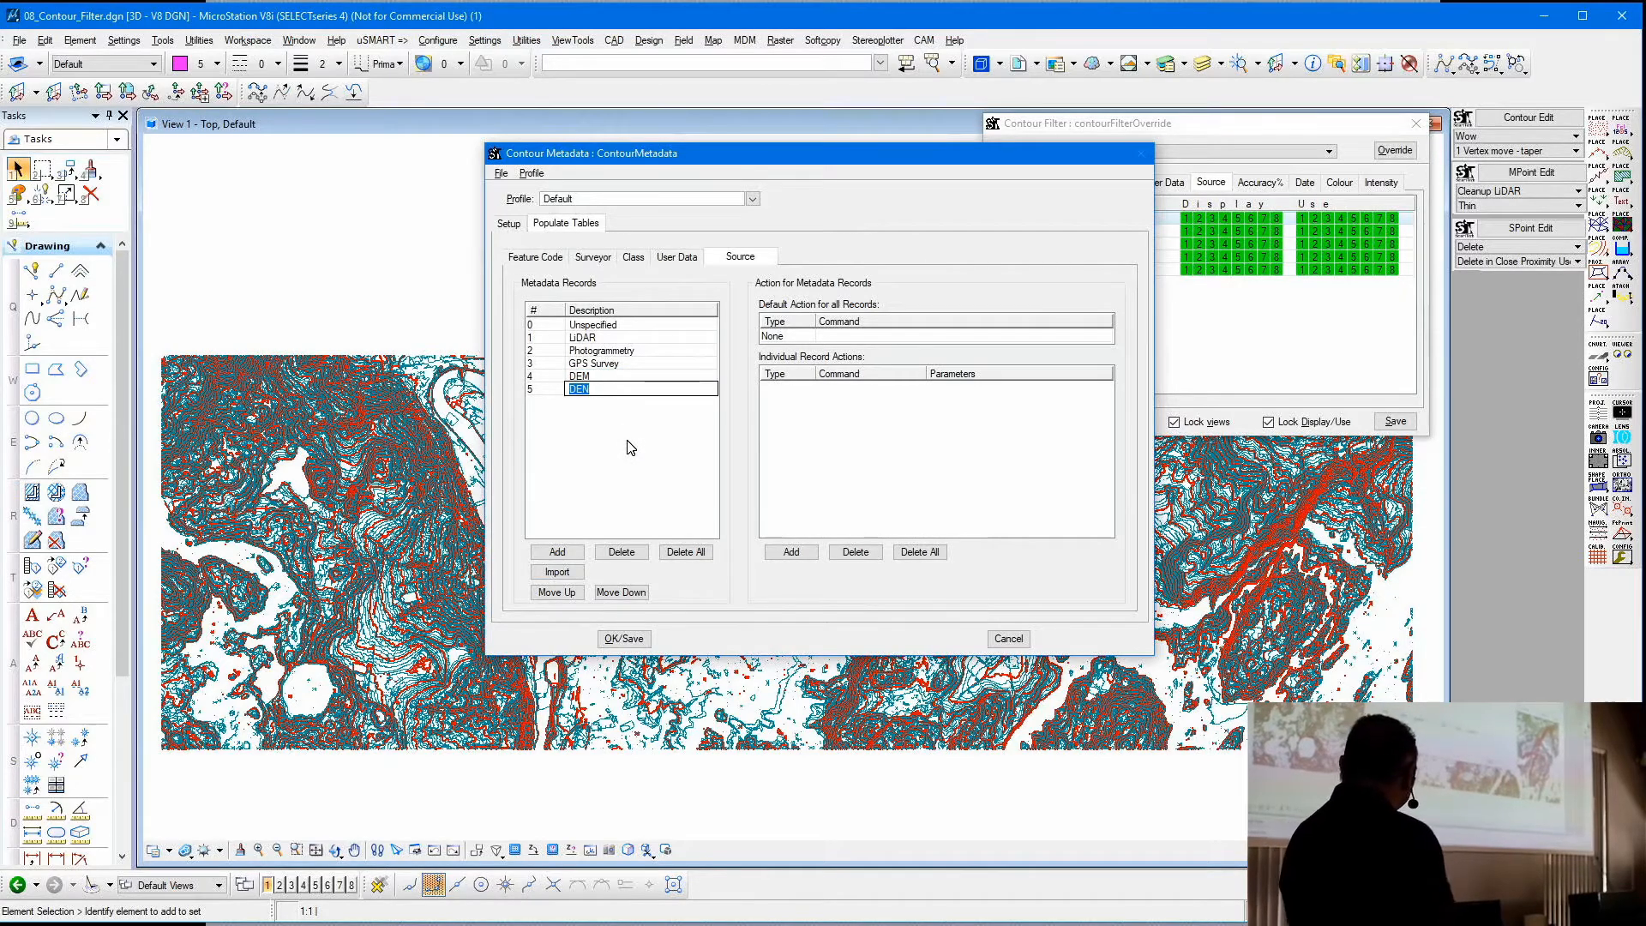
pyautogui.write('3D')
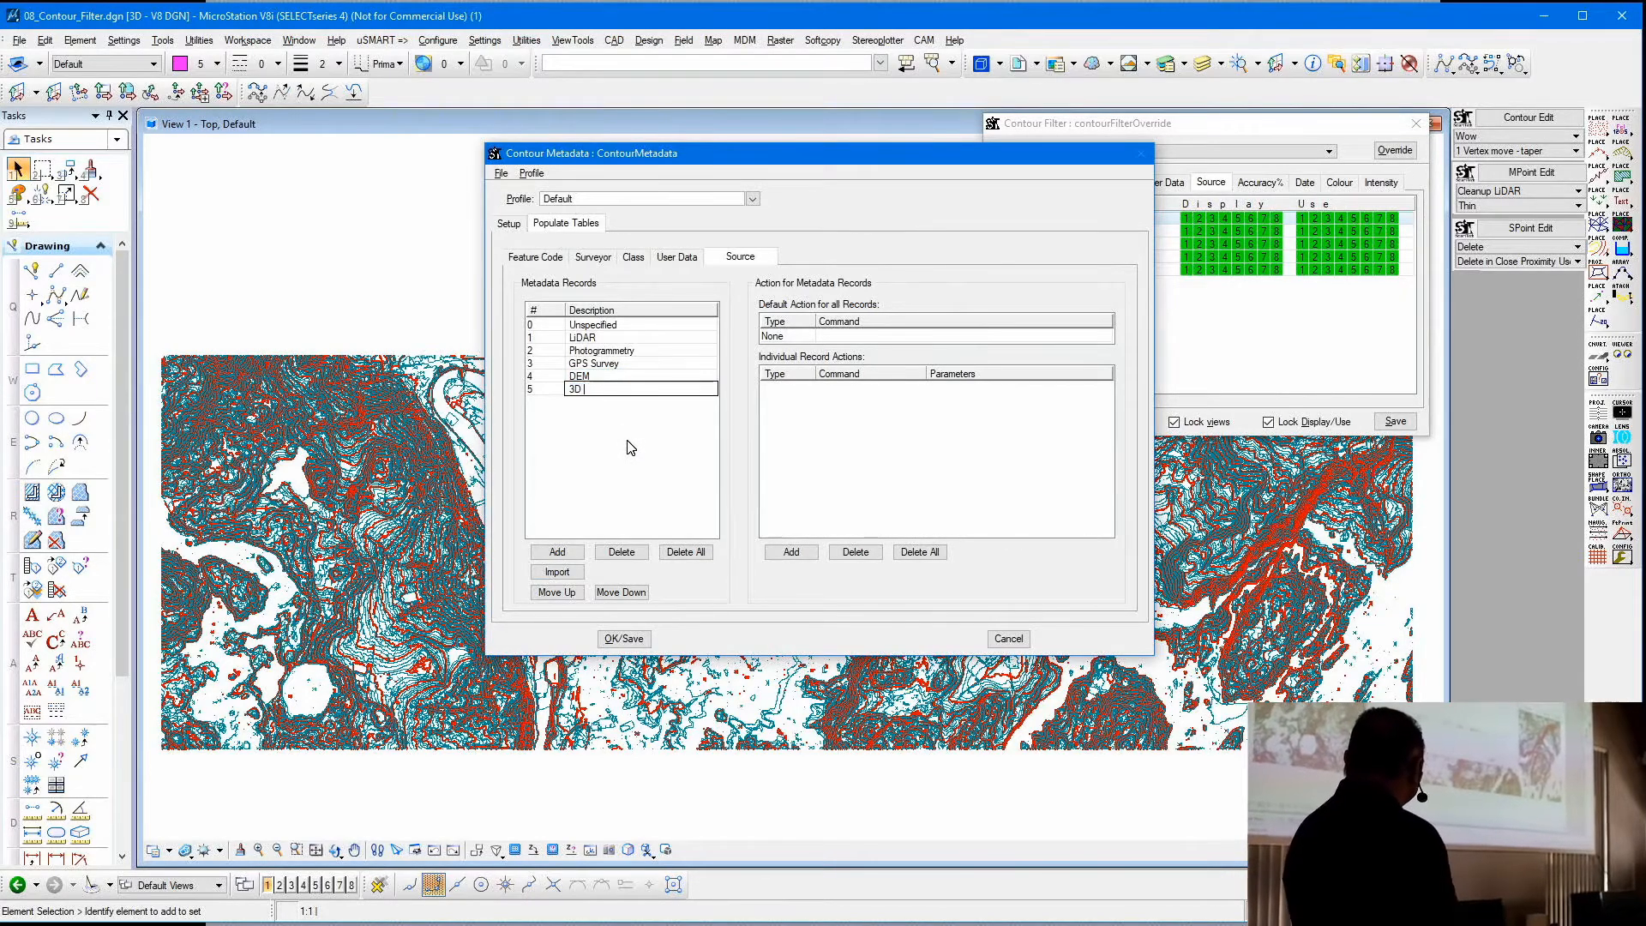
pyautogui.write(' Scan Data')
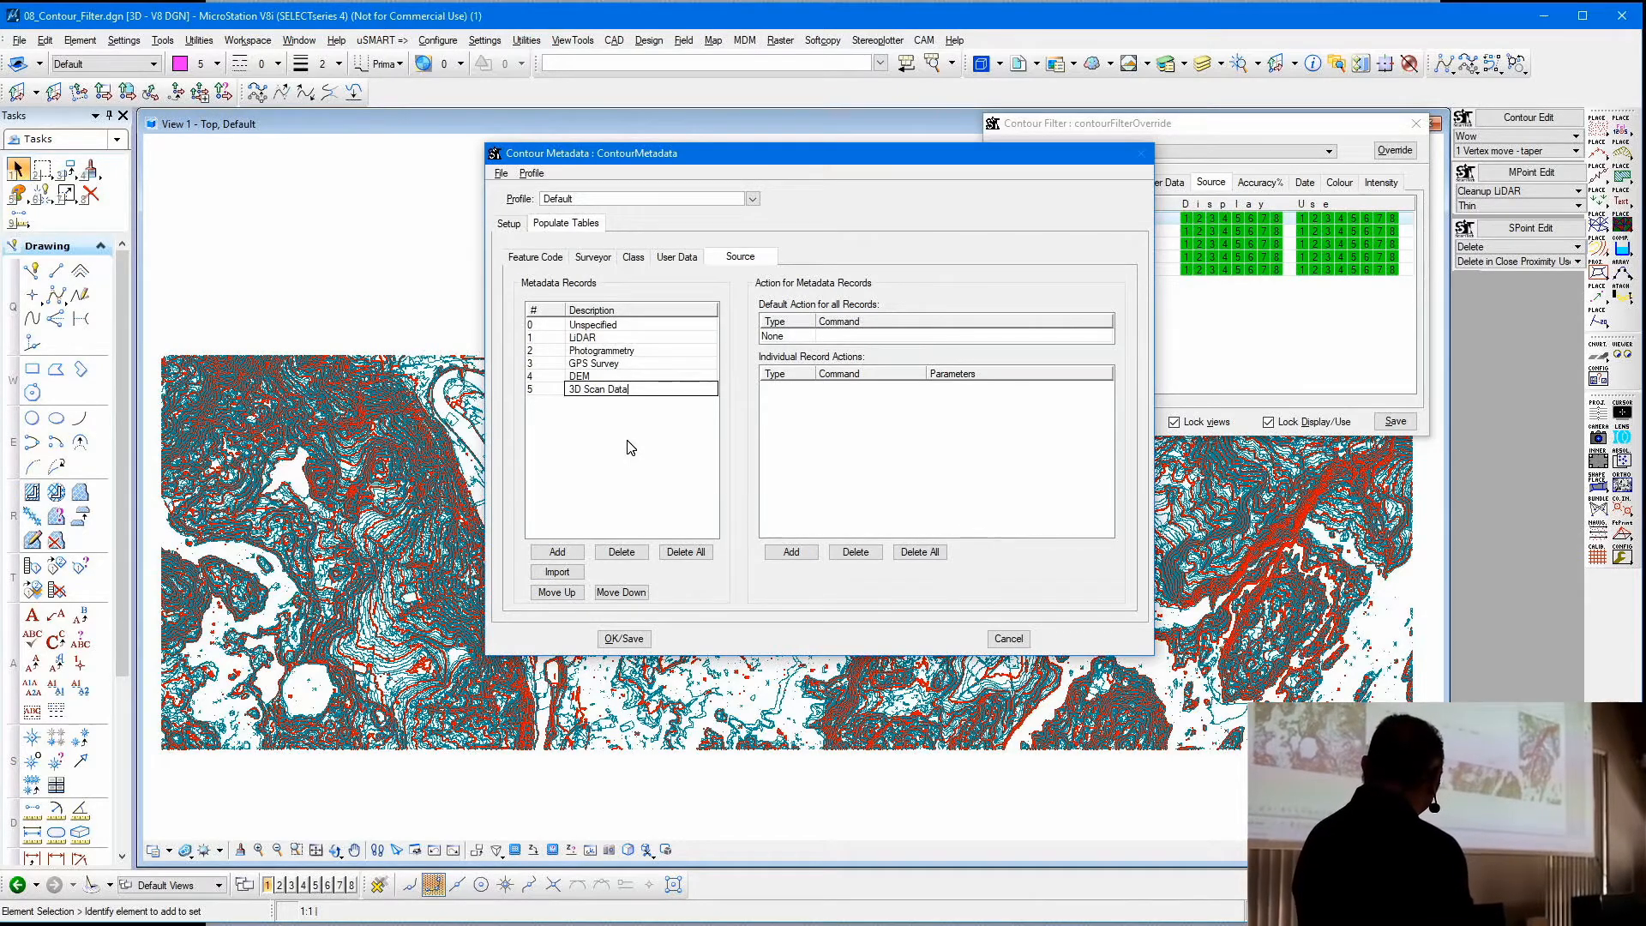
pyautogui.press('Return')
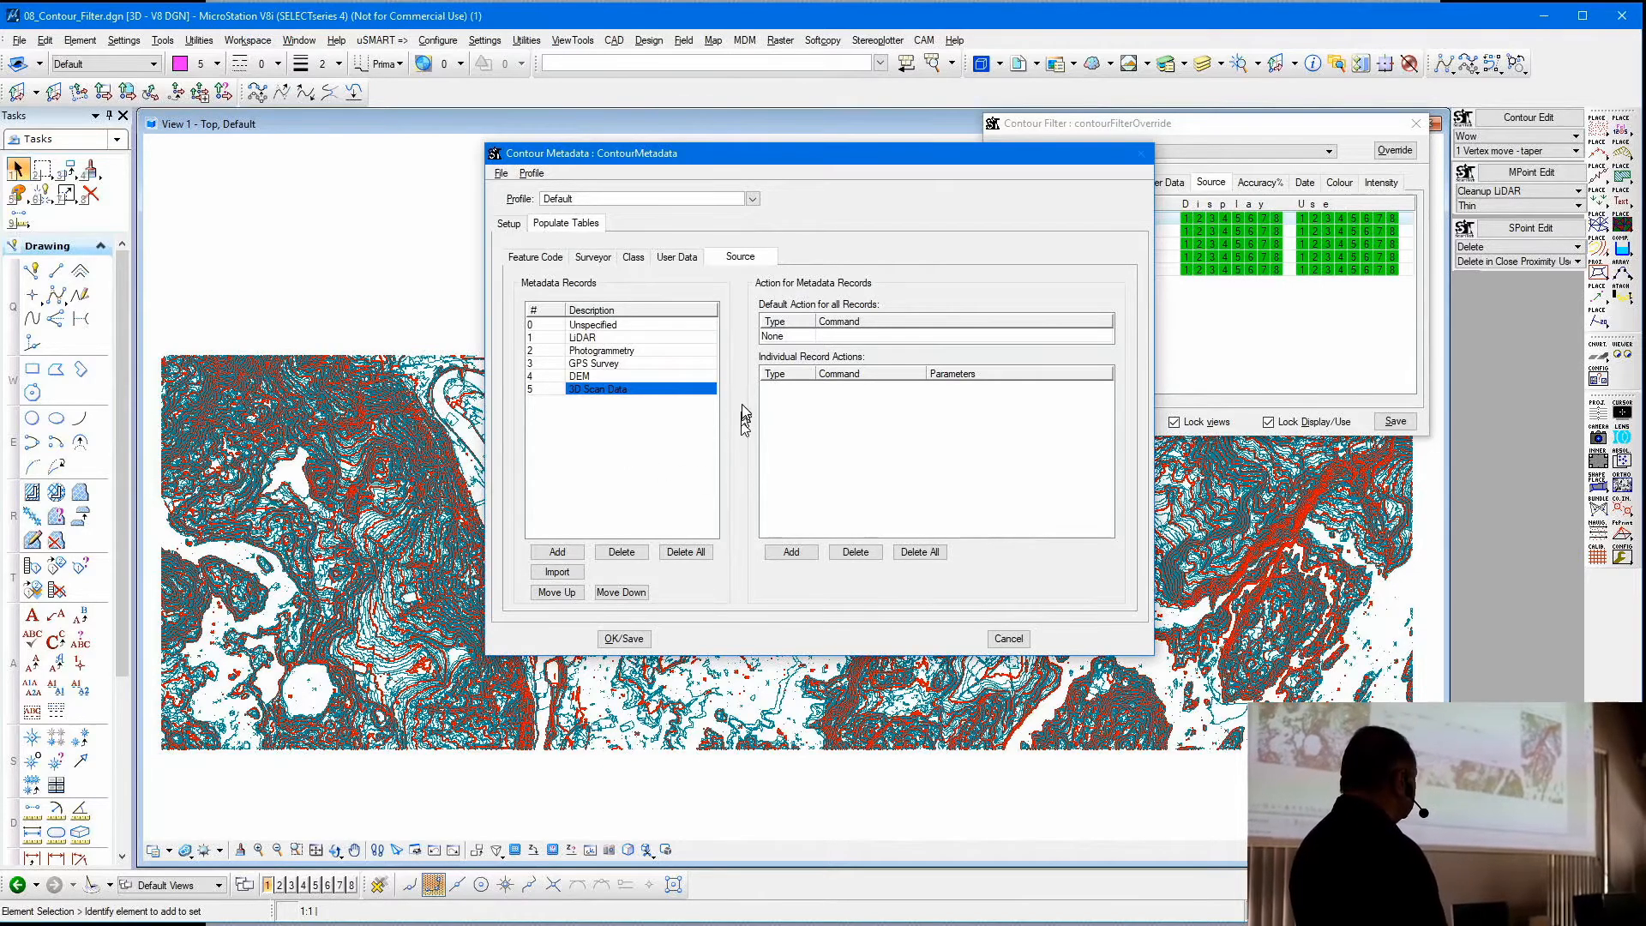
# - Set the Scan Angle component's format to Table and its user name to Accuracy, and show its metadata records table
pyautogui.click(509, 224)
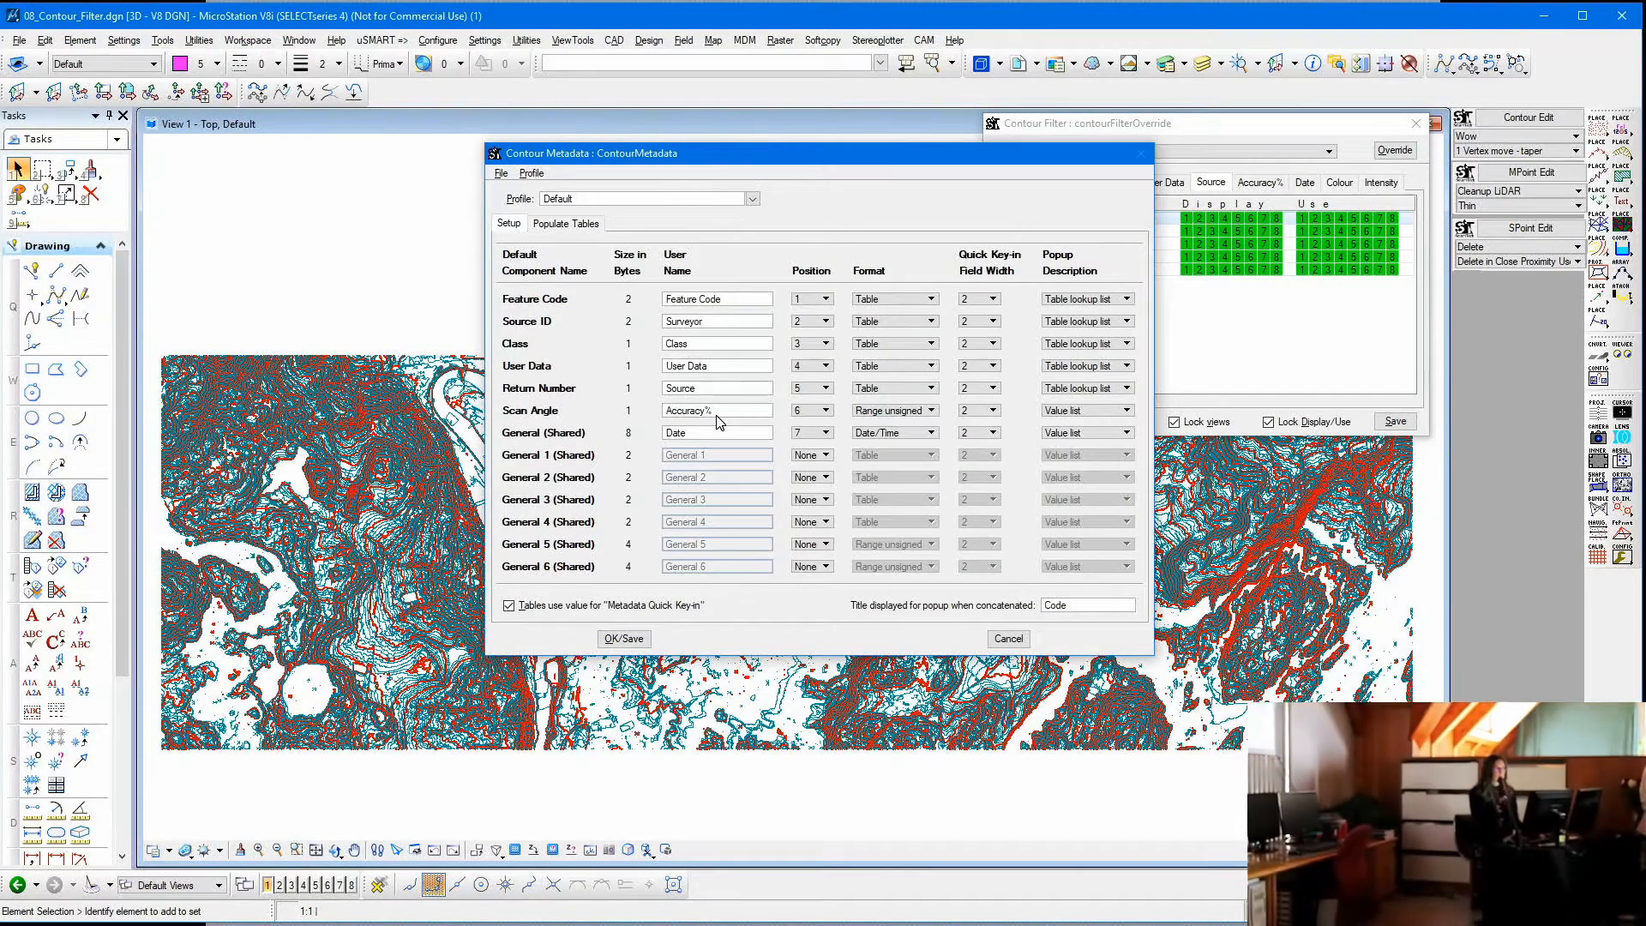
pyautogui.click(897, 411)
pyautogui.click(881, 395)
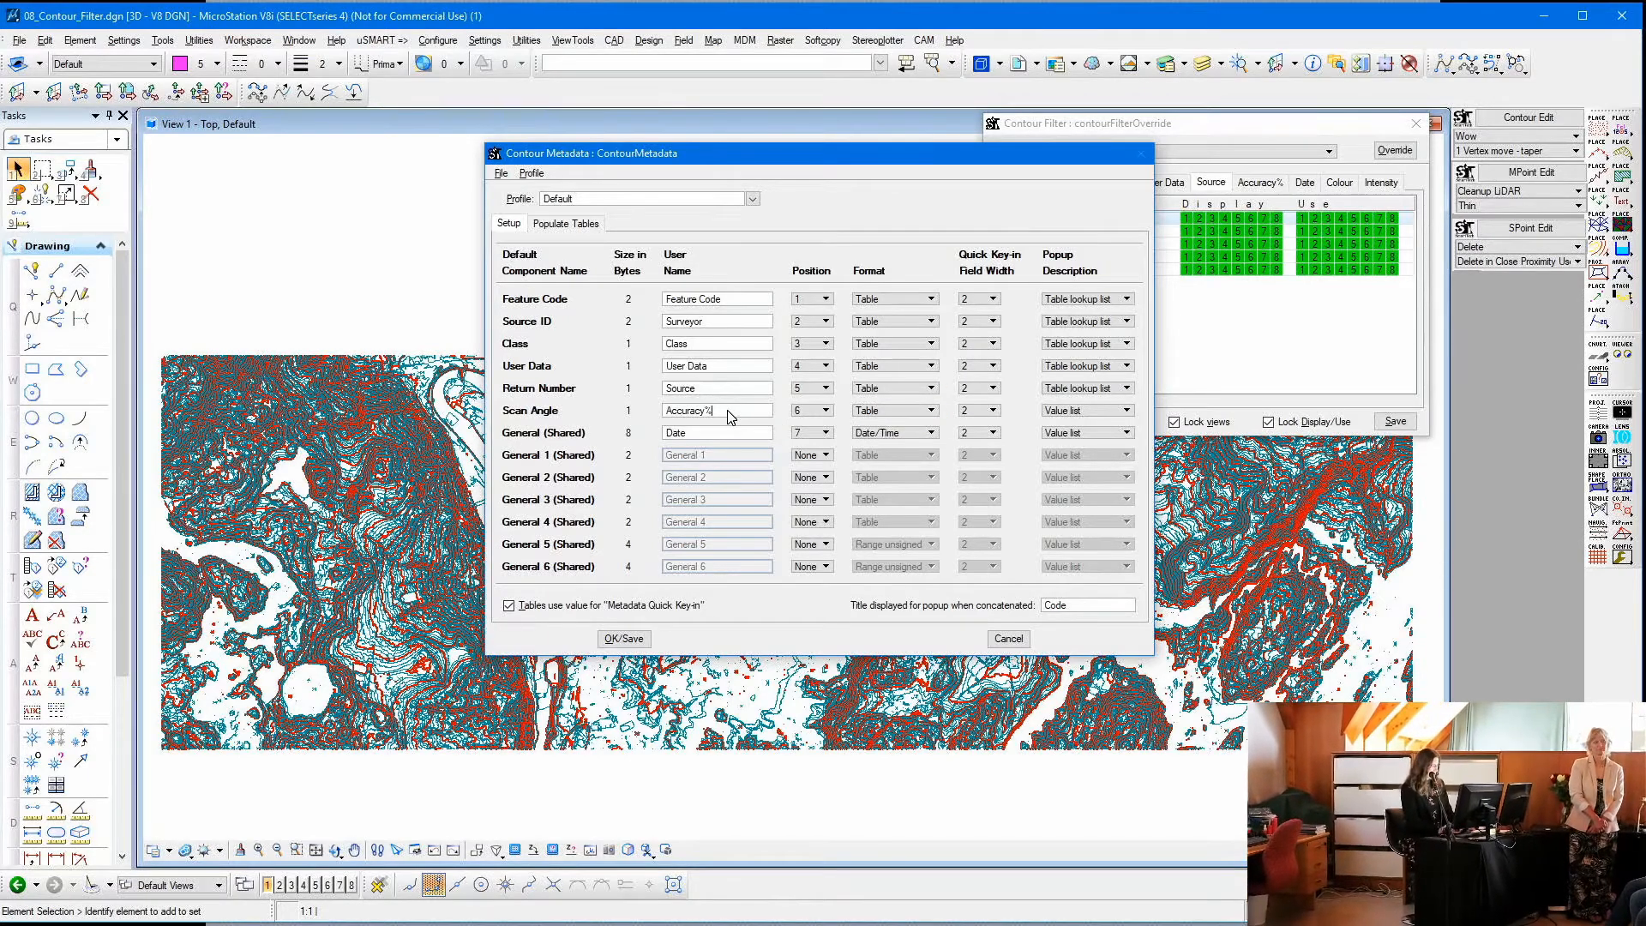
pyautogui.press('Tab')
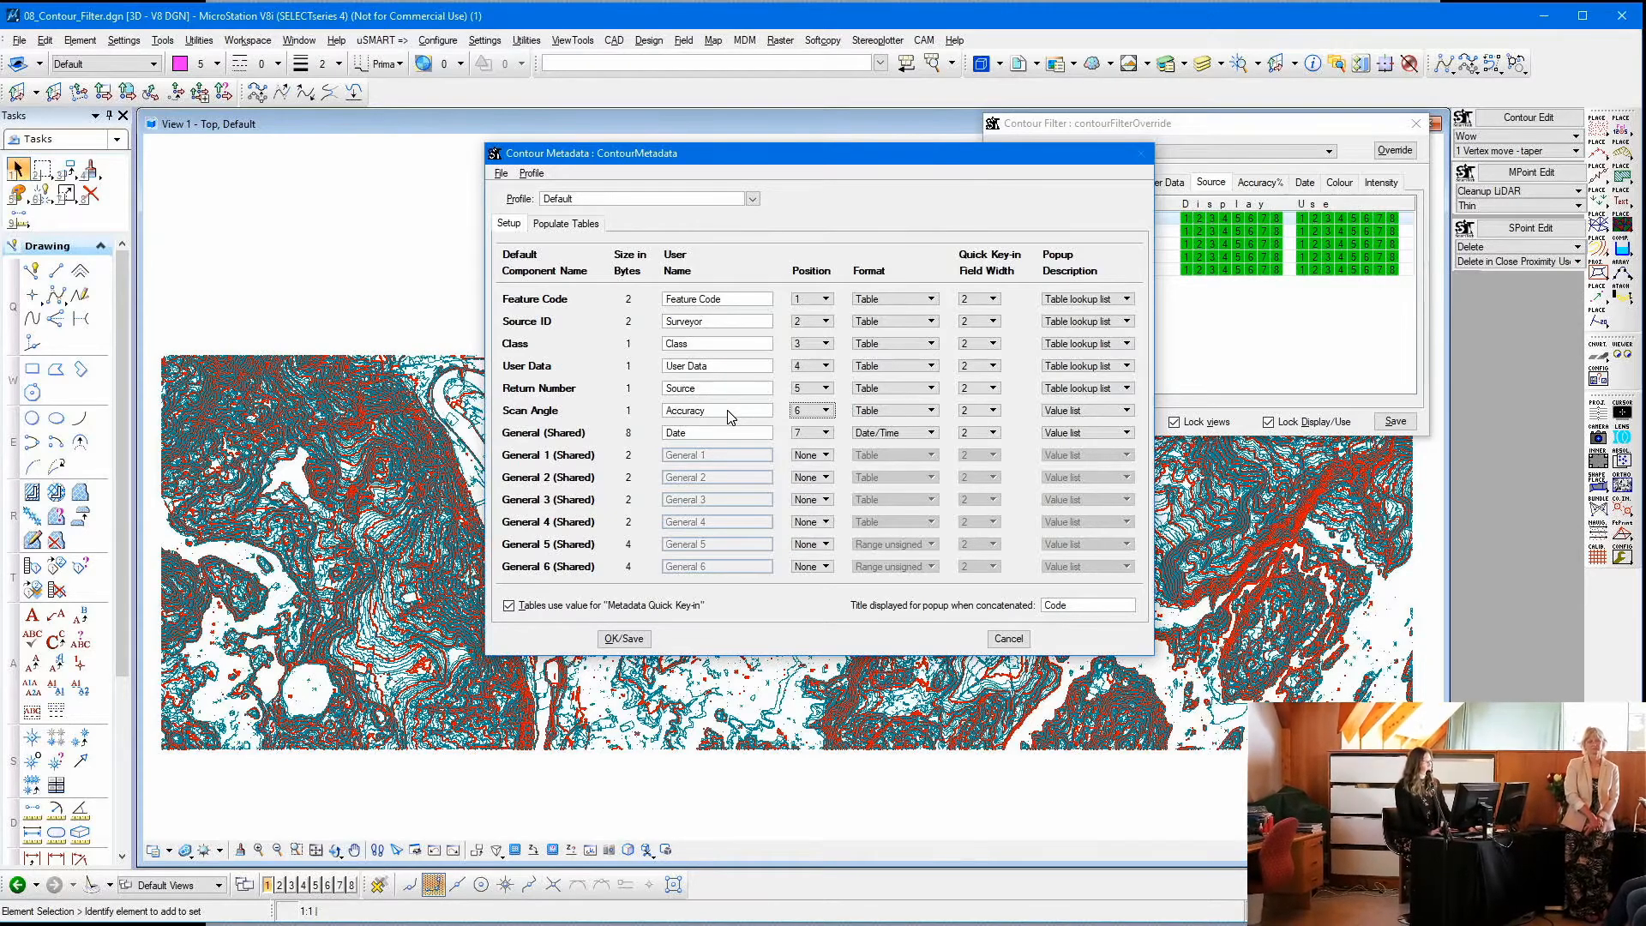
pyautogui.click(588, 226)
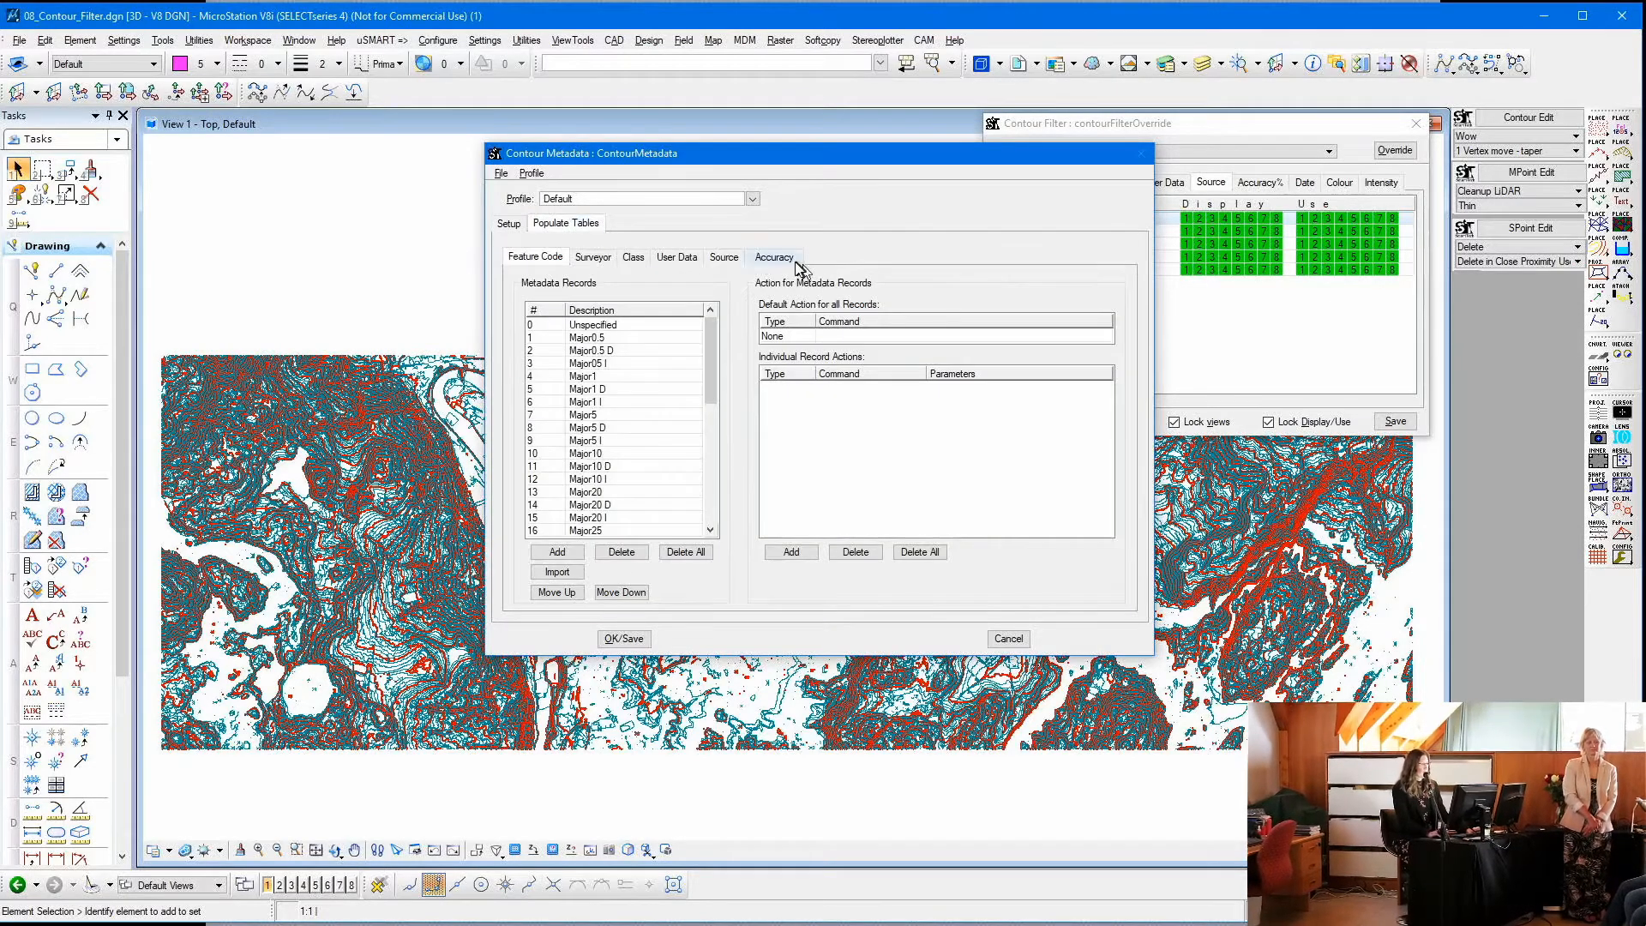
pyautogui.click(795, 261)
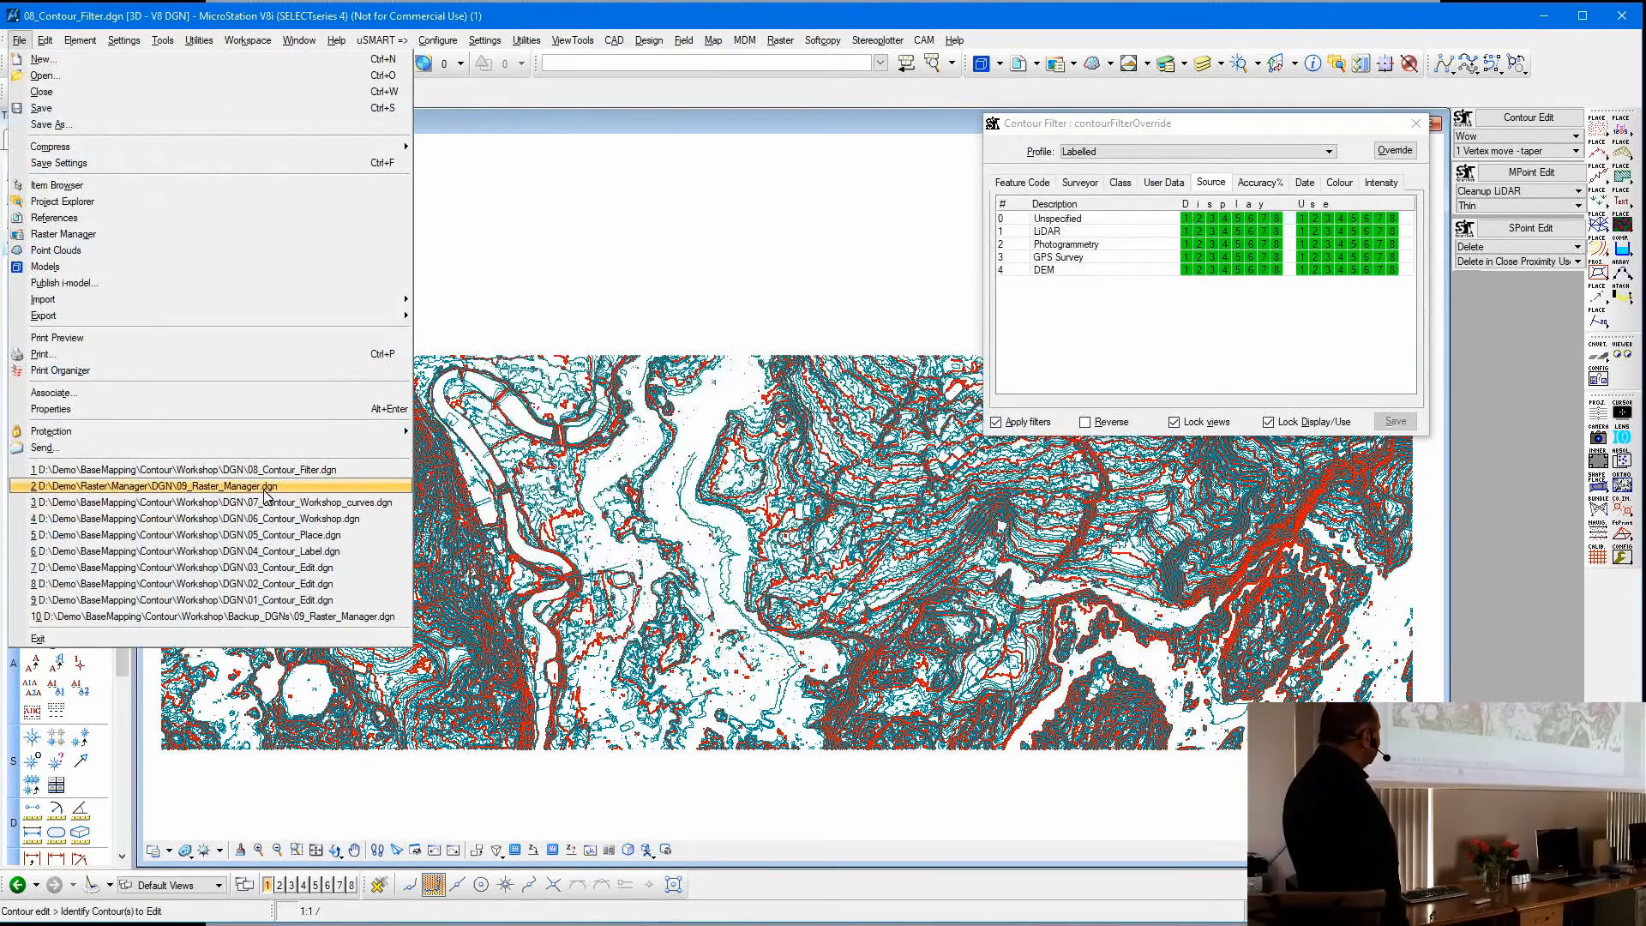
# - Open the design file 09_Raster_Manager.dgn and browse the folder that contains it
pyautogui.click(265, 489)
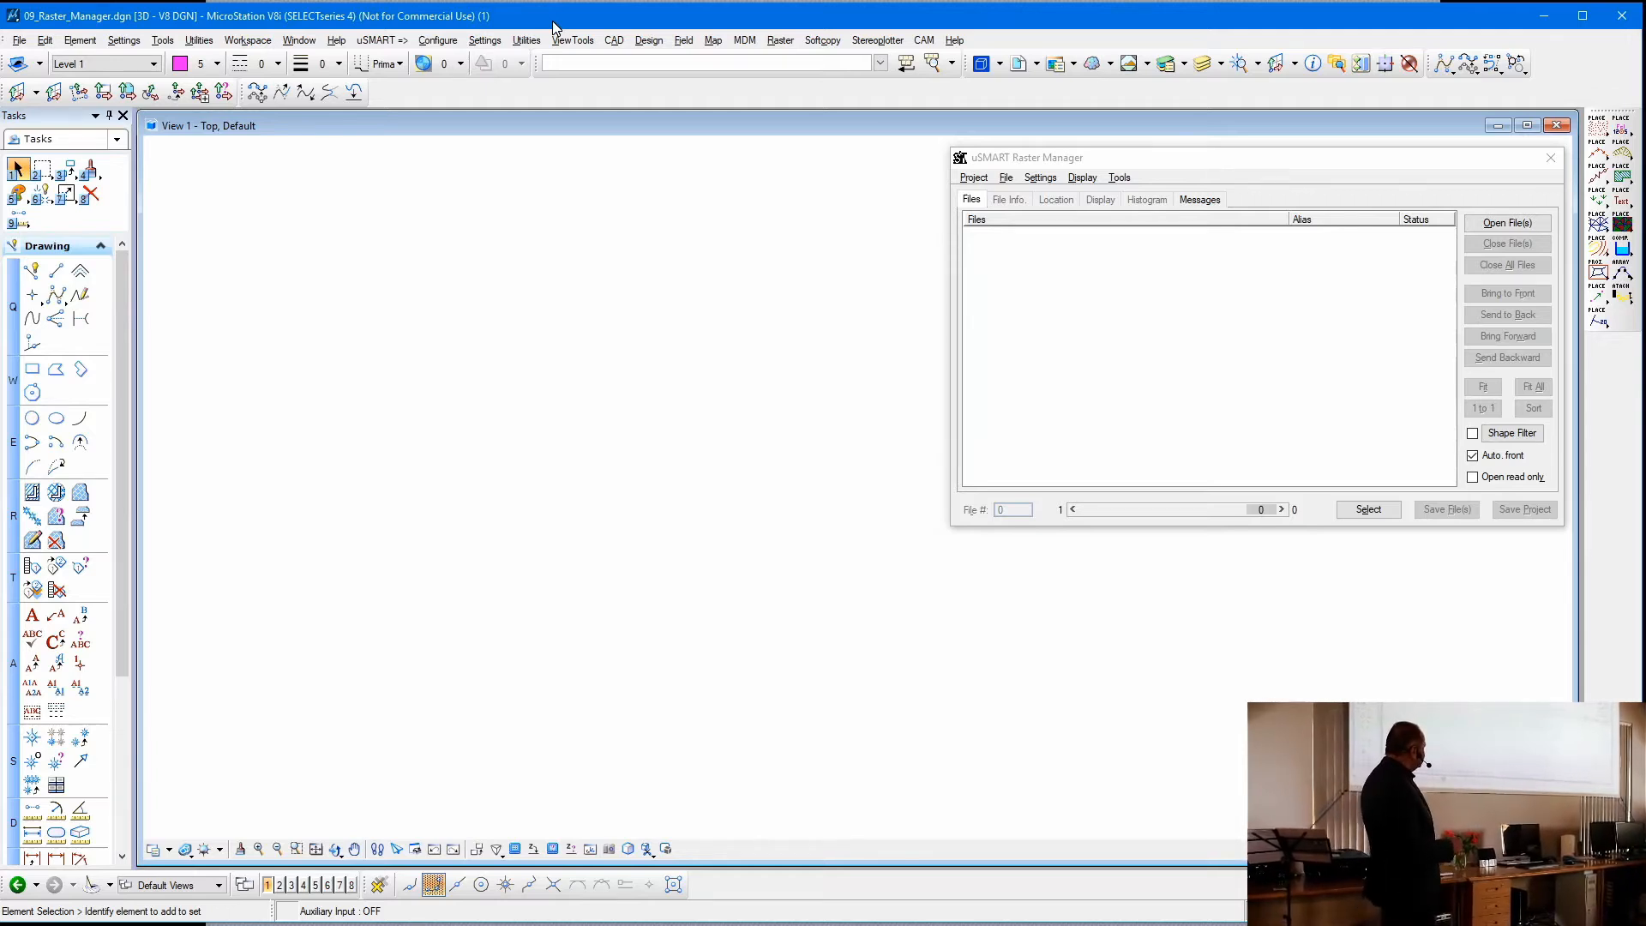
pyautogui.click(526, 40)
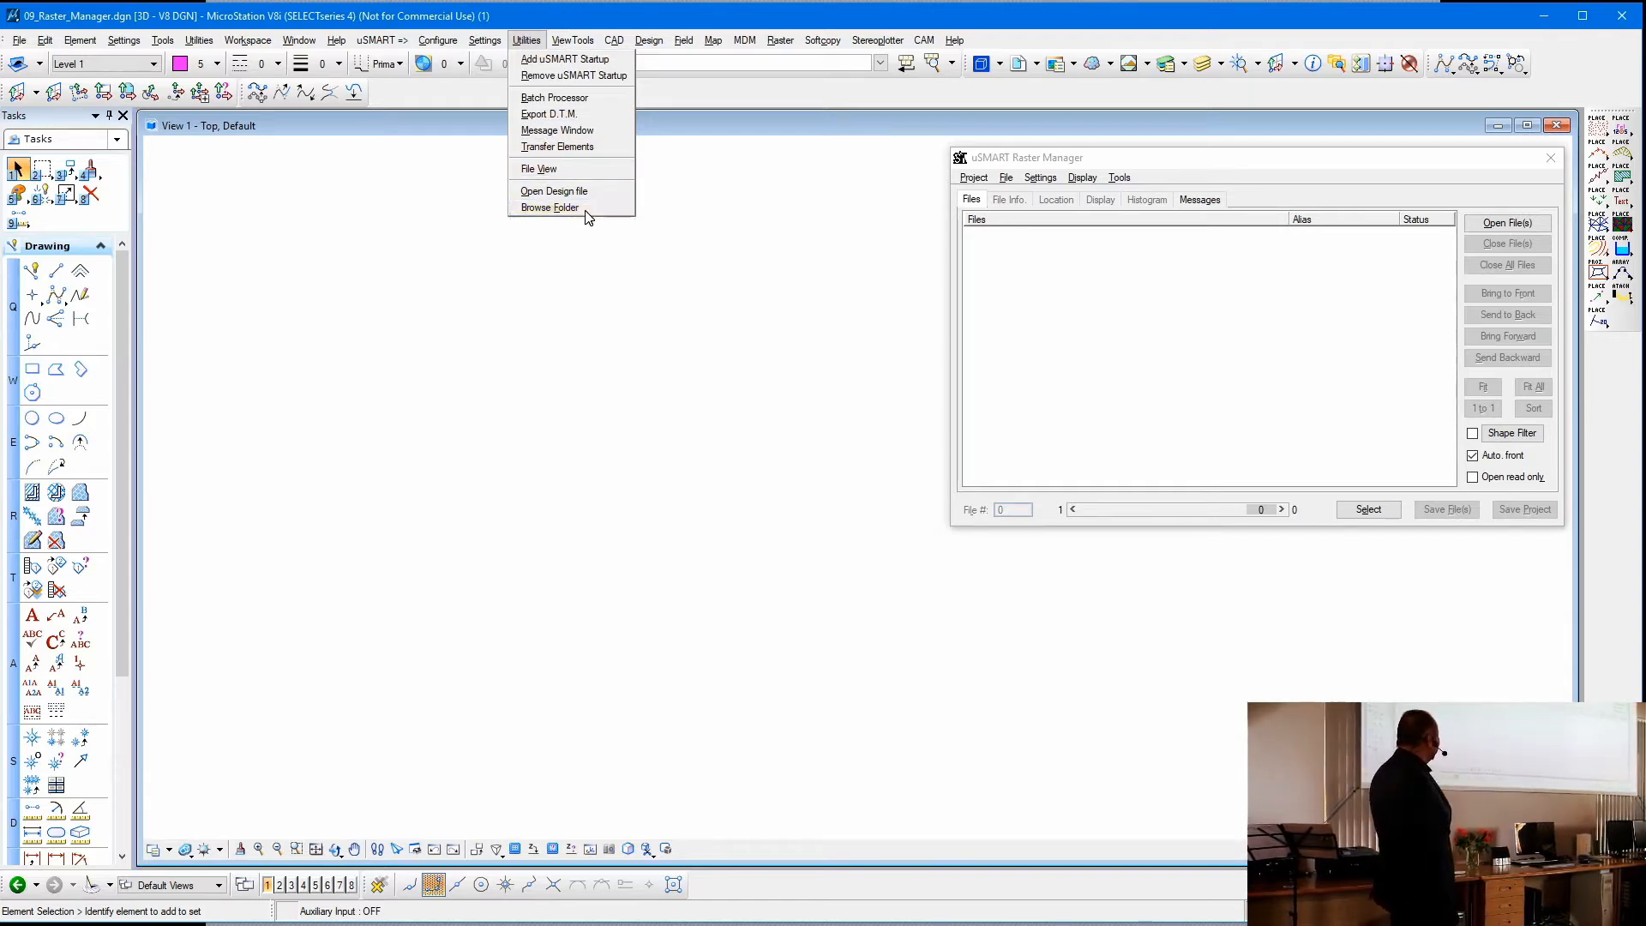
pyautogui.click(549, 208)
pyautogui.moveTo(845, 110); pyautogui.dragTo(581, 131)
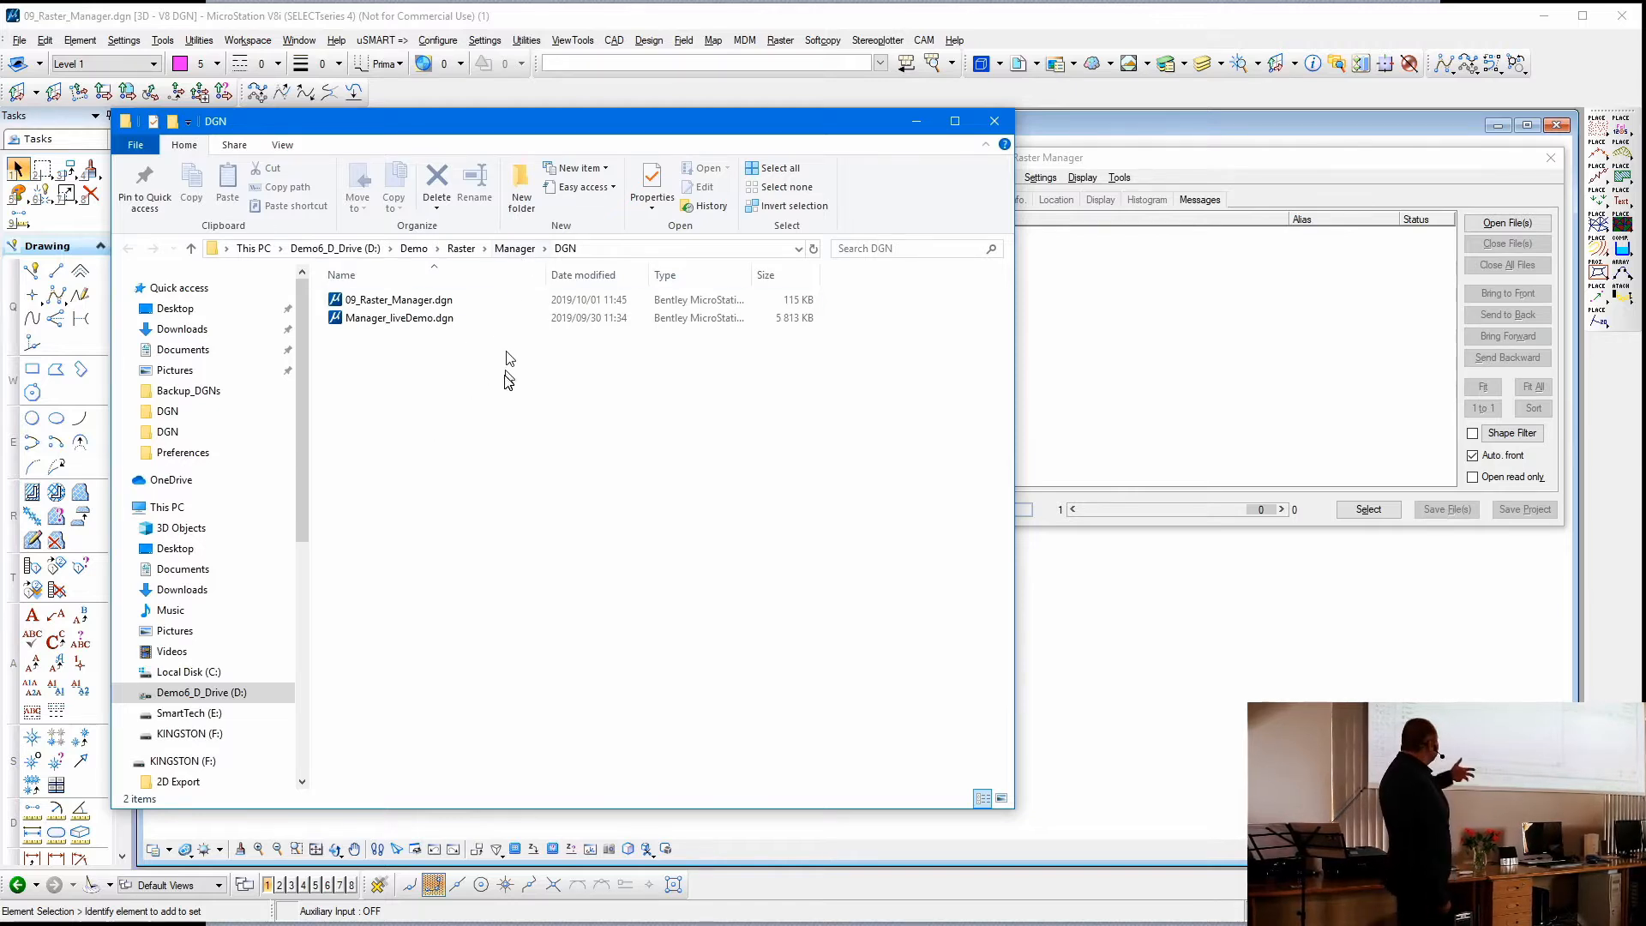
# - Load the images 006_0188.str to 006_0192.str from the Manager project's Images\STR_Trondheim folder into the Raster Manager
pyautogui.click(519, 249)
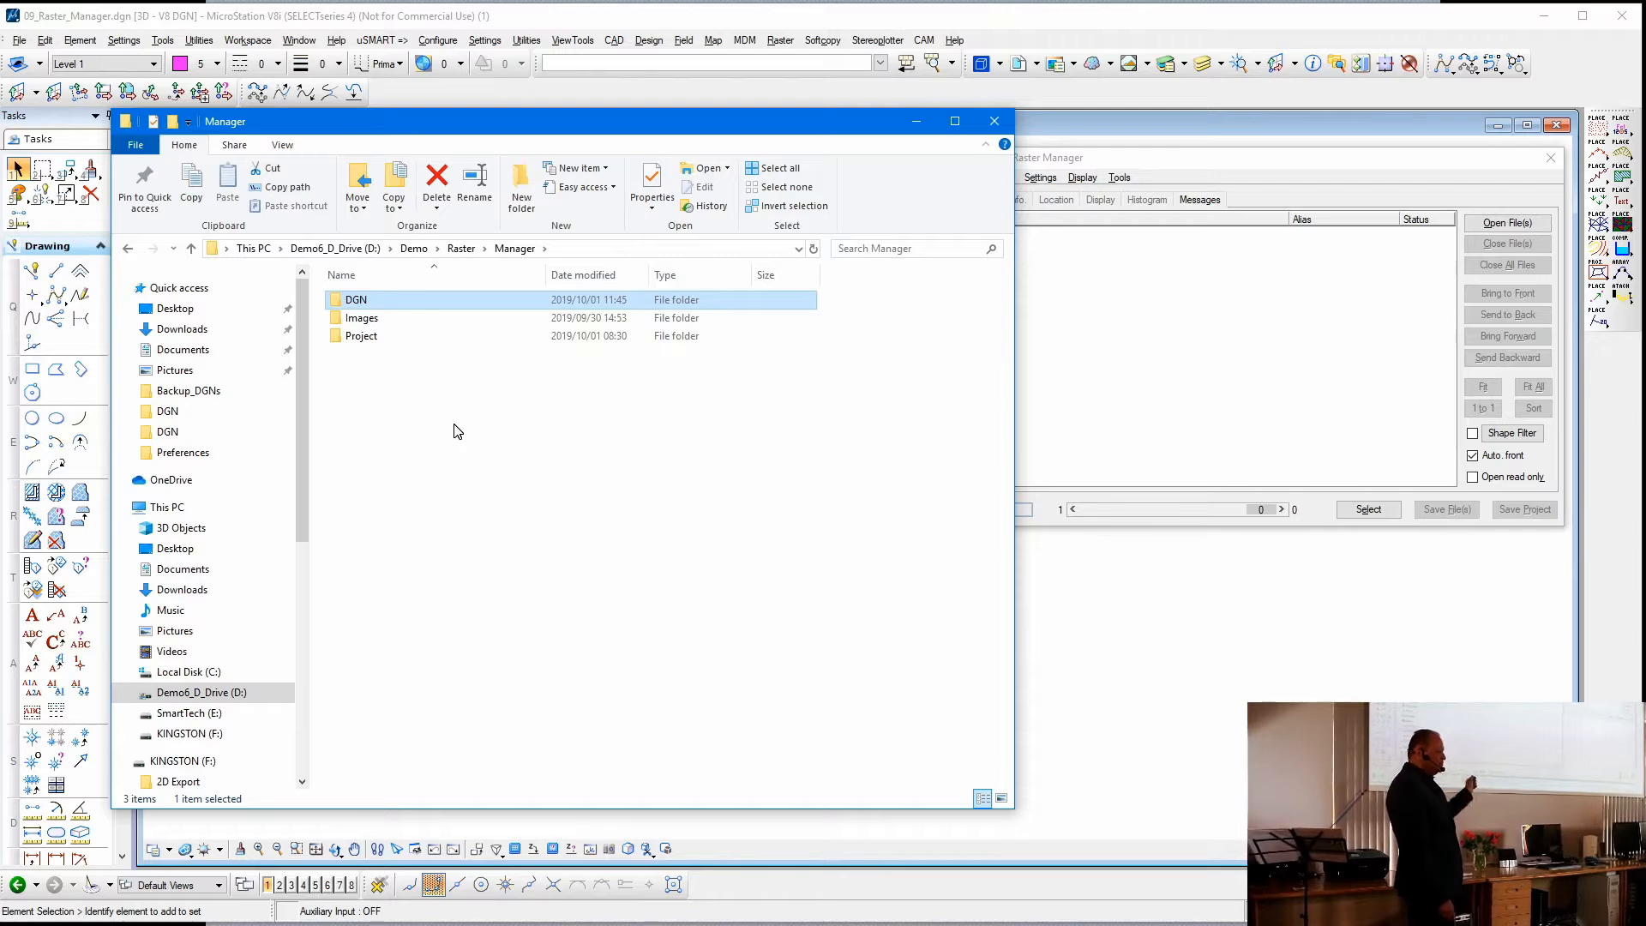
pyautogui.doubleClick(374, 319)
pyautogui.doubleClick(381, 300)
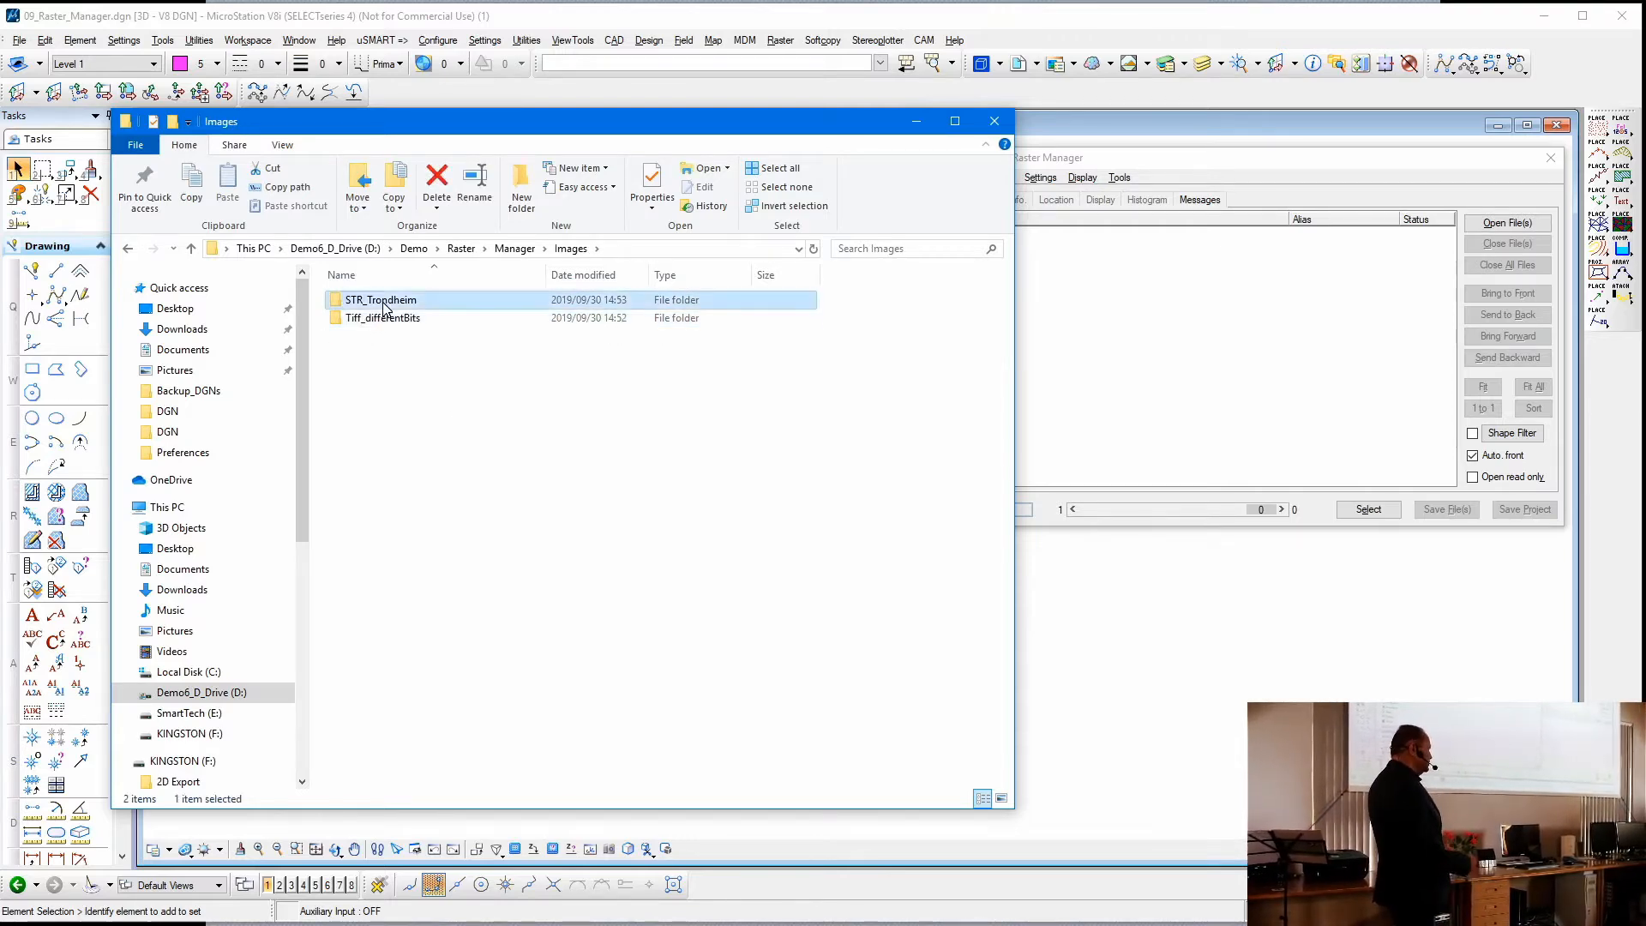
pyautogui.click(386, 304)
pyautogui.keyDown('shift'); pyautogui.click(368, 372); pyautogui.keyUp('shift')
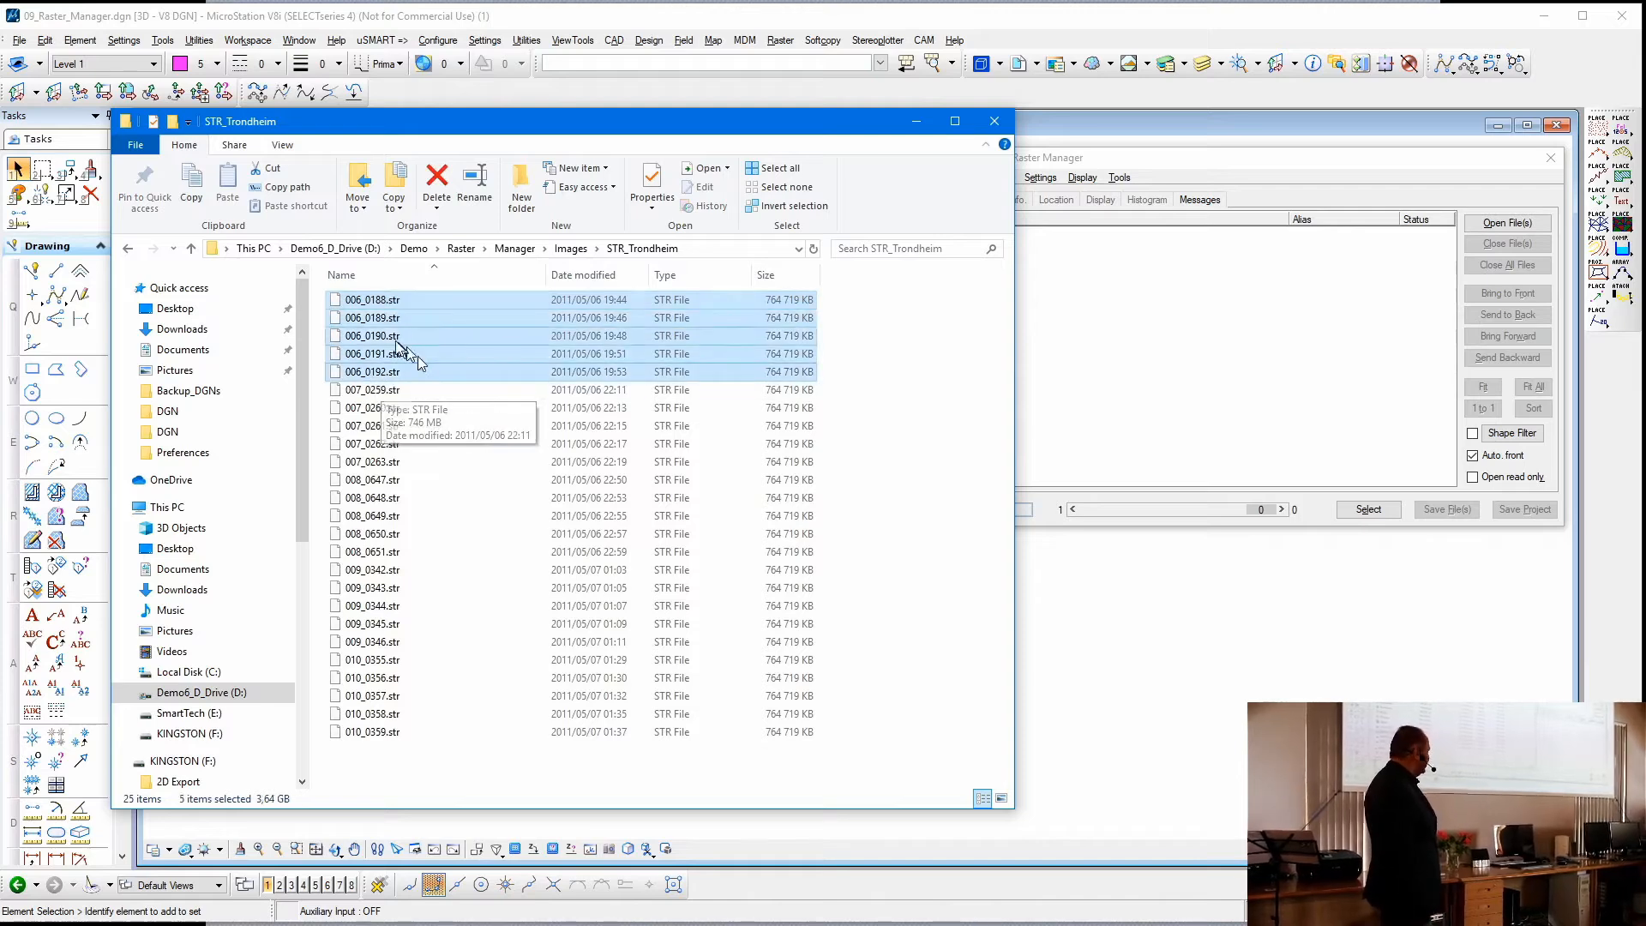
pyautogui.moveTo(382, 343); pyautogui.dragTo(1226, 342)
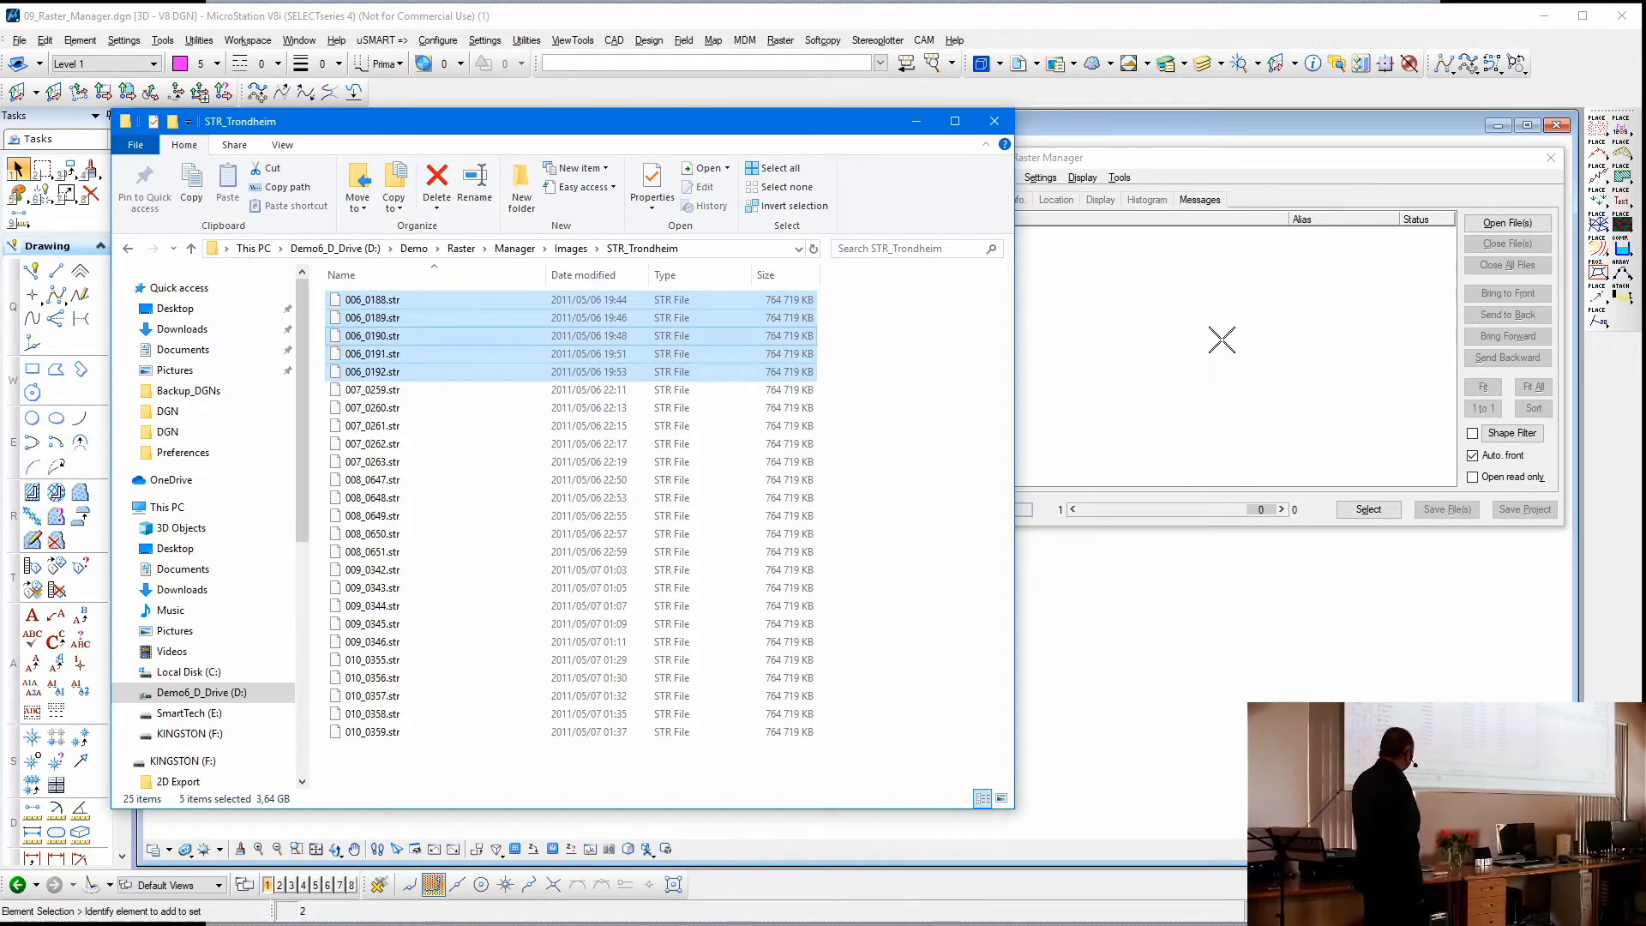
pyautogui.click(994, 123)
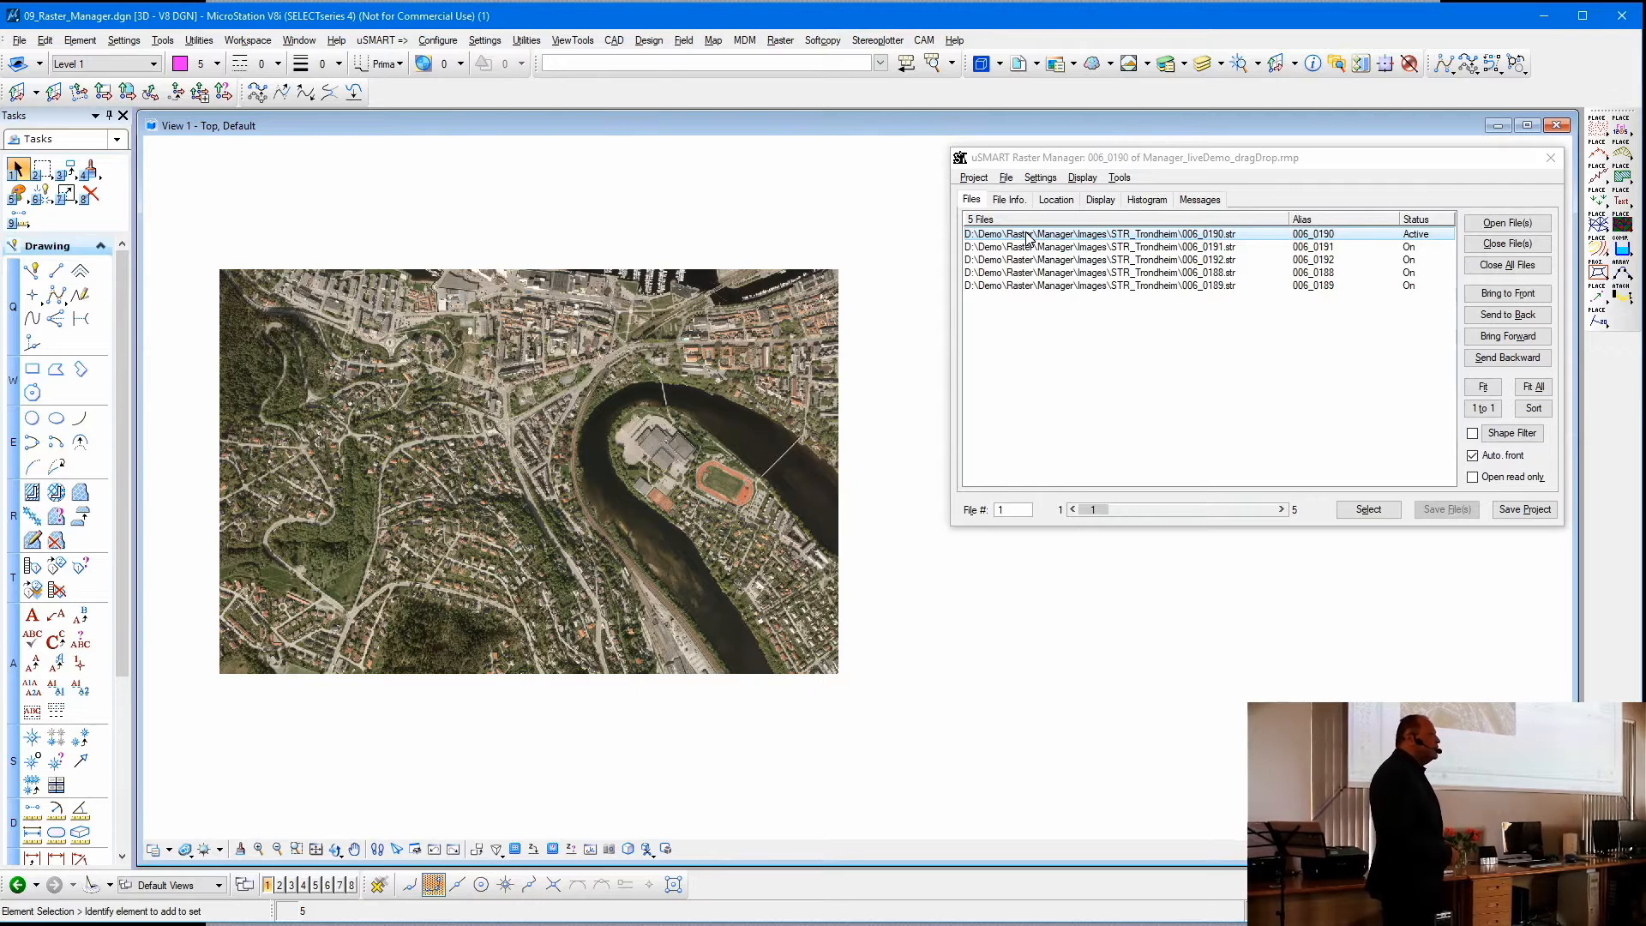
# - Browse to the loaded images' folder and add 007_0259.str through 010_0359.str to the Raster Manager
pyautogui.click(1511, 224)
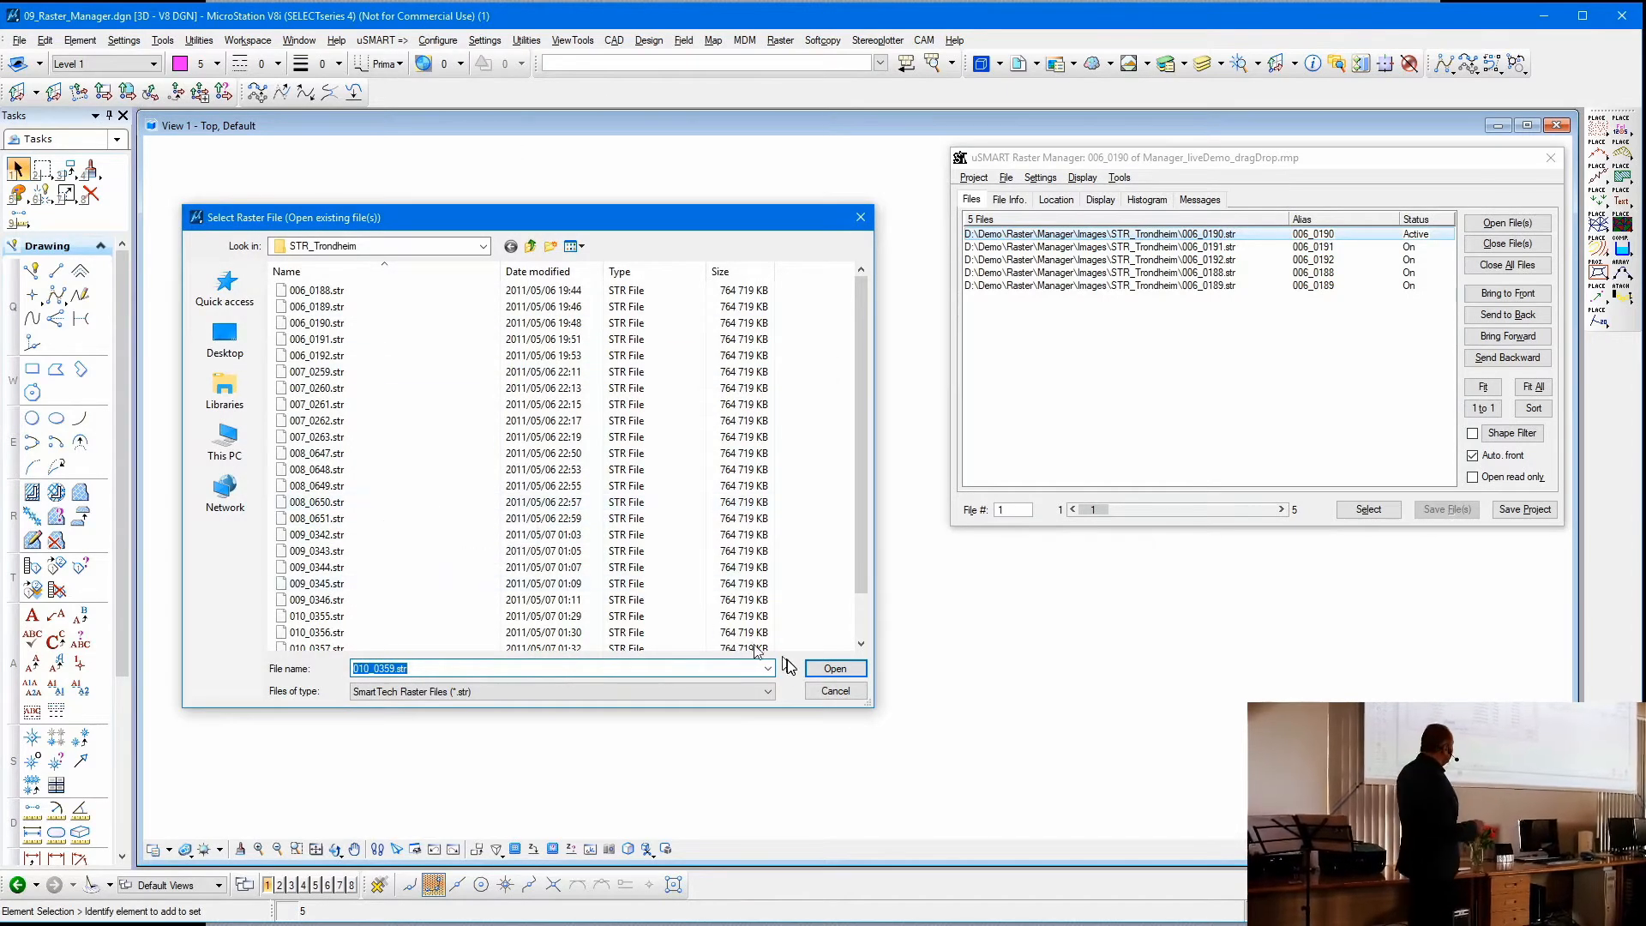
pyautogui.click(836, 691)
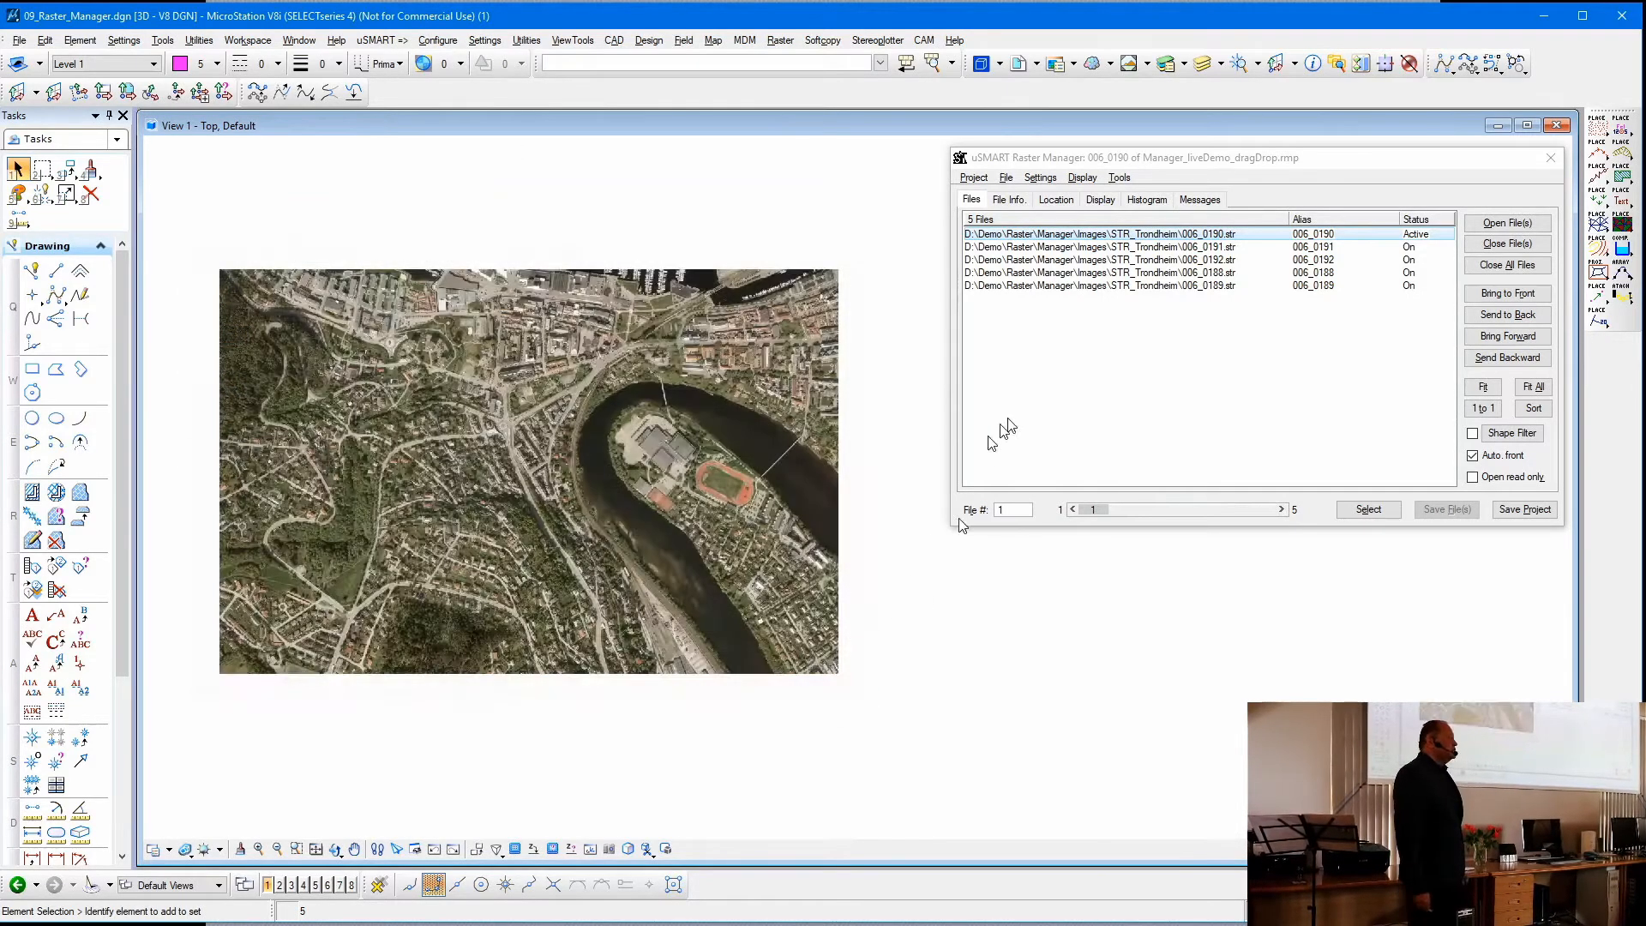
pyautogui.rightClick(1075, 238)
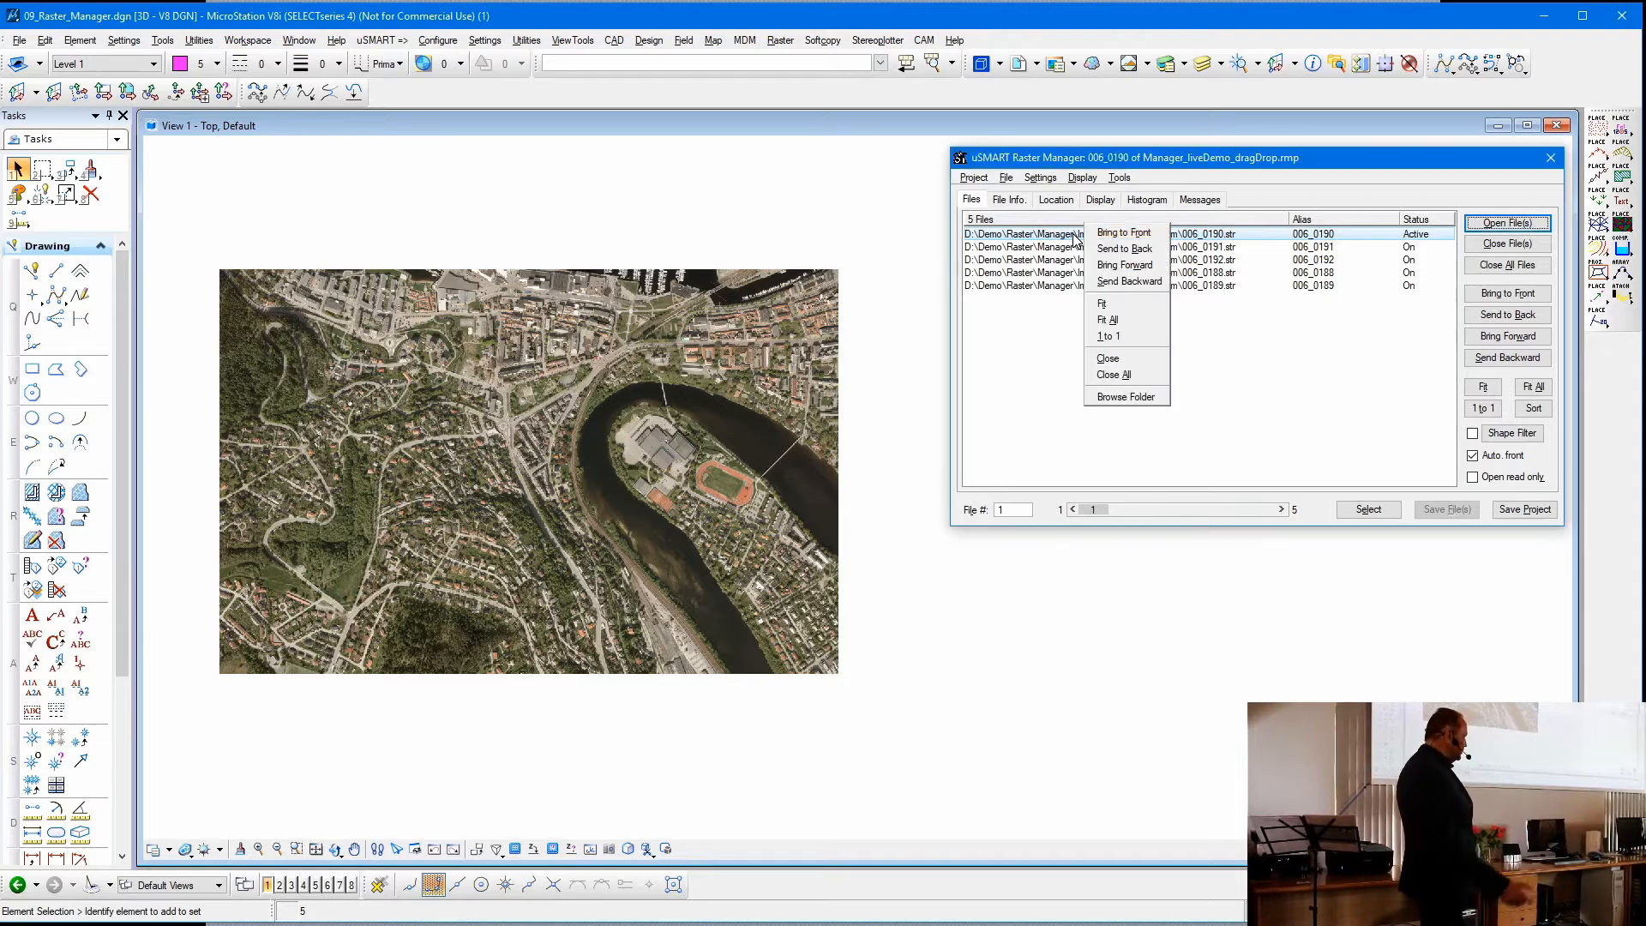
pyautogui.click(1130, 401)
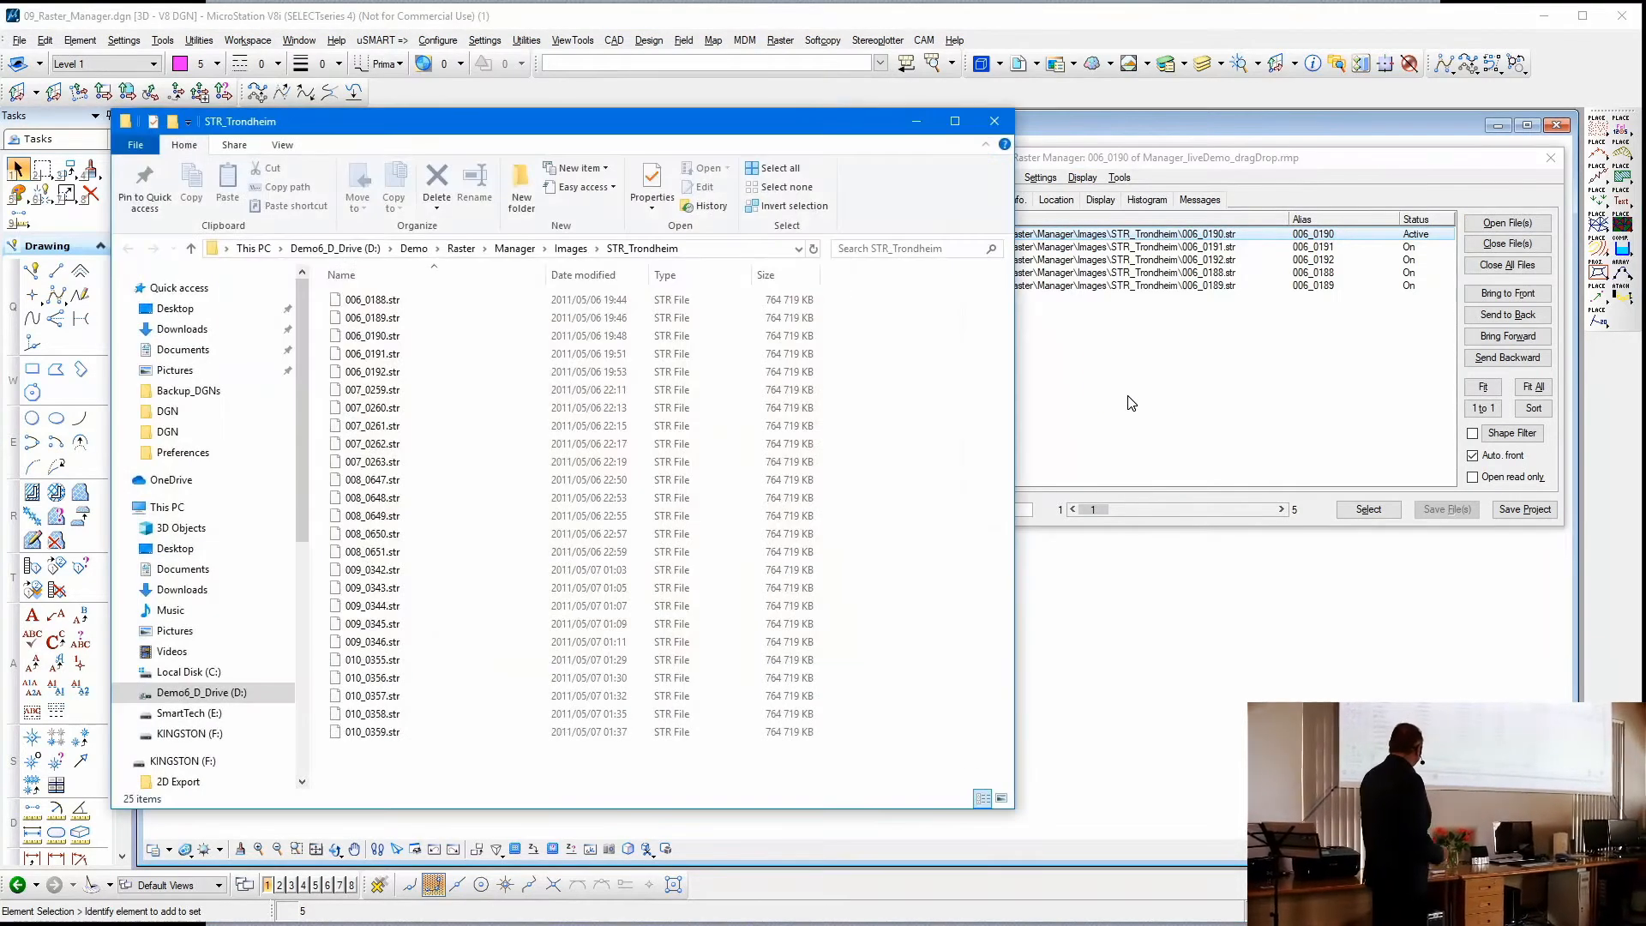
pyautogui.click(374, 391)
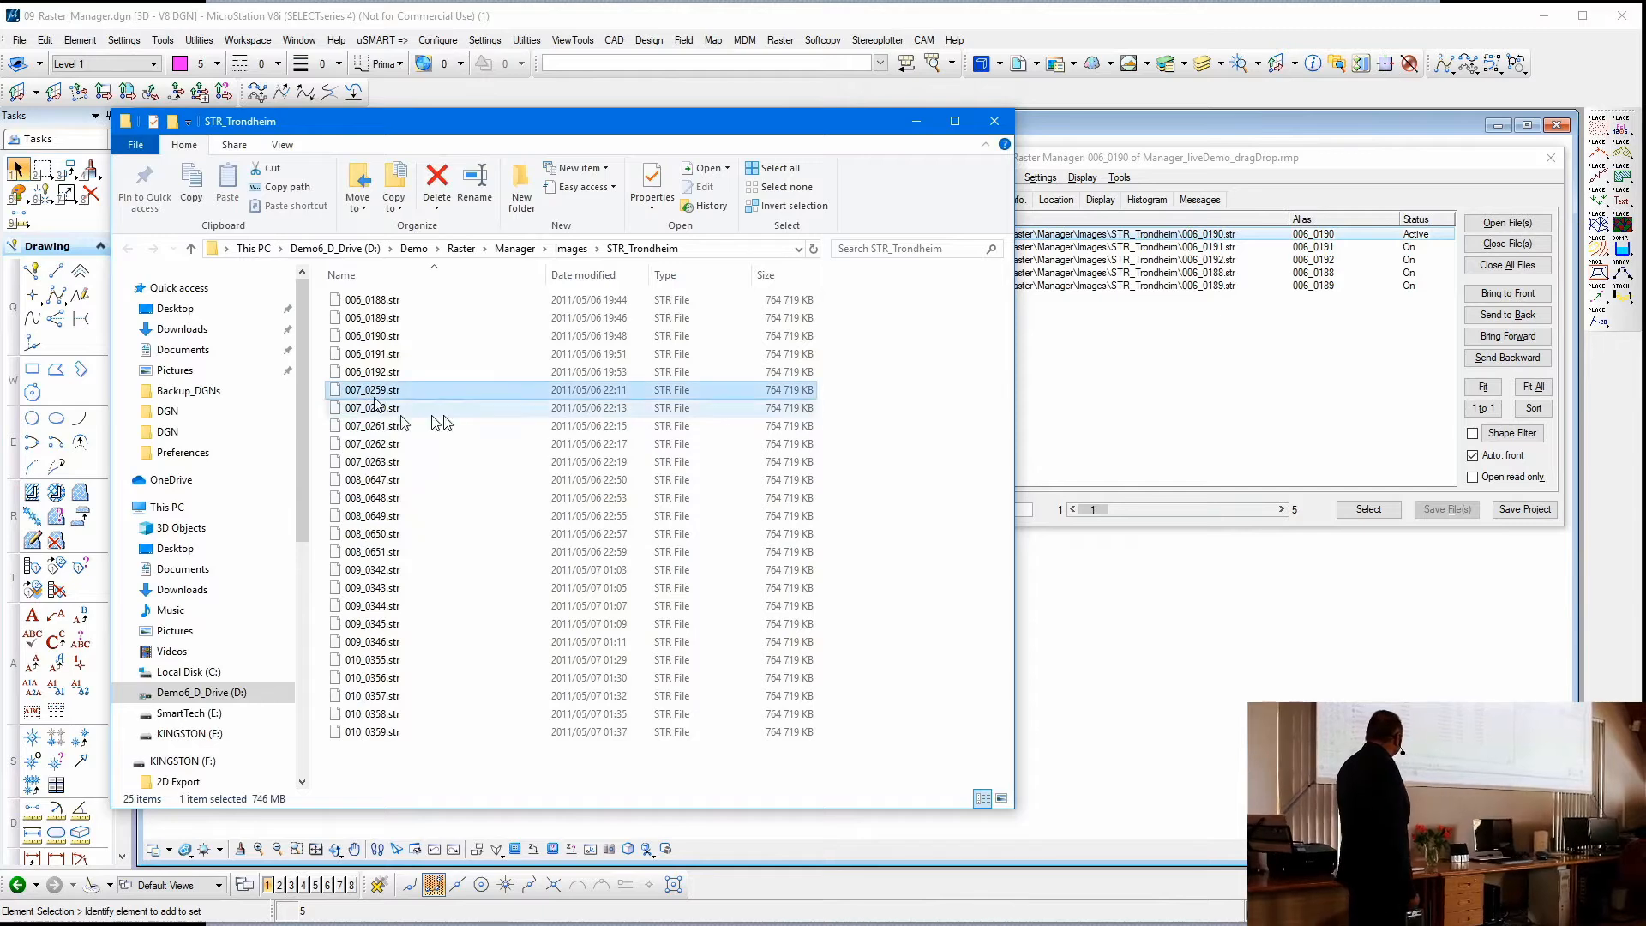
pyautogui.keyDown('shift'); pyautogui.click(369, 731); pyautogui.keyUp('shift')
pyautogui.moveTo(371, 557); pyautogui.dragTo(1235, 374)
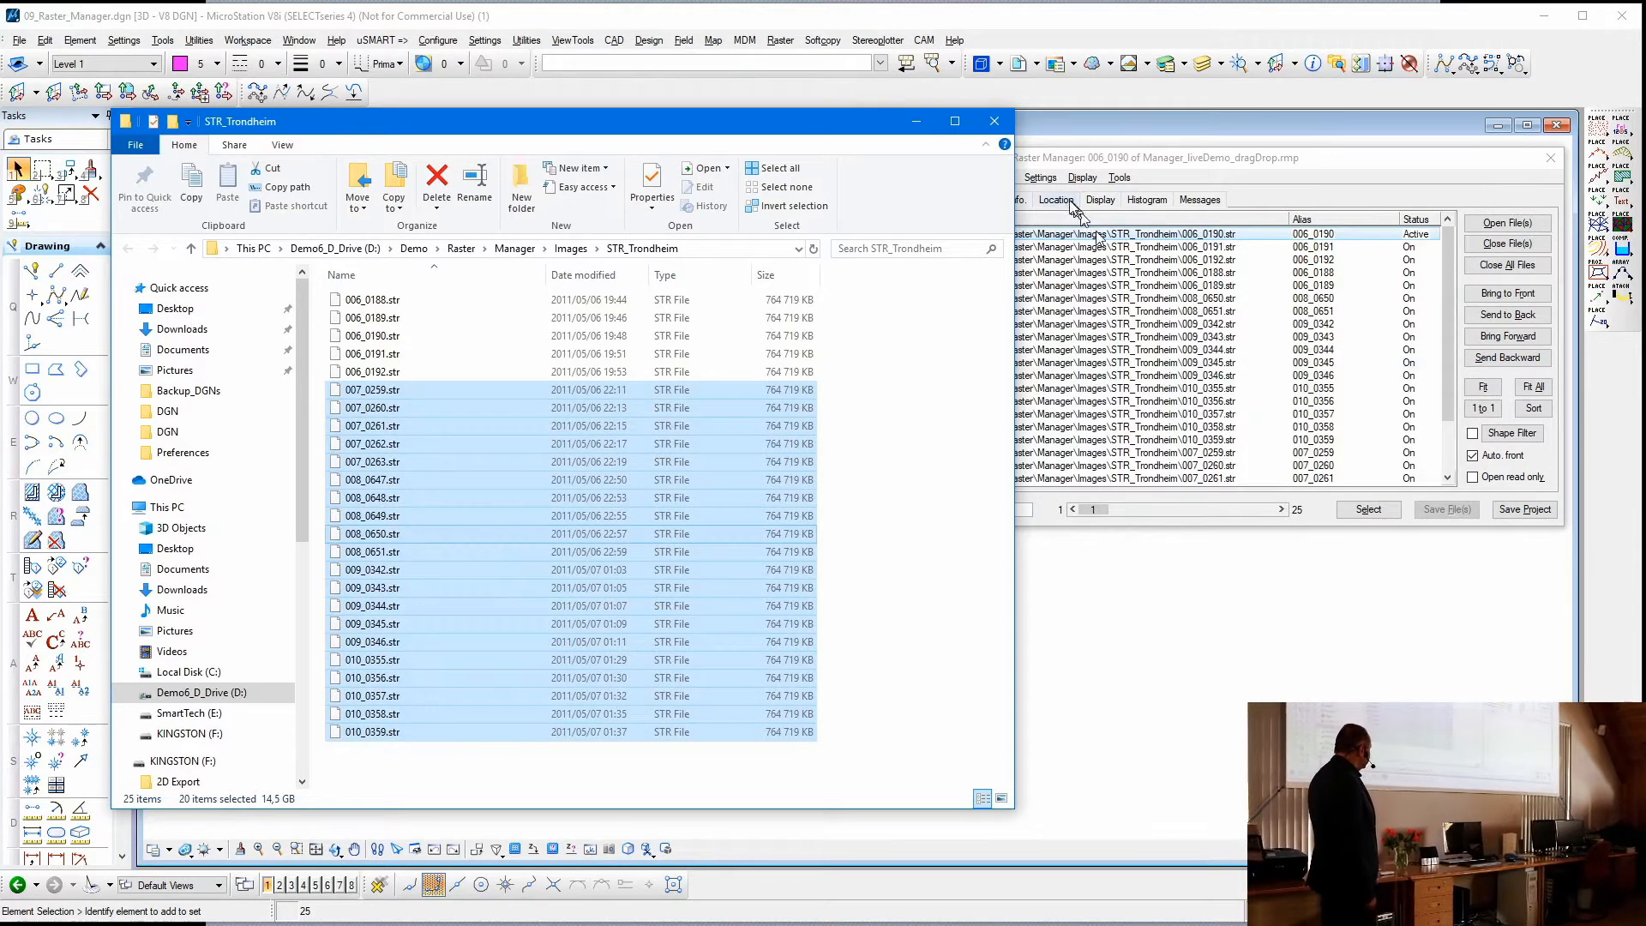
pyautogui.click(998, 122)
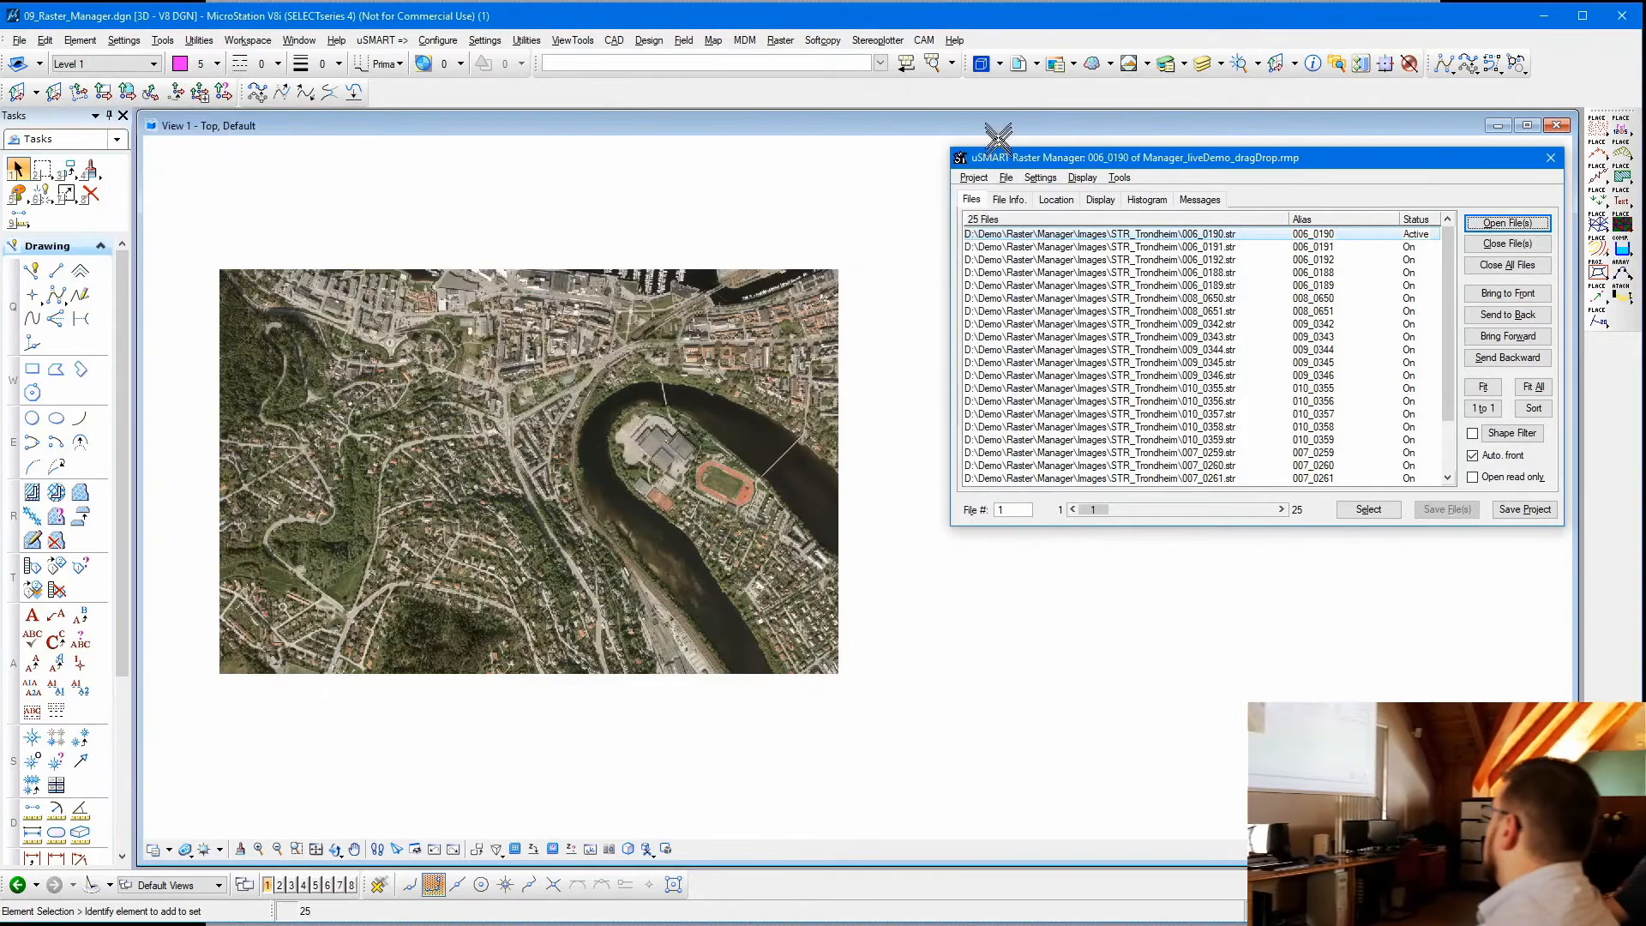
# - Sort the raster list by file name, display image 006_0188 and set the active image's status to On
pyautogui.click(1144, 219)
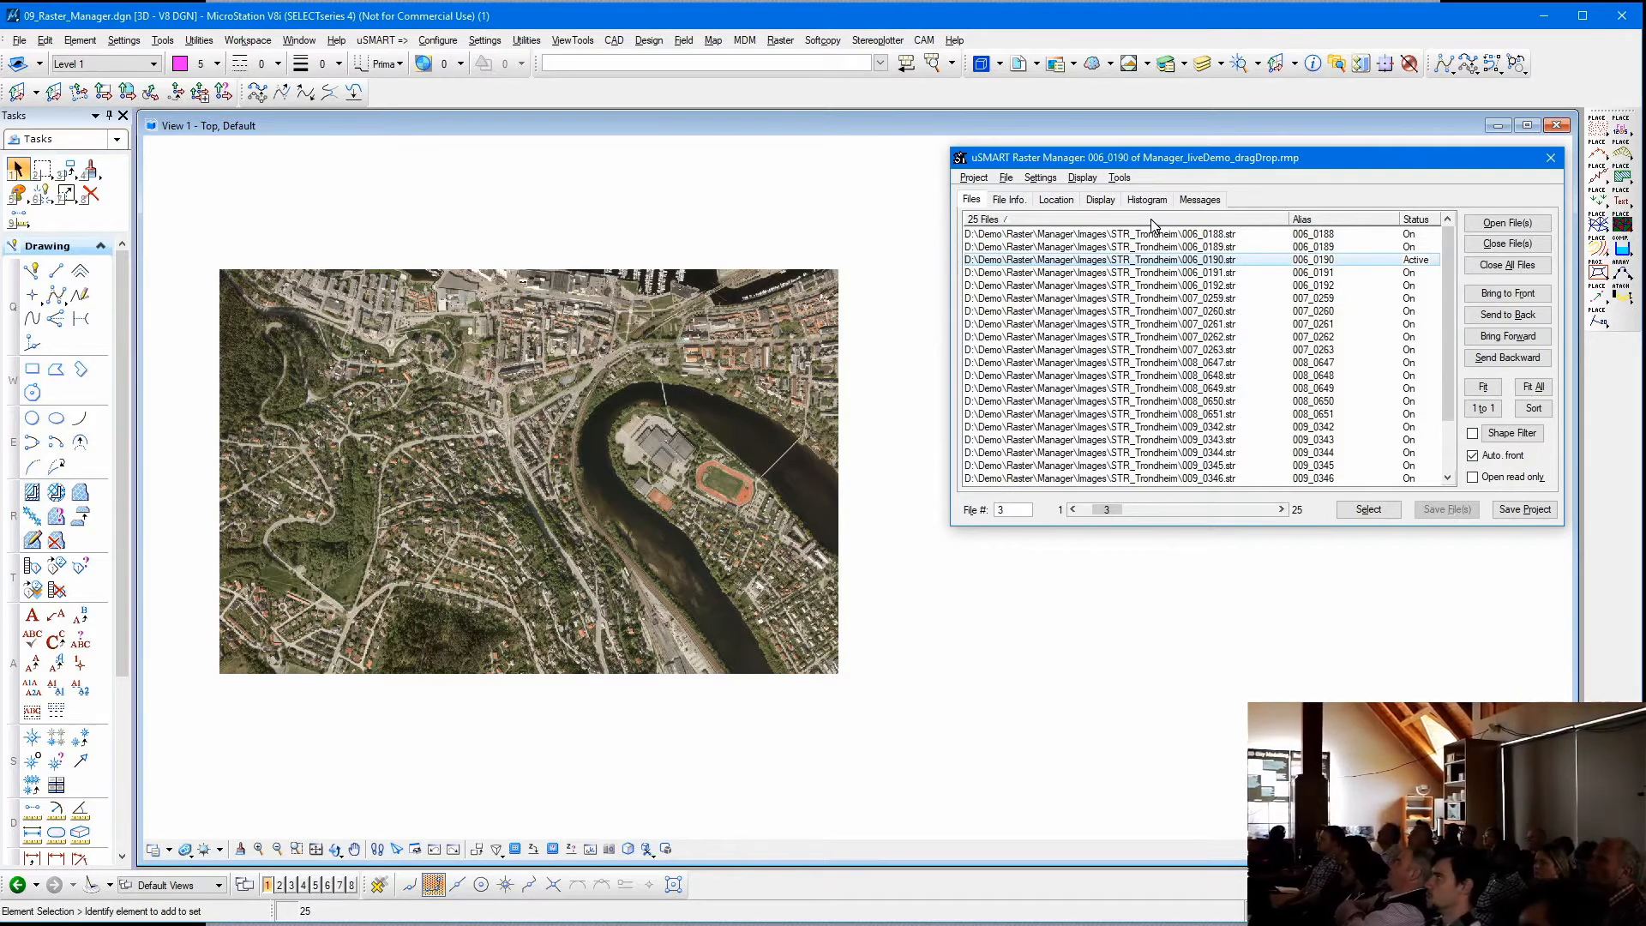
pyautogui.click(1411, 237)
pyautogui.click(1413, 236)
pyautogui.click(1413, 236)
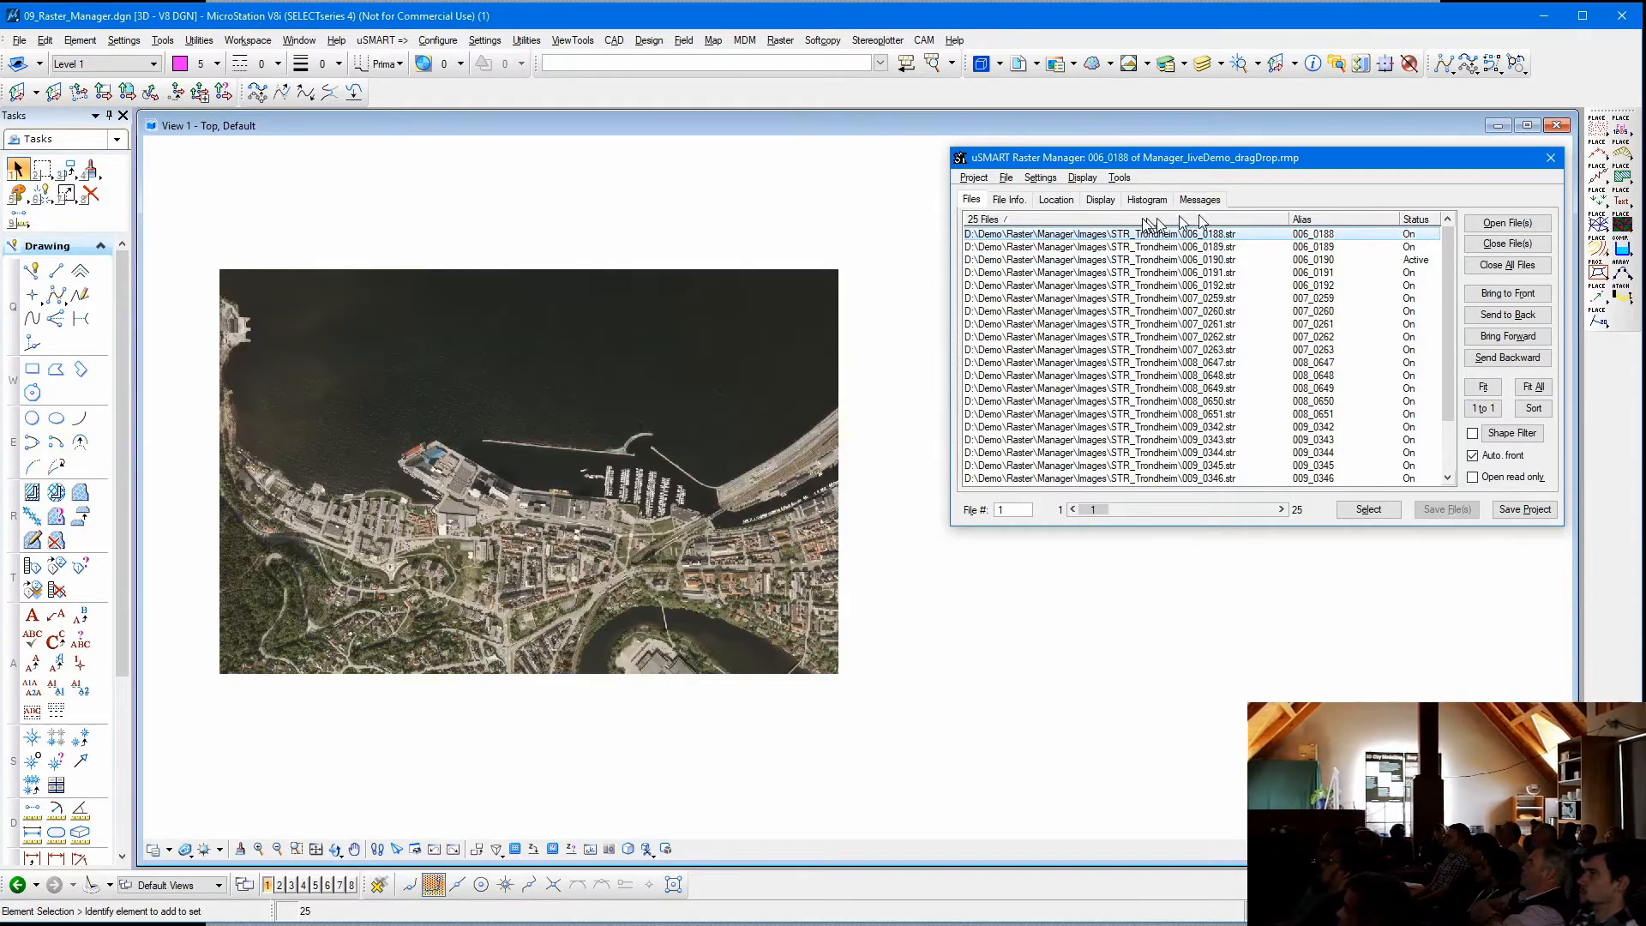
pyautogui.rightClick(1413, 237)
pyautogui.click(1448, 247)
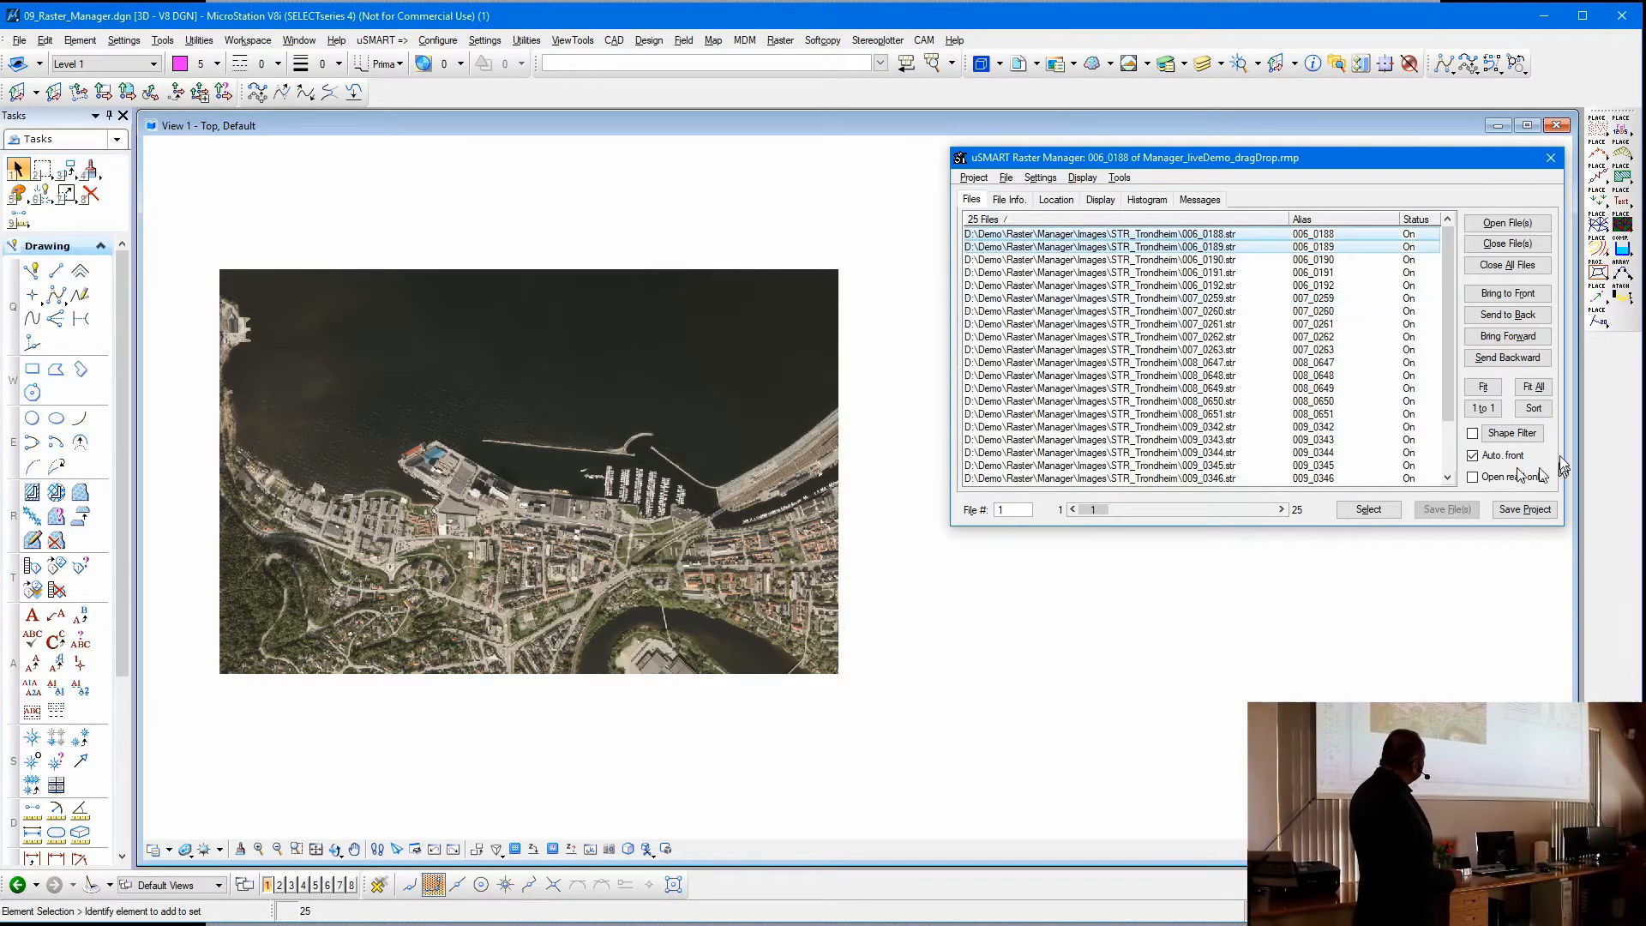
# - Display the images 007_0261, 008_0648, 009_0342 and 009_0344 one after another from the file list
pyautogui.click(1105, 325)
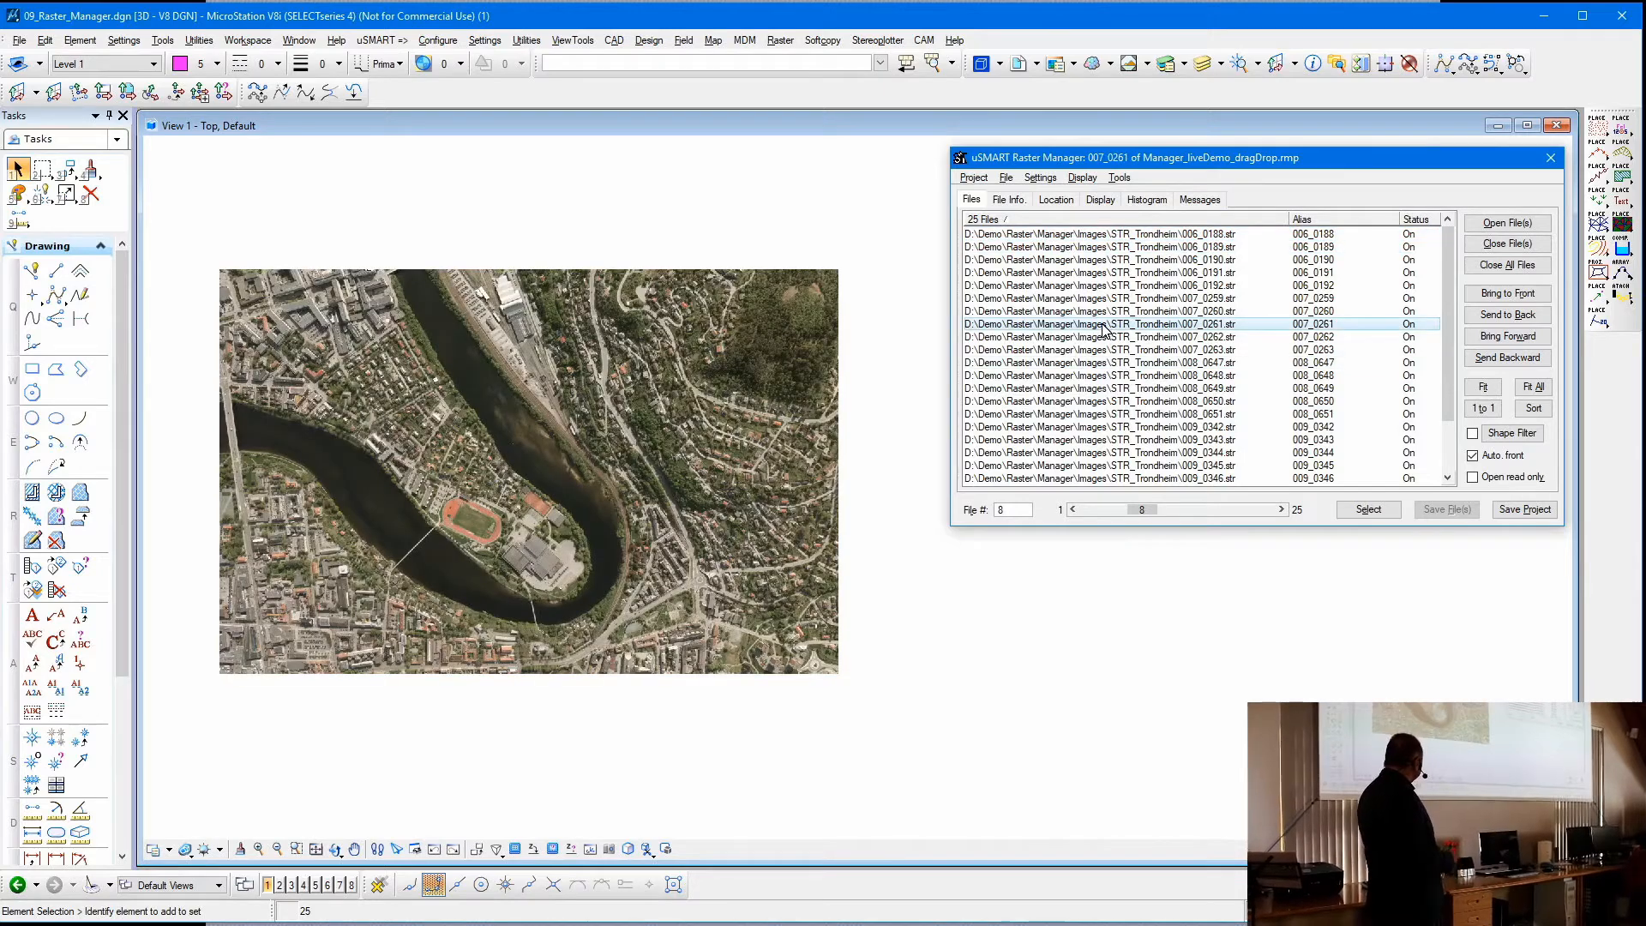
pyautogui.click(1106, 376)
pyautogui.click(1100, 427)
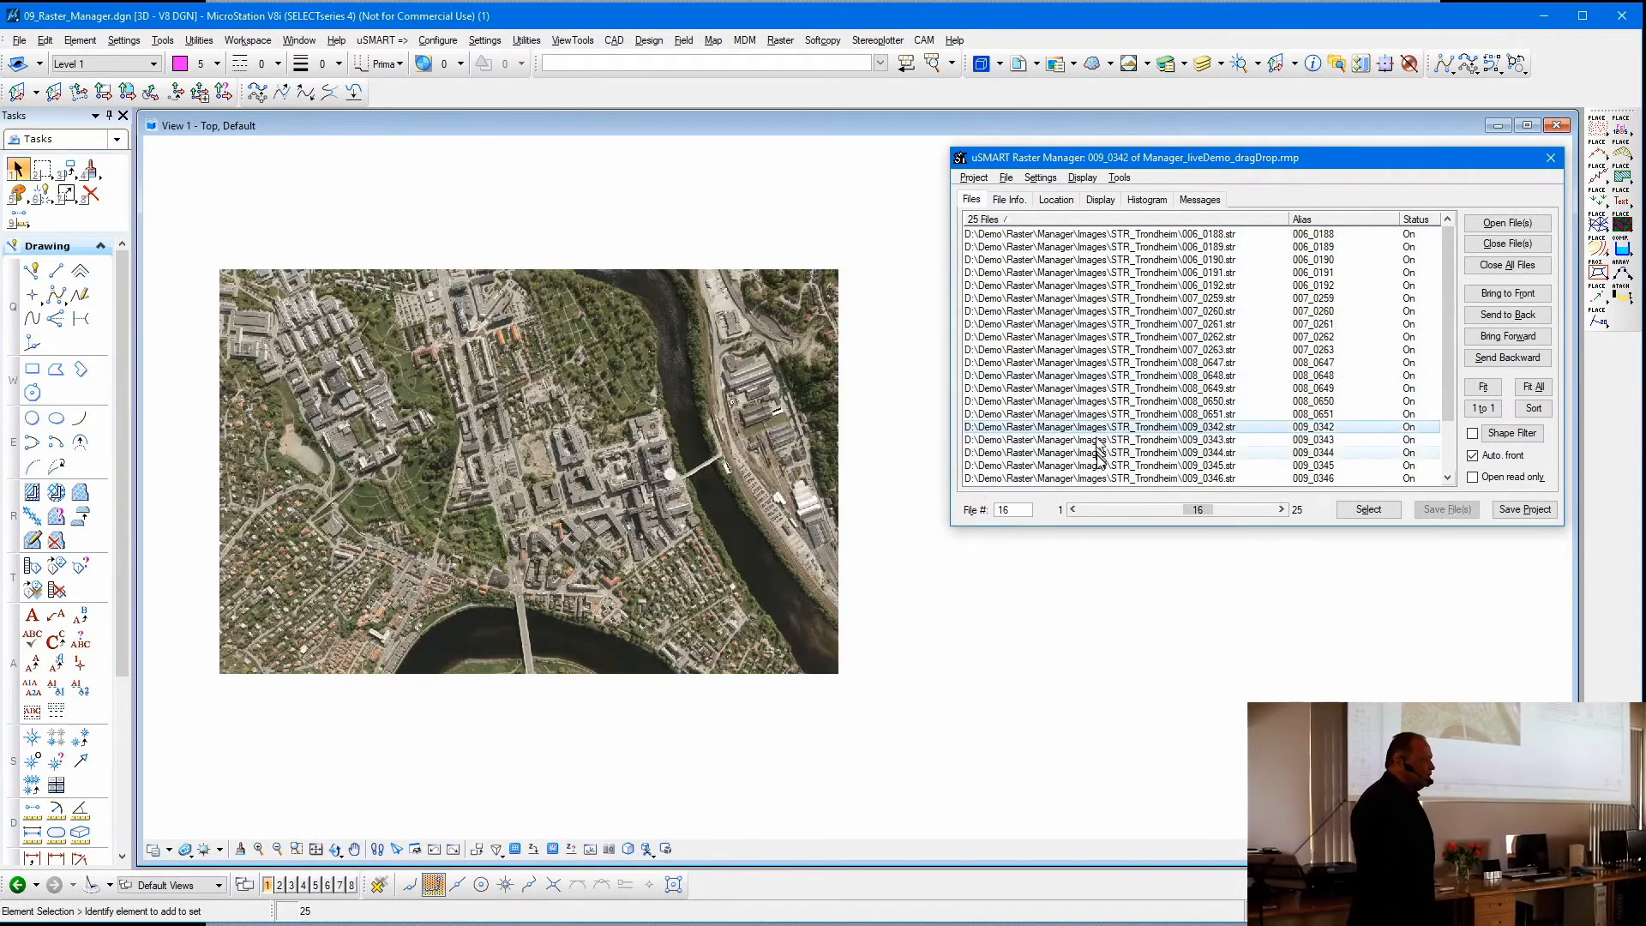
pyautogui.click(1101, 453)
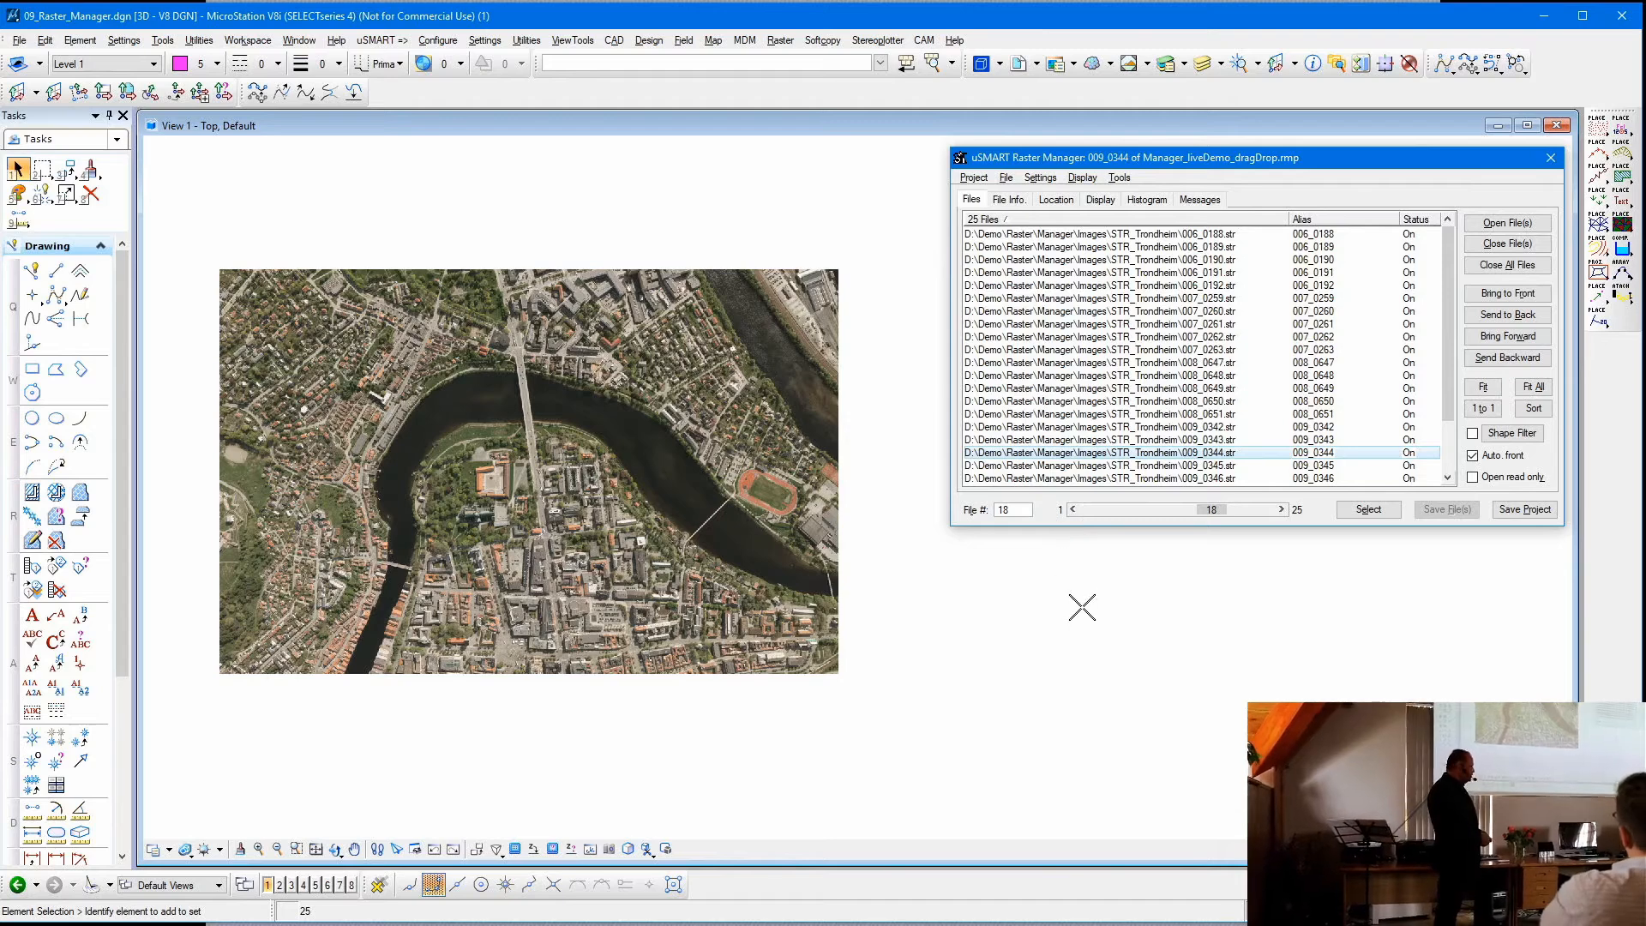
# - Step backward through the loaded images one at a time to file number 13, image 008_0649
pyautogui.click(1074, 511)
pyautogui.click(1074, 511)
pyautogui.click(1073, 511)
pyautogui.click(1074, 511)
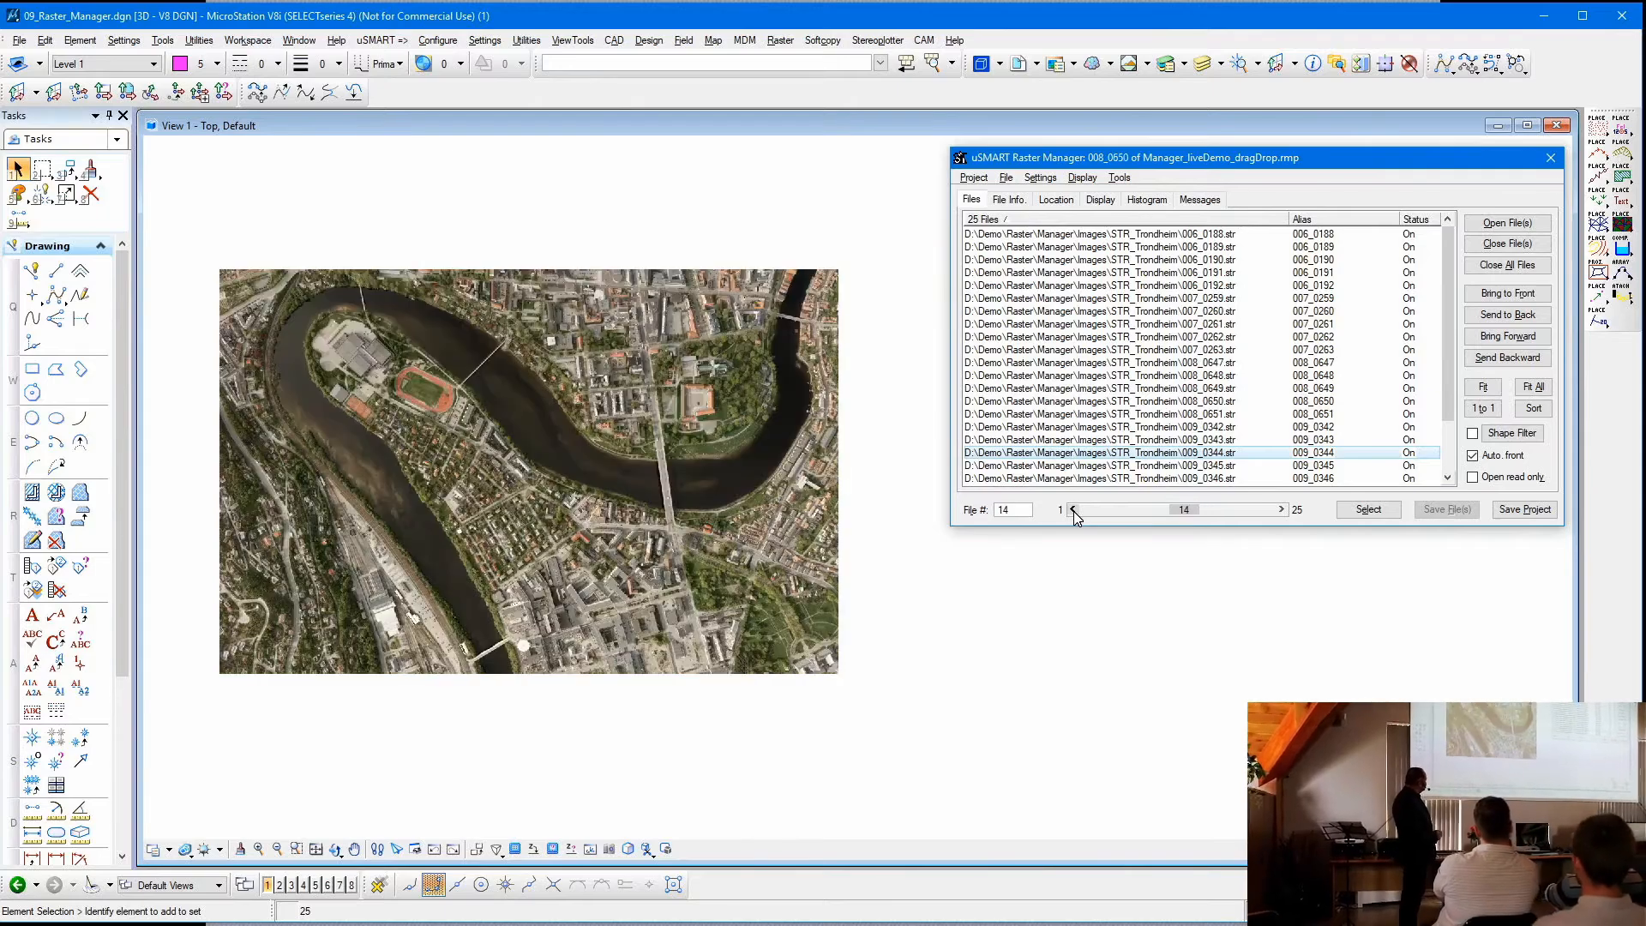
pyautogui.click(1073, 511)
pyautogui.moveTo(1177, 512)
pyautogui.mouseDown()
pyautogui.moveTo(1102, 512)
pyautogui.moveTo(1269, 518)
pyautogui.moveTo(1173, 512)
pyautogui.mouseUp()
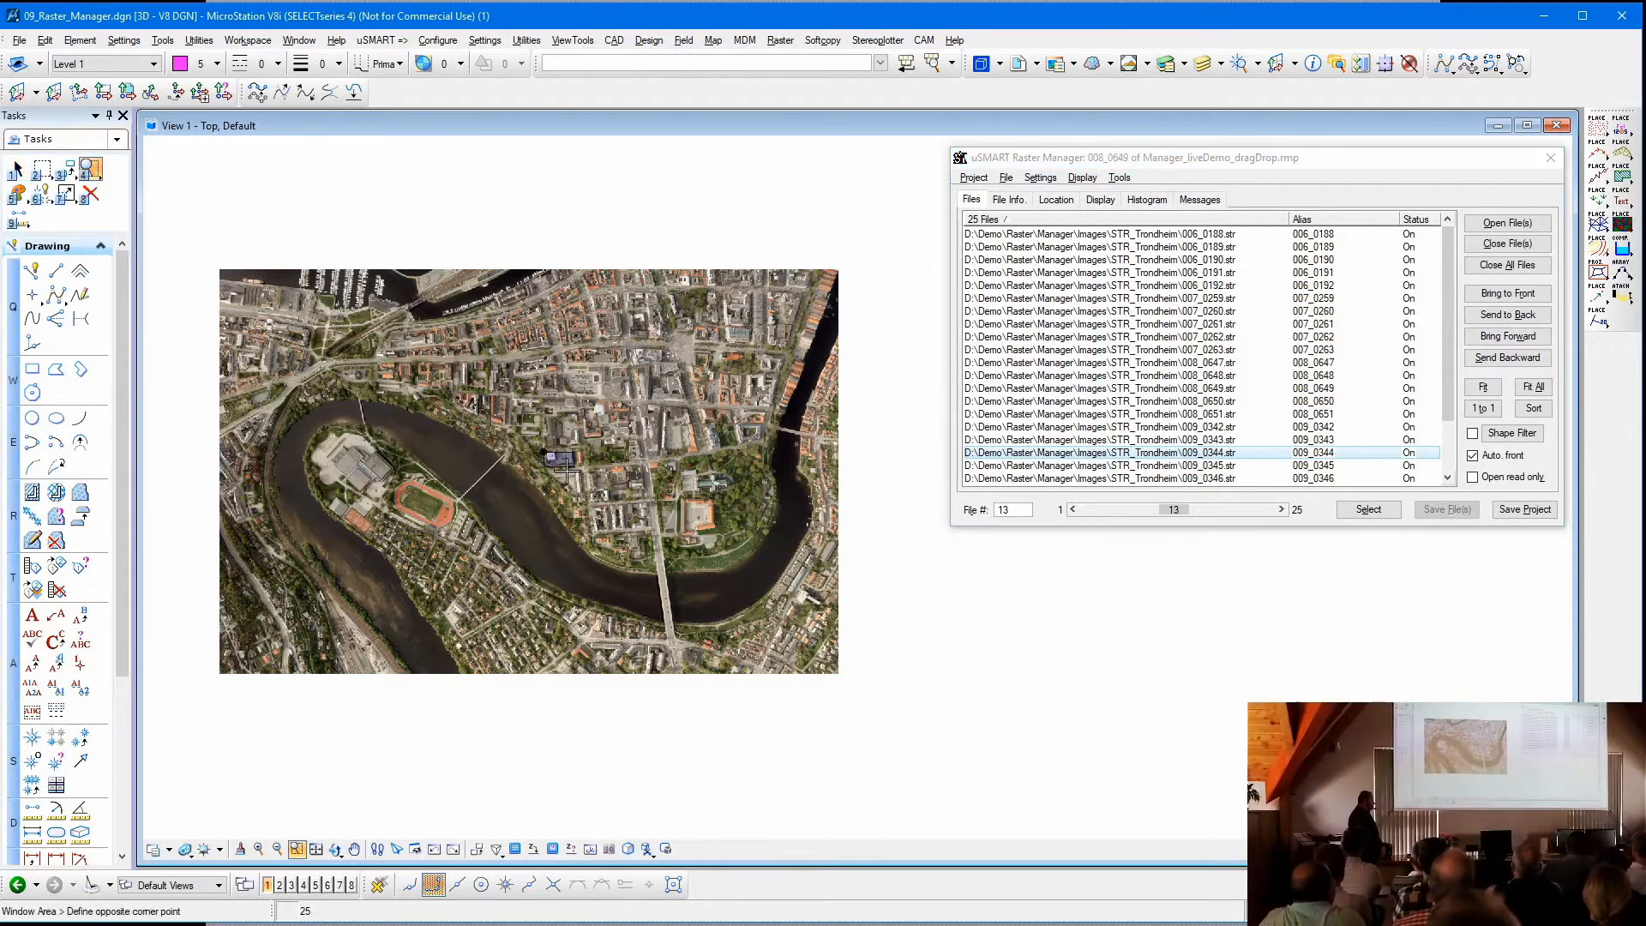
# - Inspect the pixel detail of the white-roofed building in image 008_0649, and fit all images in the view
pyautogui.click(506, 391)
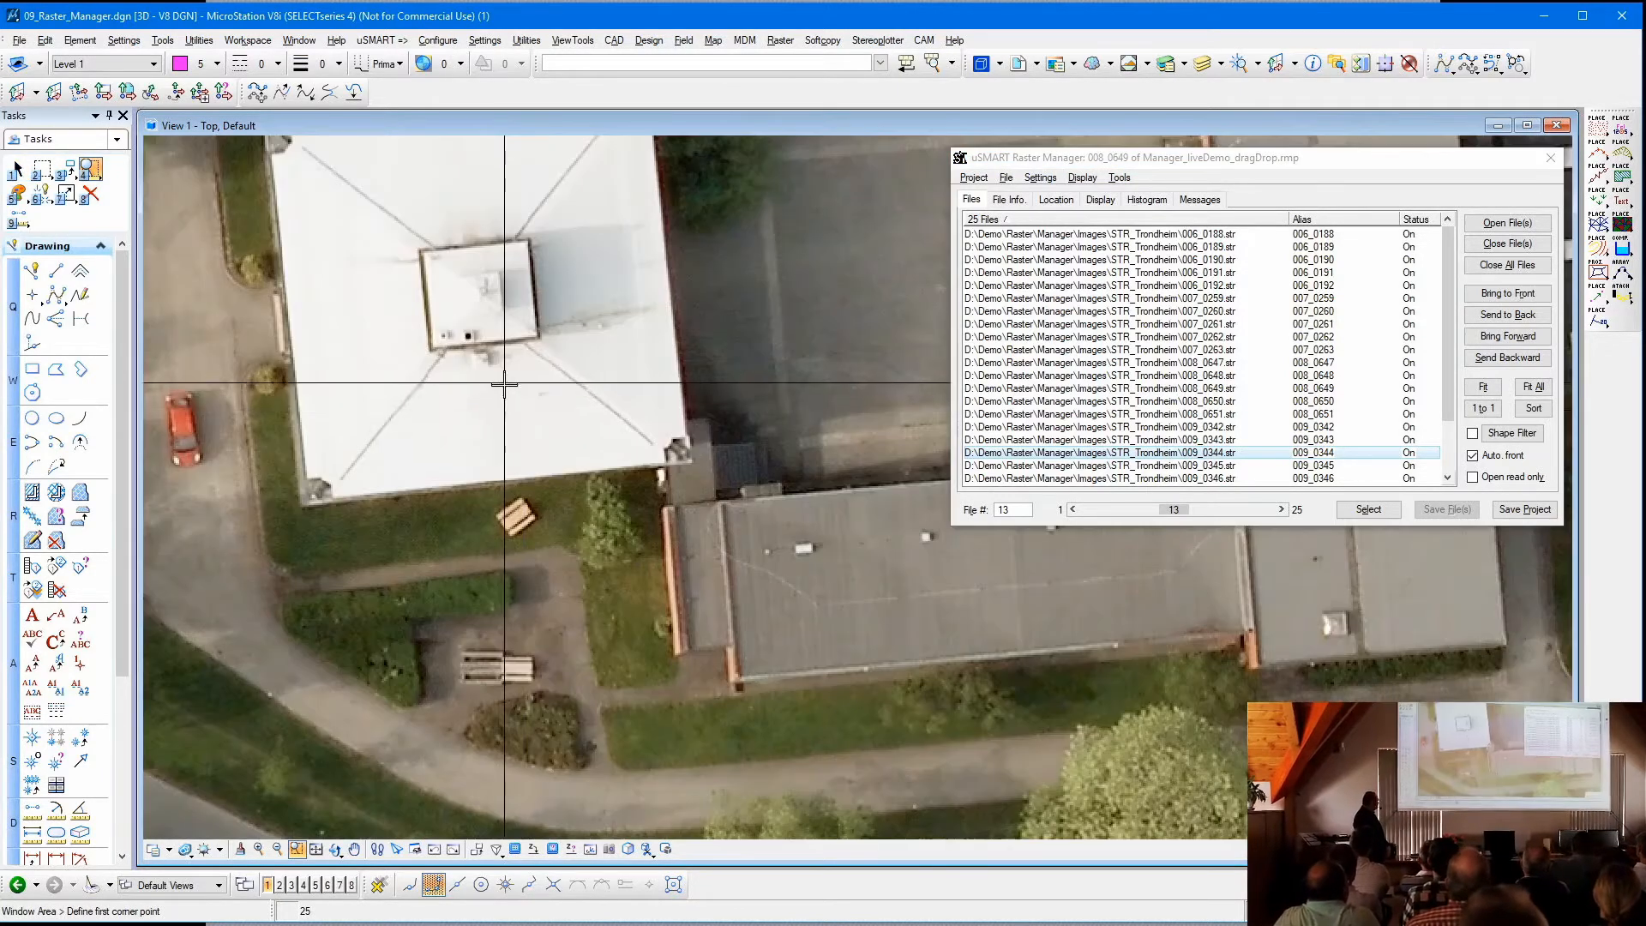
pyautogui.rightClick(524, 412)
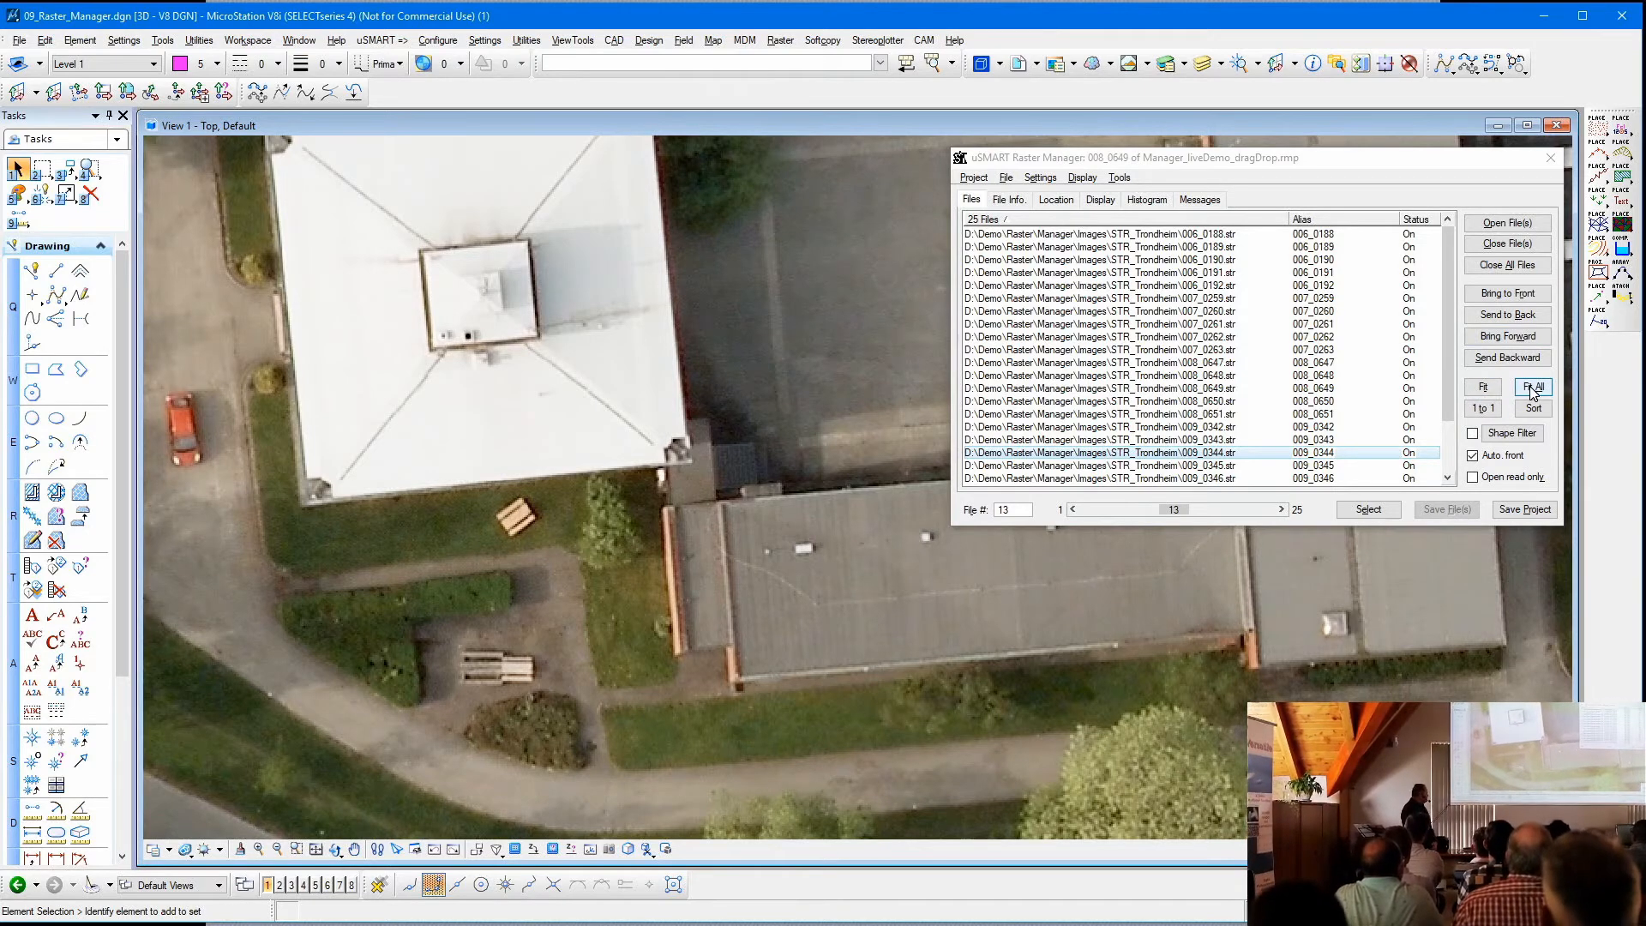
pyautogui.scroll(8, 627, 428)
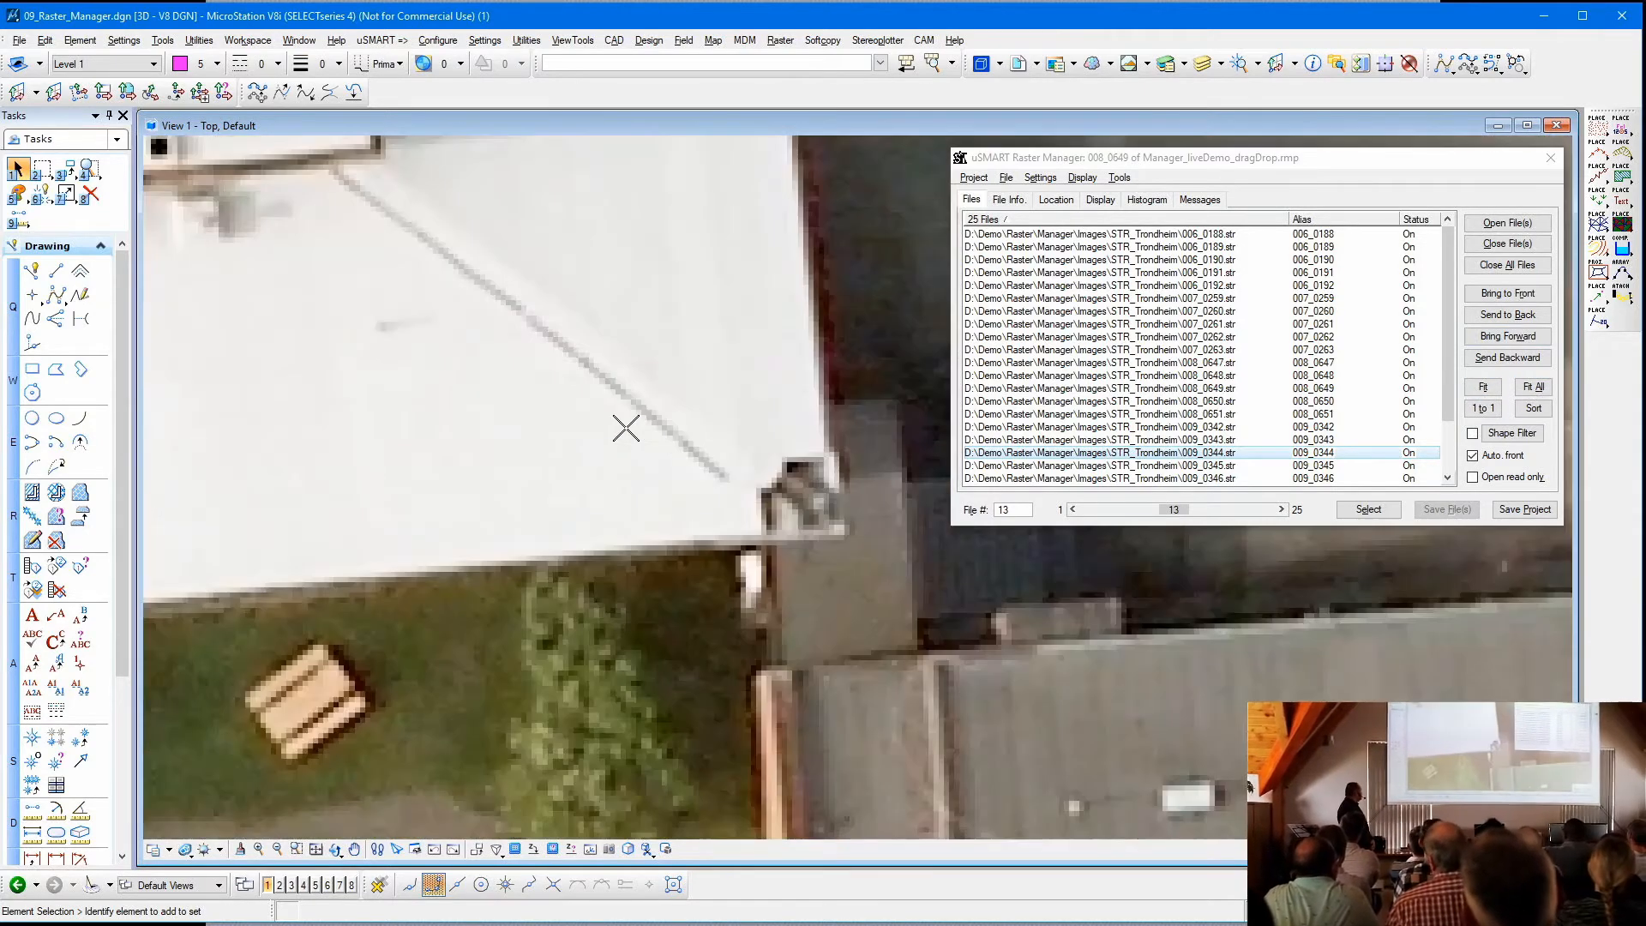
pyautogui.scroll(-4, 627, 429)
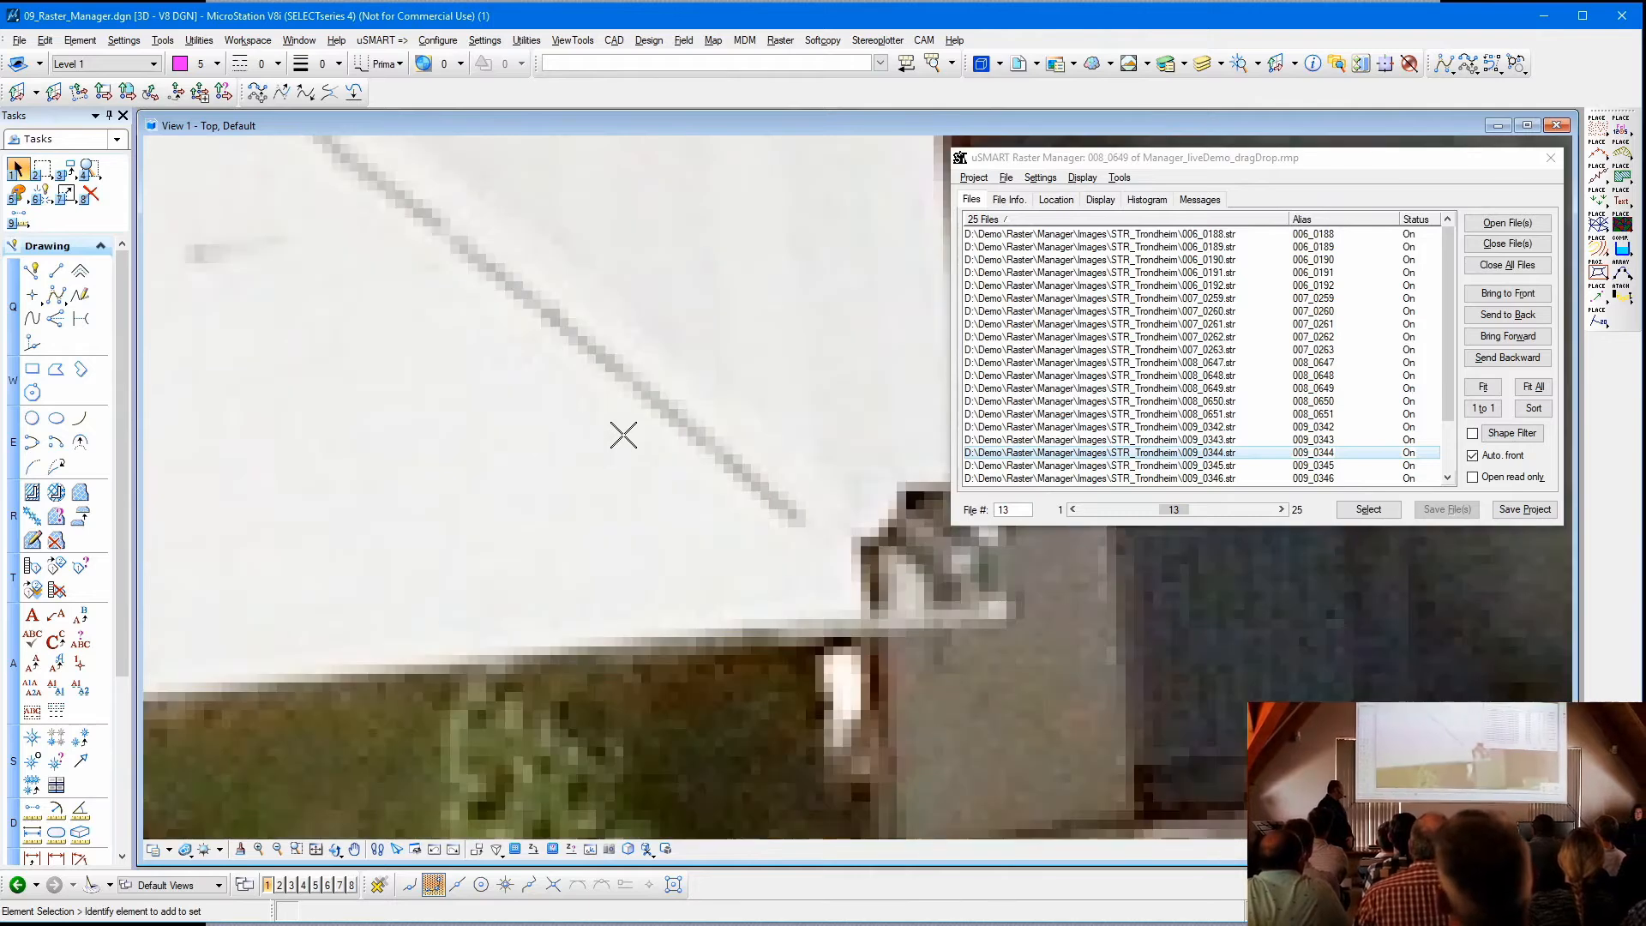
pyautogui.scroll(-3, 623, 438)
pyautogui.scroll(3, 623, 438)
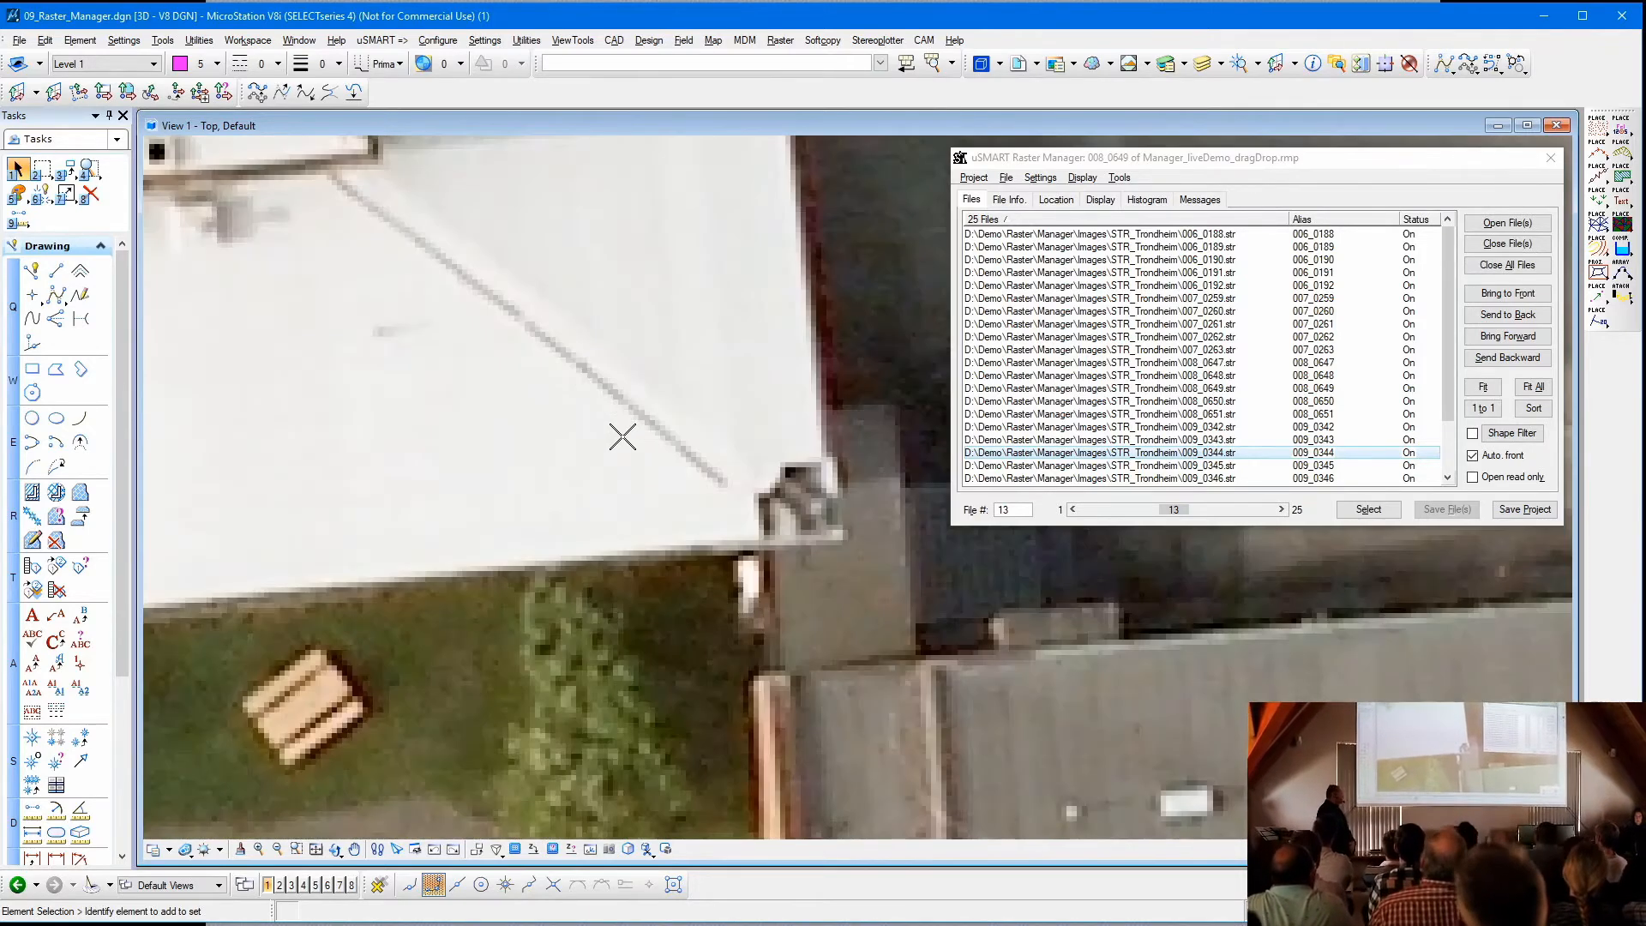
pyautogui.moveTo(627, 489); pyautogui.dragTo(529, 479, button='middle')
pyautogui.click(1534, 387)
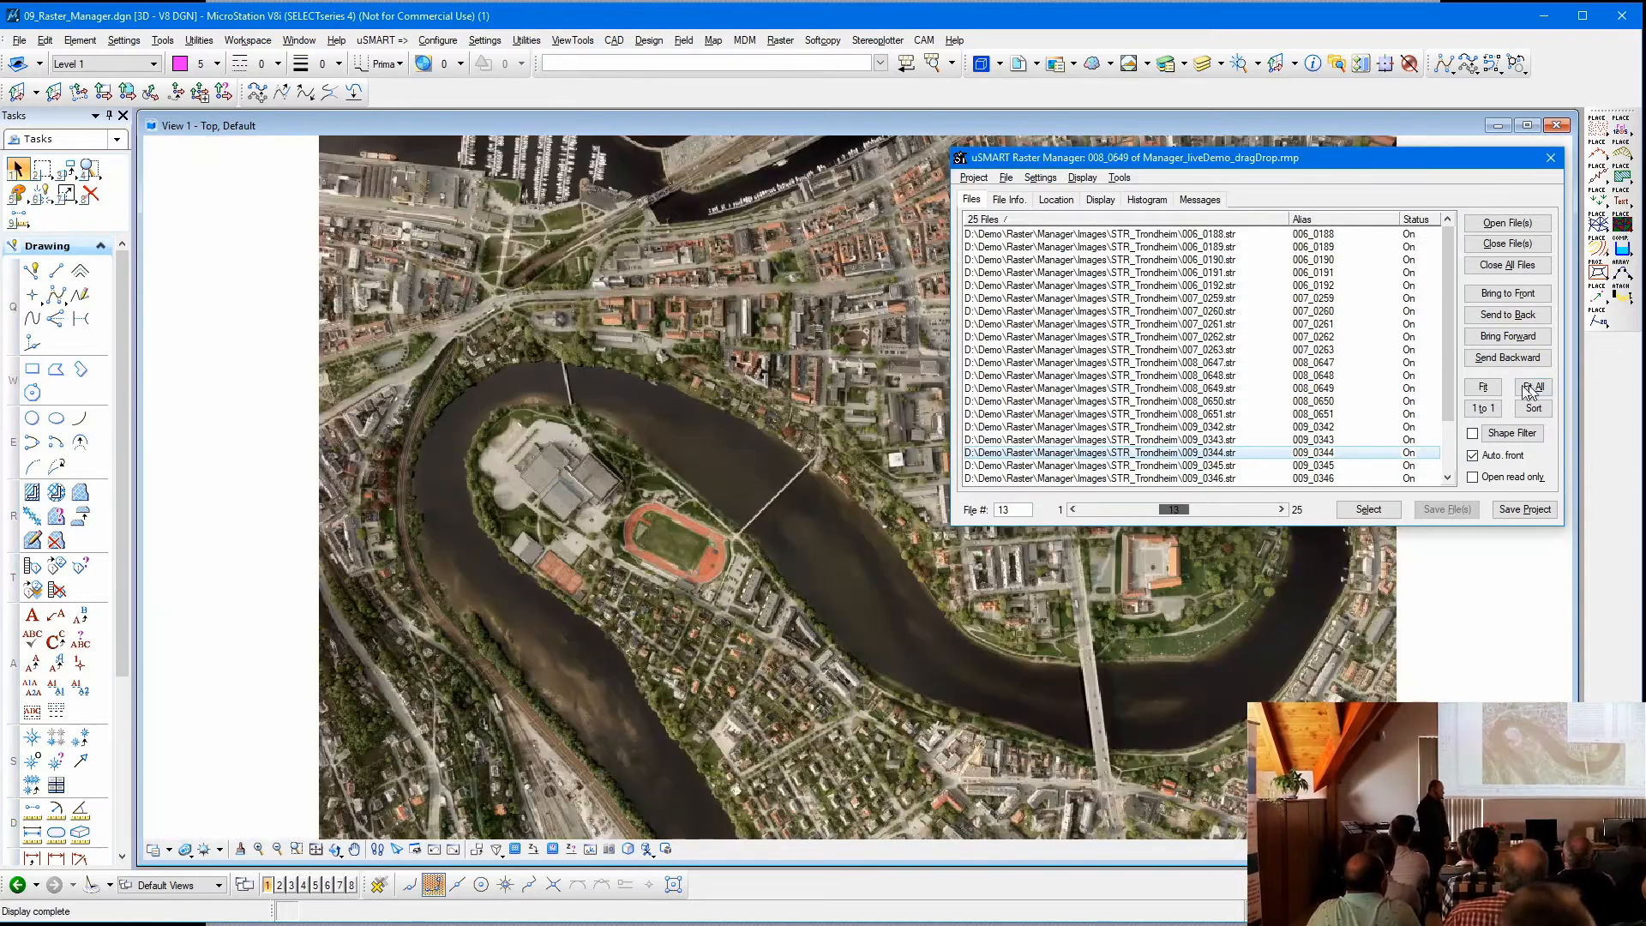
pyautogui.scroll(-2, 437, 424)
pyautogui.scroll(-2, 351, 438)
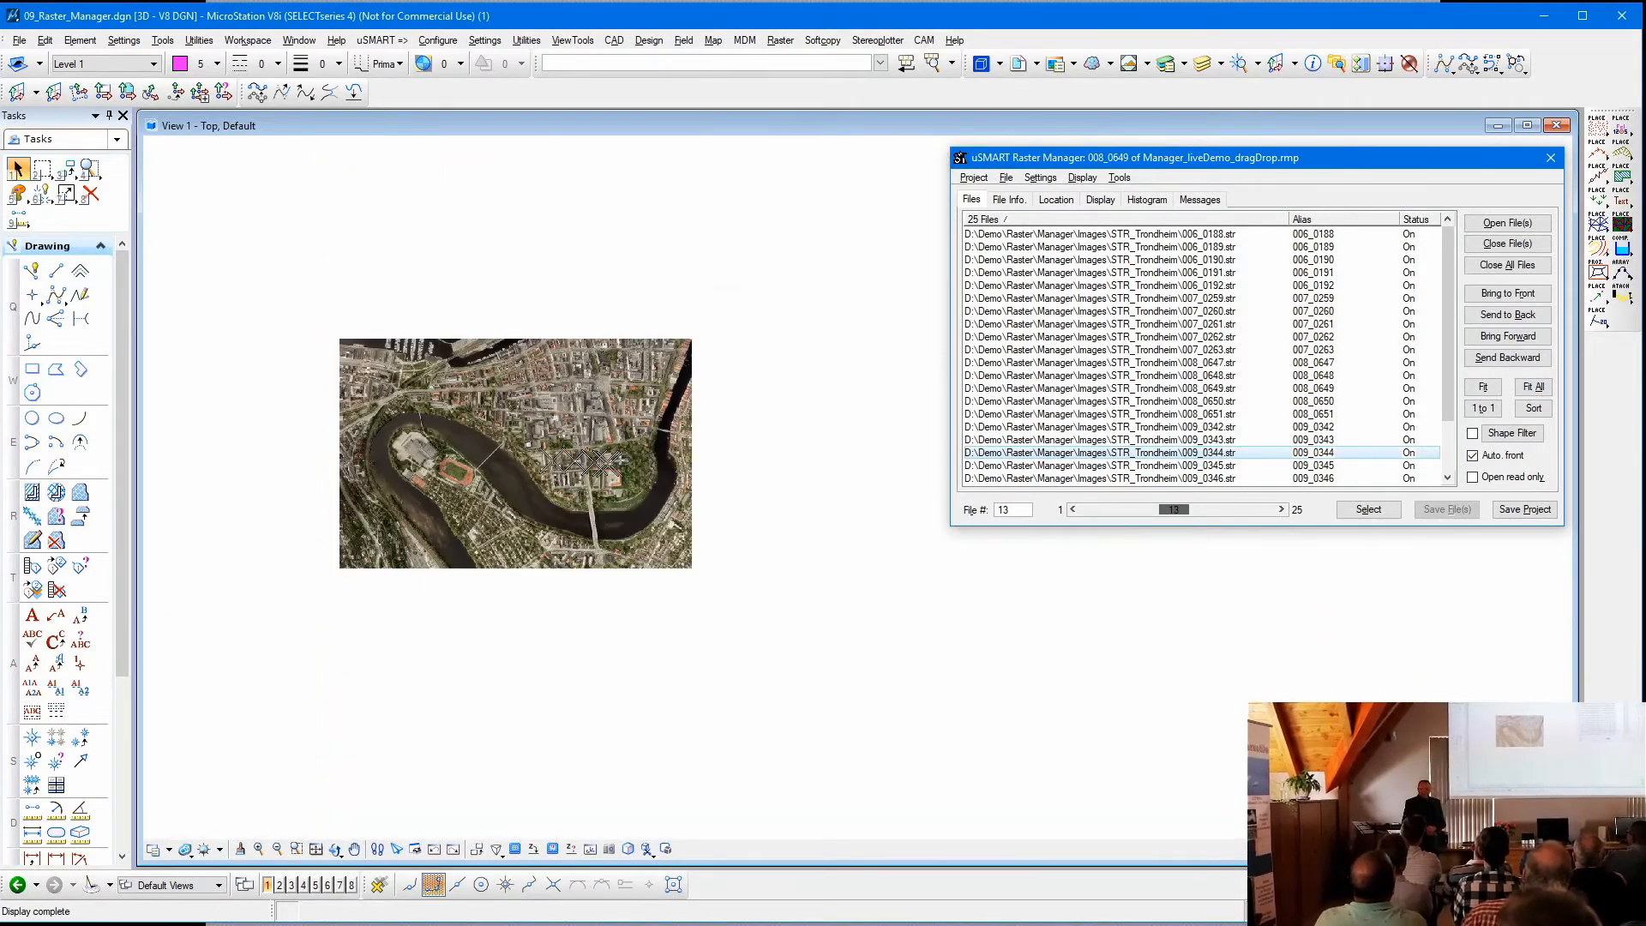
# - Display image 006_0188 and review its display settings and file information before returning to the file list
pyautogui.click(1061, 235)
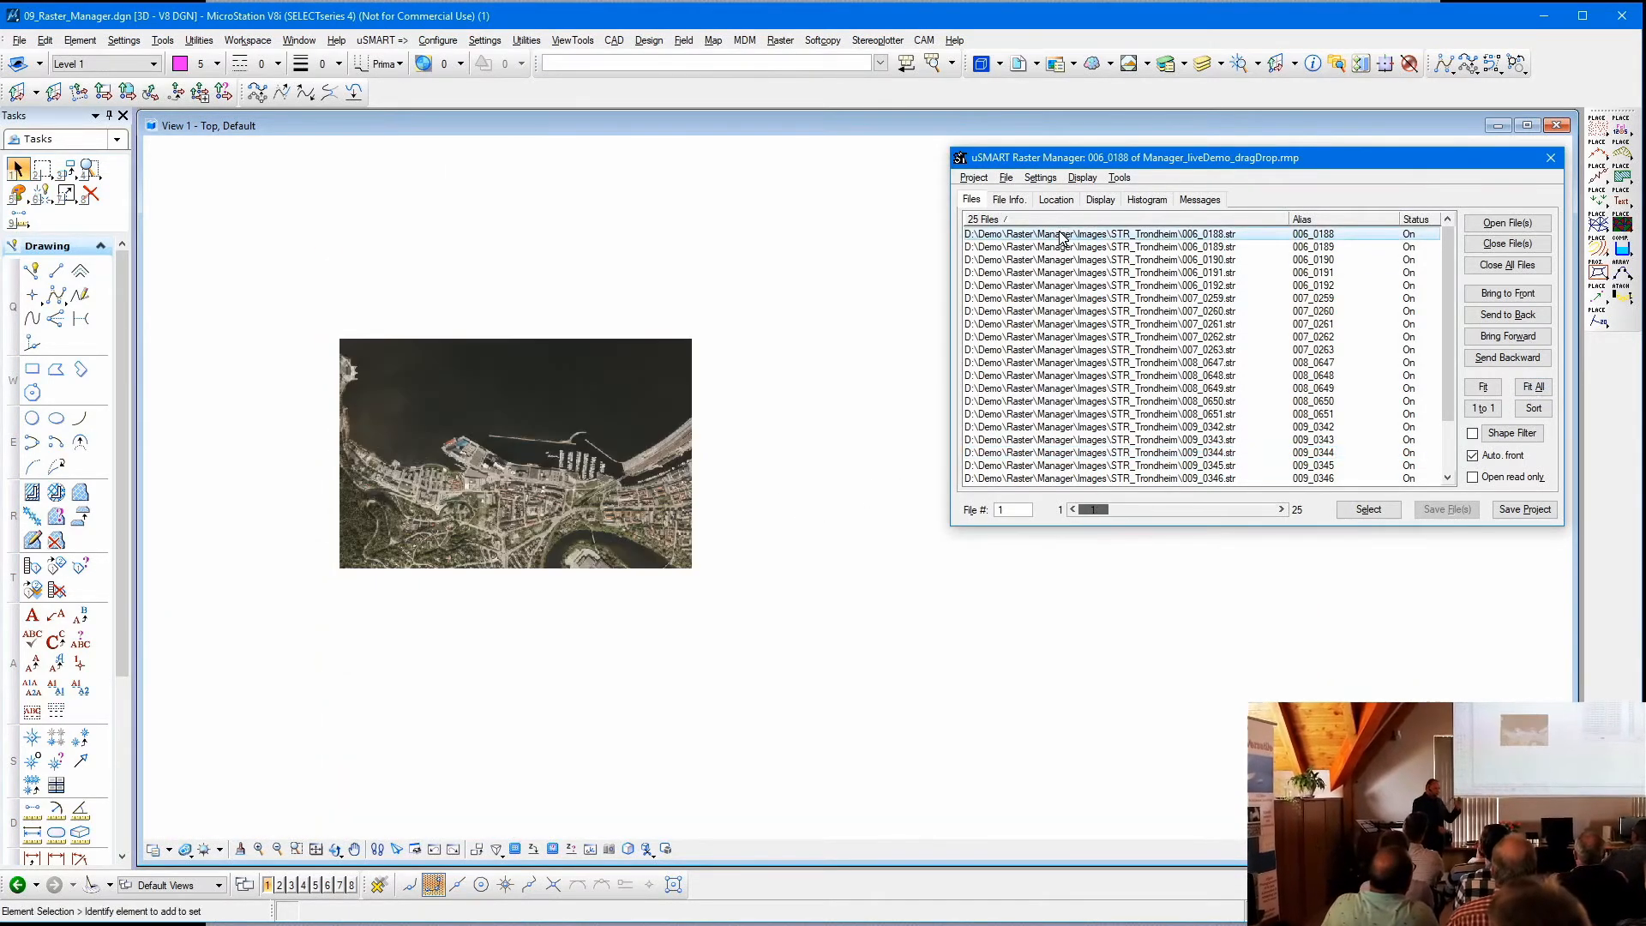
pyautogui.doubleClick(1059, 232)
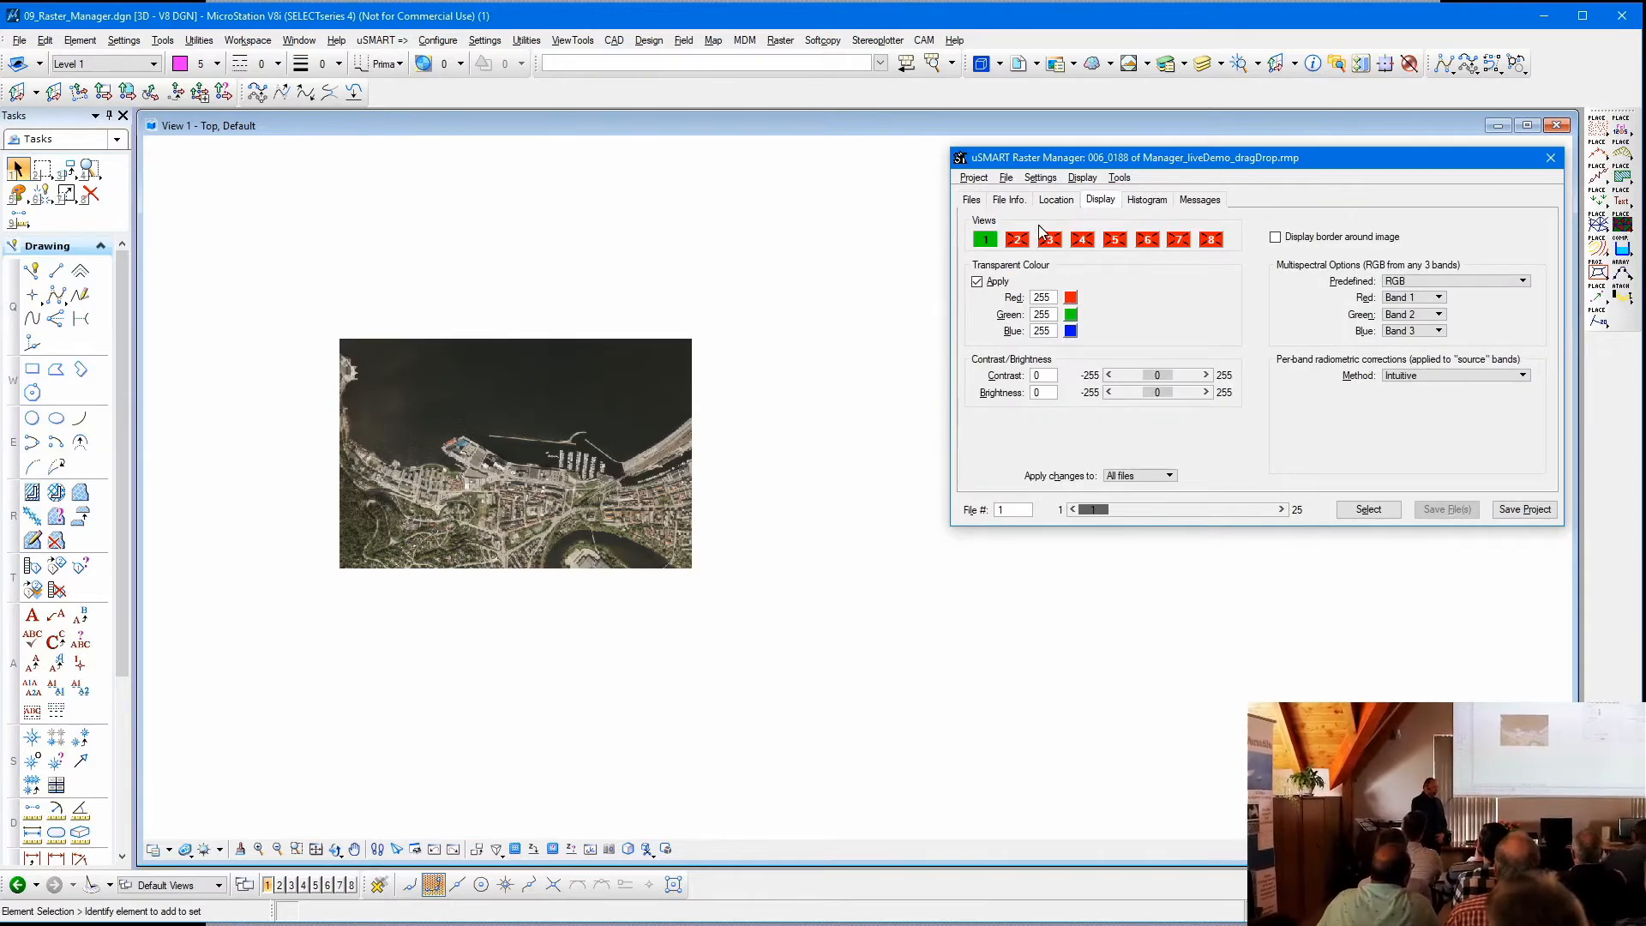
pyautogui.click(1009, 199)
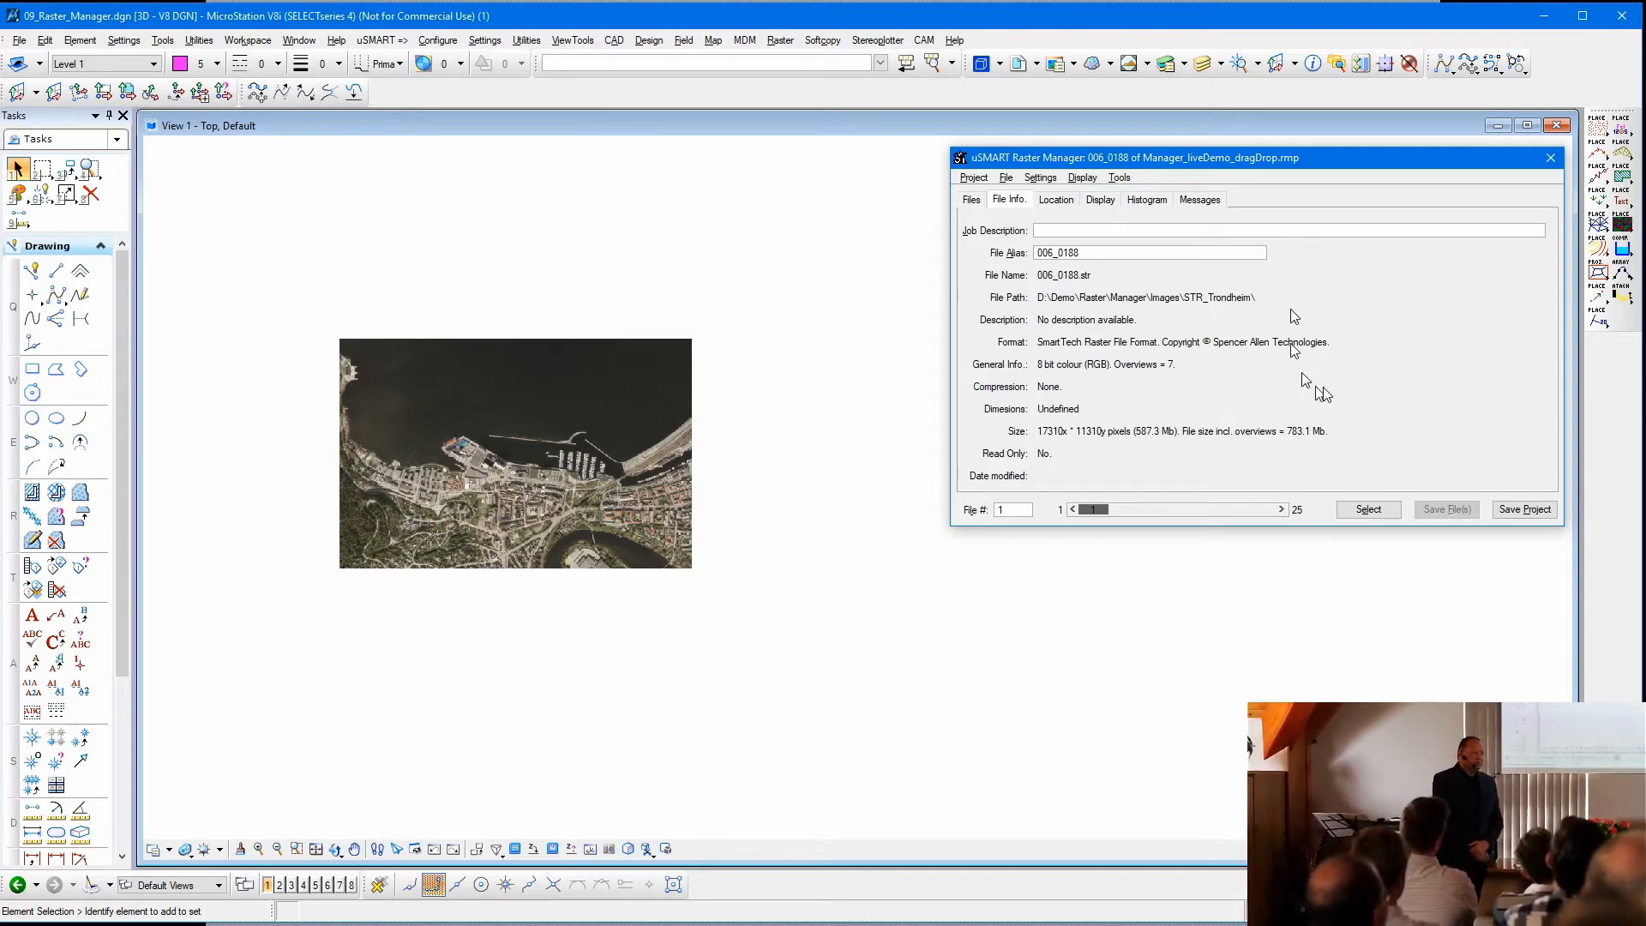
pyautogui.click(974, 202)
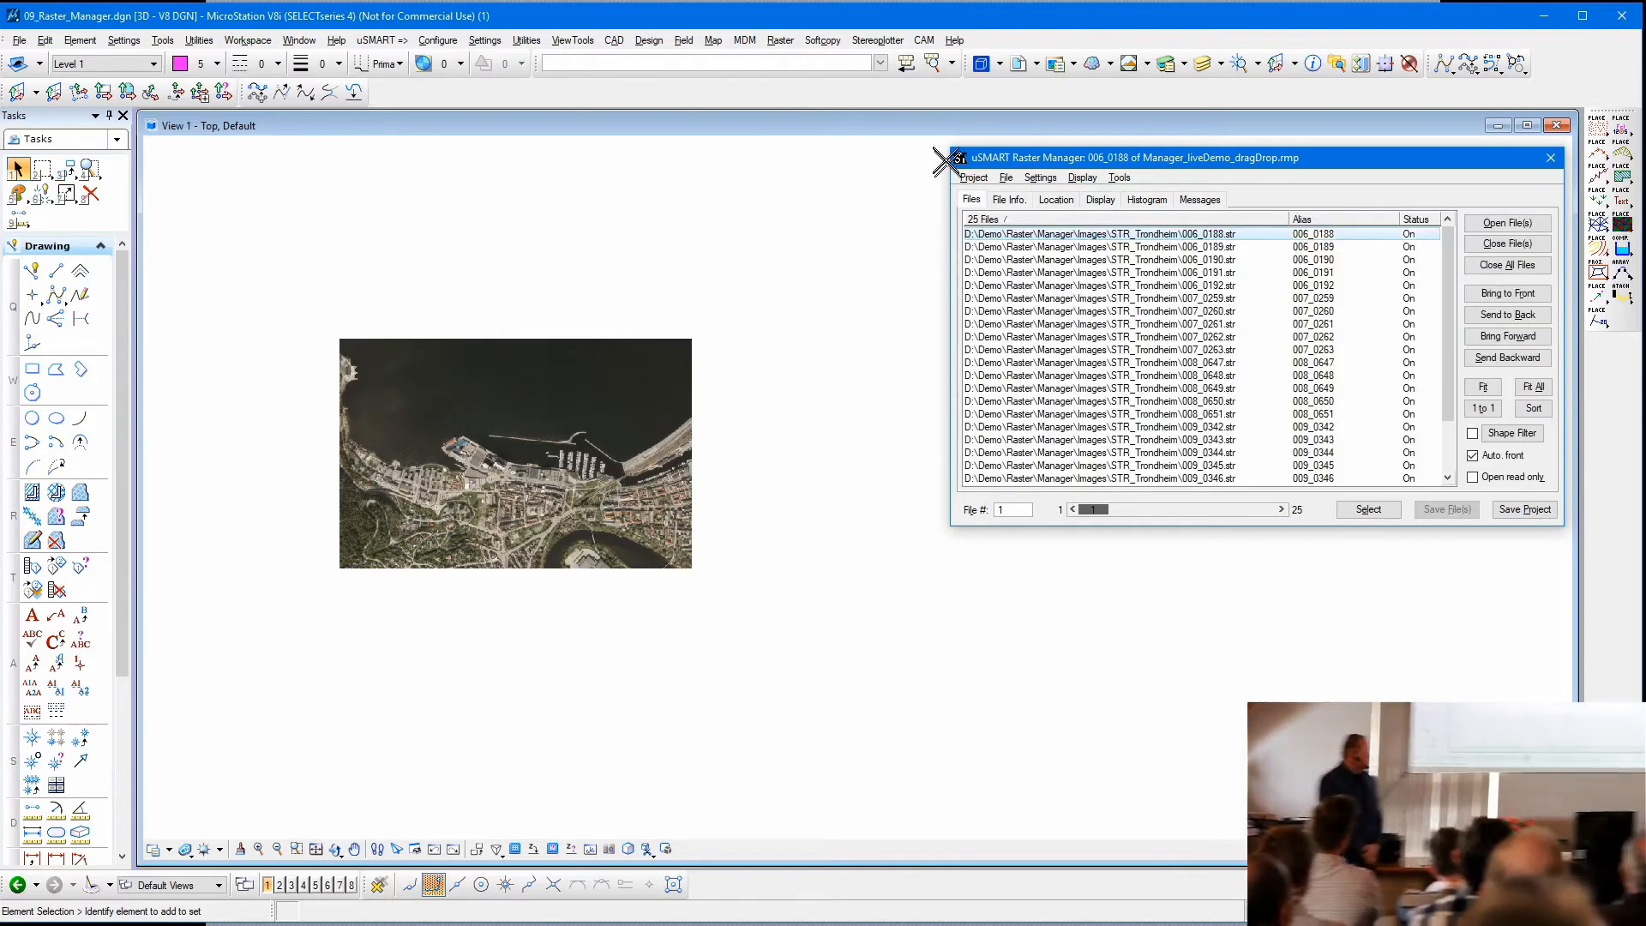
# - Collapse the Raster Manager to its compact alias list, display image 006_0192 from it, and restore the full window
pyautogui.click(959, 158)
pyautogui.click(994, 180)
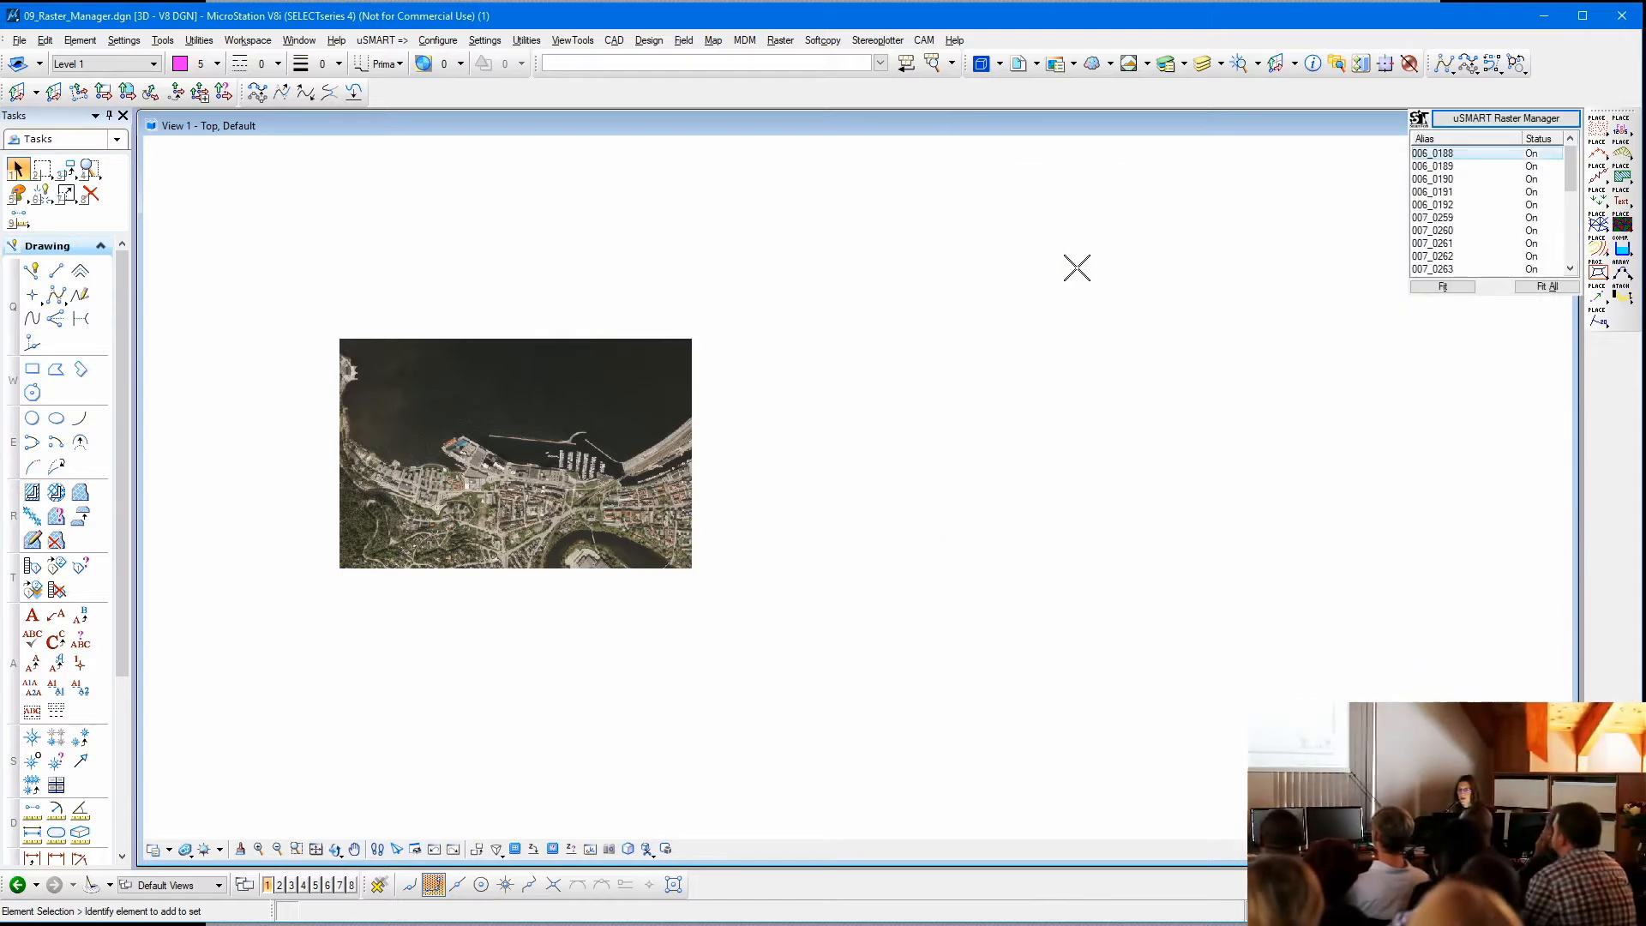
pyautogui.click(1483, 204)
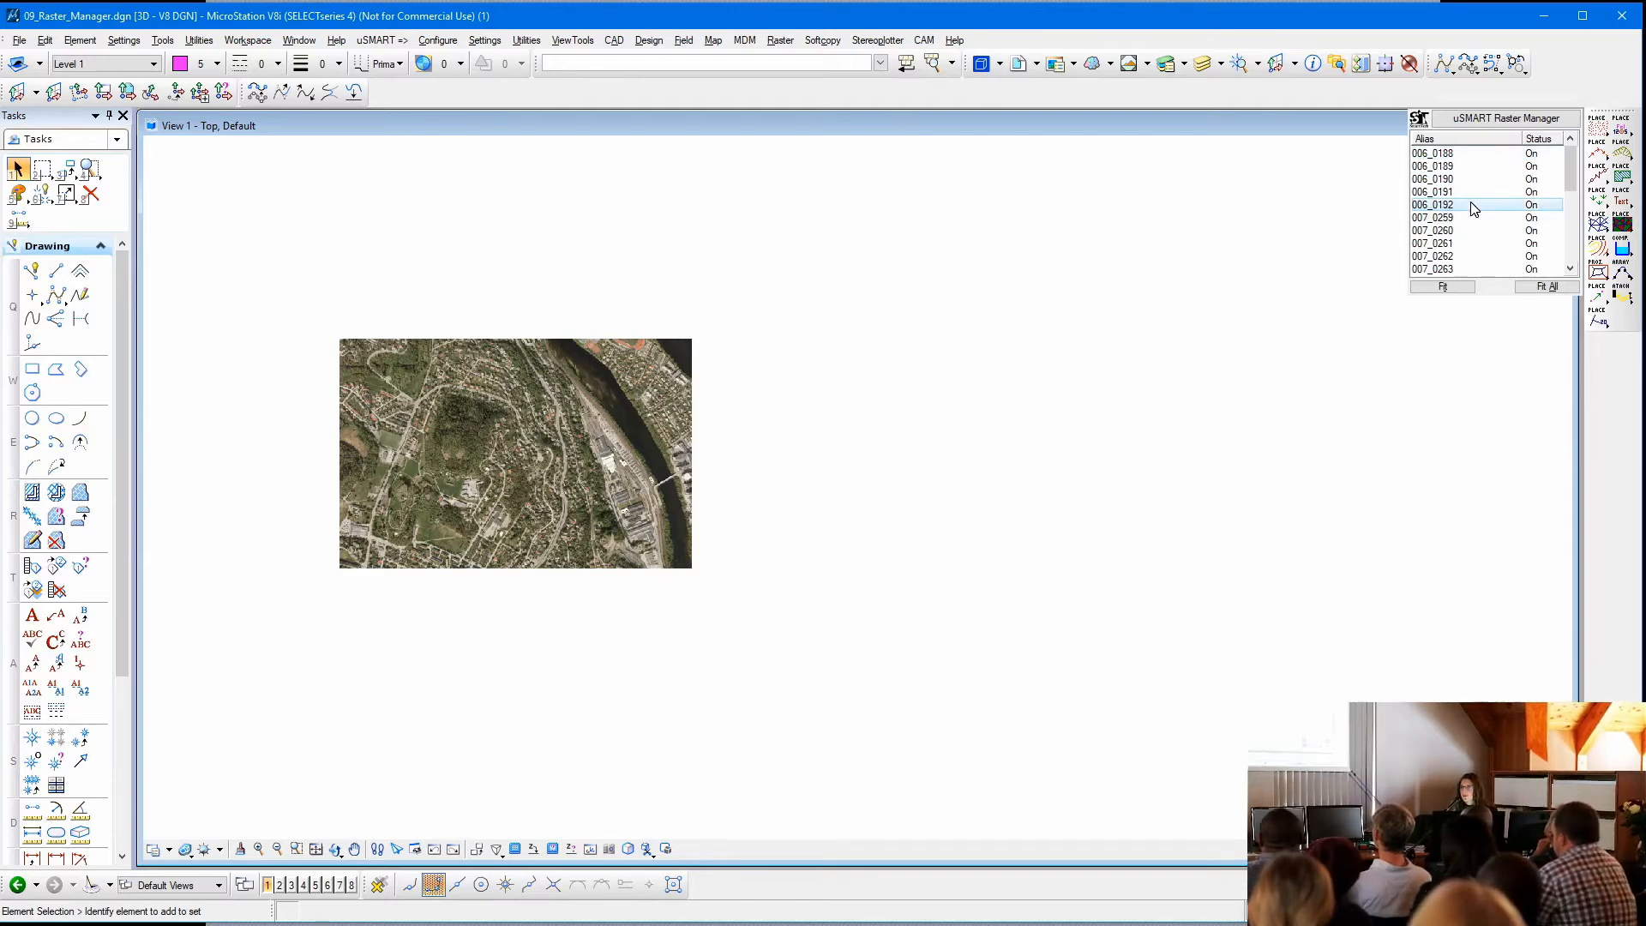
pyautogui.click(1421, 121)
pyautogui.click(1445, 133)
# - Open the Clip/Merge/Resample tool for the loaded images and review its available profiles and multiple-thread options
pyautogui.click(1120, 177)
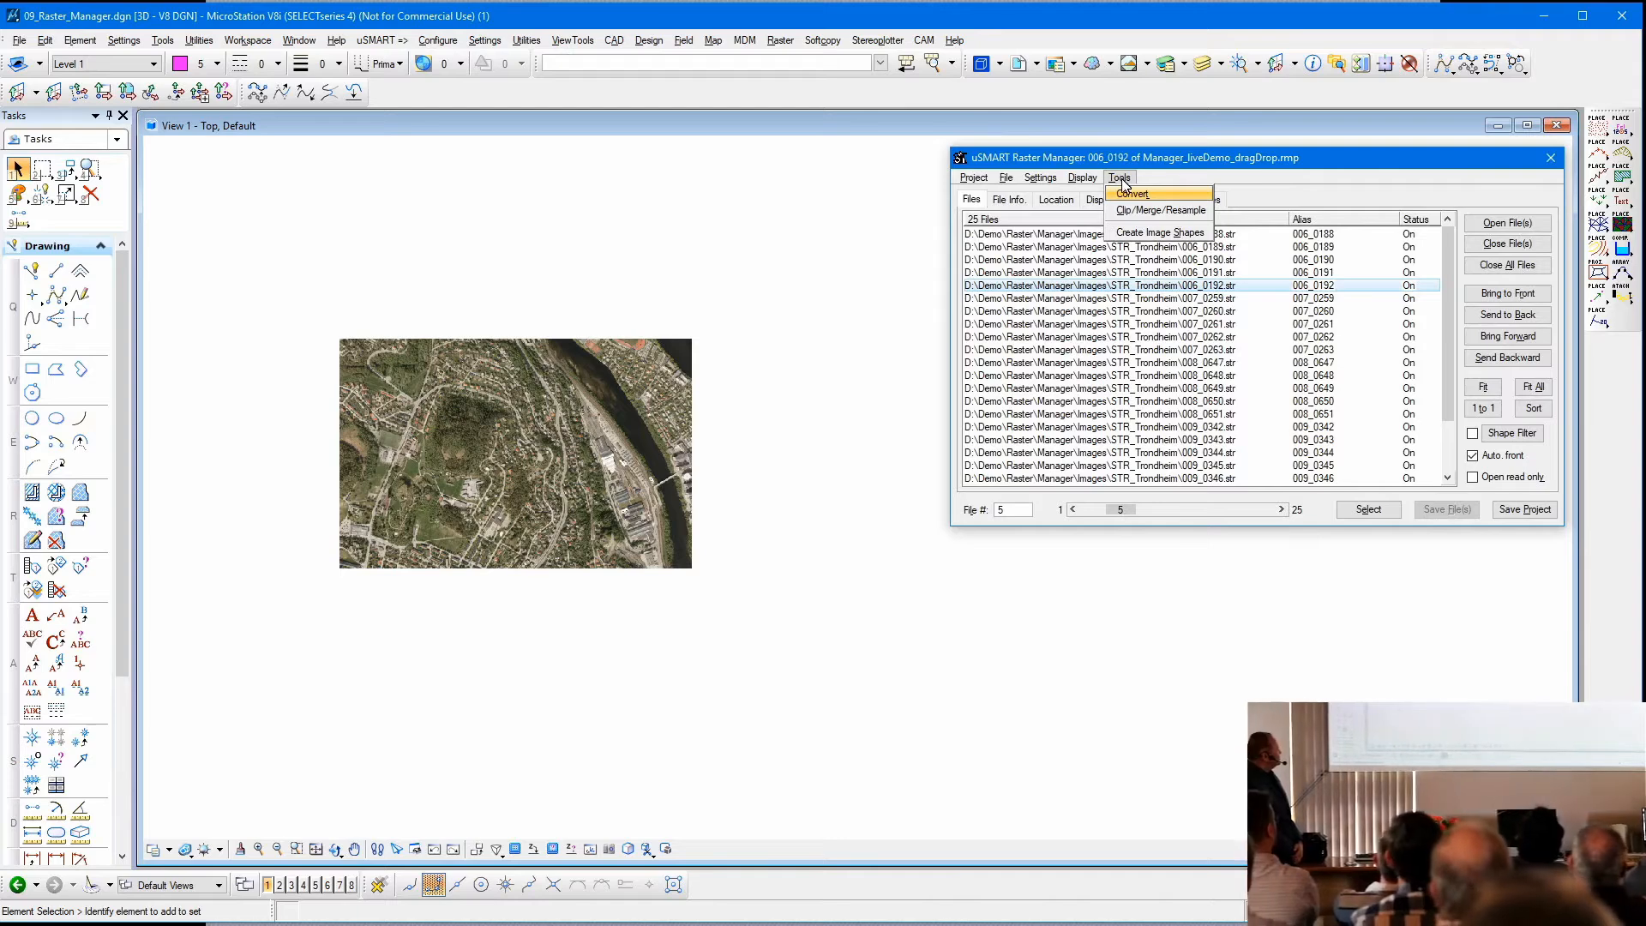
pyautogui.click(1161, 211)
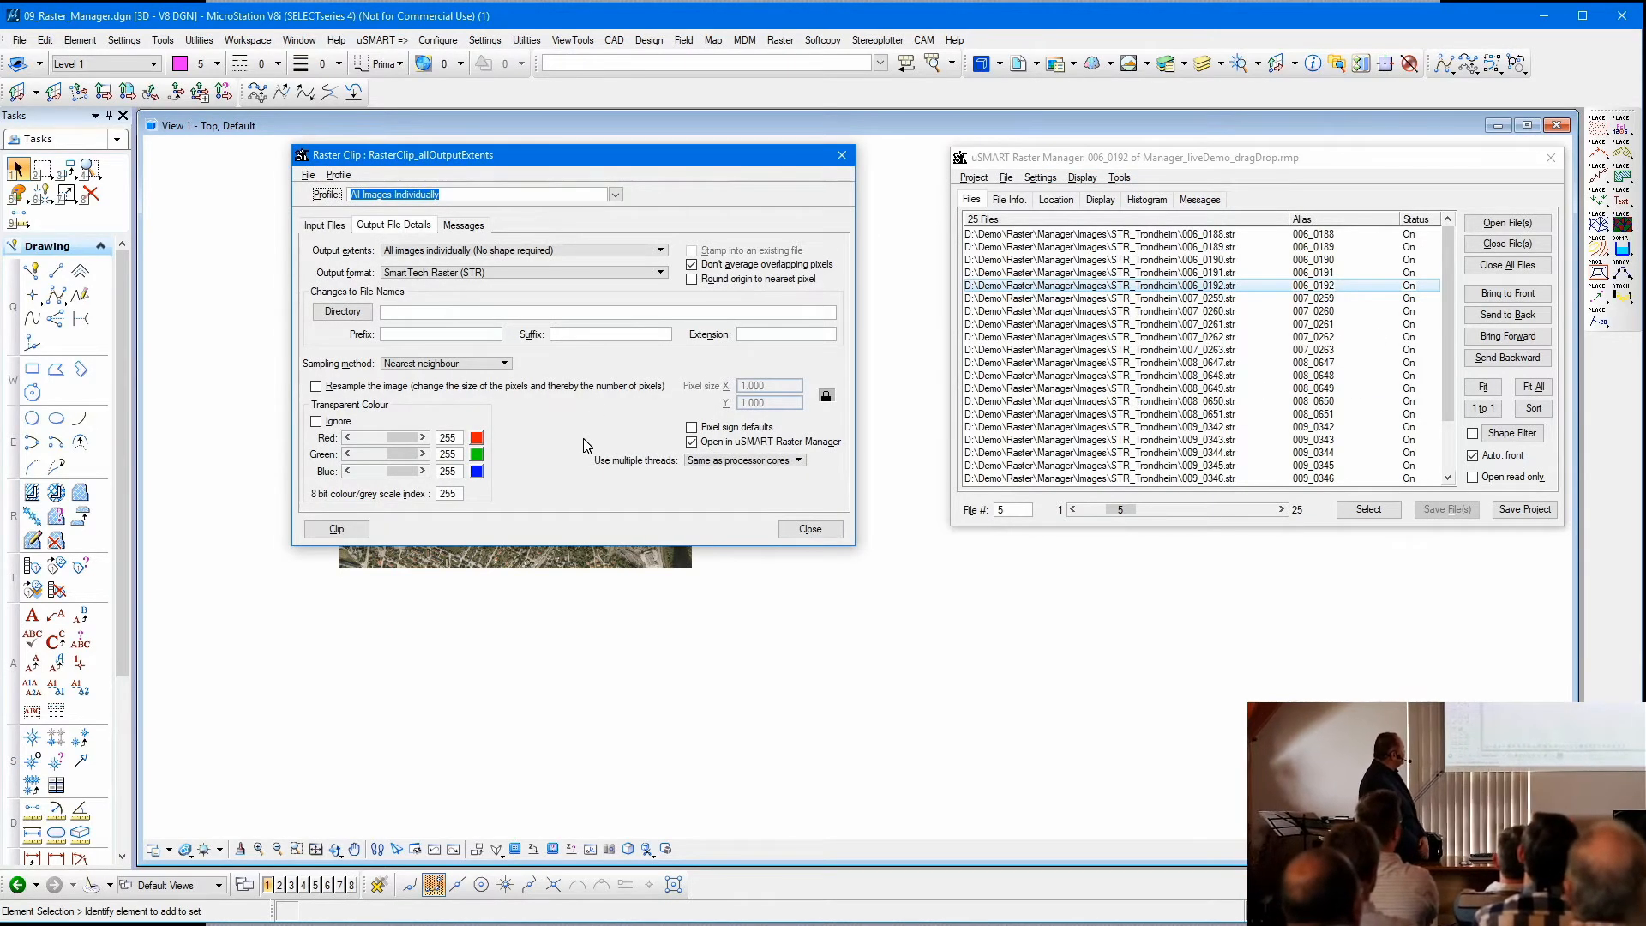
pyautogui.click(798, 468)
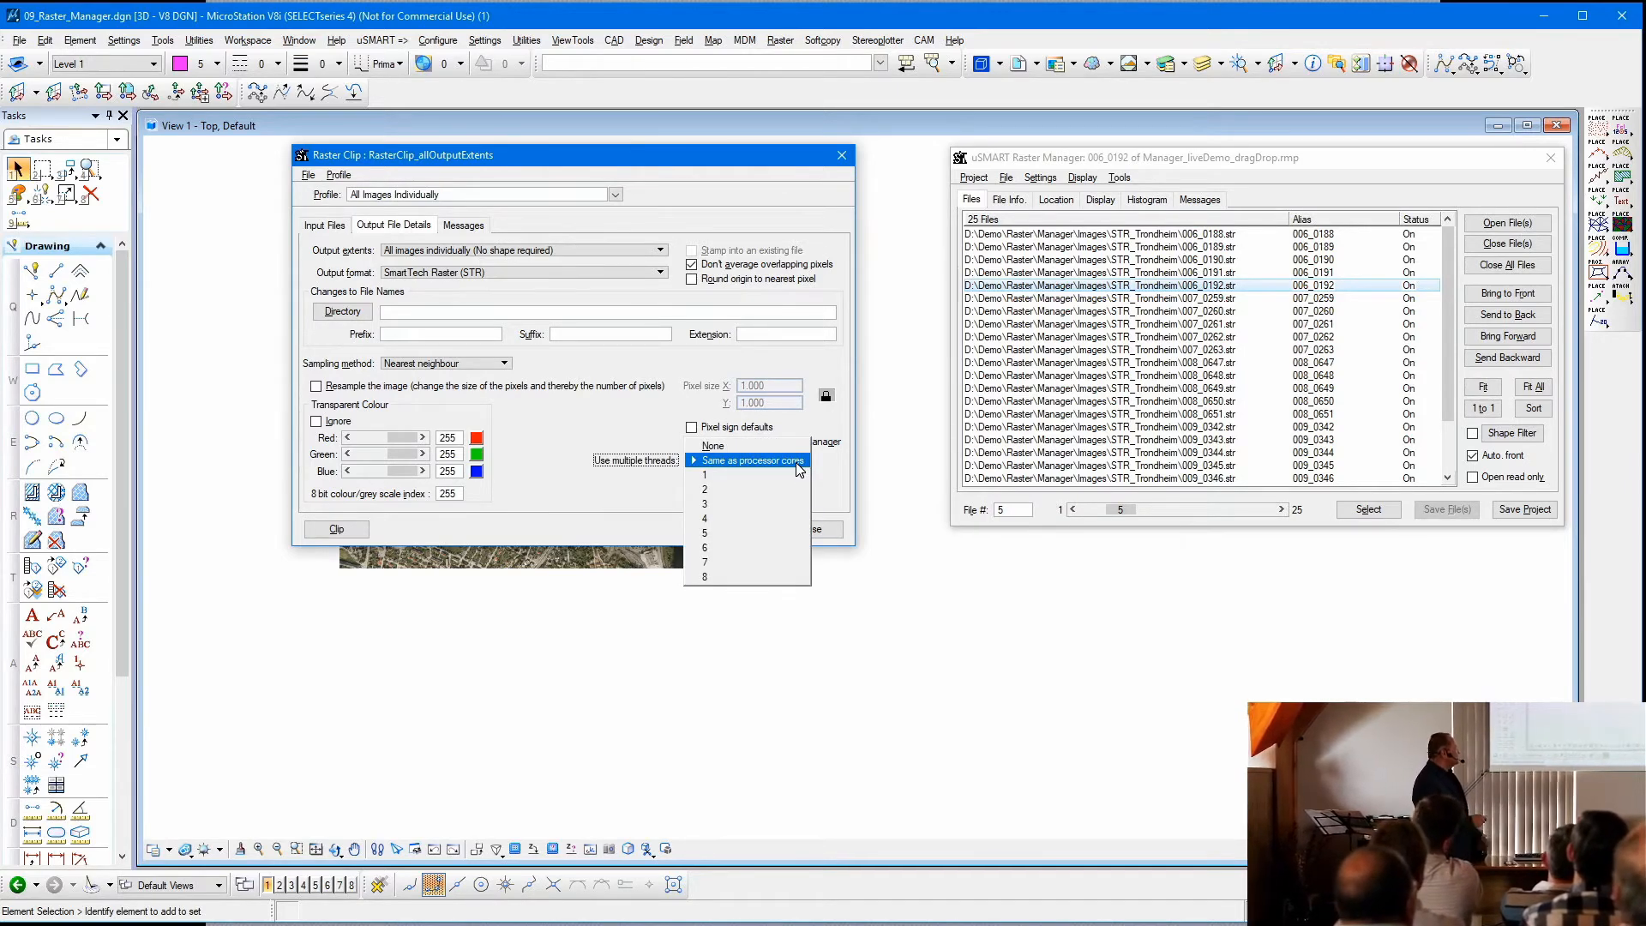
pyautogui.click(796, 463)
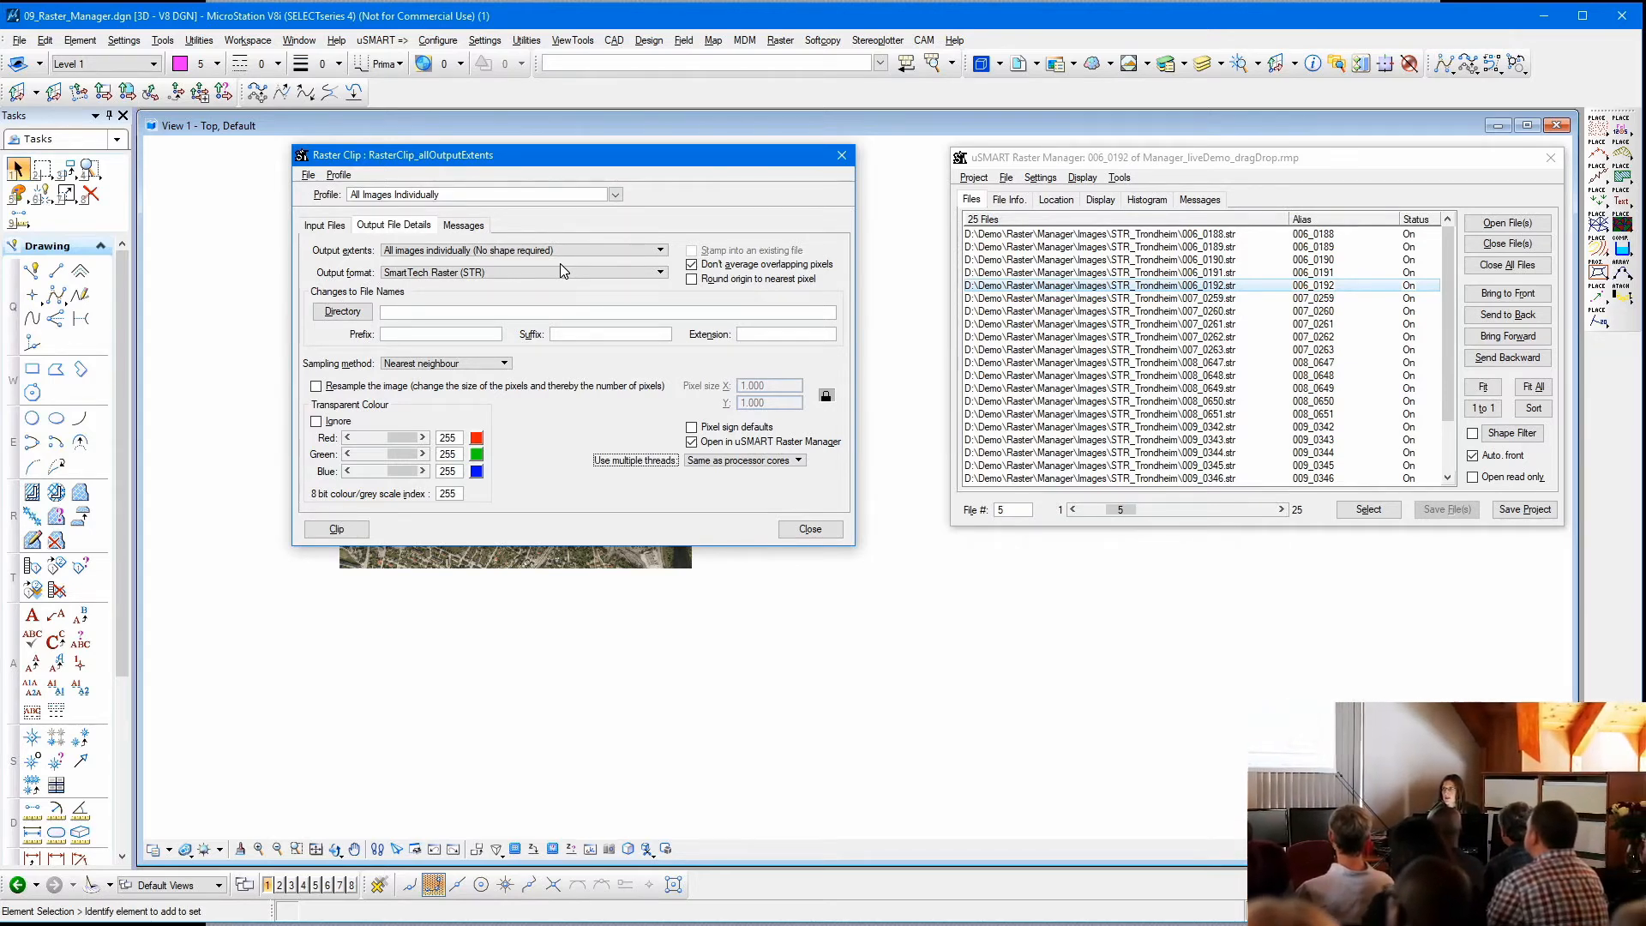
pyautogui.click(615, 194)
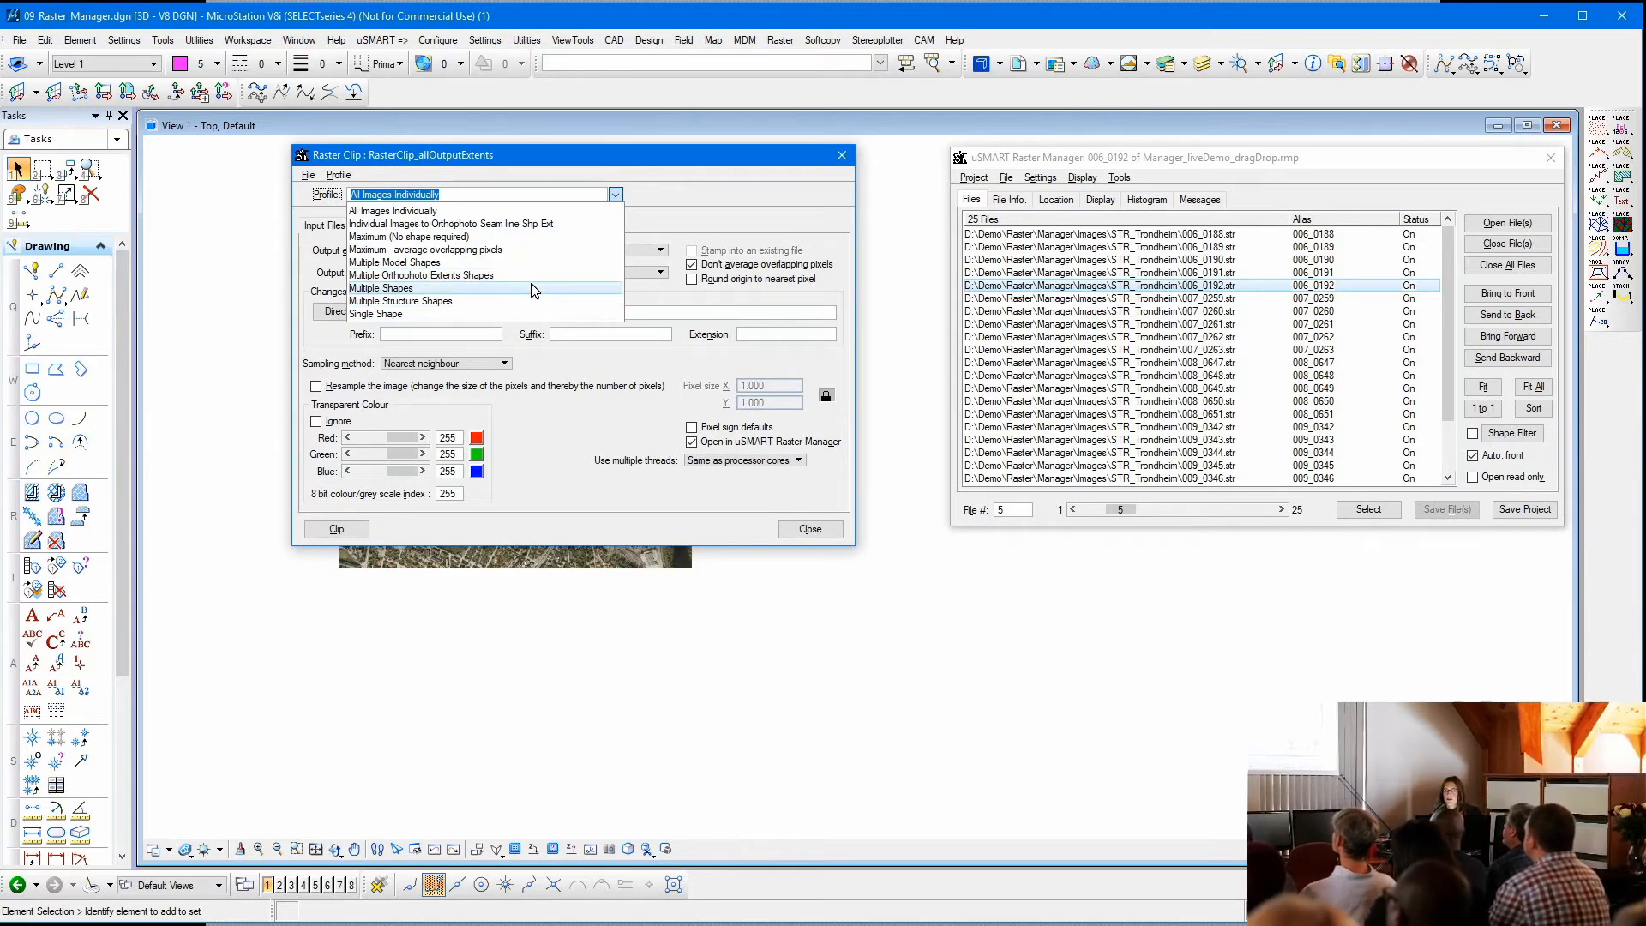
pyautogui.click(721, 178)
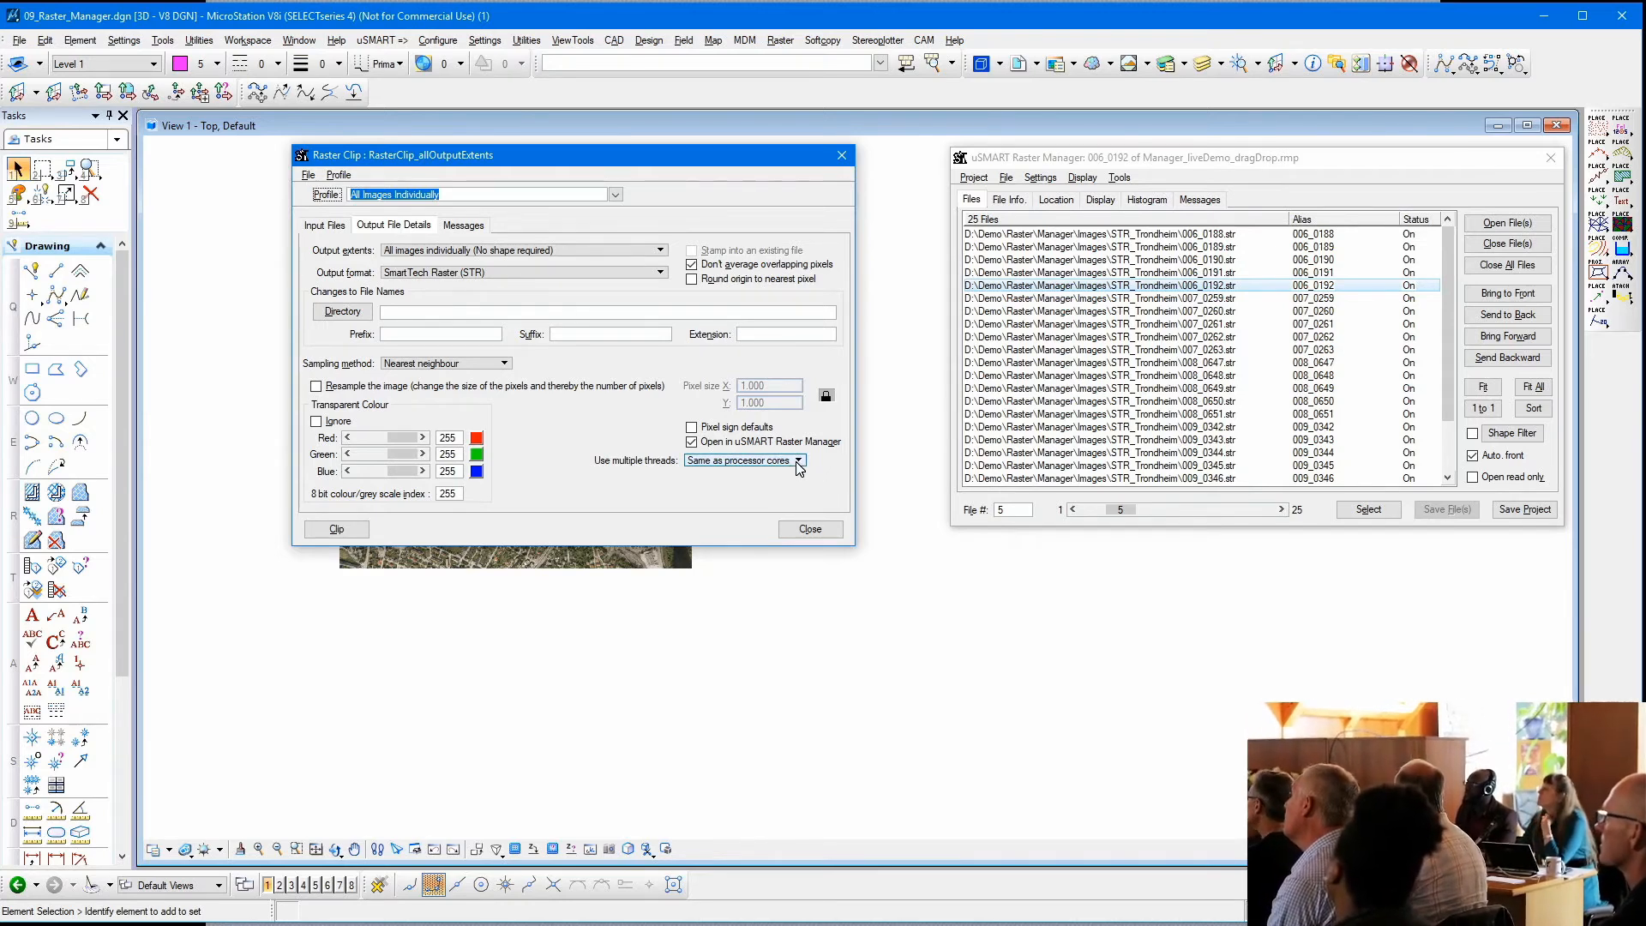
pyautogui.click(797, 463)
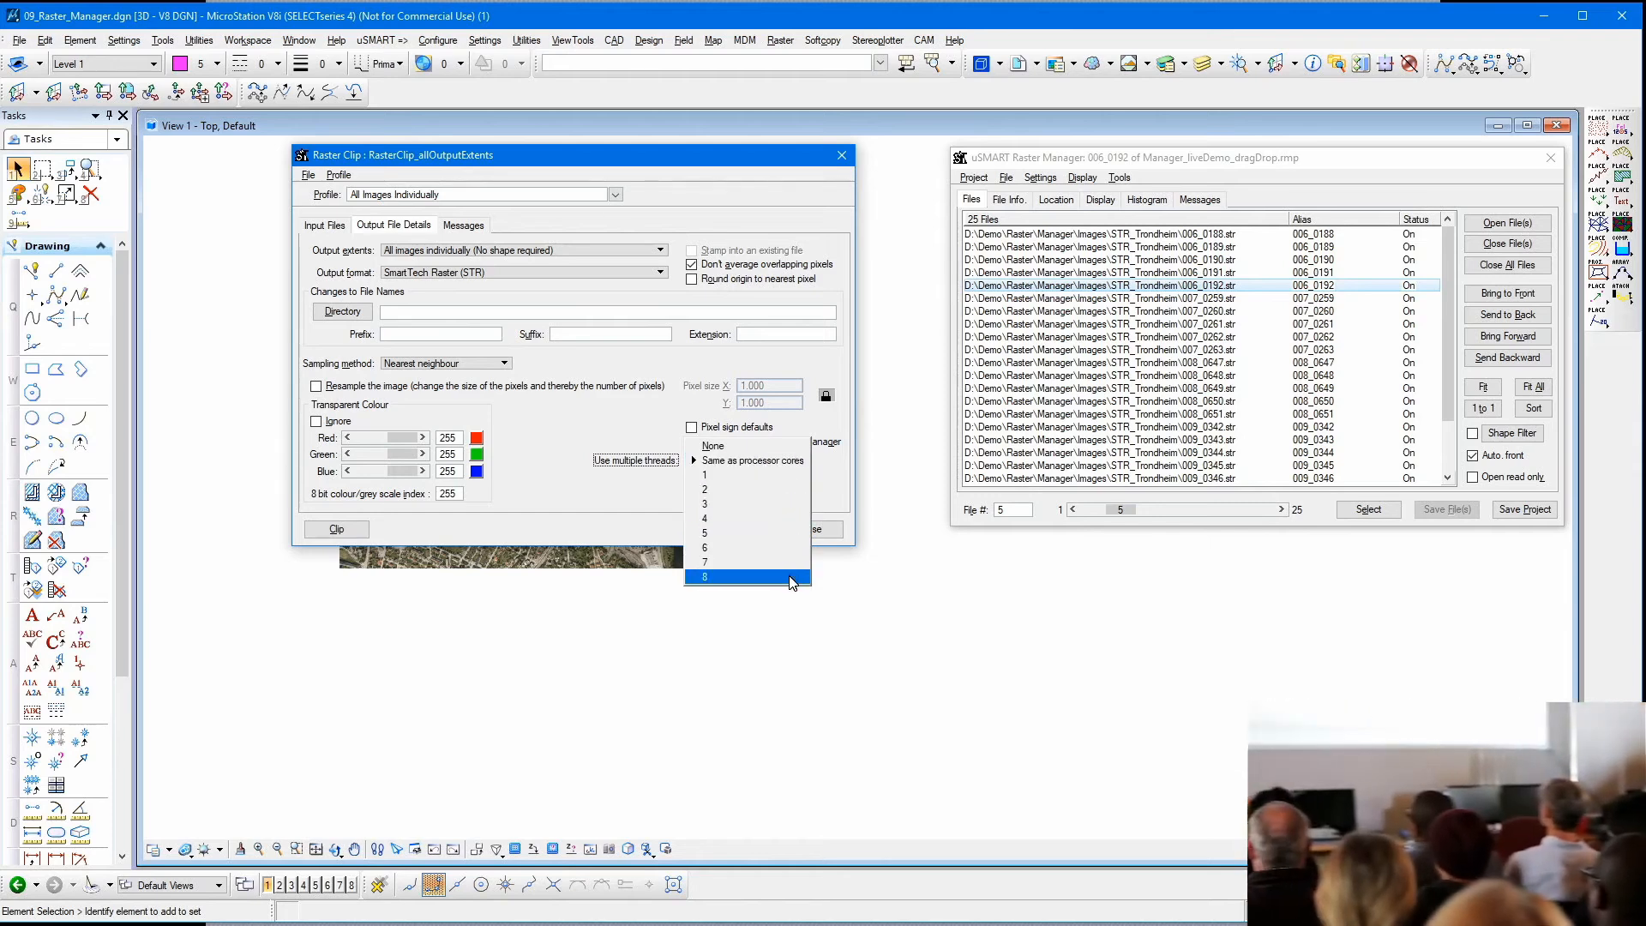